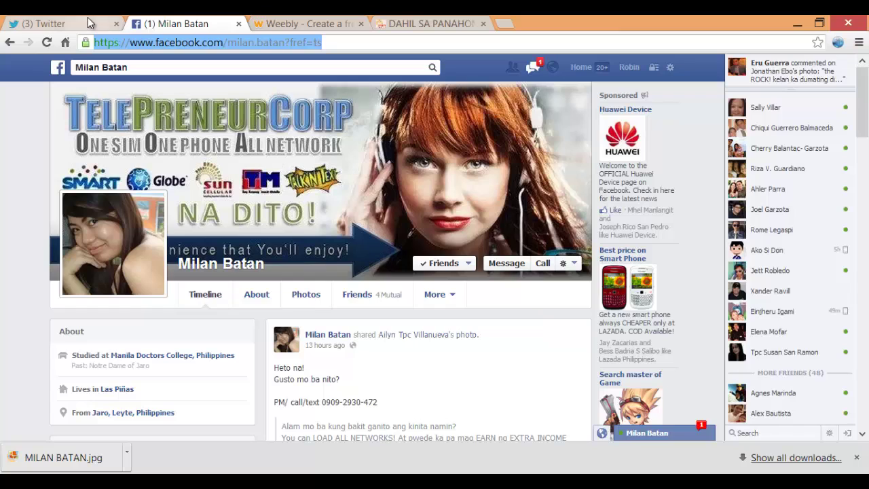
Return to the Weebly sign-up page after checking the existing reload business site tab
left_click(178, 37)
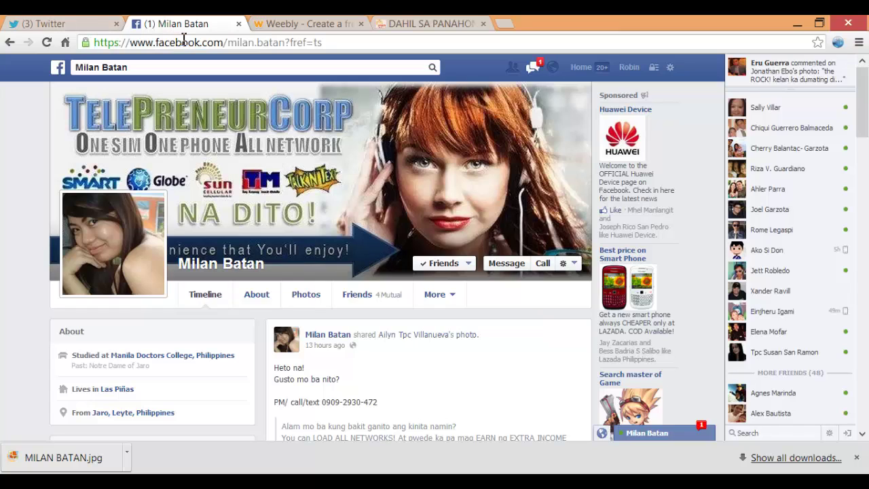
left_click(295, 20)
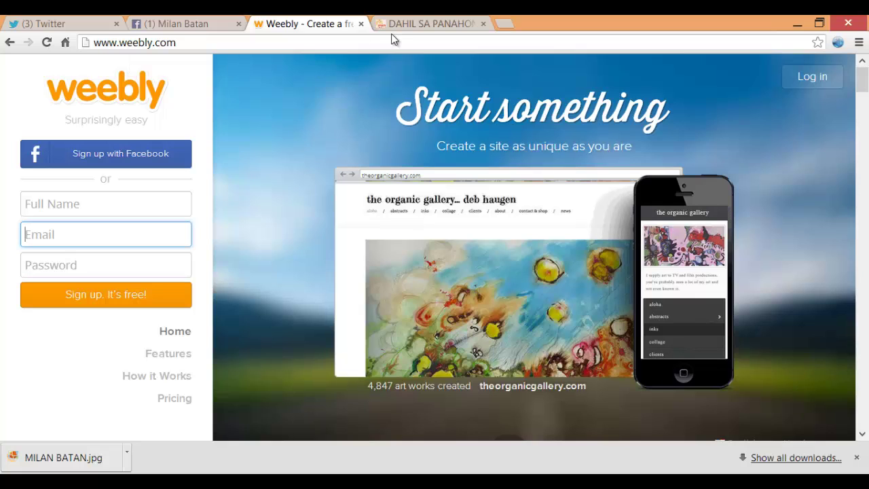
left_click(401, 26)
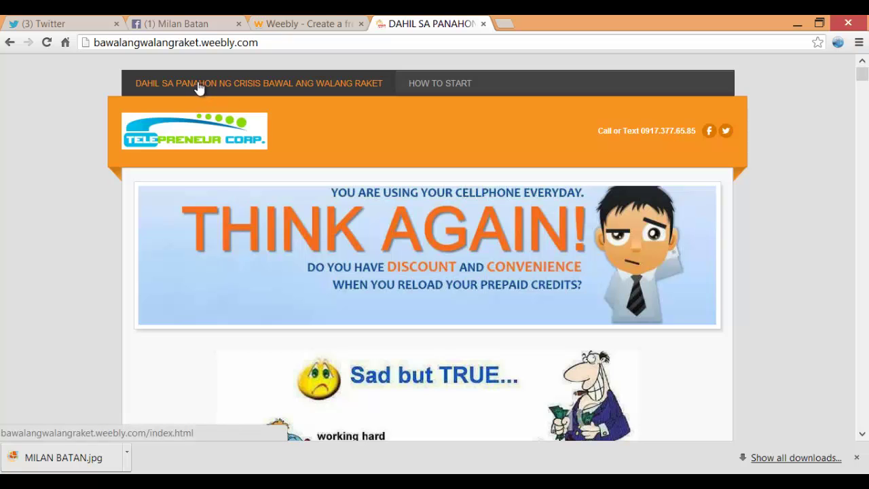
left_click(288, 24)
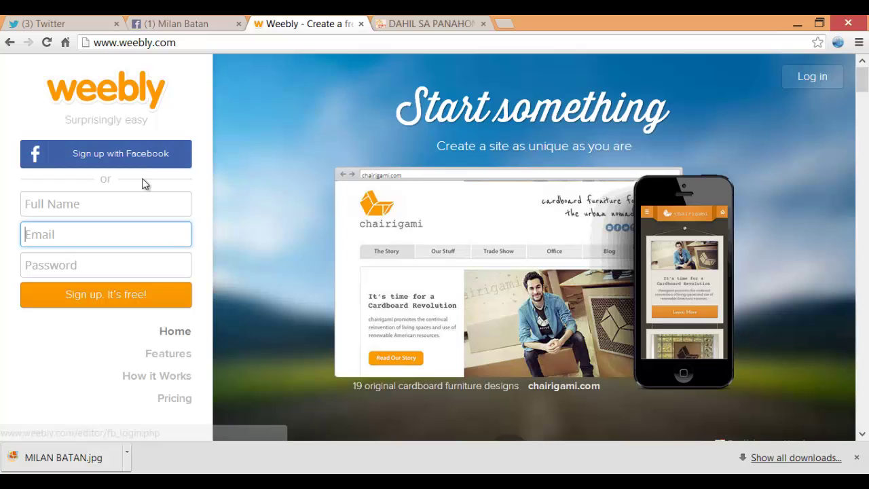
left_click(121, 210)
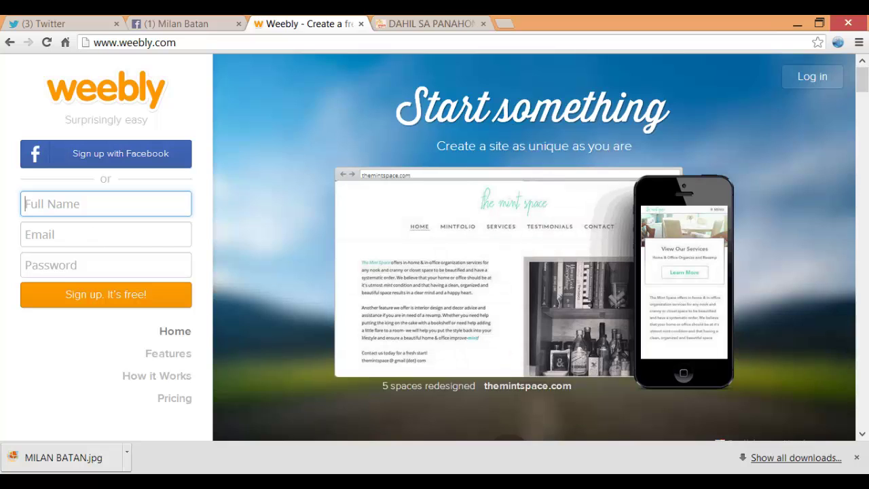
Enter the owner's full name in capitals in the Full Name field
key("alt+Tab")
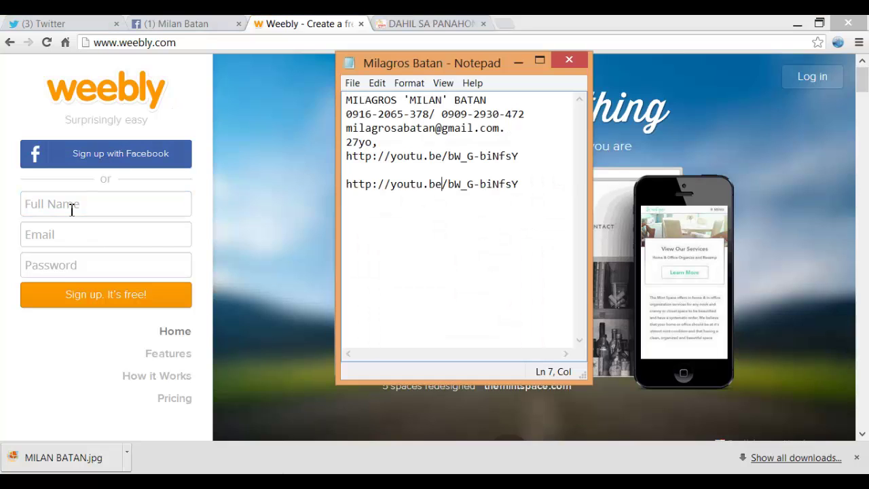
left_click(71, 210)
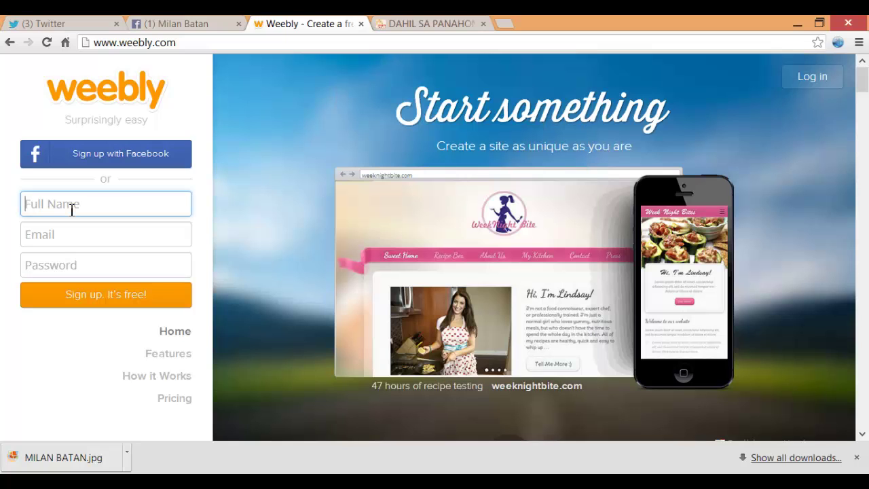
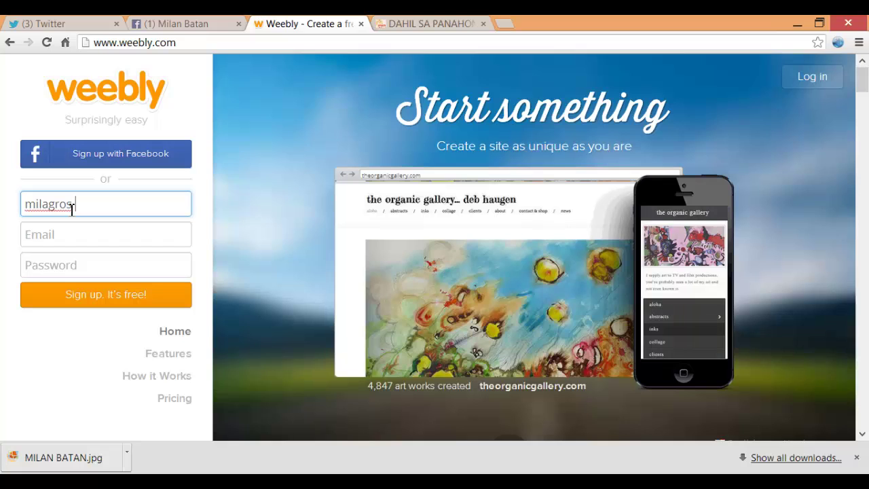
key("ctrl+a")
key("BackSpace")
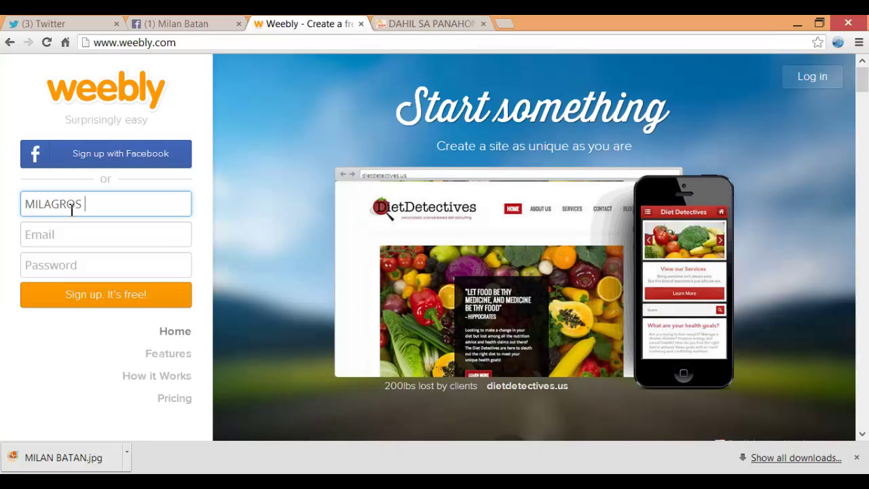
Copy the owner's e-mail address from the notes and paste it into the Email field
left_click(72, 235)
left_click(459, 26)
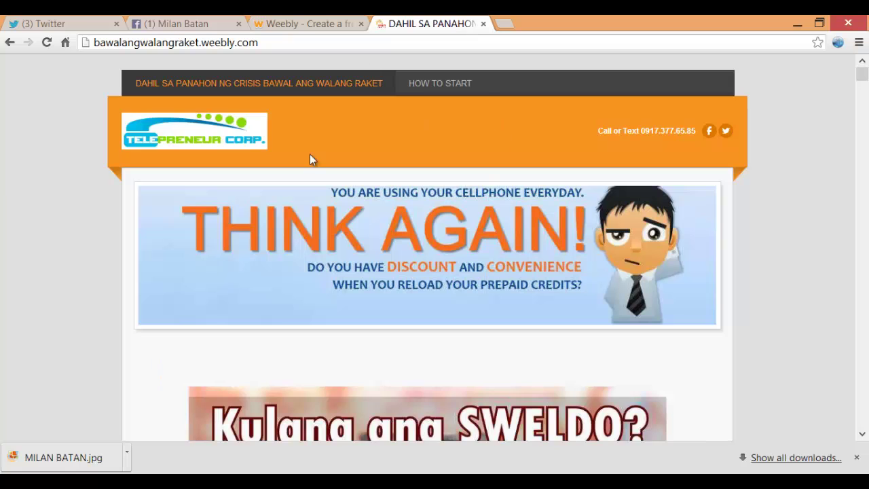
left_click(294, 29)
key("alt+Tab")
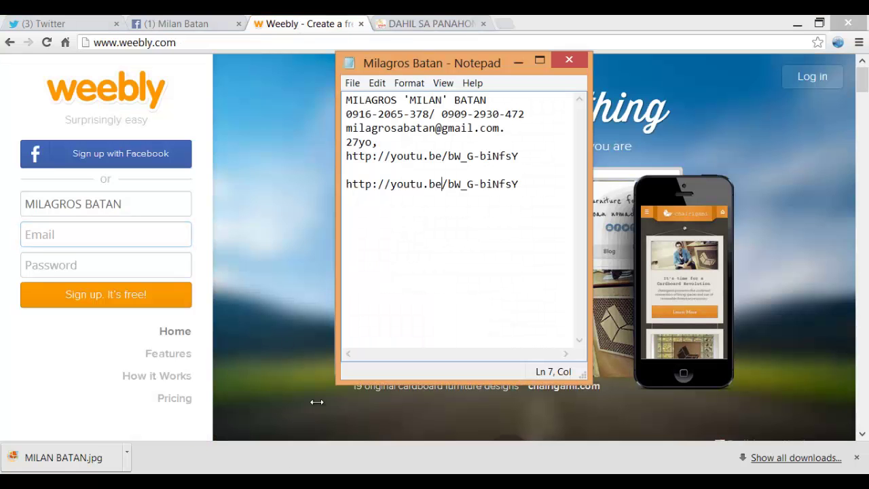
left_click_drag(346, 129, 500, 131)
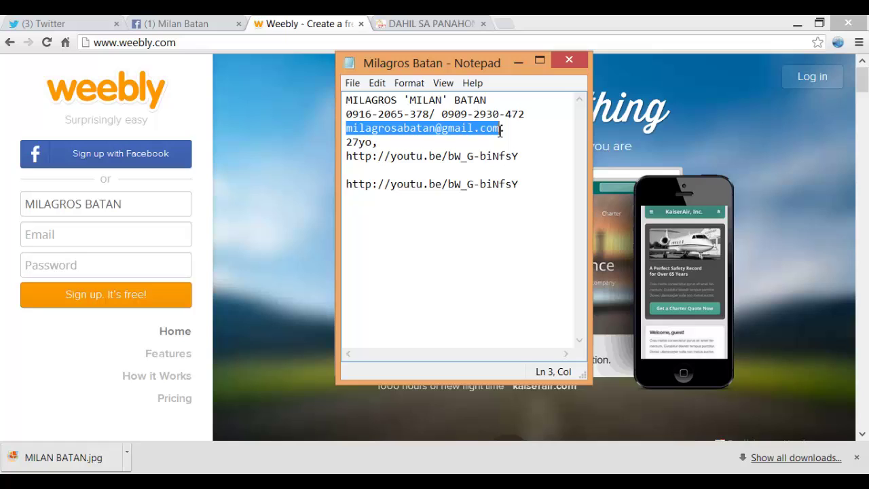
left_click(52, 242)
key("ctrl+v")
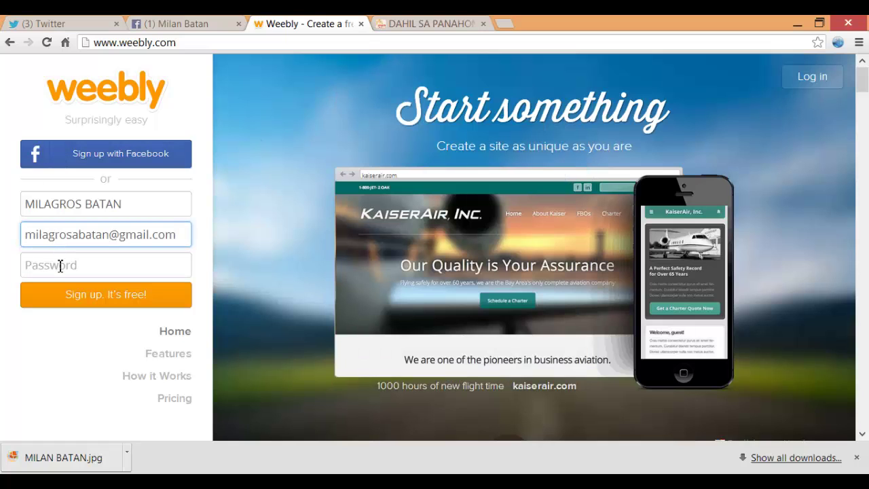
Enter a password and submit the sign-up form to create the account
left_click(60, 266)
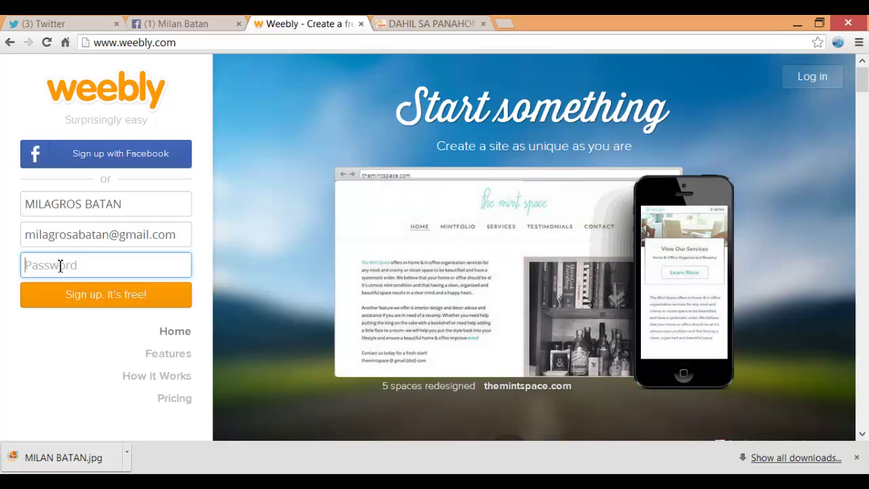
type("m")
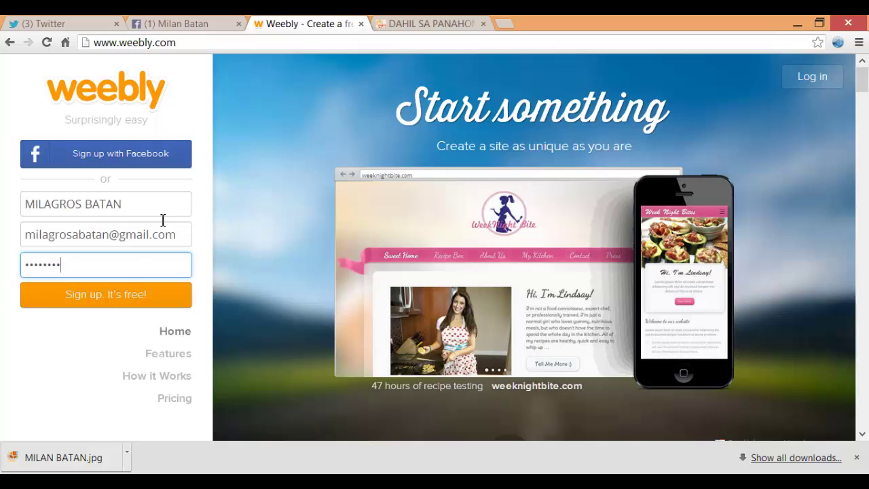
left_click(125, 298)
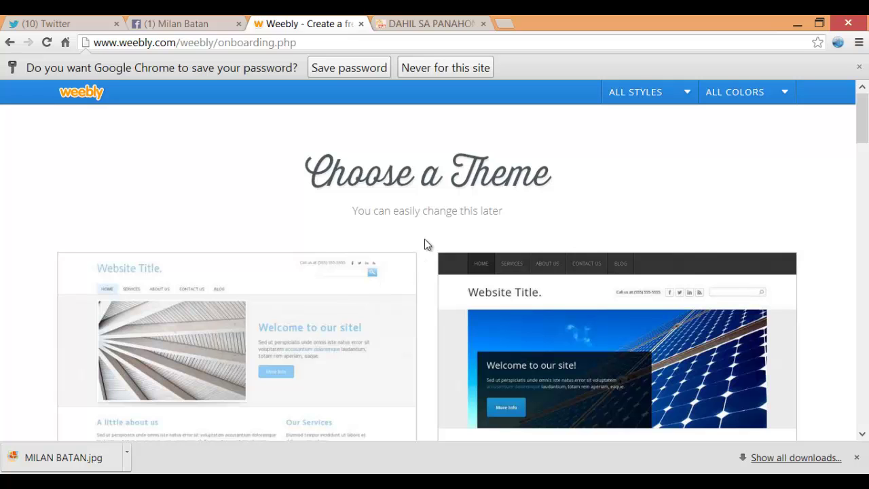
scroll(422, 260, "down", 5)
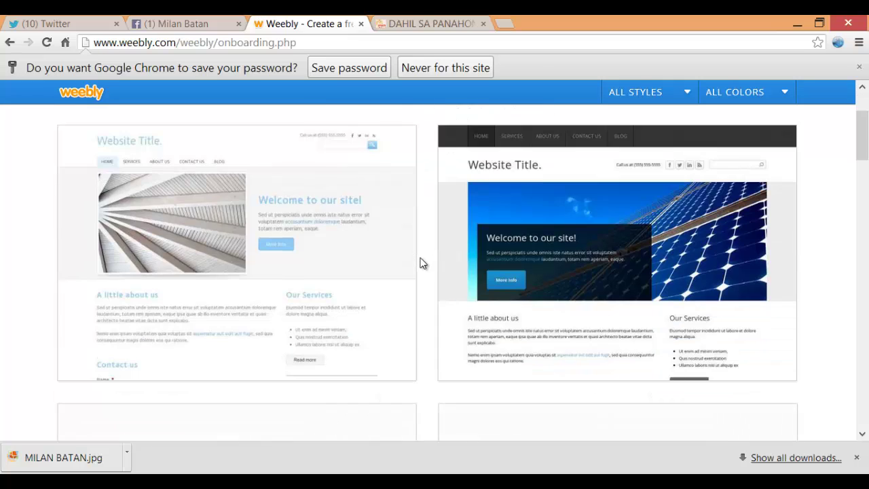
scroll(415, 245, "down", 2)
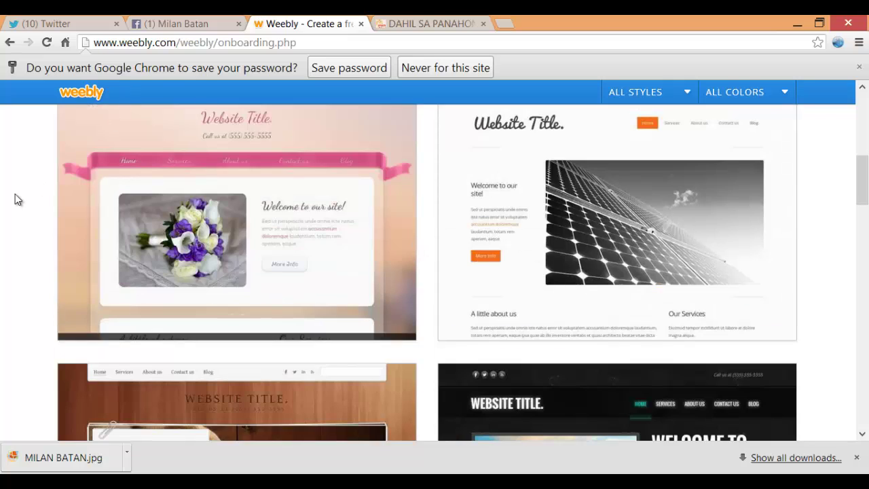
mouse_move(402, 175)
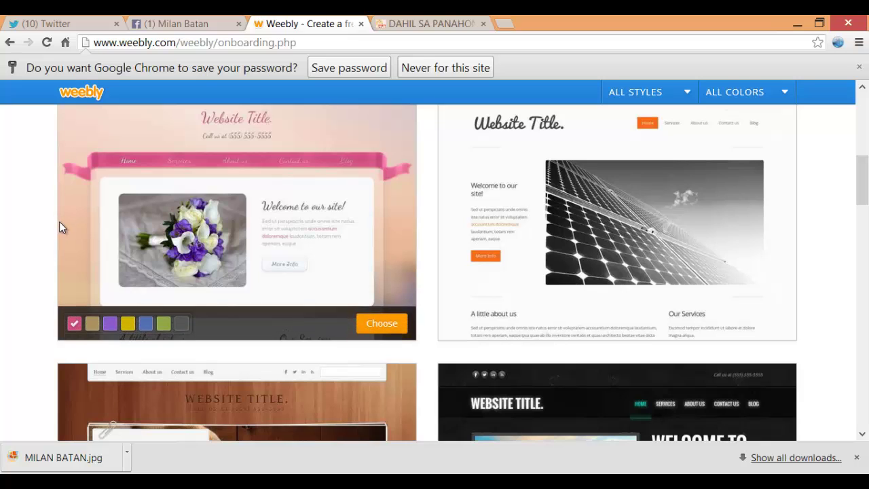
scroll(56, 226, "down", 2)
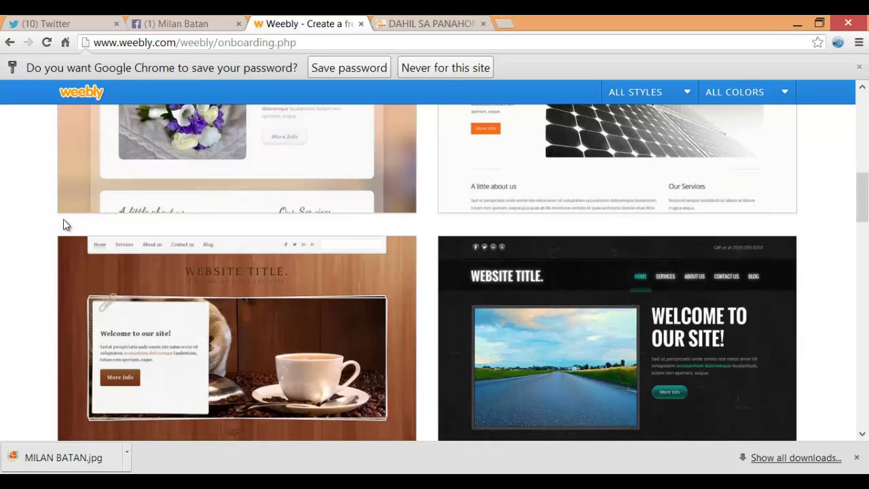
scroll(64, 223, "down", 3)
scroll(69, 217, "down", 1)
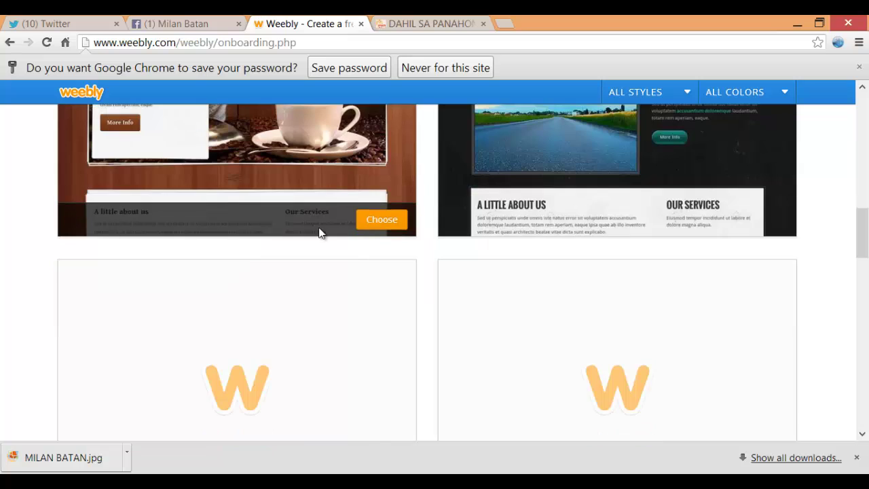
mouse_move(442, 221)
scroll(441, 216, "down", 5)
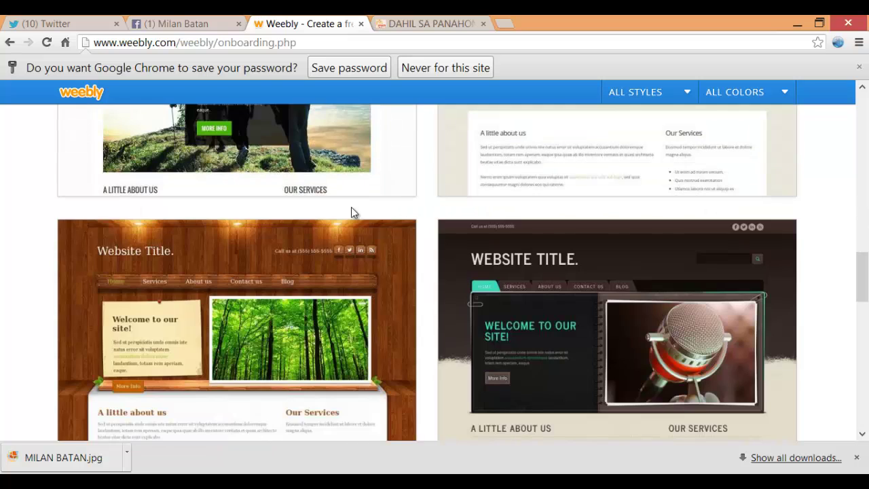
scroll(351, 207, "down", 2)
scroll(341, 203, "down", 1)
scroll(346, 205, "down", 3)
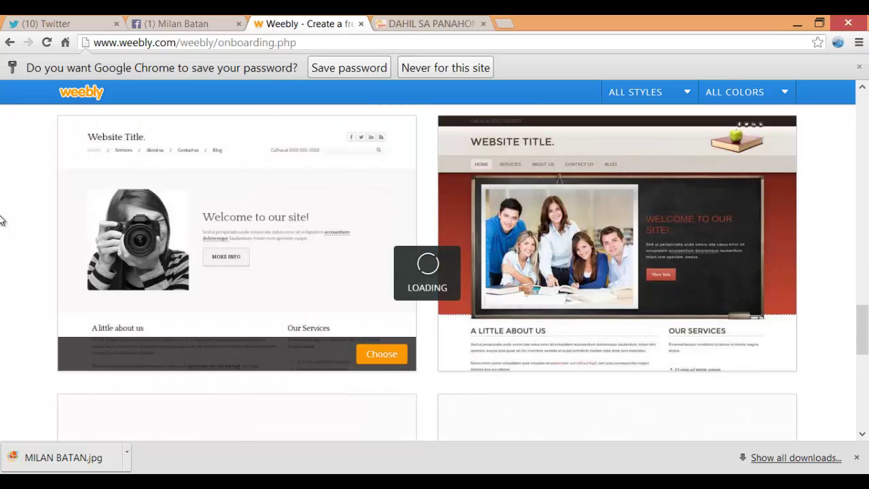
scroll(3, 218, "down", 2)
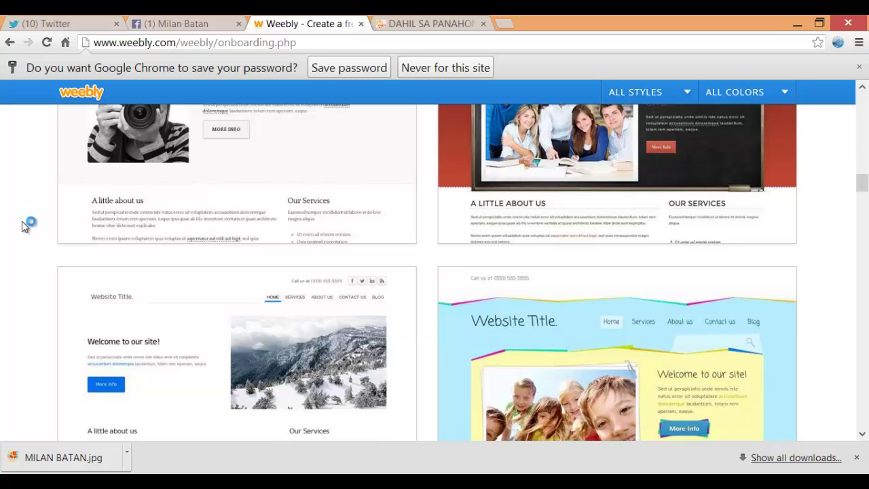
scroll(22, 221, "down", 4)
scroll(33, 219, "down", 3)
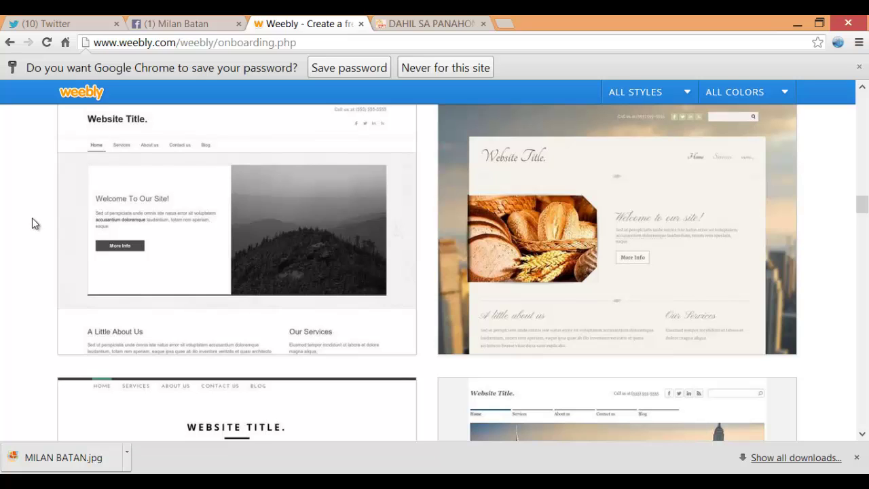
scroll(30, 228, "down", 5)
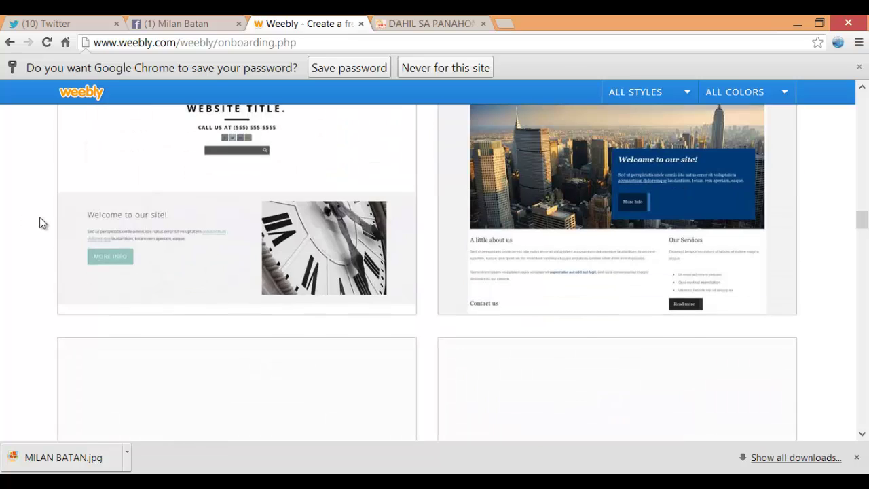
scroll(39, 223, "down", 6)
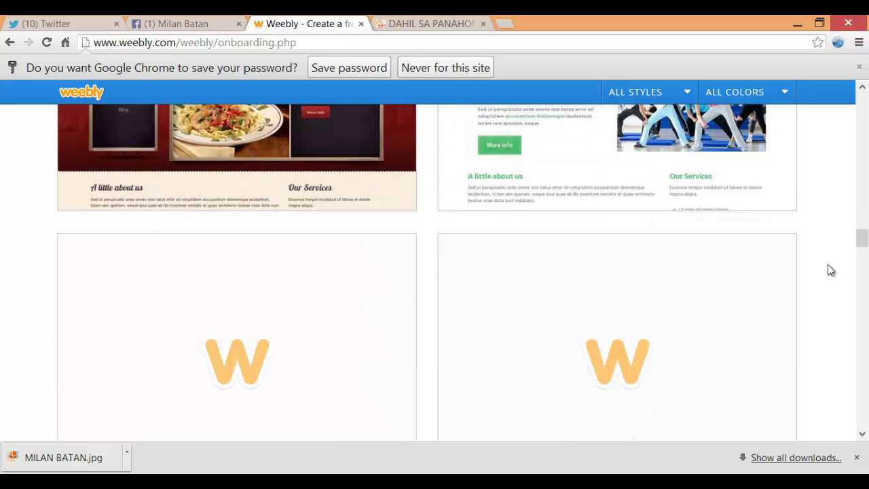
scroll(798, 274, "down", 5)
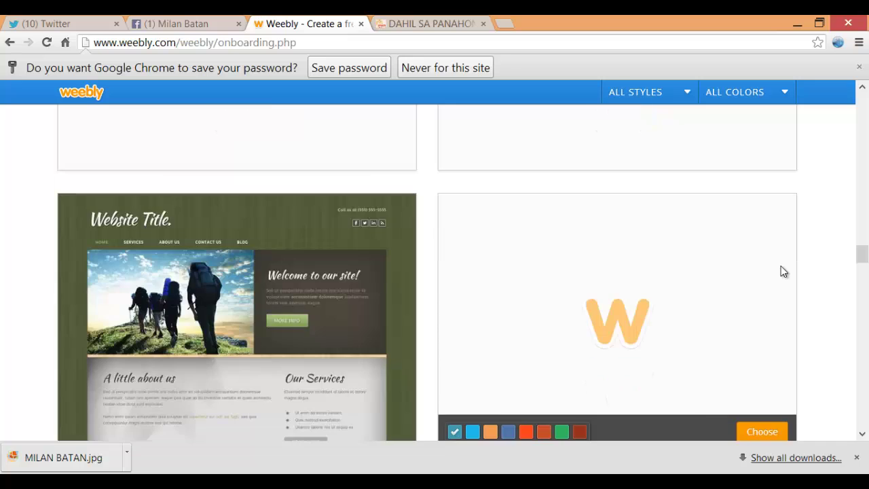
Pick the snowy-mountain Cleancut theme in its pink colour variant from the theme gallery
scroll(780, 271, "down", 4)
scroll(781, 268, "up", 7)
scroll(781, 257, "down", 4)
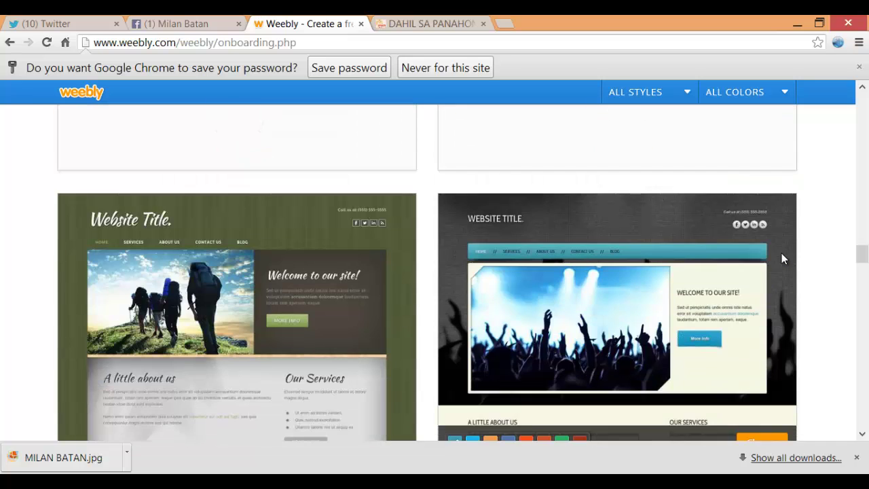
scroll(783, 256, "down", 5)
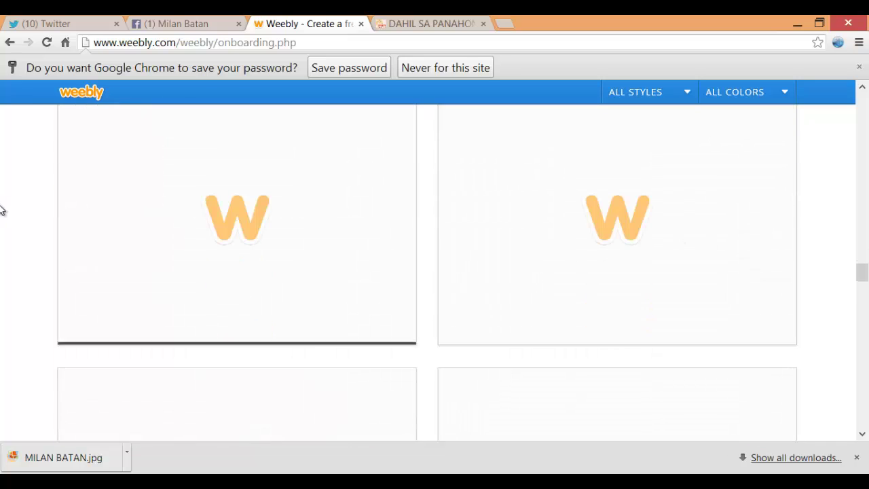
mouse_move(277, 170)
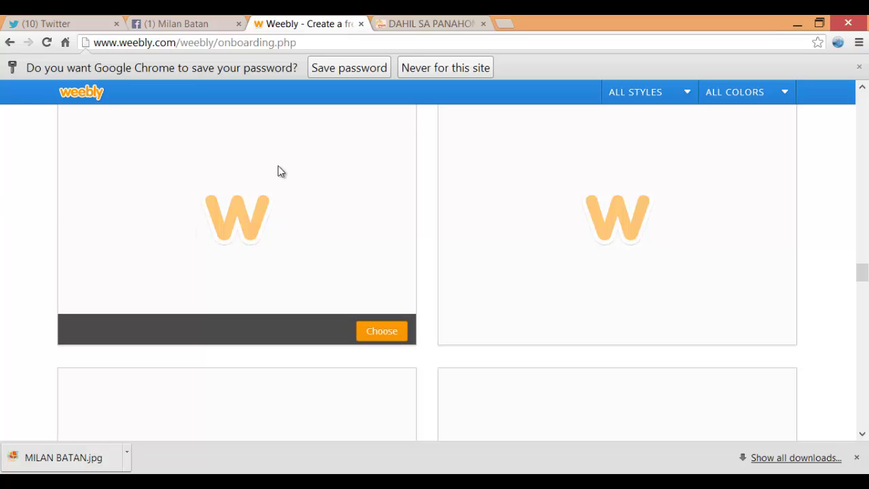
scroll(290, 193, "up", 2)
scroll(299, 190, "up", 3)
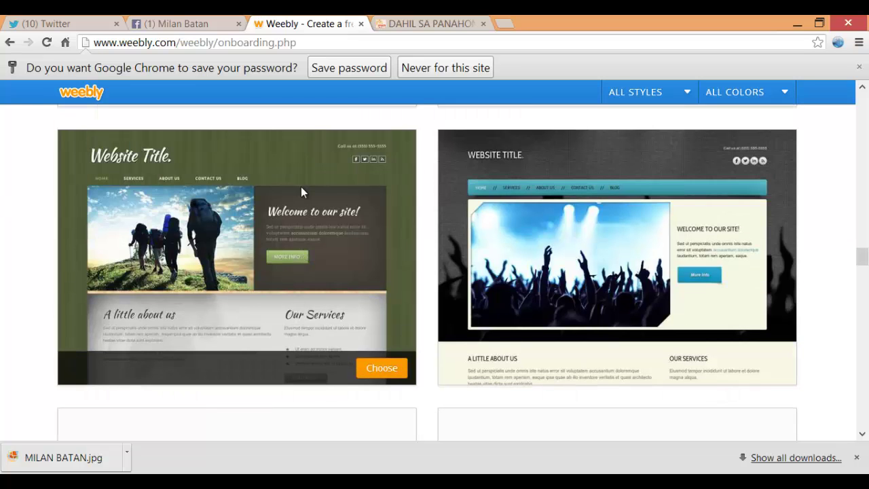
scroll(300, 186, "down", 5)
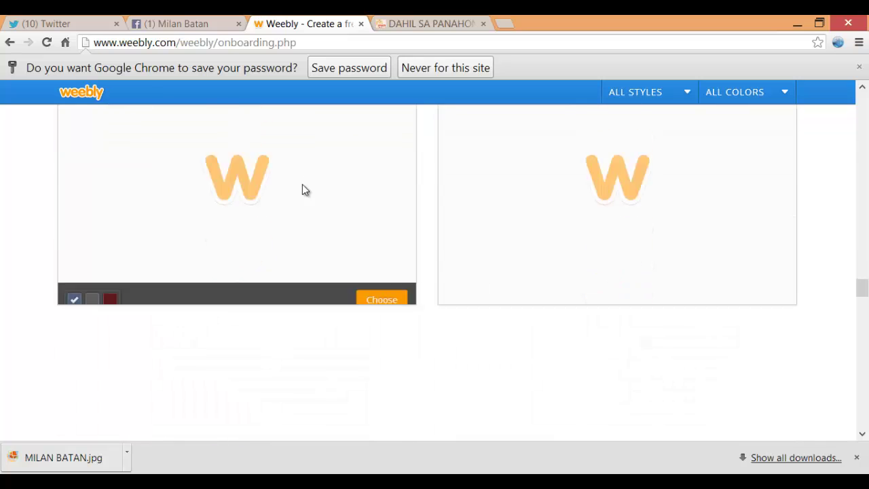
scroll(305, 186, "down", 2)
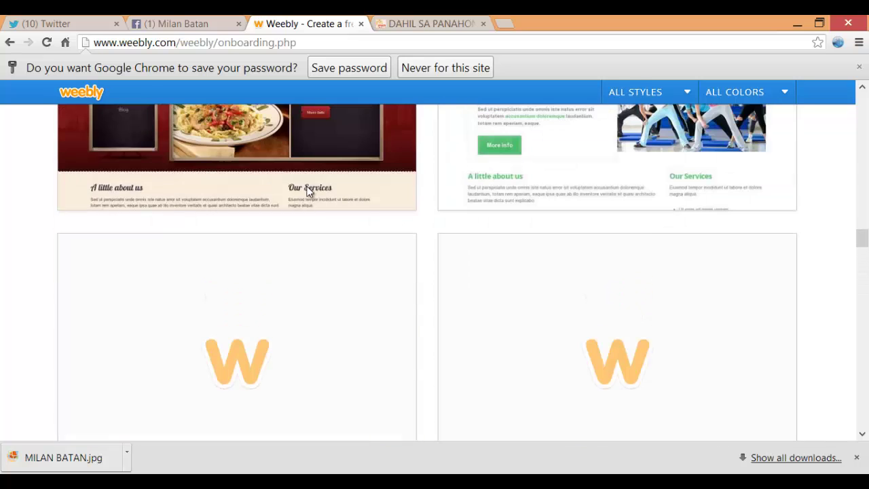
scroll(326, 193, "up", 3)
scroll(346, 200, "down", 8)
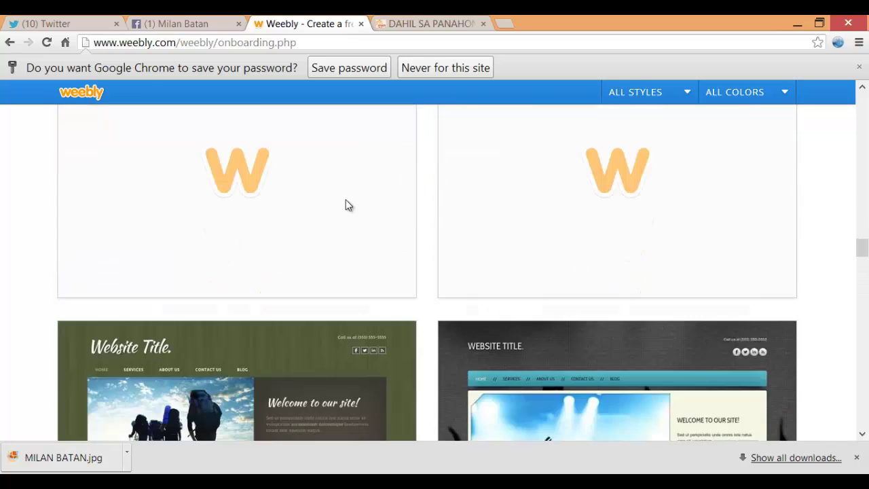
scroll(344, 199, "down", 4)
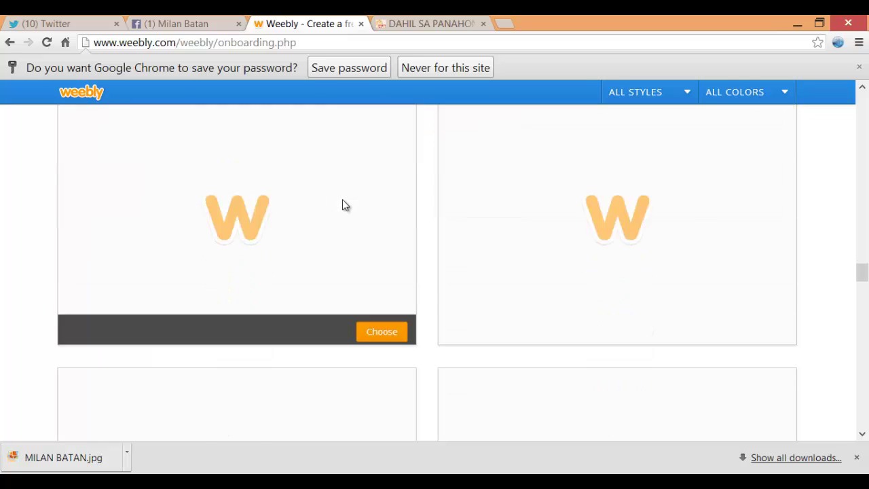
scroll(342, 198, "down", 1)
scroll(342, 198, "up", 4)
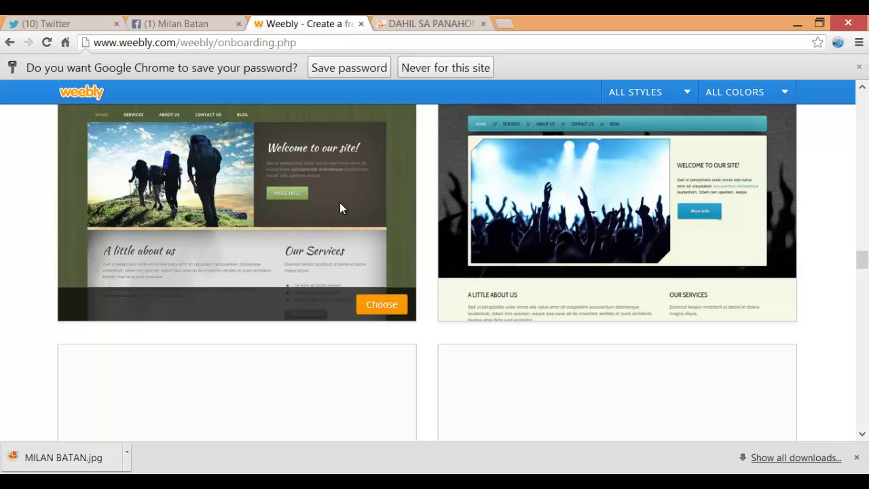
scroll(339, 204, "down", 7)
scroll(343, 207, "up", 4)
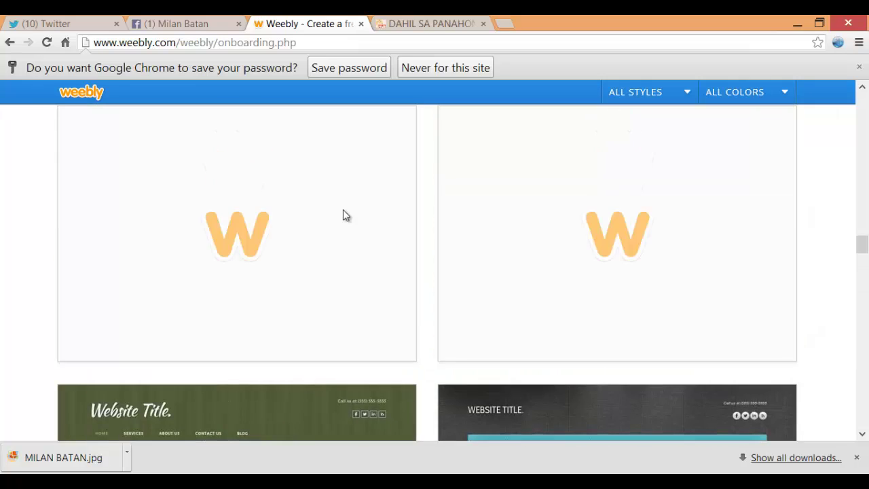
scroll(343, 211, "up", 9)
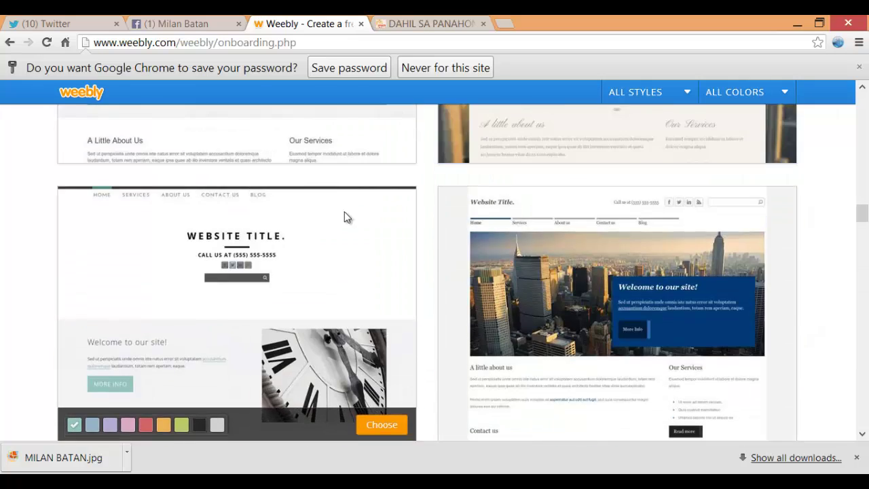
scroll(344, 211, "up", 3)
scroll(347, 211, "up", 6)
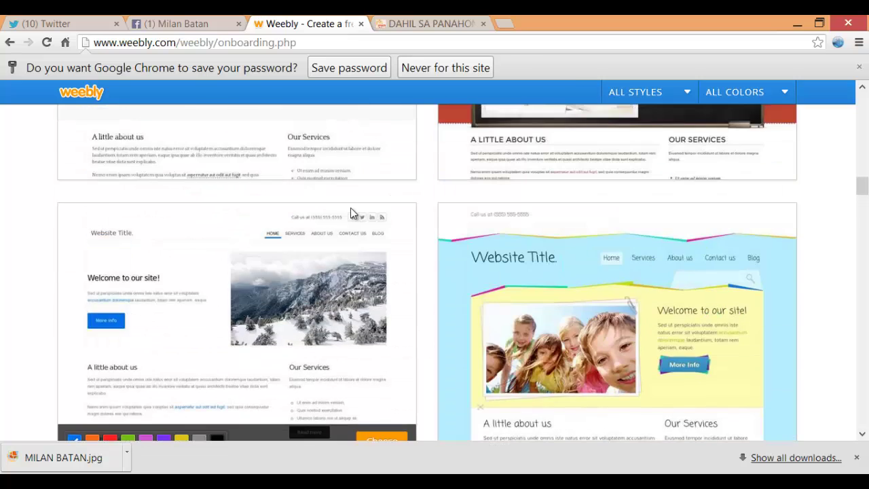
scroll(351, 213, "up", 2)
mouse_move(566, 272)
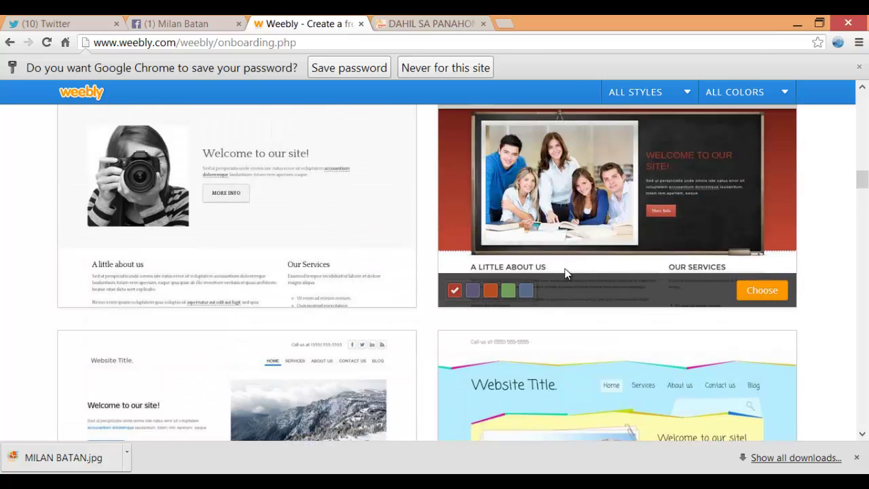
scroll(566, 272, "up", 2)
scroll(564, 271, "up", 4)
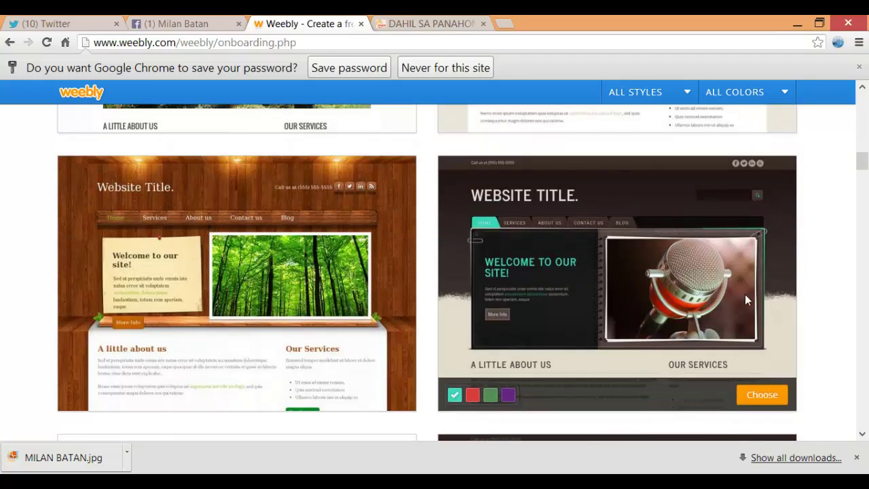
scroll(817, 297, "up", 2)
scroll(814, 298, "up", 3)
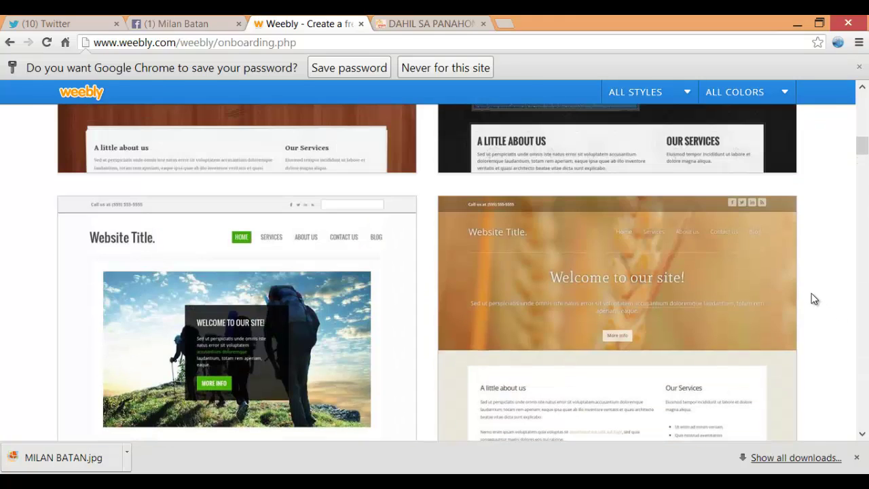
scroll(815, 298, "up", 8)
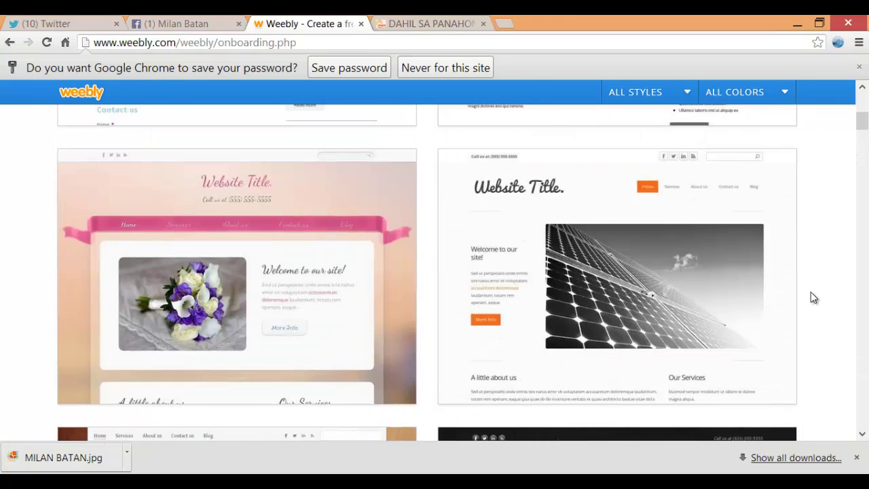
scroll(708, 264, "down", 15)
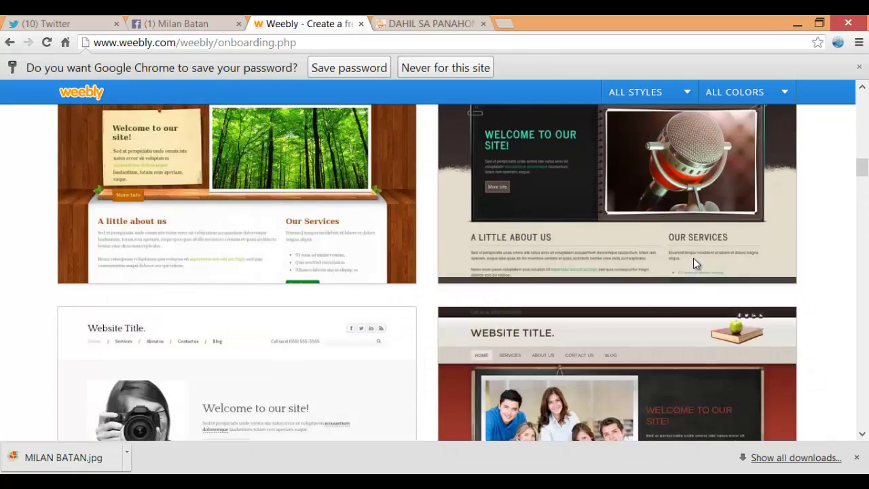
scroll(689, 260, "down", 15)
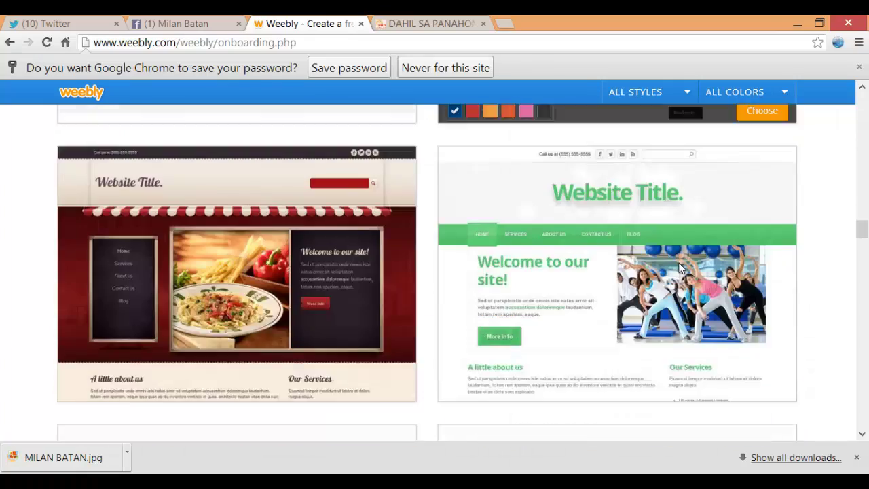
scroll(678, 262, "down", 10)
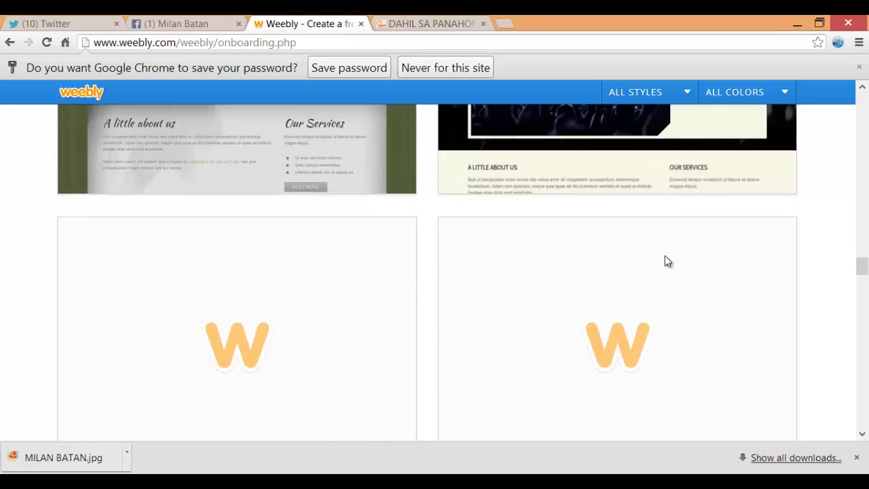
scroll(665, 261, "down", 3)
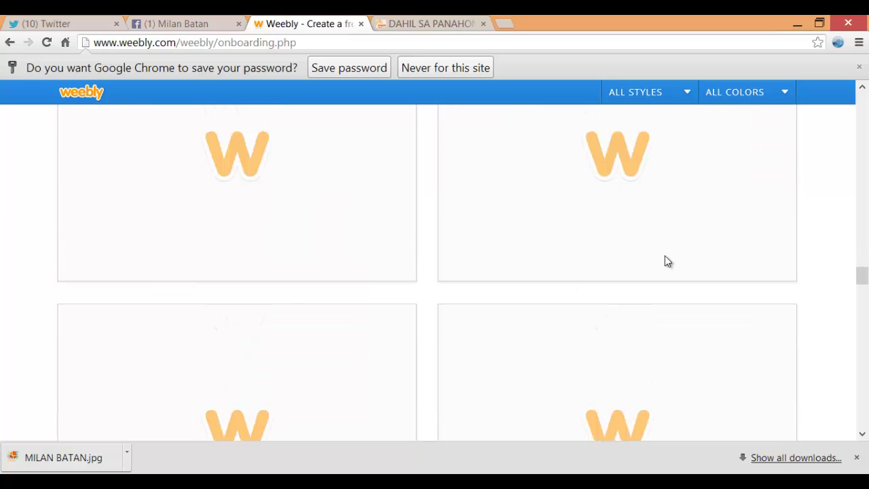
scroll(664, 261, "up", 8)
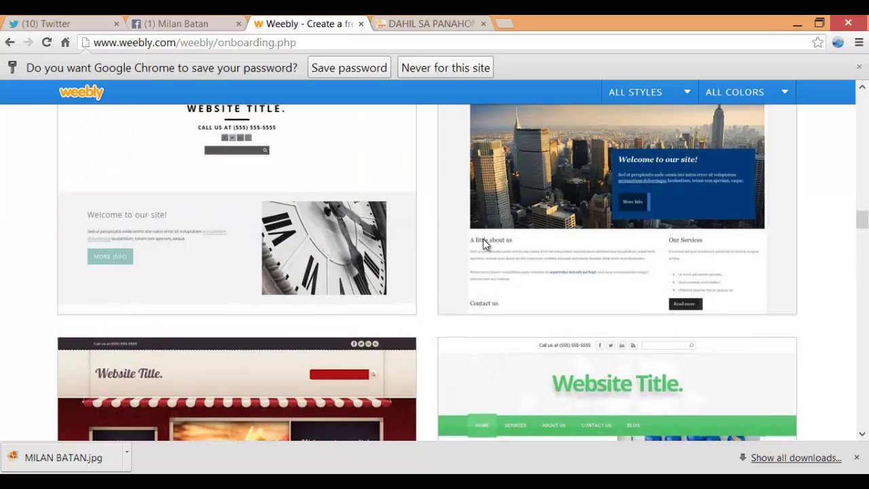
scroll(461, 238, "up", 5)
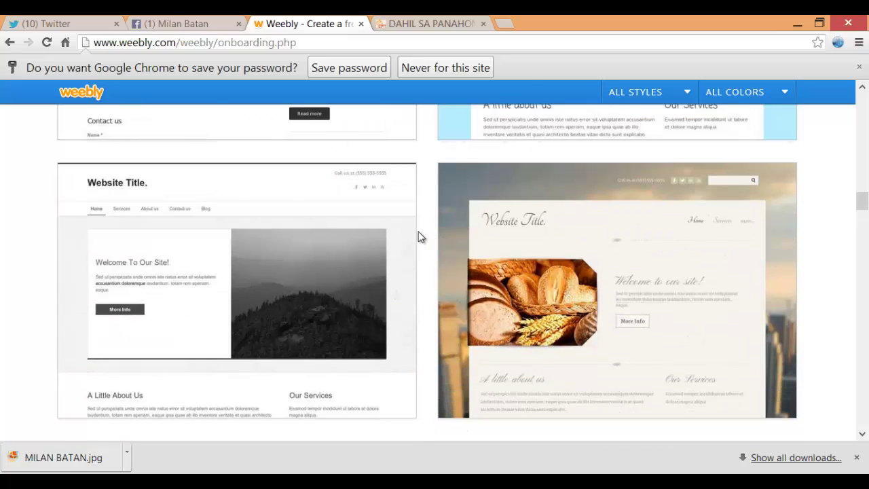
scroll(407, 237, "up", 3)
scroll(143, 367, "down", 3)
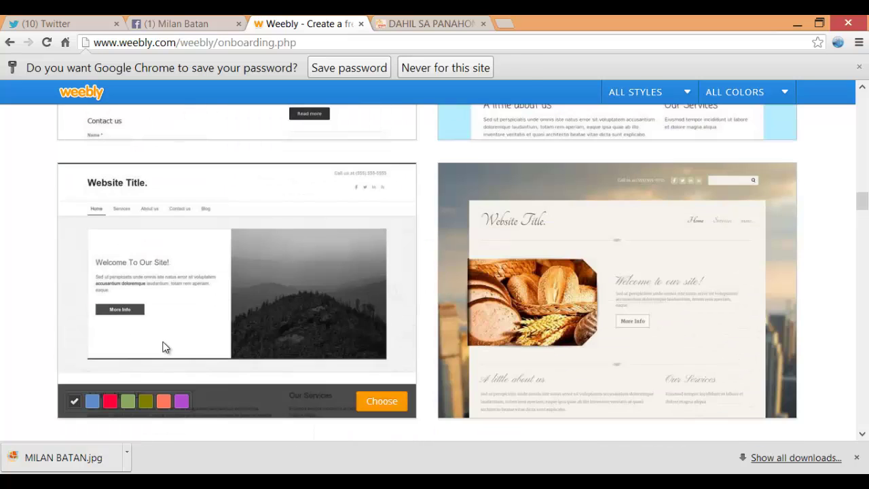
scroll(170, 343, "up", 4)
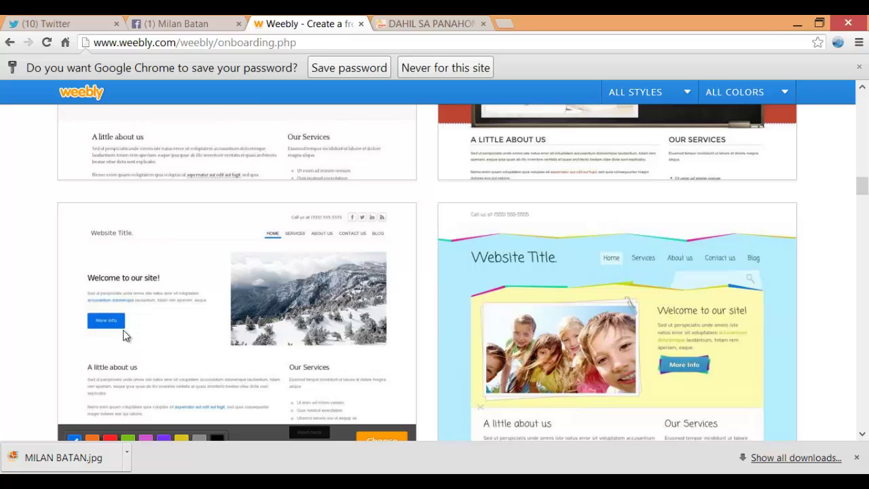
scroll(157, 346, "down", 1)
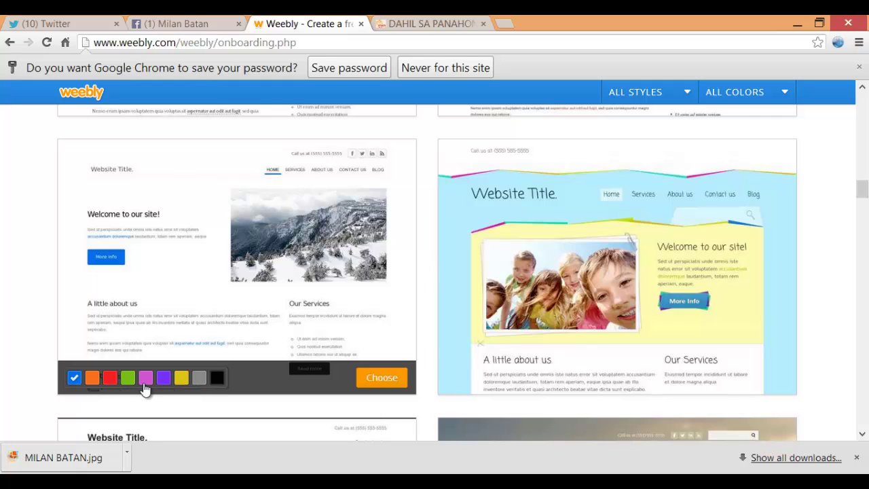
left_click(144, 384)
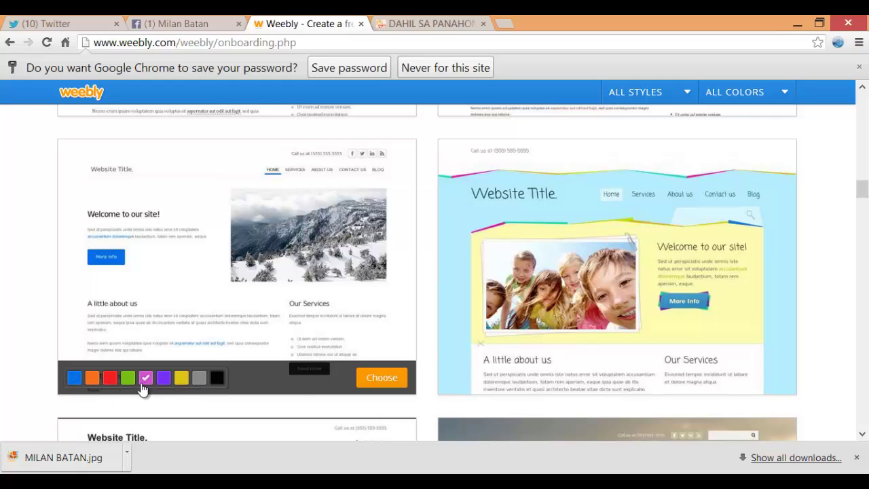
left_click(377, 379)
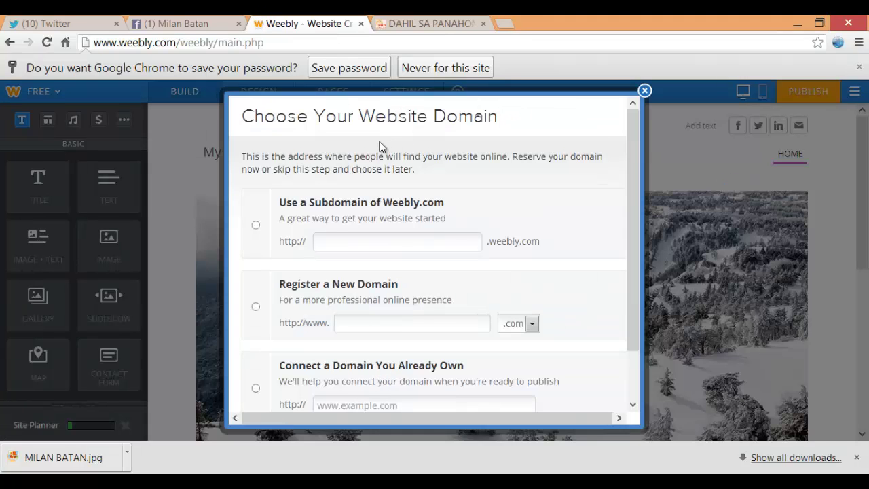
Choose the free Weebly.com subdomain 'negosyoabotkayatpcmilan' and continue
left_click(255, 226)
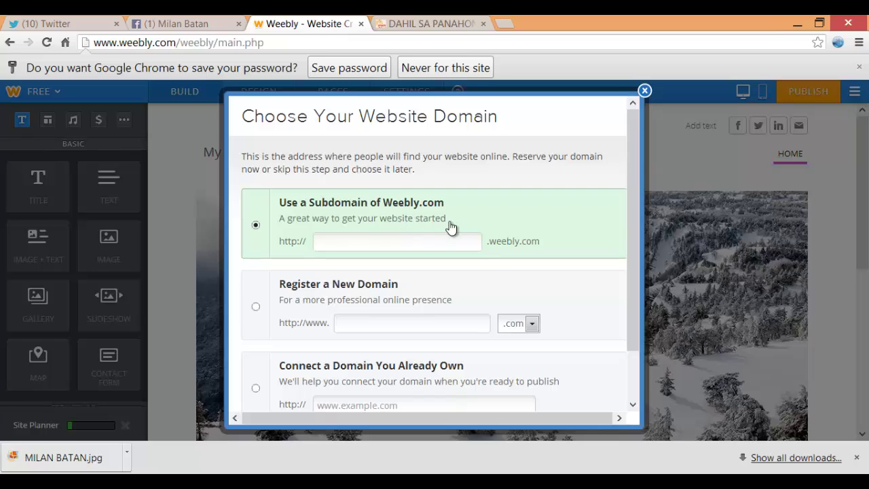
left_click(365, 242)
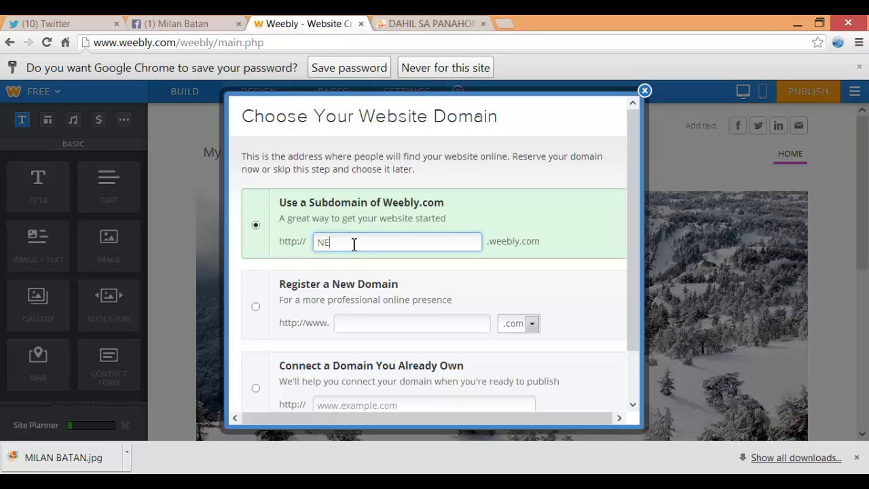
key("BackSpace")
key("BackSpace")
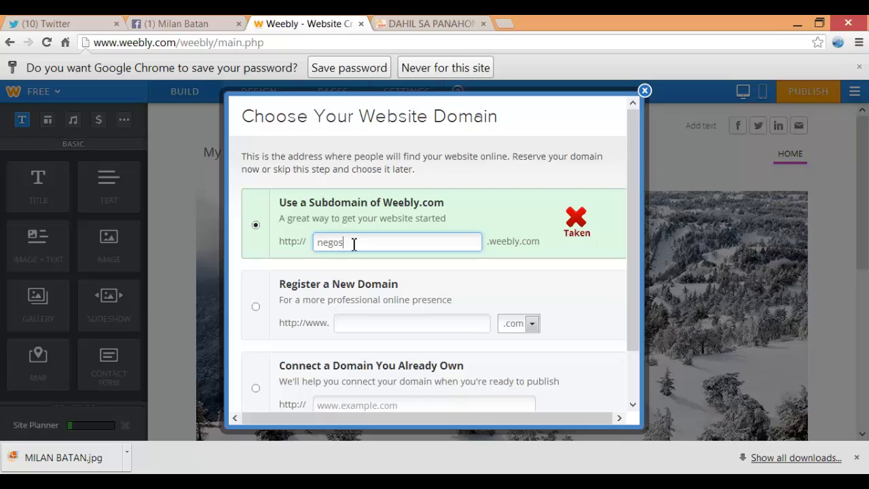
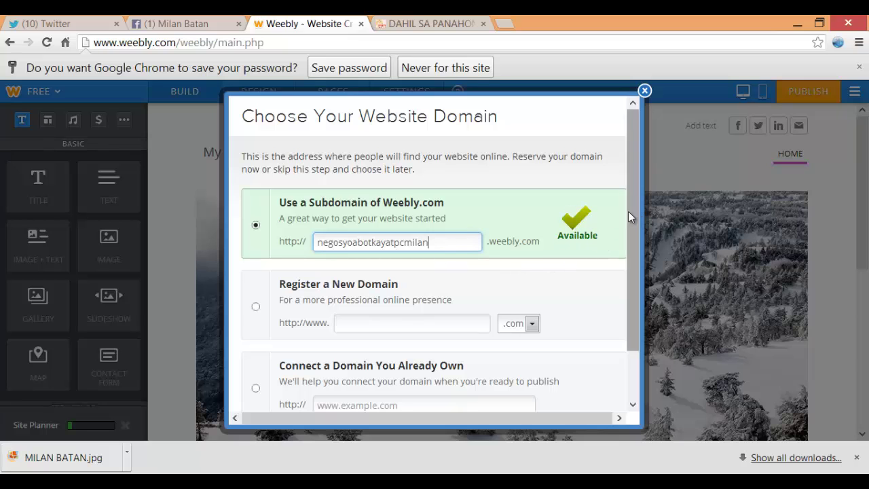
left_click_drag(628, 211, 628, 282)
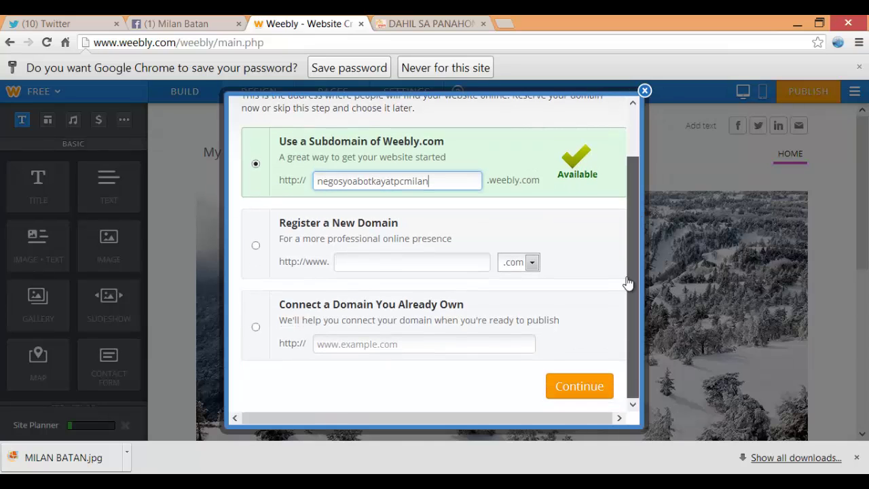
left_click(579, 386)
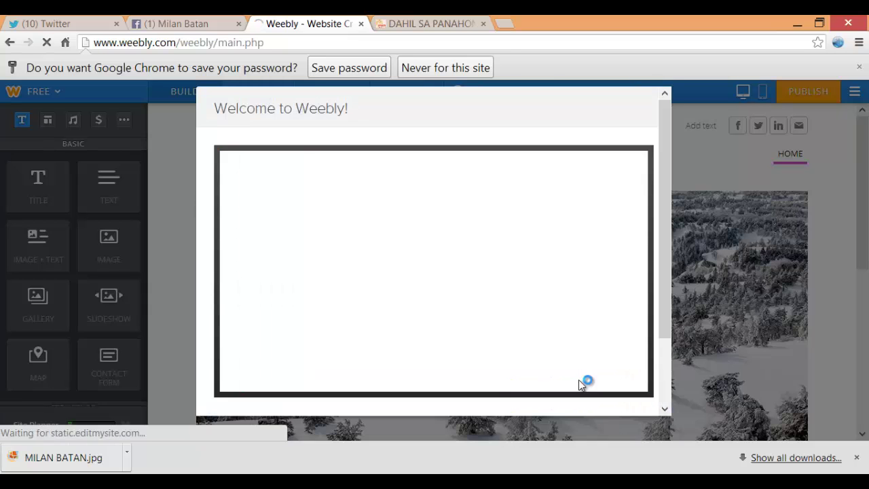
Skip the welcome planning with Build my site and dismiss the getting-started tip
left_click_drag(665, 241, 663, 308)
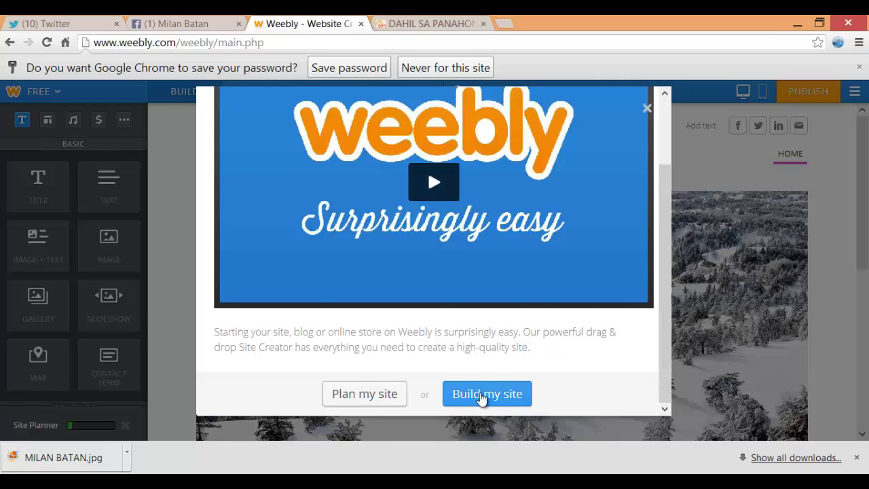
left_click(482, 394)
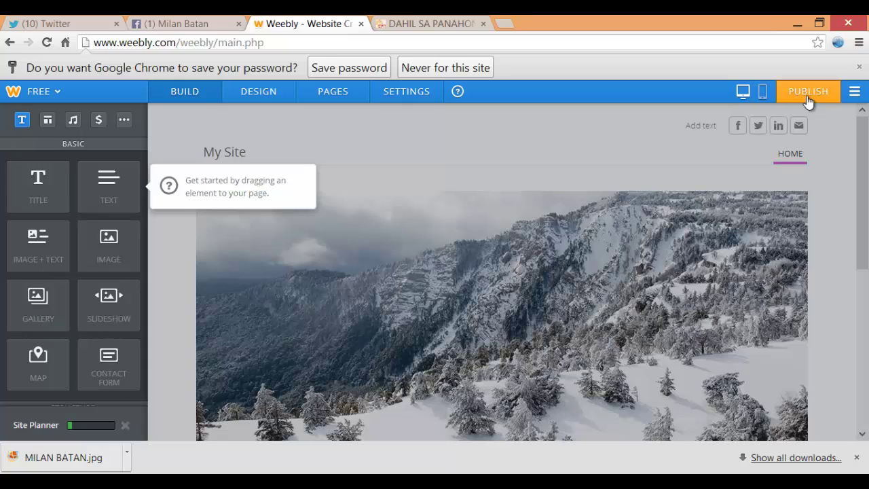
left_click(181, 135)
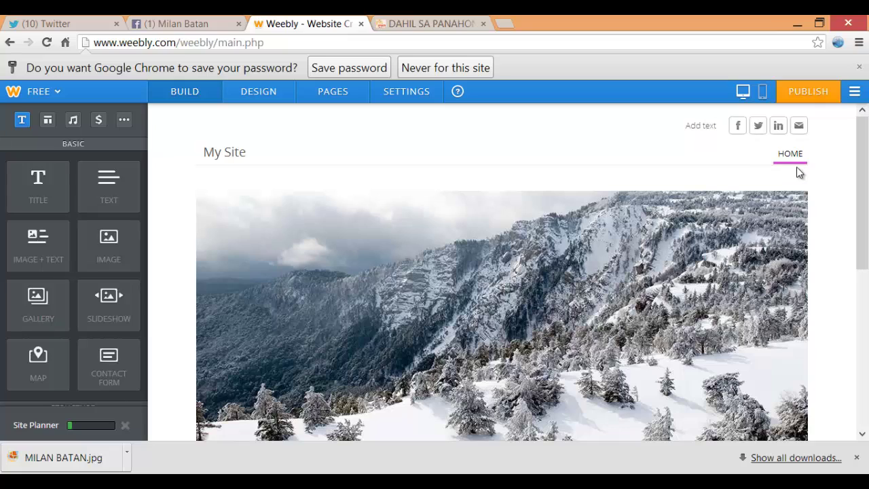
Rename the Home page to the owner's business site name and save it
left_click(348, 98)
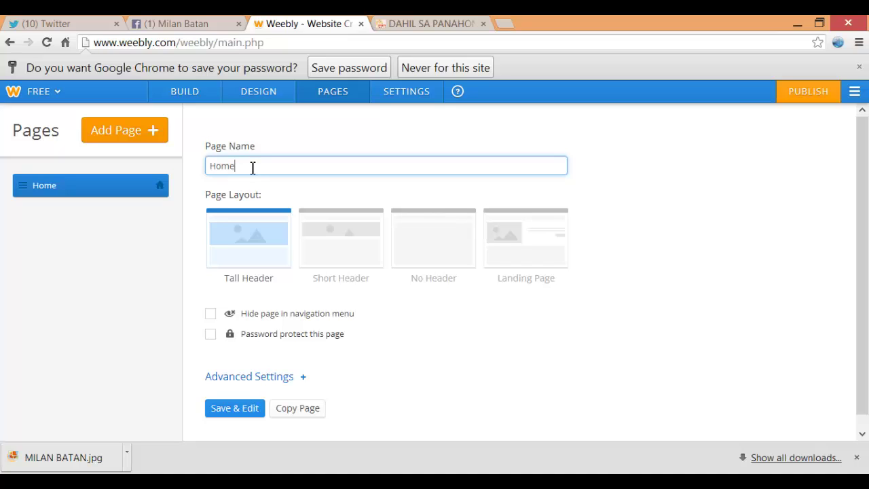
double_click(220, 169)
left_click(248, 169)
left_click_drag(248, 169, 208, 171)
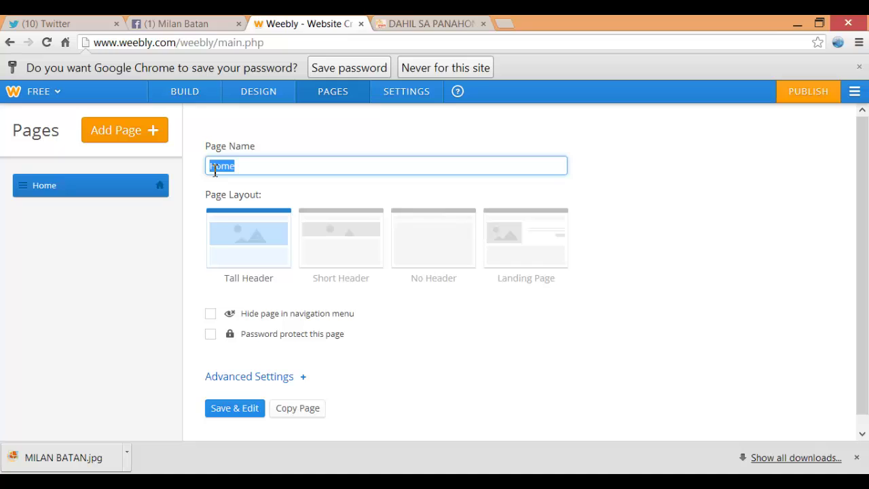
type("MILAN BUSINESS SITE")
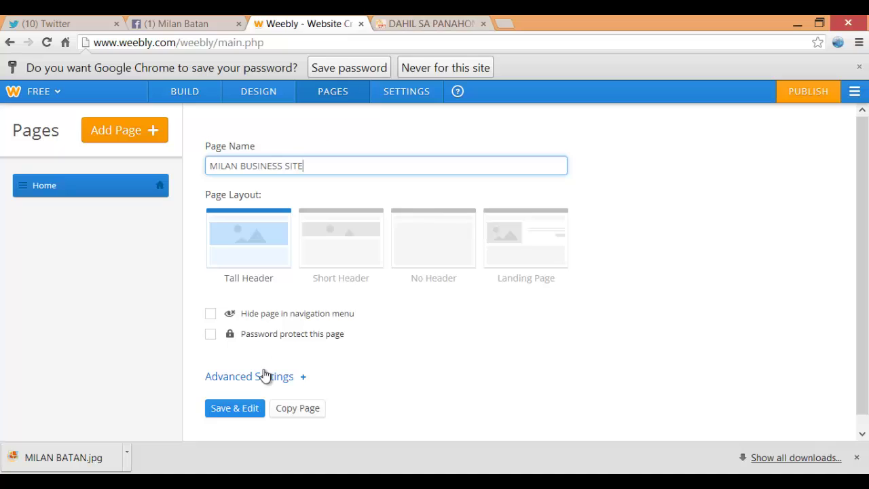
left_click(237, 408)
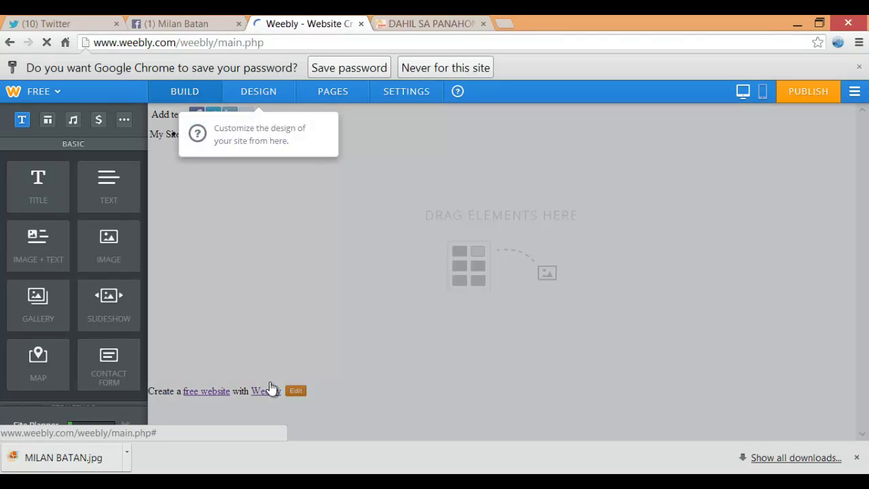
left_click(340, 102)
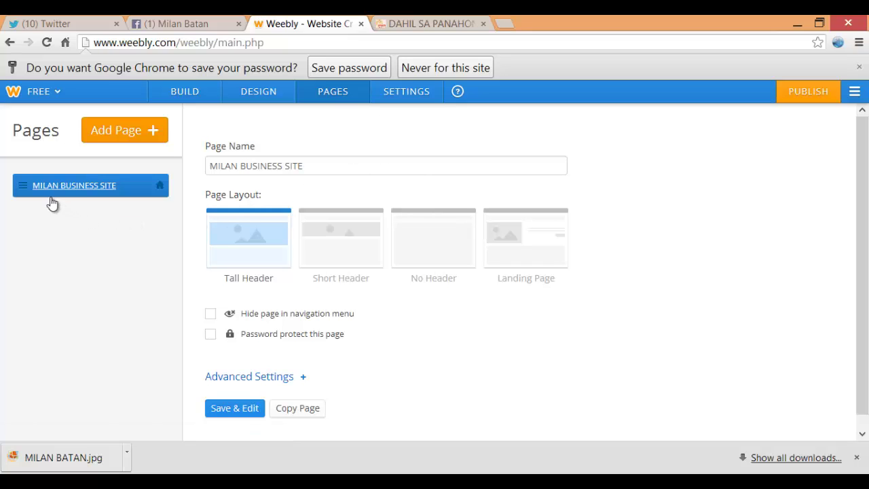
Add a standard page named HOW and save it for editing
left_click(126, 131)
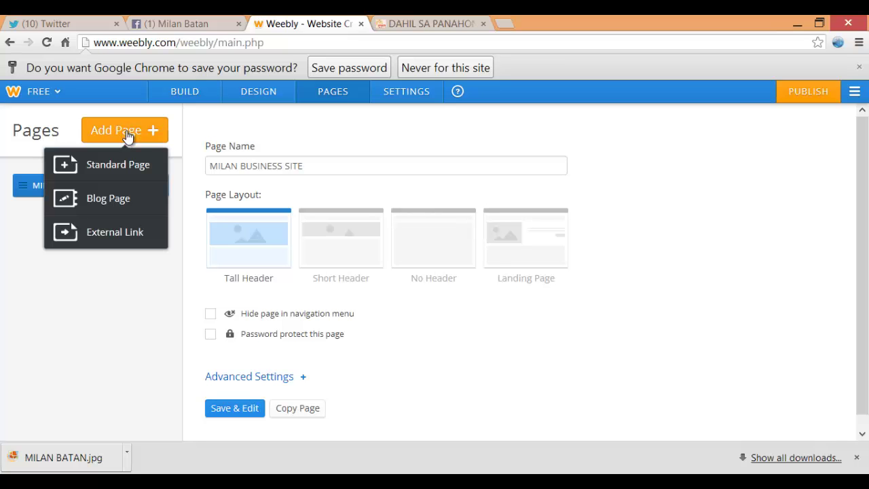
left_click(120, 168)
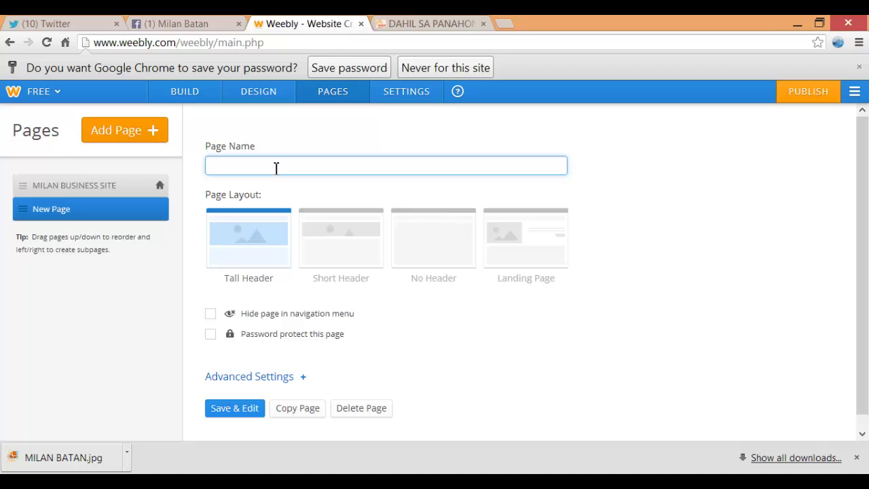
type("HOW TO START")
left_click(248, 409)
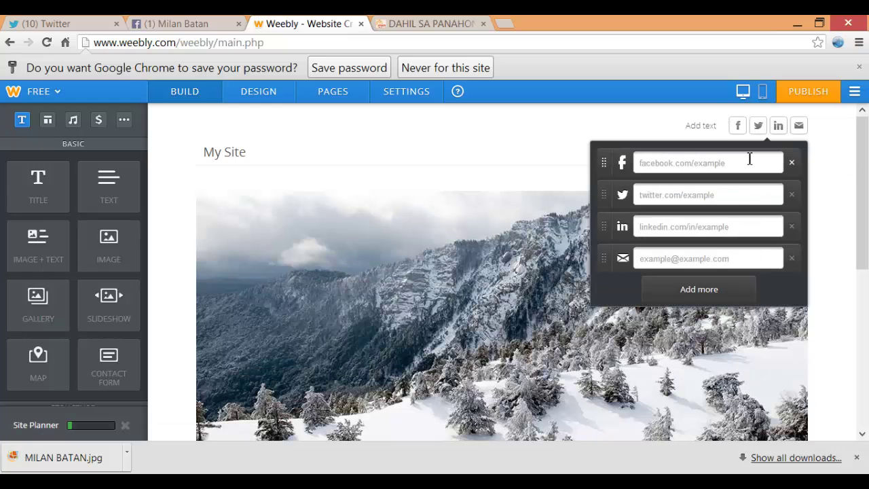
Upload the Banner image from D:\a.TPC.a\WEEBLY FILES as the new header image
scroll(478, 135, "down", 1)
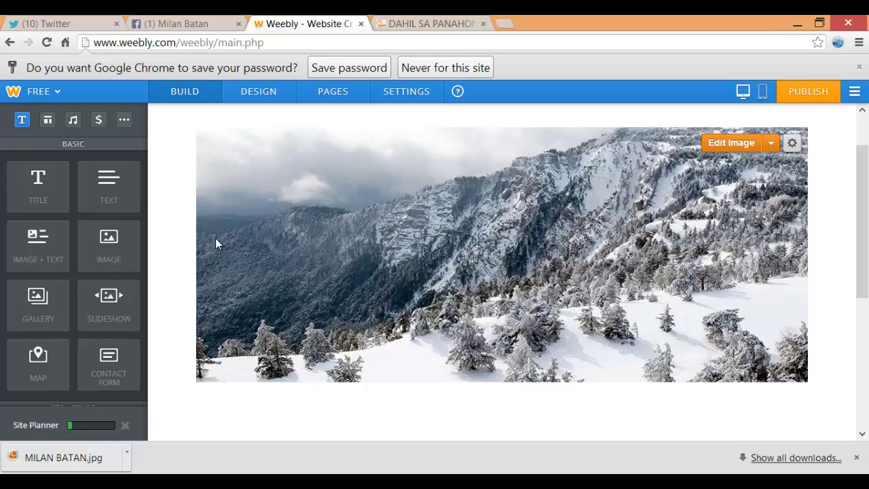
left_click(771, 146)
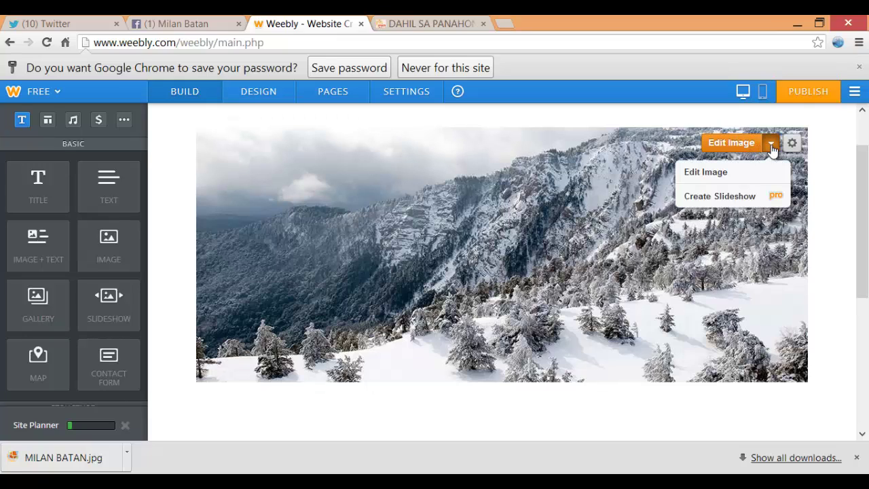
left_click(723, 173)
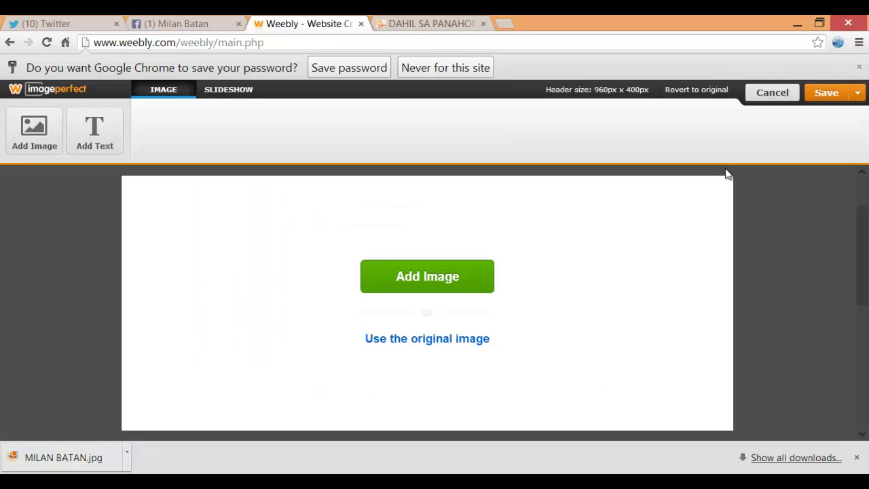
left_click(408, 276)
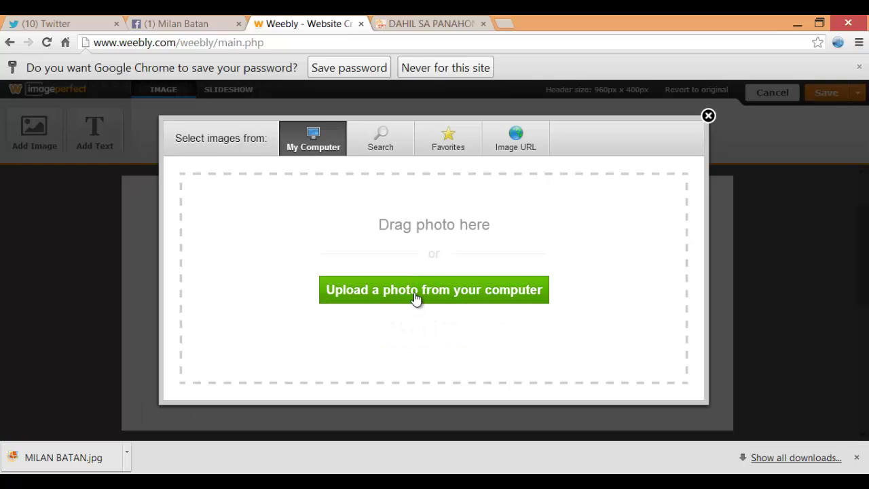
left_click(415, 296)
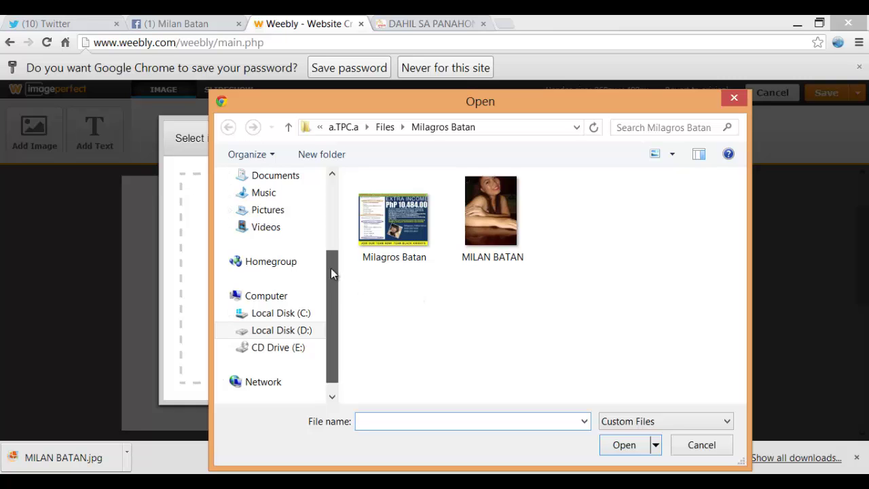
left_click(295, 331)
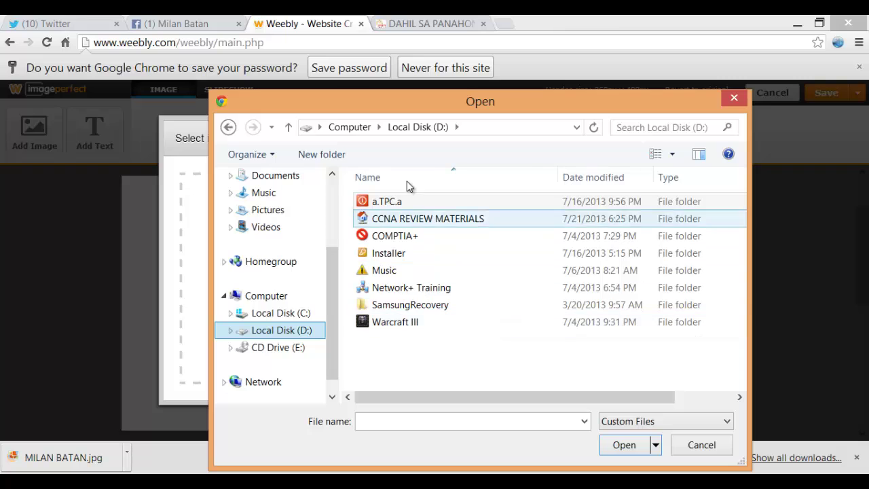
left_click(395, 205)
double_click(395, 205)
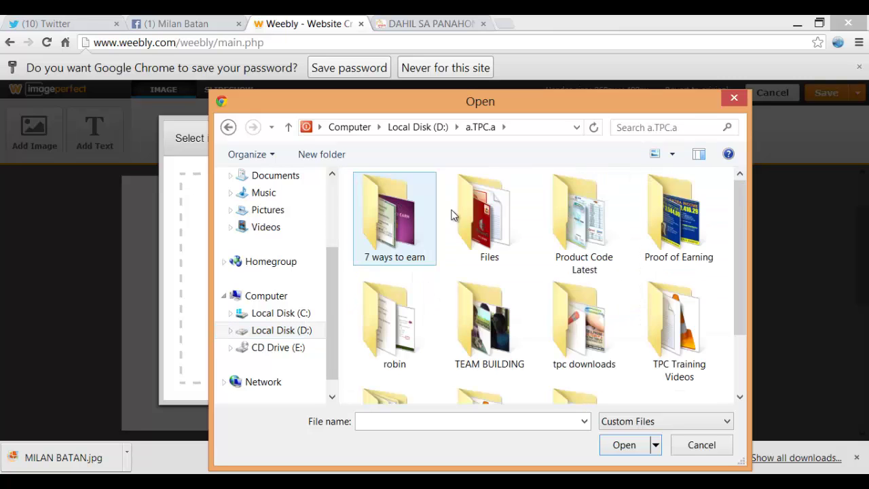
scroll(584, 326, "down", 3)
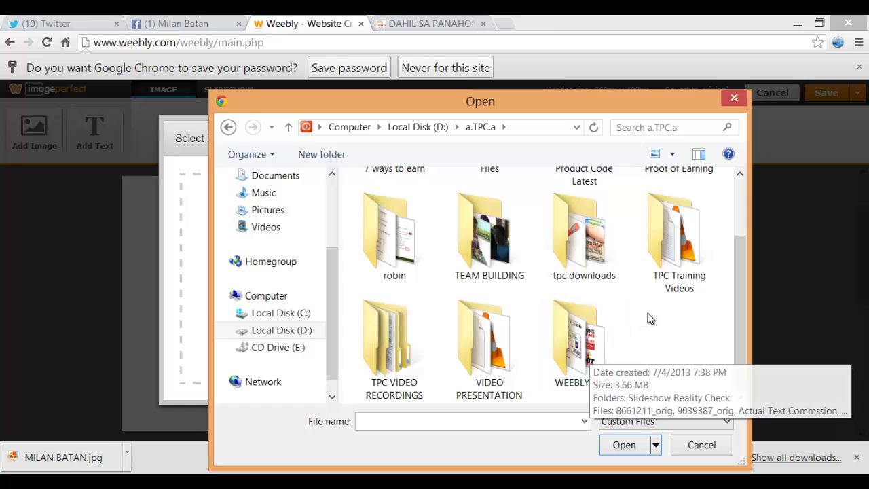
double_click(599, 341)
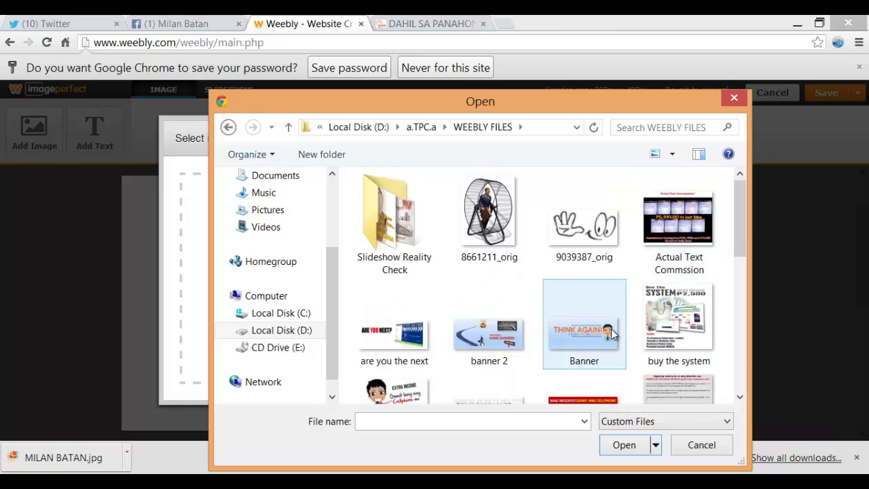
left_click(615, 334)
left_click(620, 442)
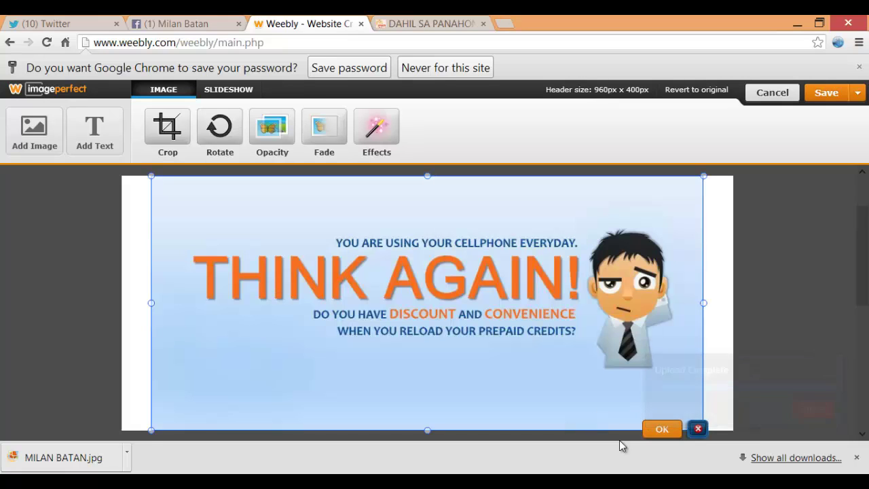
Stretch the THINK AGAIN! banner to the header's full width and save it to this page only
left_click_drag(706, 304, 739, 313)
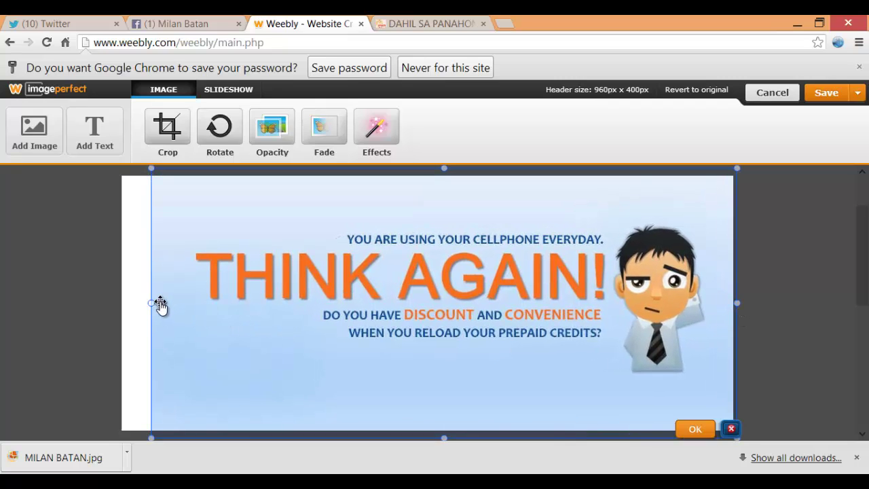
left_click_drag(152, 305, 121, 304)
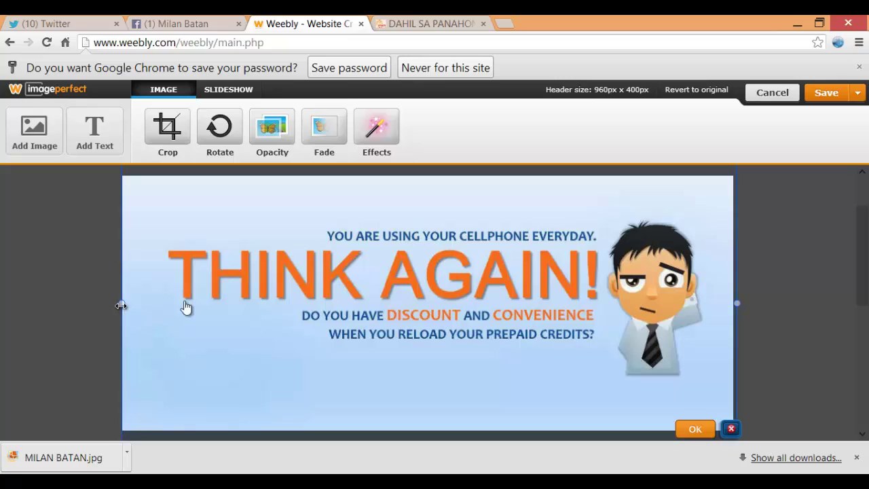
left_click_drag(270, 298, 267, 298)
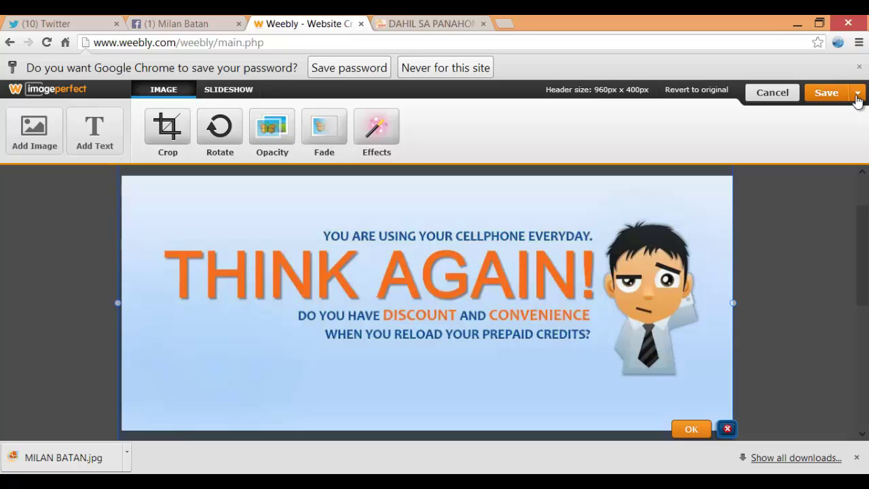
left_click(857, 98)
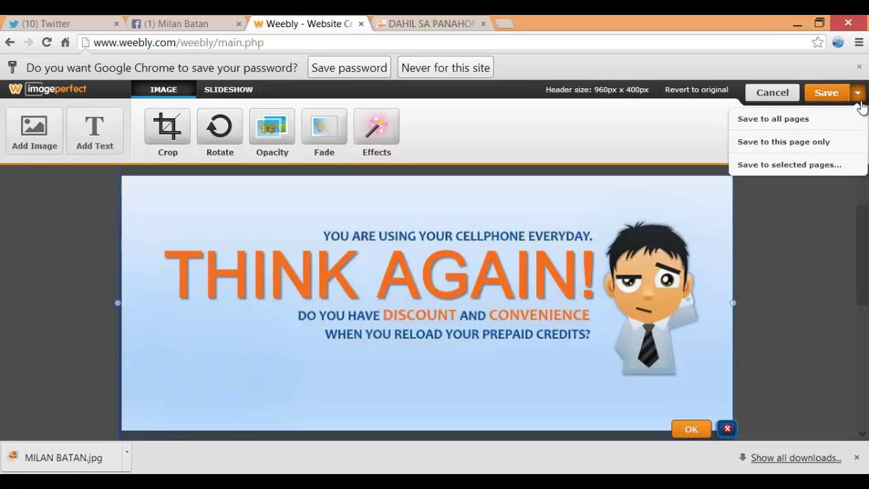
left_click(817, 144)
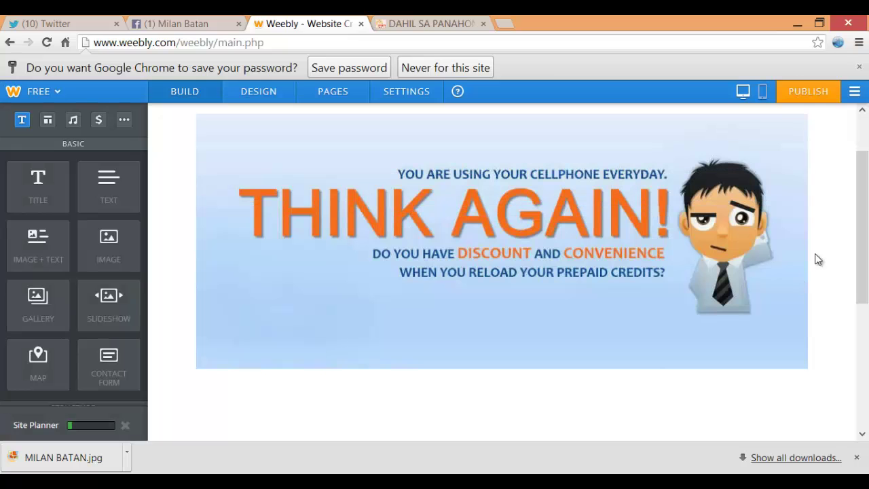
Replace the My Site text title with an uploaded TELEPRENEUR CORP logo image
scroll(823, 253, "up", 1)
scroll(826, 256, "up", 1)
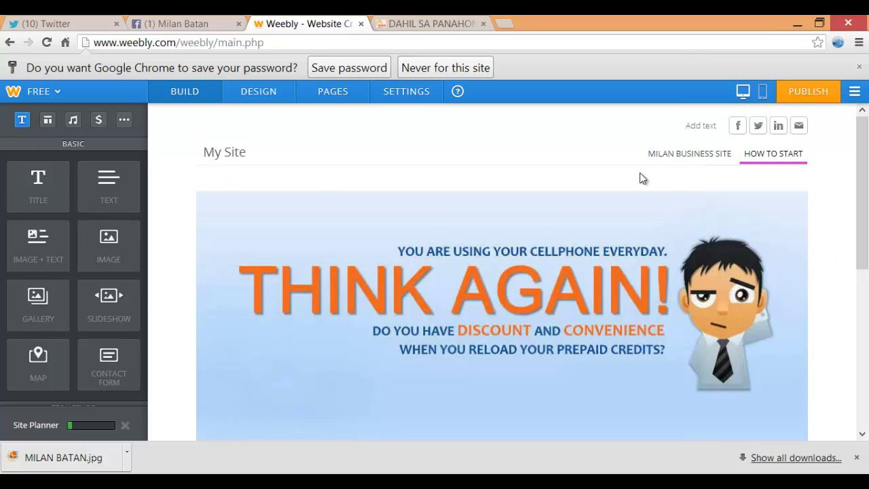
left_click(221, 156)
mouse_move(230, 151)
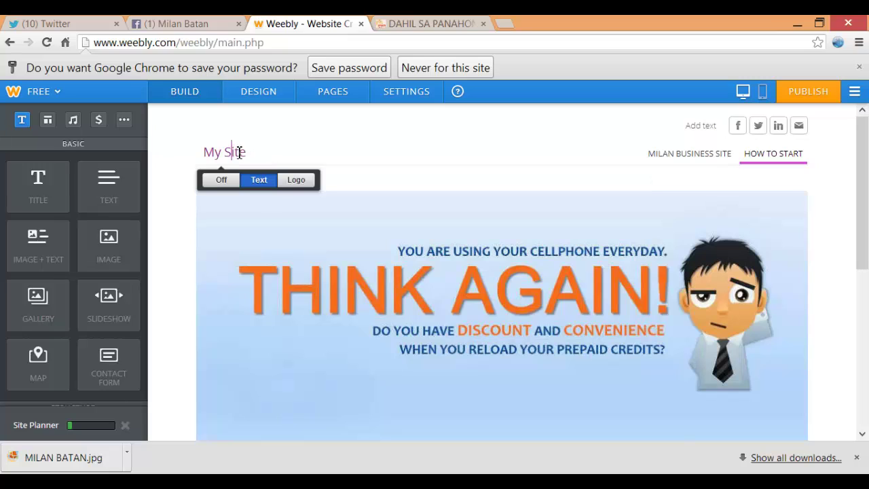
left_click(250, 150)
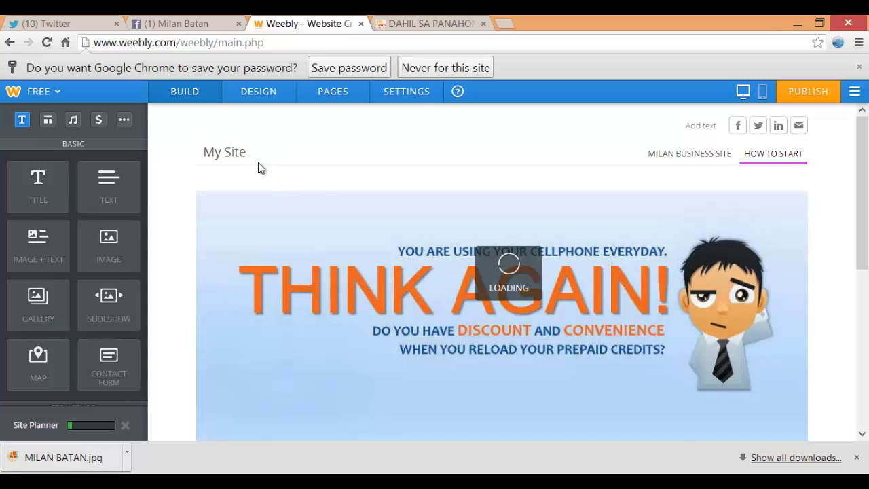
mouse_move(233, 155)
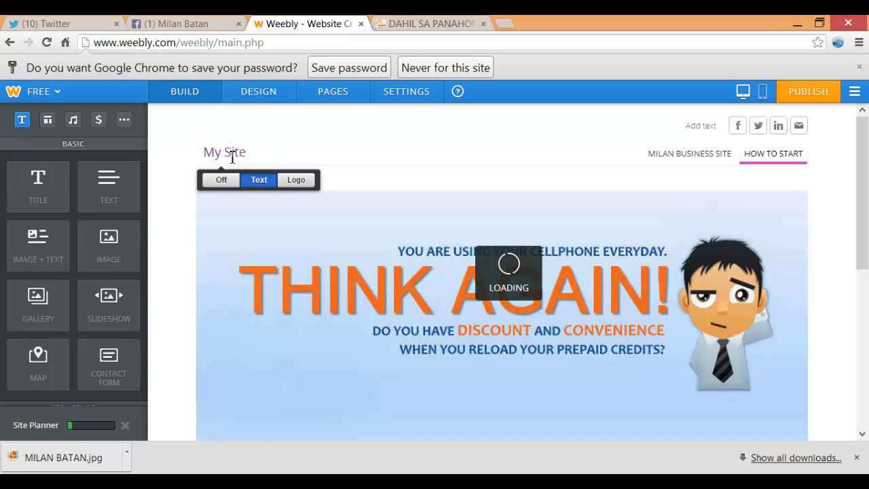
left_click(292, 181)
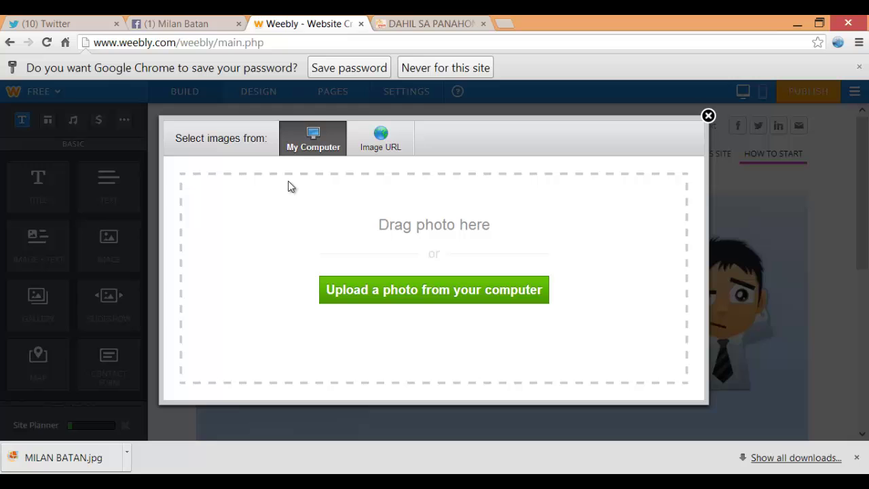
left_click(427, 289)
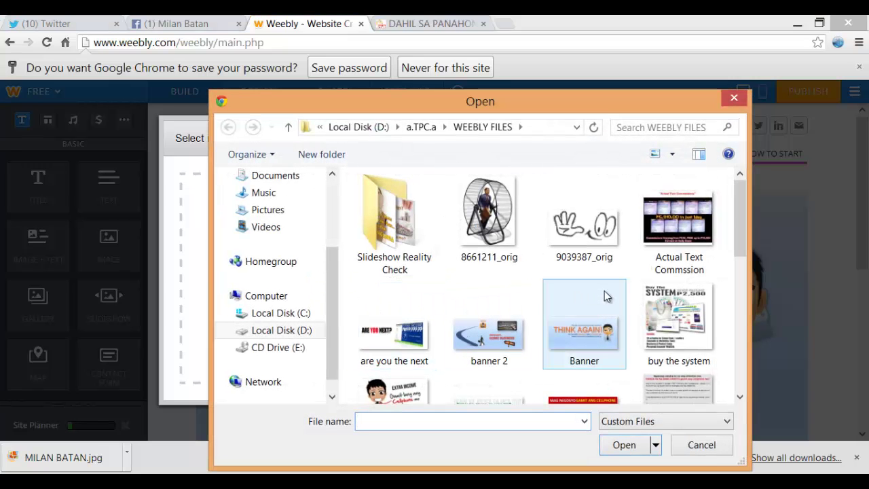
left_click(589, 302)
scroll(584, 299, "down", 5)
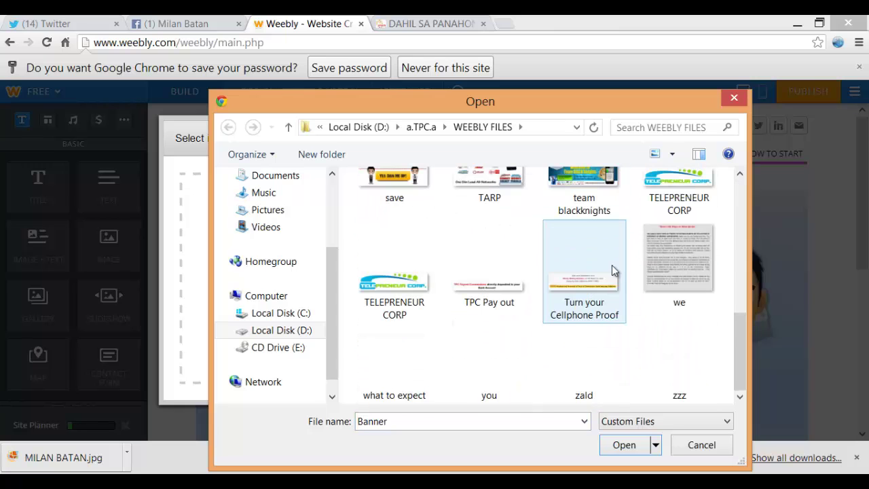
left_click(426, 307)
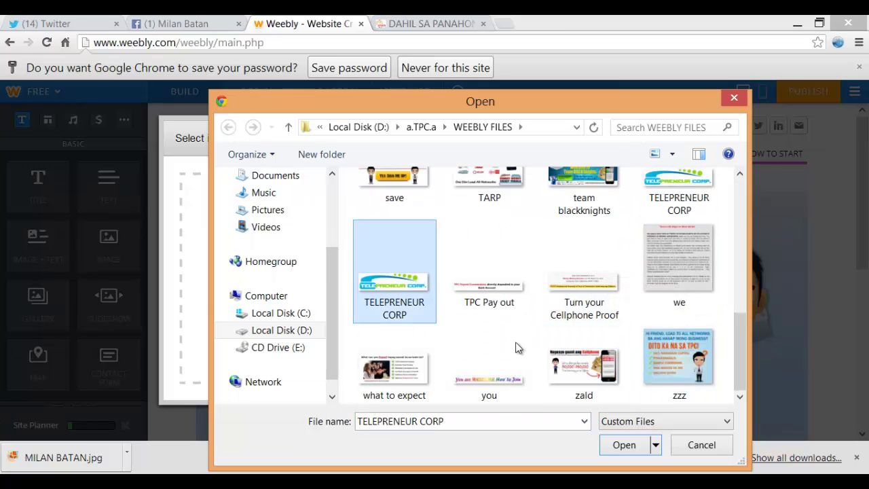
left_click(623, 445)
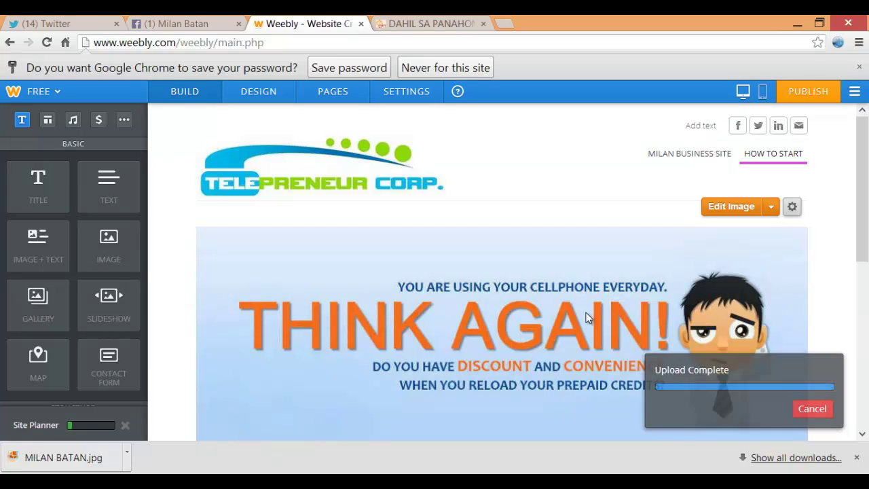
left_click(314, 190)
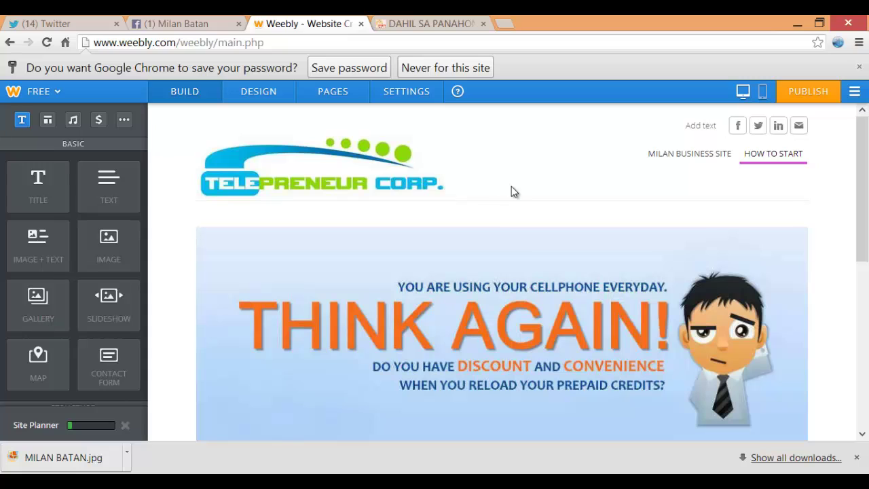
Change the small header text beside the social icons to 'Call or Text'
left_click(801, 126)
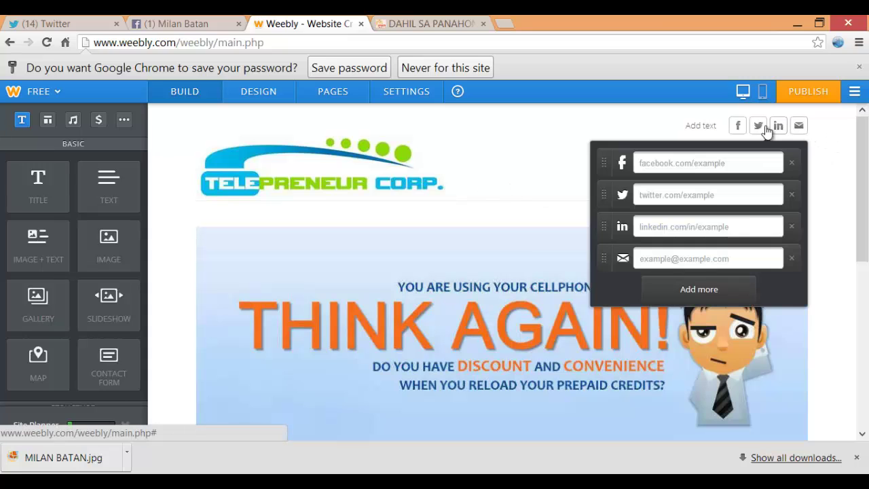
left_click(706, 132)
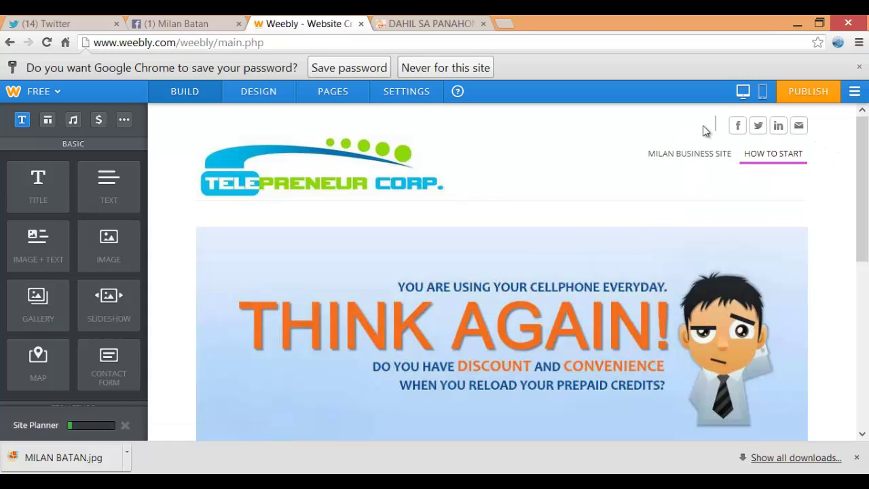
left_click(725, 127)
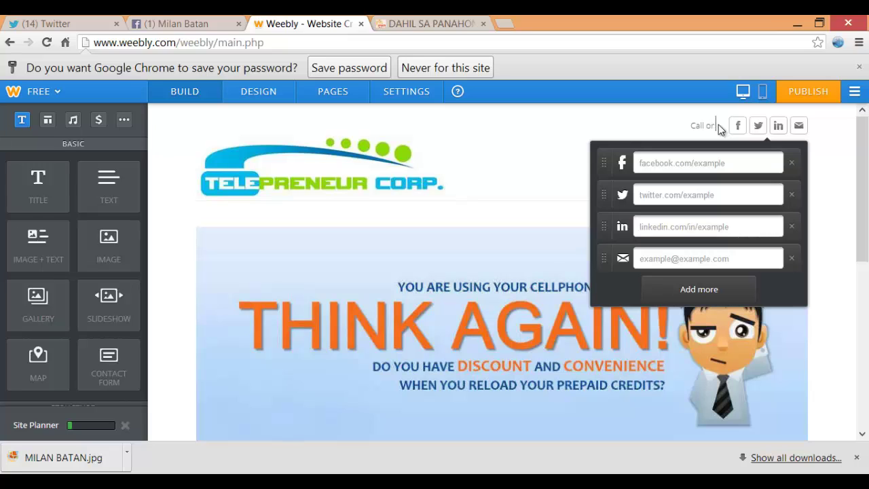
type("Text")
left_click(367, 332)
Copy the phone numbers line from the notes and paste it after 'Call or Text'
key("alt+Tab")
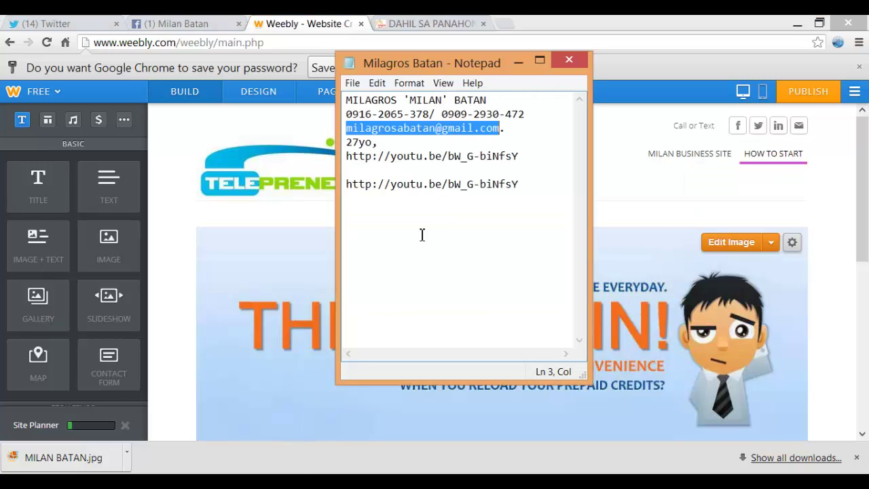
left_click(452, 152)
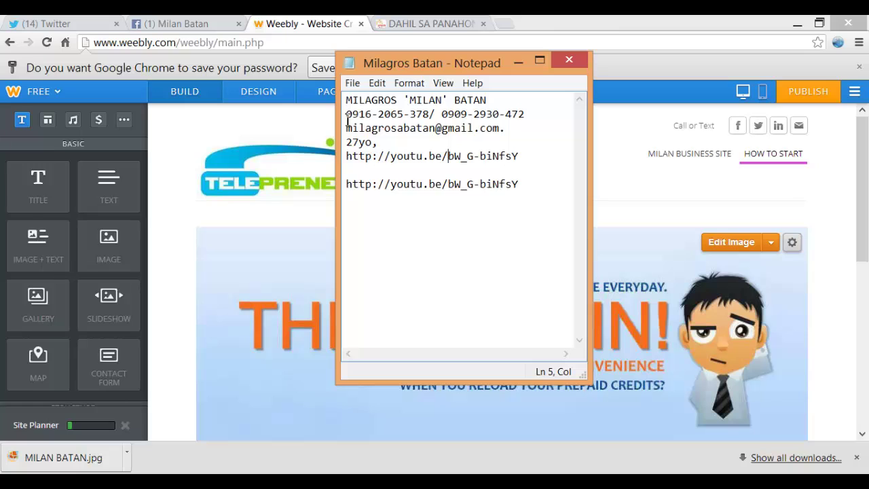
left_click_drag(347, 114, 528, 116)
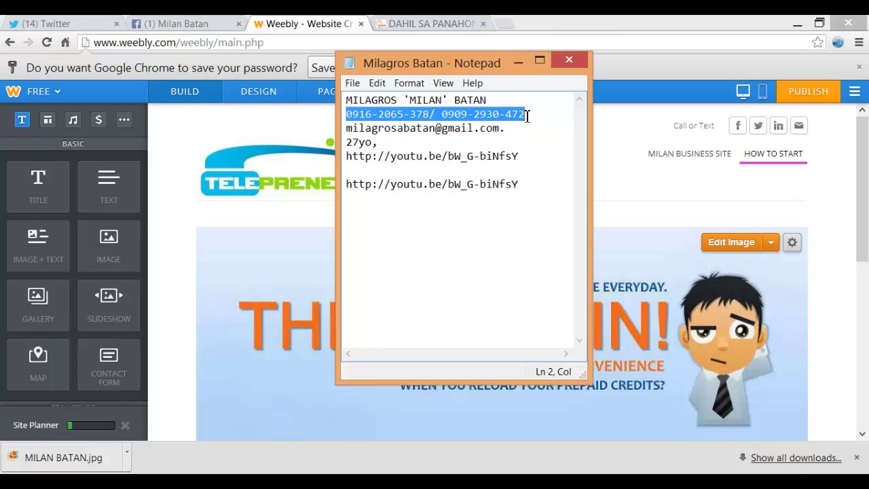
right_click(466, 115)
left_click(497, 161)
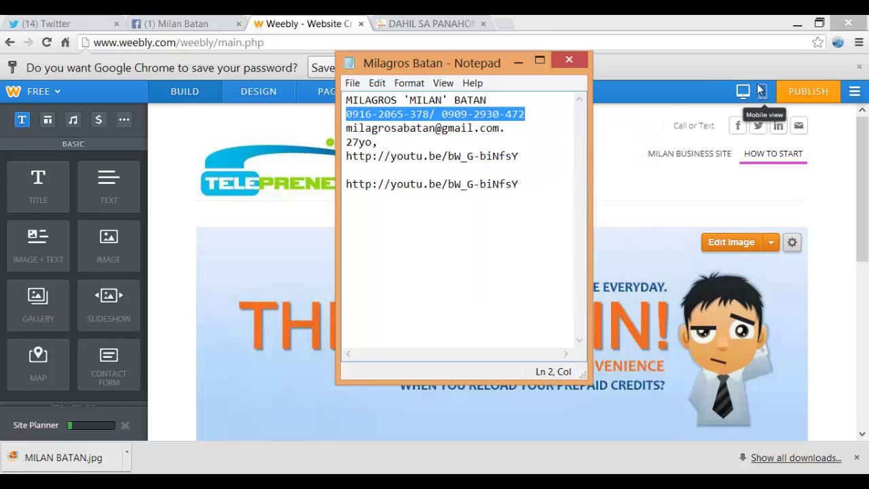
left_click(714, 126)
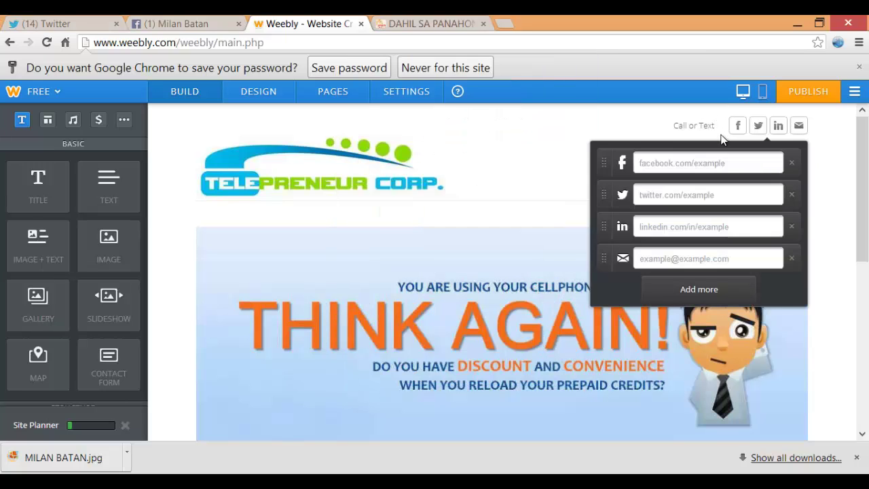
key("ctrl+v")
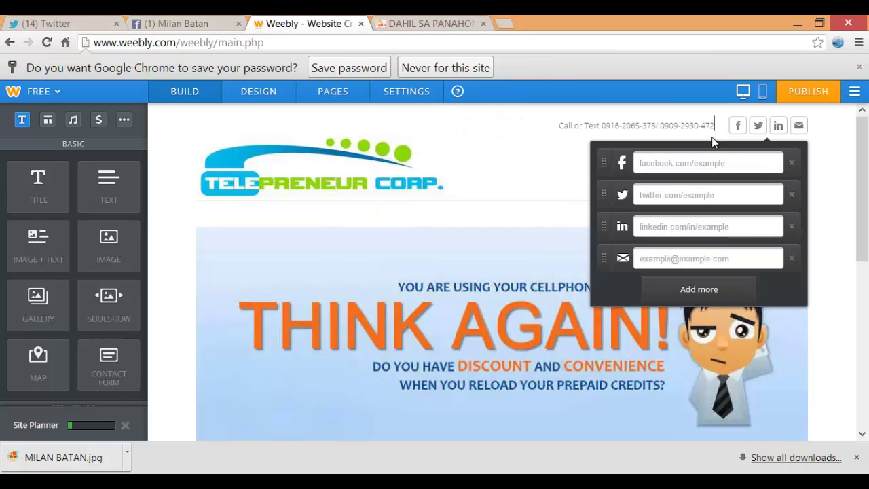
Remove the e-mail and LinkedIn social links, leaving only Facebook and Twitter
left_click(797, 130)
left_click(792, 260)
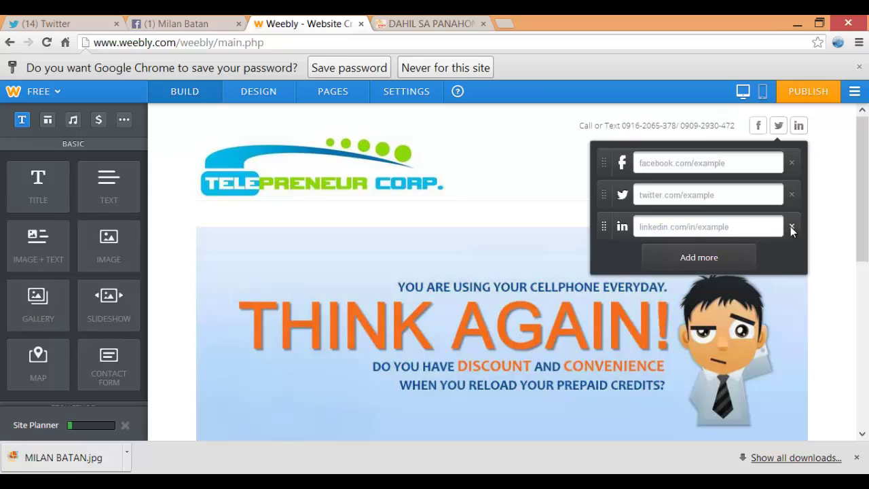
left_click(791, 227)
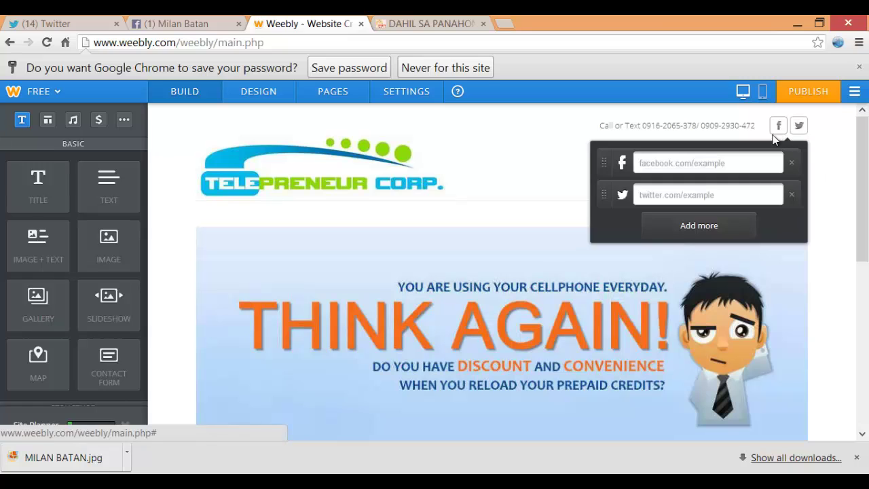
left_click(808, 151)
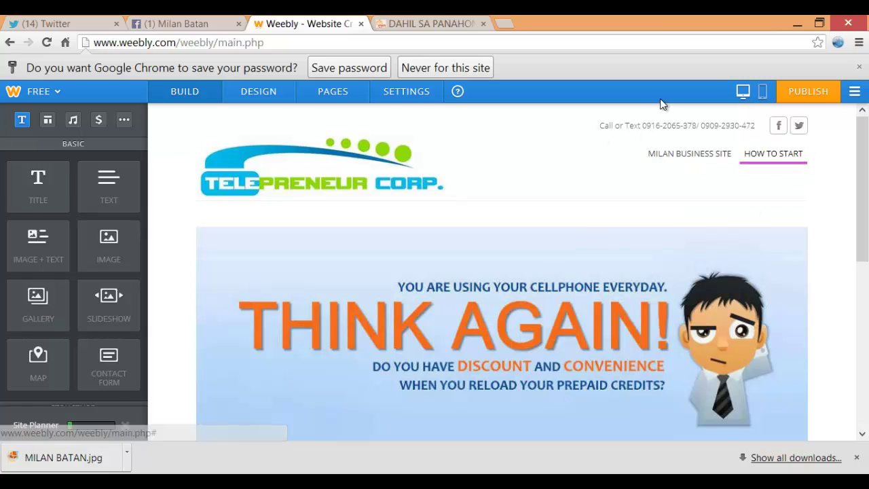
left_click(779, 126)
left_click(862, 149)
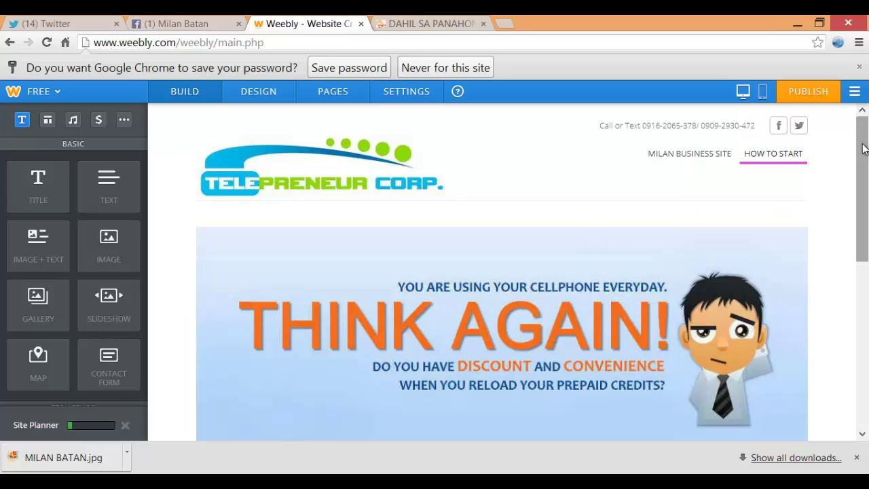
left_click_drag(863, 162, 866, 291)
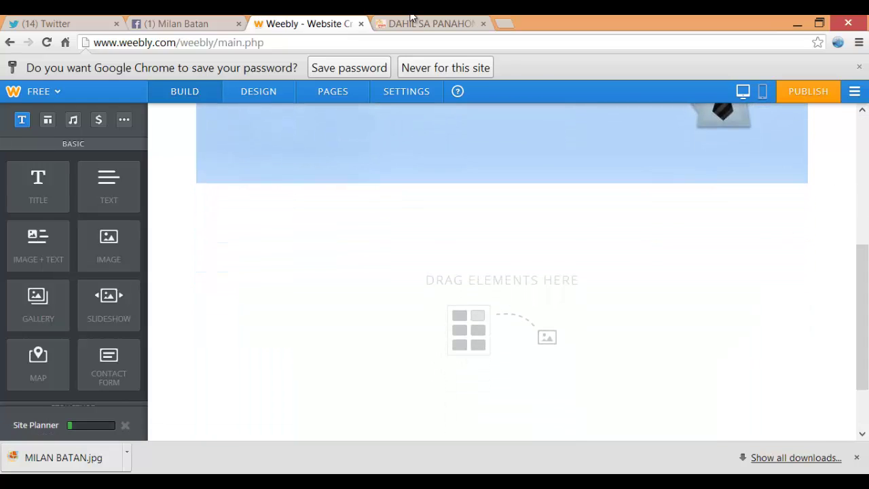
left_click(437, 23)
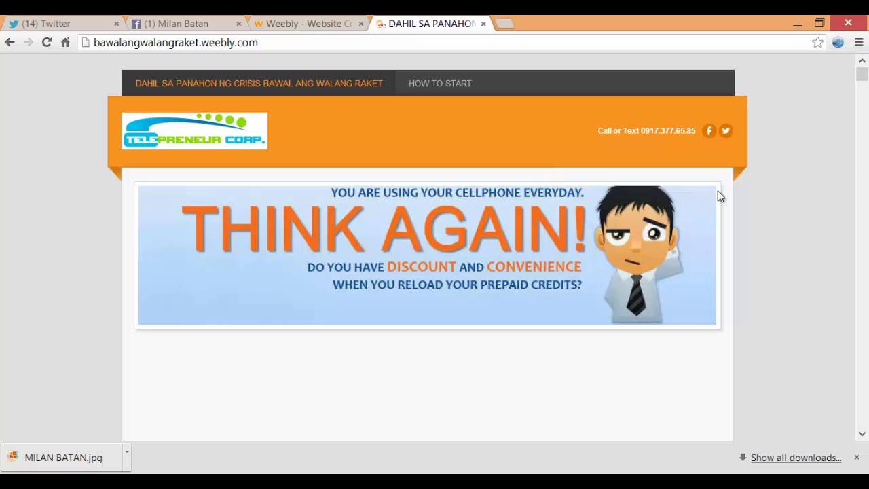
scroll(722, 190, "down", 5)
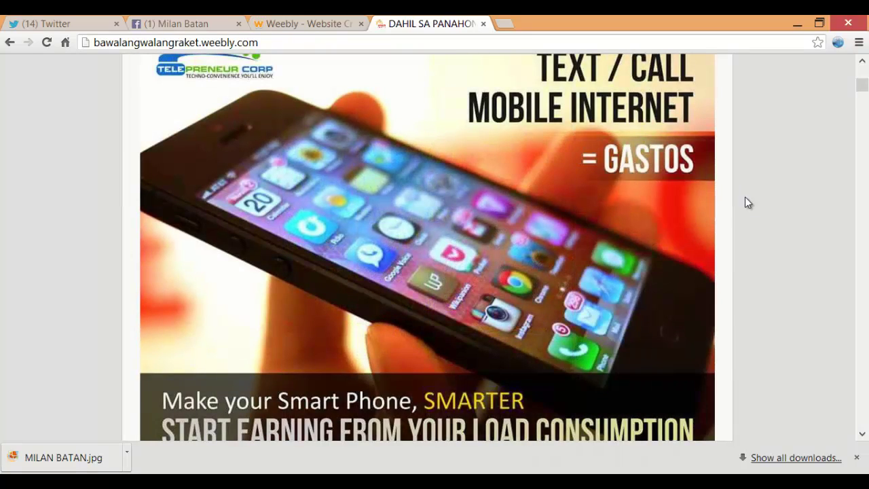
scroll(745, 203, "up", 2)
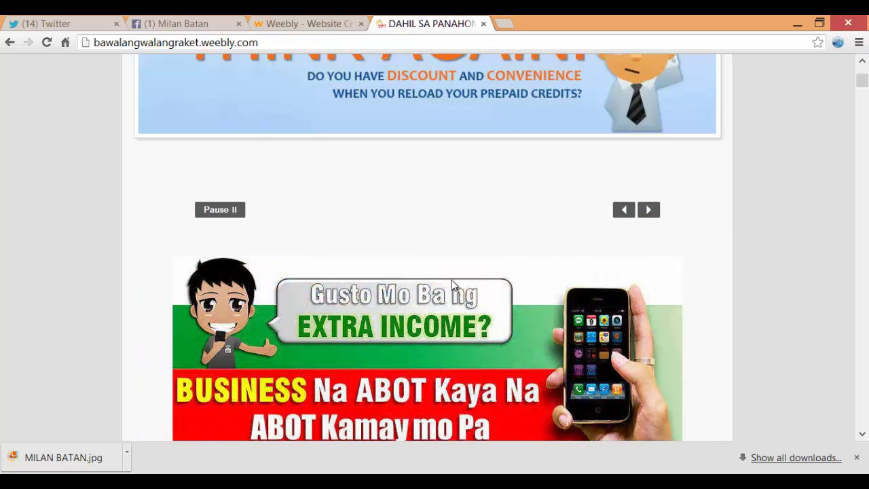
scroll(462, 246, "down", 1)
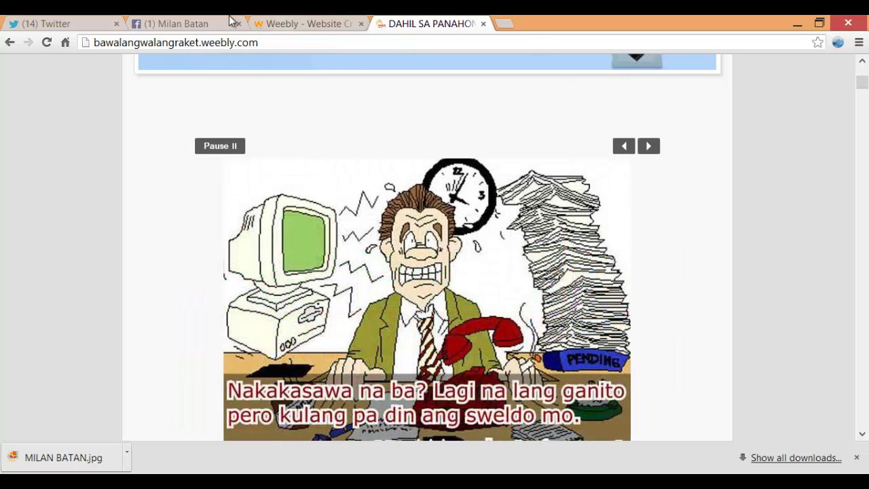
left_click(316, 22)
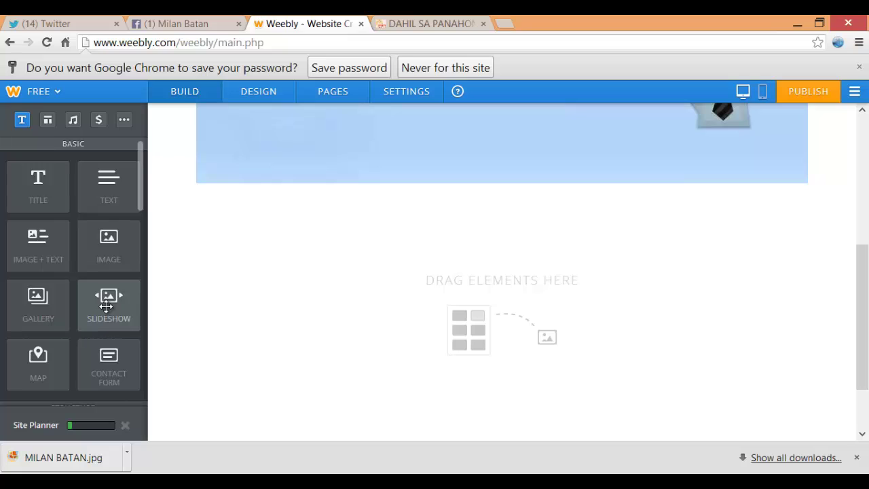
Add a slideshow block below the banner using the Simple Slideshow style
left_click_drag(106, 306, 477, 325)
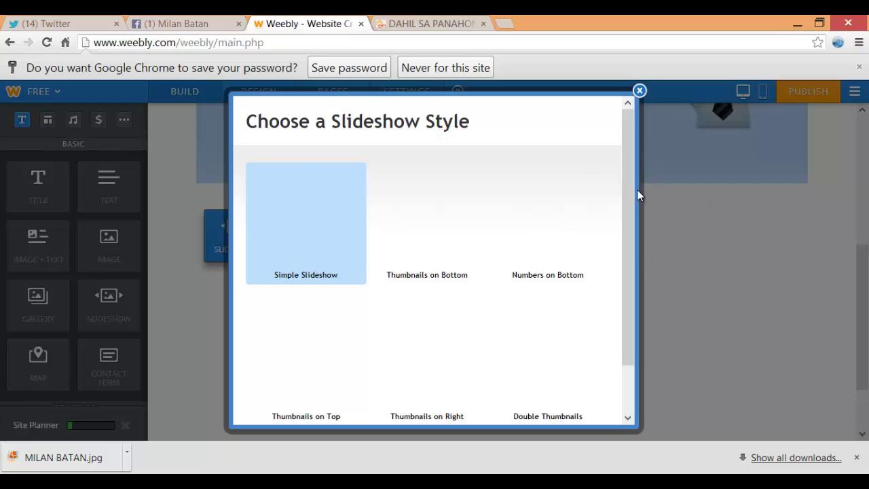
left_click_drag(625, 190, 591, 387)
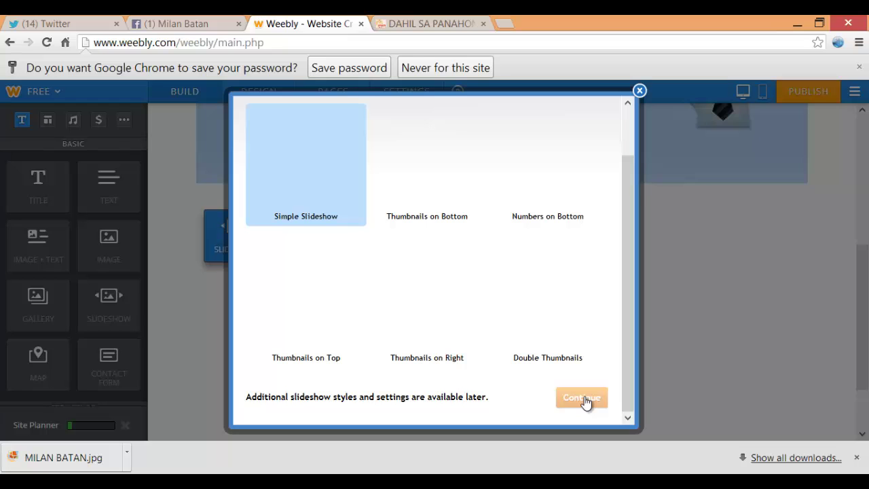
left_click(585, 399)
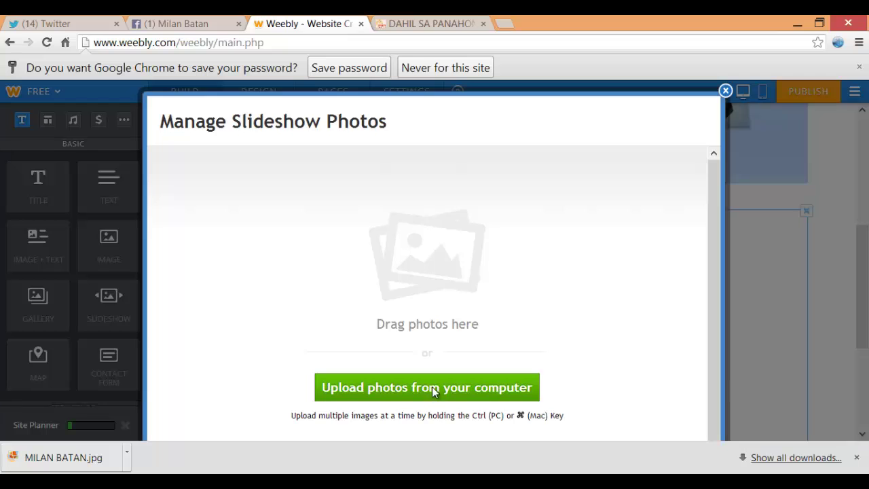
Select every image in the Slideshow Reality Check folder for upload from the computer
left_click(430, 388)
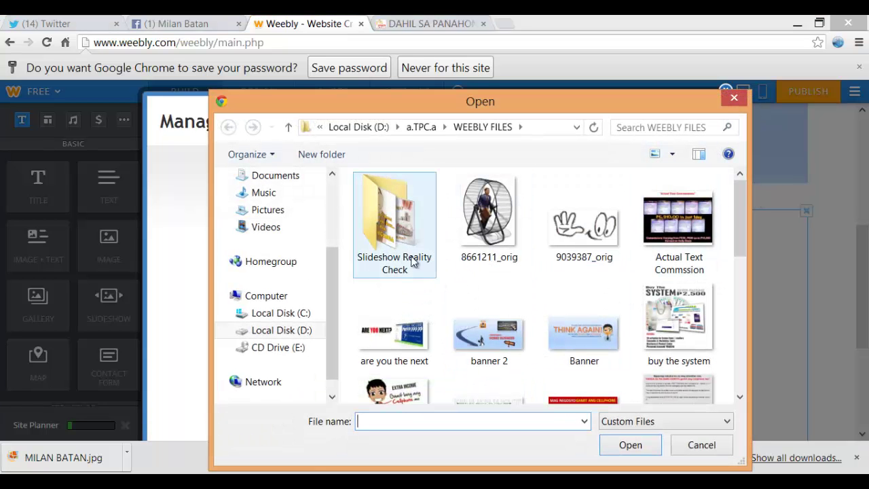
double_click(397, 224)
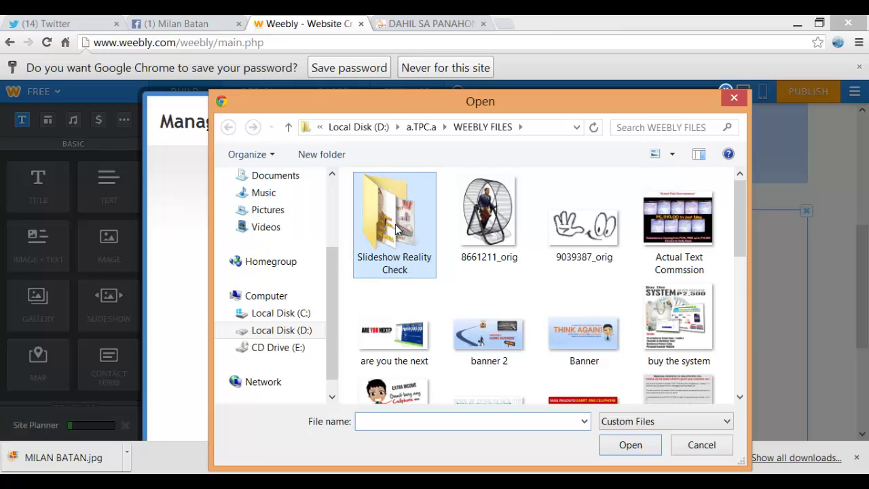
left_click_drag(746, 226, 755, 278)
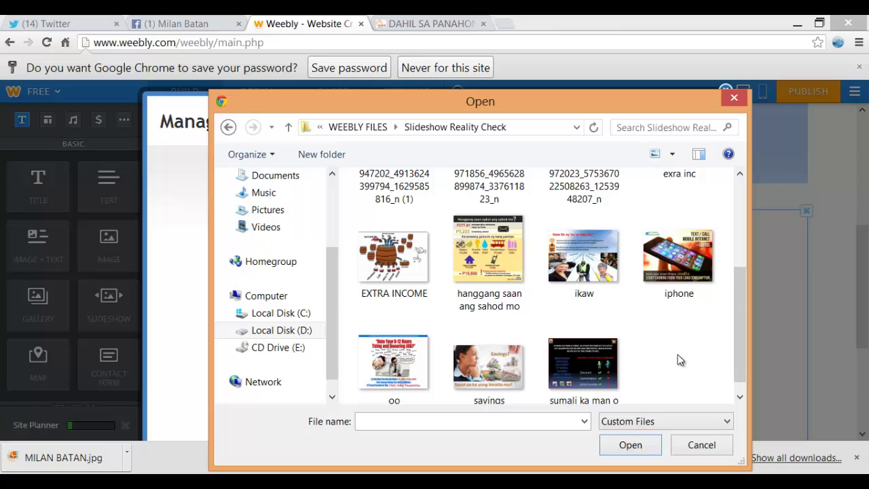
key("ctrl+a")
Upload the selected Slideshow Reality Check images and let all thumbnails finish loading
left_click(620, 444)
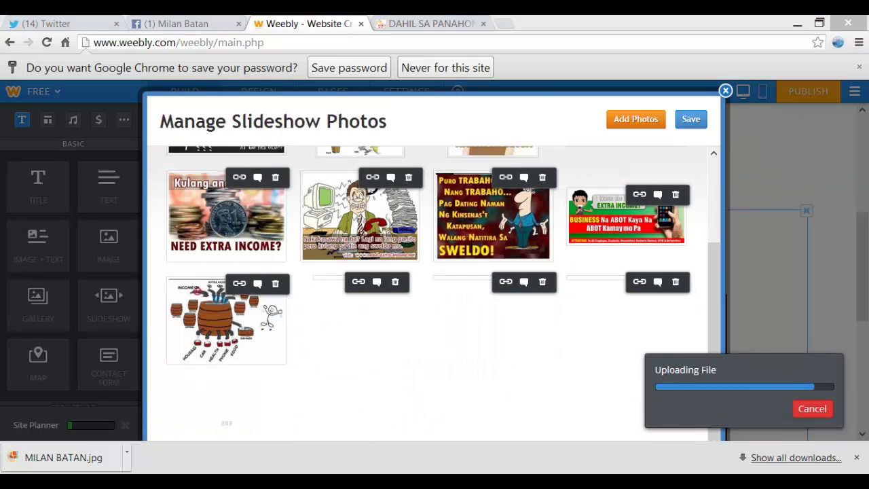
left_click(598, 20)
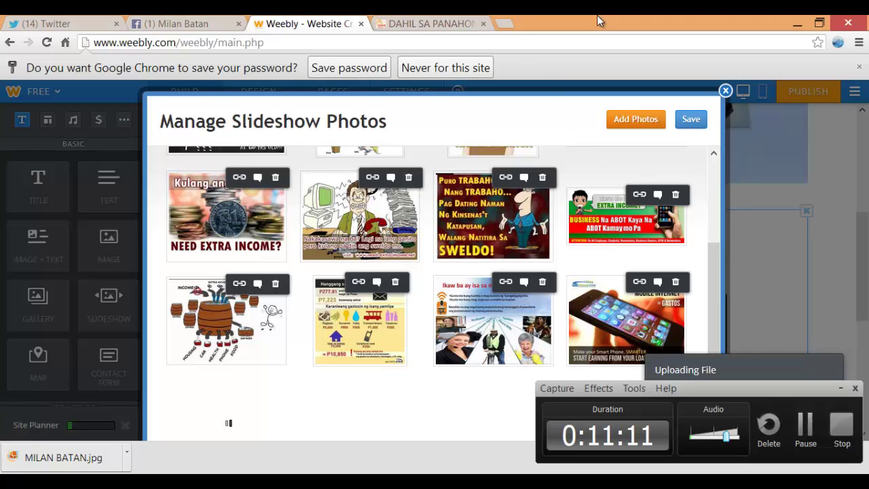
left_click(840, 388)
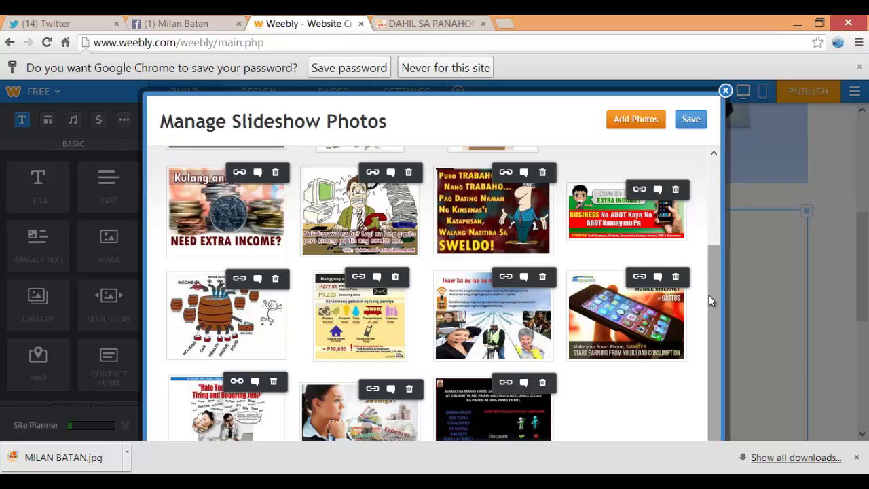
Move the NEED EXTRA INCOME and facebook photos into the top row and save the slideshow
left_click_drag(708, 295, 713, 219)
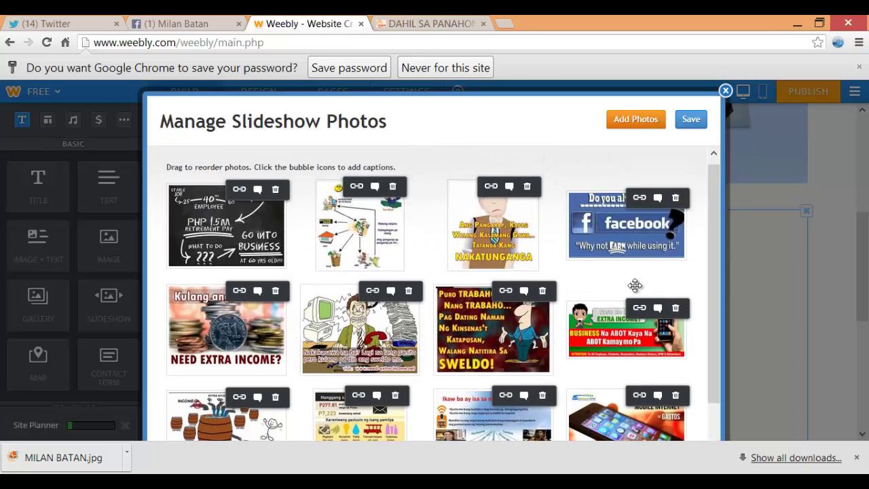
scroll(536, 312, "down", 2)
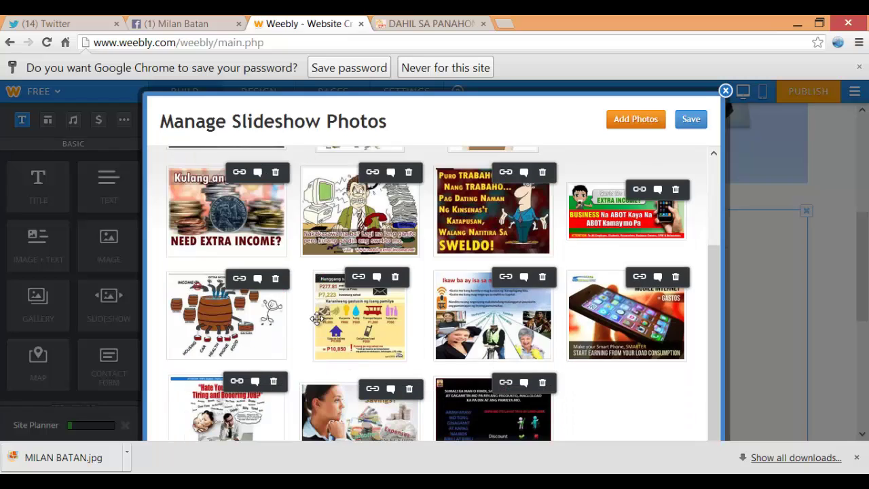
scroll(224, 350, "up", 2)
left_click_drag(222, 302, 207, 246)
left_click_drag(219, 342, 326, 234)
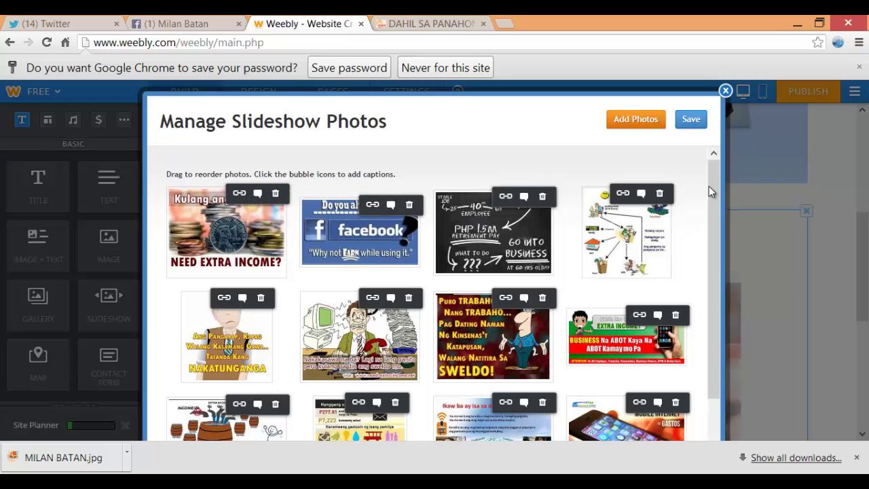
left_click_drag(719, 212, 725, 155)
left_click(692, 125)
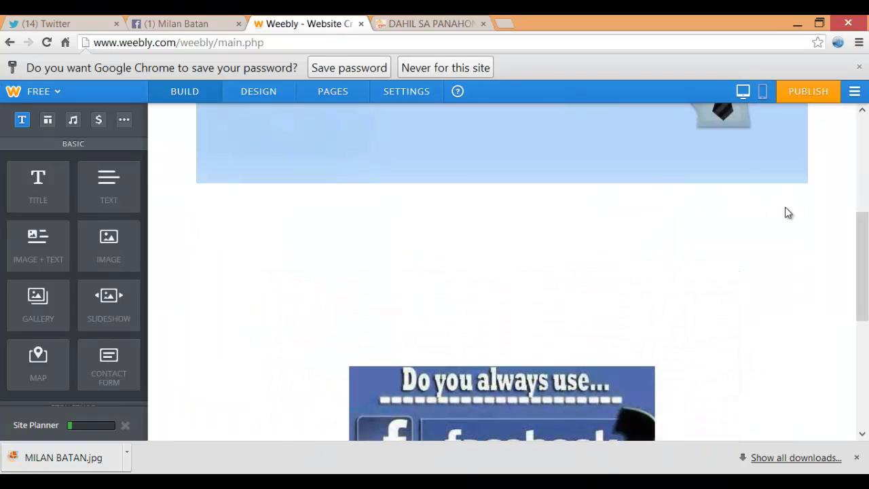
scroll(779, 202, "down", 4)
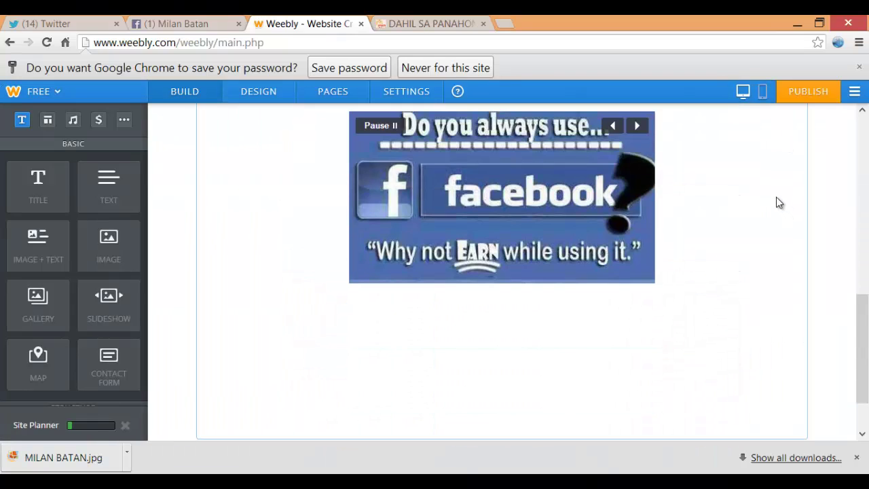
scroll(631, 208, "up", 3)
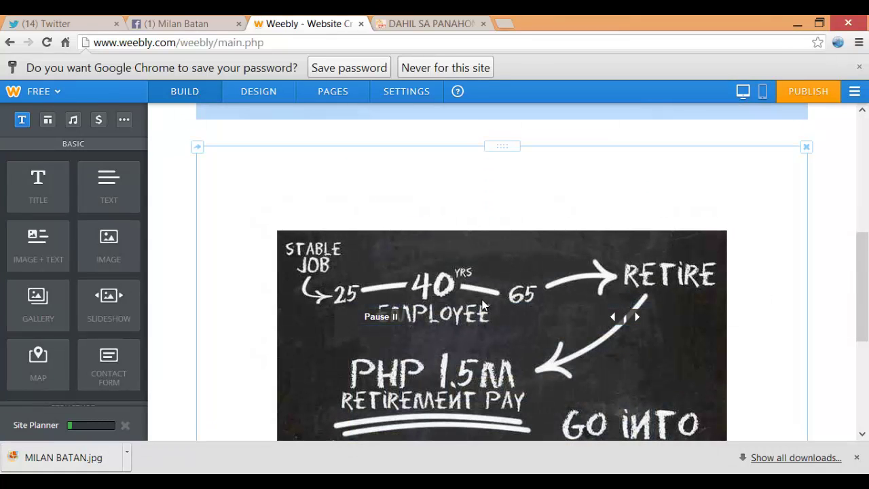
left_click(482, 301)
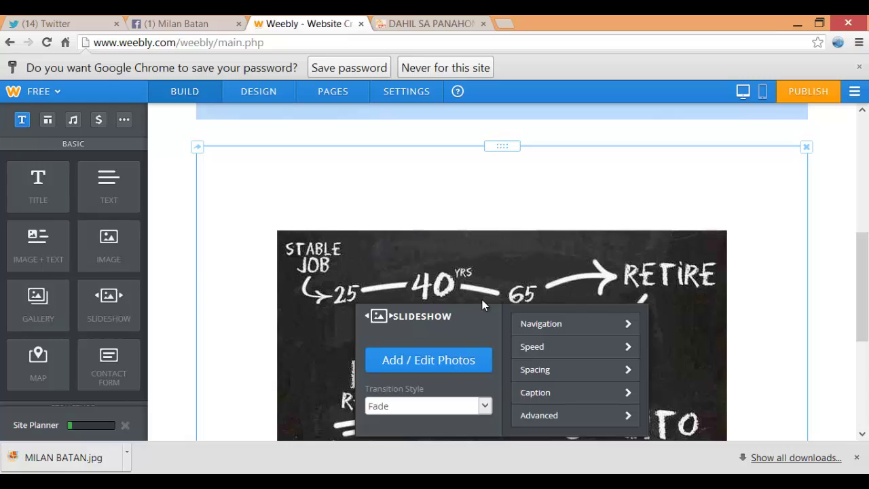
left_click(485, 406)
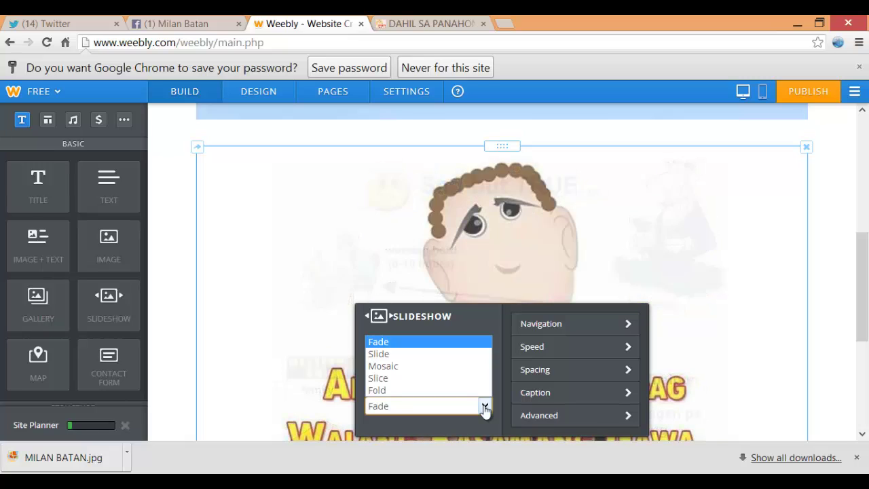
left_click(485, 409)
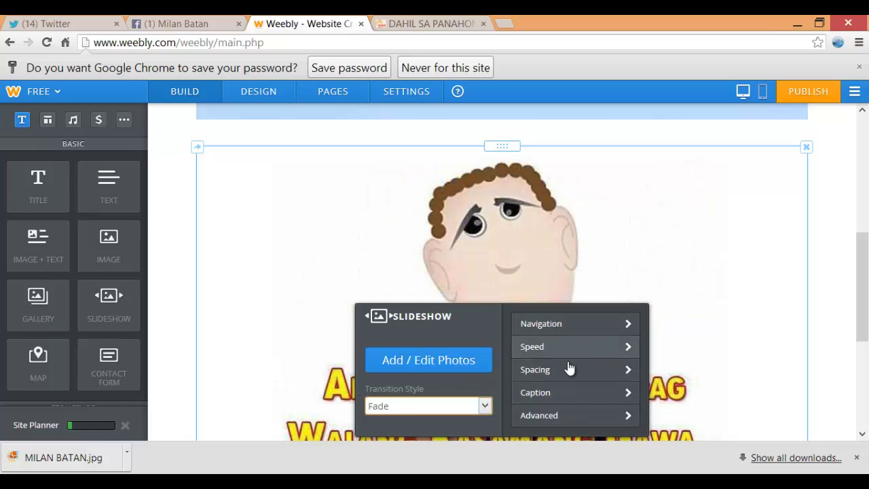
left_click(538, 418)
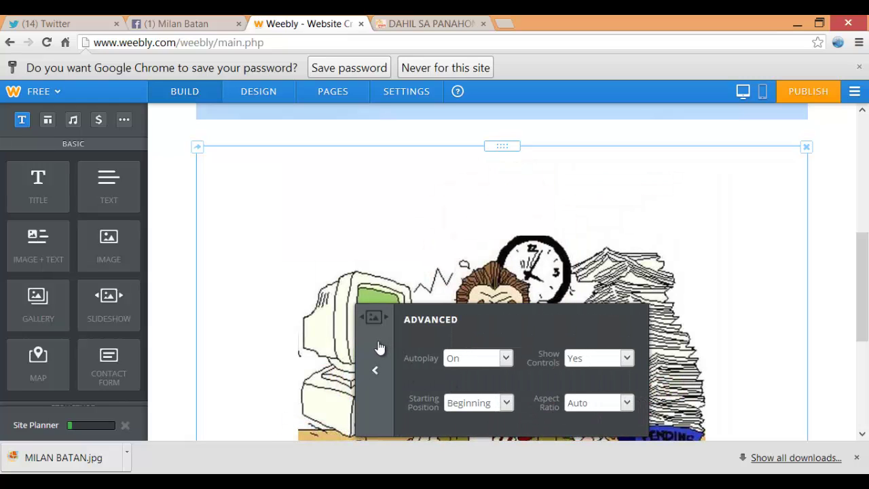
left_click(375, 370)
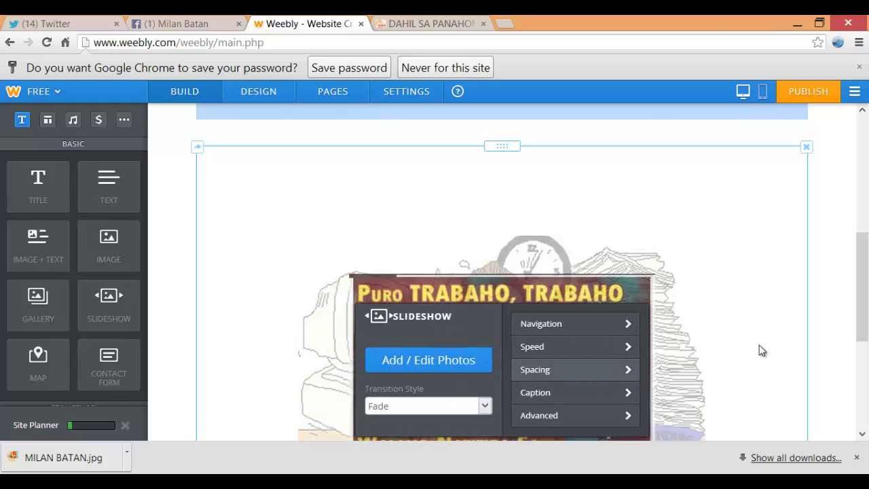
left_click_drag(859, 299, 859, 331)
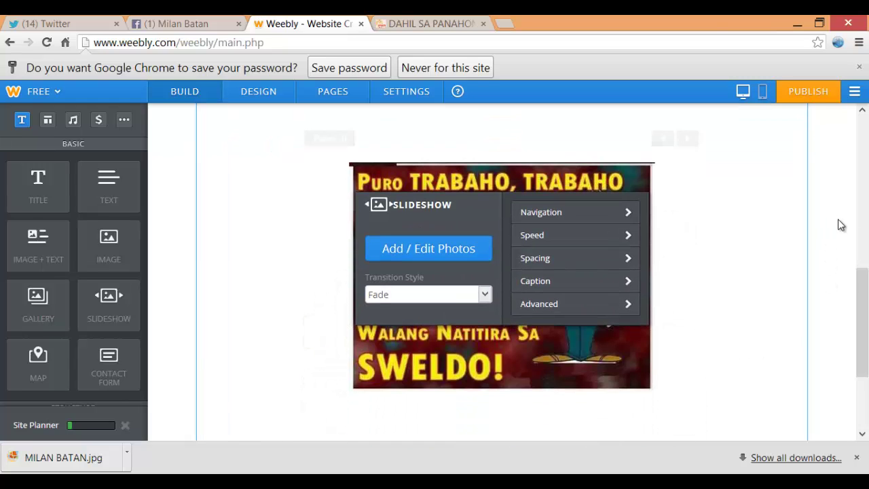
left_click(839, 224)
left_click(437, 22)
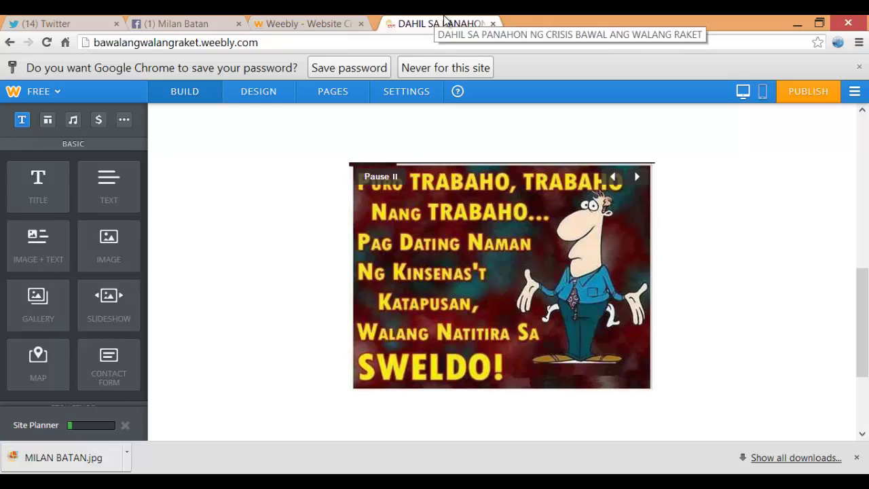
scroll(448, 115, "down", 8)
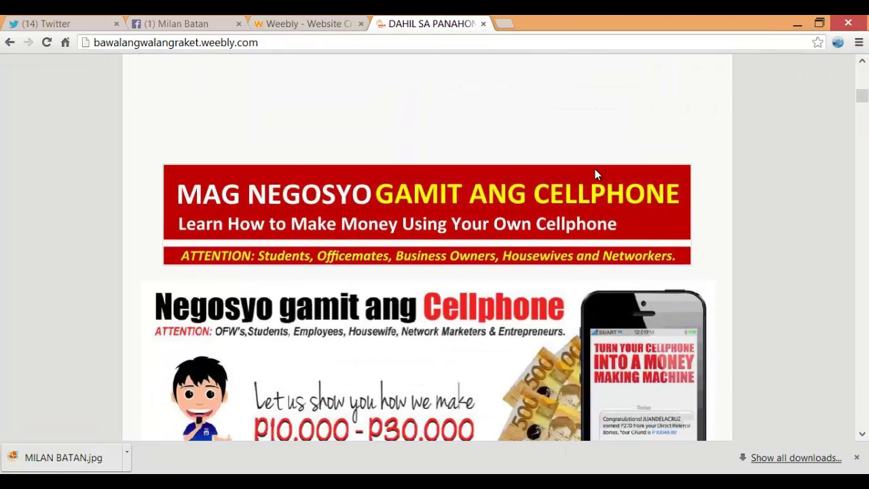
scroll(566, 160, "up", 1)
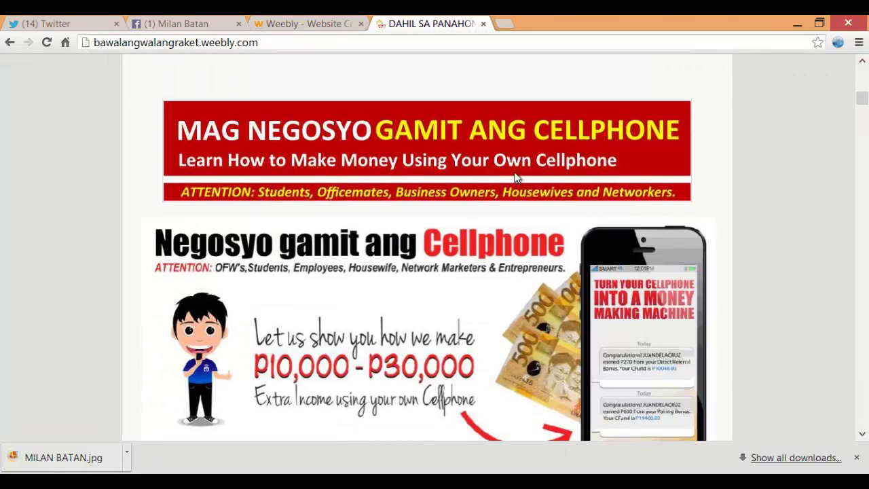
left_click(278, 24)
scroll(427, 272, "down", 3)
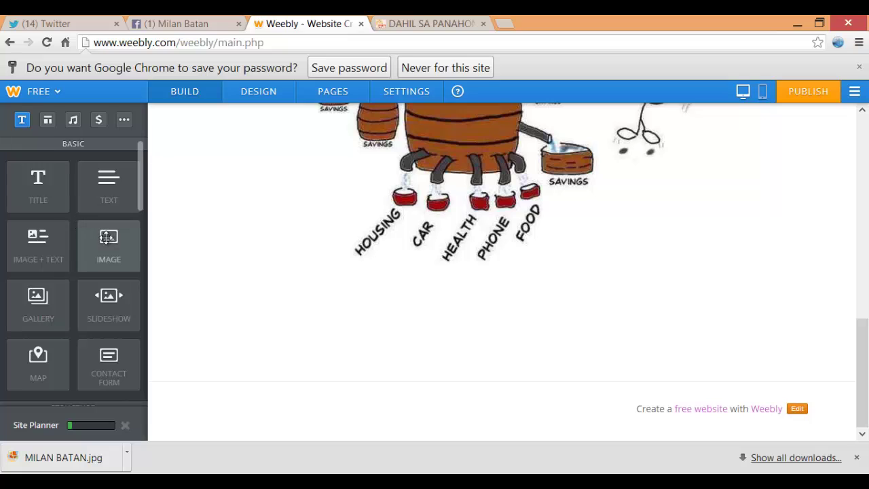
Add an image block below the infographic and upload the magnegosyo banner from WEEBLY FILES
left_click_drag(107, 236, 416, 399)
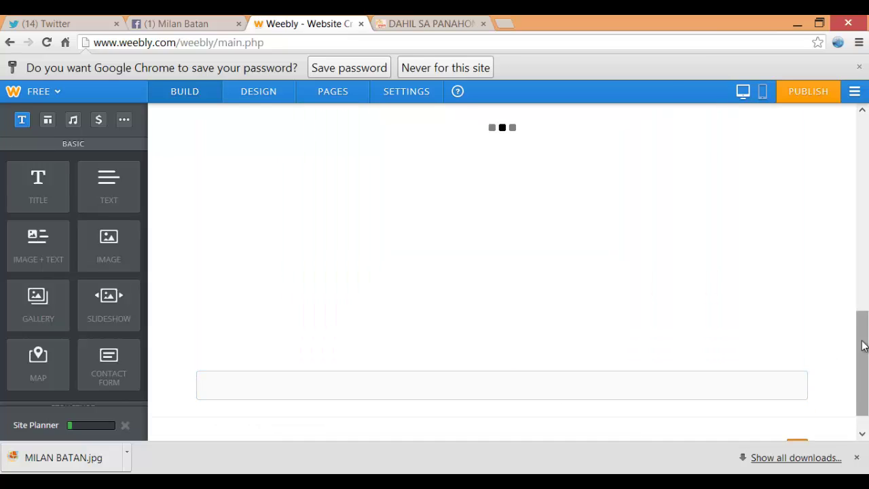
left_click_drag(865, 320, 867, 357)
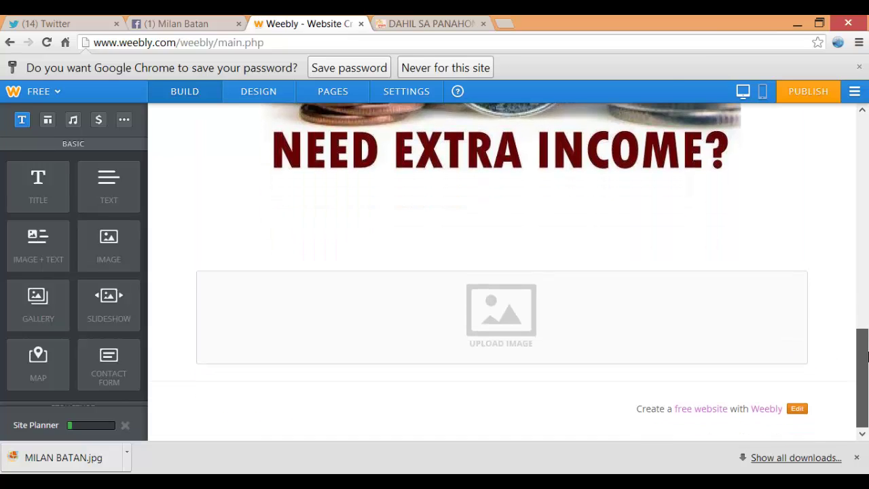
left_click(505, 307)
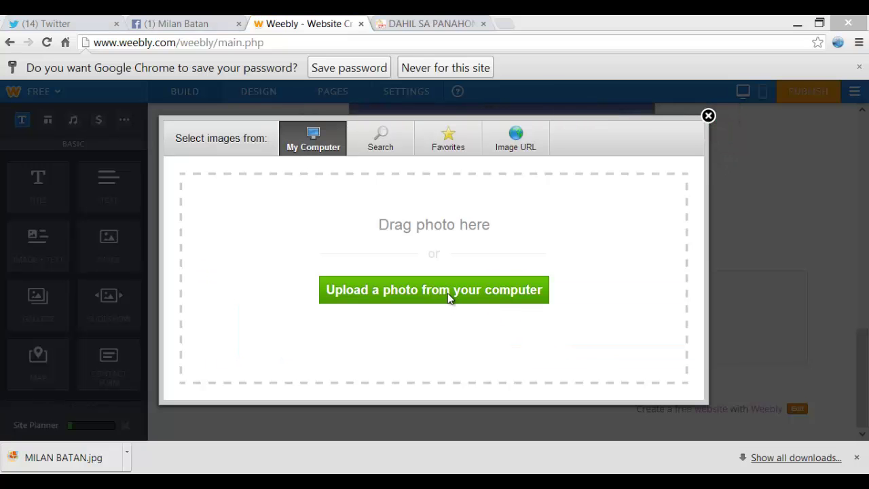
left_click(448, 294)
left_click_drag(739, 191, 759, 164)
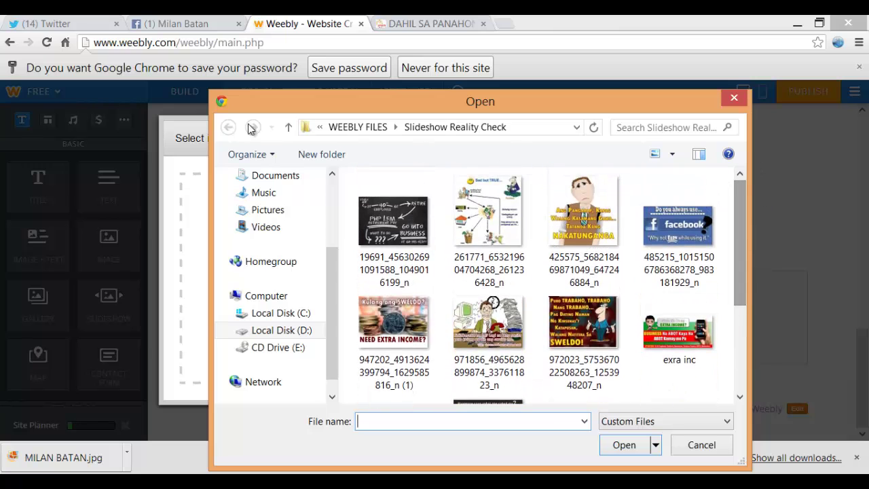
left_click(357, 127)
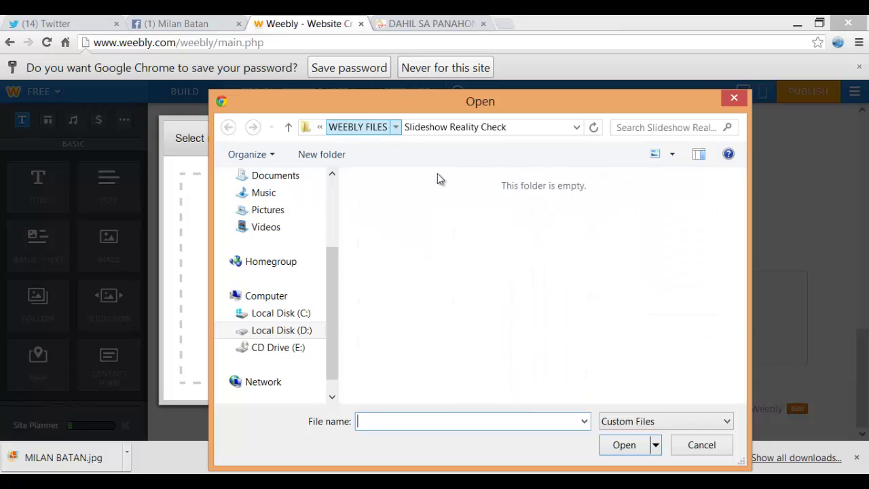
left_click(619, 384)
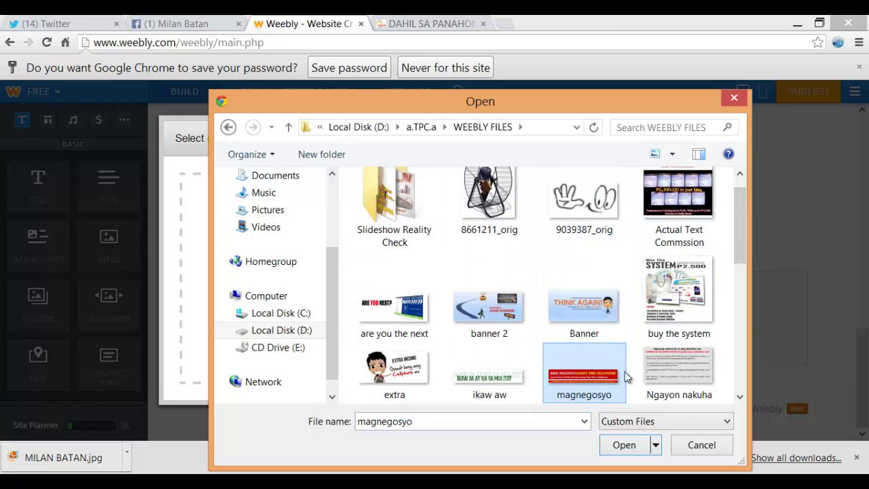
left_click_drag(737, 224, 739, 249)
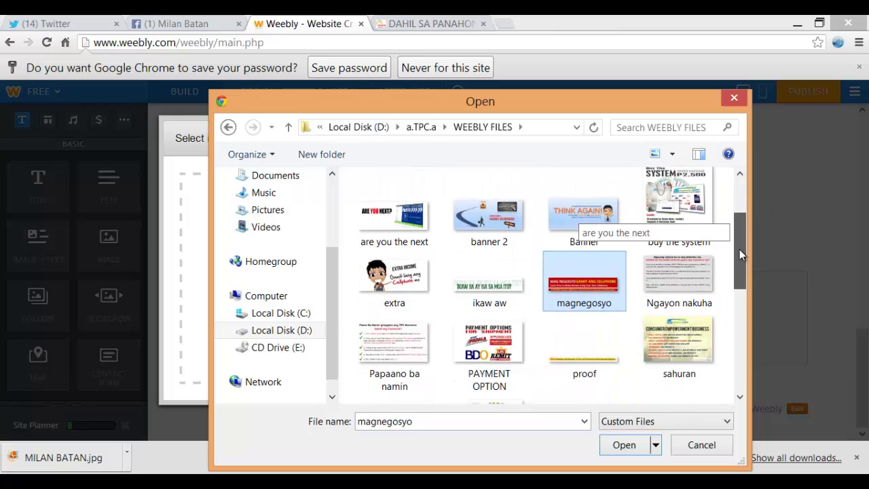
left_click(629, 448)
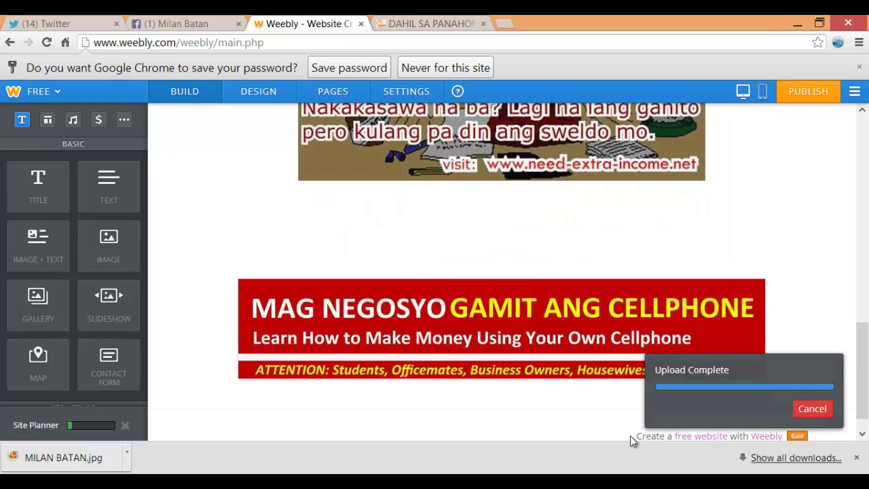
Look over the published example site in the other browser tab
left_click(431, 23)
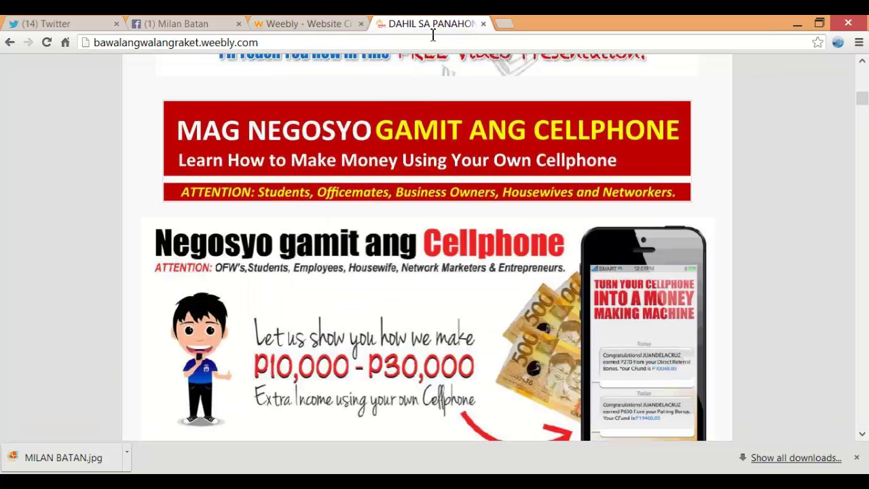
scroll(407, 136, "down", 2)
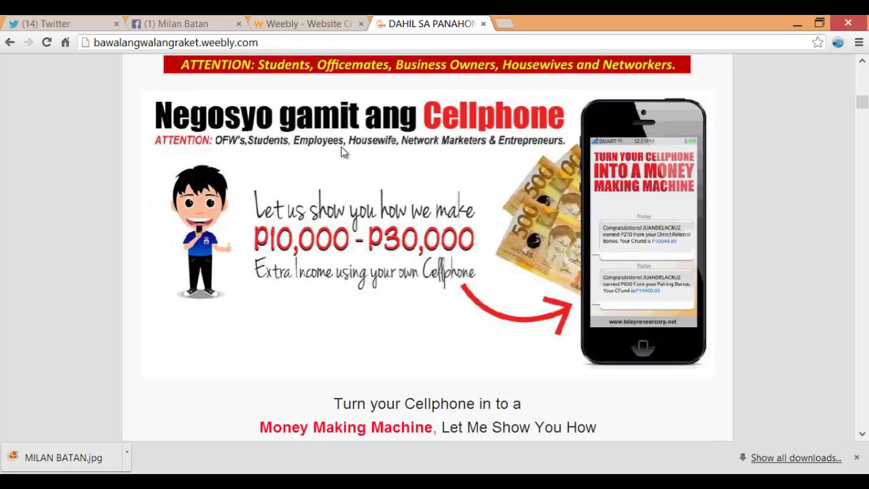
scroll(407, 146, "up", 1)
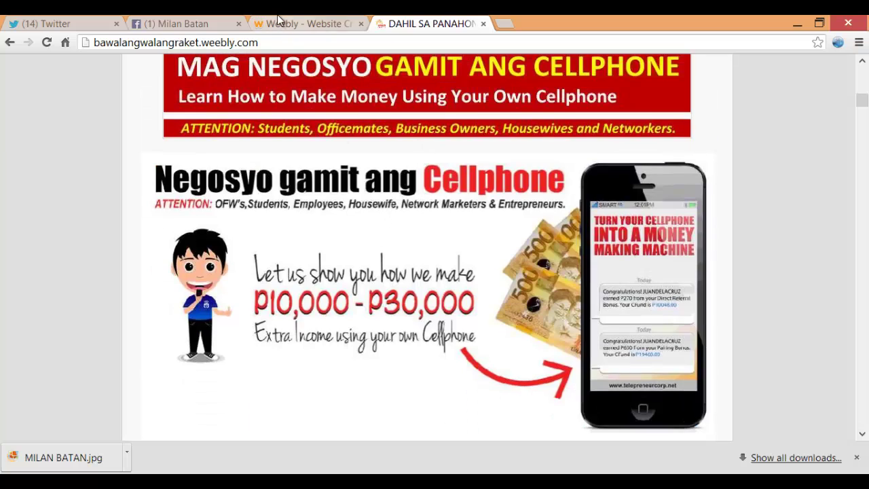
Add an image block below the red banner and upload the zald Cellphone graphic into it
left_click(305, 23)
scroll(341, 186, "down", 1)
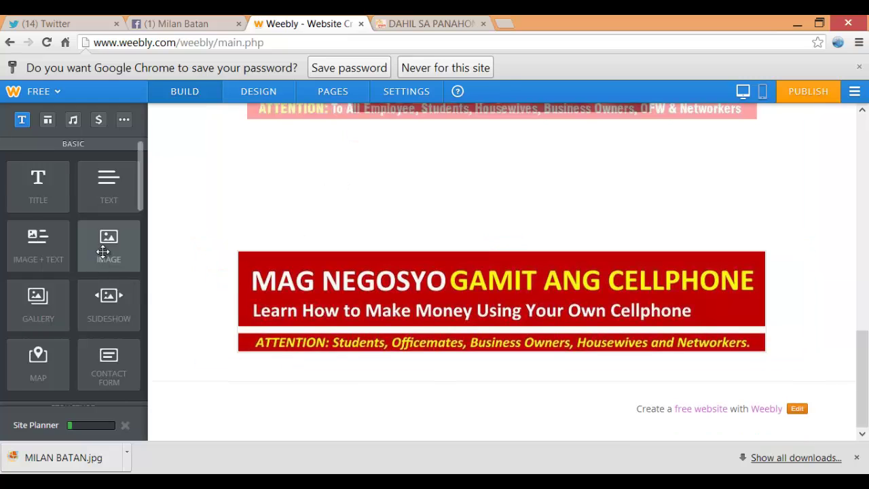
left_click_drag(103, 252, 427, 405)
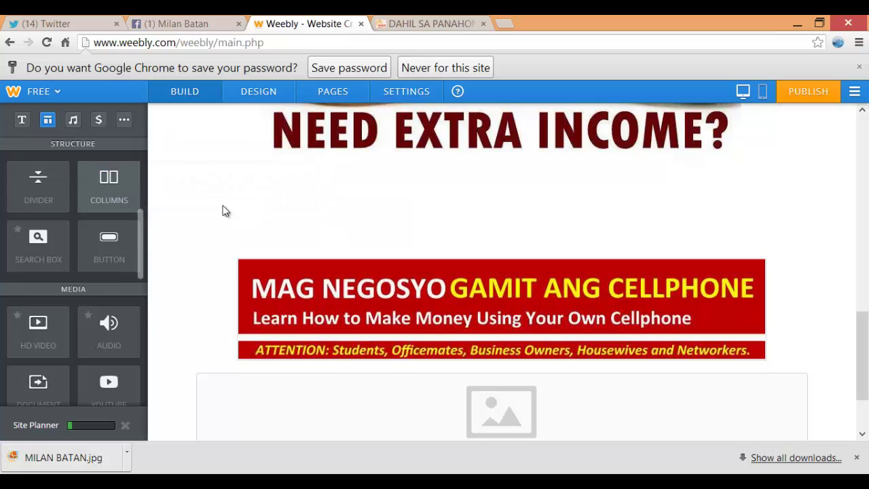
scroll(863, 347, "down", 3)
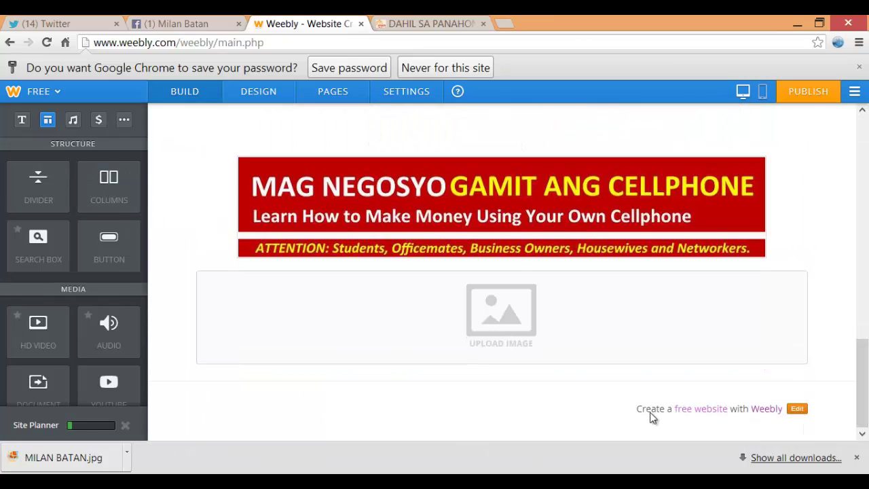
left_click(502, 320)
left_click(458, 278)
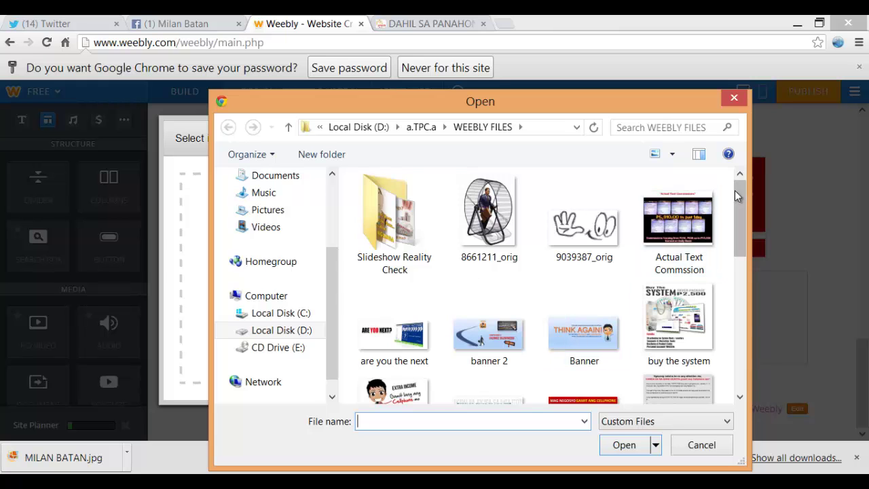
left_click_drag(738, 190, 742, 333)
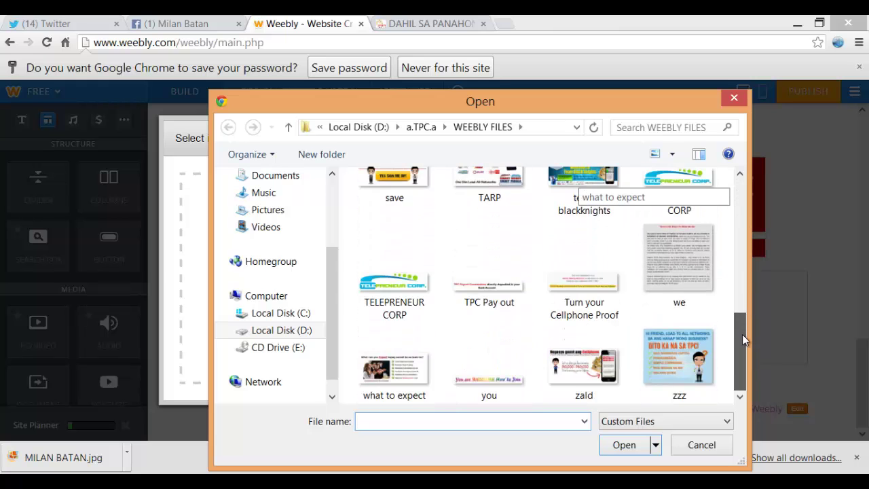
left_click(577, 387)
left_click(624, 453)
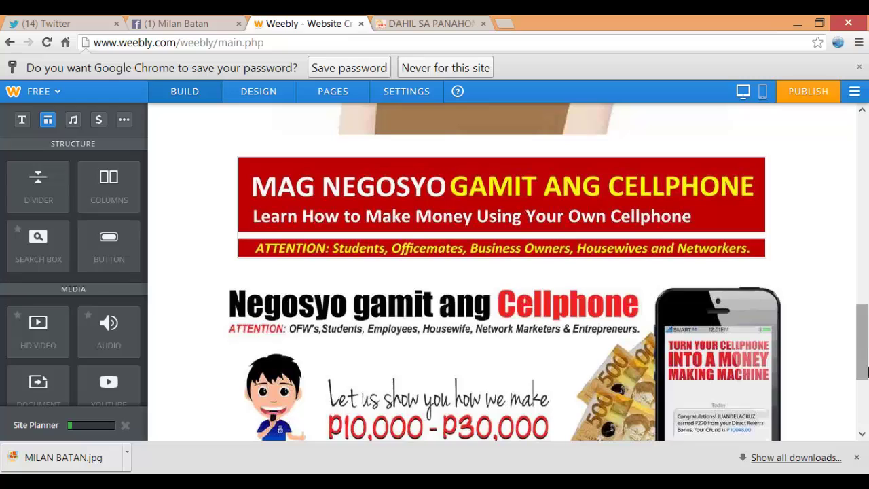
scroll(859, 360, "down", 3)
left_click(407, 20)
Add another image block below the Cellphone graphic and upload the Turn your Cellphone Proof image
scroll(465, 132, "down", 3)
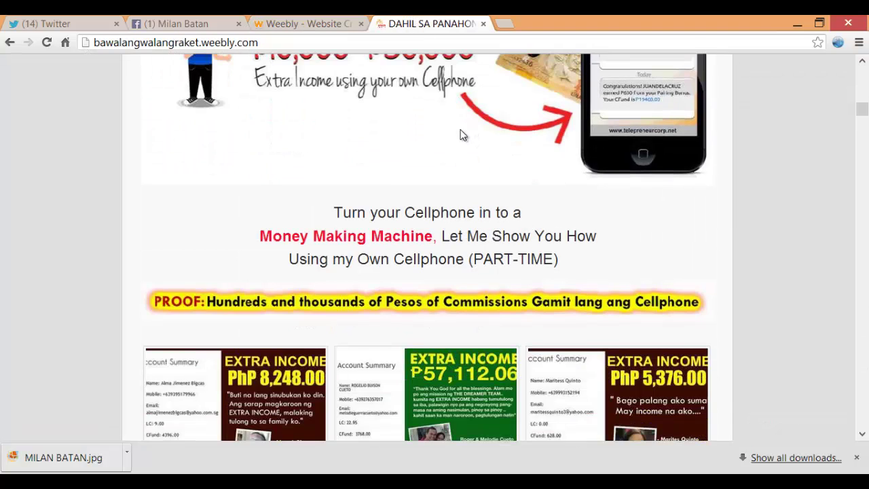
left_click(292, 21)
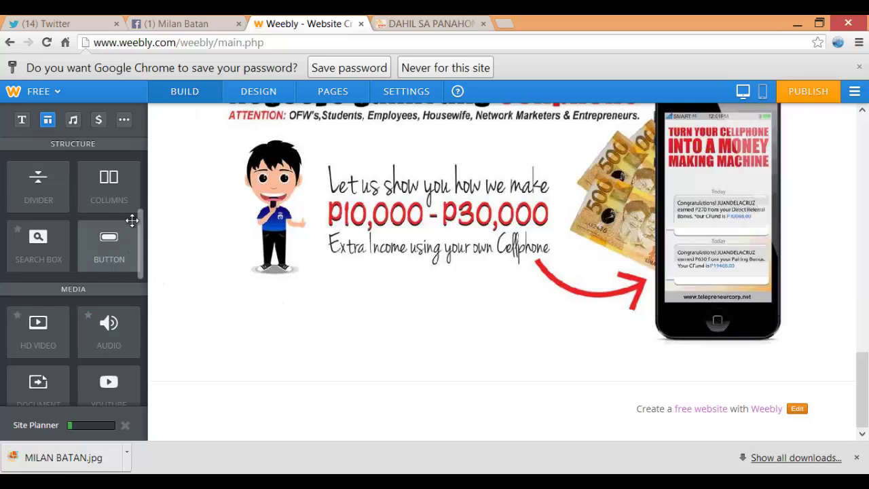
scroll(140, 231, "up", 3)
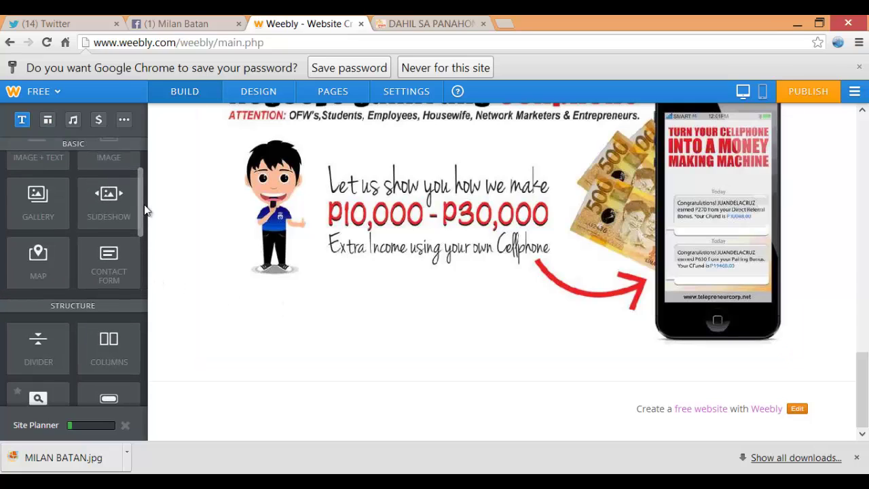
scroll(140, 204, "up", 2)
left_click_drag(103, 217, 446, 378)
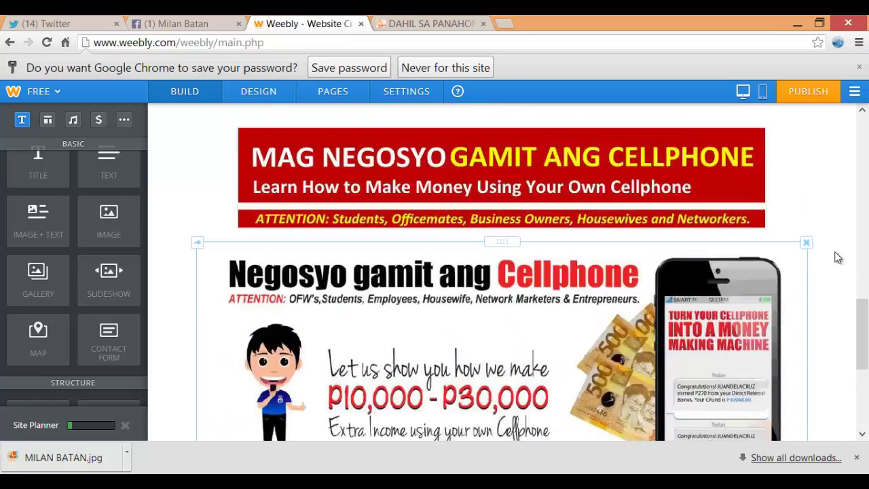
left_click(510, 316)
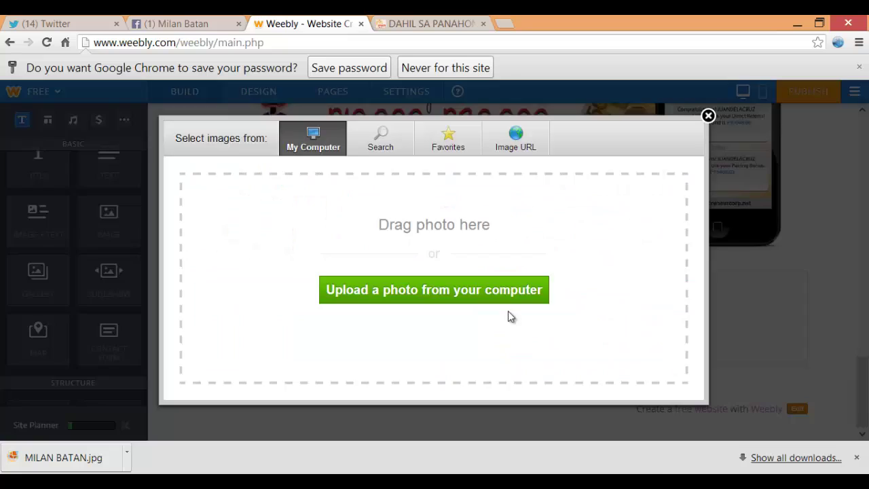
left_click(443, 289)
left_click_drag(740, 197, 744, 329)
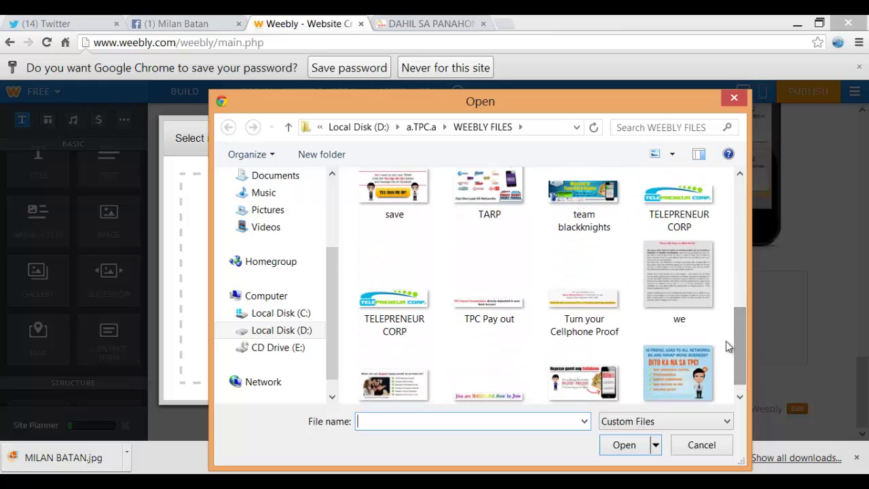
left_click(583, 278)
left_click(633, 452)
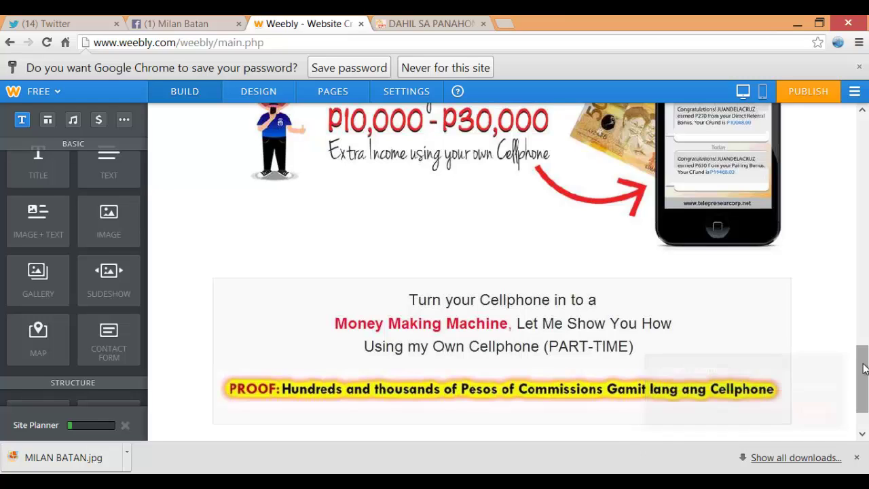
left_click_drag(863, 368, 866, 386)
Compare against the proof section on the live example site
left_click(431, 23)
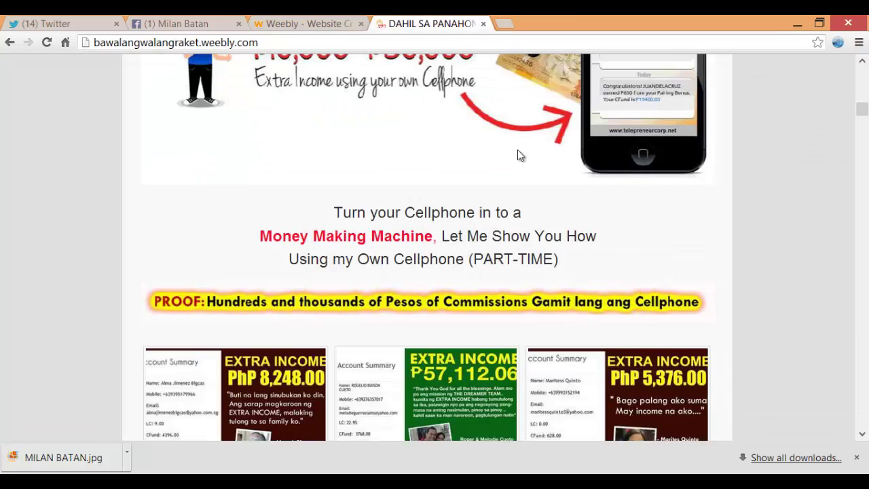
scroll(516, 150, "down", 3)
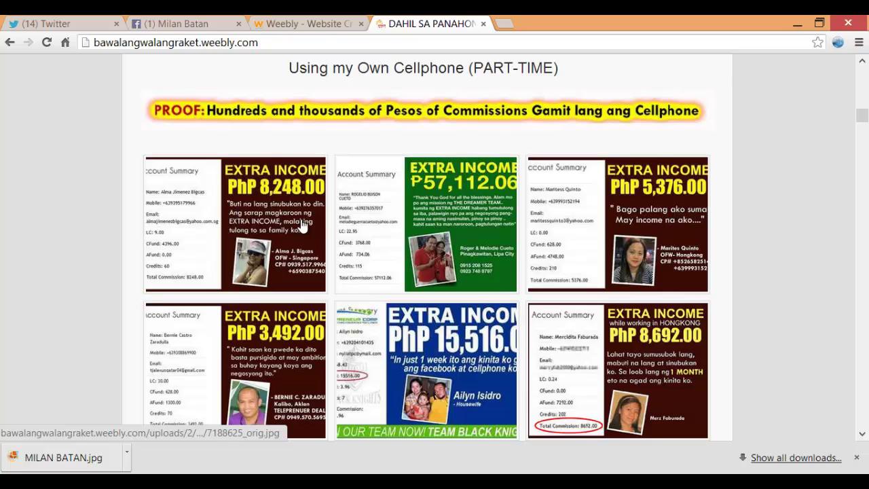
scroll(453, 264, "down", 1)
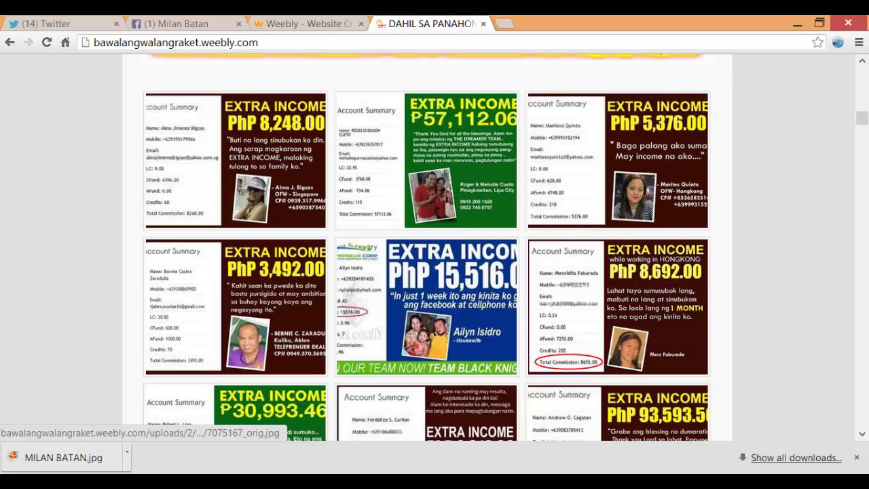
left_click(266, 24)
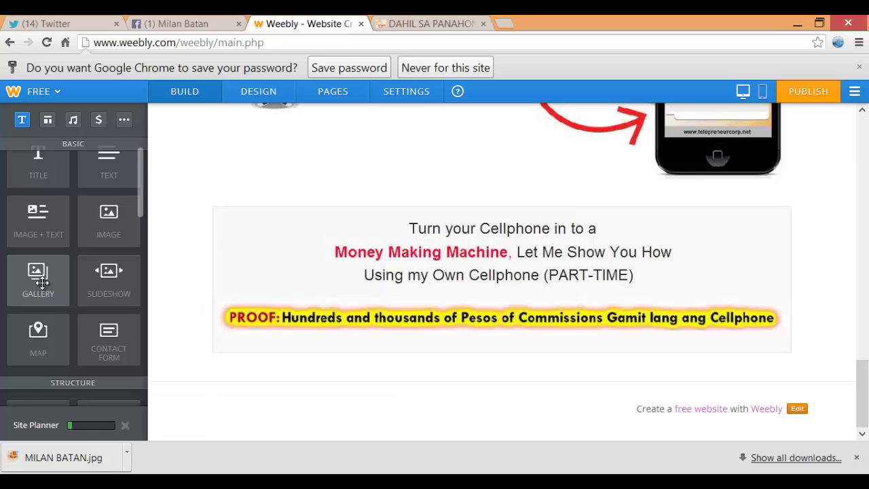
Add a gallery block below the proof text and browse to the Proof of Earning folder
left_click_drag(42, 283, 491, 378)
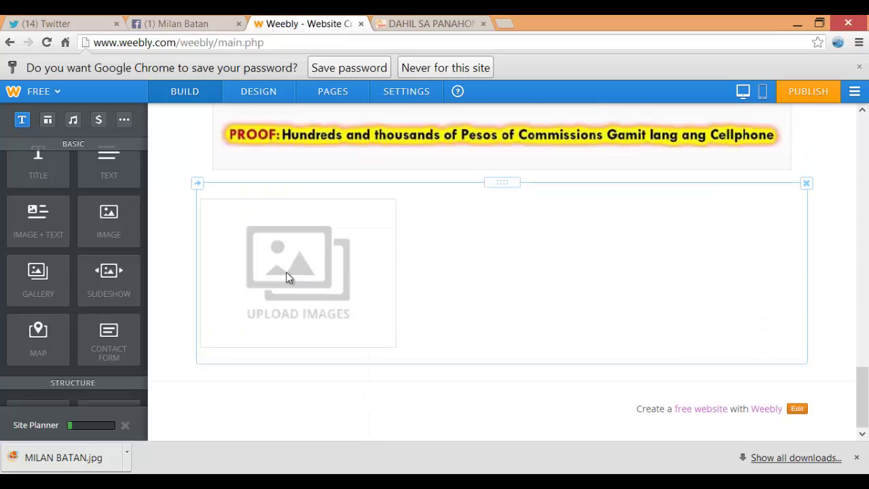
left_click(286, 274)
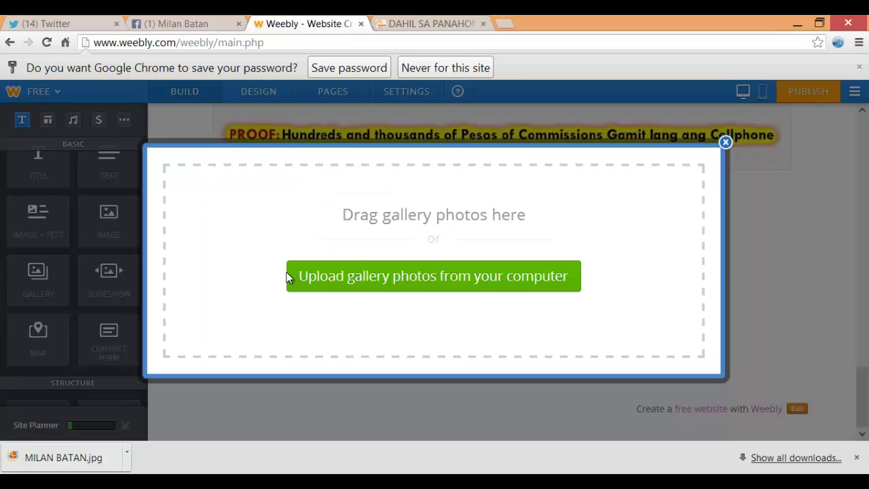
left_click(427, 280)
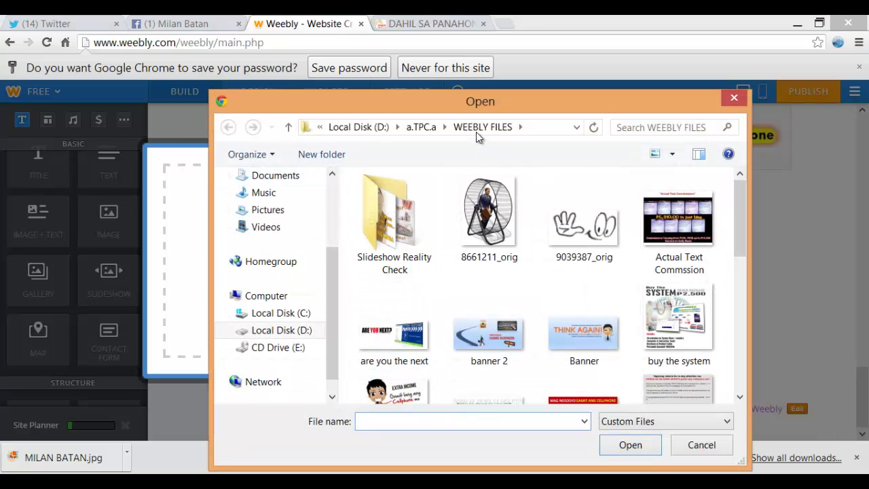
left_click(425, 129)
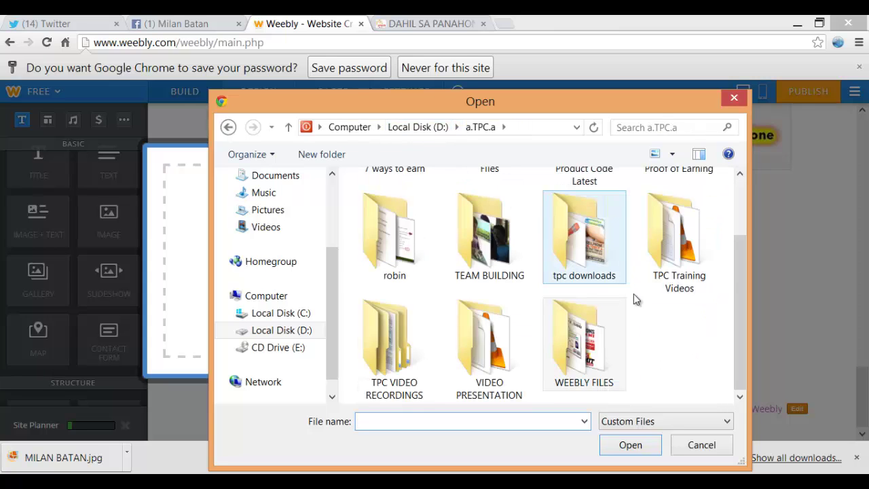
left_click(692, 322)
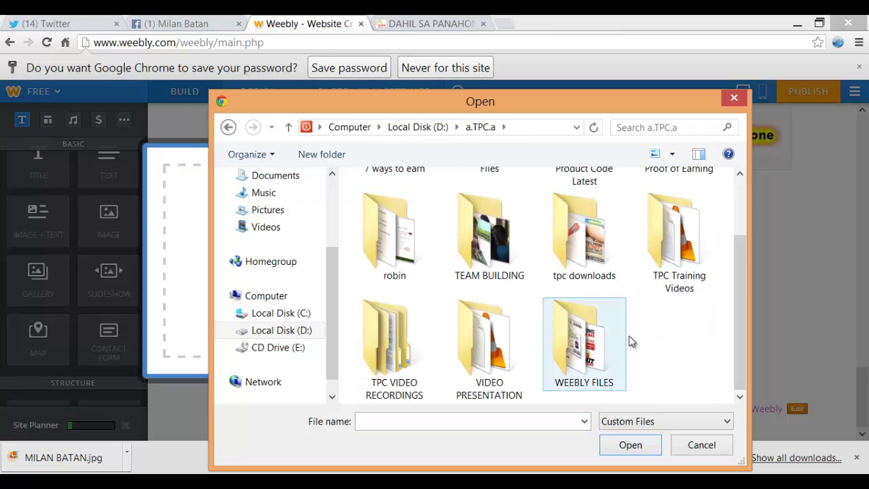
scroll(652, 291, "up", 1)
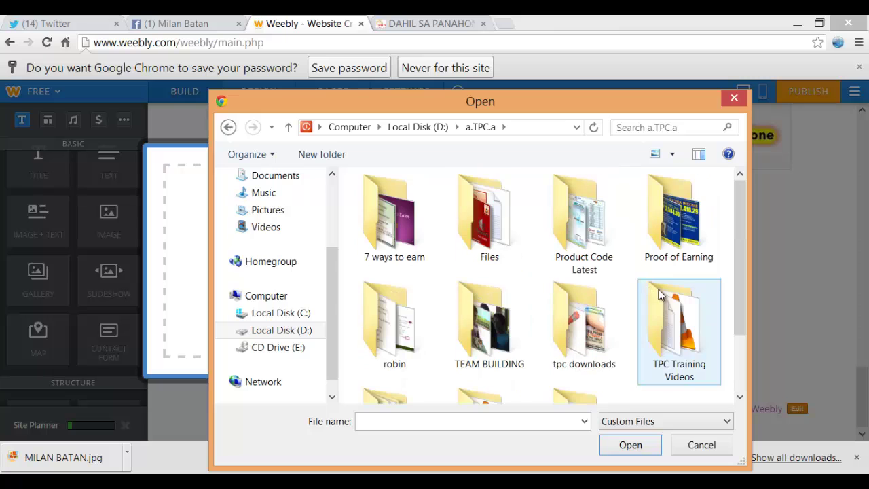
double_click(682, 254)
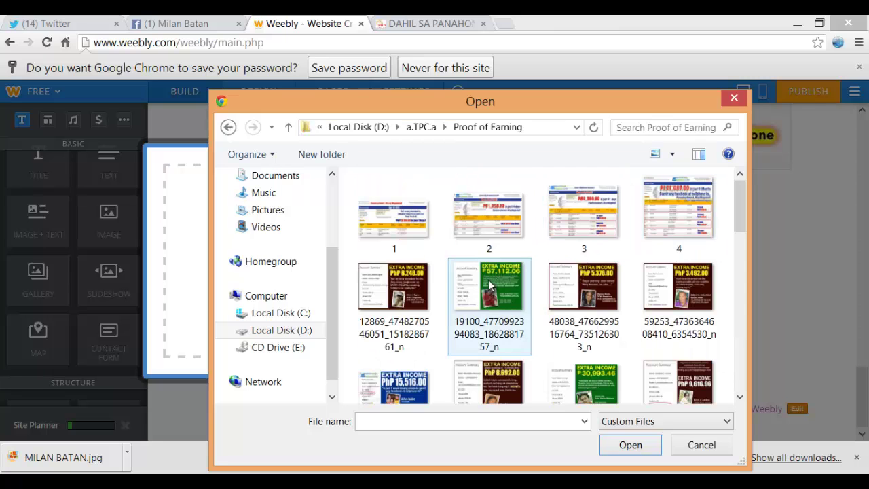
Select all Proof of Earning images, deselect the unwanted ones, and upload the remaining two
left_click(404, 292)
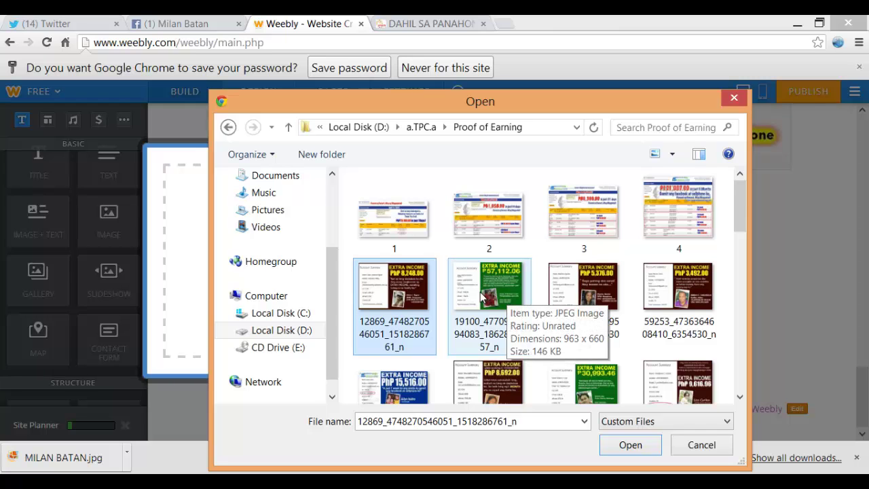
key("ctrl+a")
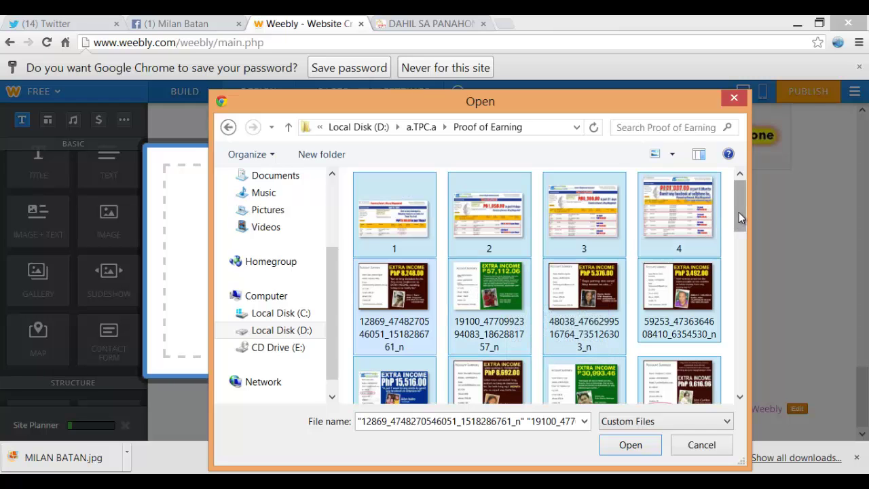
left_click_drag(740, 216, 740, 375)
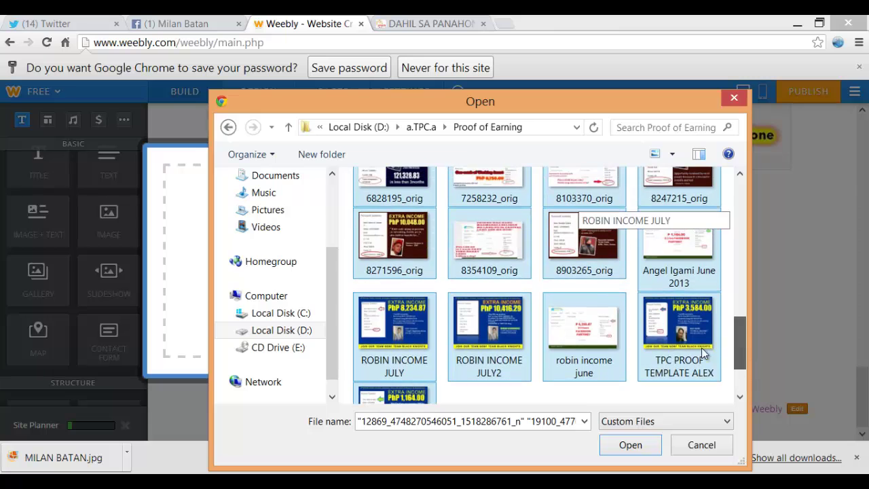
left_click(588, 345, "ctrl")
left_click(677, 255, "ctrl")
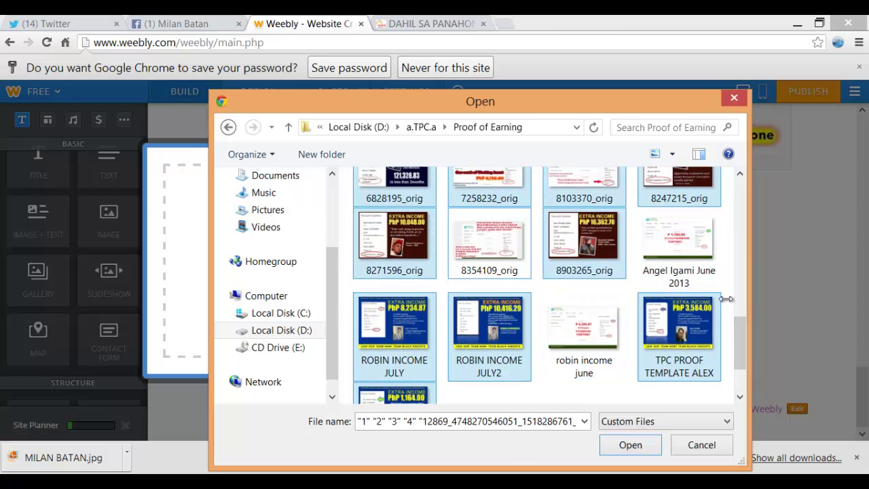
left_click_drag(741, 336, 734, 316)
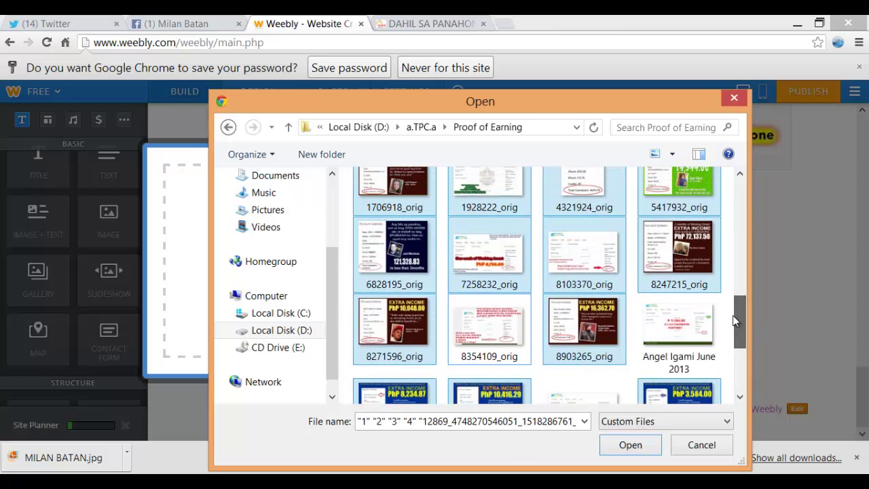
left_click(591, 258, "ctrl")
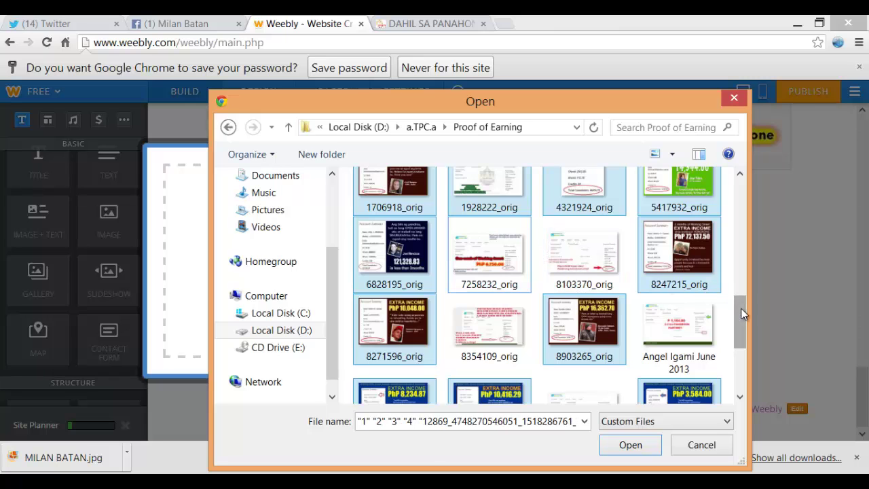
left_click_drag(738, 310, 736, 280)
left_click(575, 311, "ctrl")
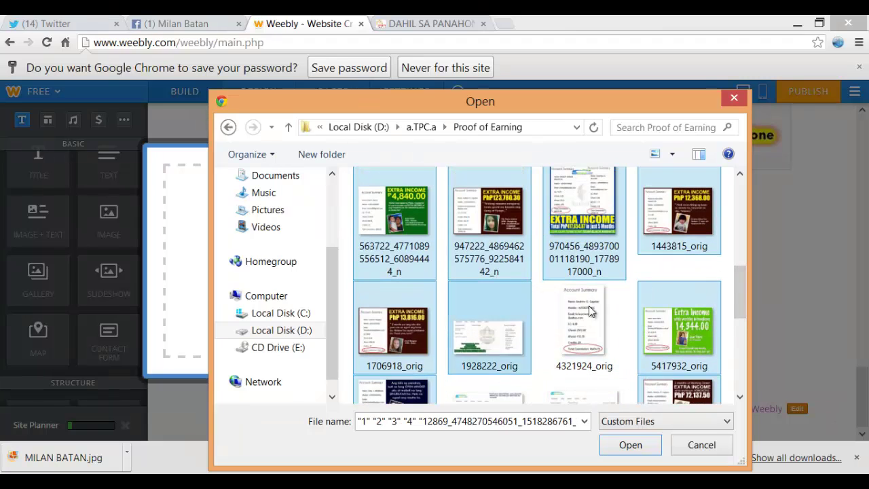
left_click_drag(741, 293, 773, 187)
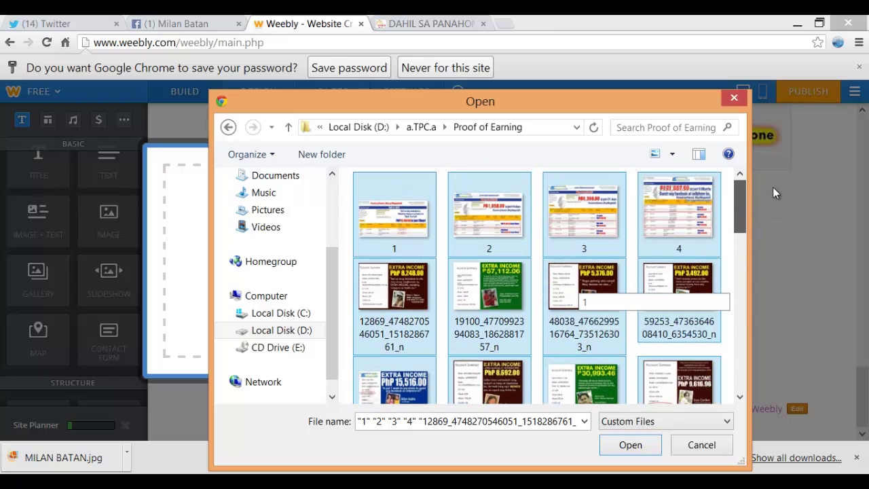
left_click(665, 200, "ctrl")
left_click(583, 204, "ctrl")
left_click(455, 210, "ctrl")
left_click(394, 214, "ctrl")
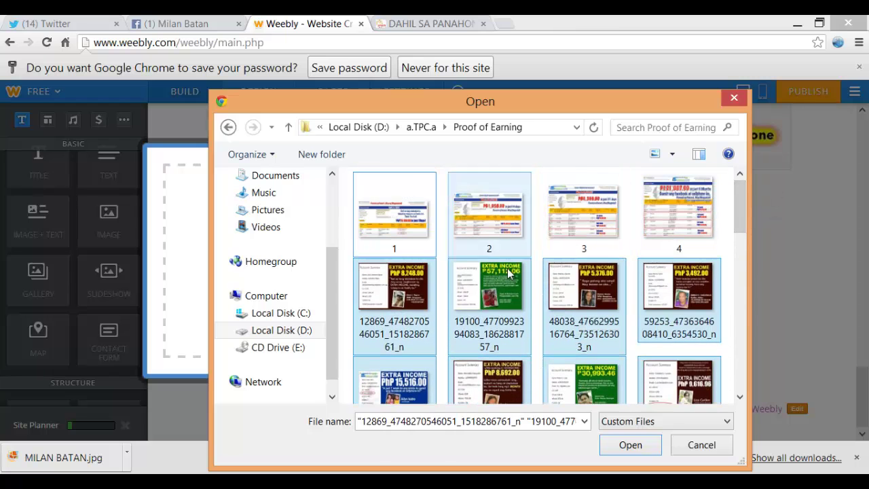
left_click(620, 446)
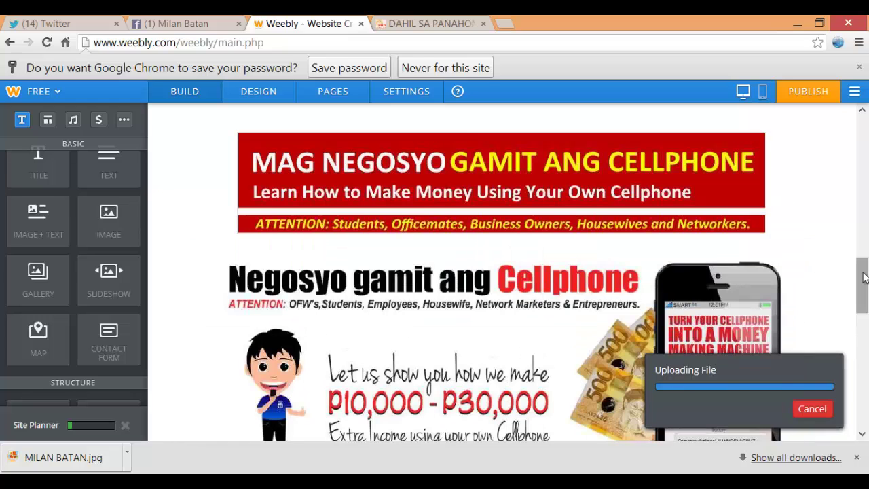
Dismiss the 'Oops!' upload error and check the four earnings images in the gallery
left_click_drag(859, 291, 866, 367)
scroll(294, 310, "down", 4)
scroll(299, 318, "up", 2)
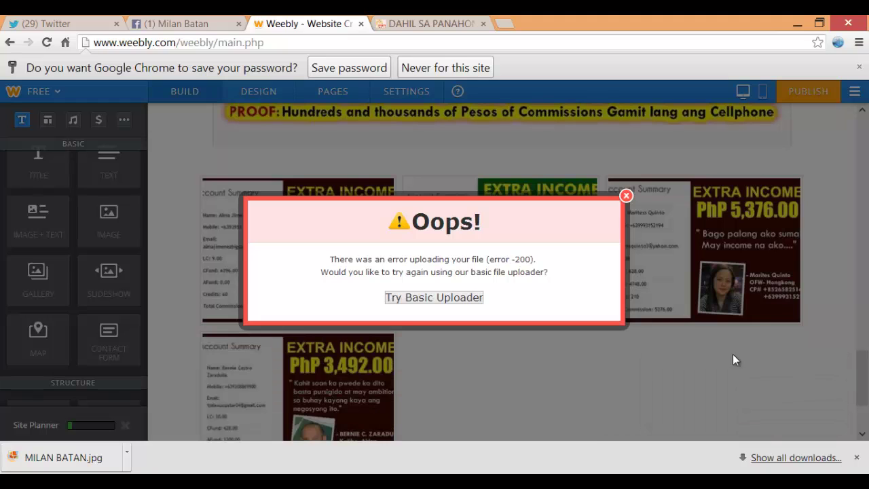
left_click(624, 196)
scroll(436, 256, "down", 2)
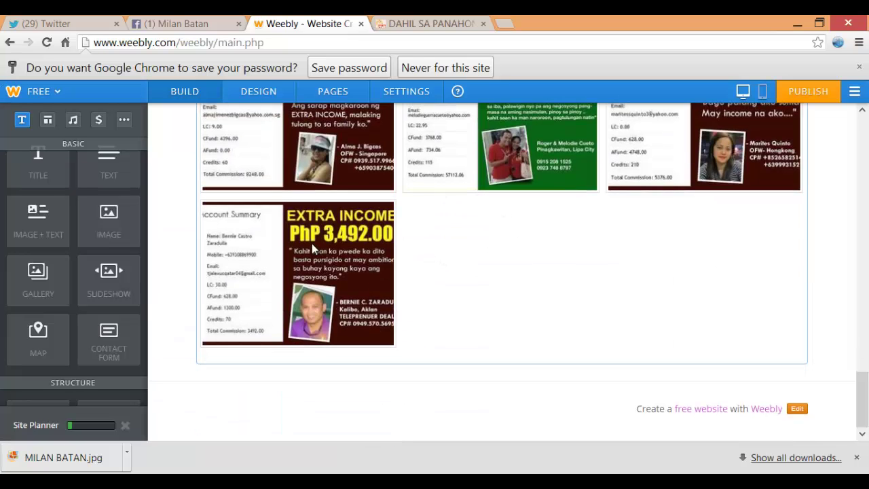
scroll(456, 254, "up", 3)
Start adding more images to the earnings gallery from the computer
scroll(462, 272, "down", 2)
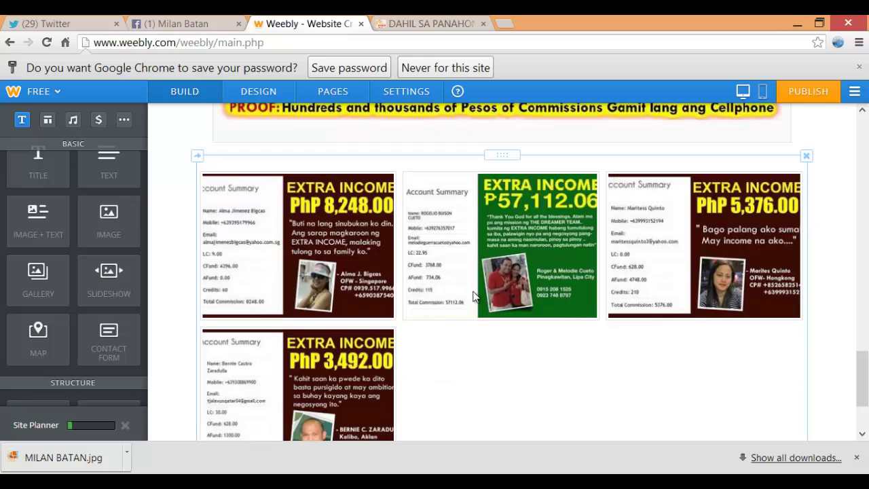
scroll(511, 338, "down", 1)
left_click(482, 279)
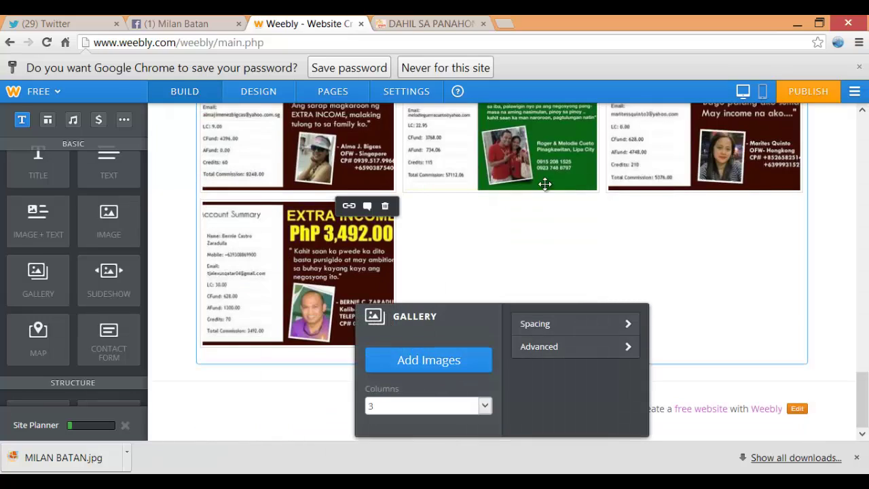
left_click(423, 363)
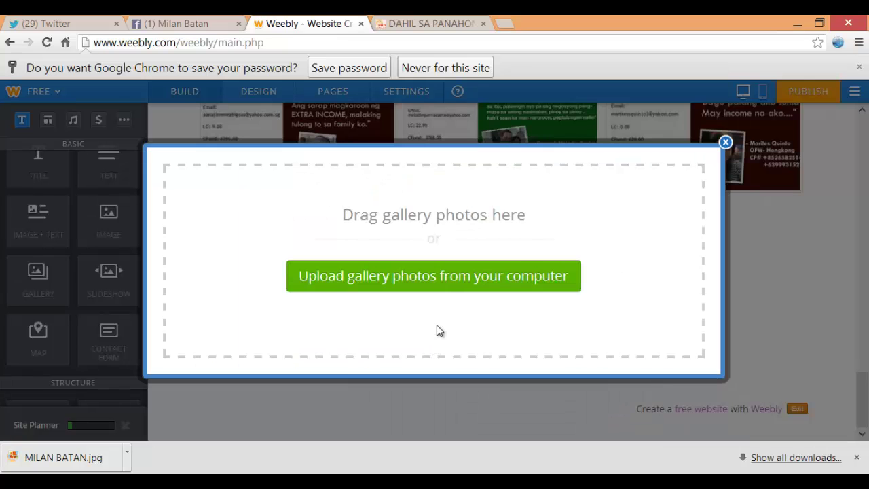
left_click(438, 289)
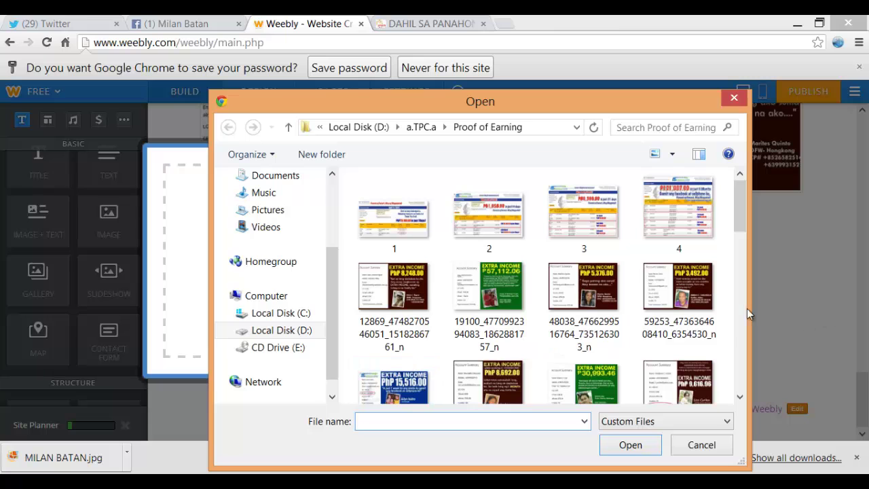
left_click(740, 397)
left_click(740, 397)
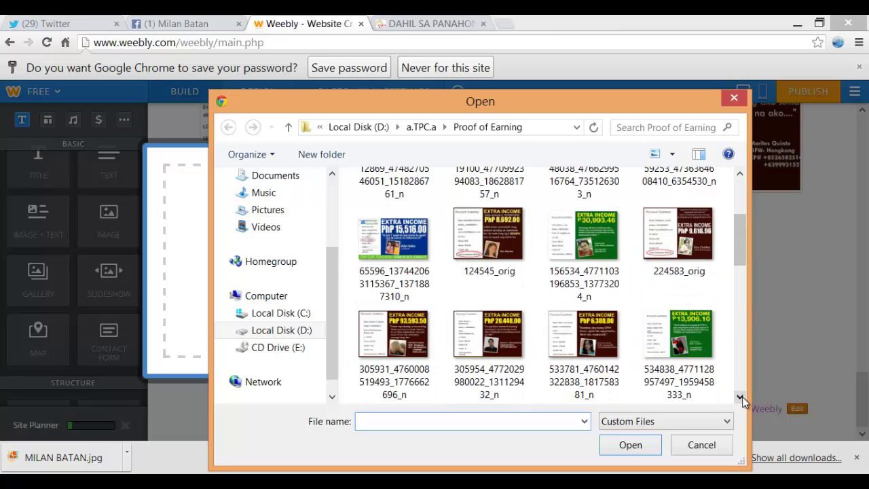
scroll(424, 258, "down", 1)
Select seven income screenshots from the first rows, including 1443815_orig
left_click(405, 238)
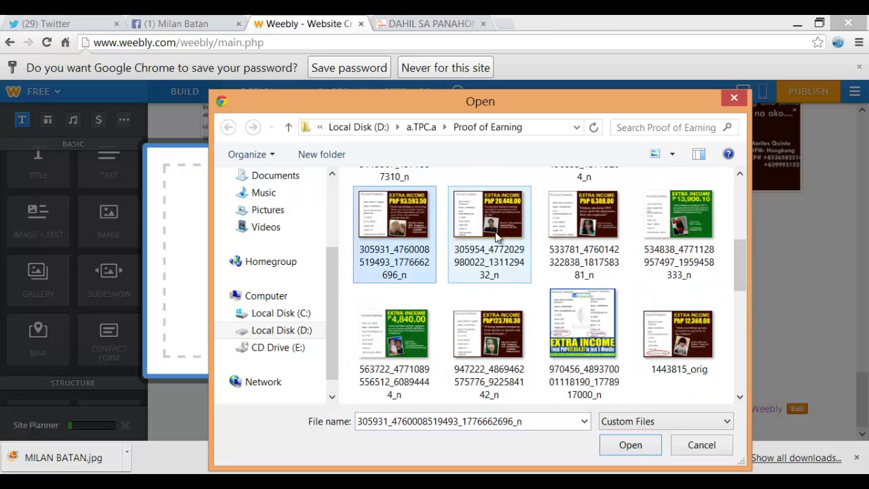
left_click(488, 224, "ctrl")
left_click(583, 224, "ctrl")
left_click(677, 224, "ctrl")
left_click(678, 339, "ctrl")
left_click(478, 338, "ctrl")
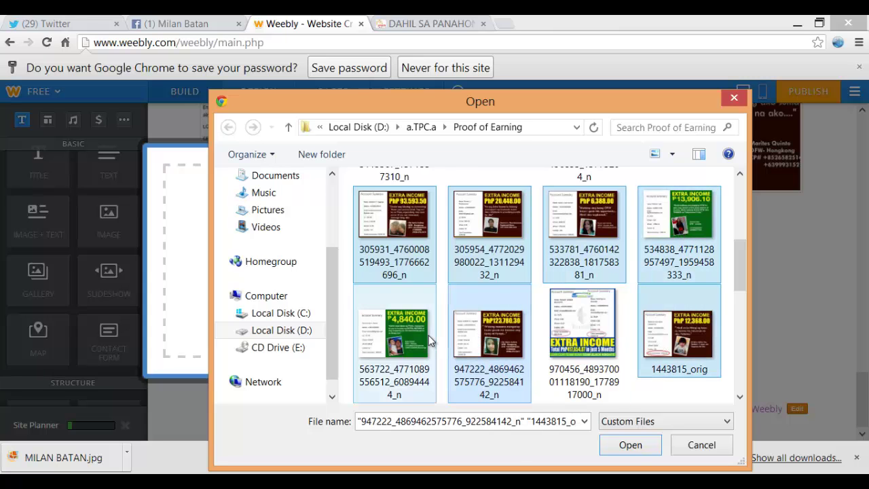
left_click(428, 341, "ctrl")
scroll(744, 395, "down", 2)
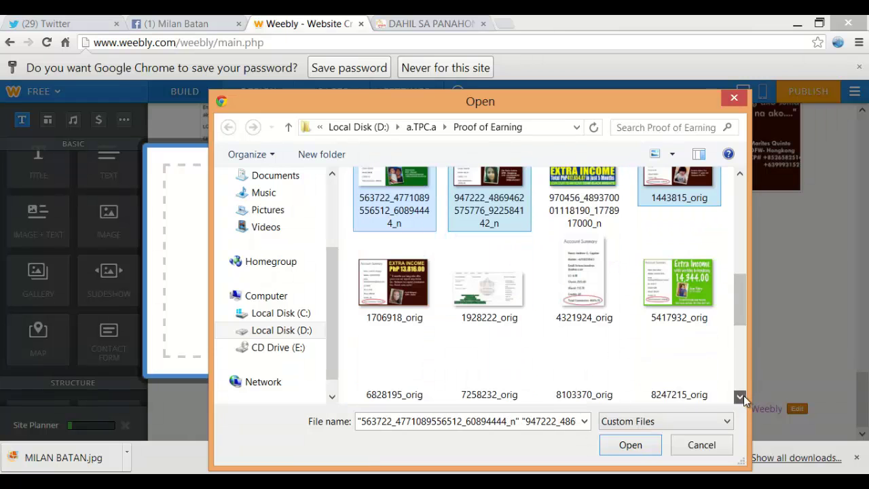
Add six more orig screenshots and both TPC proof templates, then upload them all
left_click(679, 278, "ctrl")
left_click(406, 305, "ctrl")
left_click(393, 363, "ctrl")
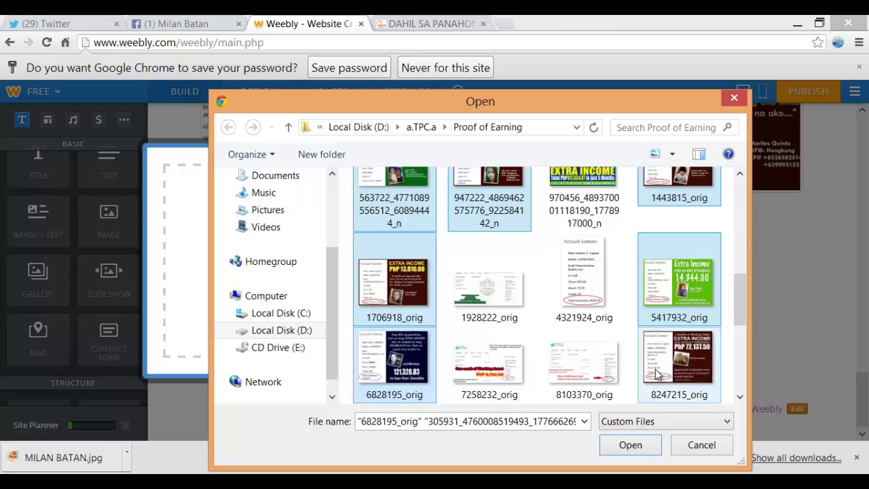
left_click(678, 363, "ctrl")
scroll(741, 397, "down", 3)
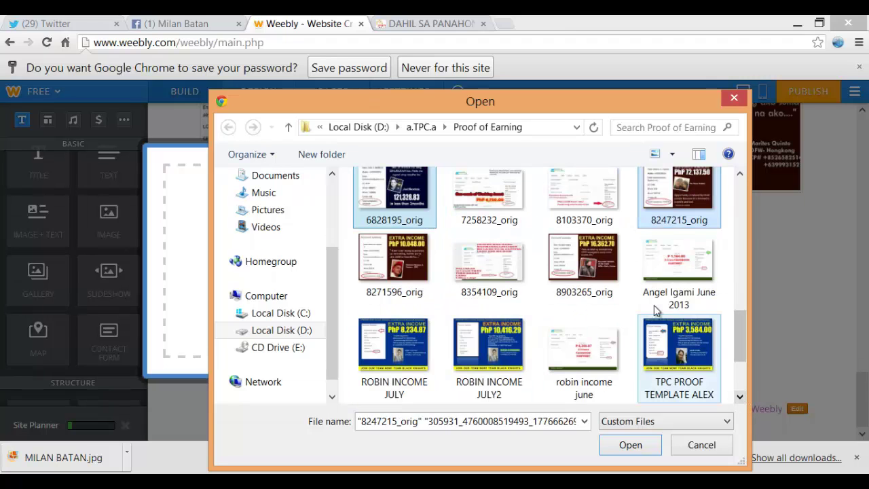
left_click(584, 265, "ctrl")
left_click(402, 270, "ctrl")
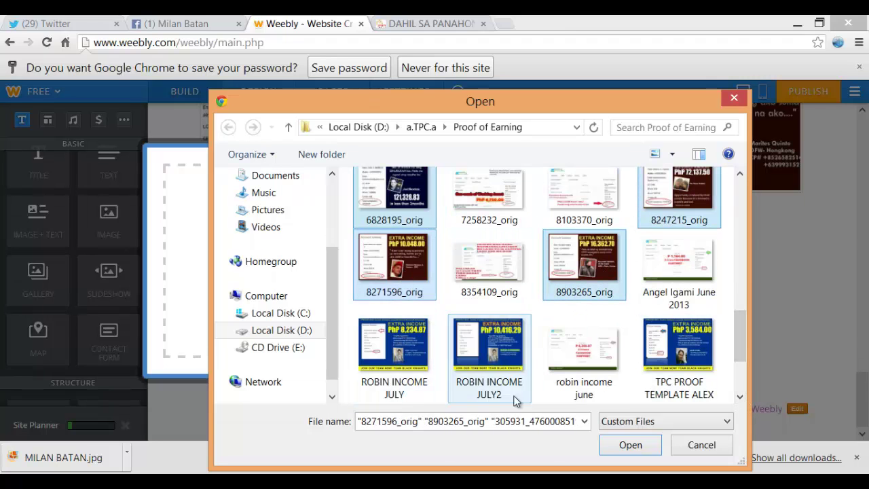
left_click(665, 390, "ctrl")
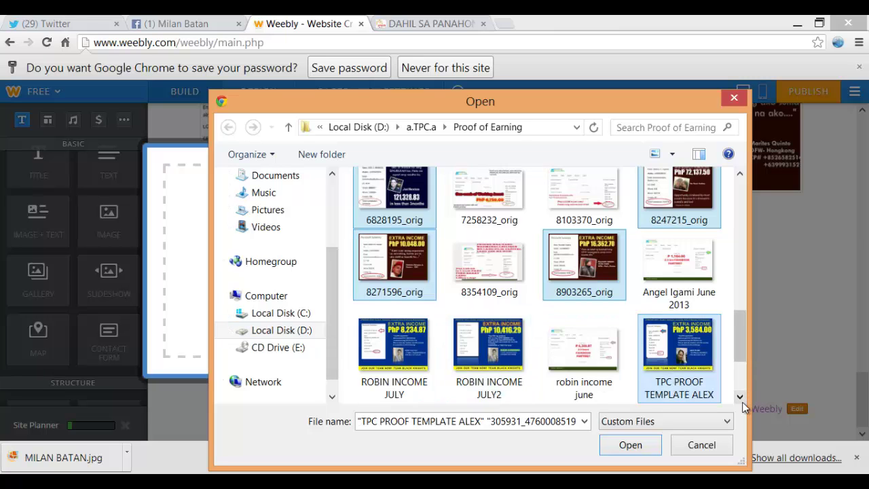
scroll(740, 399, "down", 2)
left_click(407, 380, "ctrl")
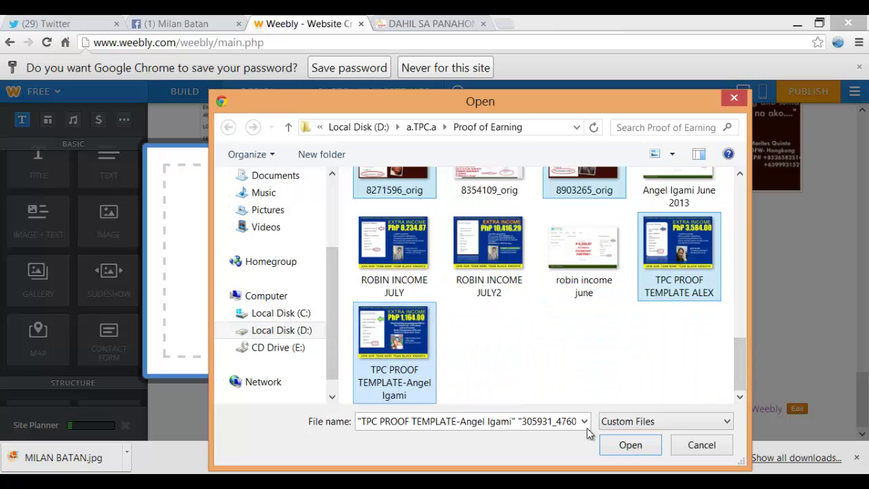
left_click(628, 445)
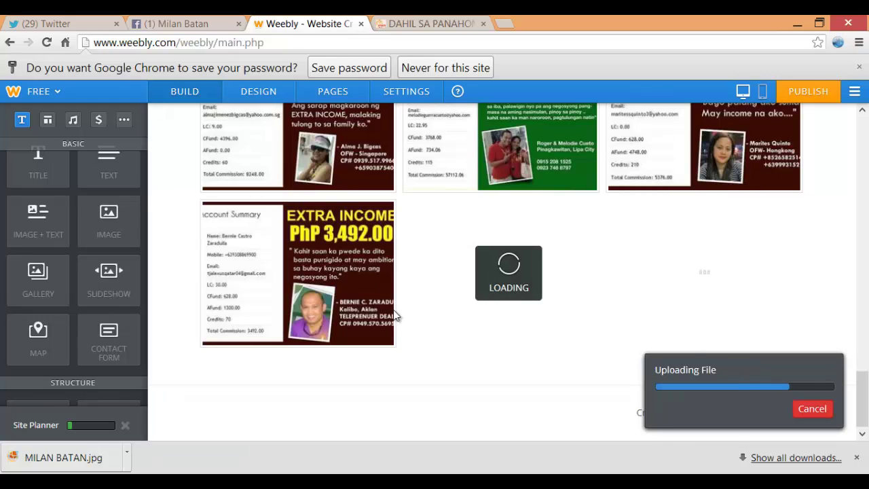
Scroll through the earnings gallery as the extra income screenshots upload, until the -200 error appears
scroll(395, 314, "up", 6)
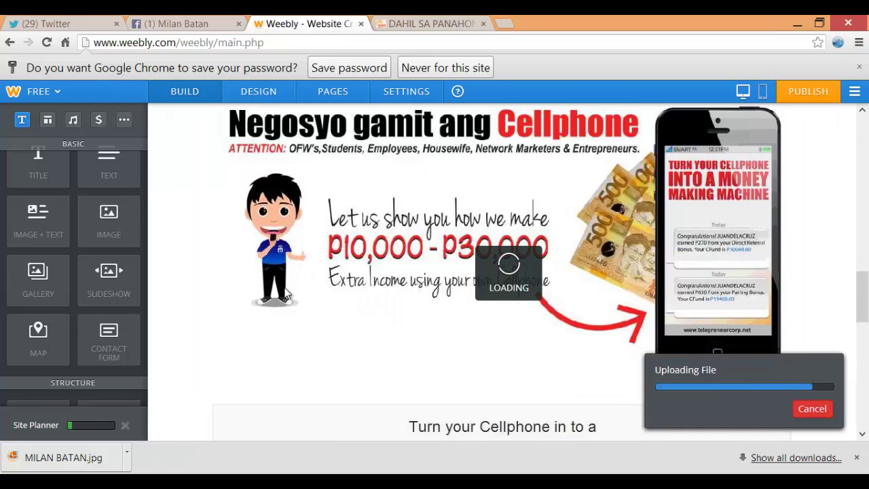
scroll(821, 305, "down", 5)
scroll(737, 319, "up", 5)
scroll(631, 285, "down", 4)
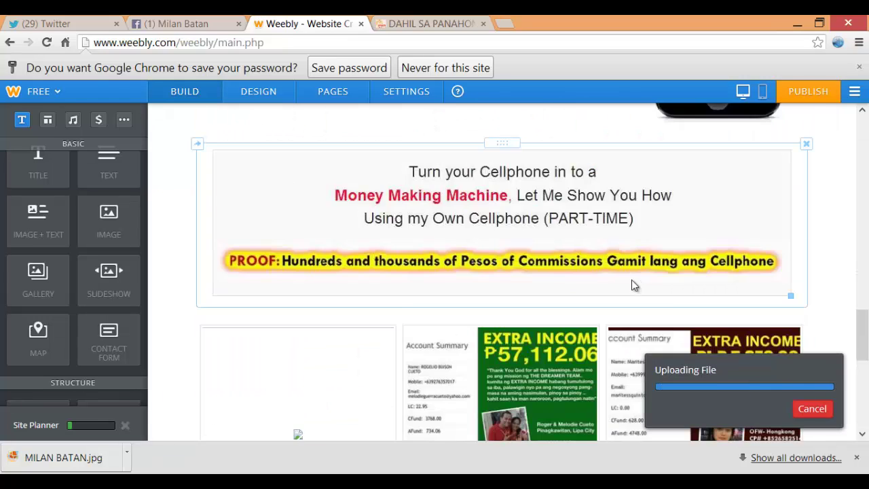
scroll(631, 284, "down", 5)
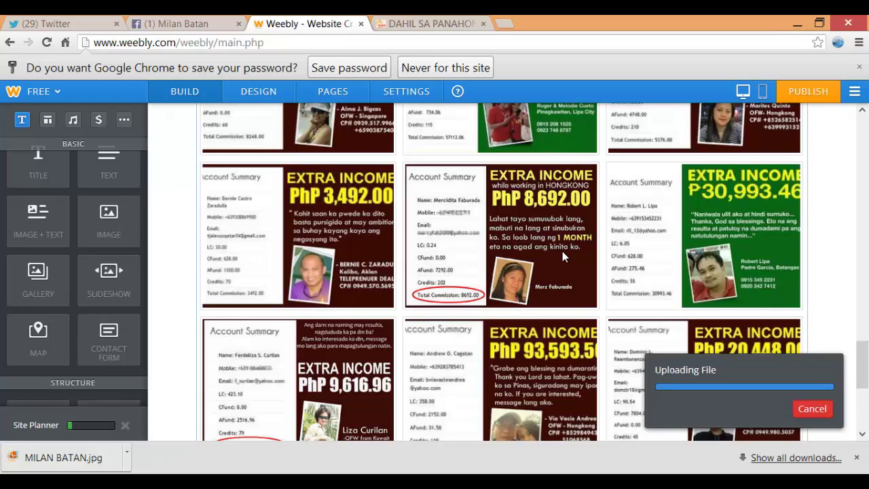
scroll(562, 251, "down", 2)
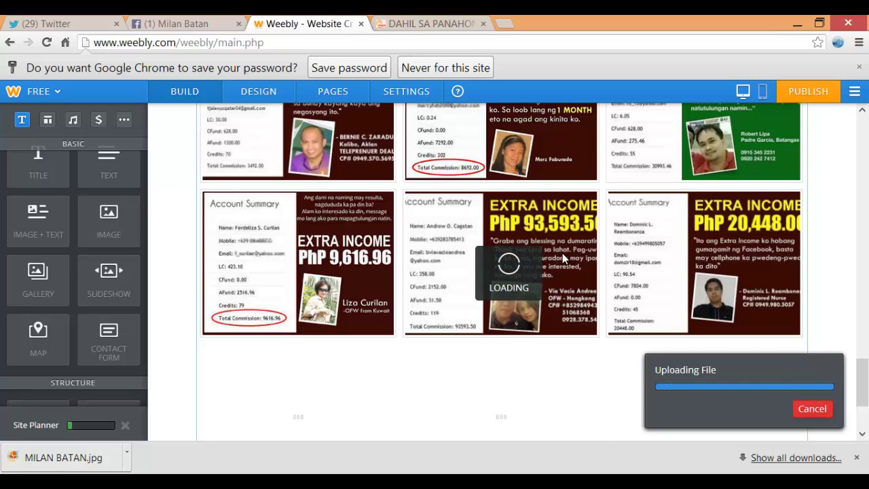
scroll(562, 252, "up", 2)
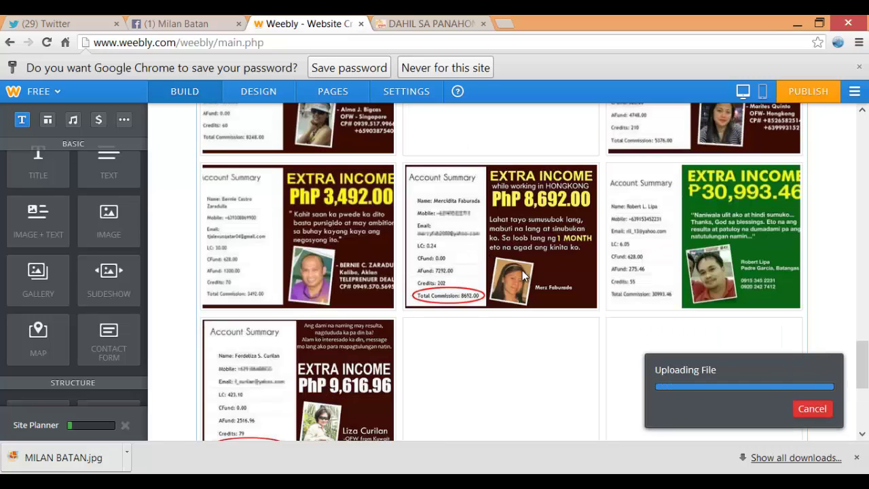
scroll(599, 284, "down", 3)
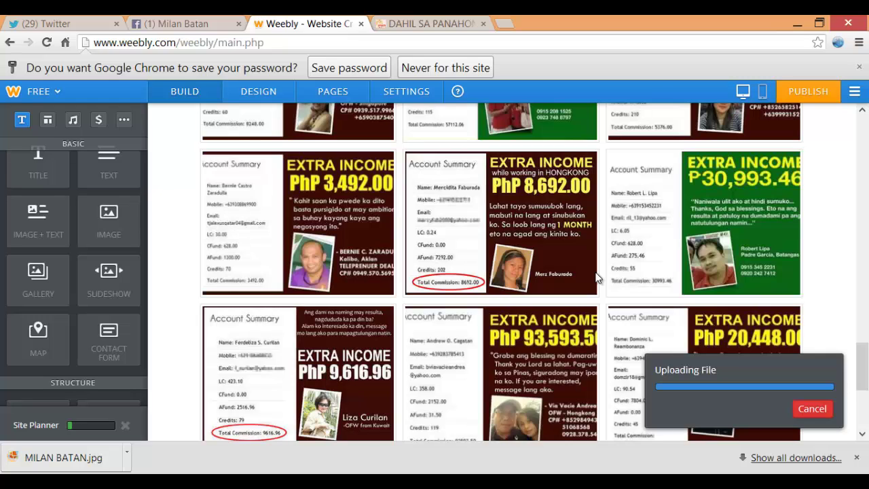
scroll(592, 272, "down", 3)
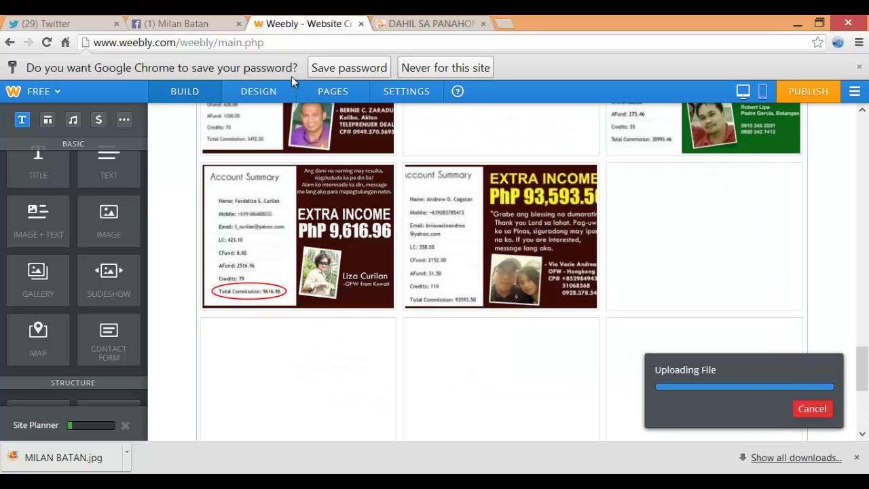
scroll(509, 275, "down", 3)
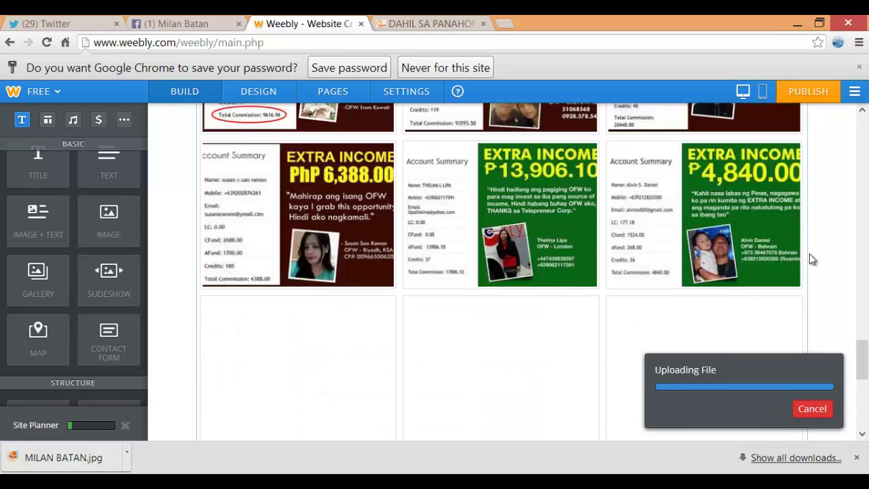
scroll(809, 253, "down", 5)
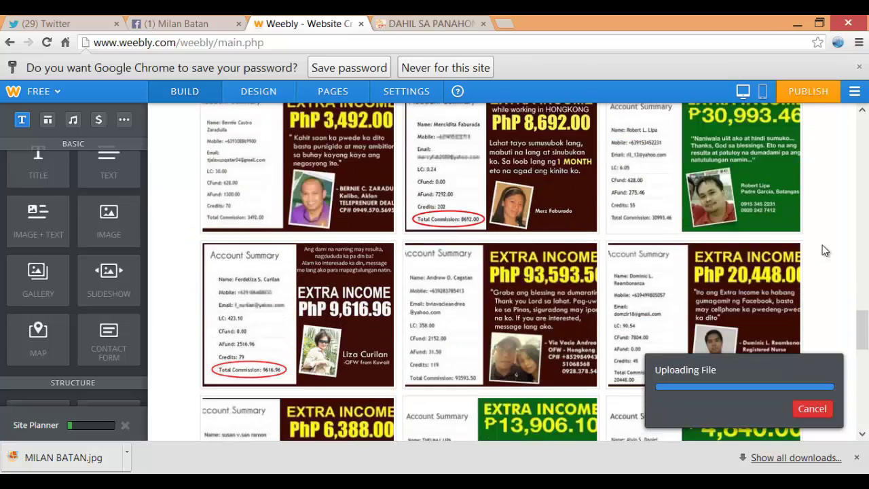
scroll(821, 248, "down", 5)
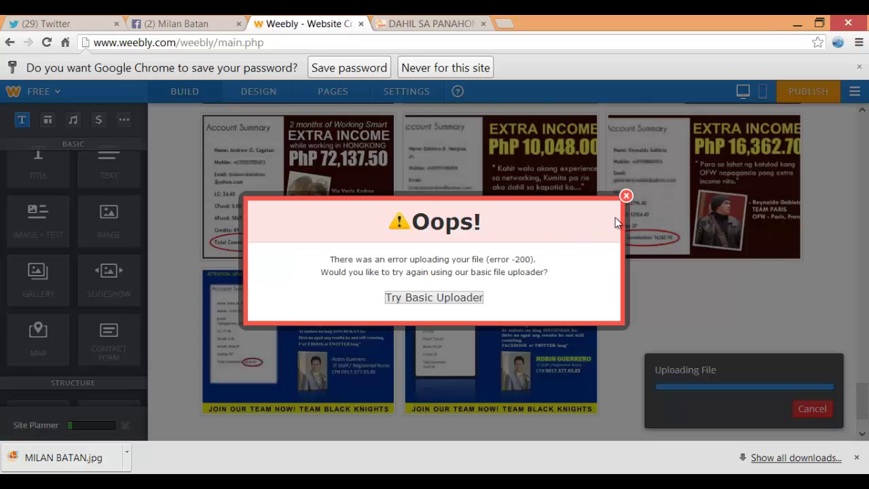
Dismiss the upload error and delete the PhP 8,234.87 image from the gallery
left_click(625, 197)
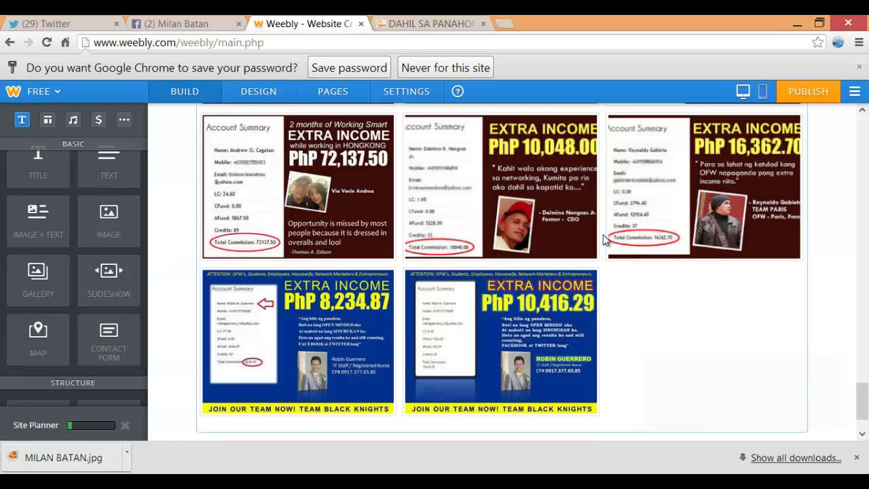
left_click(361, 310)
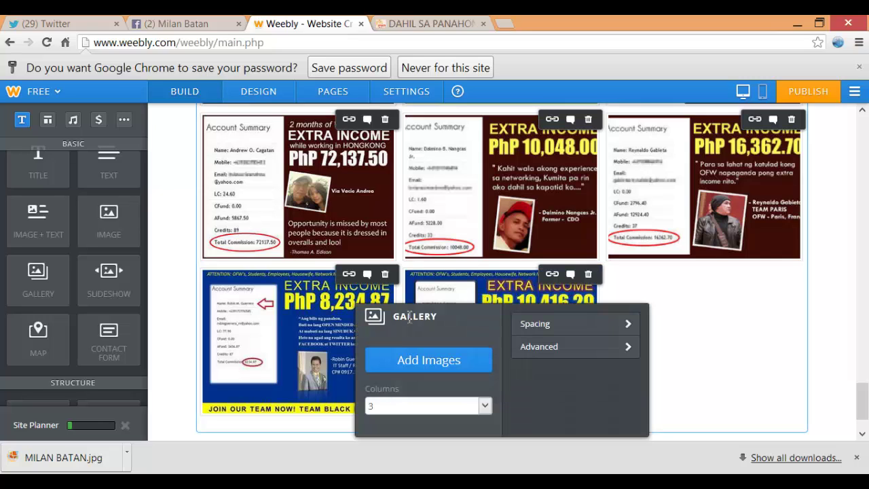
left_click(387, 275)
Delete the blue two-commission image from the earnings gallery
scroll(764, 276, "up", 10)
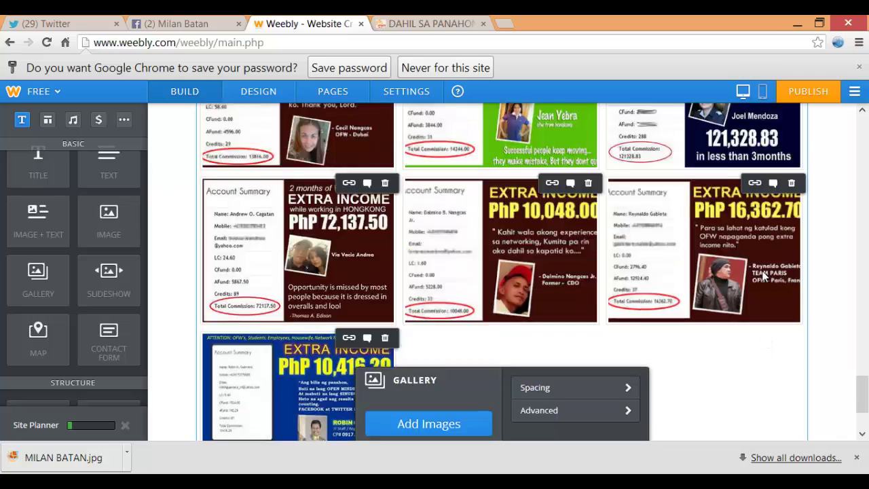
scroll(679, 285, "down", 3)
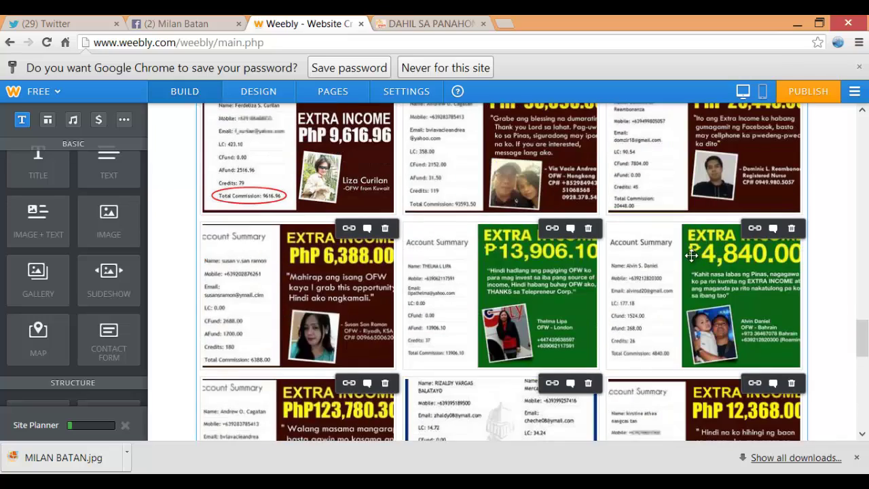
scroll(608, 332, "down", 2)
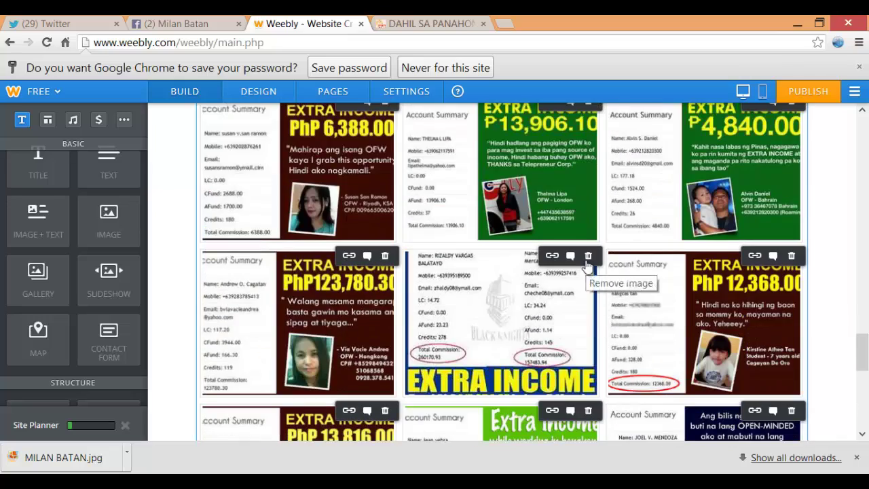
left_click(588, 256)
scroll(833, 277, "down", 5)
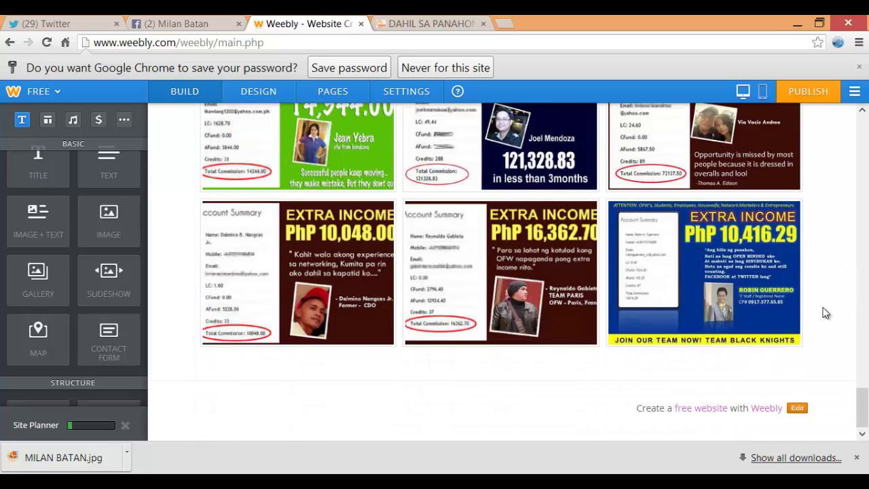
scroll(811, 271, "up", 10)
scroll(809, 270, "down", 4)
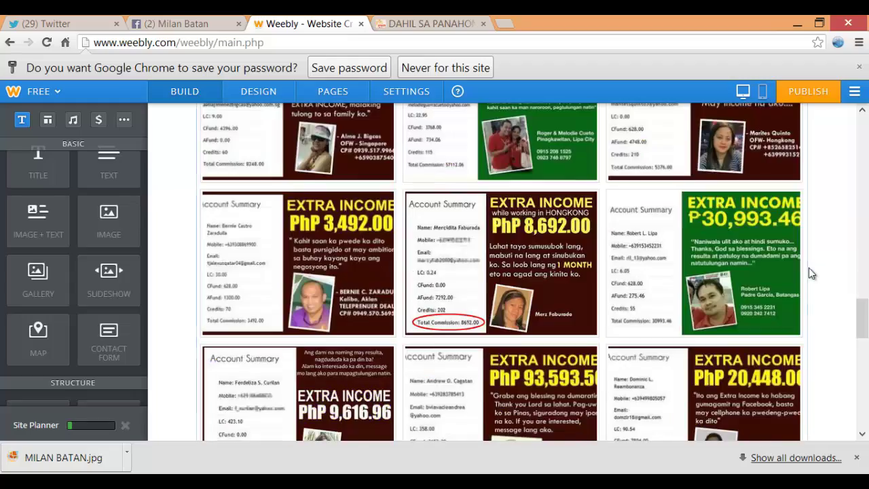
scroll(815, 270, "down", 6)
Review the banners and gallery on the published site, then return to the Weebly editor
left_click(425, 23)
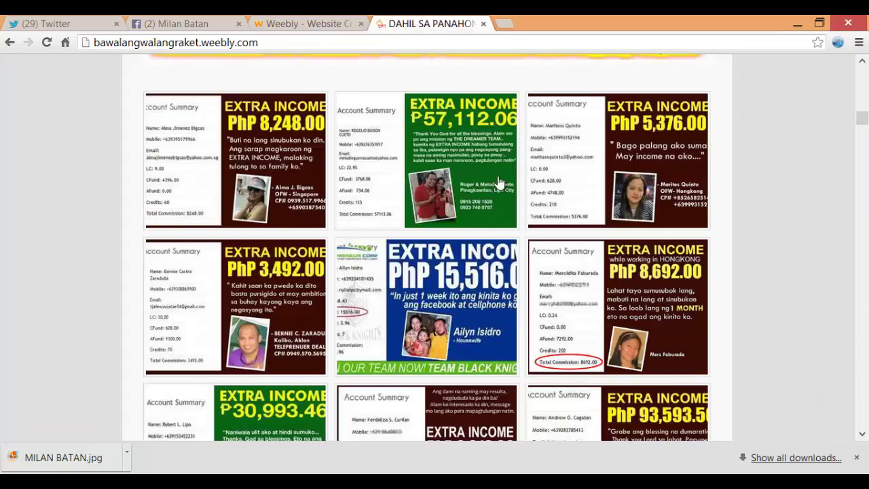
scroll(498, 182, "down", 10)
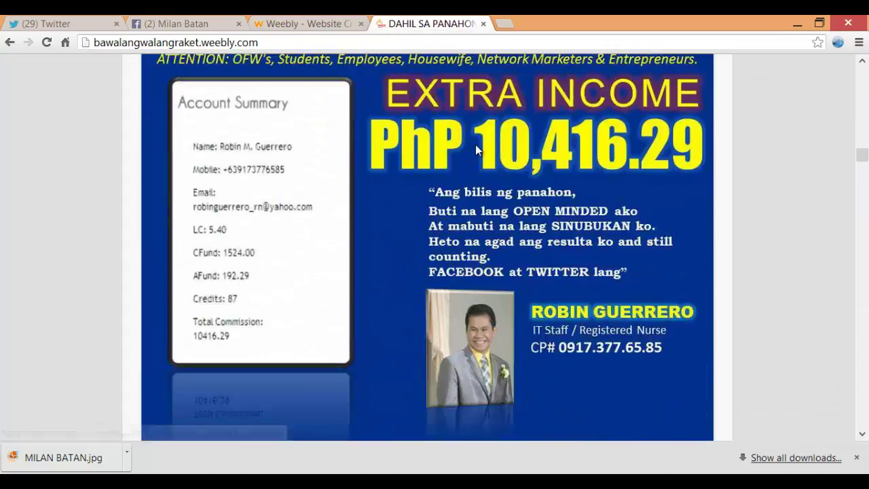
scroll(476, 150, "down", 3)
scroll(462, 145, "up", 4)
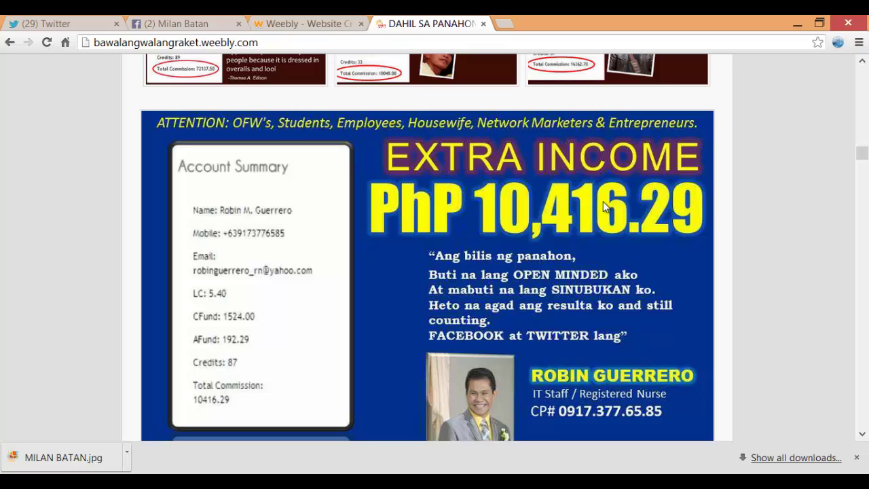
scroll(311, 245, "down", 8)
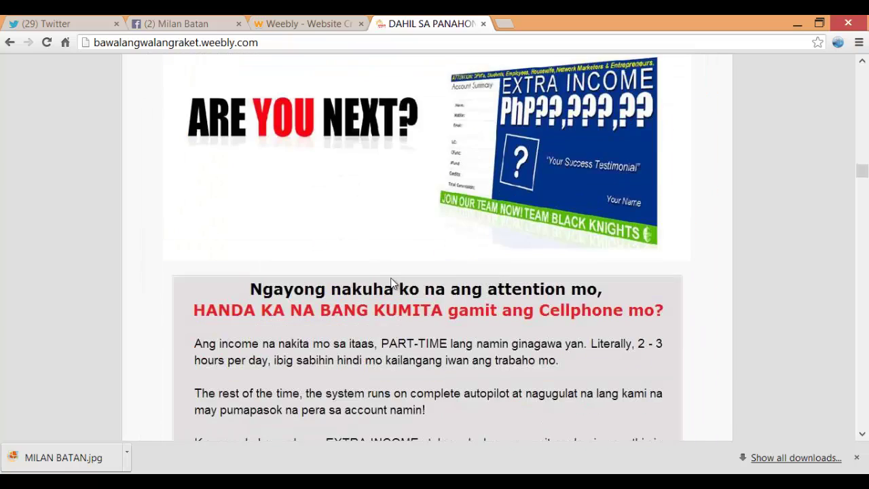
scroll(405, 235, "up", 8)
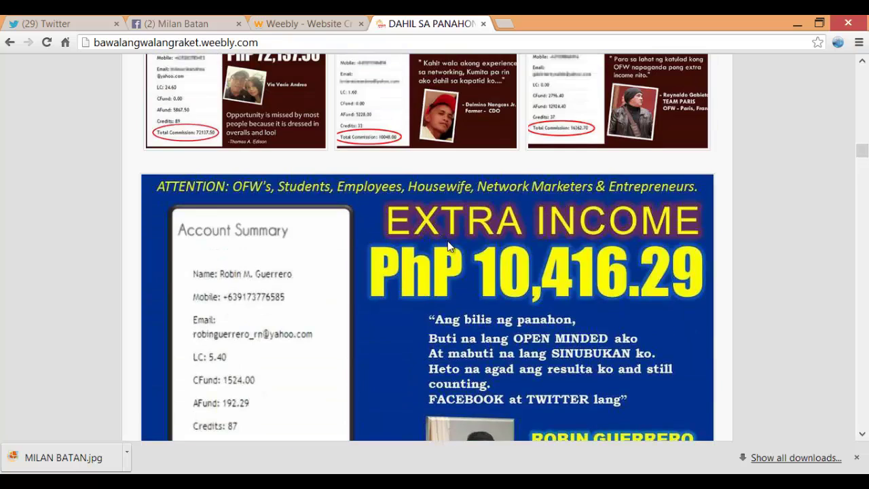
left_click(309, 21)
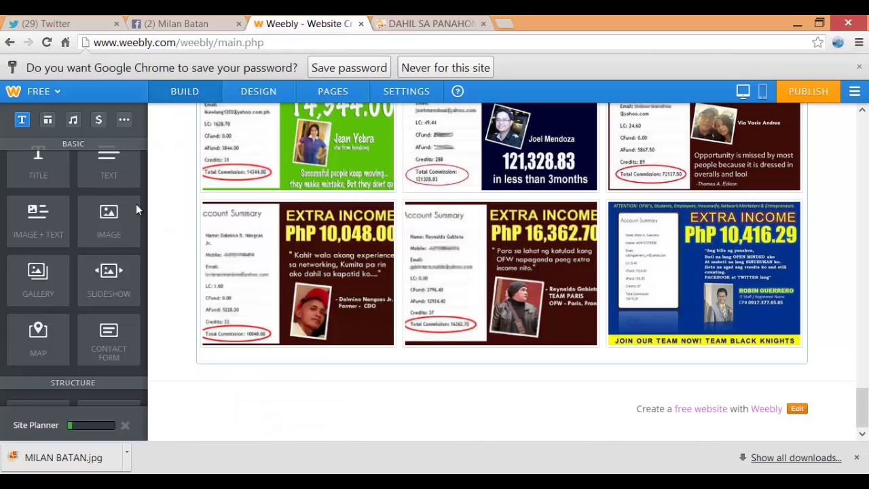
Add an Image block below the gallery and upload an earnings screenshot from the member's Files folder
left_click_drag(108, 214, 458, 371)
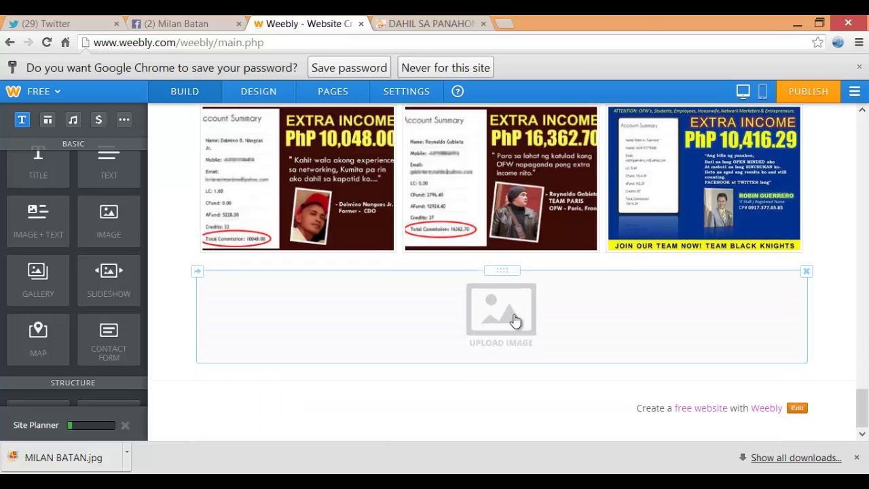
left_click(504, 313)
left_click(456, 291)
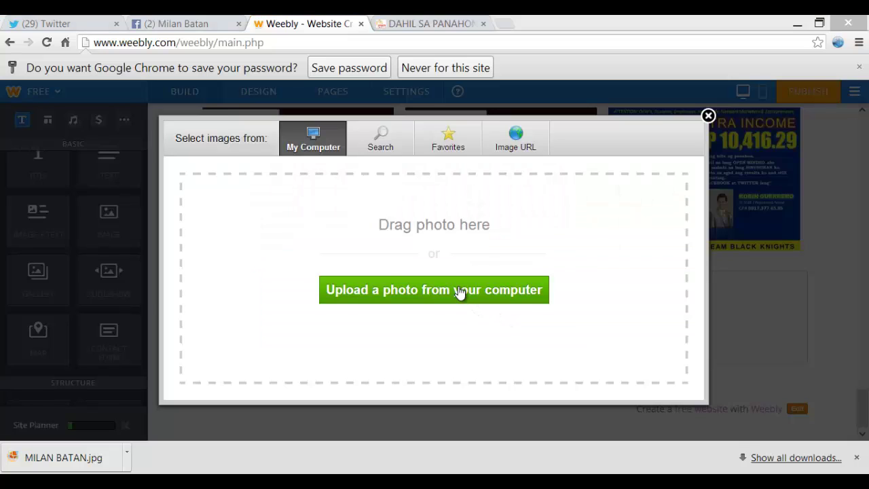
left_click(421, 127)
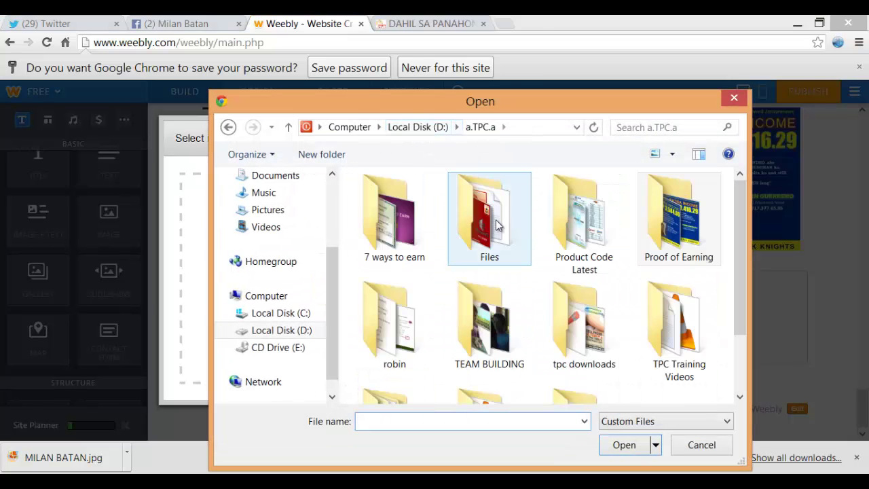
double_click(495, 223)
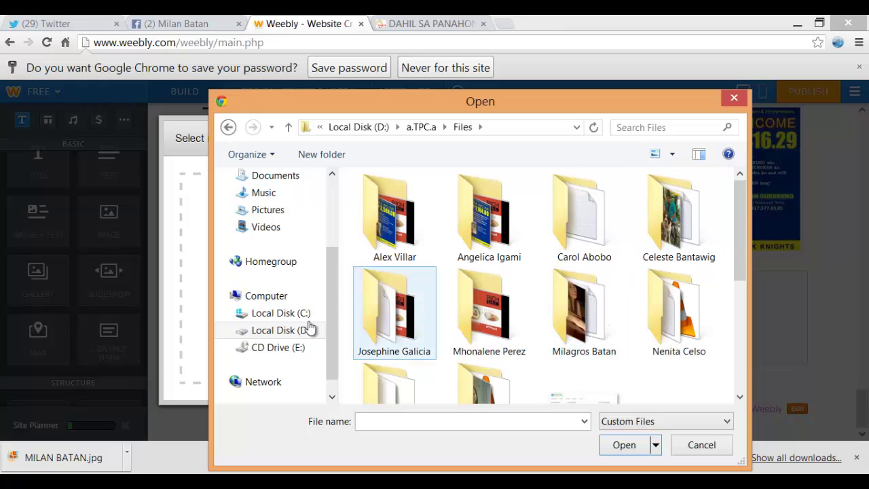
double_click(563, 306)
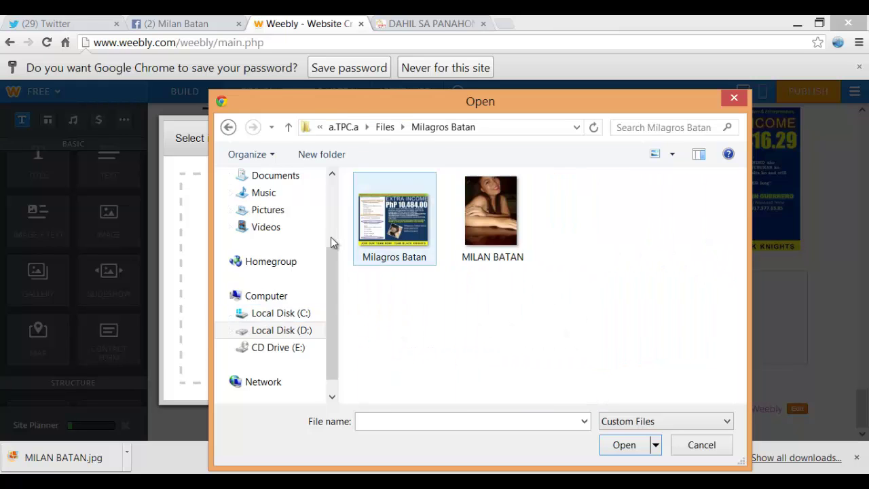
left_click(382, 233)
left_click(620, 448)
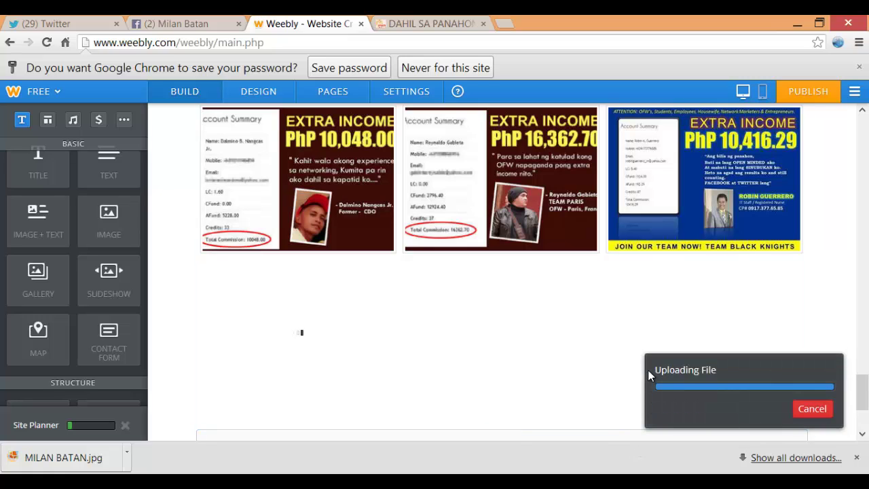
scroll(666, 280, "down", 3)
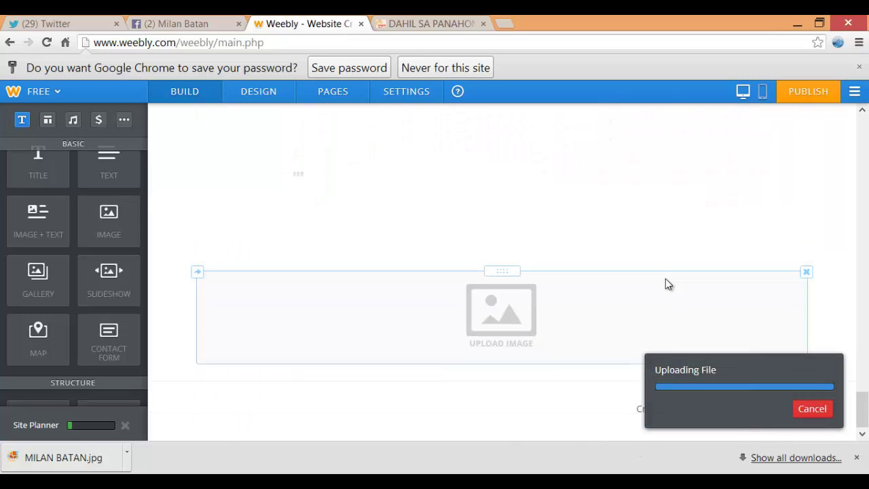
scroll(667, 280, "up", 2)
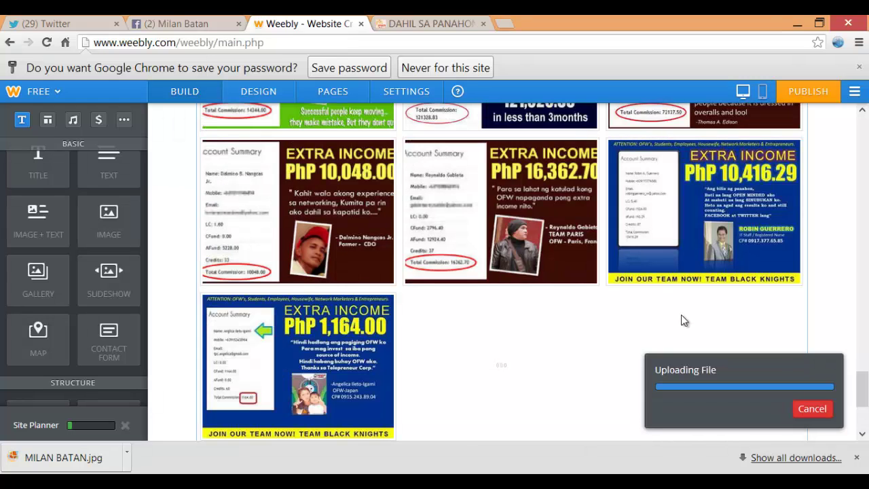
scroll(484, 312, "down", 1)
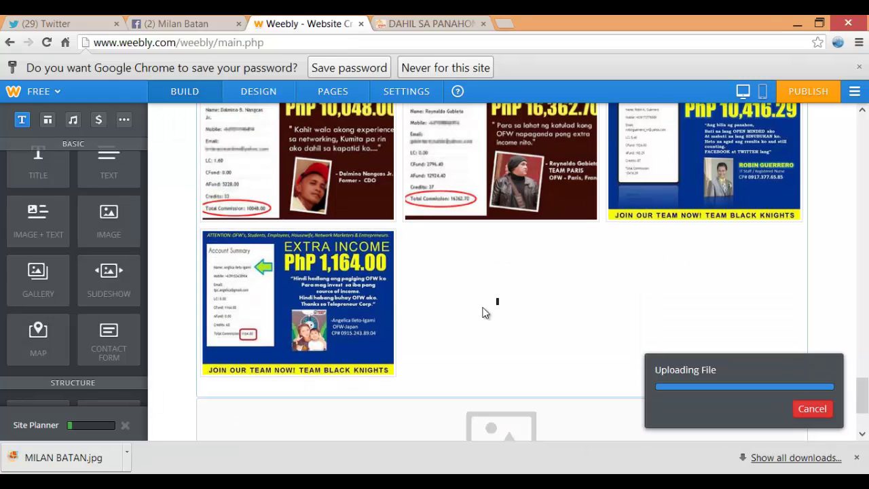
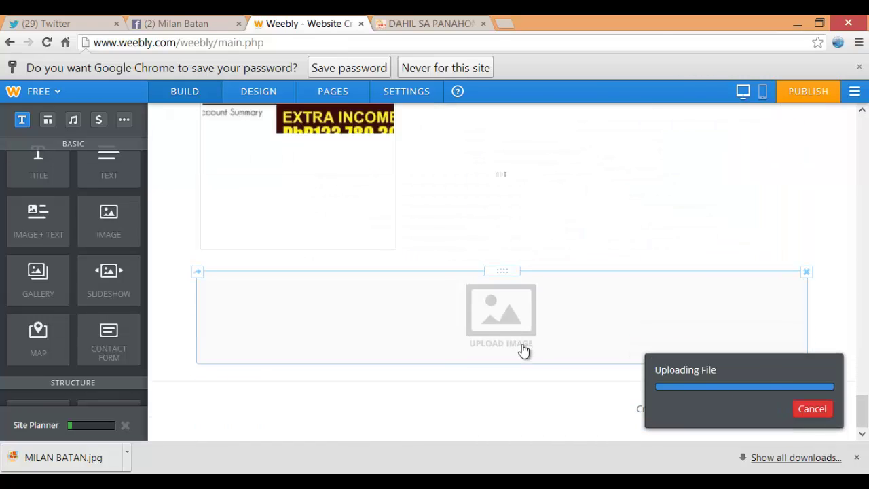
Upload the TEAM BLACK KNIGHTS earnings flyer from the computer into the empty image block
left_click(491, 317)
left_click(452, 302)
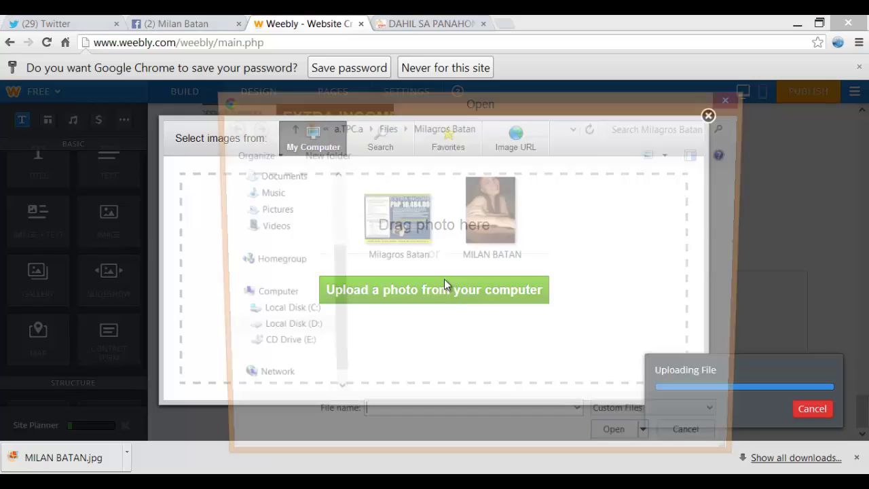
left_click(401, 233)
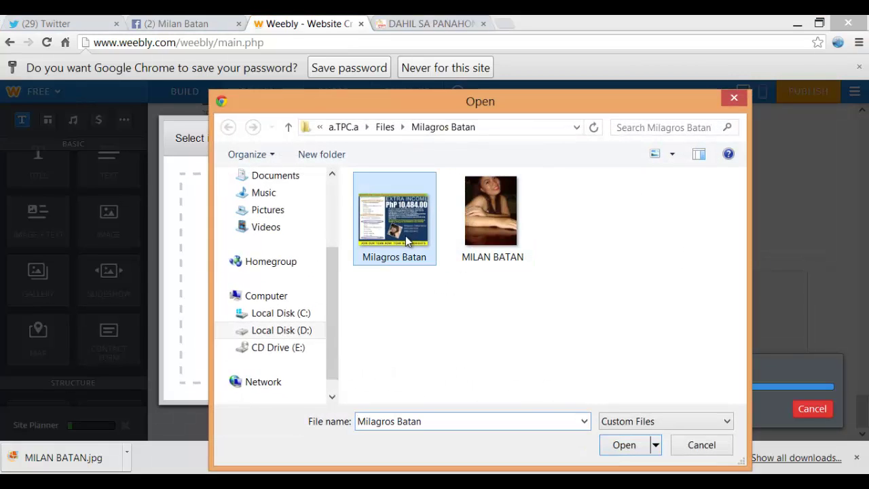
left_click(702, 444)
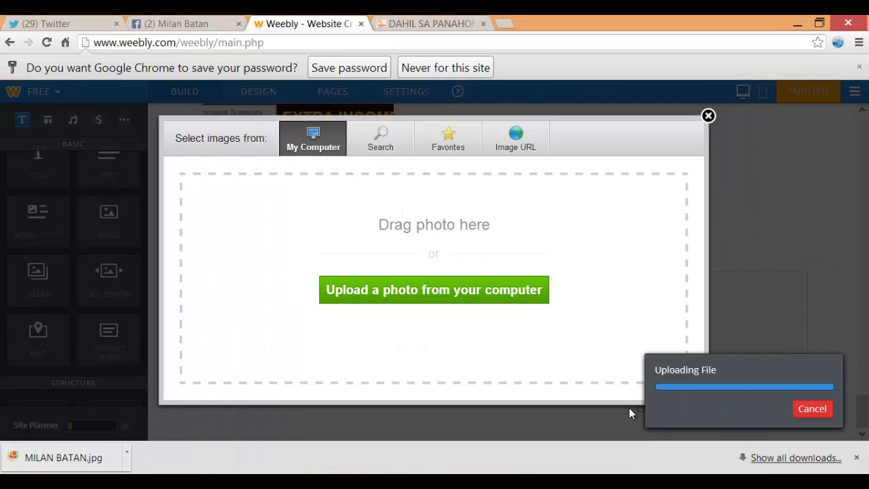
left_click(707, 116)
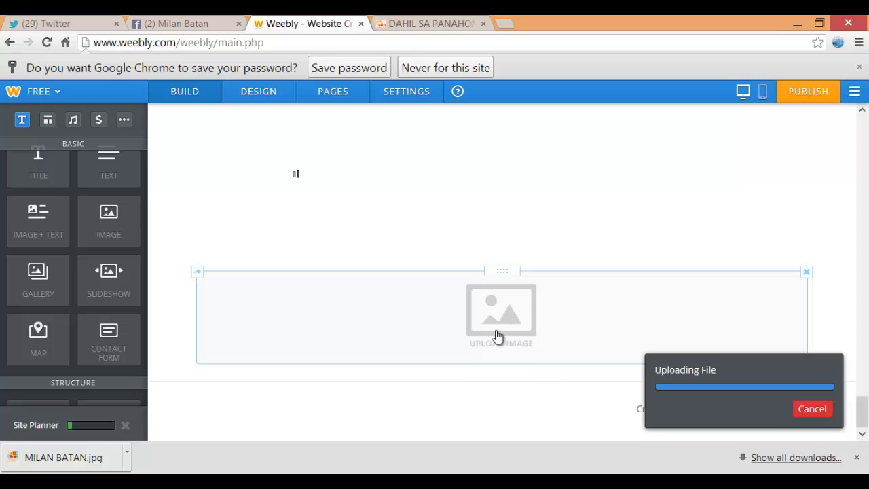
left_click(494, 338)
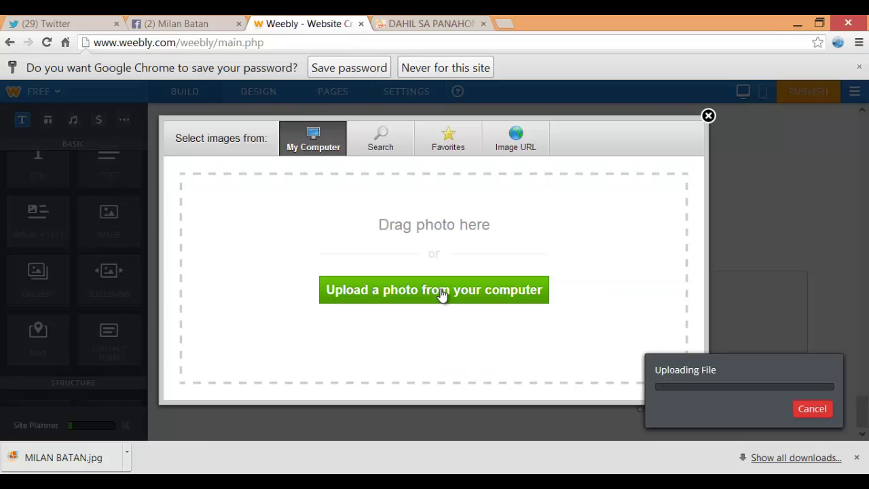
left_click(441, 288)
left_click(394, 218)
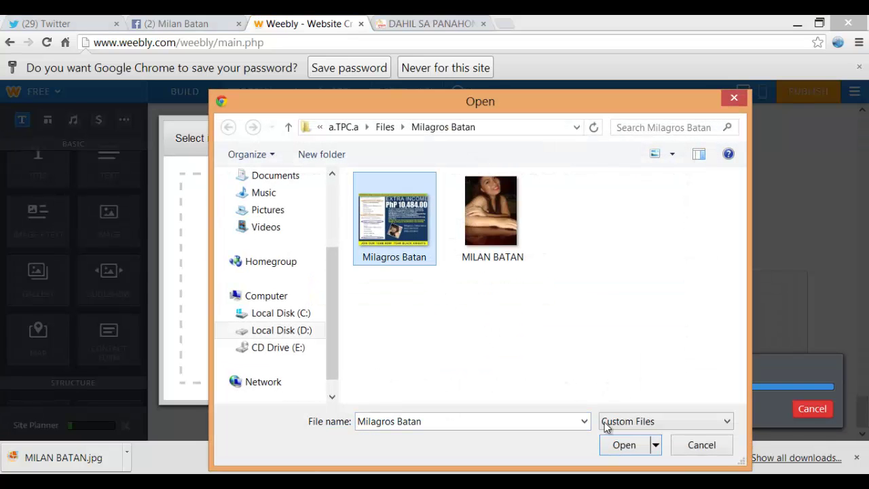
left_click(619, 446)
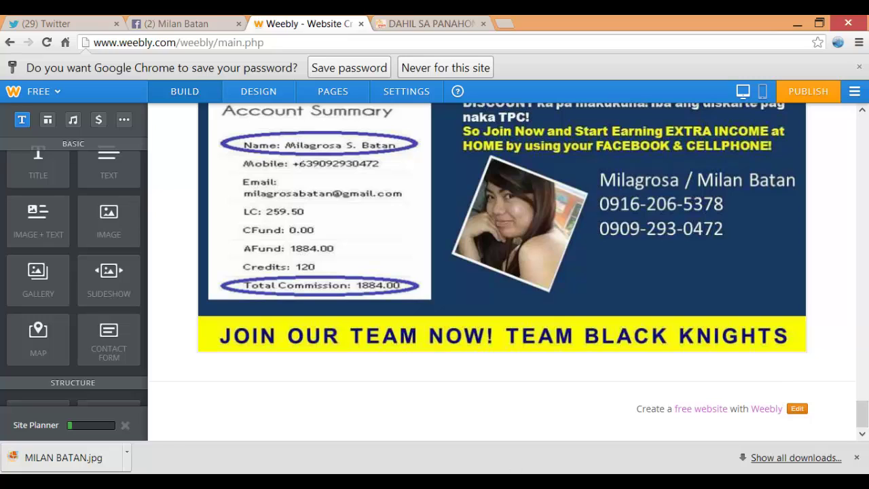
Add a new Image block below the flyer
key("alt+Tab")
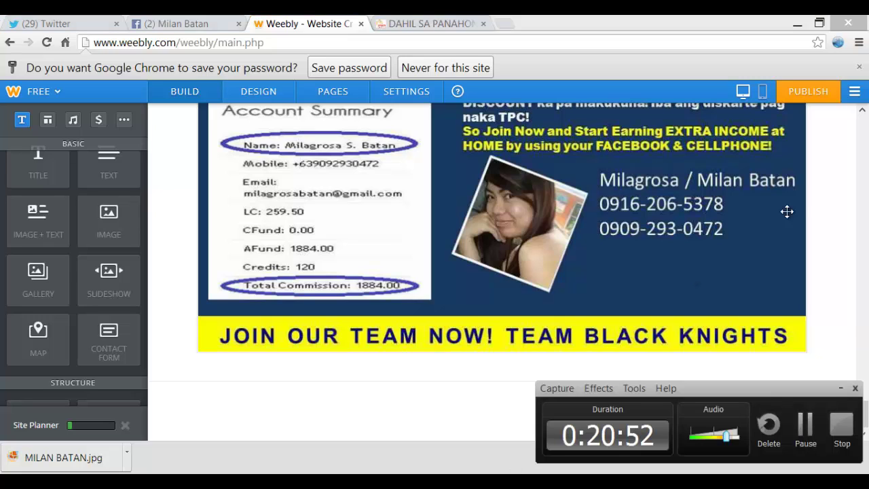
left_click(840, 387)
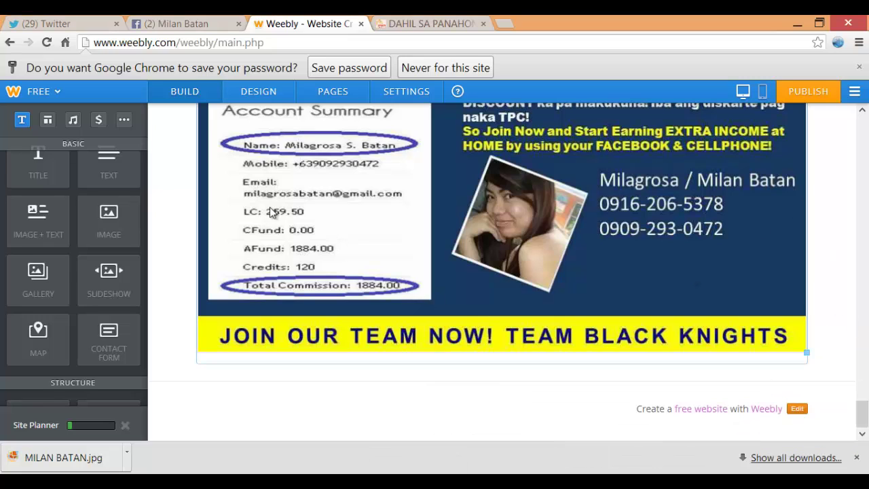
left_click_drag(108, 216, 411, 399)
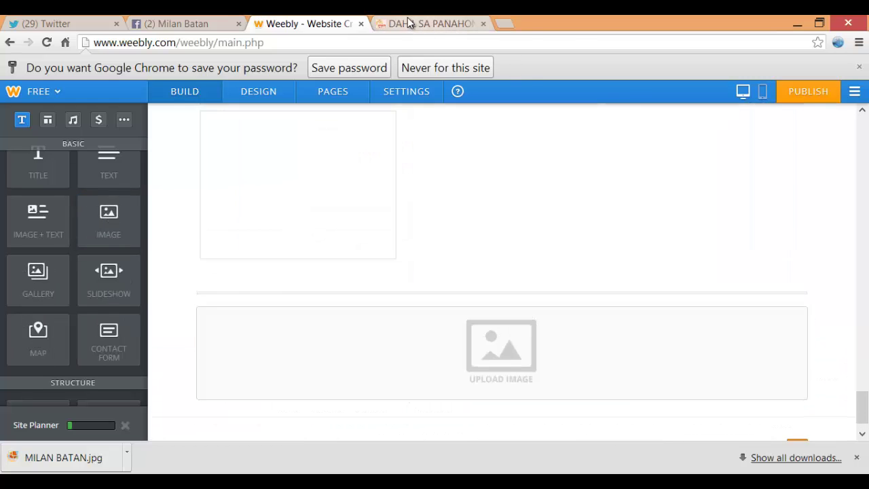
Upload the 'are you the next' image from a.TPC.a > WEEBLY FILES into the new block
left_click(408, 24)
scroll(378, 224, "down", 7)
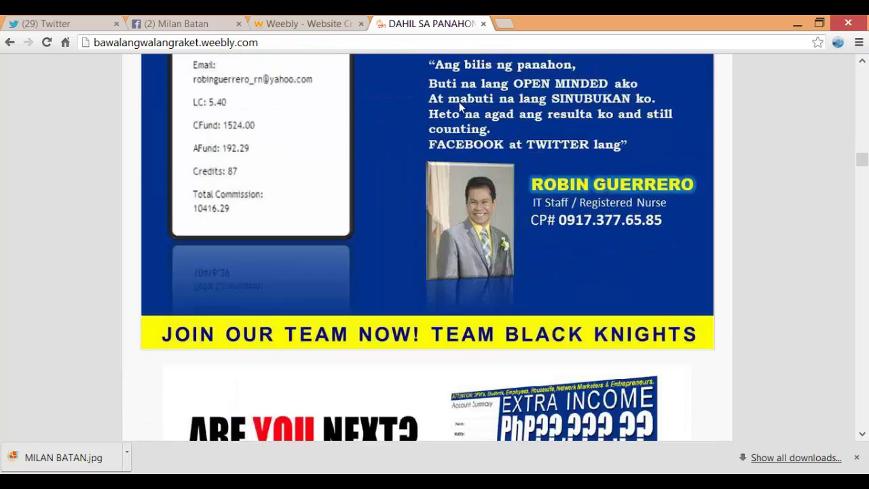
left_click(310, 21)
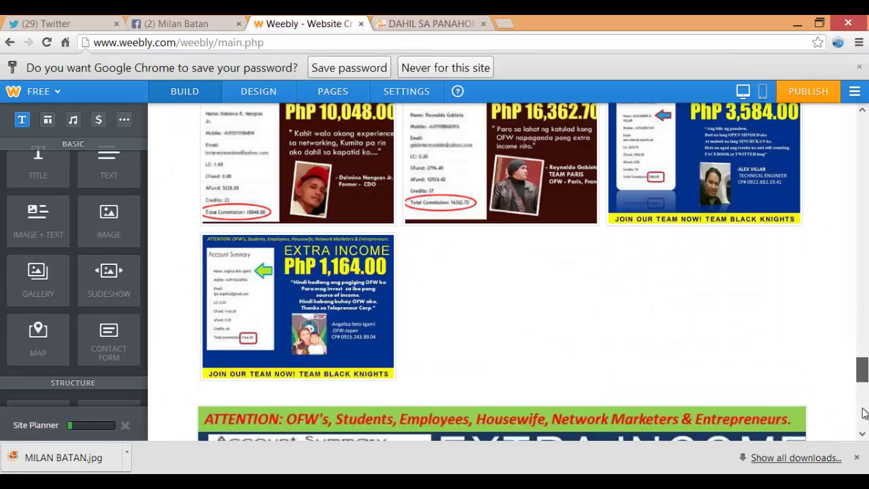
left_click_drag(861, 370, 860, 415)
left_click(514, 320)
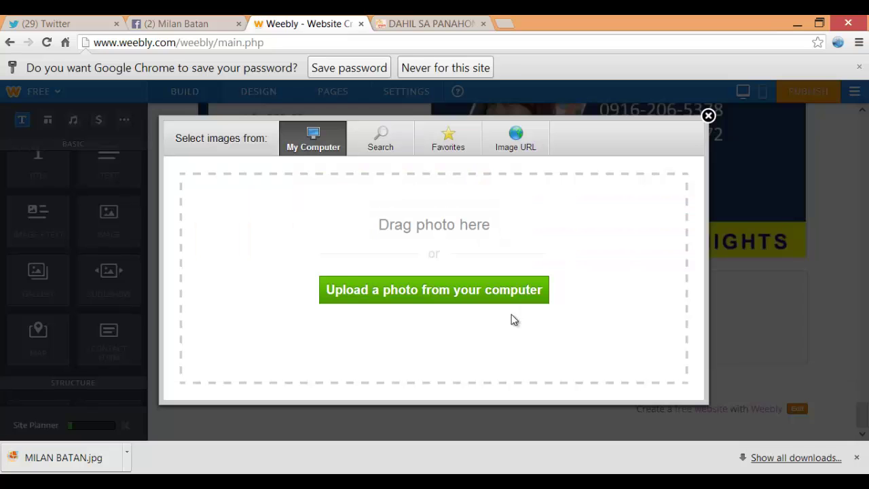
left_click(464, 307)
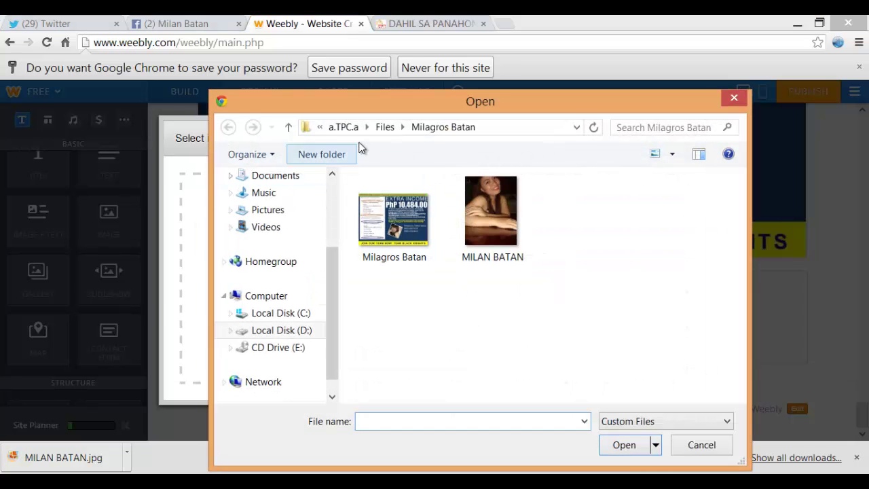
left_click(339, 127)
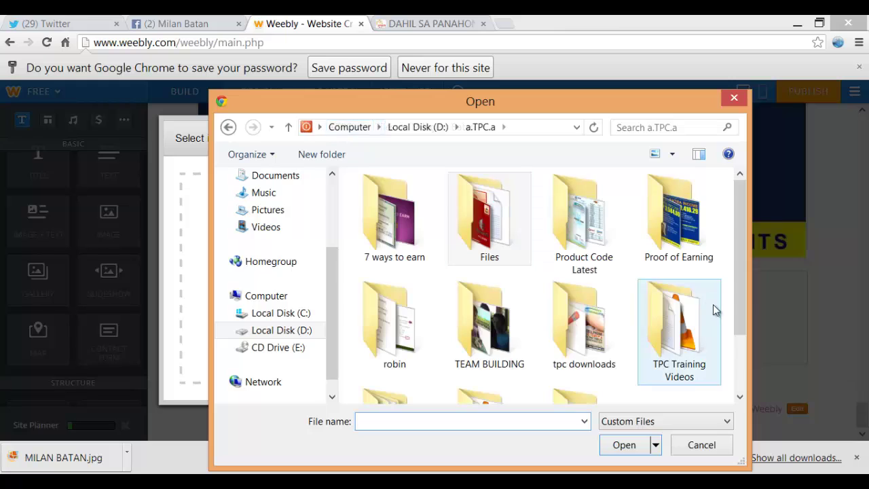
left_click_drag(741, 277, 743, 329)
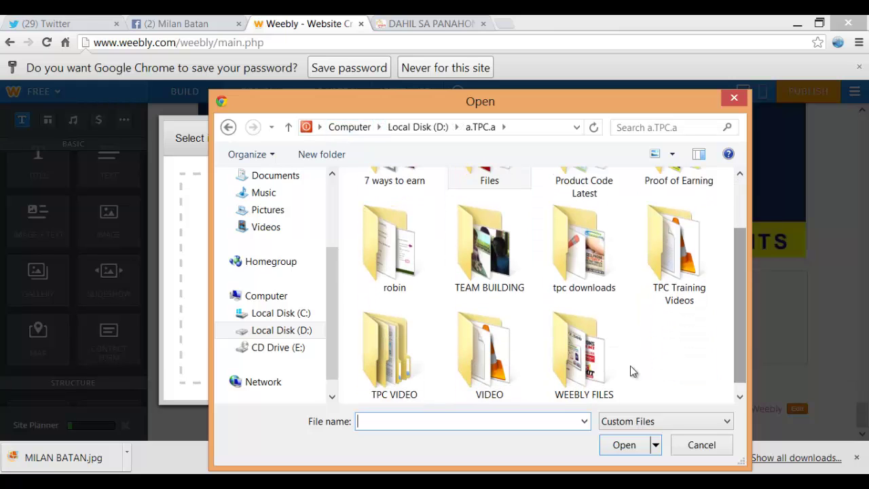
double_click(565, 340)
scroll(546, 329, "down", 2)
left_click(393, 221)
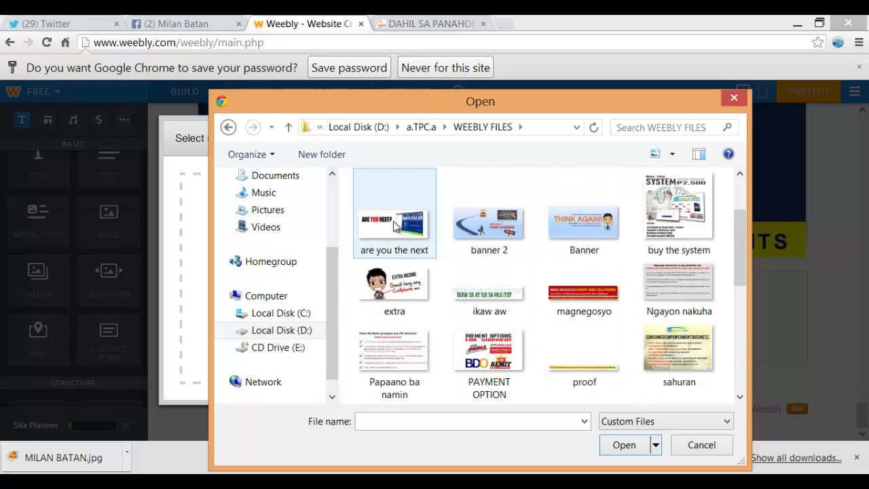
left_click(623, 445)
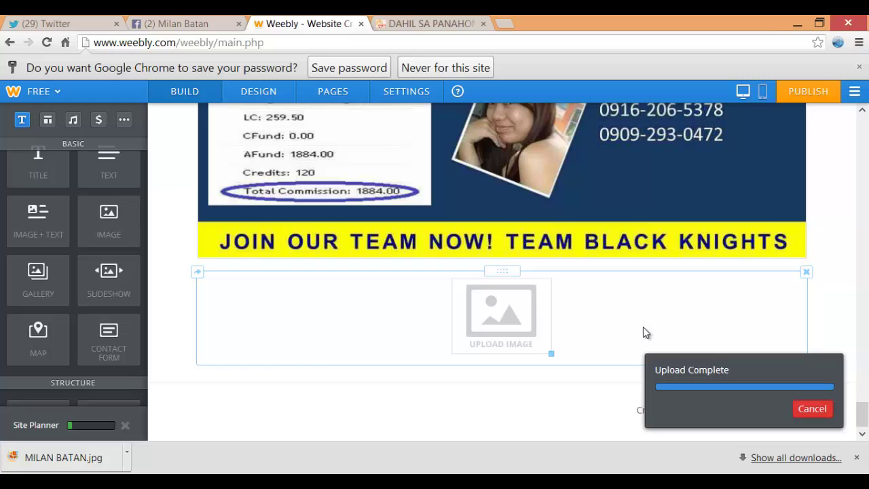
Compare the page with the reference site, then return to the Weebly editor
scroll(611, 285, "down", 2)
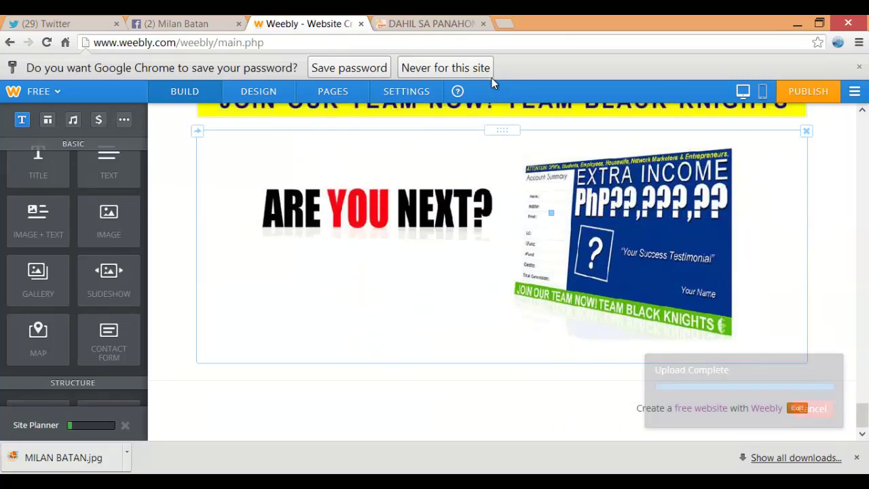
left_click(432, 24)
scroll(492, 198, "down", 3)
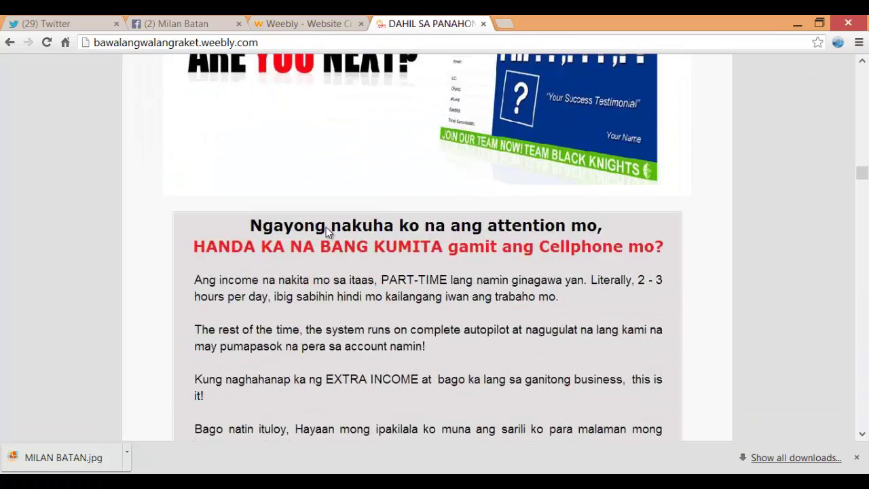
left_click(309, 23)
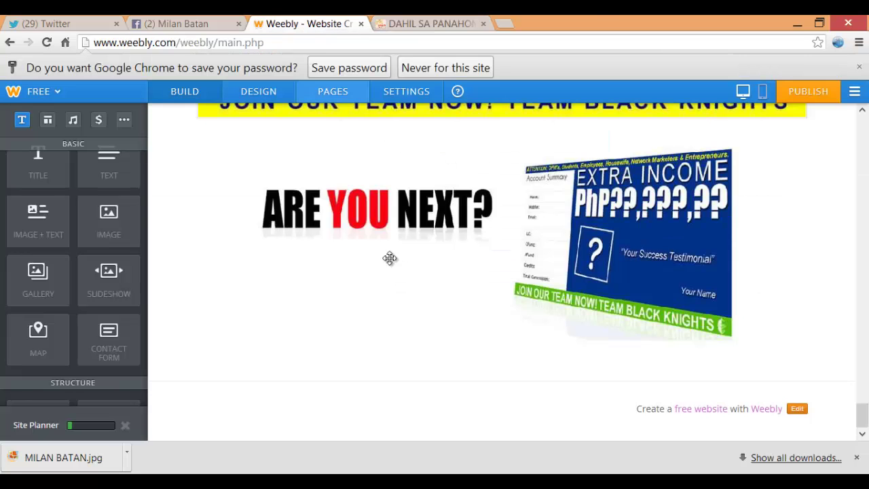
Add another image block below the graphic and upload the 'Ngayon nakuha' image
left_click_drag(109, 226, 426, 370)
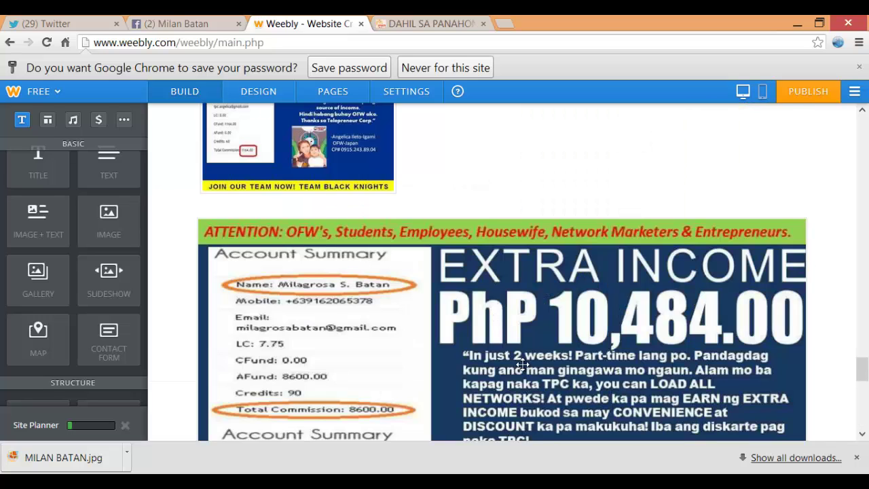
scroll(830, 345, "down", 4)
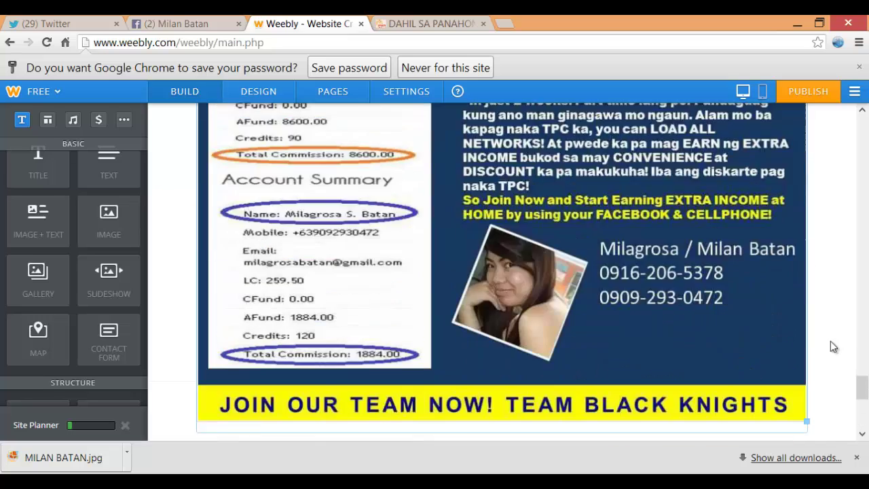
scroll(833, 347, "down", 5)
left_click(505, 331)
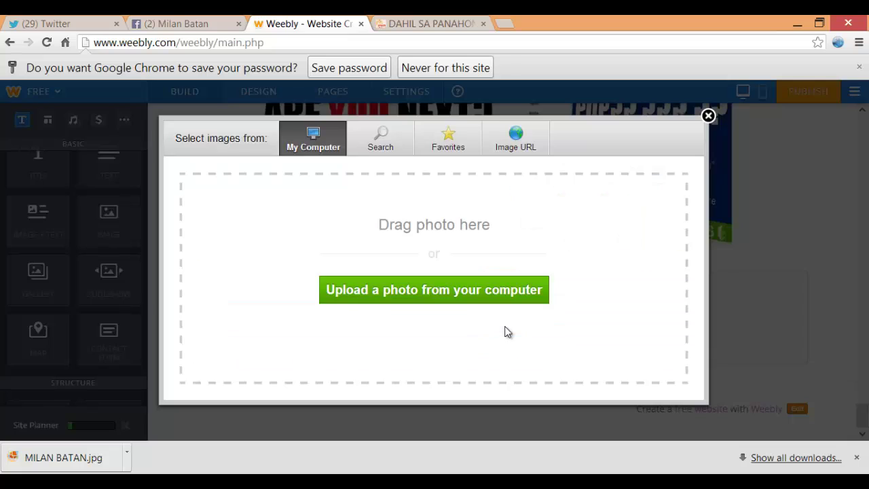
left_click(477, 290)
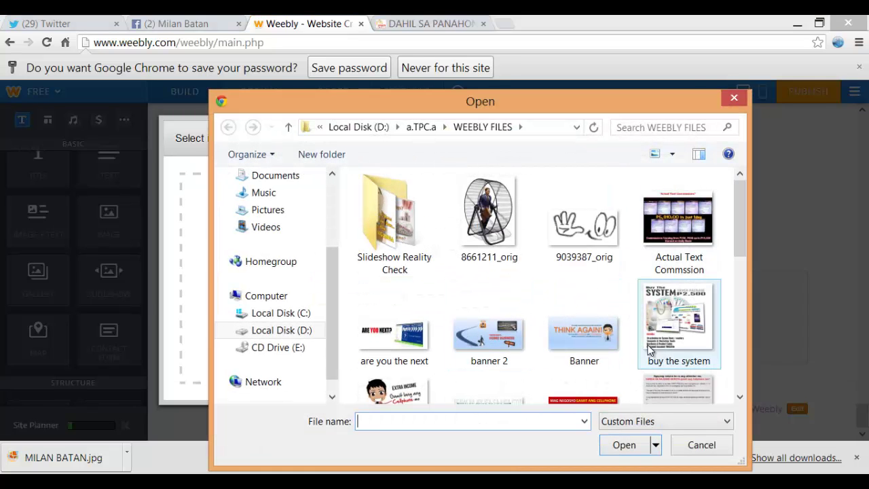
left_click(686, 400)
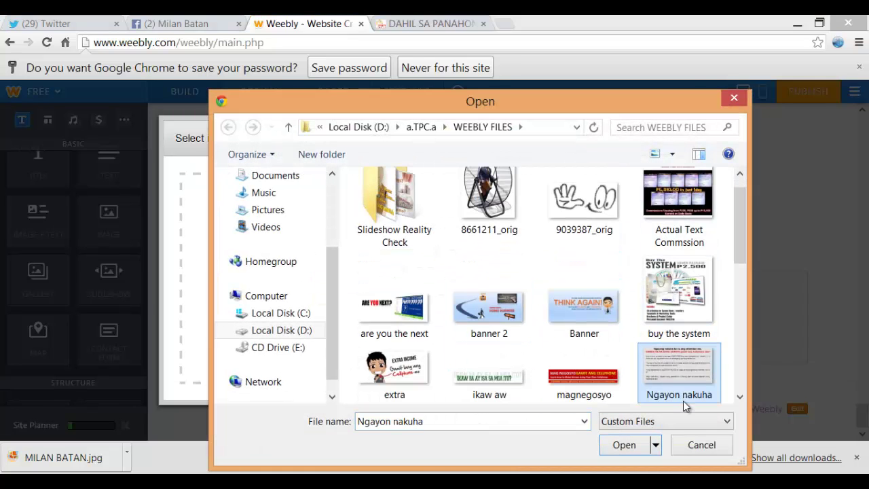
left_click(622, 446)
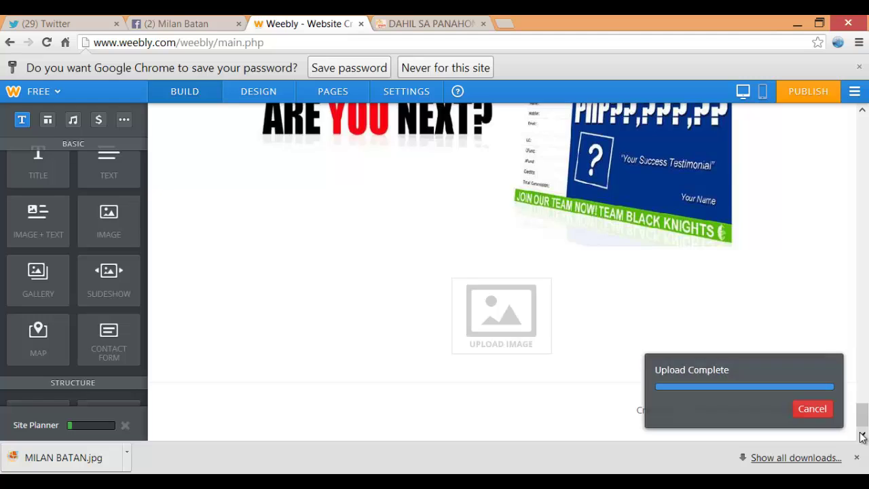
Check the next part of the reference site, then return to the Weebly editor
scroll(865, 415, "down", 2)
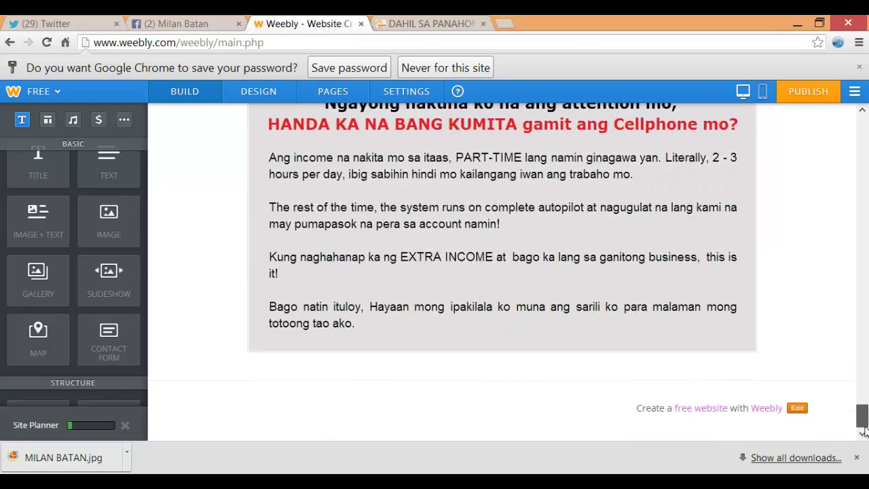
left_click(428, 24)
scroll(437, 146, "down", 4)
scroll(436, 145, "down", 2)
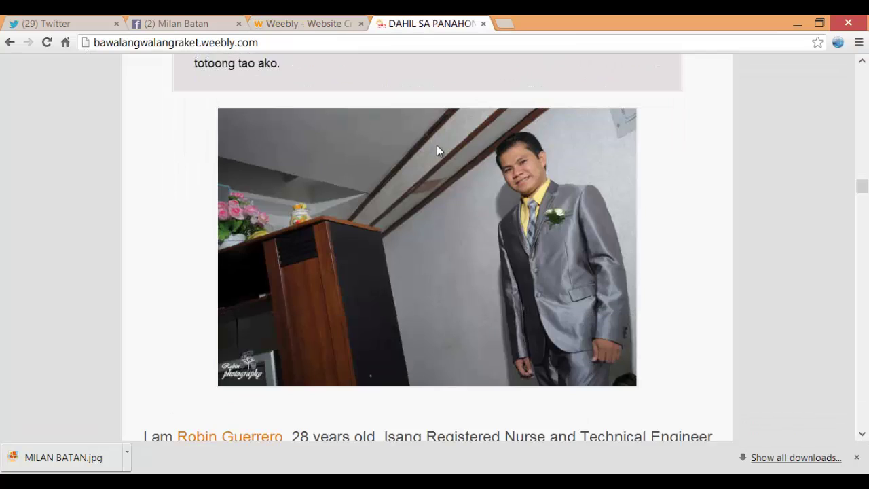
left_click(306, 23)
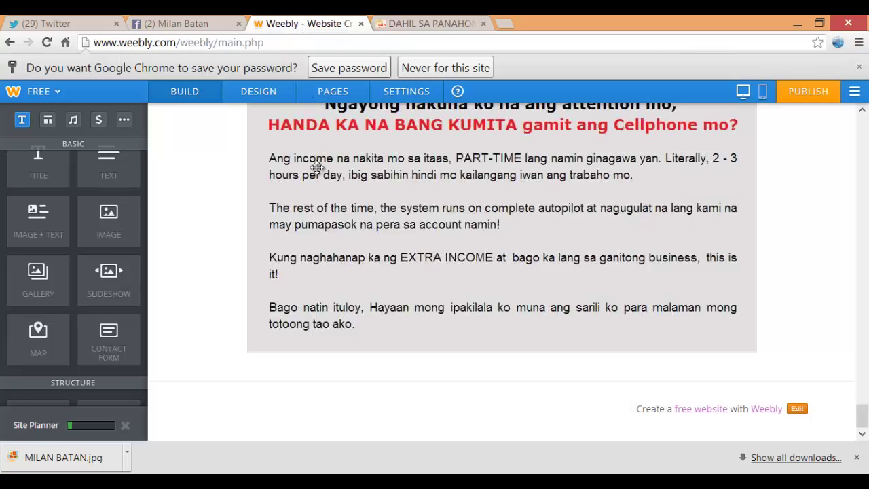
Add an image block below the grey text and upload the owner's photo from a.TPC.a > Files
left_click_drag(88, 219, 425, 378)
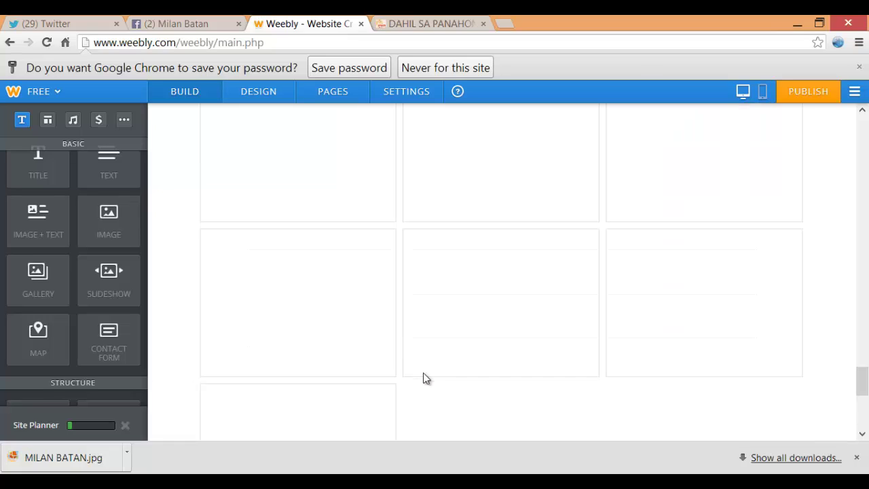
left_click_drag(863, 387, 862, 415)
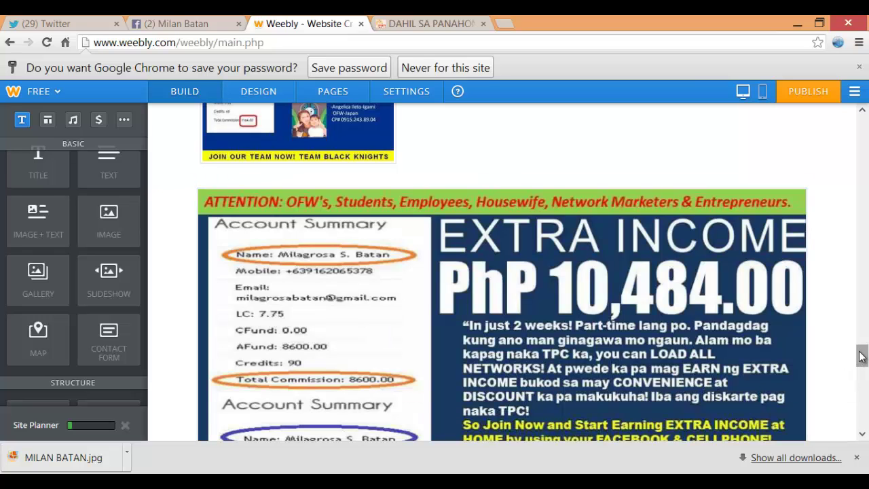
left_click_drag(864, 367, 866, 440)
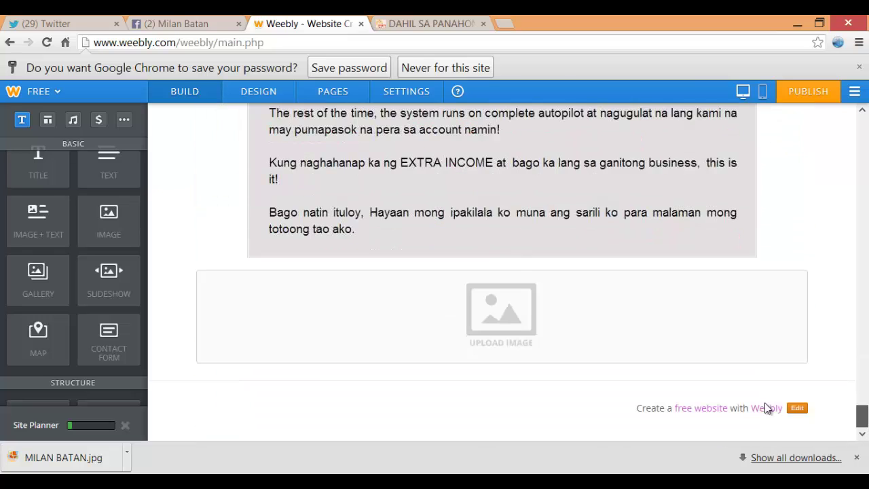
left_click(519, 313)
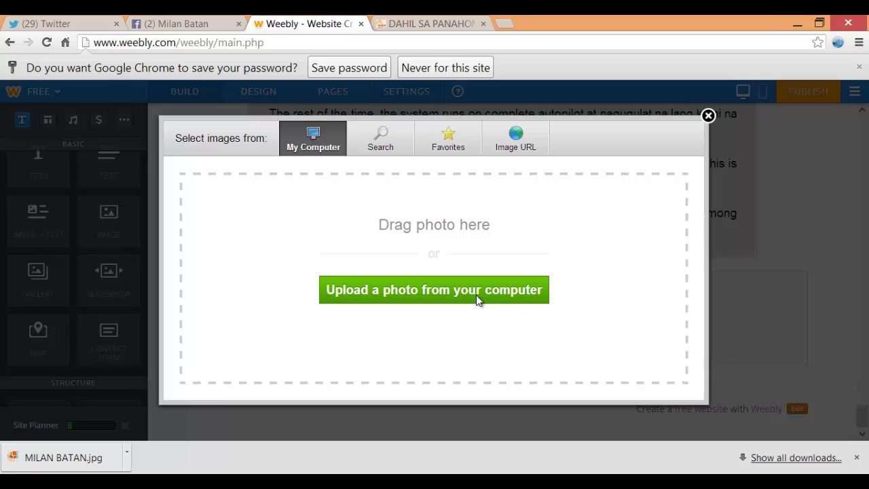
left_click(476, 298)
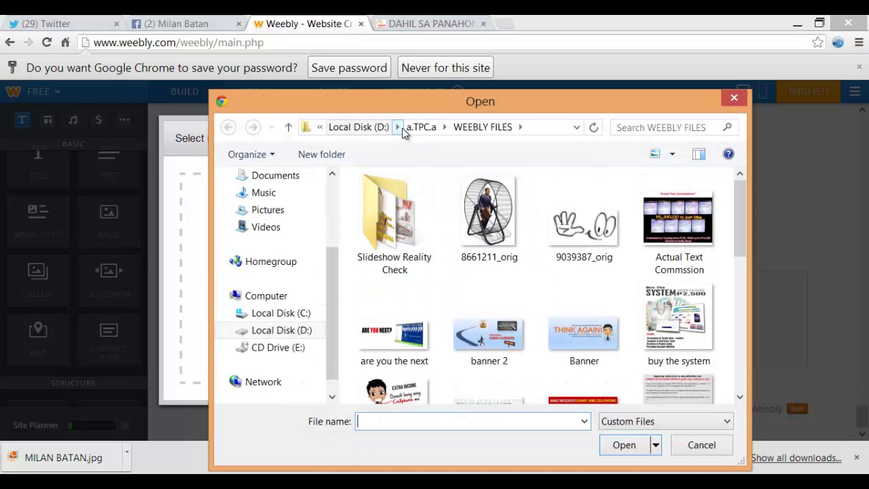
left_click(417, 127)
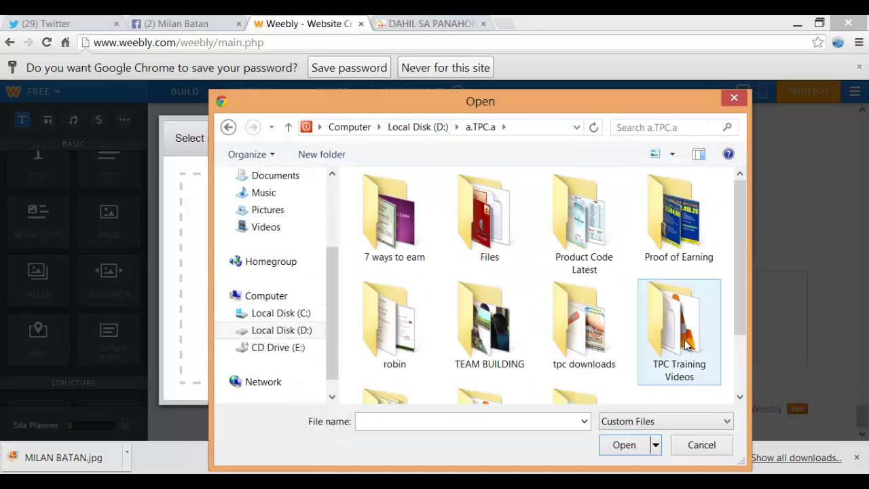
double_click(466, 222)
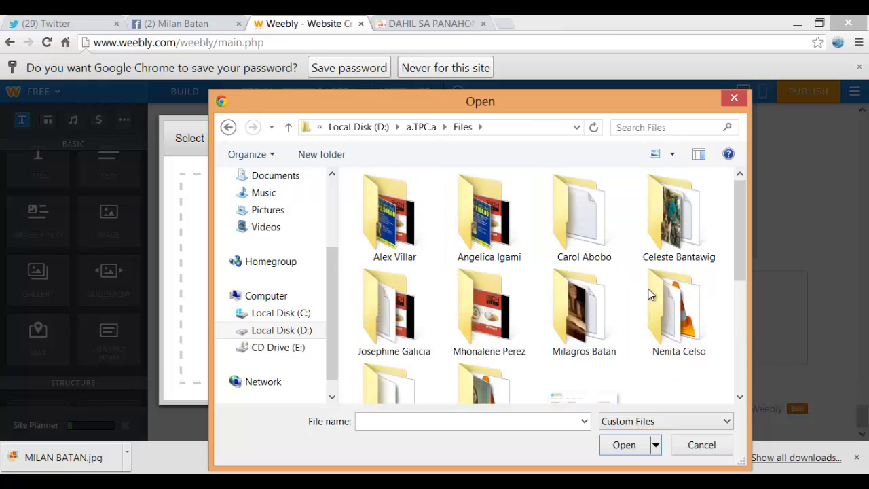
double_click(614, 316)
left_click(510, 252)
left_click(604, 444)
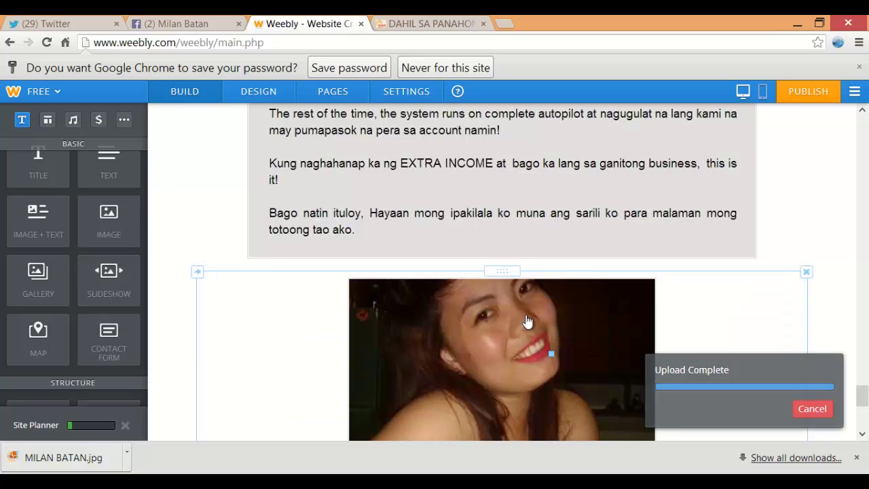
Review the reference site's introduction text and add a new text block below the photo
scroll(552, 311, "down", 2)
scroll(552, 312, "down", 3)
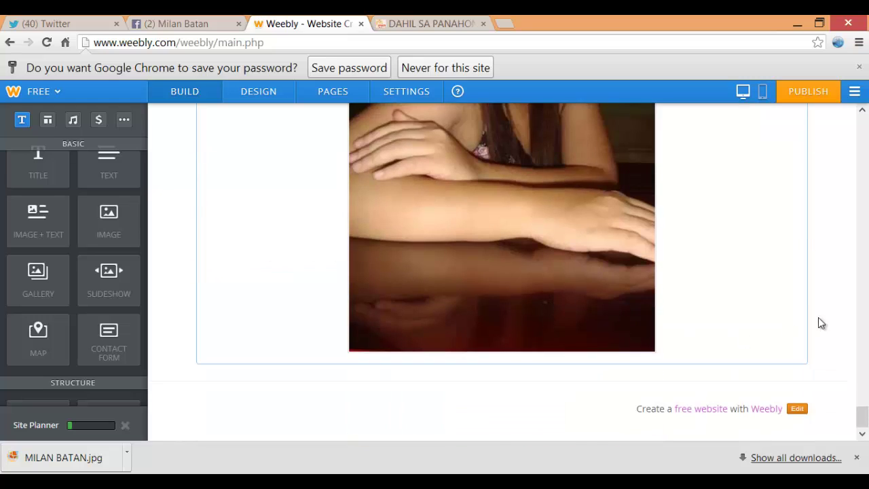
left_click(459, 22)
scroll(497, 149, "down", 3)
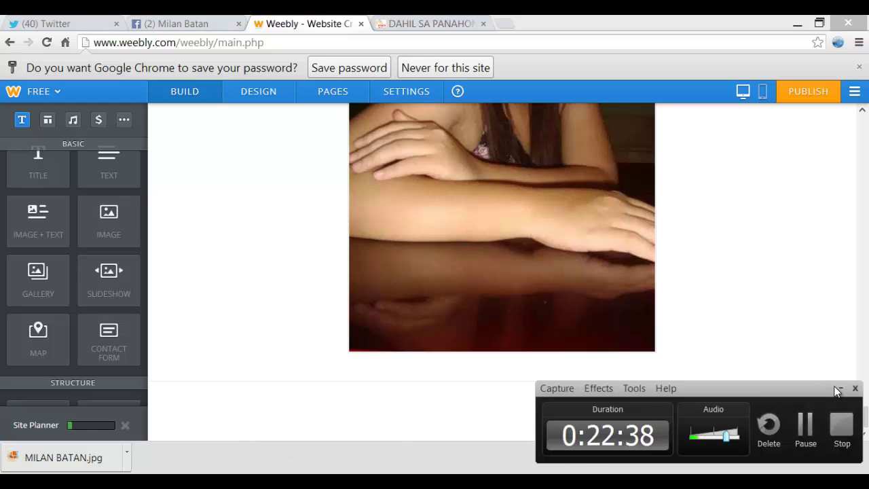
left_click(840, 388)
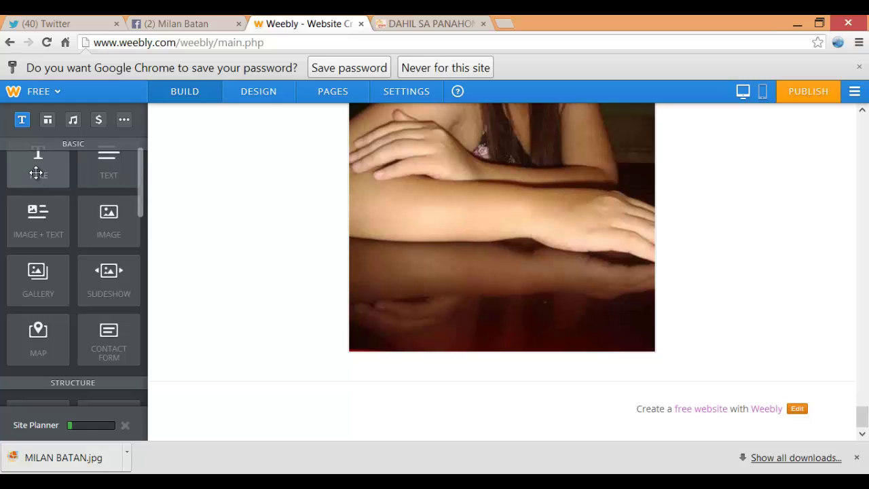
left_click_drag(30, 171, 384, 390)
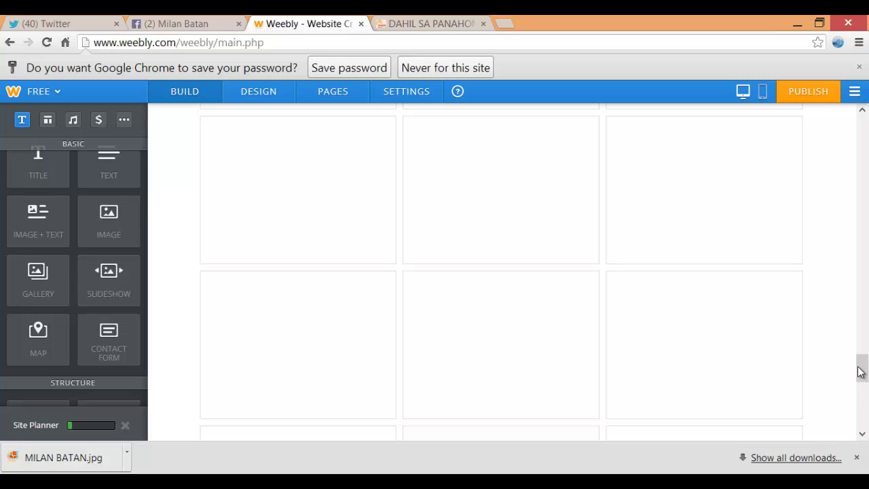
Paste the introduction paragraphs from the notes into the text block under the photo
left_click_drag(862, 369, 862, 414)
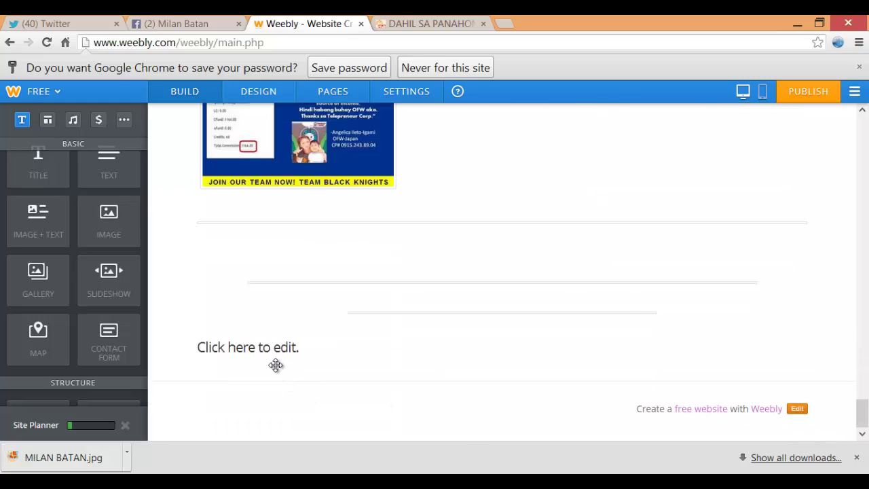
left_click_drag(864, 347, 863, 414)
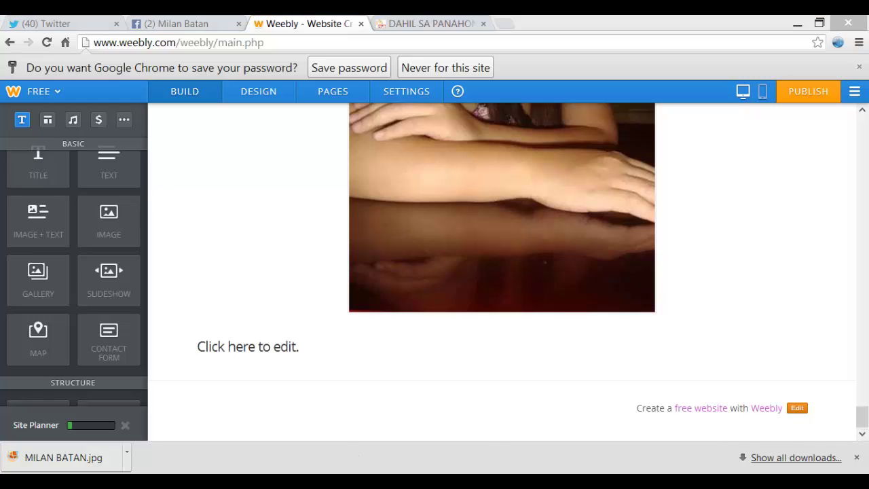
key("alt+Tab")
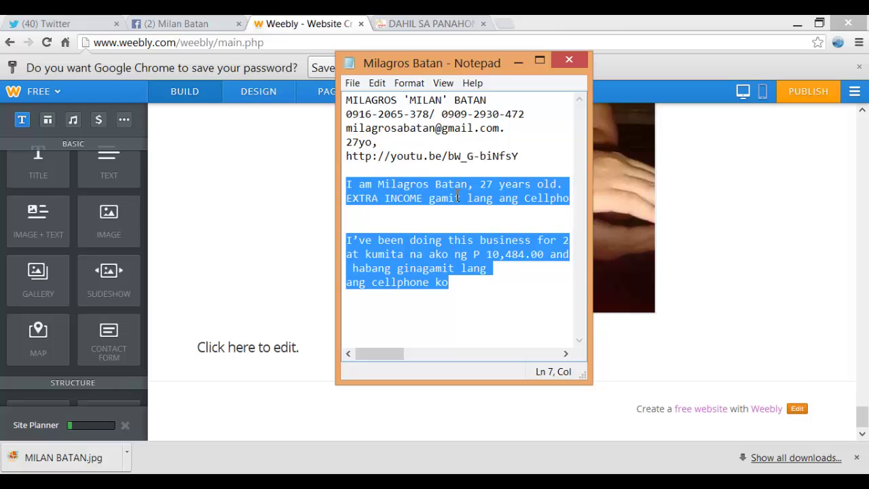
left_click(600, 19)
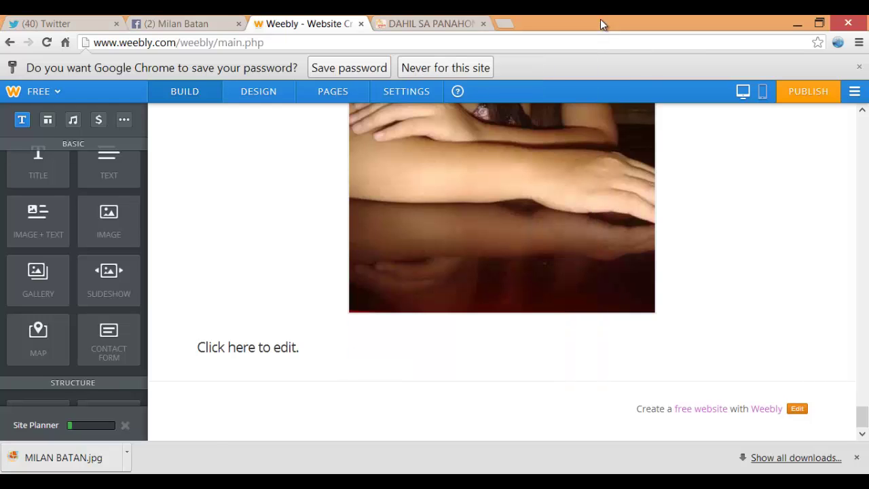
left_click(417, 19)
scroll(448, 143, "down", 4)
scroll(434, 170, "down", 4)
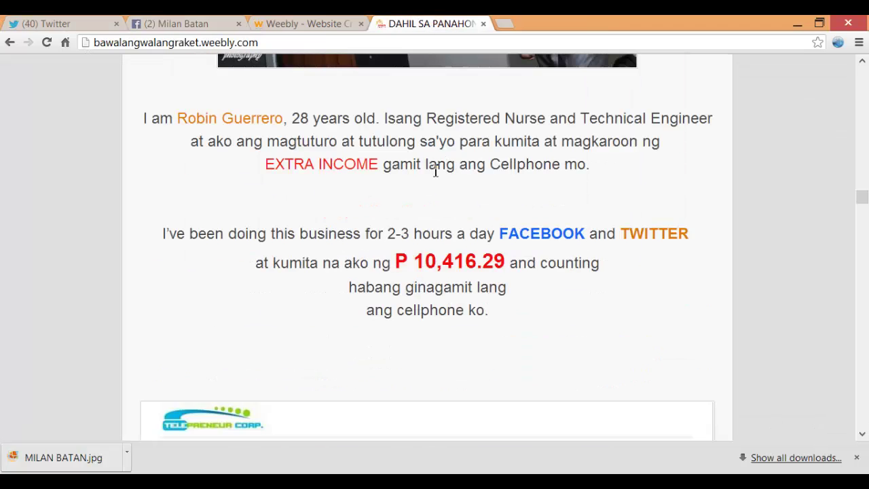
scroll(427, 202, "up", 1)
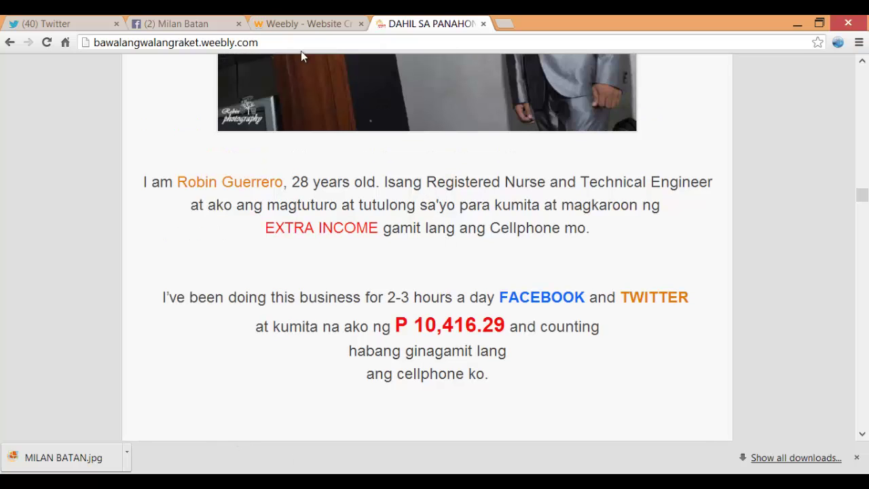
left_click(312, 23)
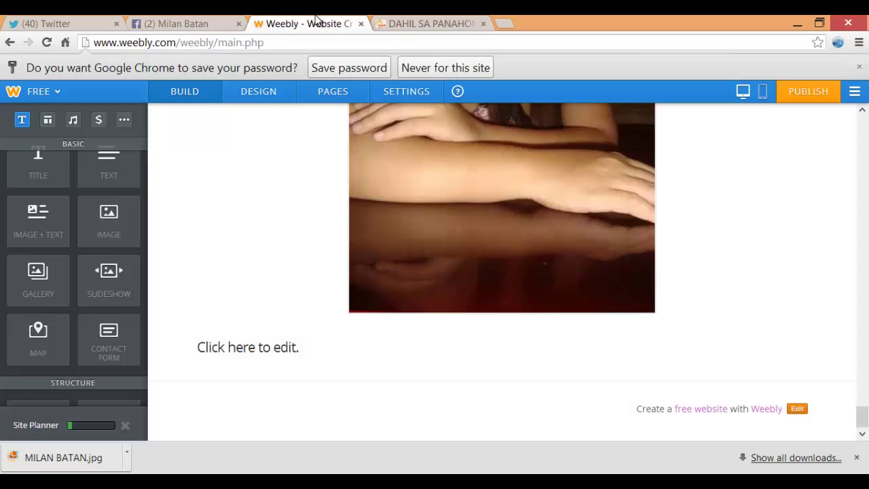
left_click(249, 345)
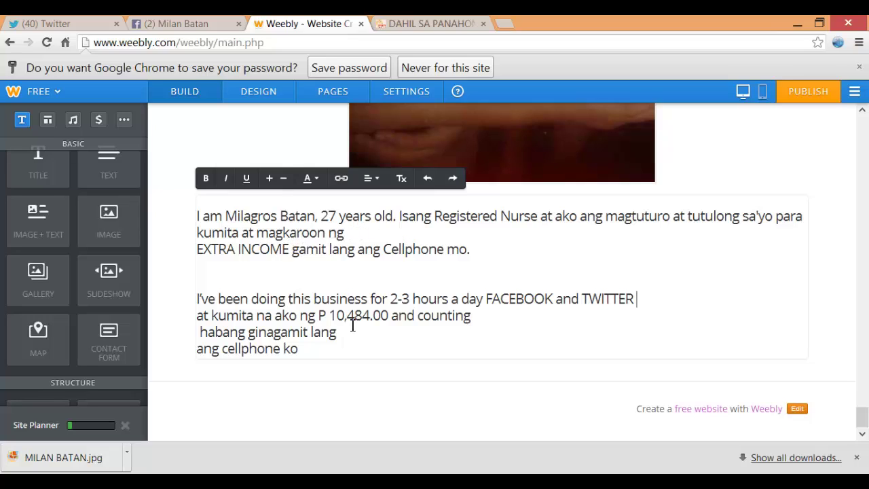
Review the reference site's next section, then return to the Weebly editor
left_click(435, 22)
scroll(430, 121, "down", 4)
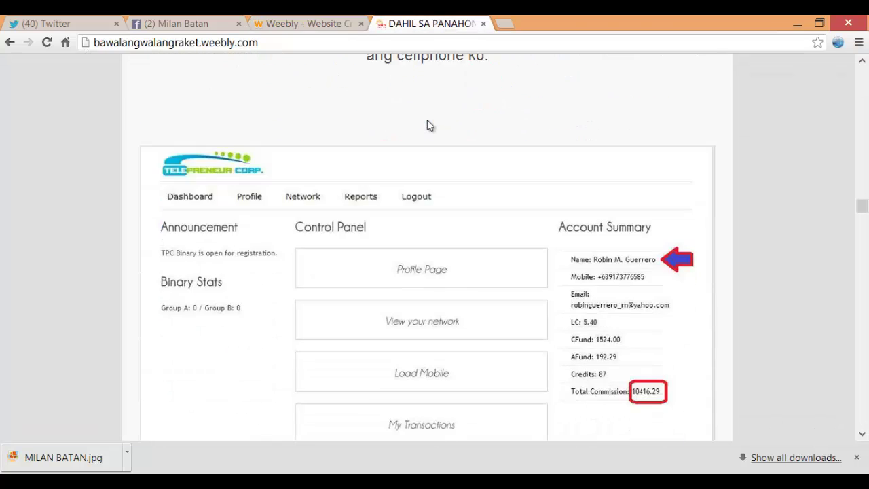
scroll(428, 126, "down", 2)
scroll(431, 129, "up", 2)
scroll(515, 211, "down", 2)
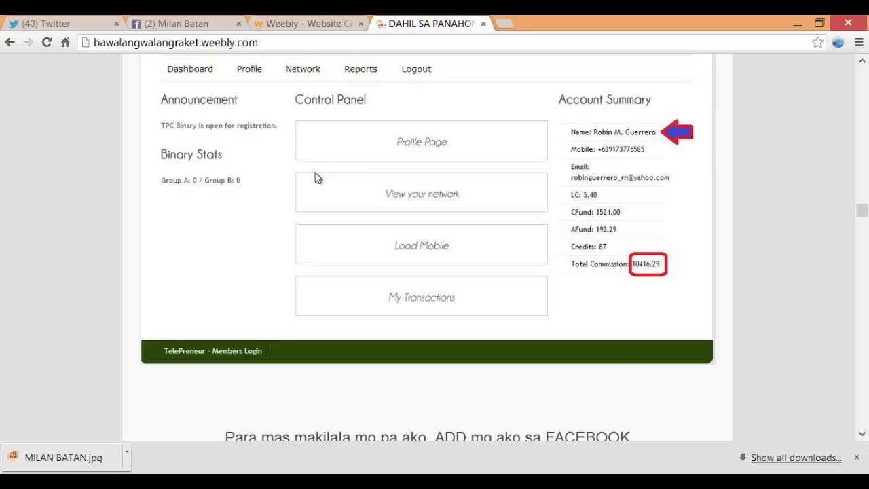
scroll(344, 190, "up", 2)
scroll(353, 190, "down", 3)
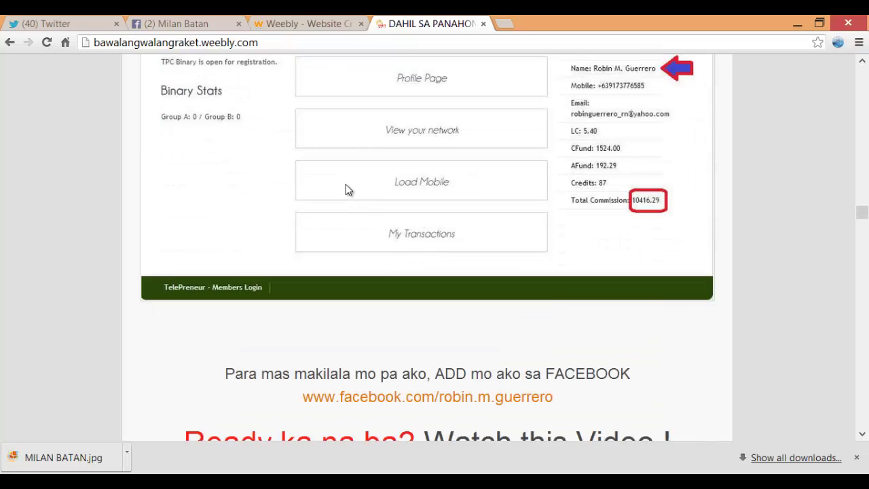
scroll(345, 187, "down", 3)
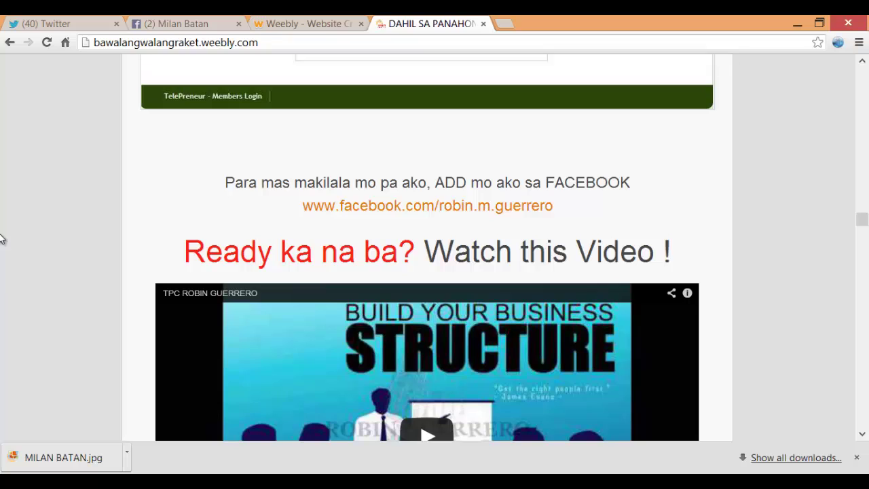
key("ctrl+shift+Tab")
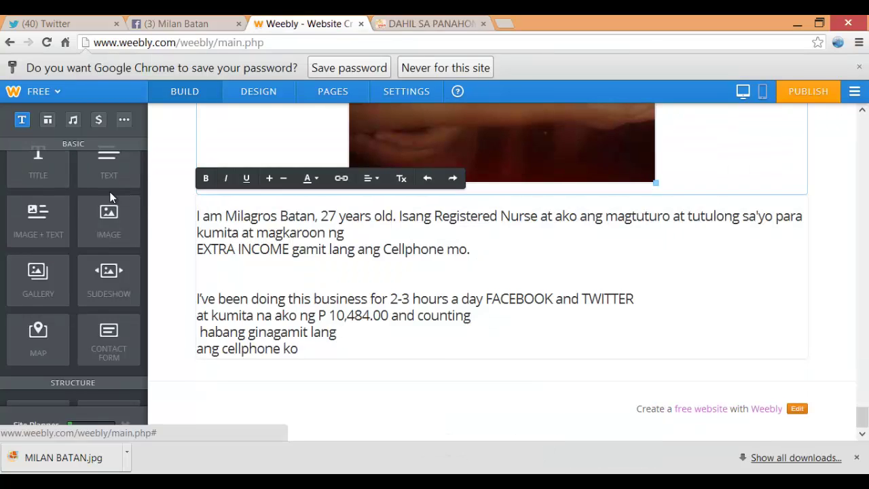
Add a text block with 'Para mas makilala mo pa ako, ADD mo ako FACEBOOK' and the profile link
left_click_drag(38, 170, 264, 401)
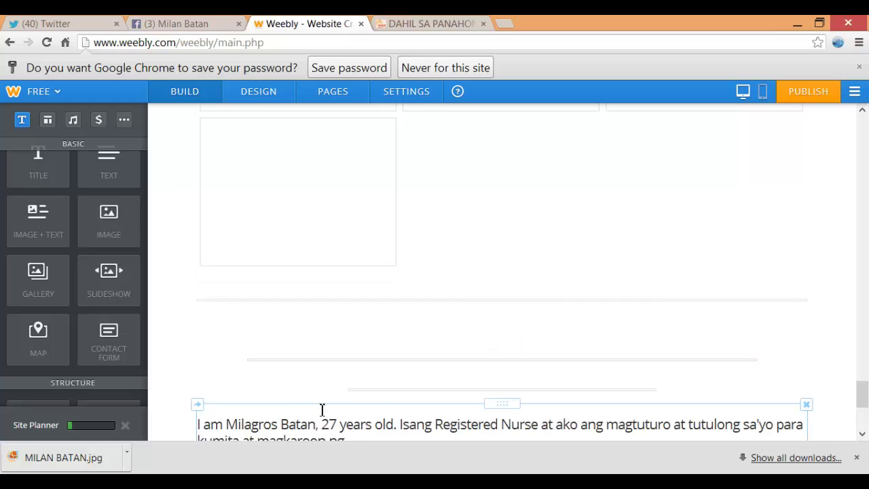
scroll(240, 350, "up", 10)
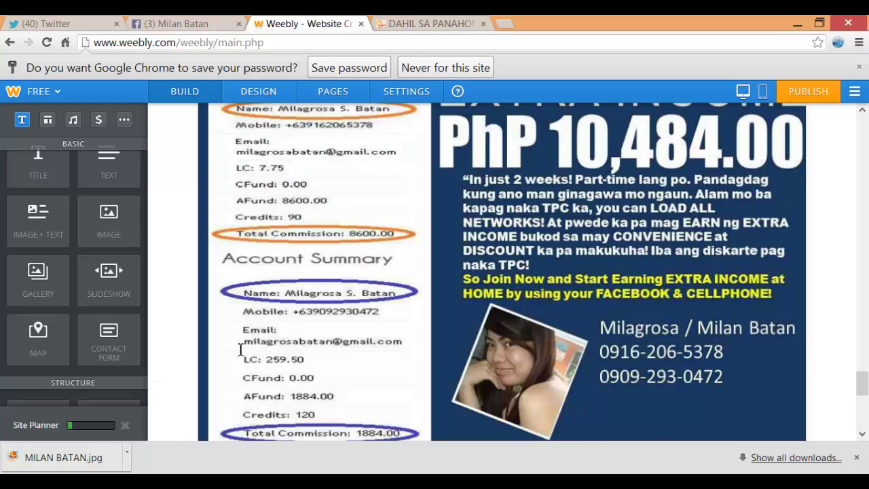
left_click(241, 353)
left_click_drag(864, 339, 861, 409)
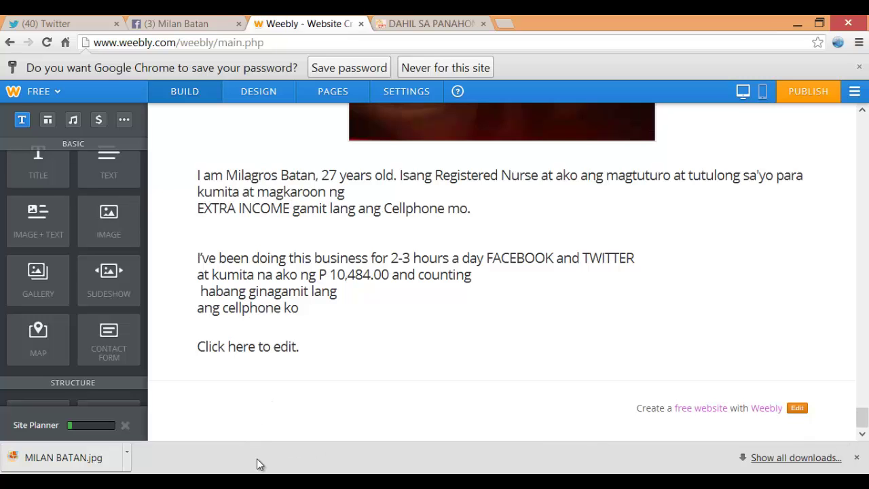
left_click(253, 408)
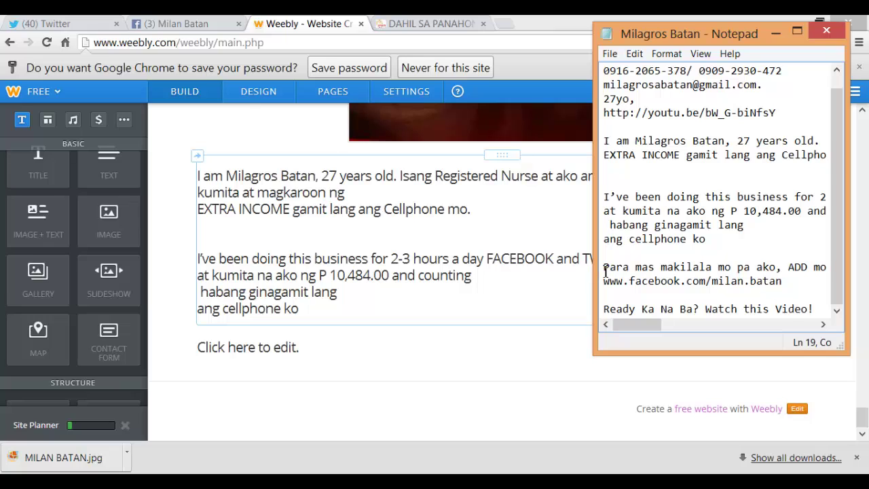
left_click_drag(604, 269, 812, 286)
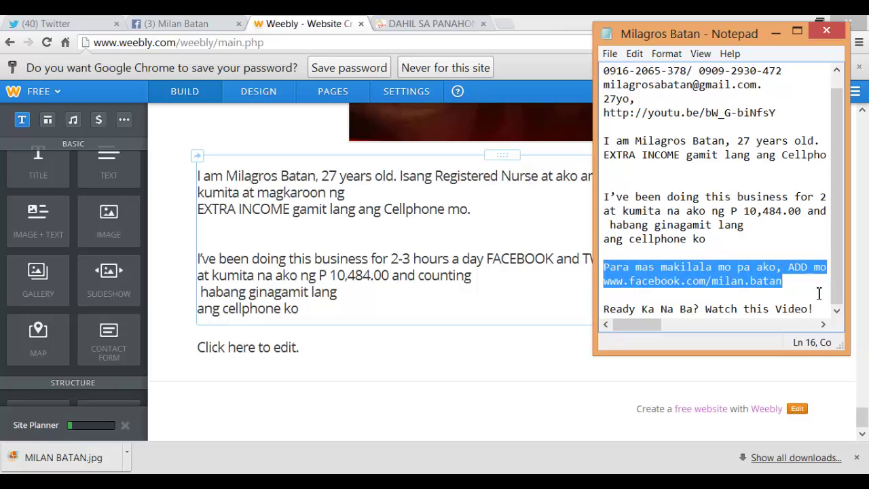
left_click(247, 350)
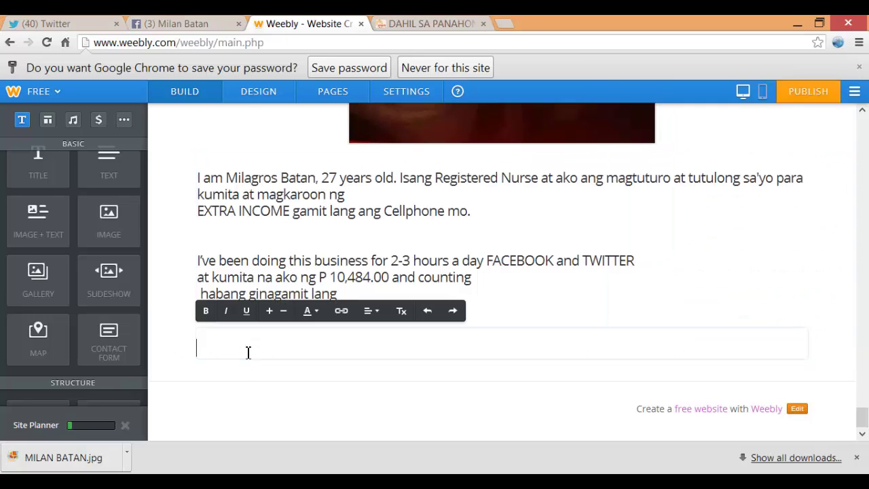
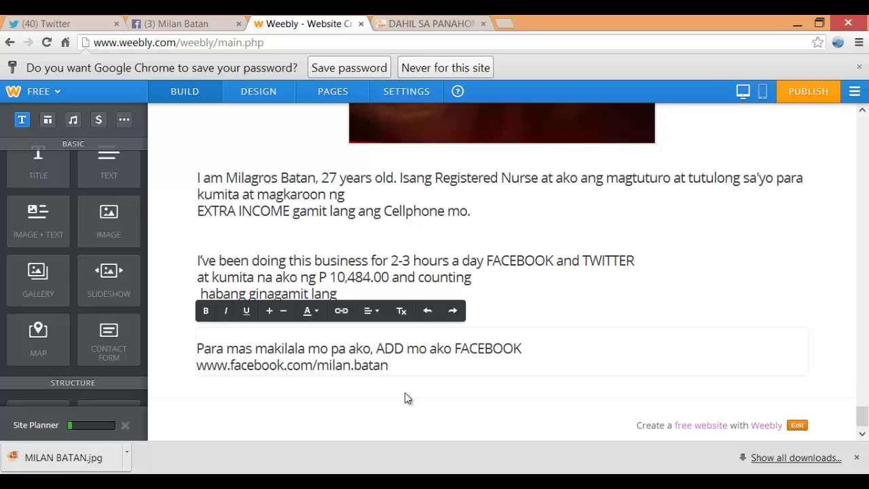
left_click(395, 391)
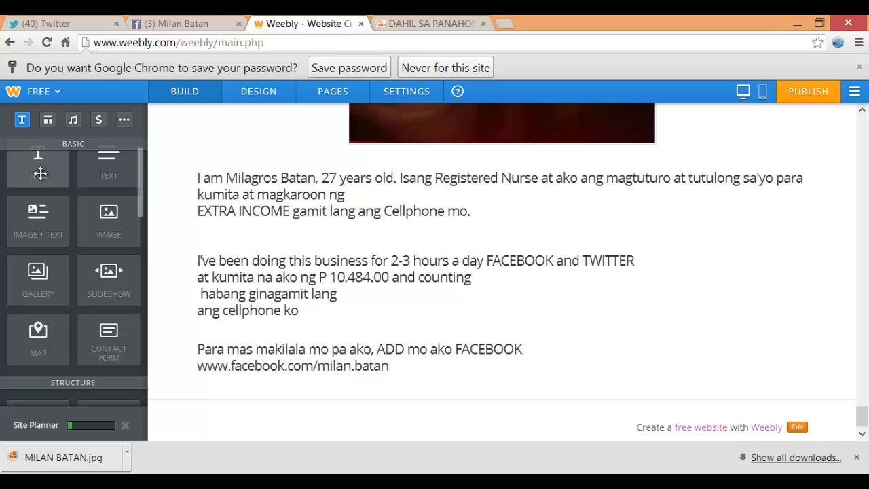
Add a title block reading 'Ready Ka Na Ba? Watch this Video!' below the Facebook text
left_click_drag(41, 173, 244, 384)
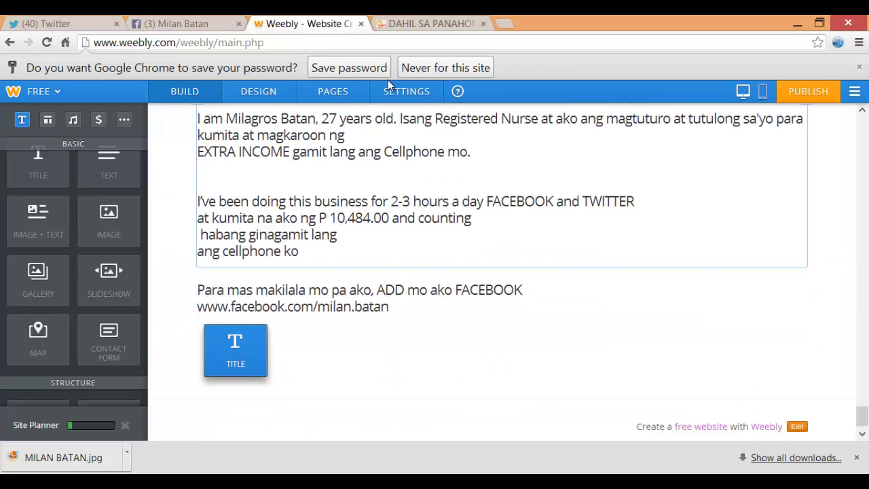
left_click(412, 25)
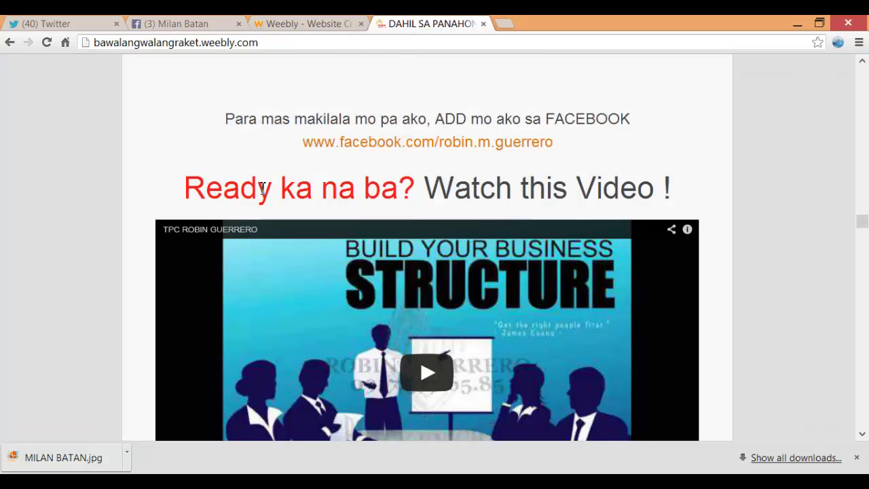
left_click(309, 23)
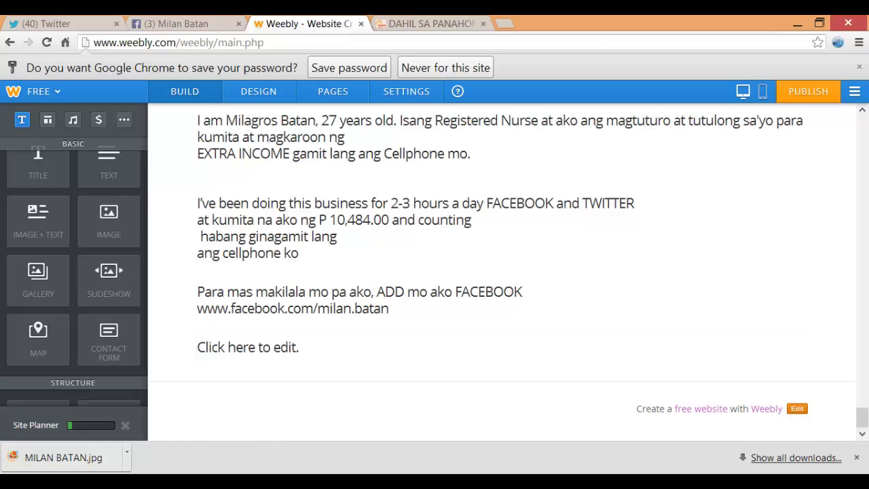
key("alt+Tab")
left_click(625, 306)
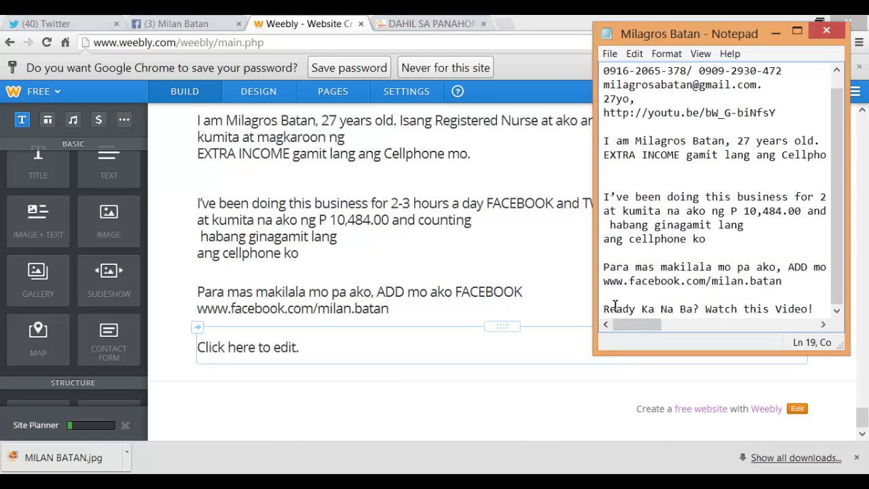
left_click_drag(608, 310, 845, 314)
key("ctrl+c")
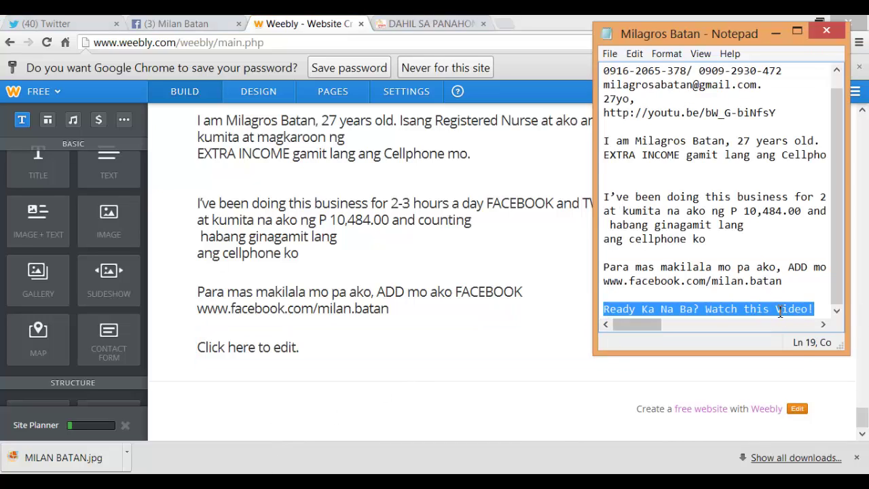
left_click(234, 348)
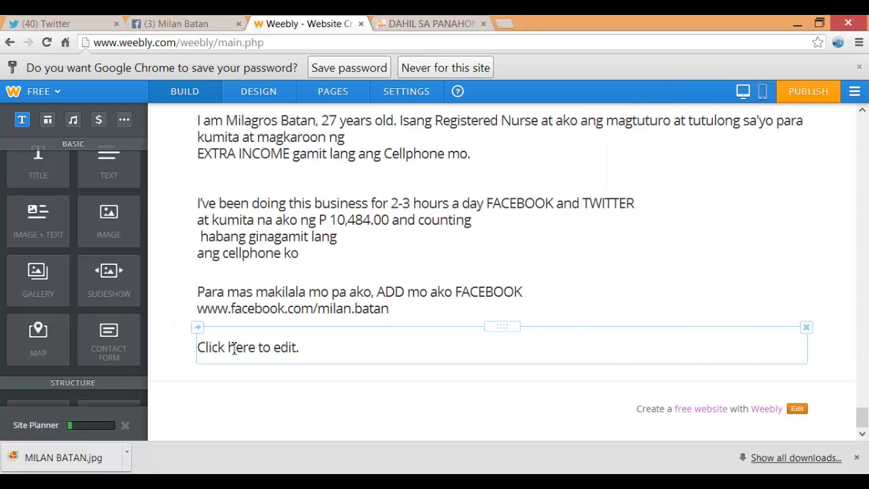
key("ctrl+v")
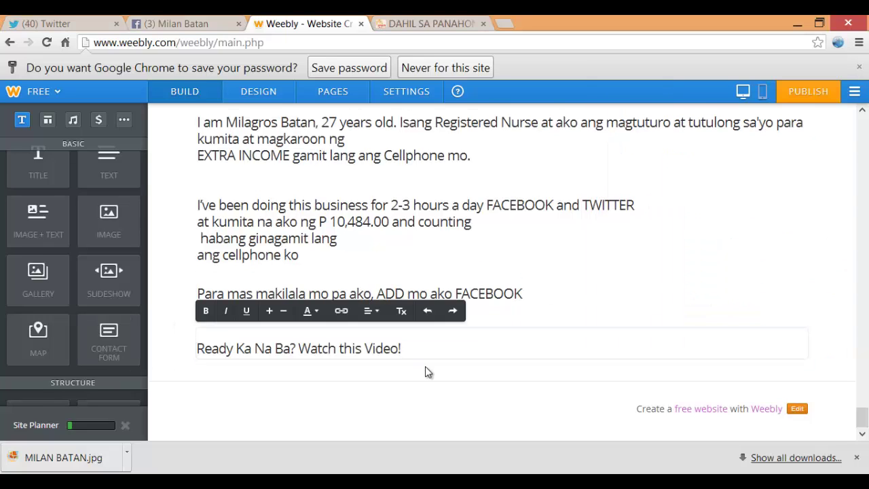
left_click(428, 24)
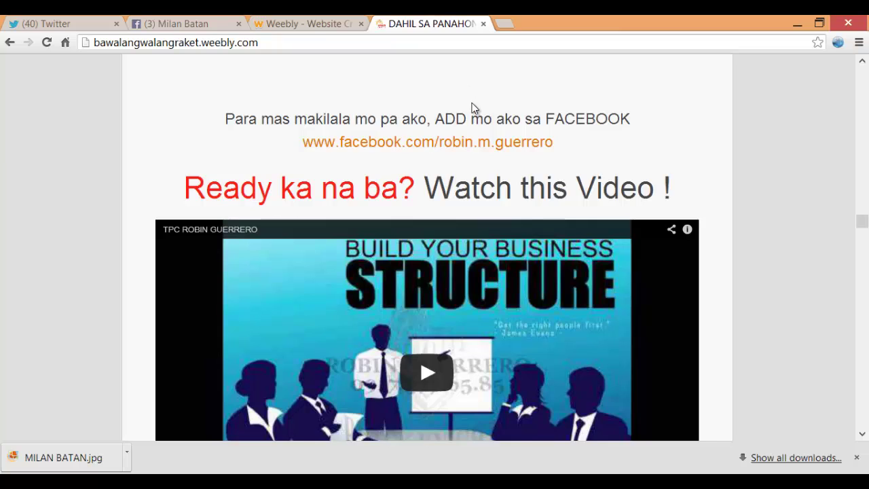
scroll(473, 109, "down", 2)
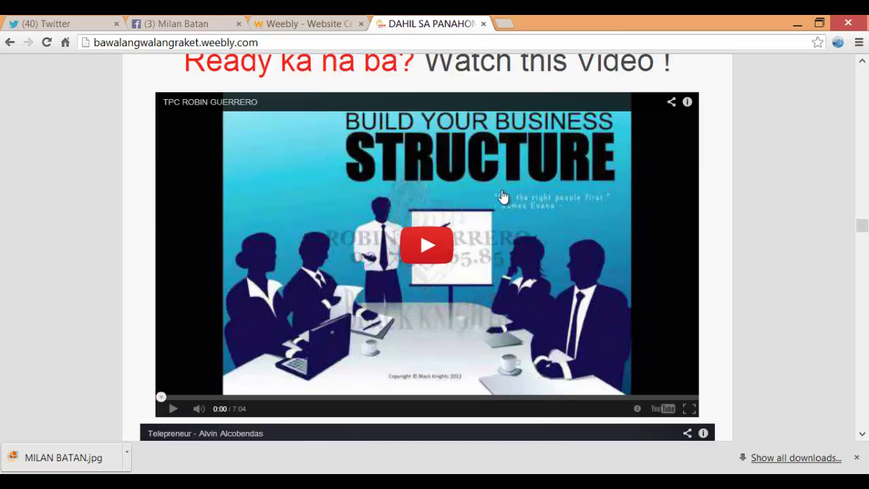
left_click(298, 23)
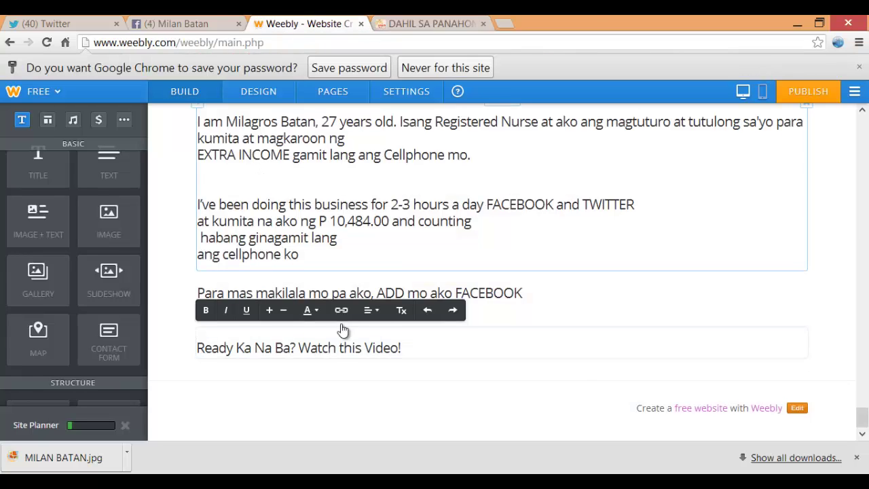
Place a YouTube video element below the Ready line
left_click(304, 380)
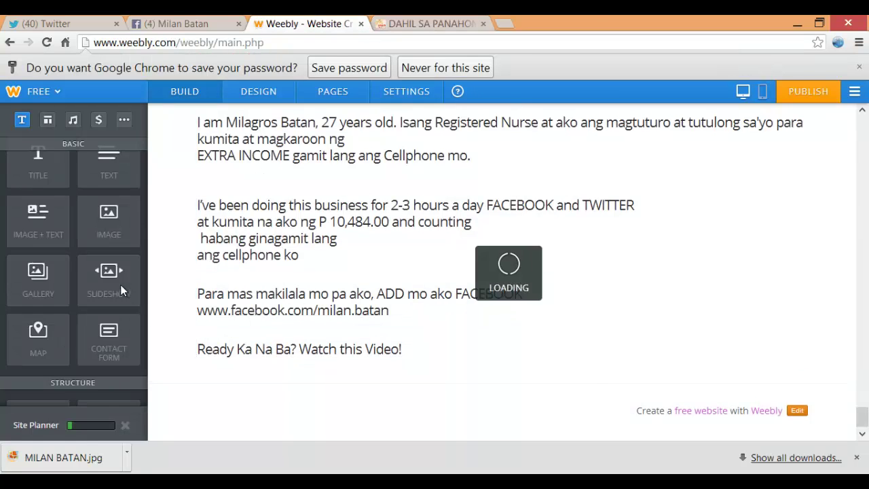
scroll(112, 218, "down", 1)
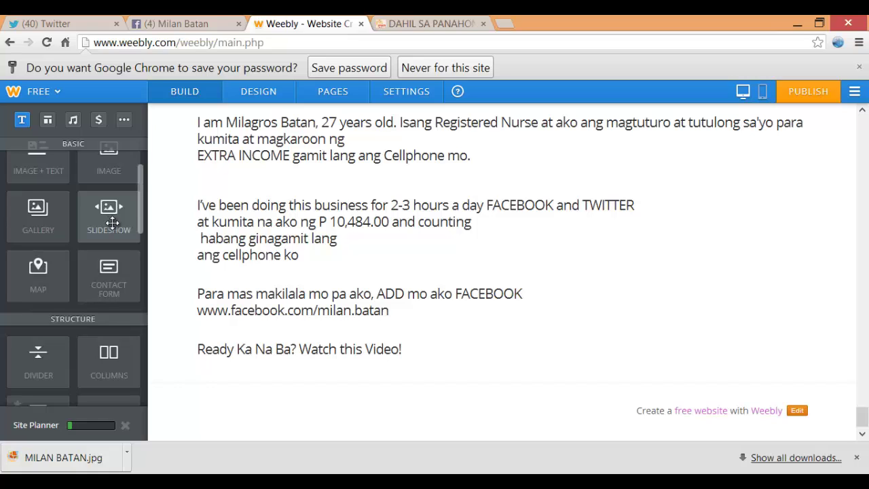
scroll(114, 222, "down", 3)
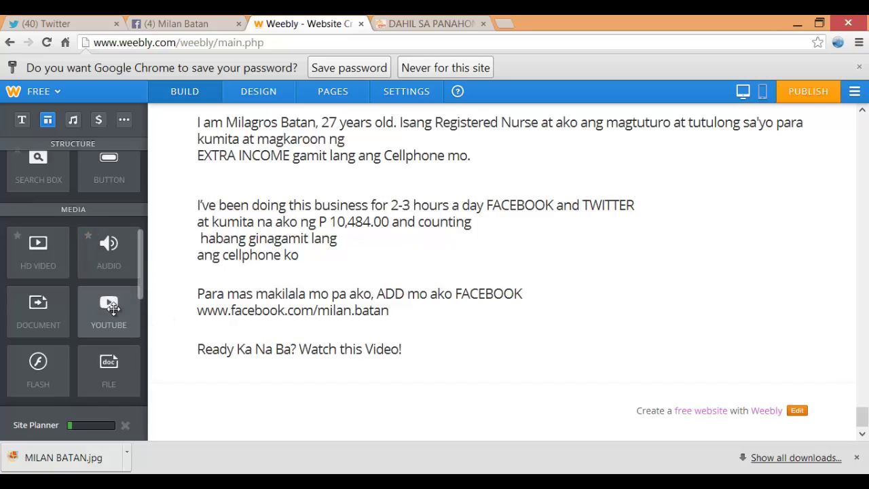
left_click_drag(117, 309, 338, 397)
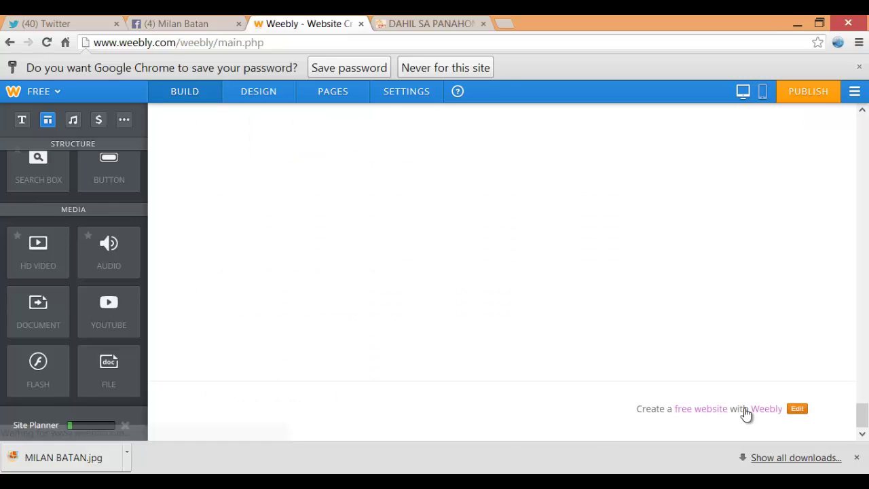
left_click_drag(862, 351, 862, 418)
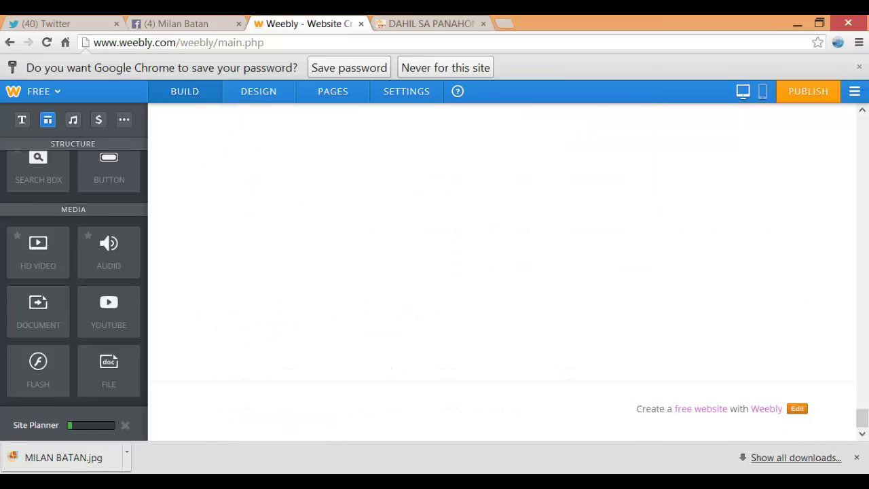
mouse_move(862, 415)
left_mouse_down()
mouse_move(867, 407)
mouse_move(868, 417)
left_mouse_up()
left_click(386, 471)
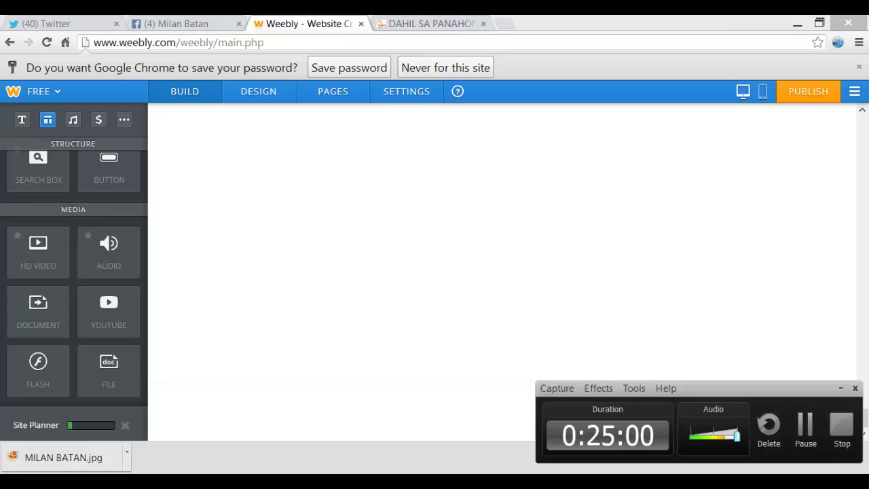
left_click(840, 388)
scroll(664, 303, "up", 2)
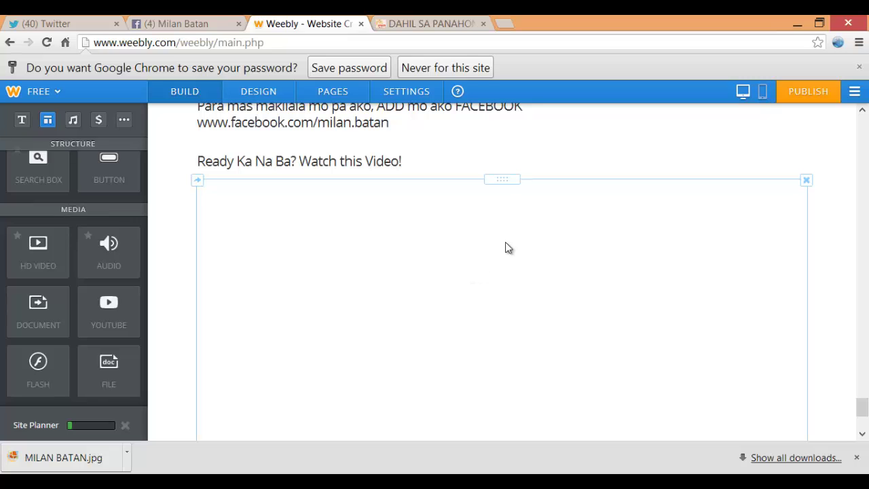
scroll(852, 274, "down", 1)
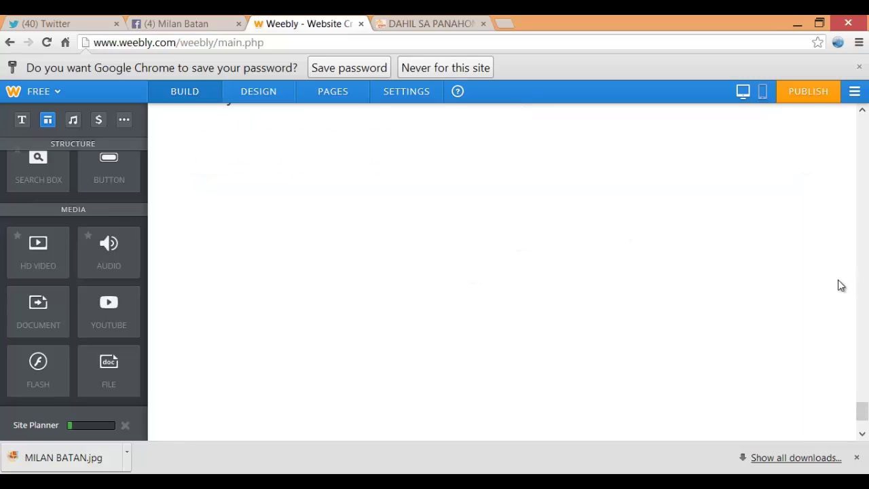
scroll(754, 308, "up", 1)
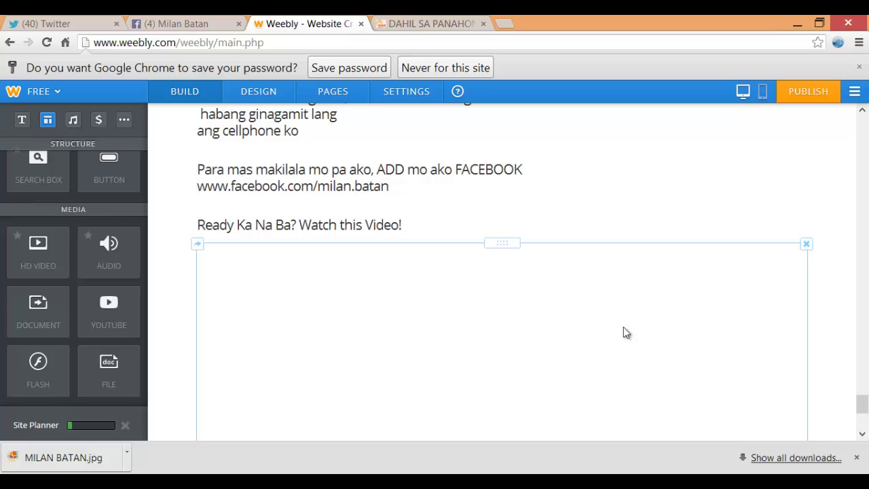
Paste the YouTube link from the notes into the video URL so the 6:53 video loads
left_click(480, 342)
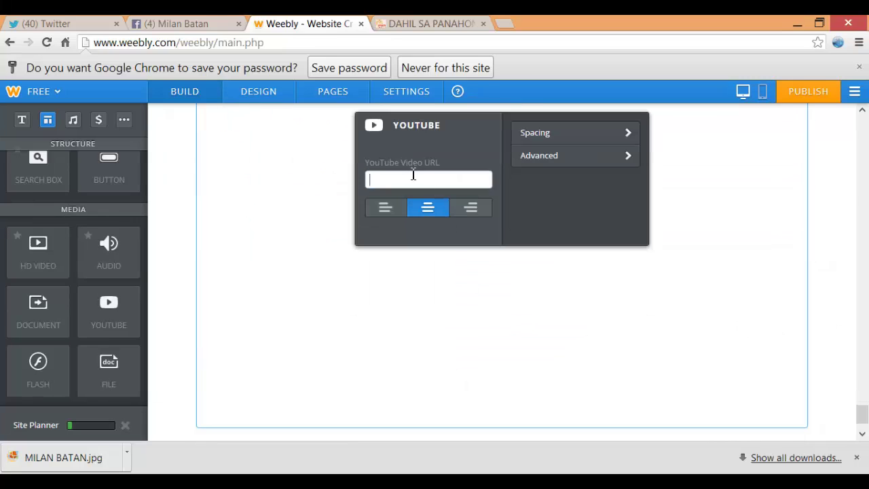
left_click(419, 181)
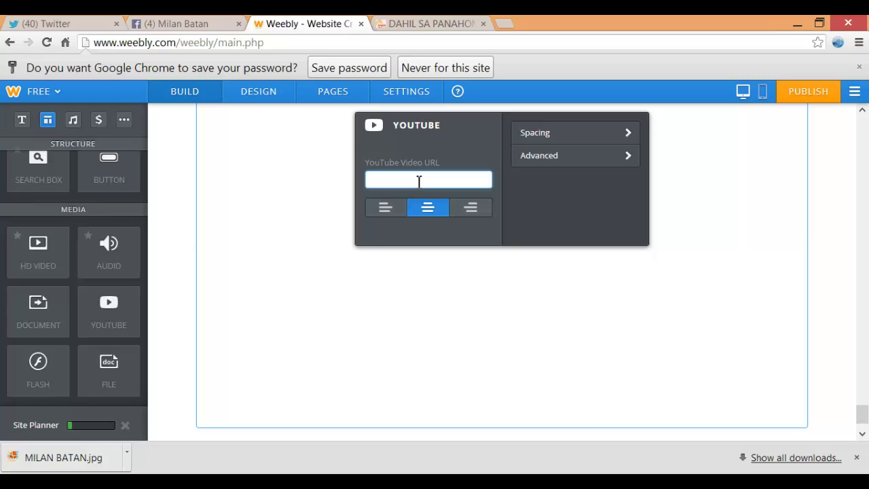
left_click(263, 481)
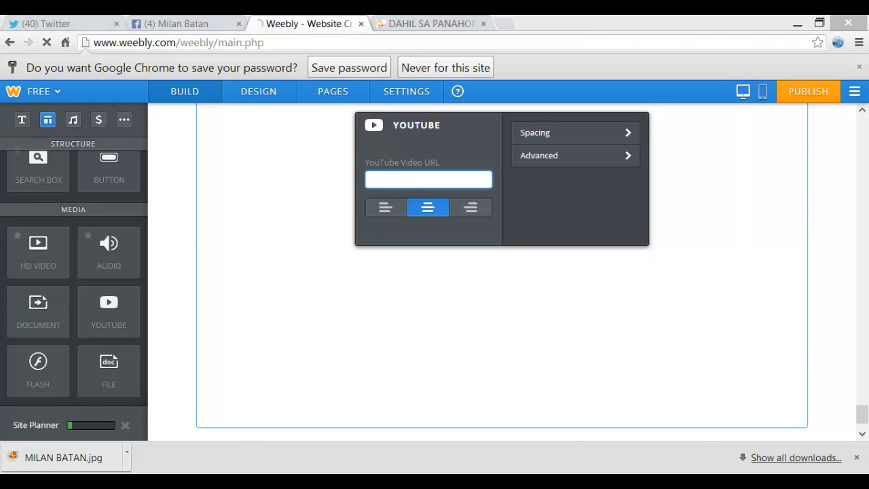
left_click_drag(604, 116, 741, 129)
key("ctrl+c")
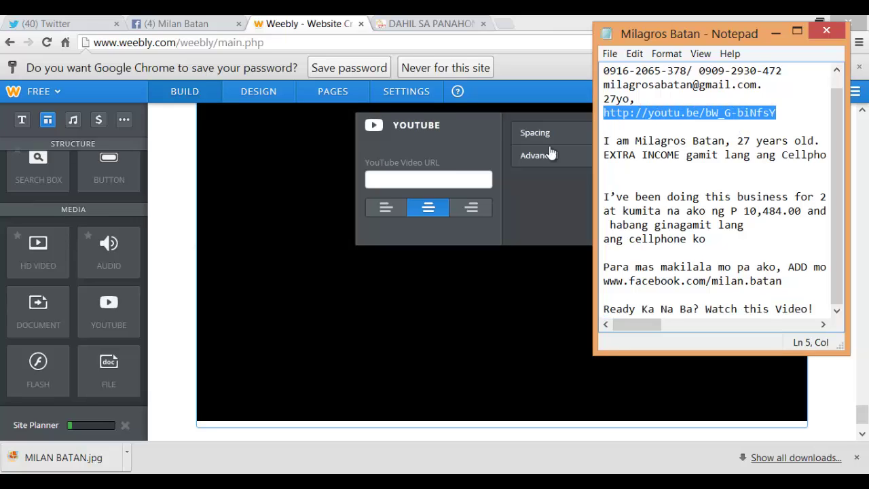
left_click(426, 177)
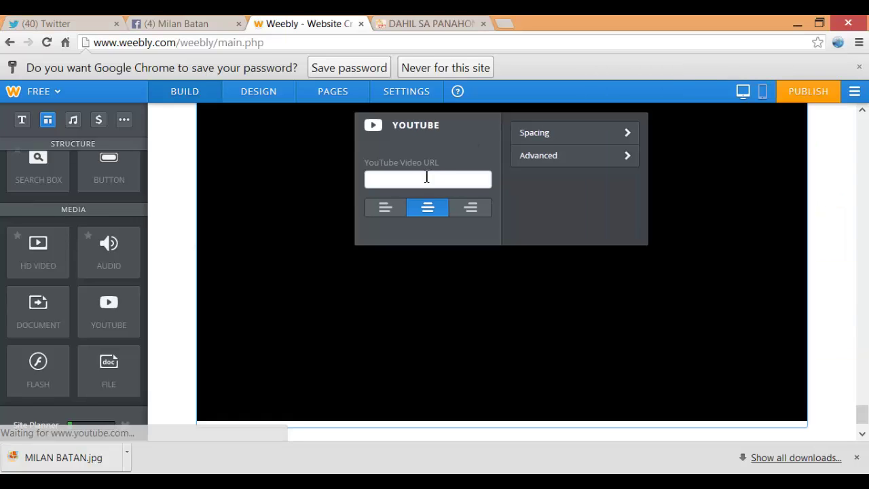
left_click(419, 180)
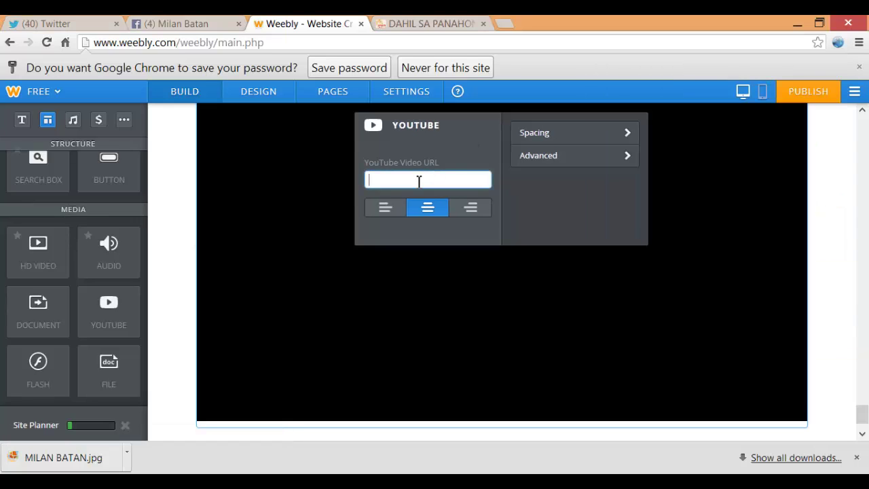
key("ctrl+v")
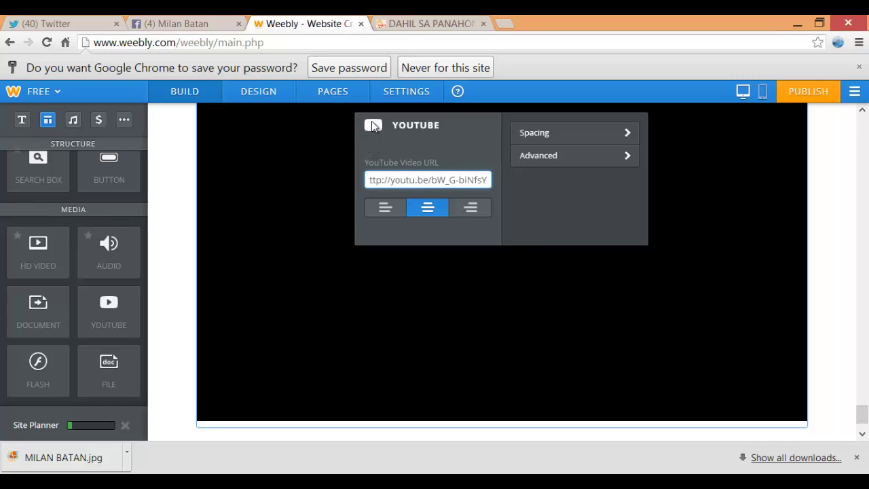
left_click(374, 124)
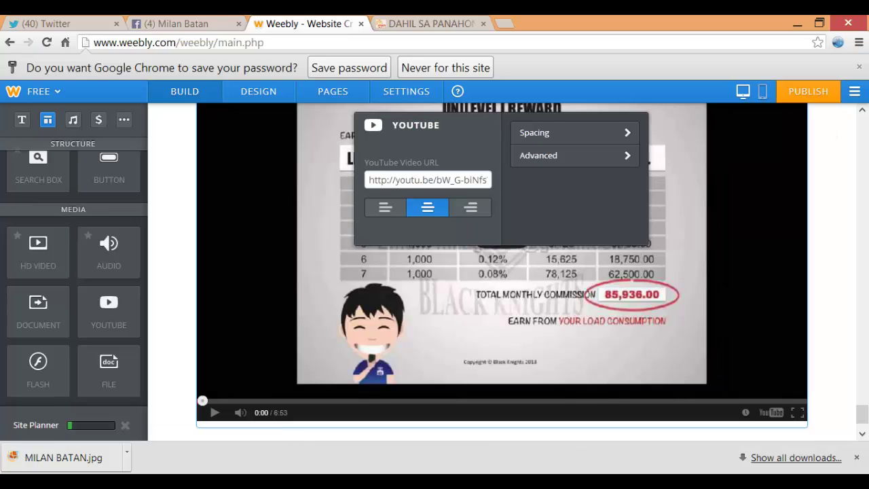
left_click(851, 169)
scroll(826, 226, "down", 1)
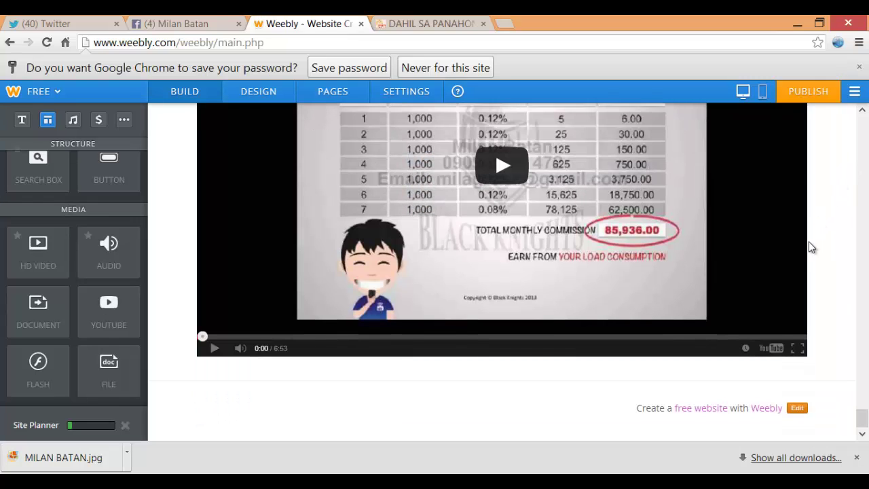
left_click(426, 23)
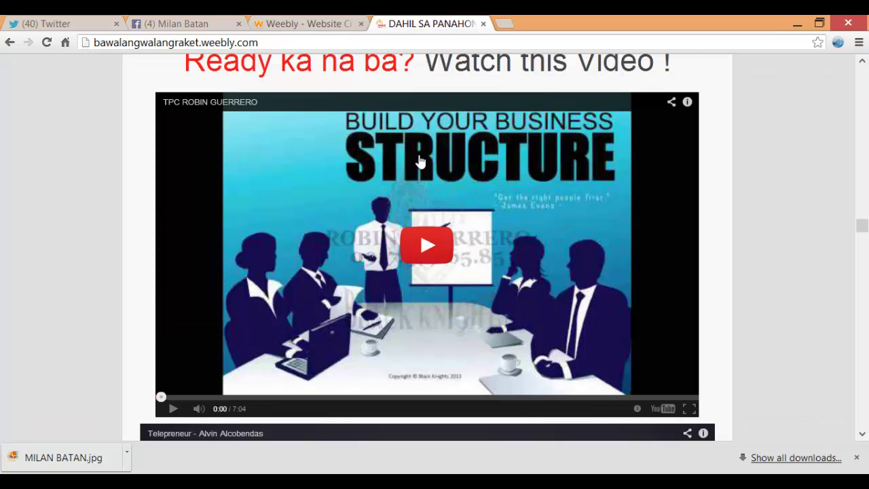
Scroll the reference site through its second video and 'There's NO Magic In What We Do' section, then return to Weebly
scroll(428, 159, "down", 4)
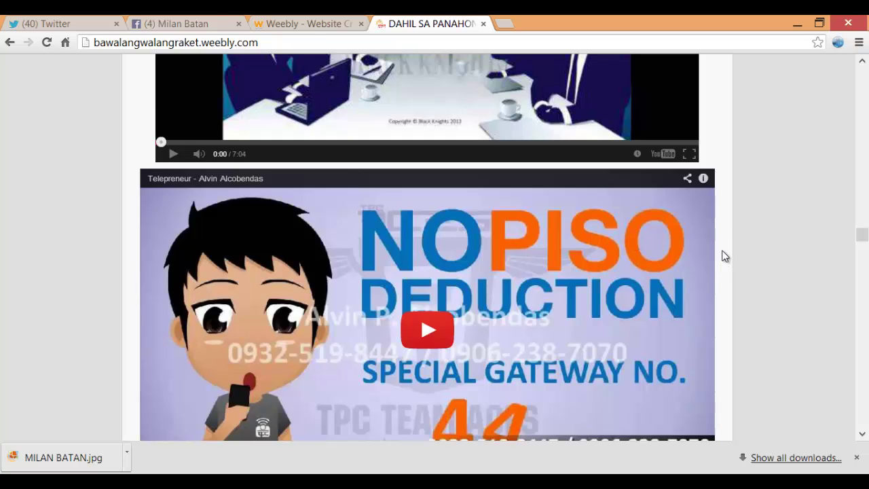
scroll(724, 262, "down", 1)
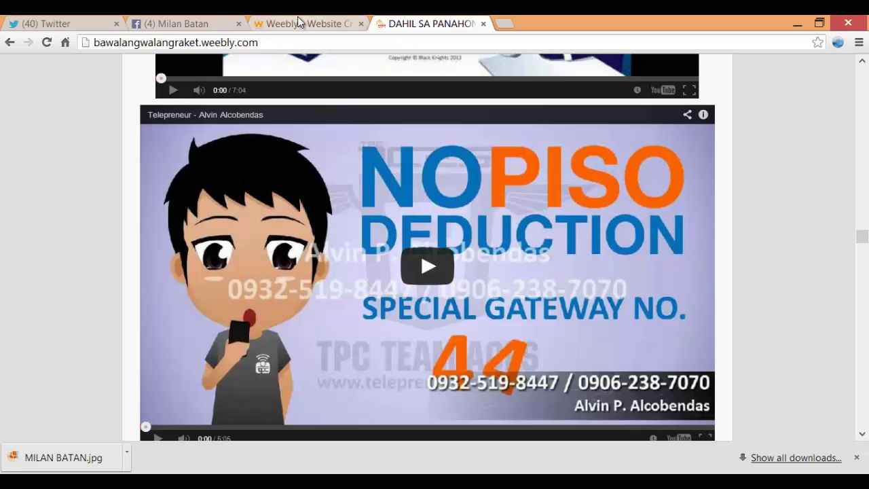
scroll(336, 138, "down", 5)
scroll(336, 136, "up", 3)
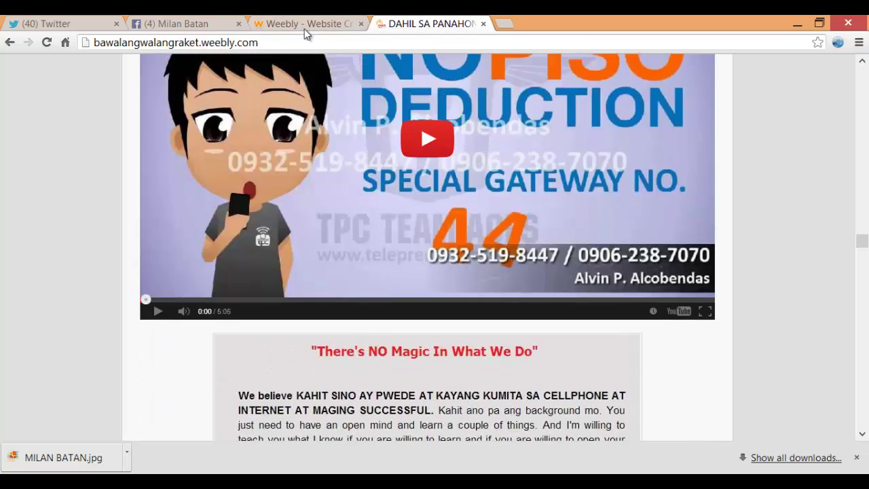
left_click(305, 26)
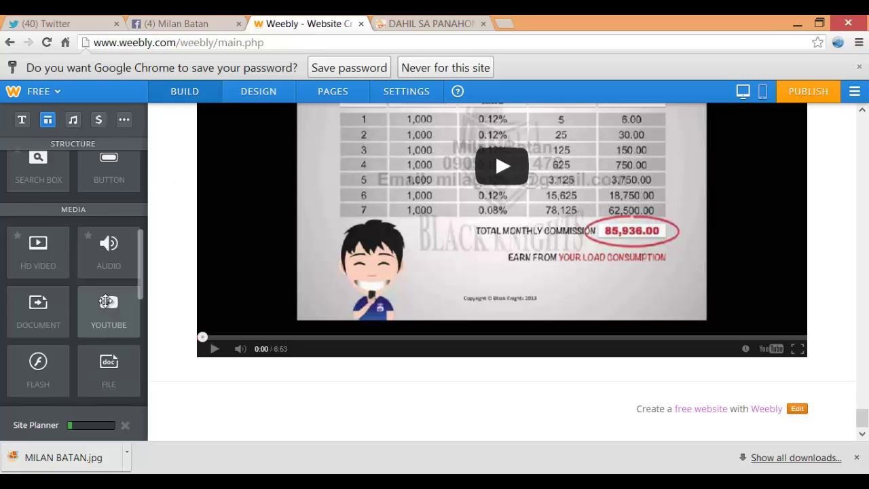
Place a second YouTube element below the existing video
left_click_drag(107, 319, 408, 408)
left_click_drag(93, 316, 469, 408)
left_click_drag(142, 315, 516, 387)
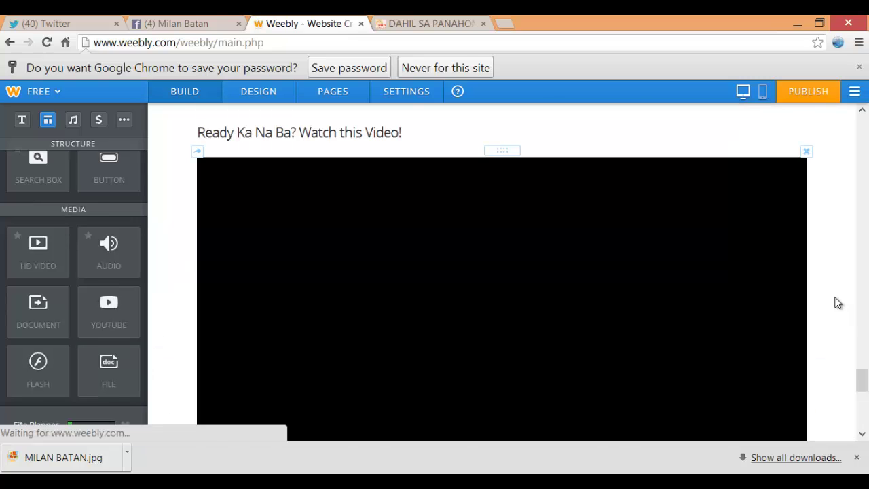
left_click_drag(863, 385, 865, 425)
scroll(865, 424, "down", 10)
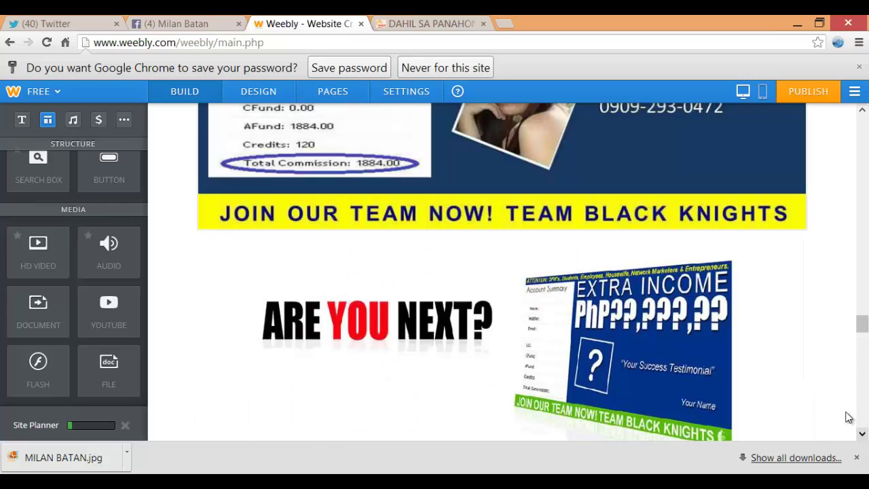
left_click_drag(862, 325, 862, 419)
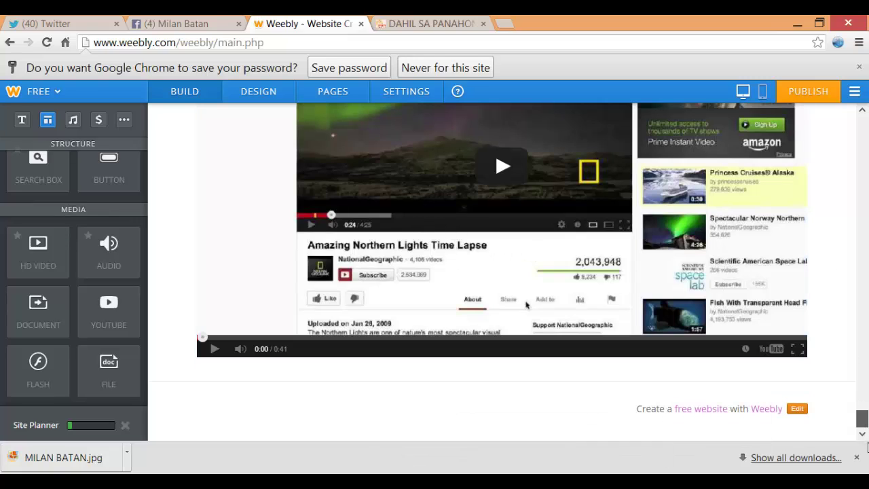
scroll(503, 298, "up", 2)
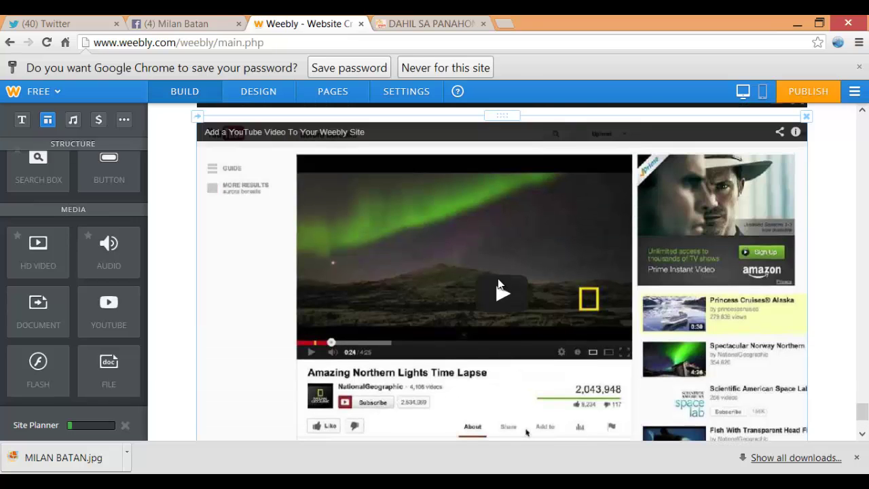
Paste the Telepreneur youtu.be link so the 5:05 video replaces the placeholder
left_click(526, 432)
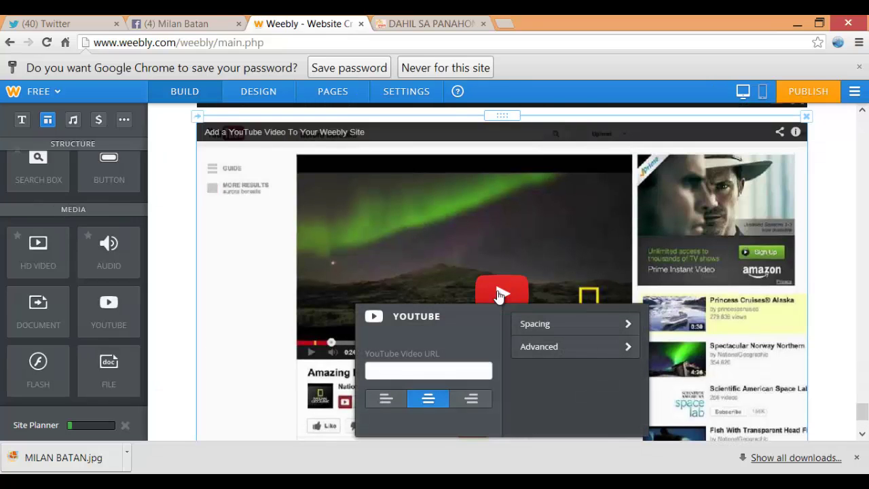
left_click(378, 370)
type("http://youtu.be/79SwX3p-O34")
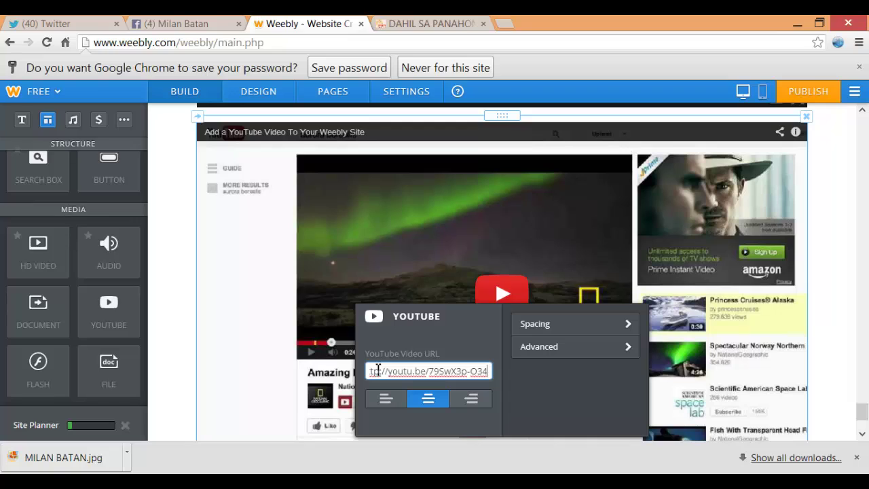
left_click(375, 318)
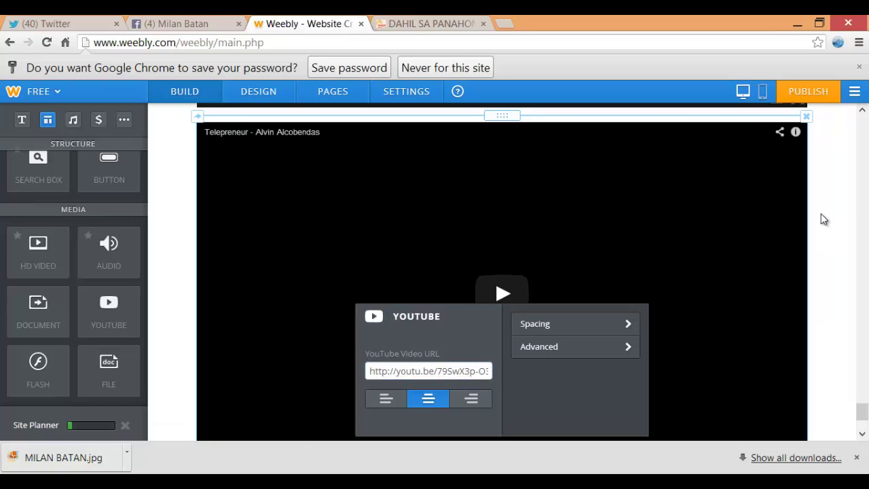
left_click(837, 233)
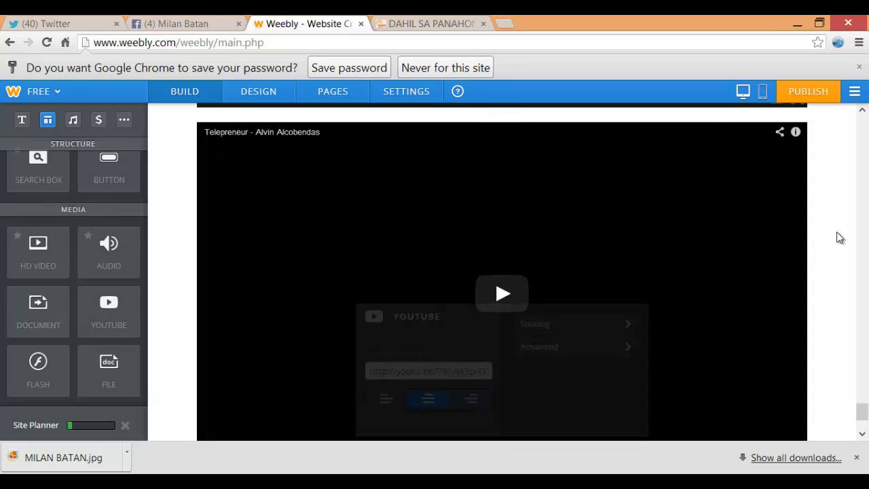
scroll(601, 275, "down", 2)
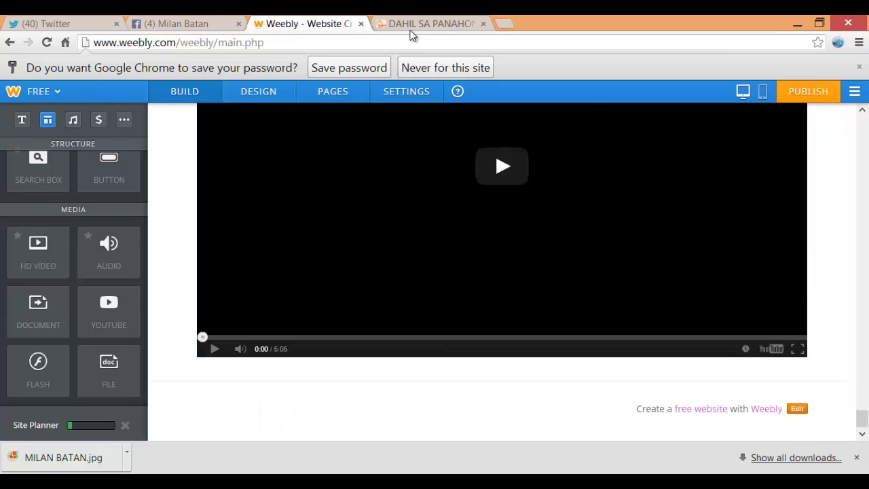
Compare with the reference site, then place an Image element below the Telepreneur video, retrying after the Oops! error
left_click(413, 26)
scroll(433, 190, "down", 2)
scroll(432, 185, "down", 3)
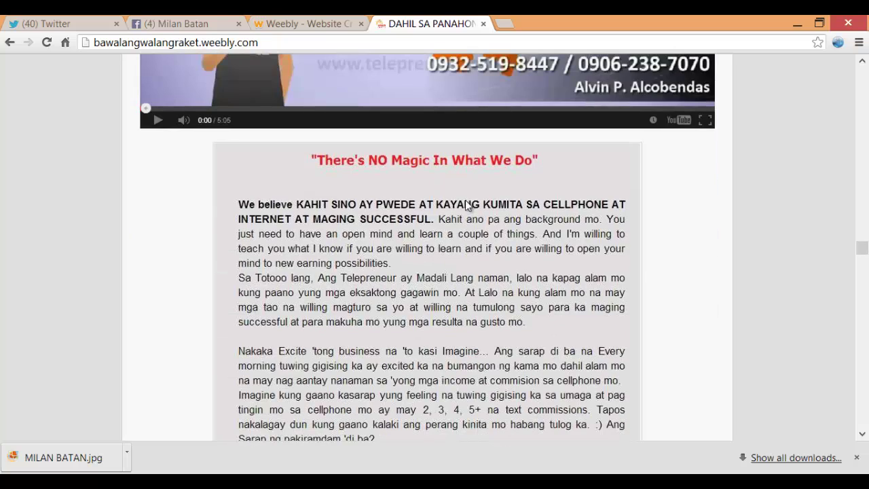
left_click(294, 21)
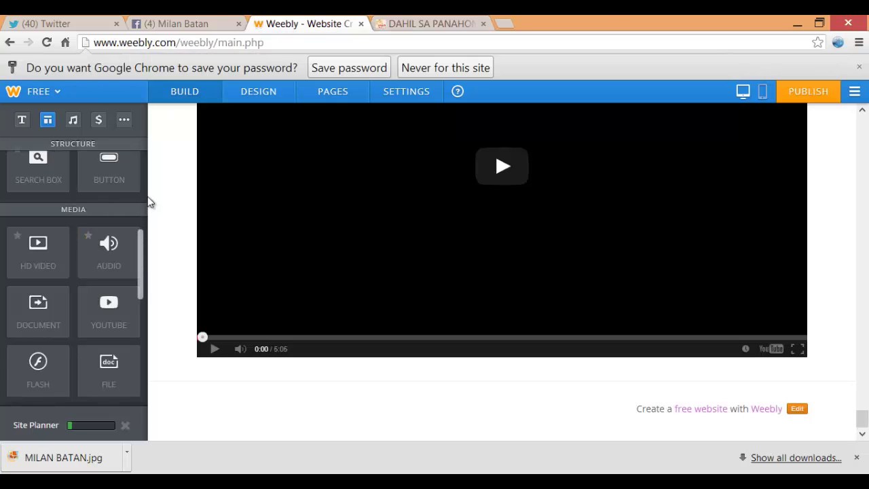
scroll(146, 202, "up", 5)
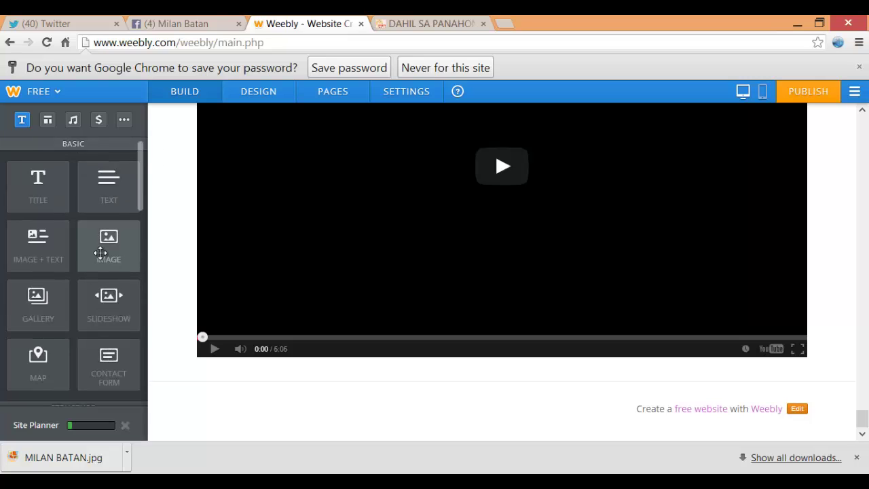
left_click_drag(100, 253, 383, 393)
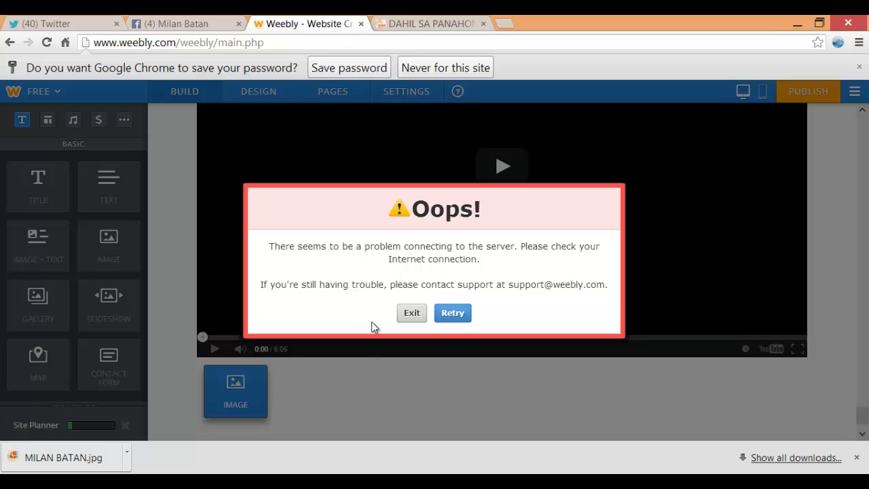
left_click(448, 314)
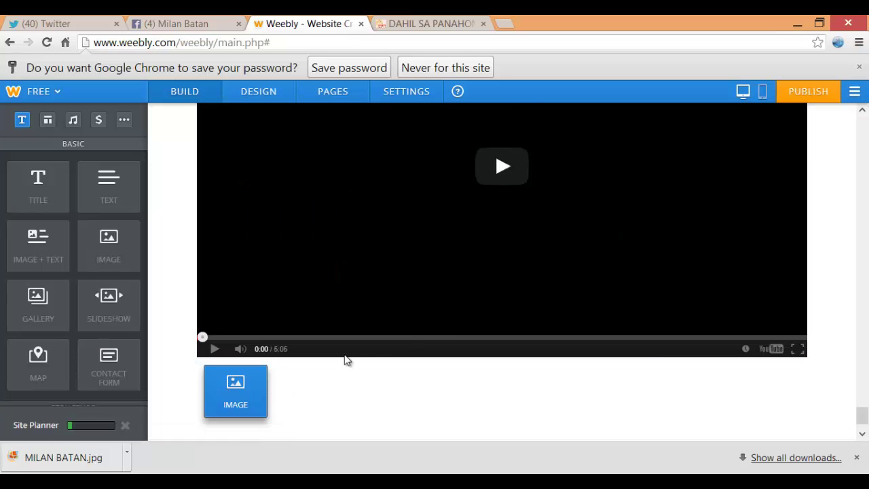
scroll(407, 357, "down", 1)
left_click(229, 337)
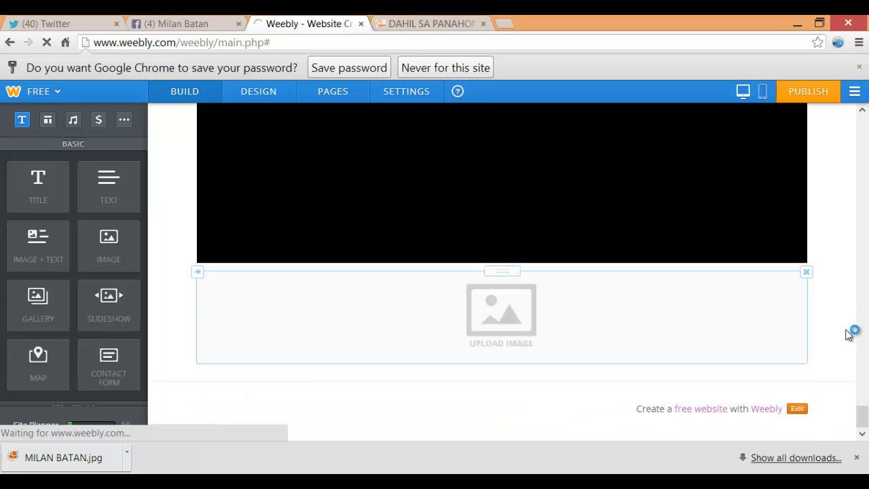
mouse_move(862, 418)
left_mouse_down()
mouse_move(864, 385)
mouse_move(862, 416)
left_mouse_up()
Browse to the WEEBLY FILES folder from the empty image block, then cancel the file dialog
left_click(505, 329)
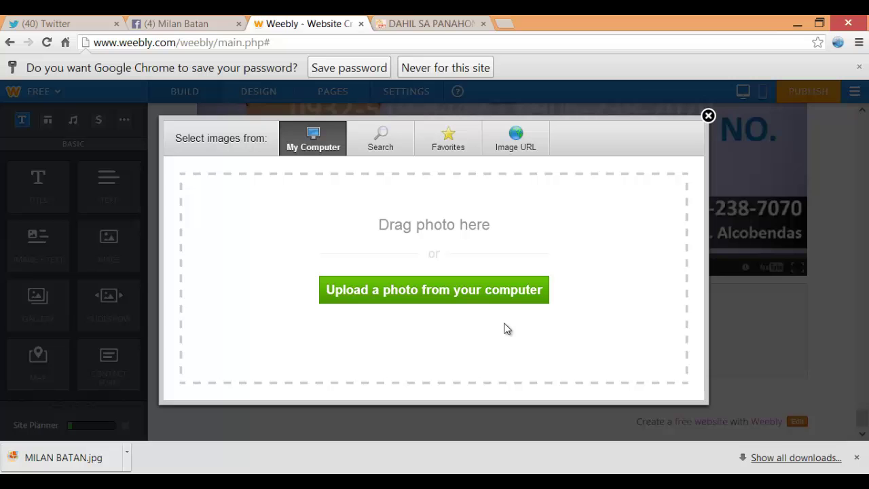
left_click(482, 284)
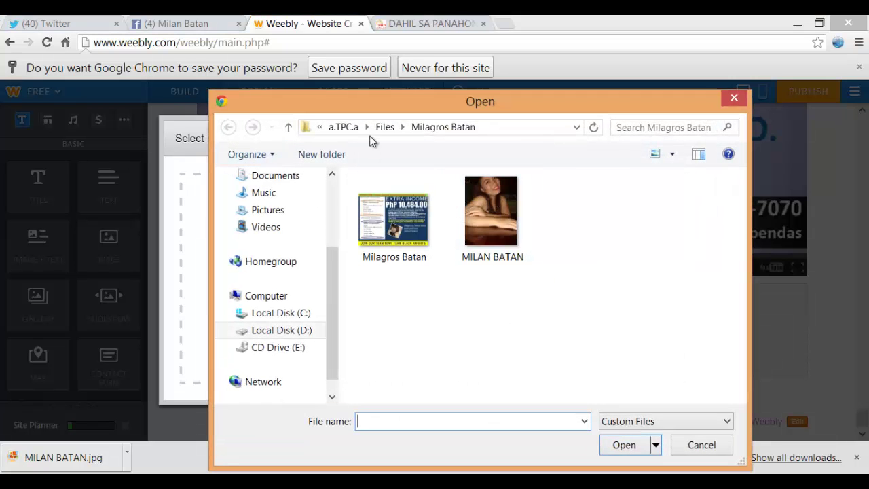
left_click(340, 128)
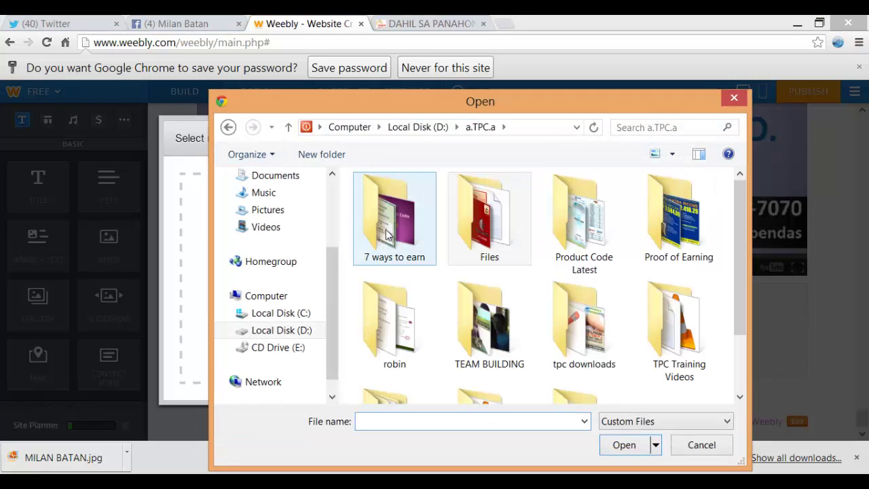
scroll(743, 332, "down", 2)
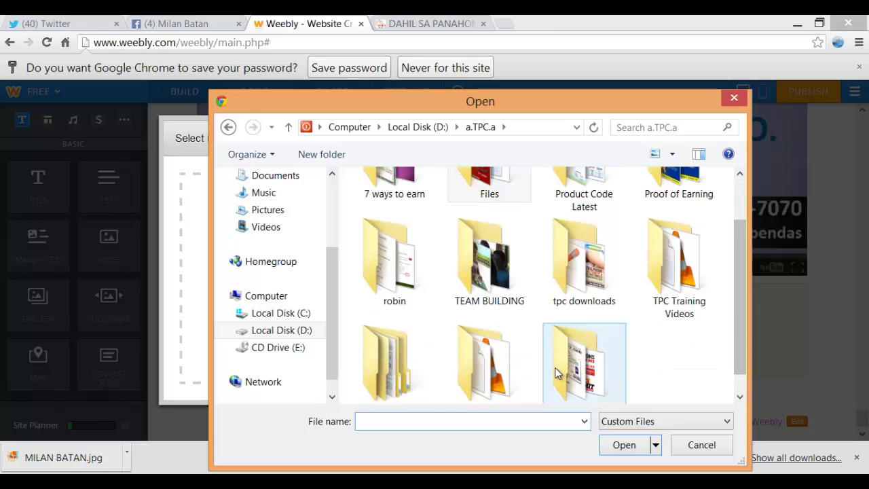
double_click(562, 372)
scroll(646, 265, "down", 6)
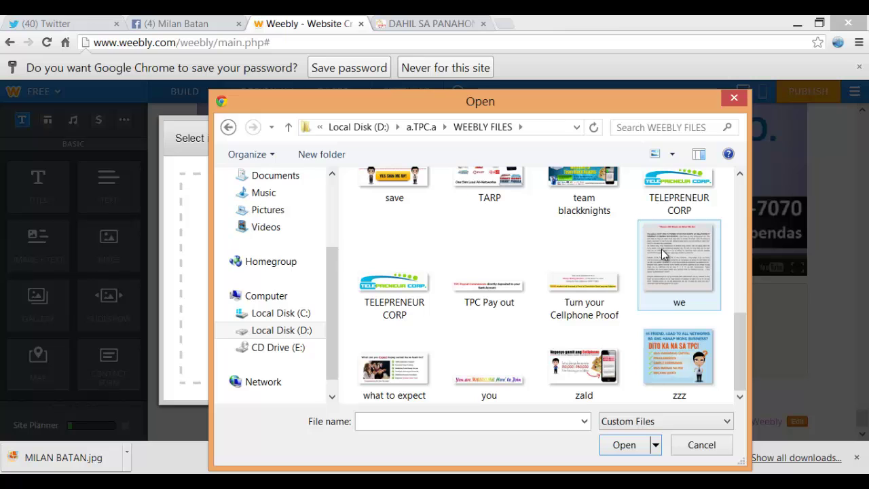
left_click(734, 100)
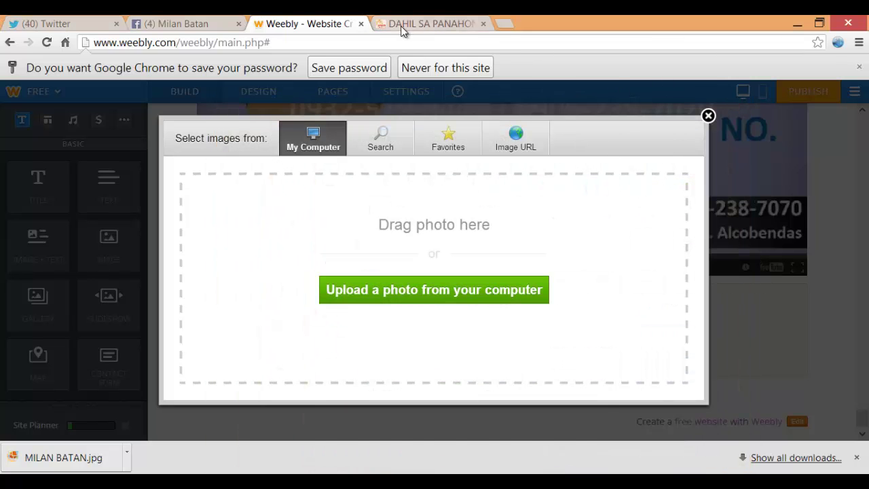
Upload the 'we' image ('There's NO Magic In What We Do') from WEEBLY FILES into the block
left_click(401, 26)
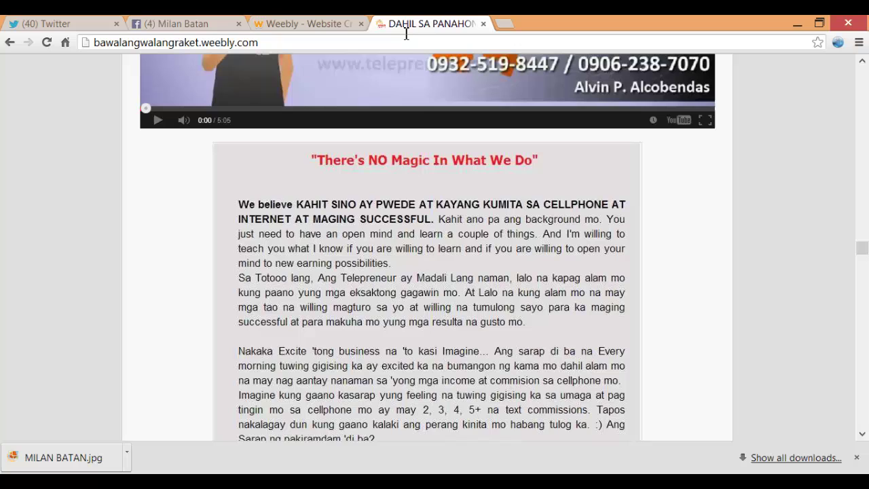
left_click(304, 23)
left_click(426, 286)
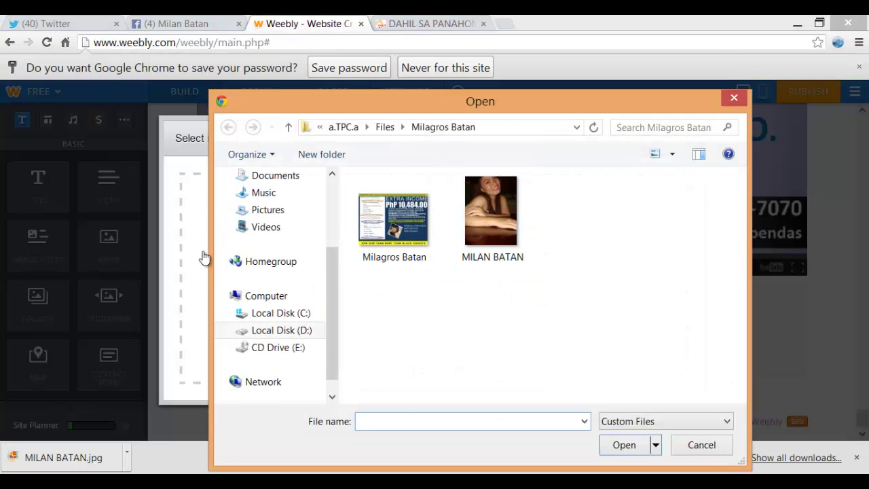
left_click(343, 127)
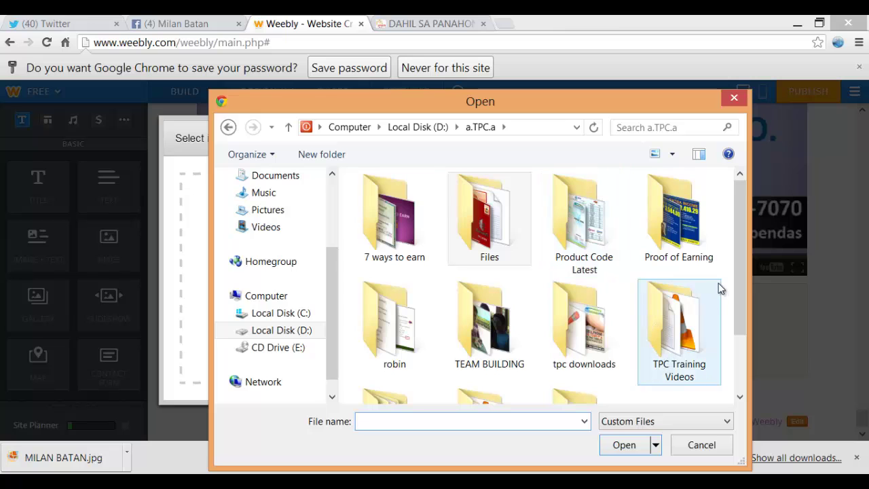
scroll(744, 316, "down", 2)
double_click(580, 338)
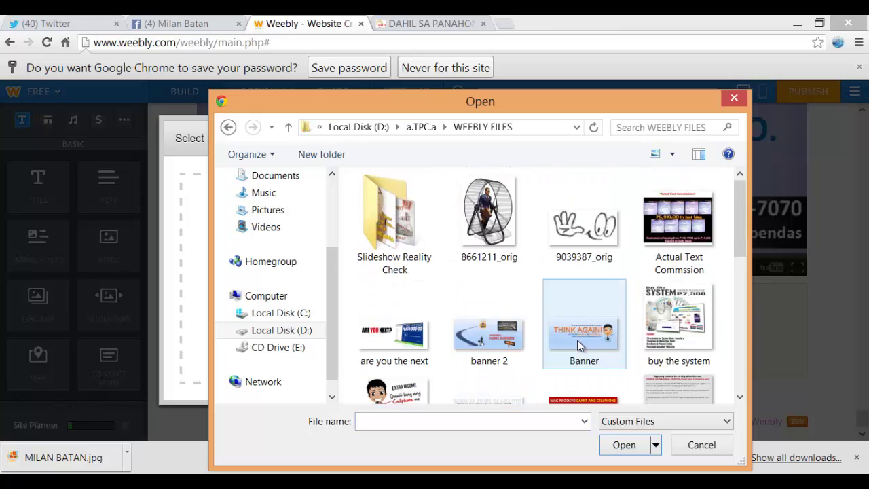
scroll(670, 308, "down", 2)
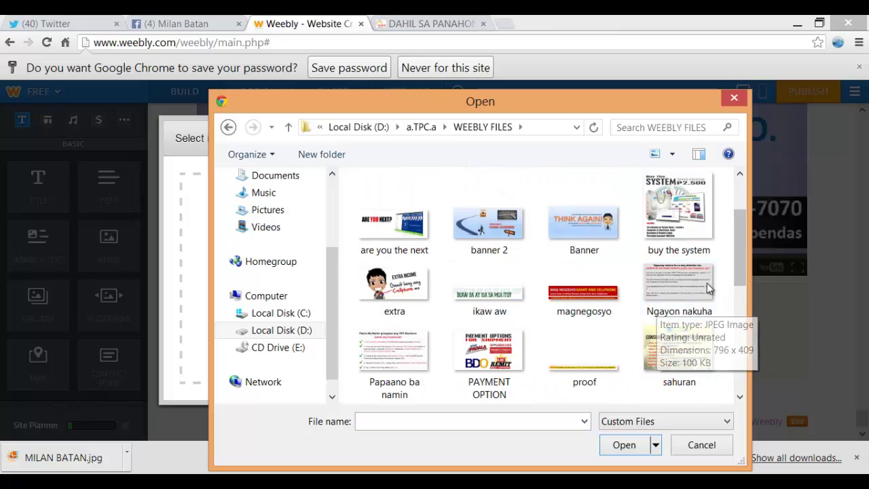
scroll(647, 280, "down", 2)
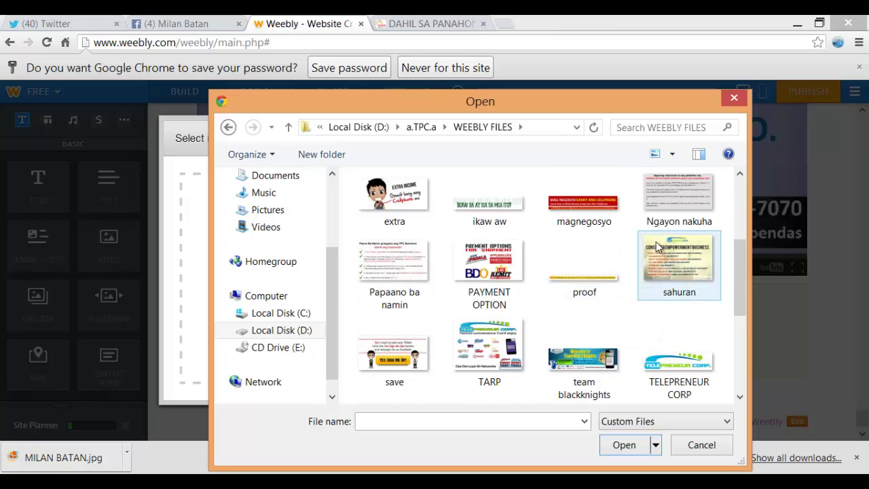
scroll(670, 244, "down", 3)
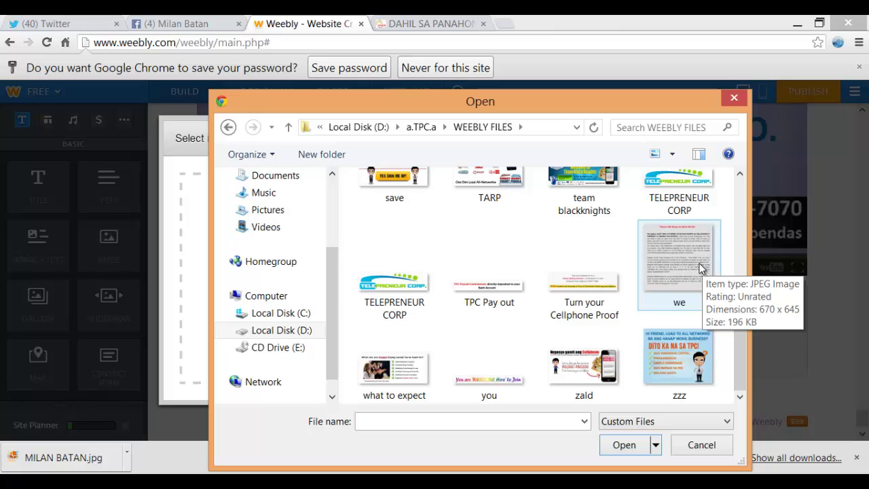
left_click(697, 271)
left_click(620, 445)
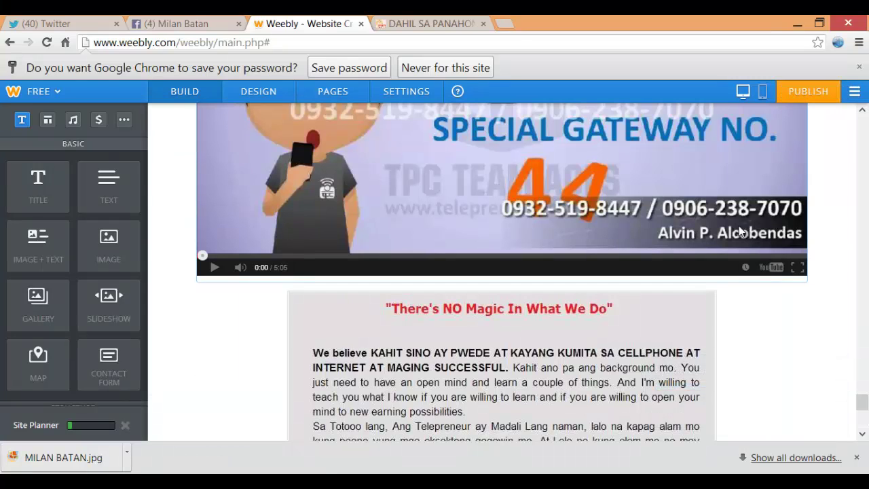
Compare the updated page with the reference site
scroll(774, 207, "down", 3)
left_click(464, 17)
scroll(547, 213, "down", 6)
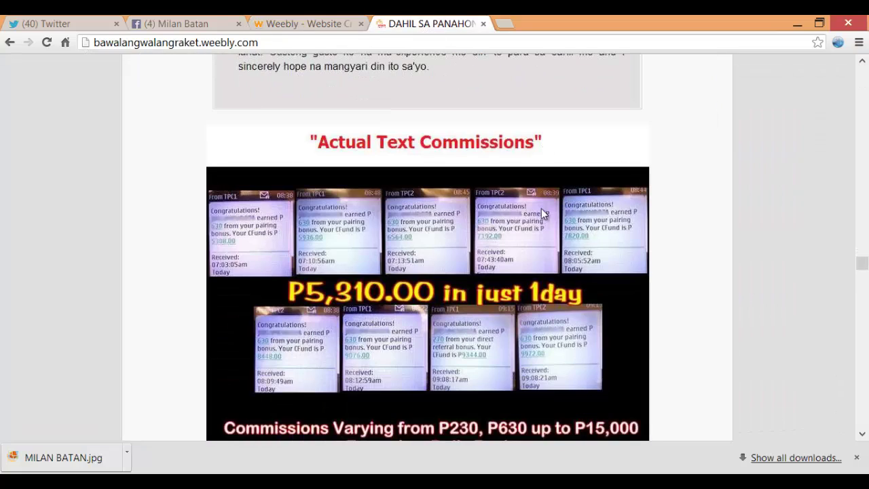
Add an Image element below the grey text block
left_click(287, 20)
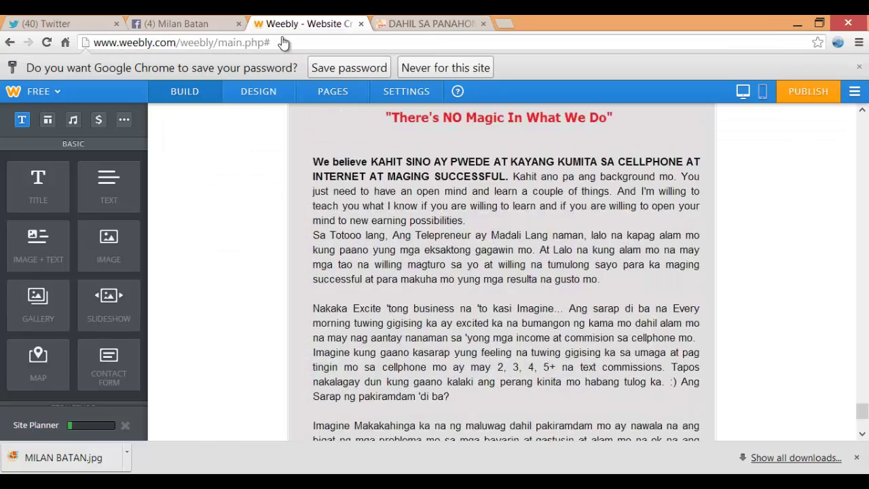
scroll(278, 231, "down", 2)
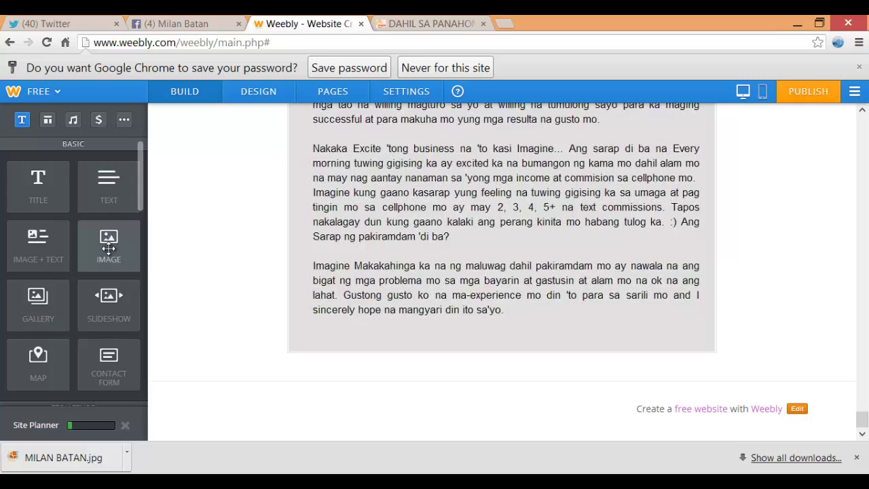
left_click_drag(108, 245, 497, 379)
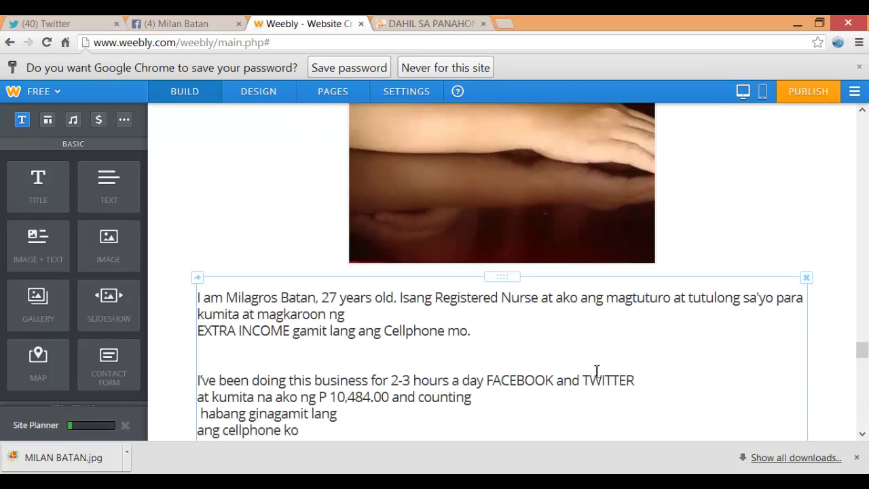
left_click_drag(862, 350, 864, 428)
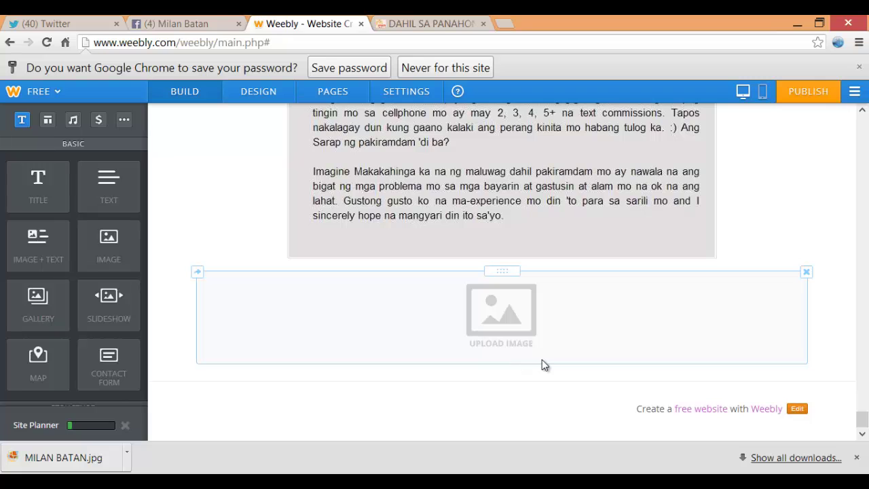
Upload the 'Actual Text Commssion' image into the new block and compare with the reference site
left_click(486, 322)
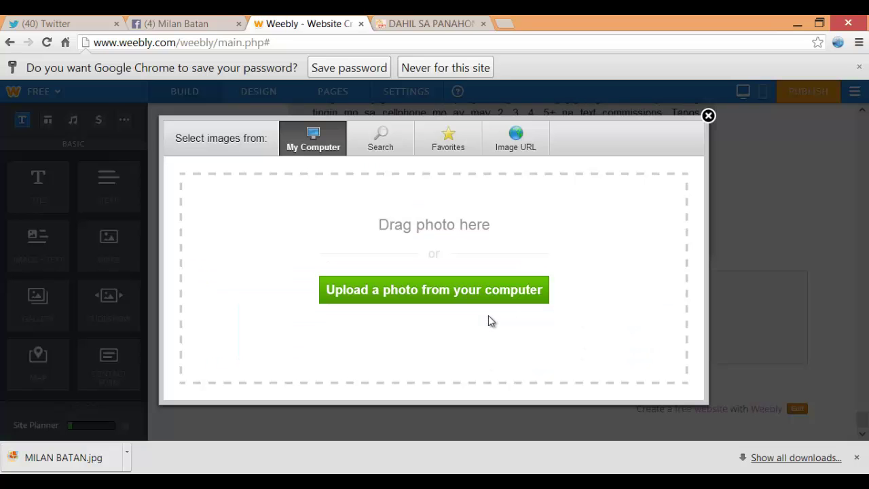
left_click(483, 290)
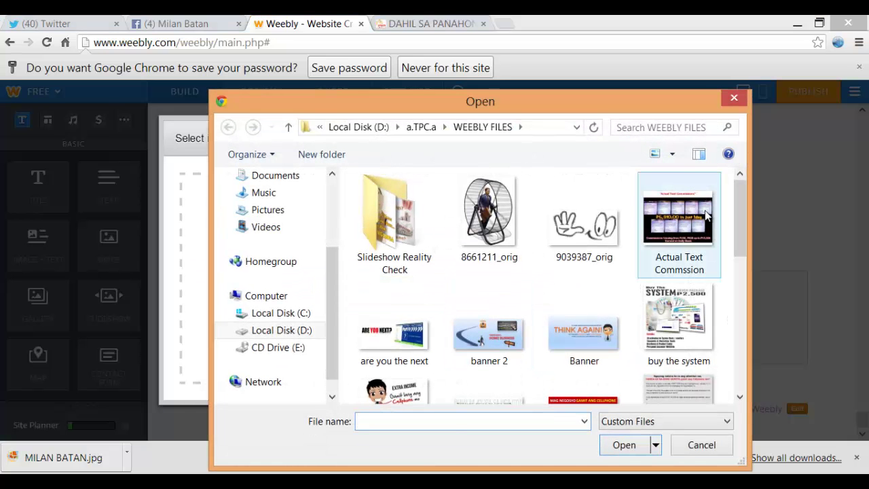
left_click(679, 224)
left_click(627, 446)
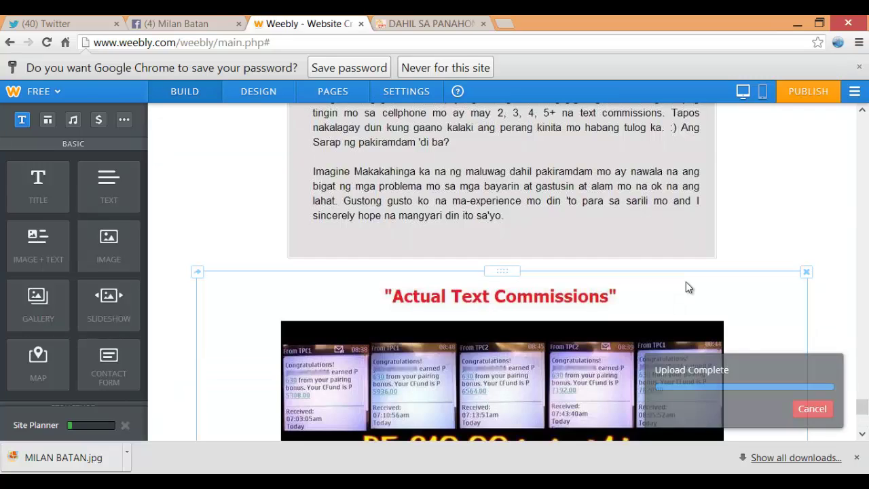
scroll(861, 408, "down", 5)
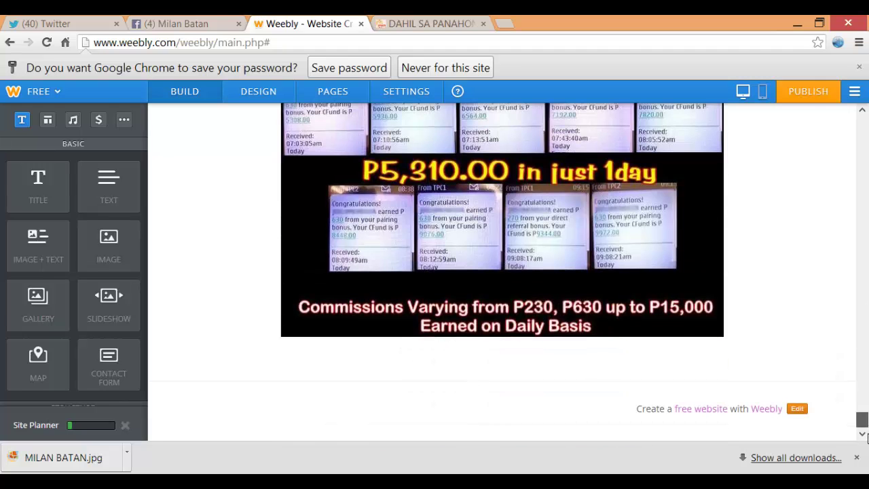
left_click(412, 26)
scroll(342, 144, "down", 5)
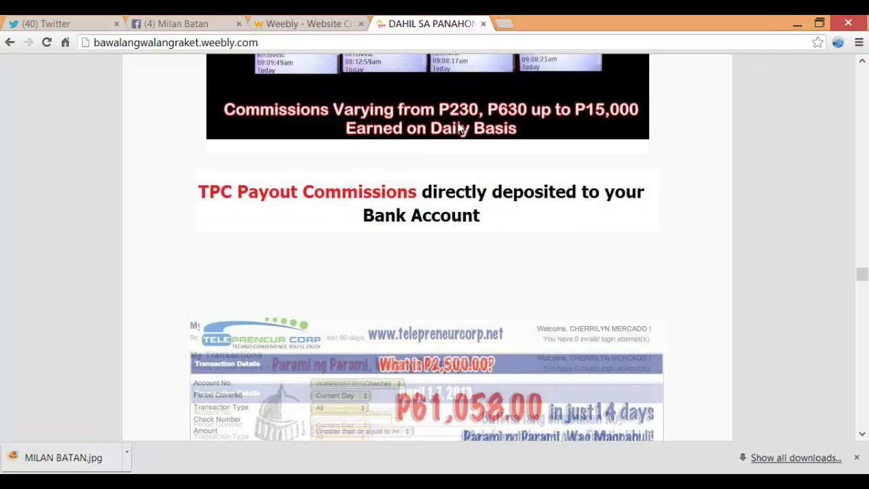
Add another Image element below the commissions screenshot
left_click(316, 25)
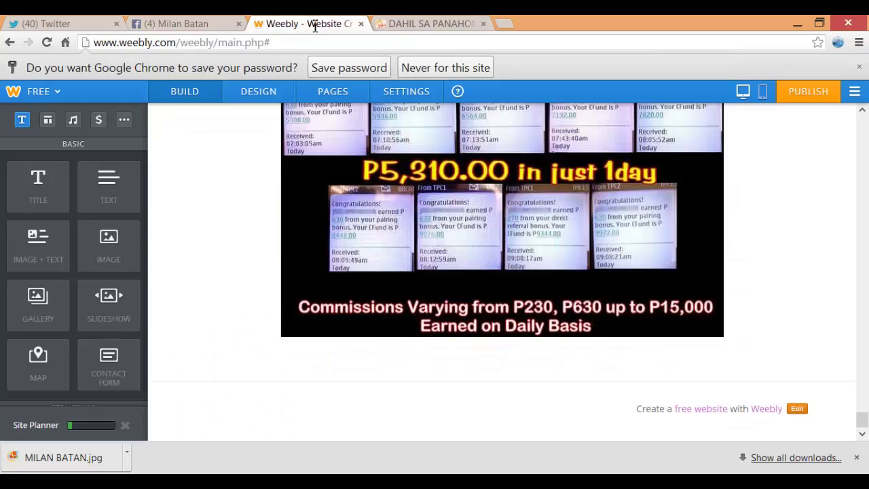
left_click_drag(113, 252, 429, 370)
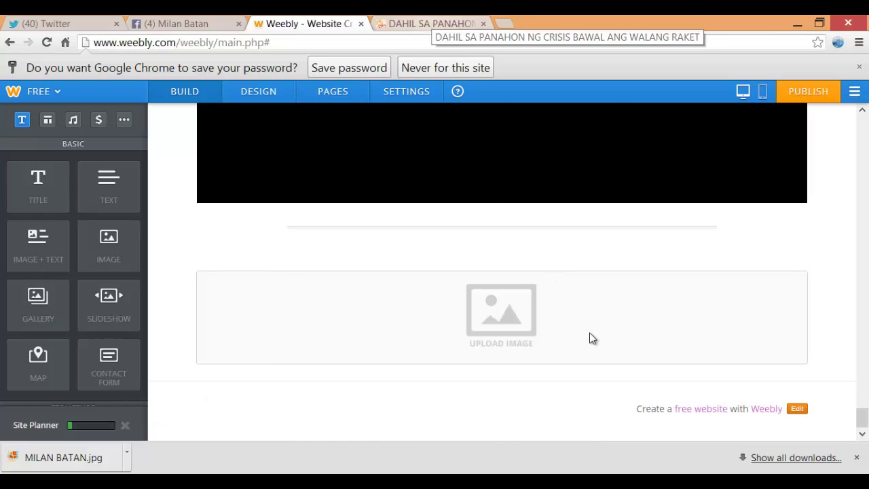
scroll(516, 326, "up", 5)
left_click(523, 323)
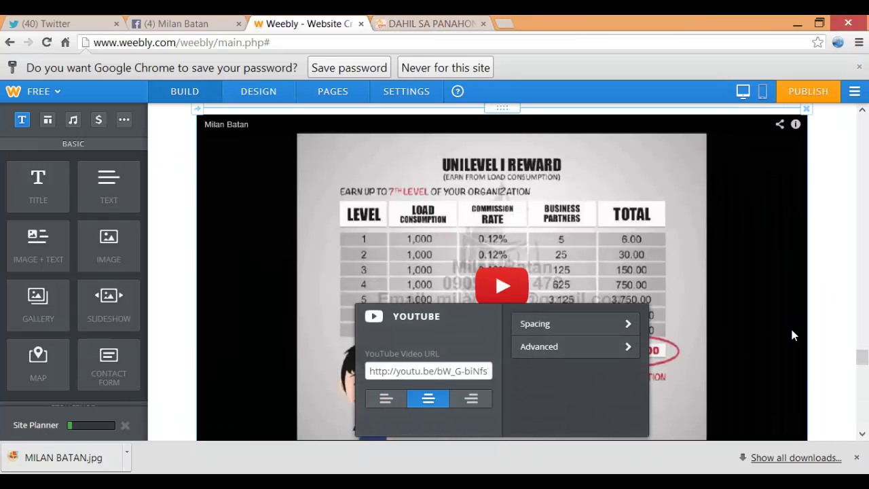
left_click(863, 321)
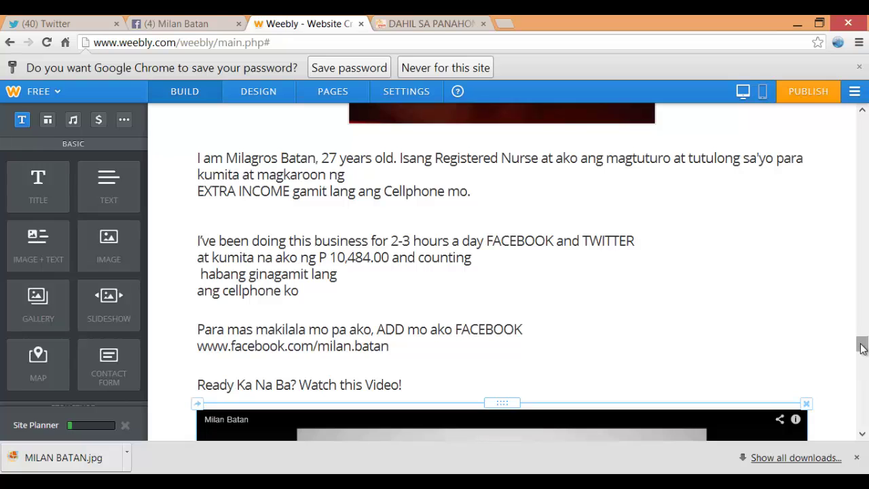
left_click_drag(861, 346, 868, 459)
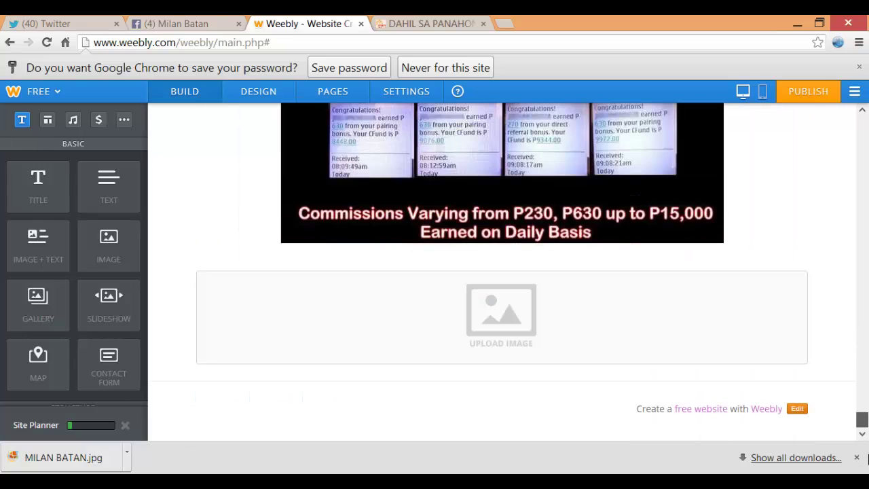
Upload the 'TPC Pay out' image into the new block and compare with the reference site
left_click(501, 332)
left_click(475, 298)
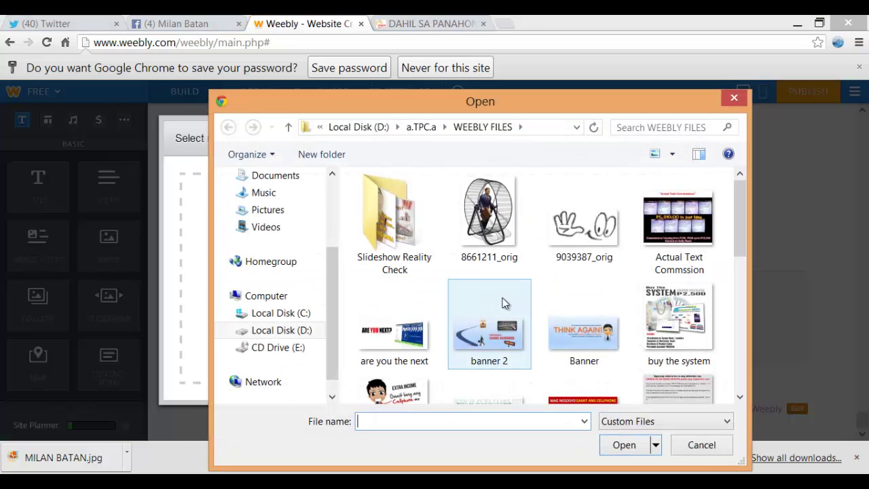
left_click_drag(740, 222, 729, 337)
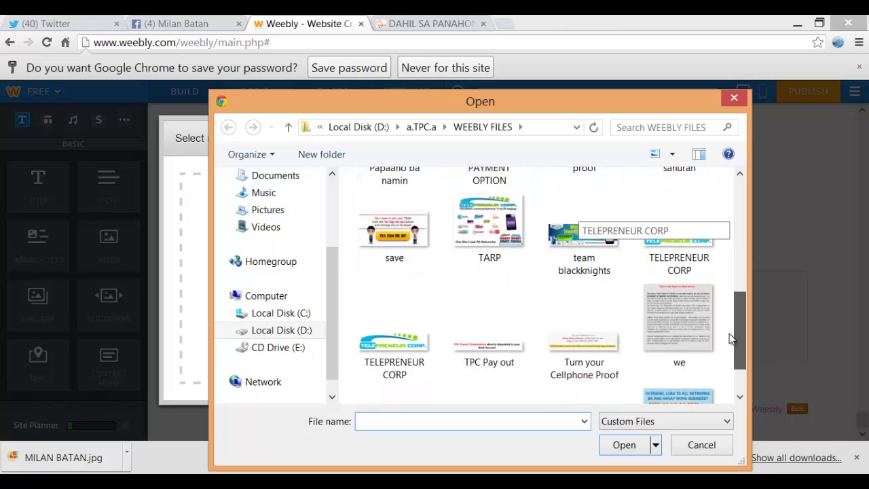
left_click(500, 372)
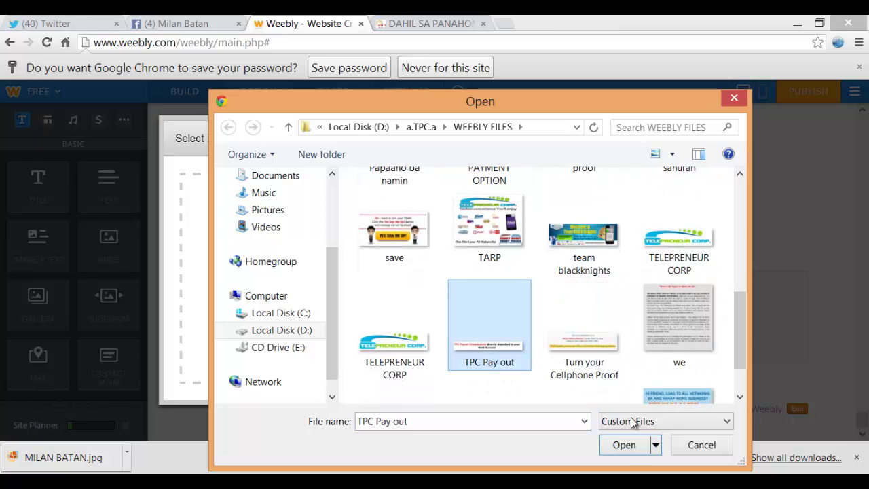
left_click(624, 445)
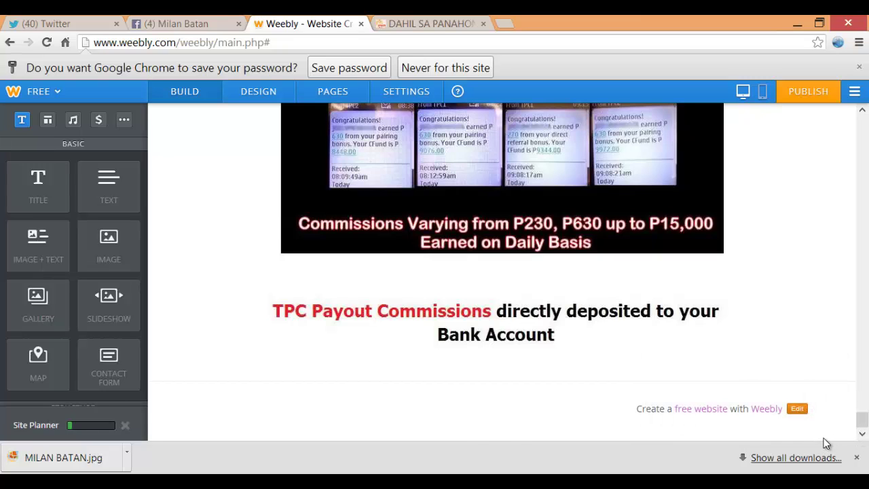
key("ctrl+Tab")
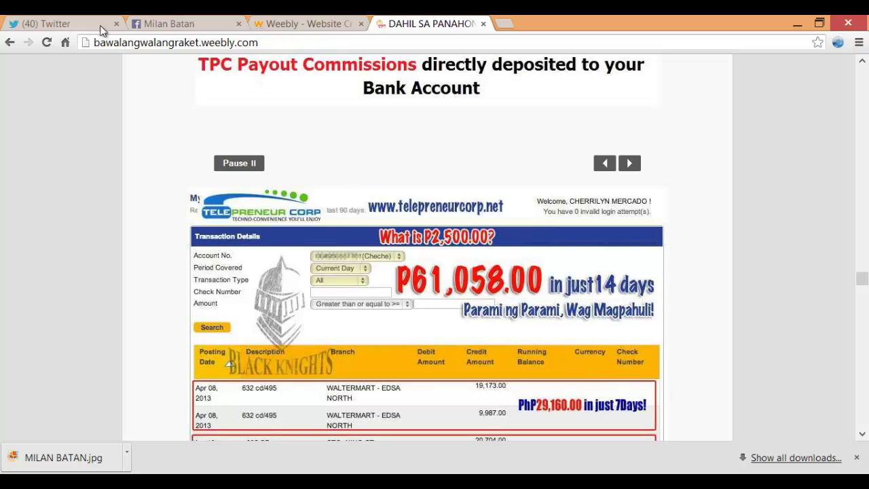
Add a Simple Slideshow below the payout image
left_click(305, 24)
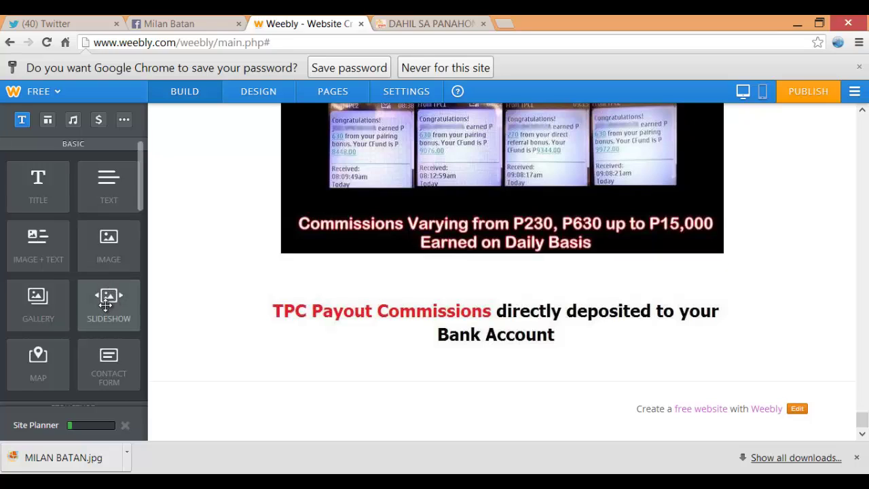
left_click_drag(105, 303, 449, 381)
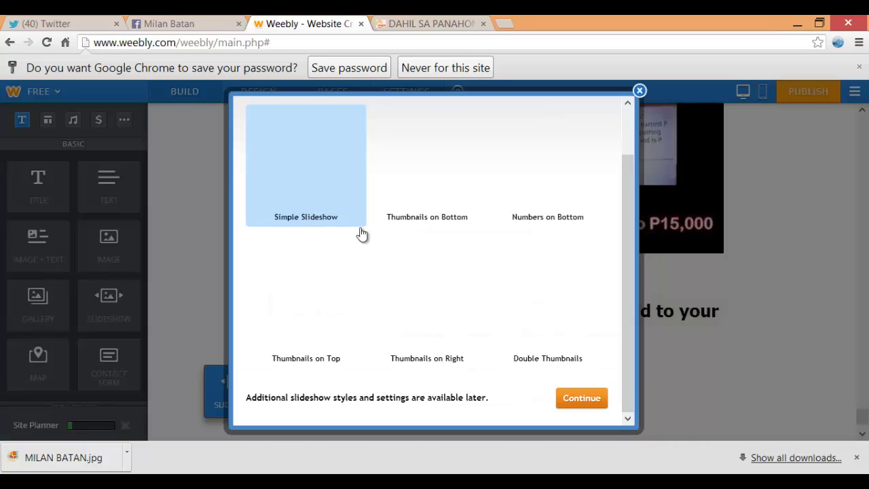
left_click(587, 408)
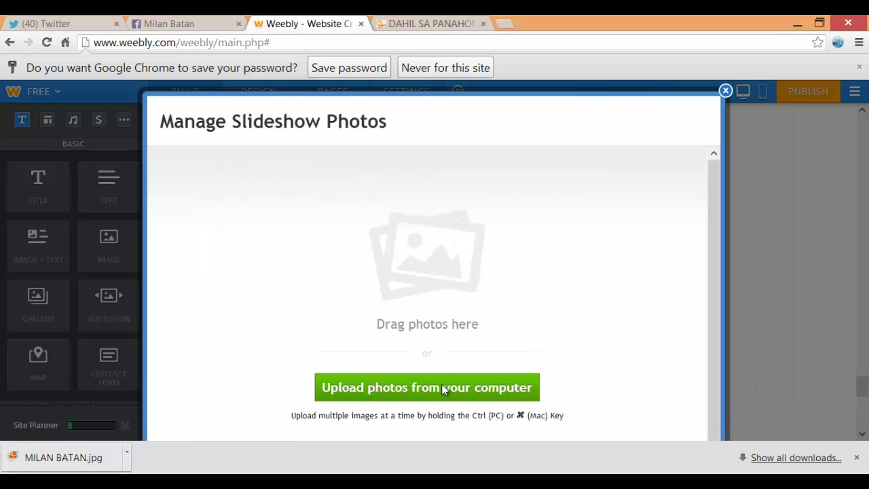
Upload Proof of Earning images 1–4 into the slideshow and save the photo set
scroll(434, 212, "up", 10)
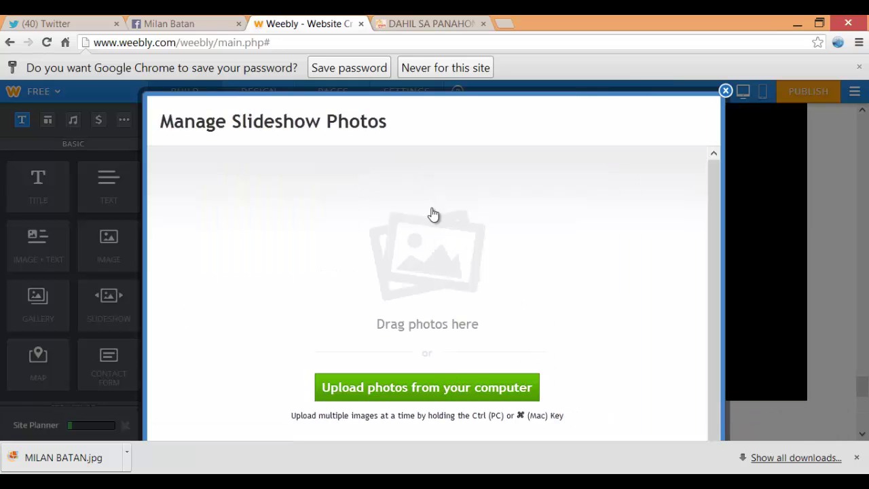
left_click(419, 388)
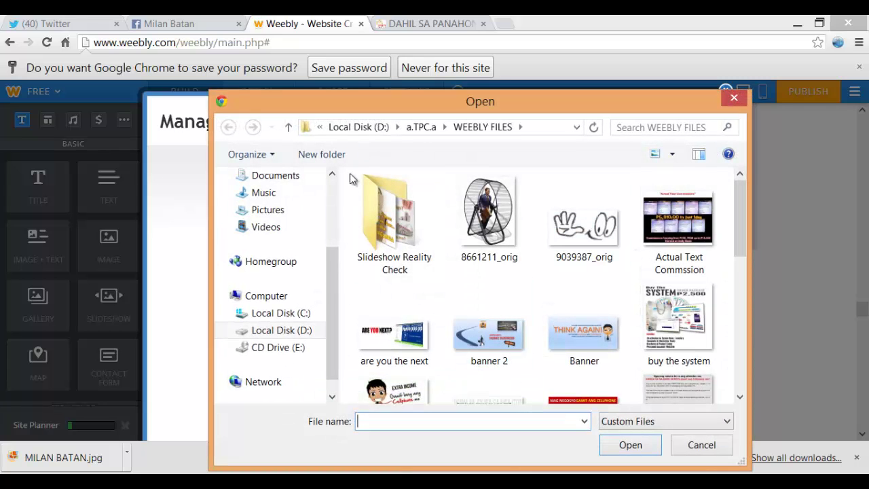
left_click(416, 128)
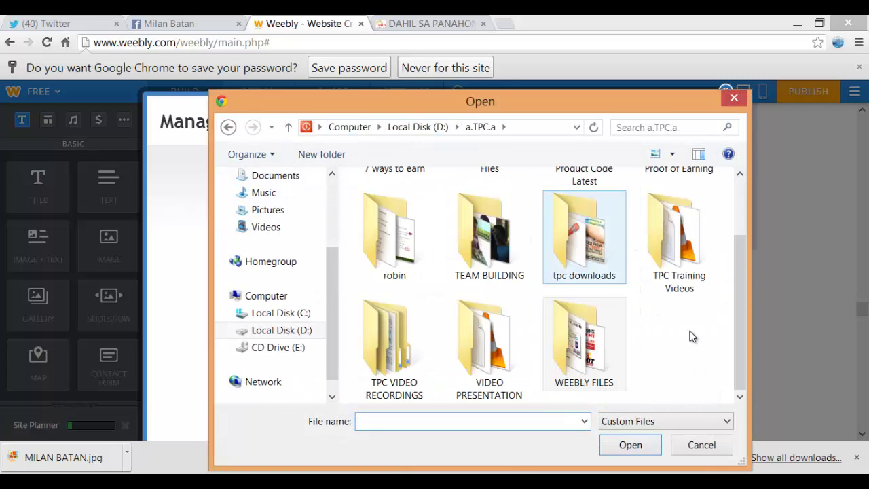
scroll(702, 340, "up", 2)
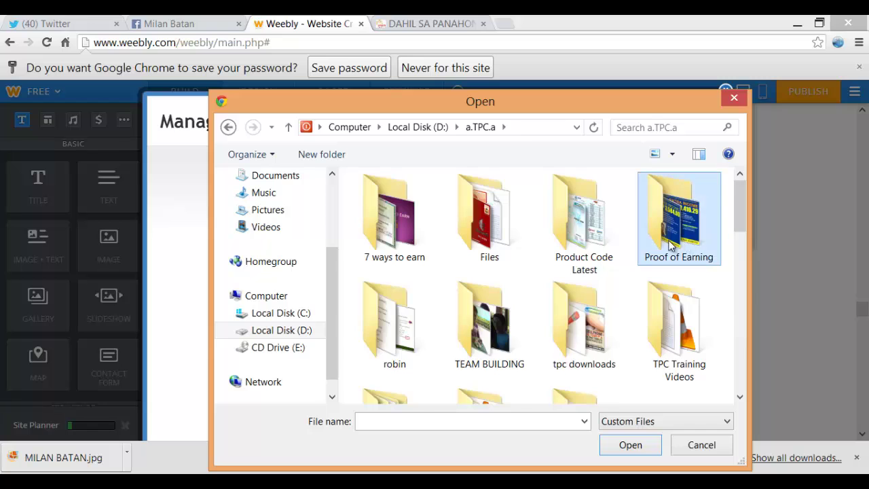
double_click(679, 231)
left_click(373, 242)
left_click(478, 228, "ctrl")
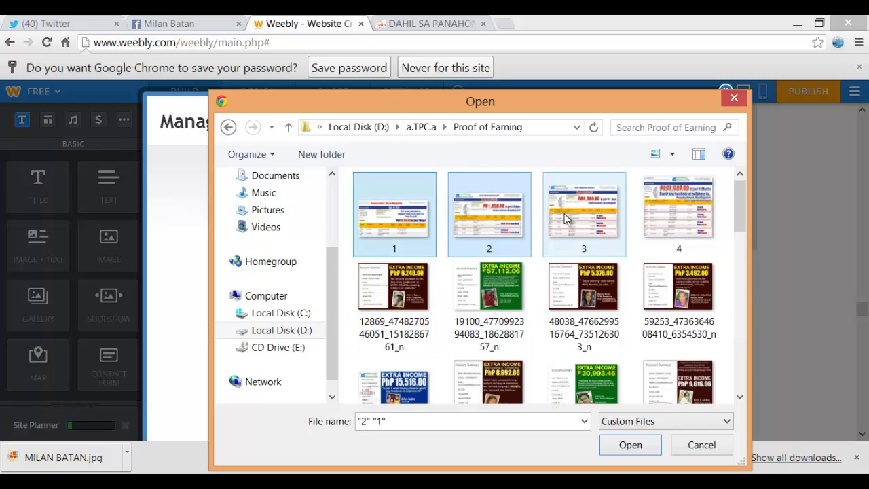
left_click(570, 221, "ctrl")
left_click(672, 216, "ctrl")
left_click(640, 447)
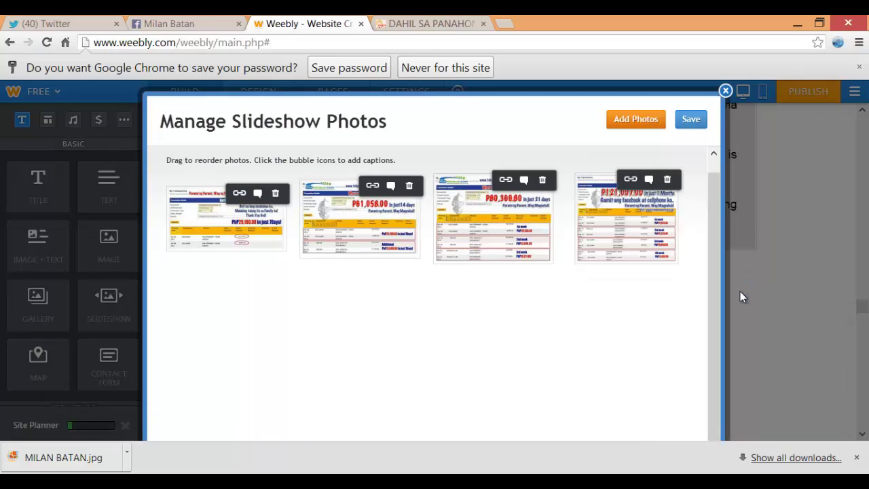
left_click(690, 120)
scroll(758, 220, "down", 10)
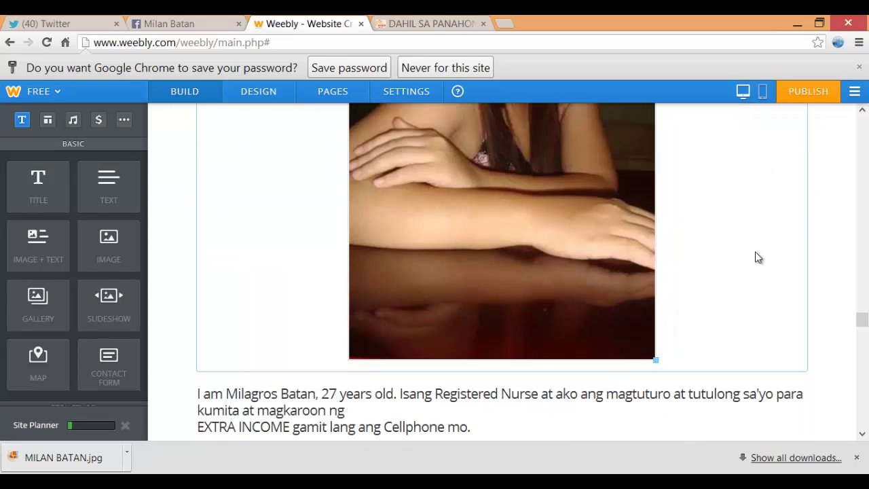
Check the reference site's next section and add an Image element at the page bottom
scroll(753, 262, "down", 10)
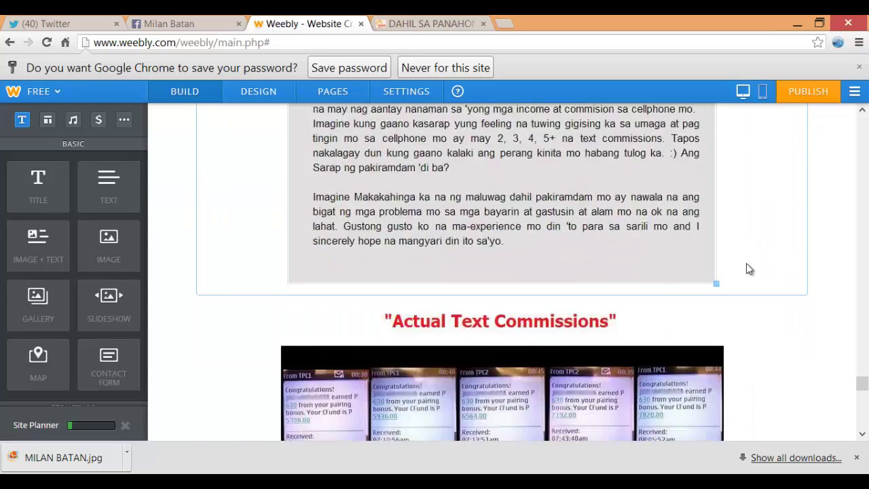
scroll(745, 269, "down", 2)
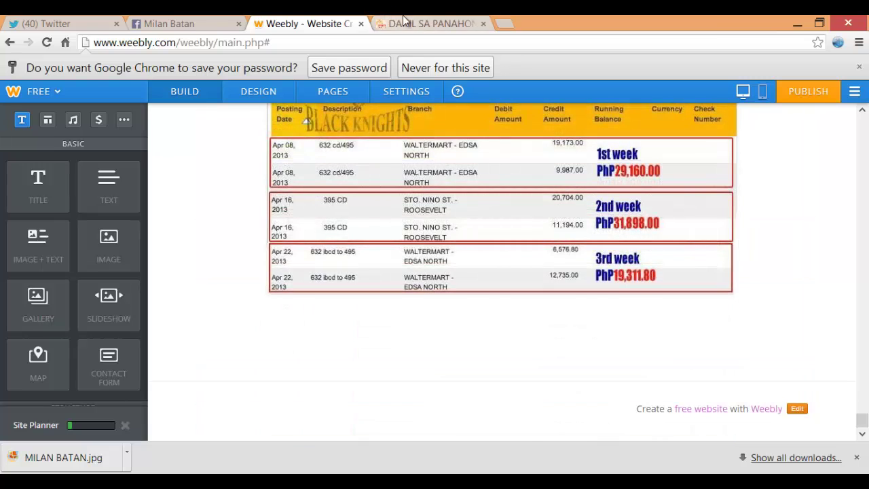
left_click(421, 24)
scroll(434, 136, "down", 4)
scroll(448, 187, "down", 2)
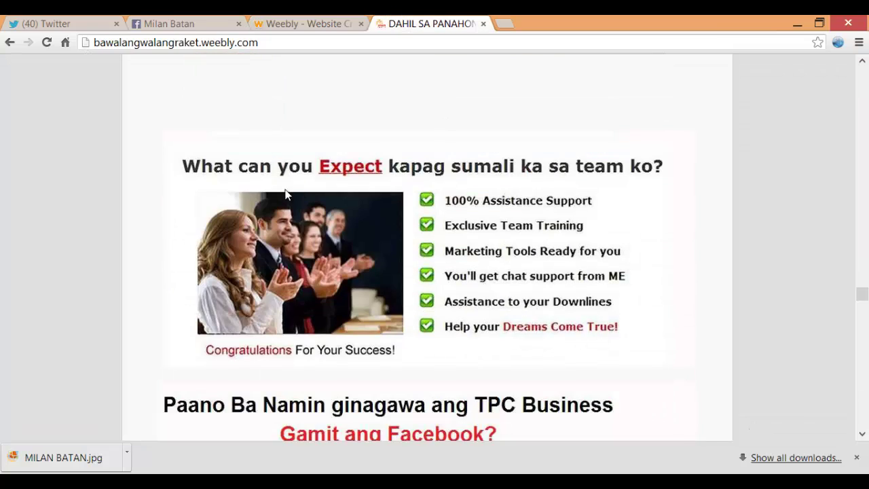
left_click(319, 22)
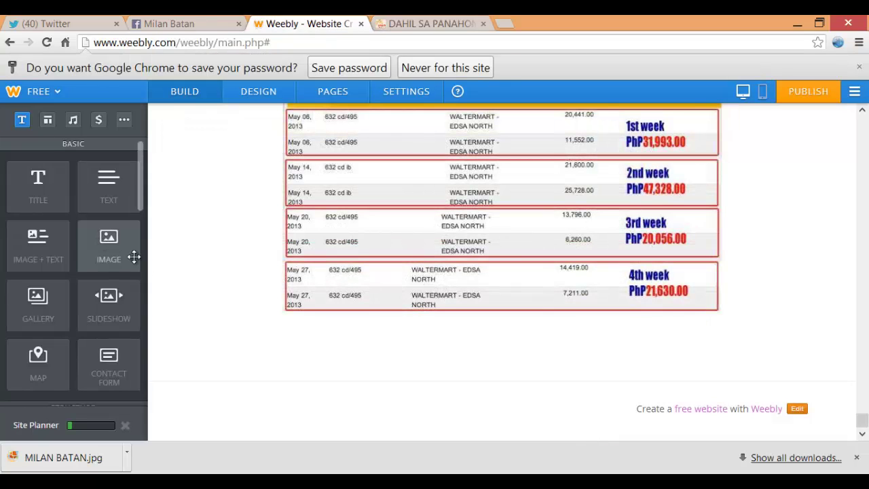
left_click_drag(112, 249, 447, 350)
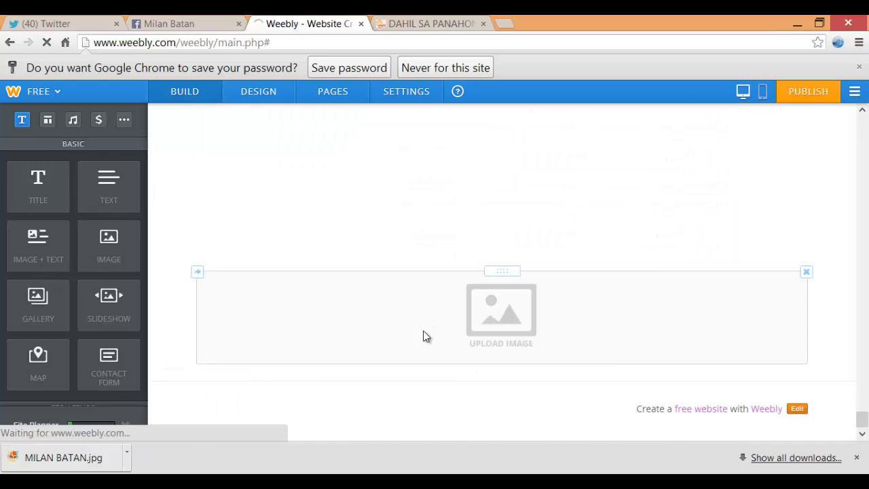
Upload the 'what to expect' image from WEEBLY FILES into the new block
scroll(838, 381, "down", 5)
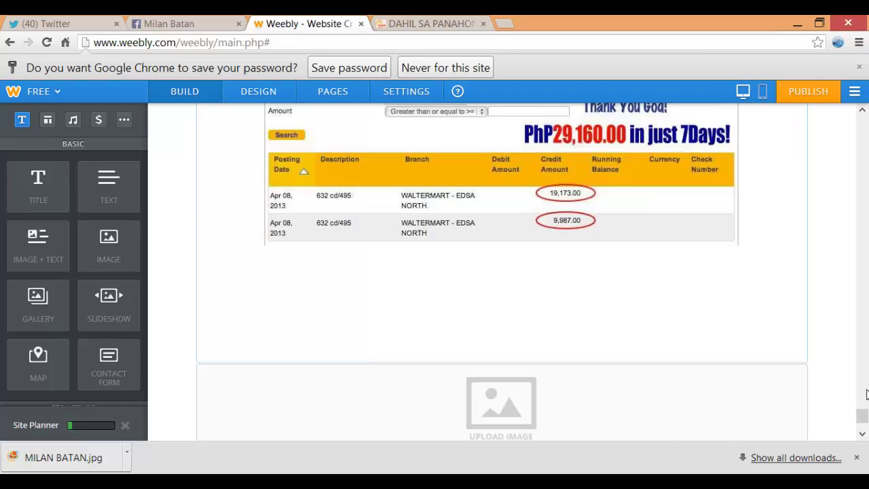
left_click(494, 404)
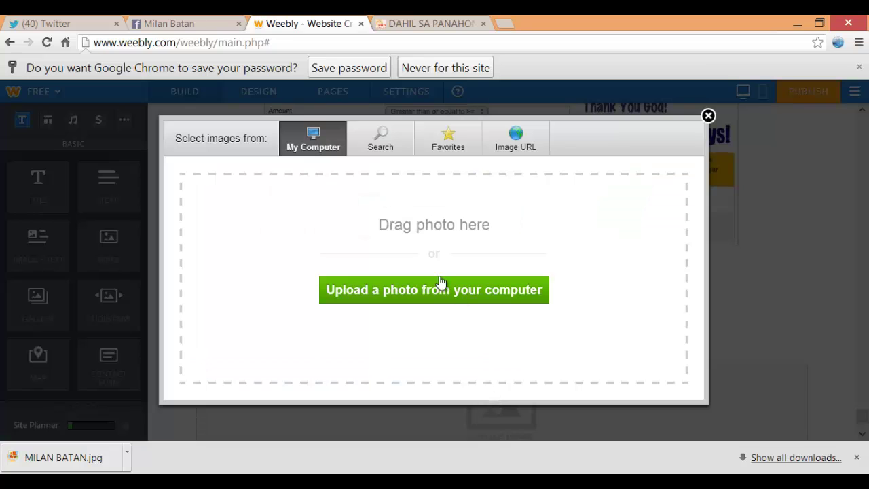
left_click(435, 289)
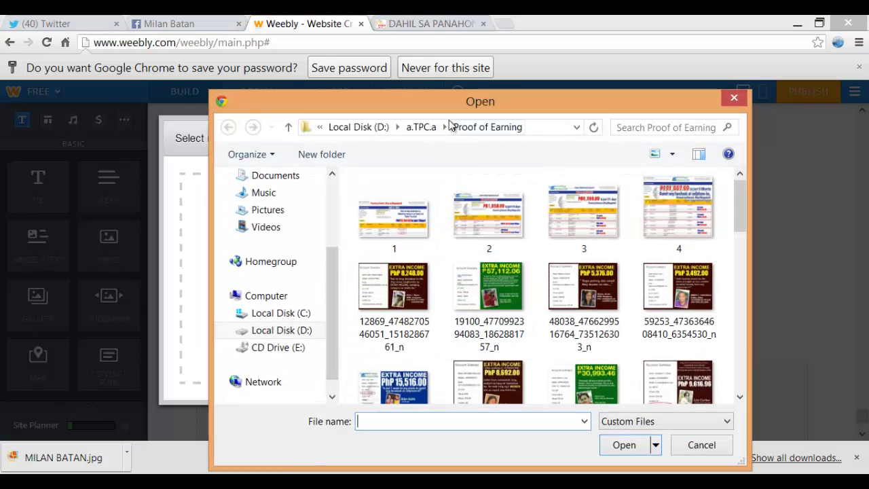
left_click(421, 127)
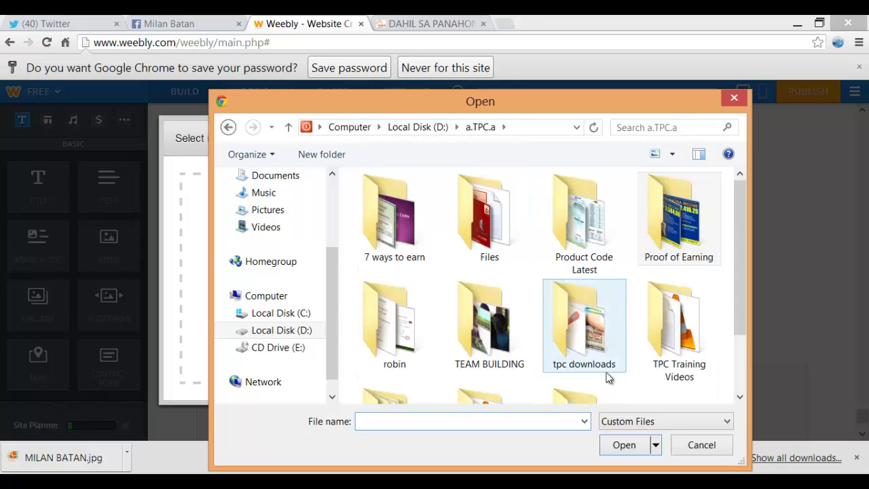
double_click(576, 395)
scroll(559, 334, "down", 2)
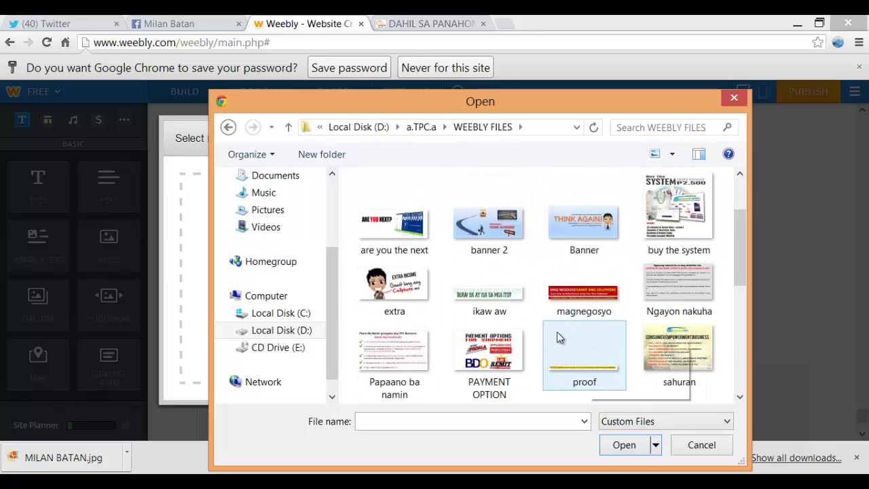
scroll(448, 317, "down", 5)
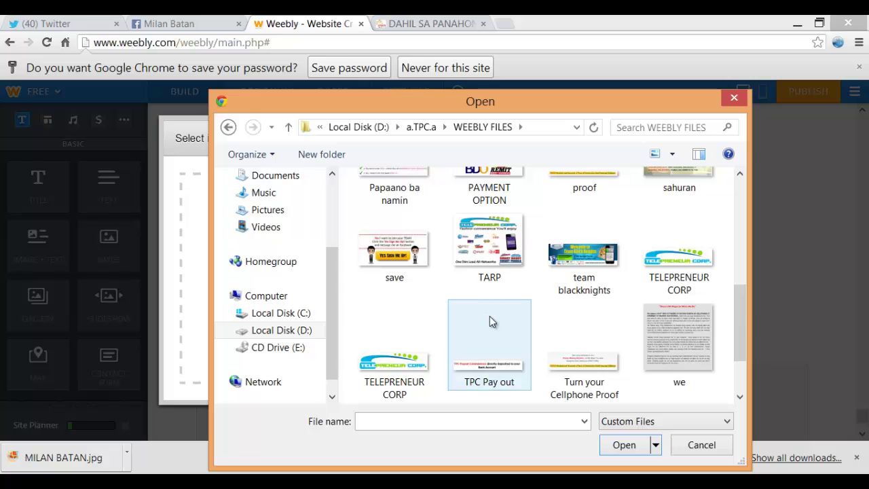
scroll(489, 316, "down", 2)
left_click(407, 370)
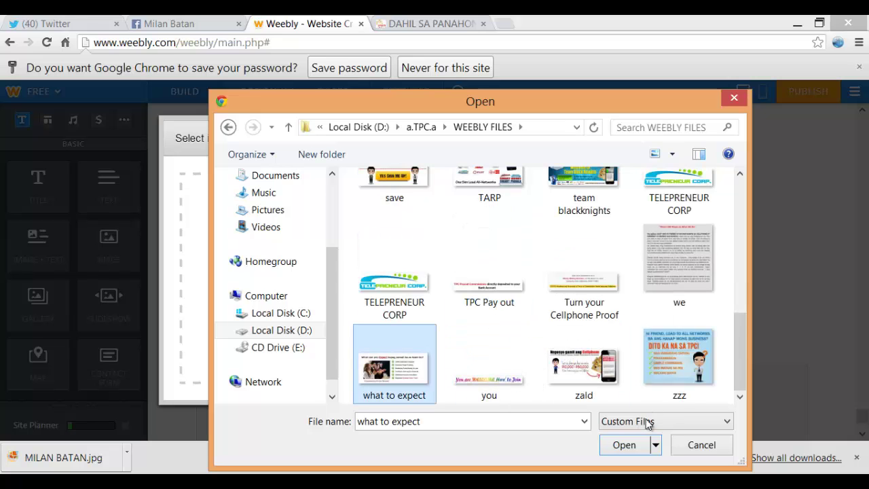
left_click(623, 445)
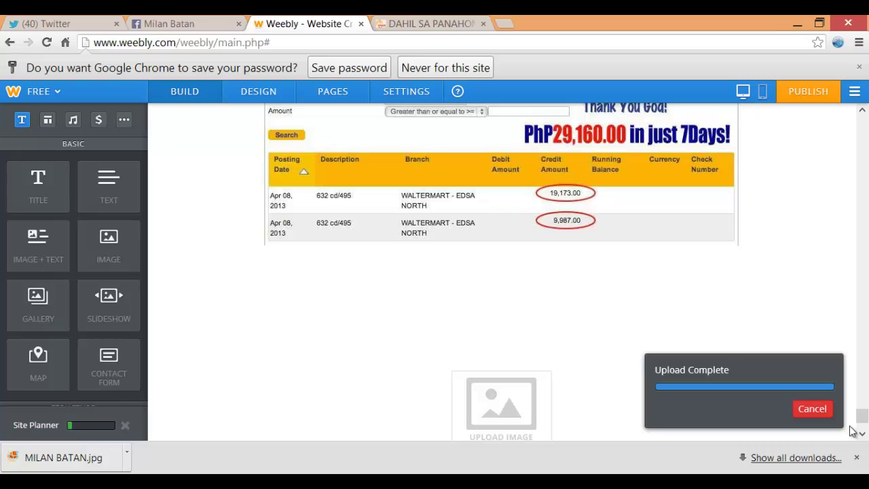
Check the reference site's next section and add an Image element below the Expect graphic
left_click_drag(864, 409, 865, 420)
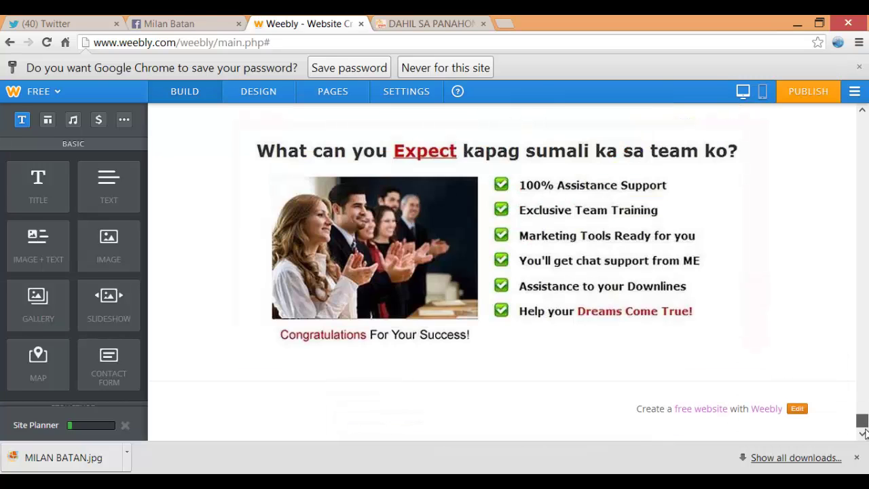
left_click(442, 27)
scroll(452, 136, "down", 5)
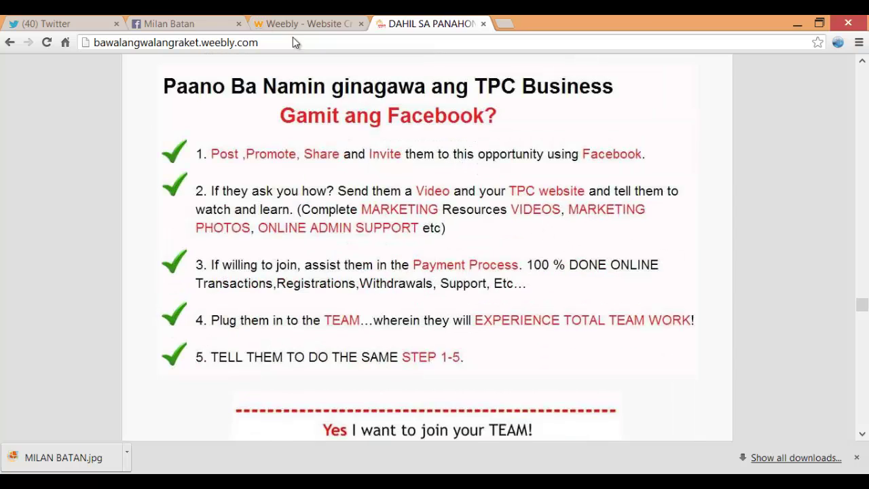
left_click(300, 19)
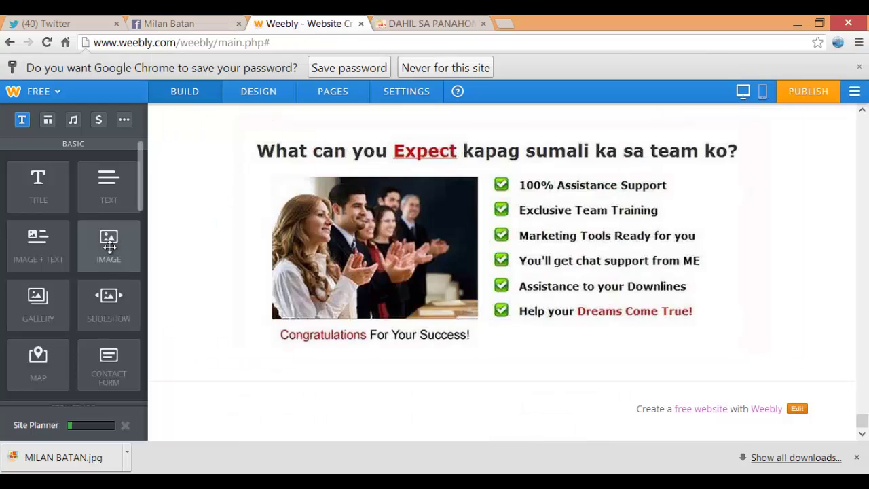
left_click_drag(109, 246, 479, 378)
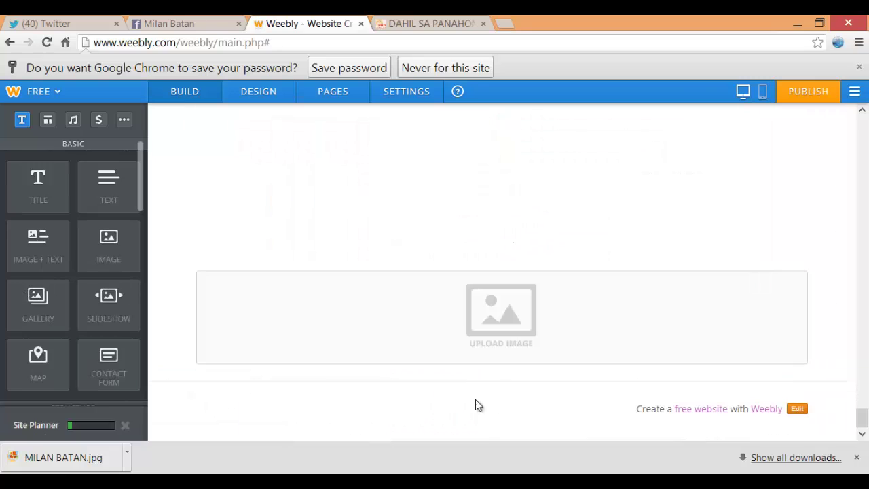
Upload the 'Papaano ba namin' image from WEEBLY FILES into the new block
scroll(529, 343, "up", 10)
scroll(683, 341, "down", 5)
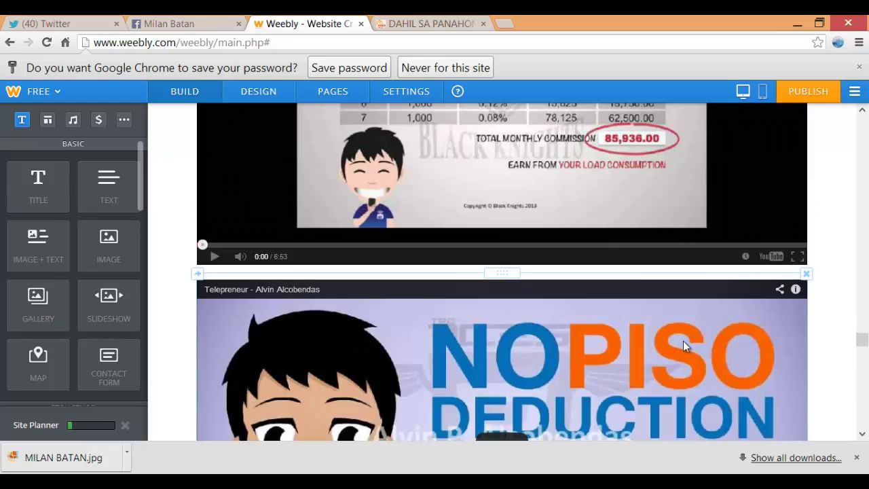
scroll(863, 365, "down", 5)
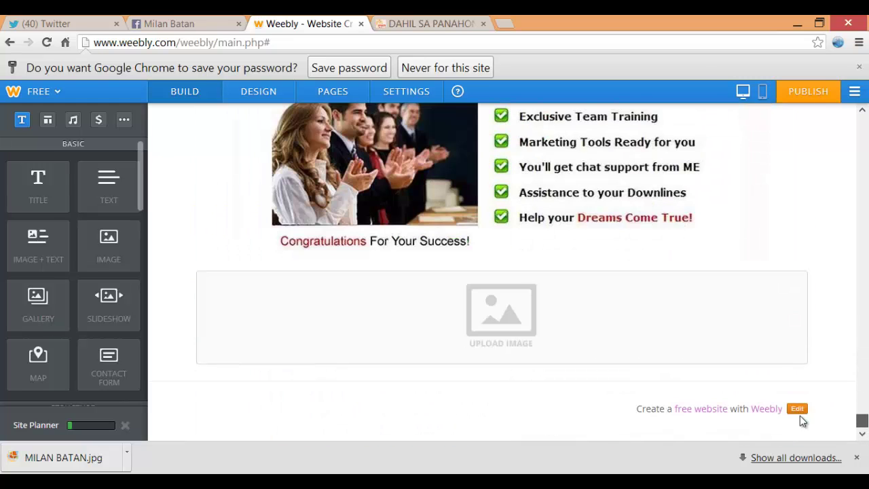
left_click(515, 328)
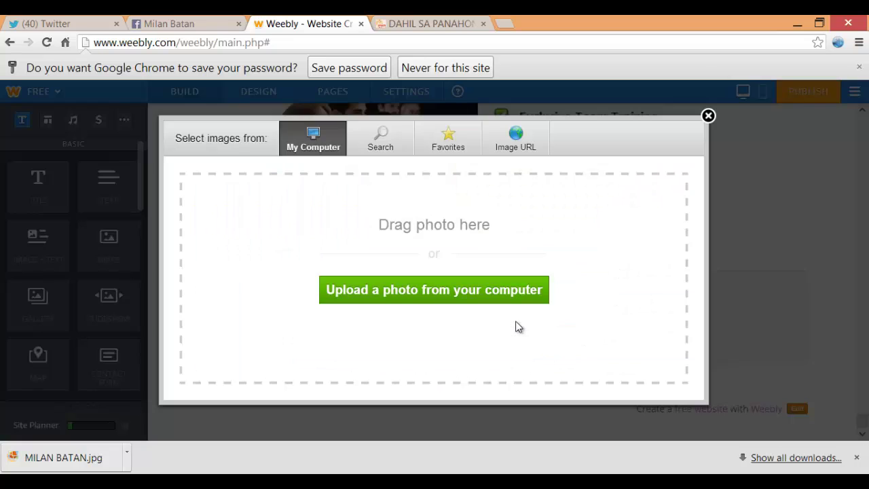
left_click(456, 285)
scroll(738, 222, "down", 1)
left_click_drag(738, 222, 737, 262)
left_click(384, 315)
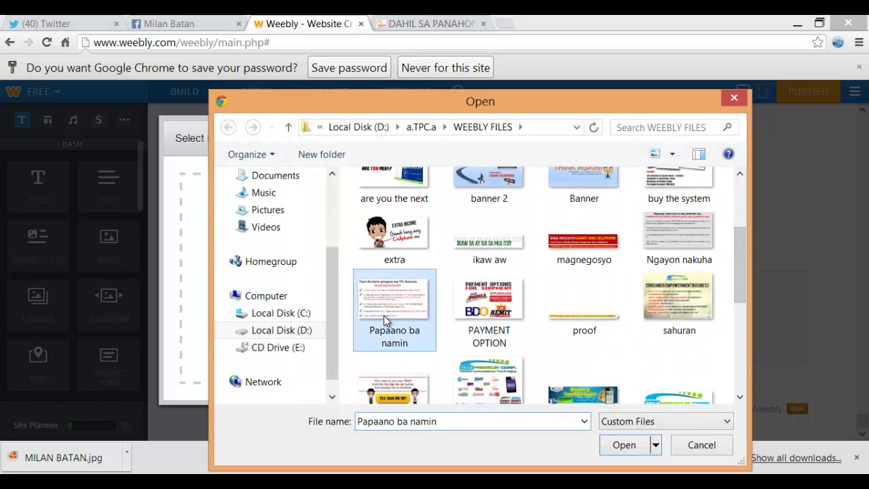
left_click(623, 444)
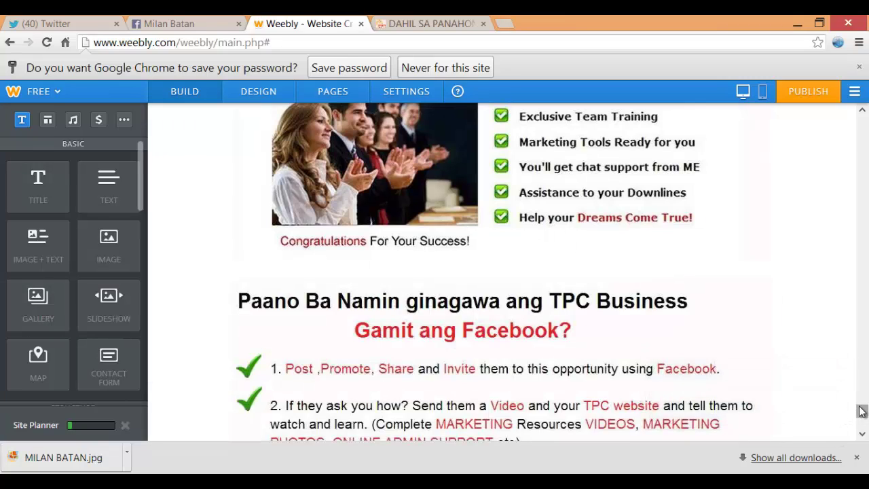
left_click_drag(863, 412, 867, 440)
Check the reference site and add an Image element below step 5
left_click(459, 22)
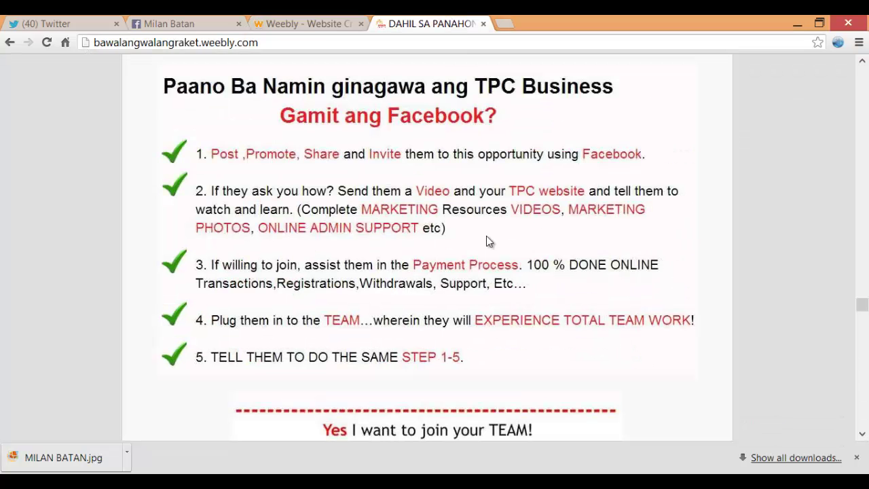
scroll(486, 237, "down", 4)
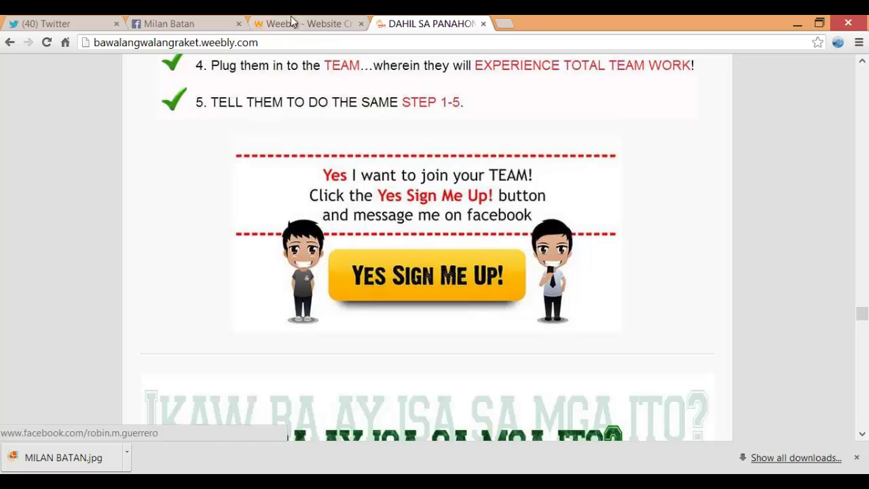
left_click(290, 23)
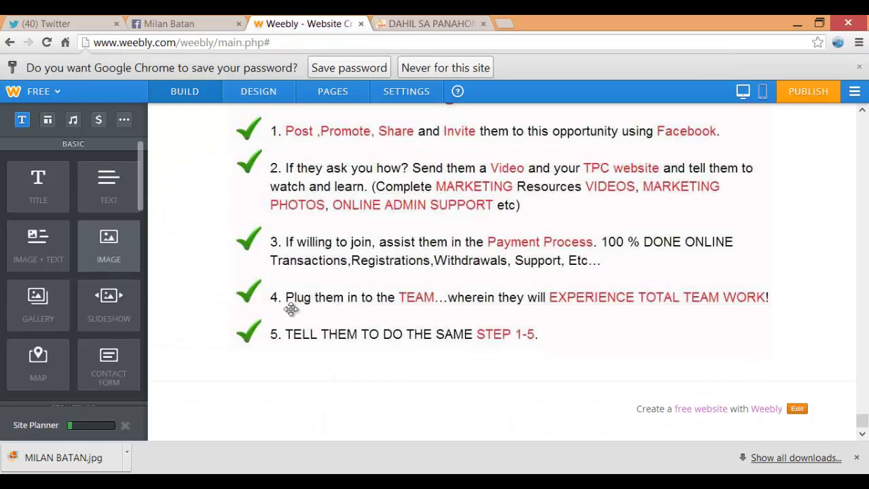
left_click_drag(290, 309, 486, 374)
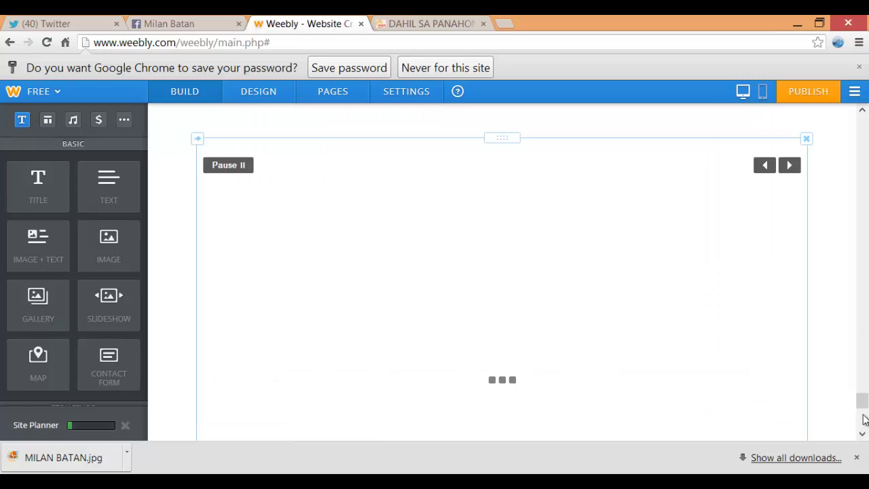
Upload the 'save' image (Yes Sign Me Up!) into the block and compare with the reference site
scroll(864, 419, "down", 10)
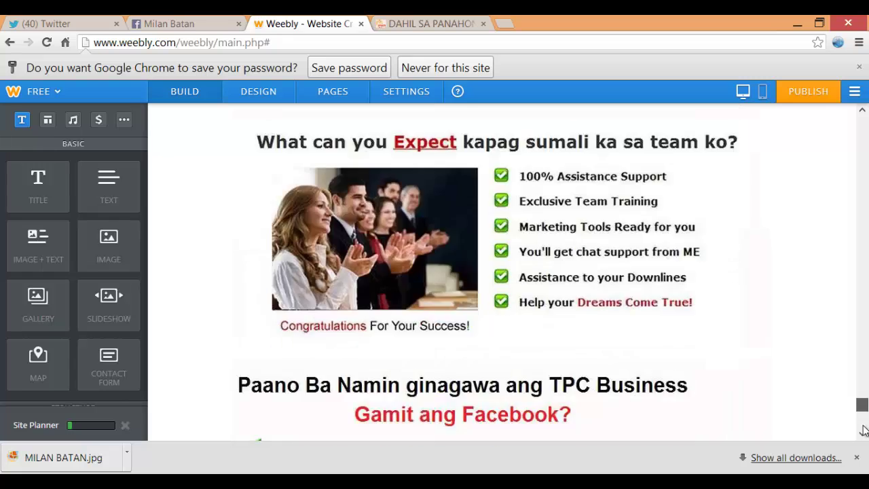
scroll(864, 430, "down", 5)
left_click(506, 314)
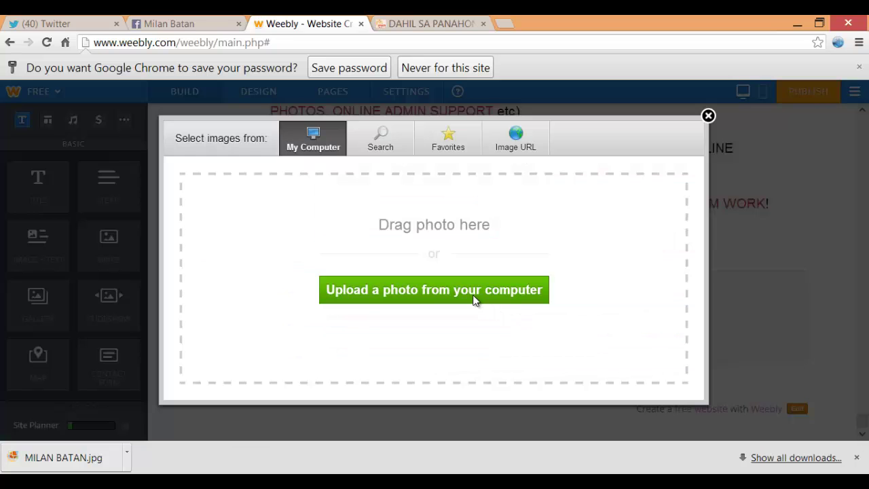
left_click(475, 301)
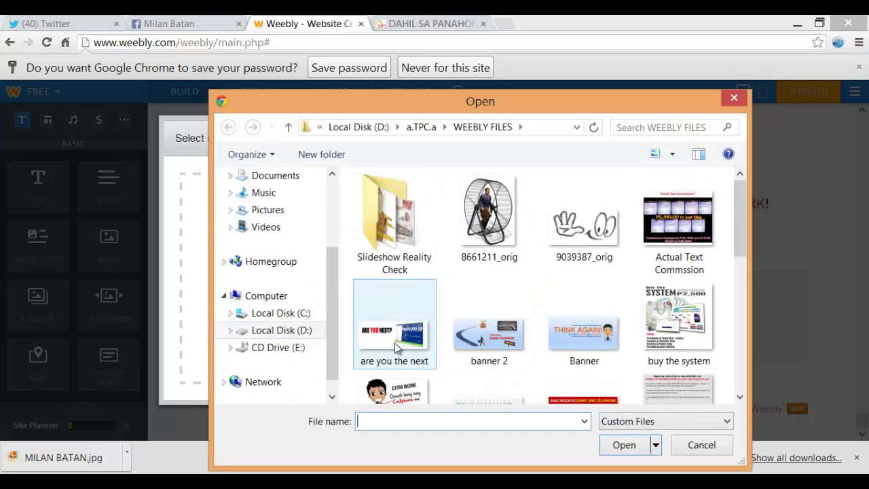
left_click_drag(738, 227, 738, 313)
left_click(394, 285)
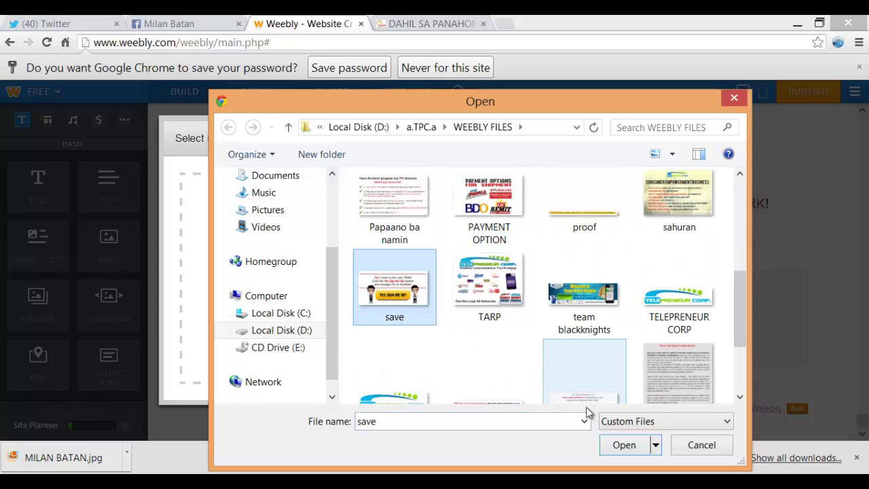
left_click(615, 445)
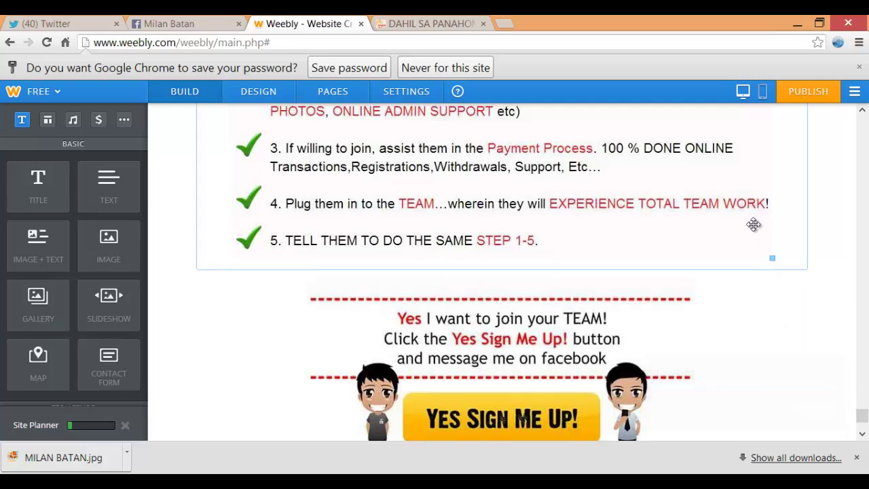
left_click(424, 23)
scroll(435, 71, "down", 3)
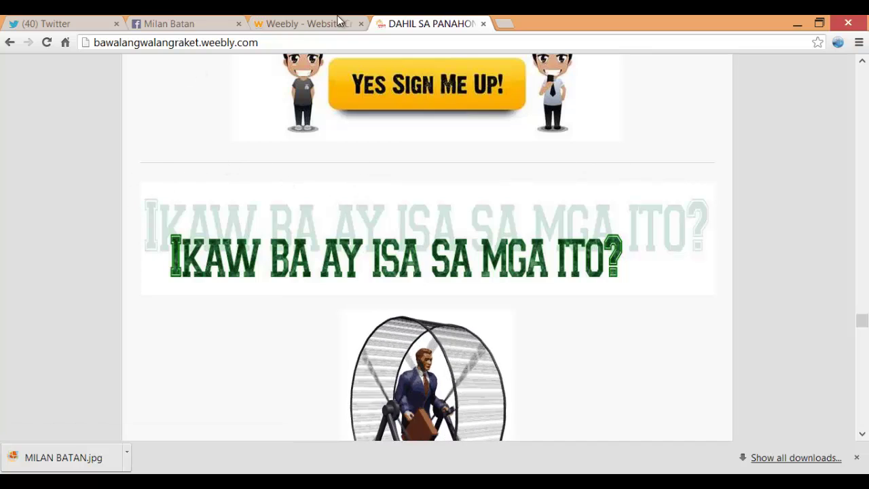
Place a Divider below the sign-up graphic and an Image element under it
left_click(308, 23)
scroll(221, 235, "down", 3)
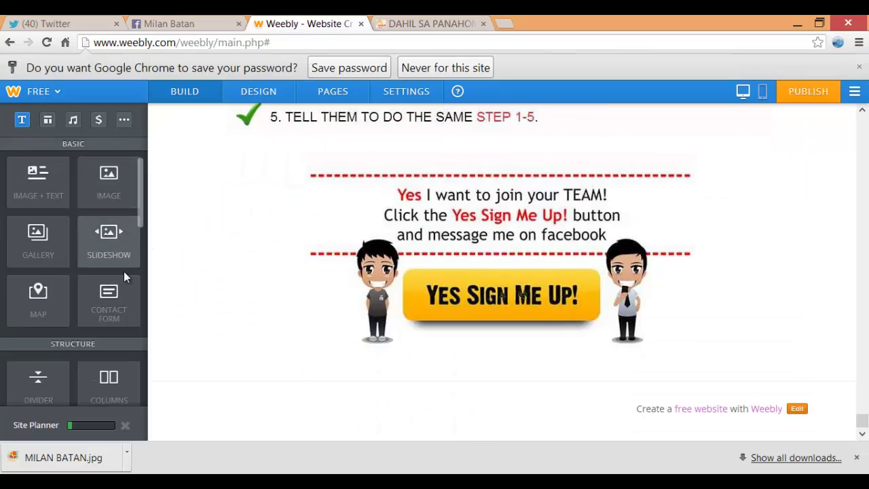
scroll(118, 245, "down", 3)
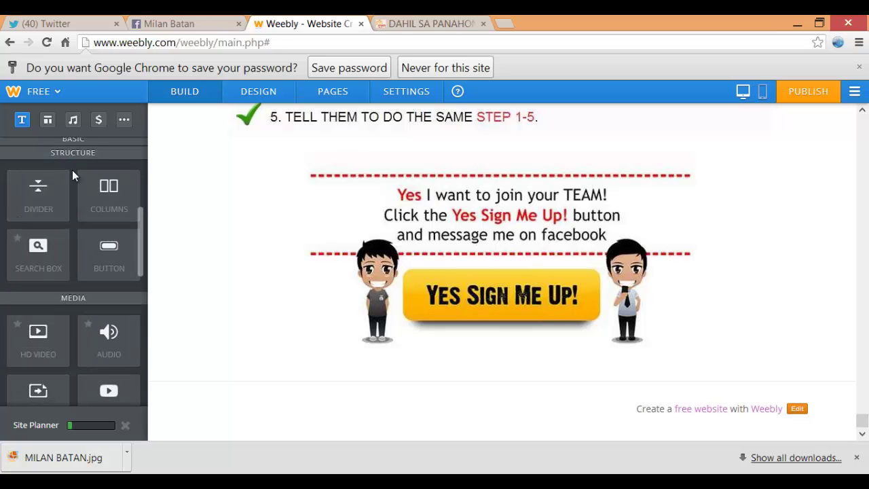
left_click_drag(28, 193, 473, 384)
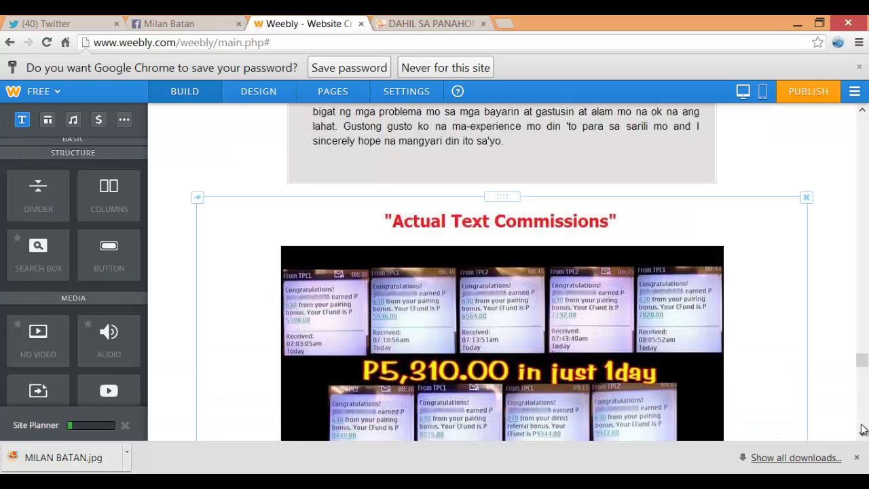
left_click_drag(865, 360, 863, 442)
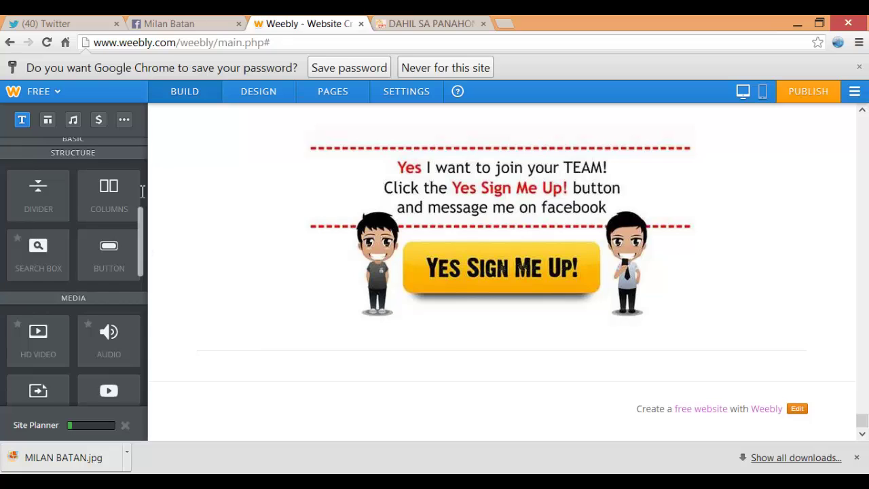
scroll(143, 191, "up", 4)
left_click_drag(109, 247, 452, 395)
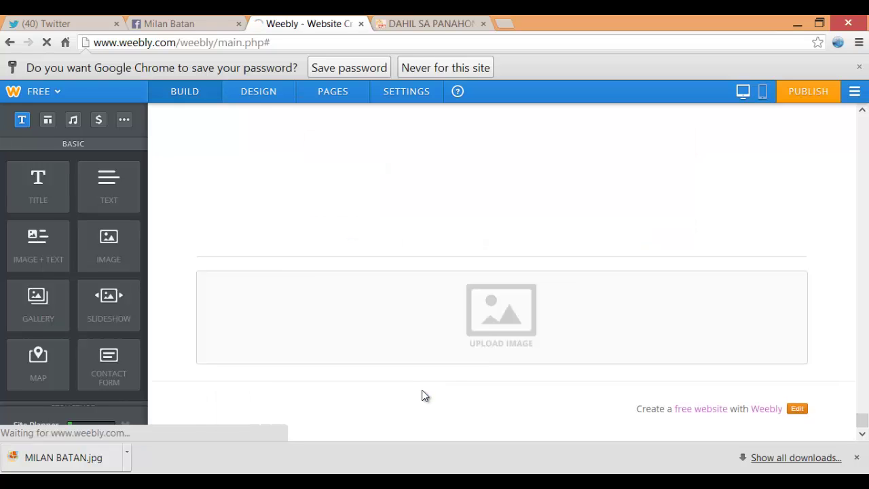
Upload the 'ikaw aw' heading image into the placeholder, then add another Image element beneath it
left_click(397, 21)
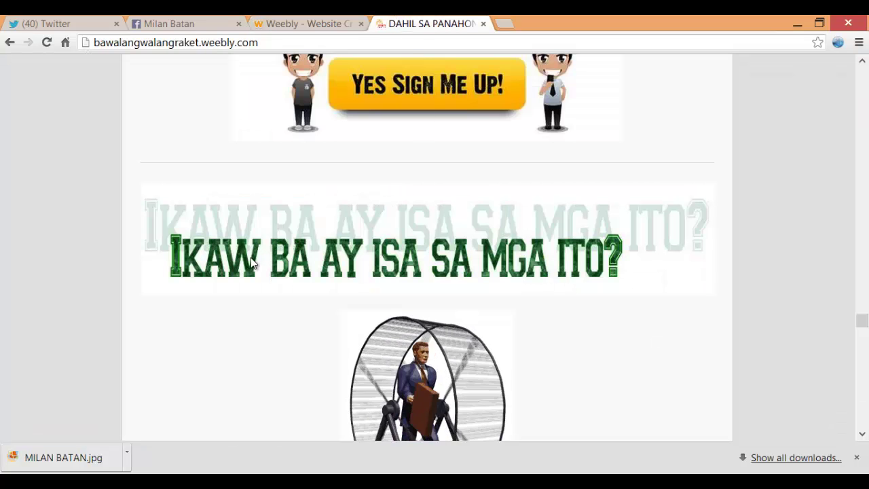
left_click(287, 21)
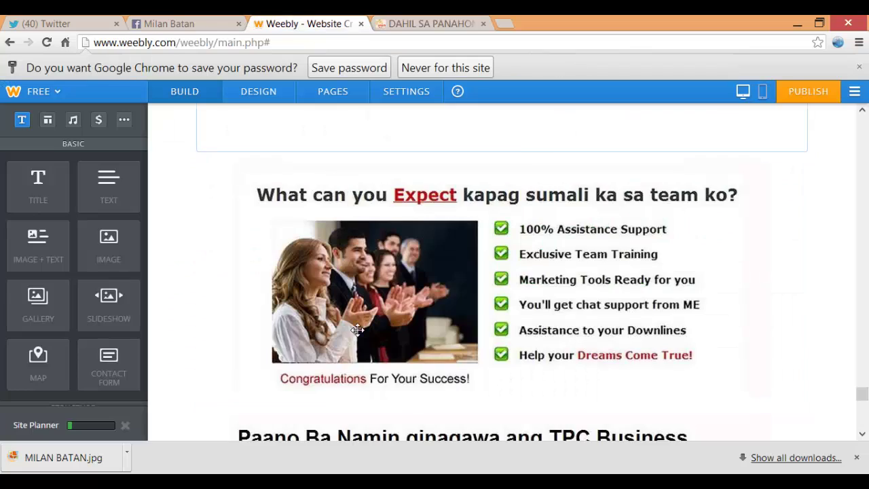
scroll(717, 361, "down", 6)
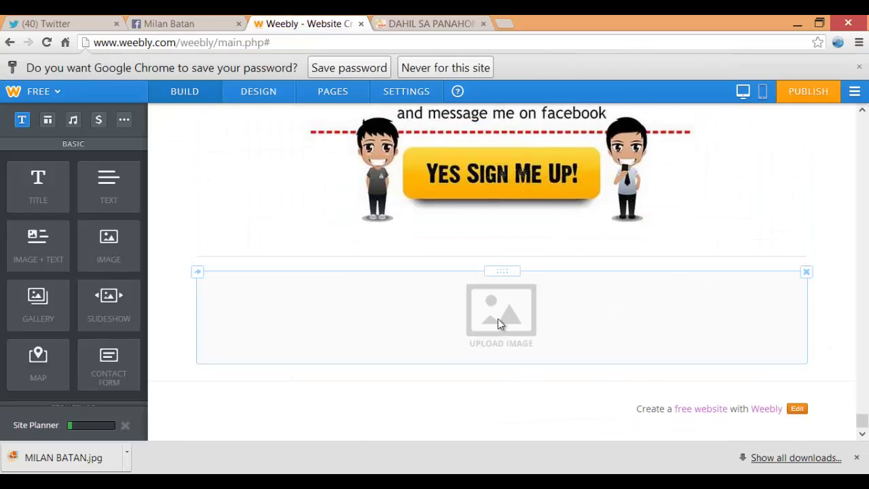
left_click(498, 318)
left_click(459, 290)
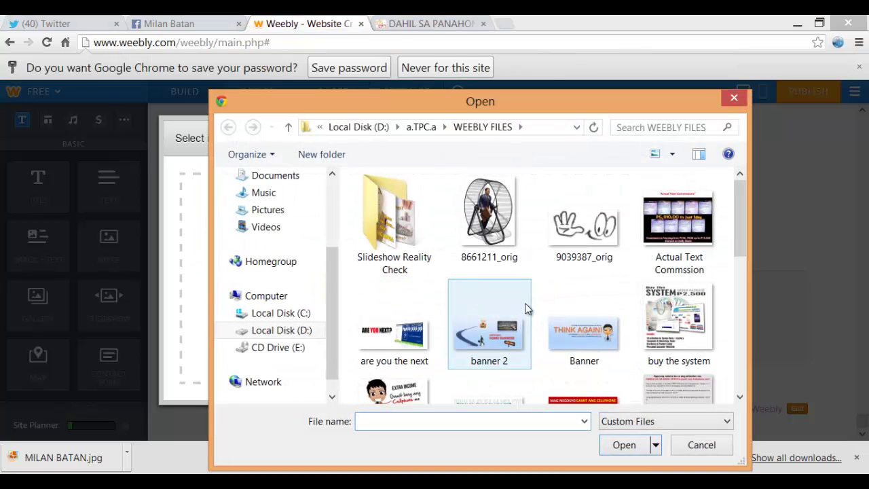
left_click_drag(741, 205, 741, 256)
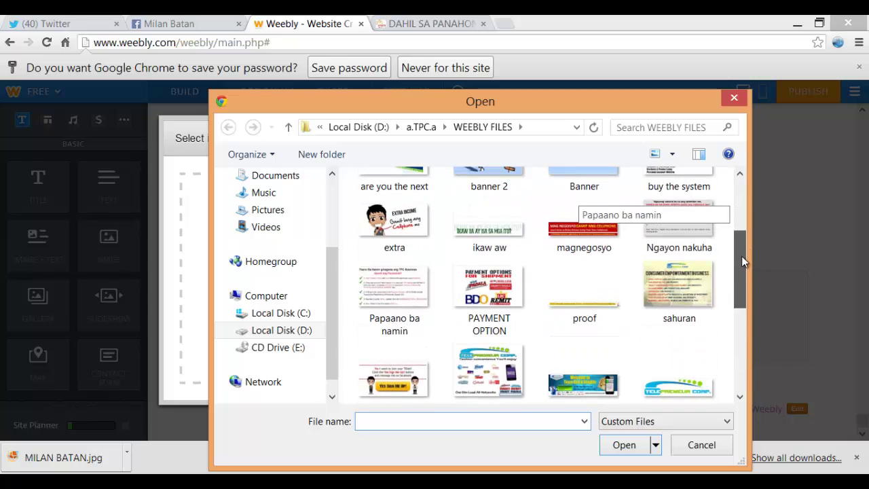
left_click(488, 227)
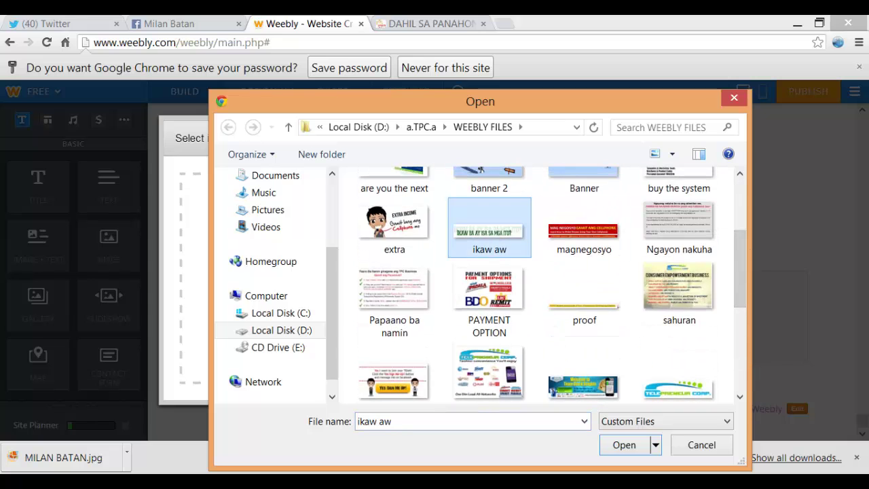
left_click(622, 448)
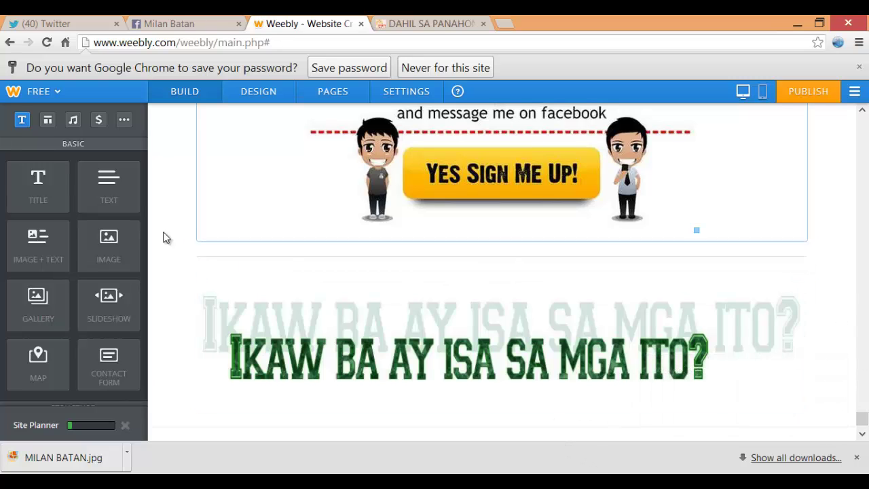
left_click_drag(141, 253, 469, 408)
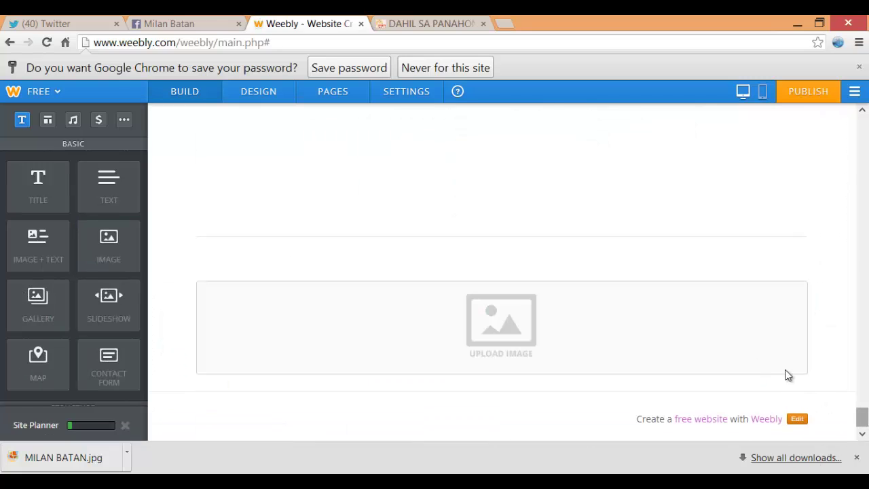
Upload 8661211_orig into the image block under the 'Ikaw ba ay isa sa mga ito?' heading
scroll(561, 268, "up", 5)
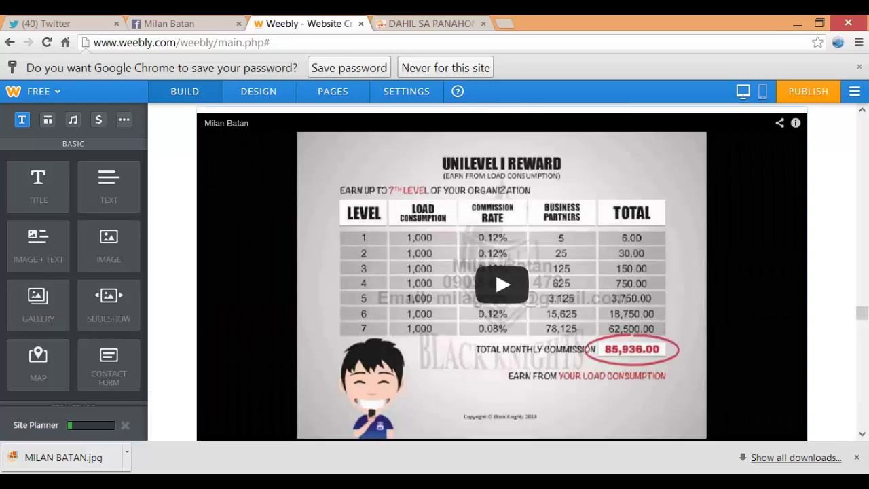
scroll(866, 338, "down", 6)
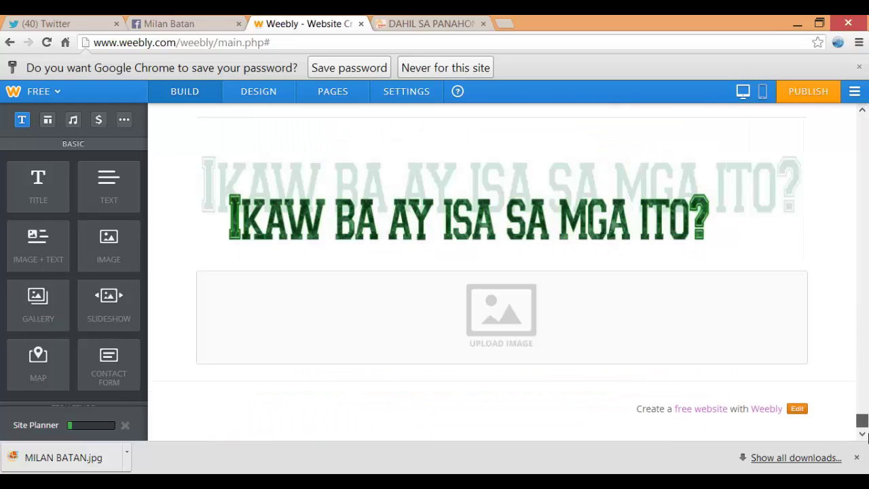
left_click(519, 314)
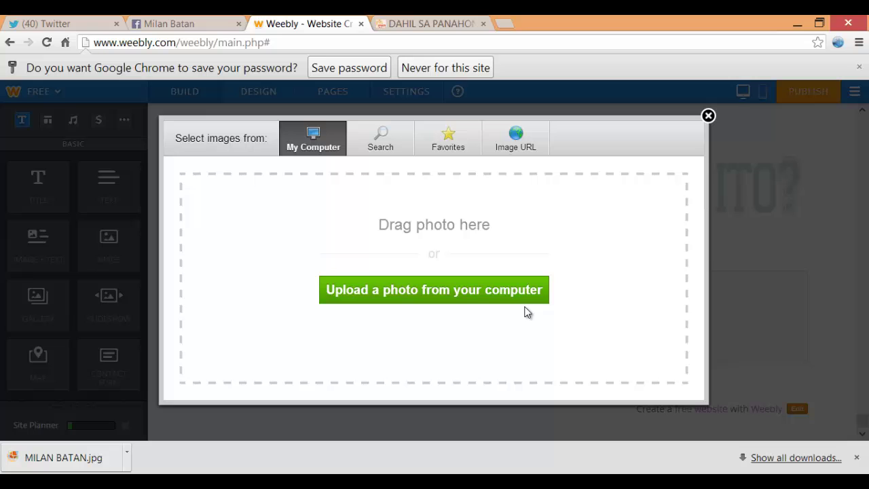
left_click(486, 292)
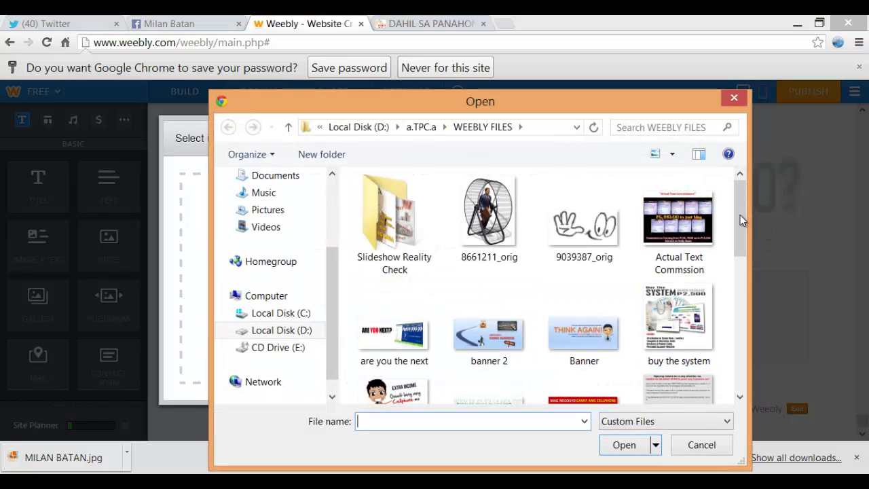
left_click(489, 214)
left_click(623, 444)
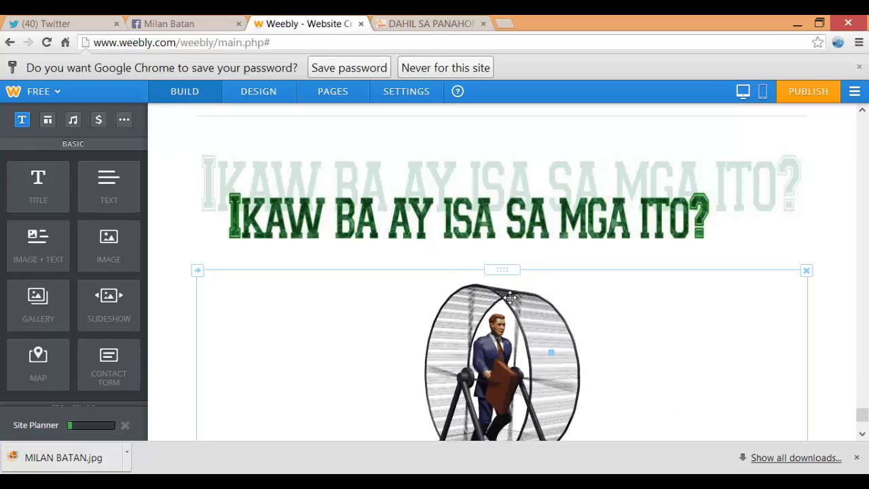
scroll(611, 308, "down", 2)
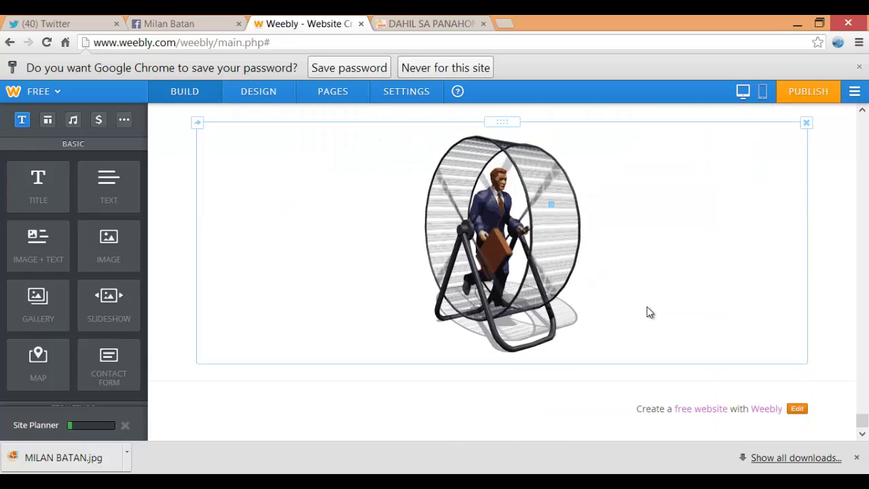
Check the reference site, then add a title block below the hamster-wheel image
left_click(389, 22)
scroll(433, 88, "down", 6)
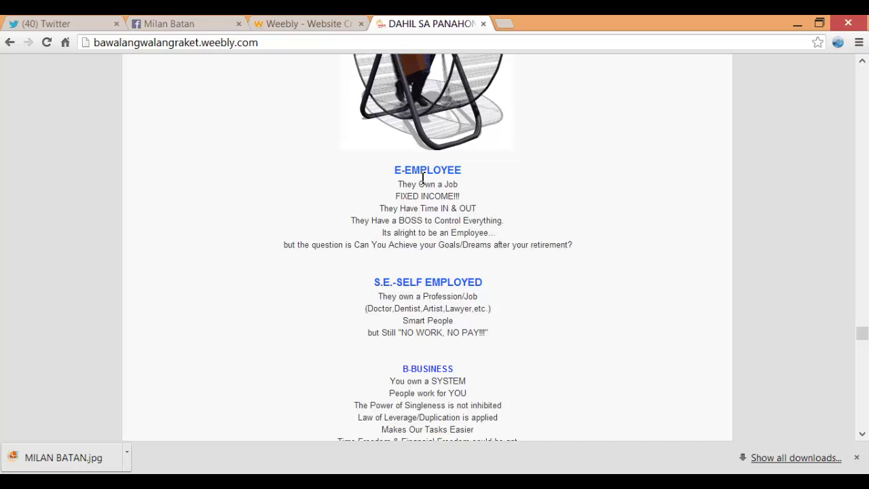
scroll(398, 194, "down", 4)
scroll(390, 183, "up", 3)
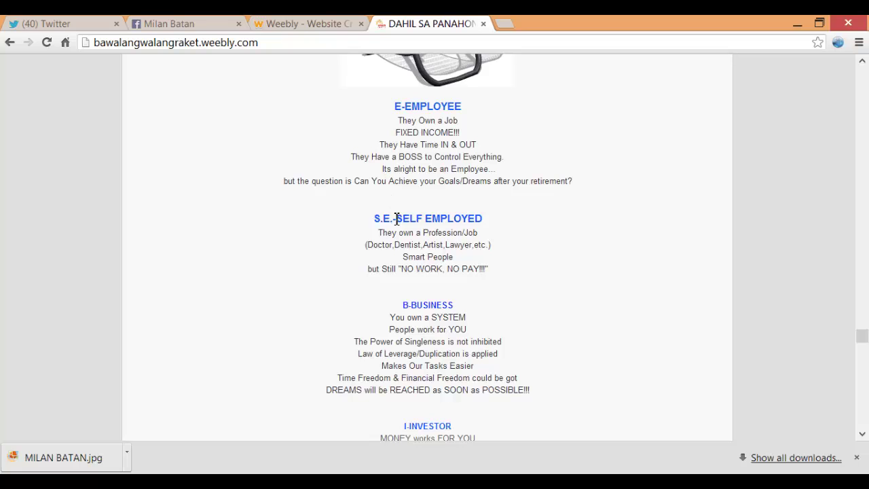
key("ctrl+shift+Tab")
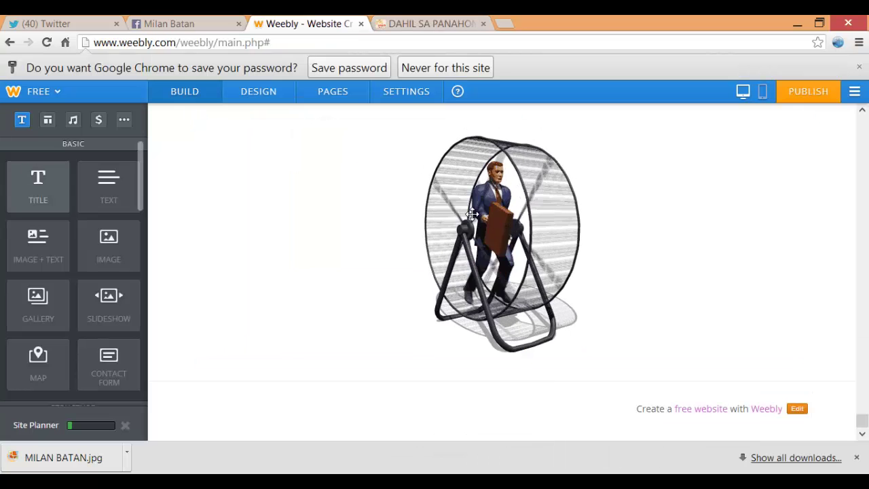
left_click_drag(38, 183, 473, 216)
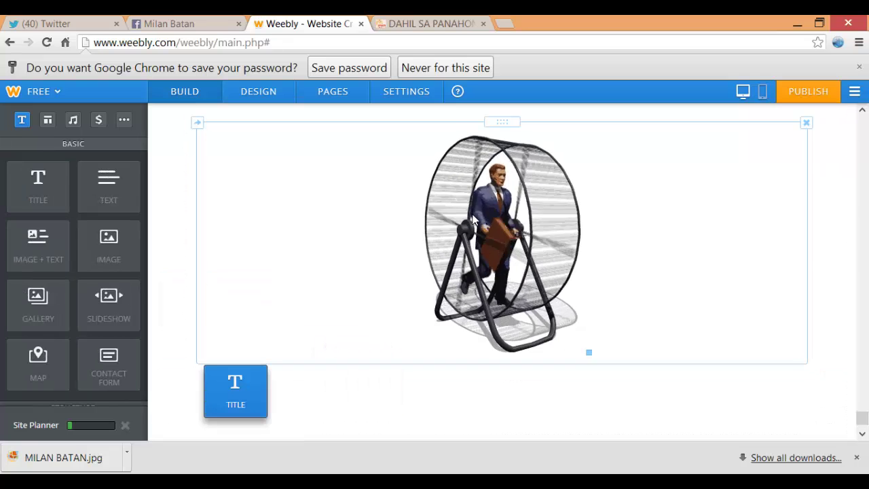
scroll(473, 217, "down", 2)
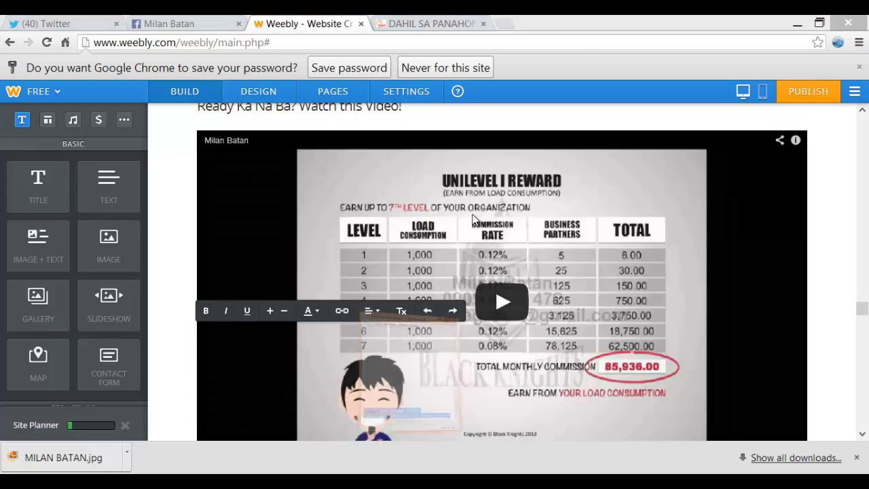
Paste the E, S.E., B and I quadrant descriptions from Notepad into the empty text block
key("alt+Tab")
left_click(604, 253)
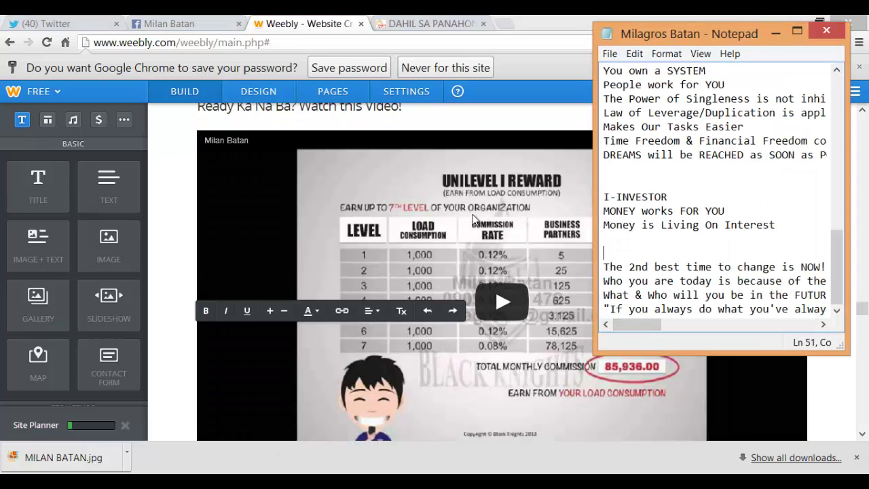
key("alt+Tab")
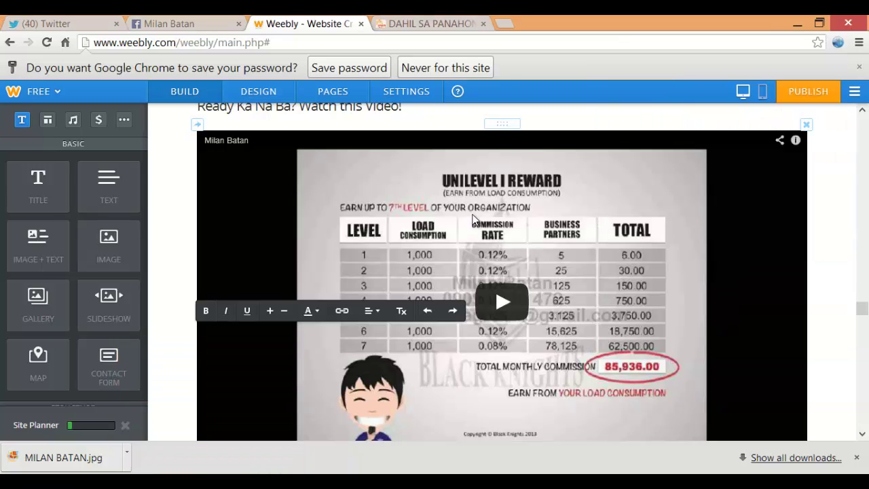
scroll(473, 219, "down", 10)
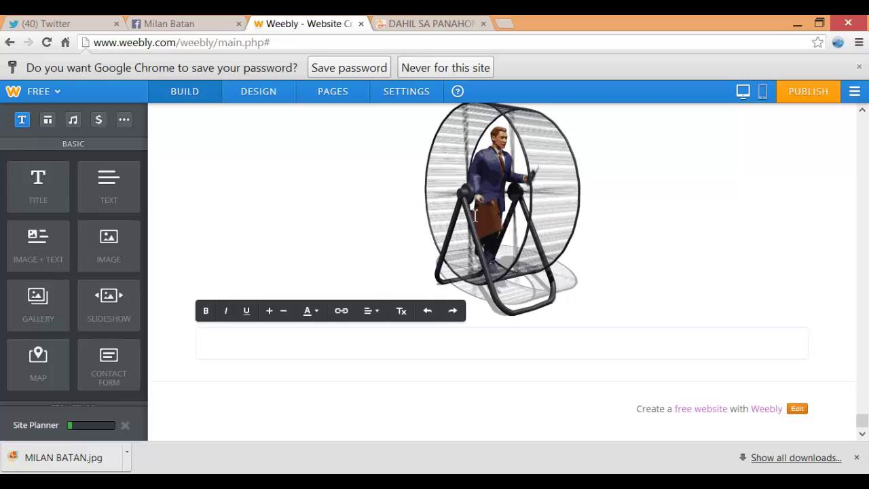
key("ctrl+v")
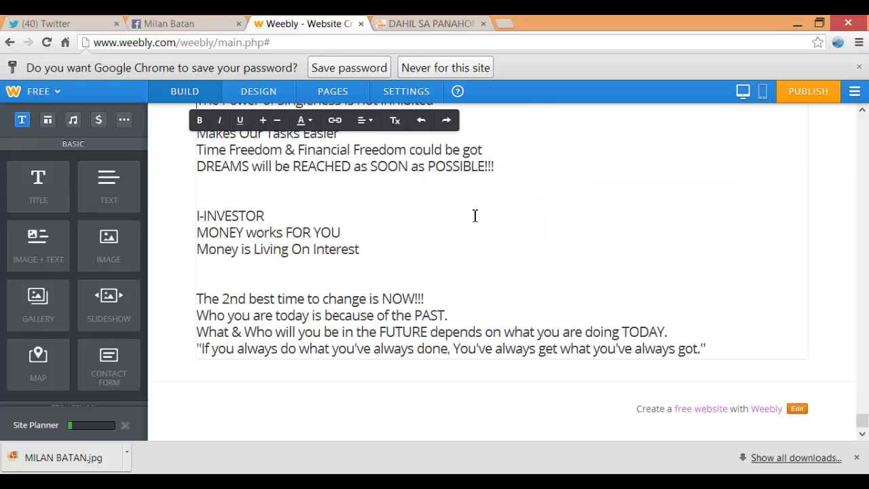
scroll(475, 216, "up", 9)
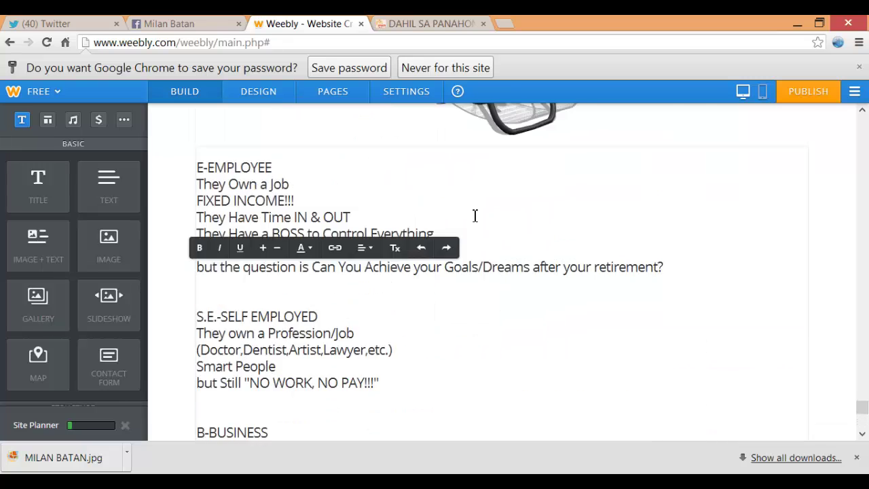
scroll(475, 216, "down", 5)
scroll(475, 215, "down", 4)
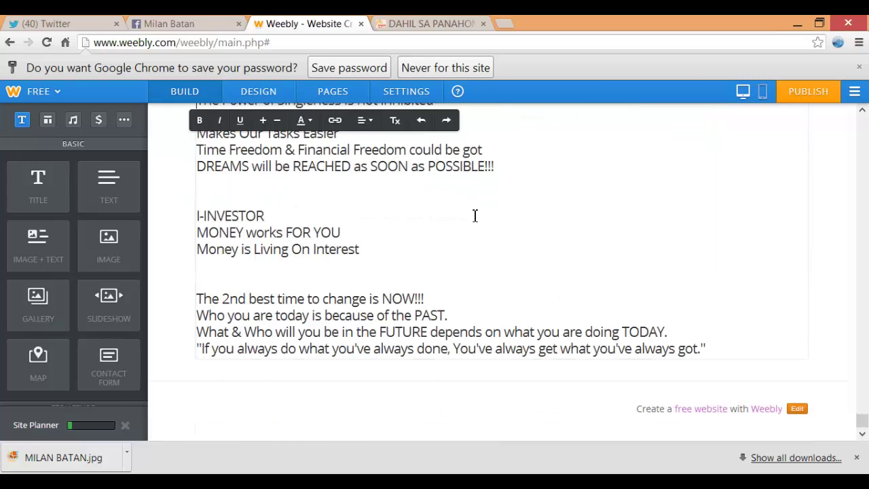
key("ctrl+Tab")
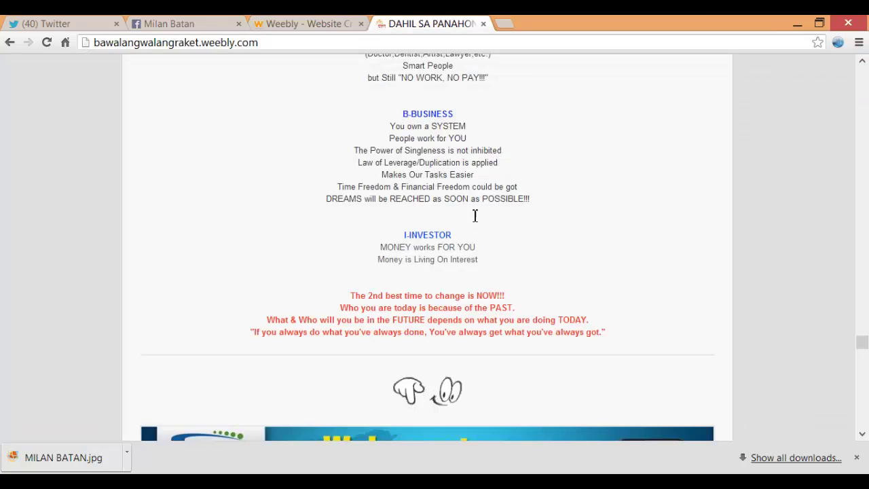
scroll(475, 219, "down", 3)
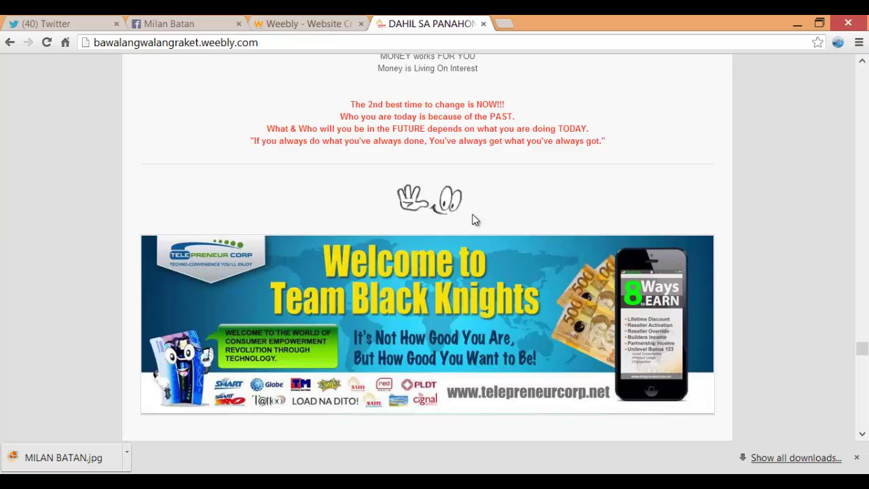
key("ctrl+shift+Tab")
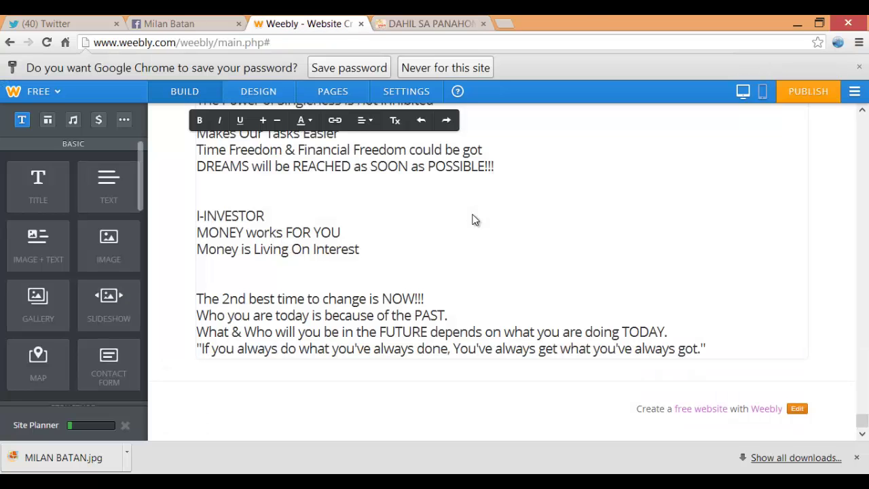
Add an image block below the closing text and upload the 9039387_orig pointing-hands graphic
left_click_drag(109, 245, 298, 400)
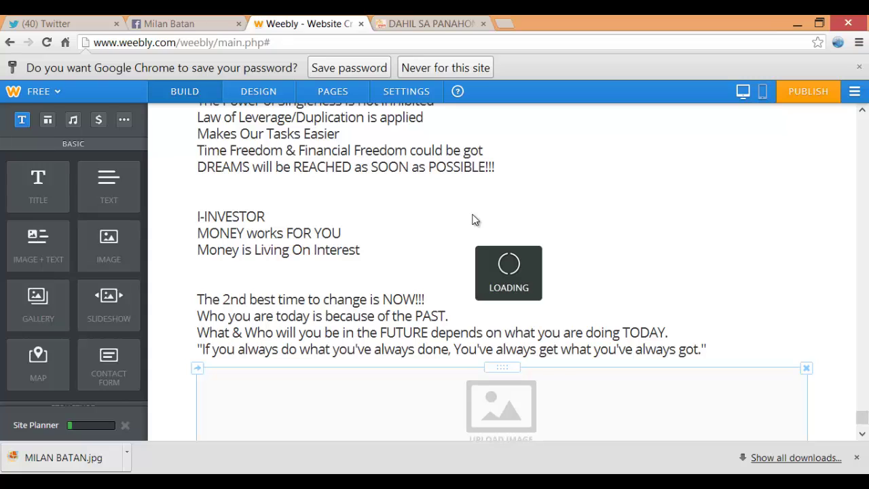
scroll(473, 219, "down", 3)
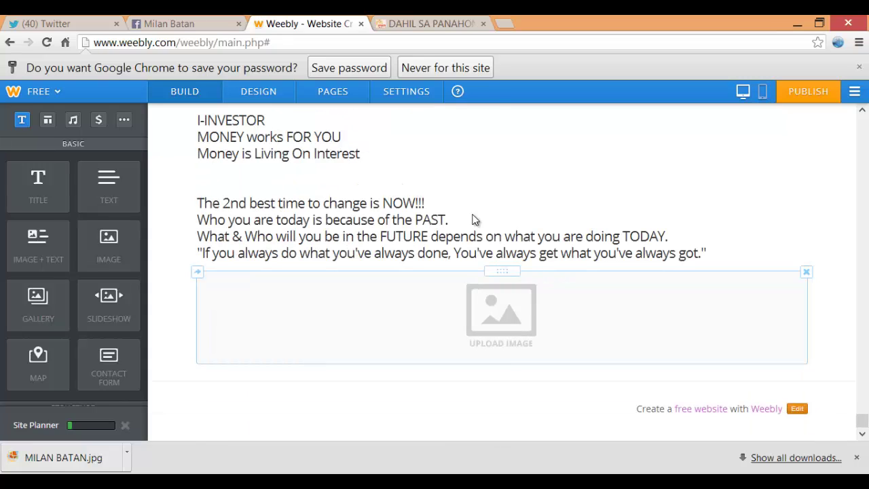
left_click(497, 309)
left_click(474, 290)
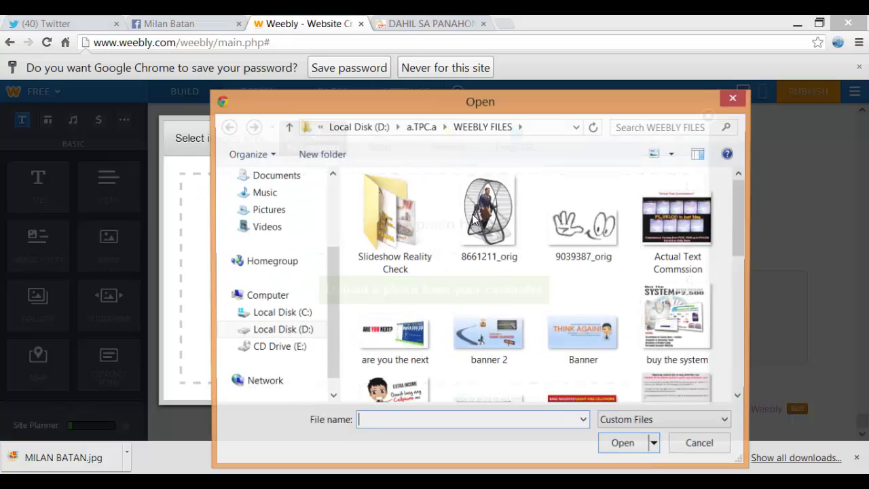
left_click(584, 218)
left_click(624, 445)
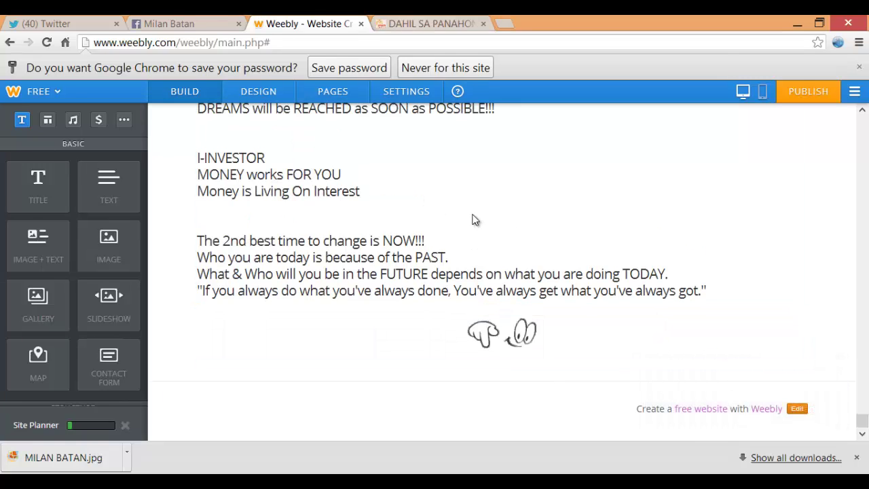
key("ctrl+Tab")
scroll(475, 217, "down", 2)
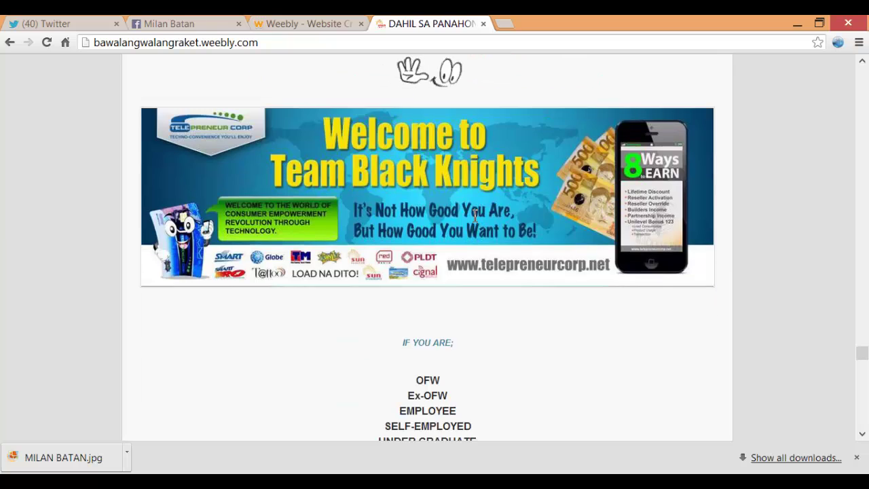
key("ctrl+shift+Tab")
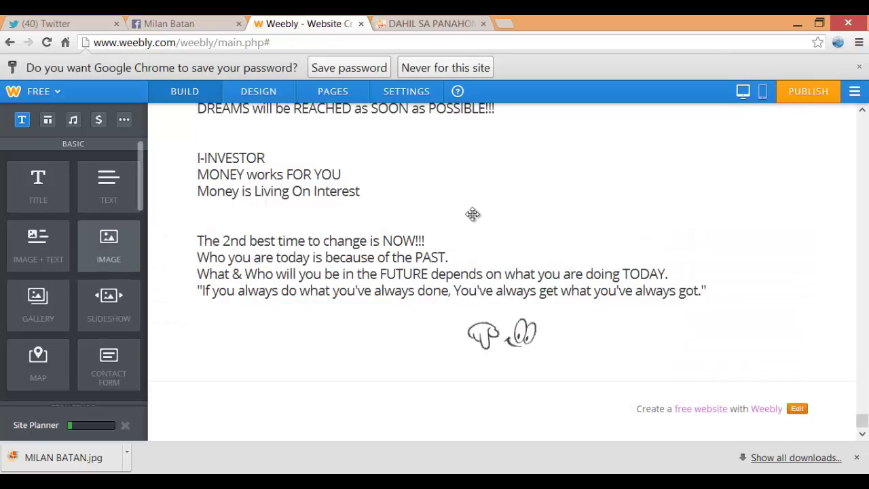
Add another image block under the hands graphic and upload the team blackknights banner
left_click_drag(109, 246, 441, 385)
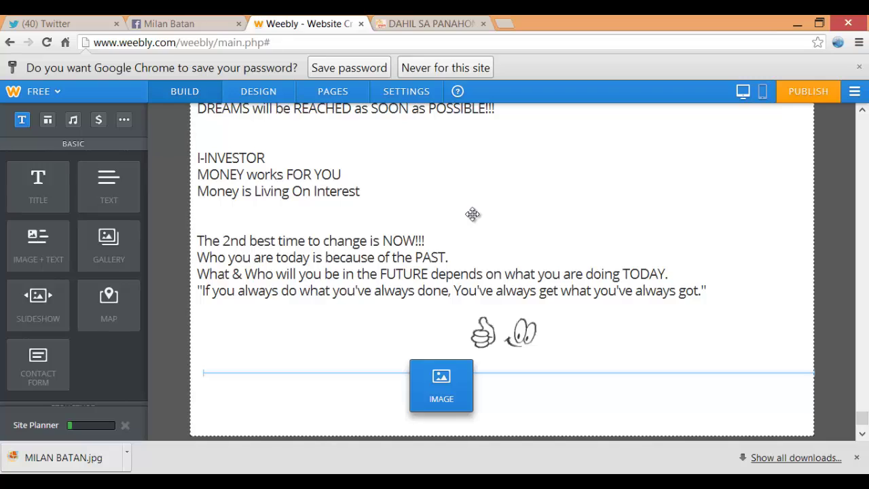
left_click_drag(472, 214, 472, 214)
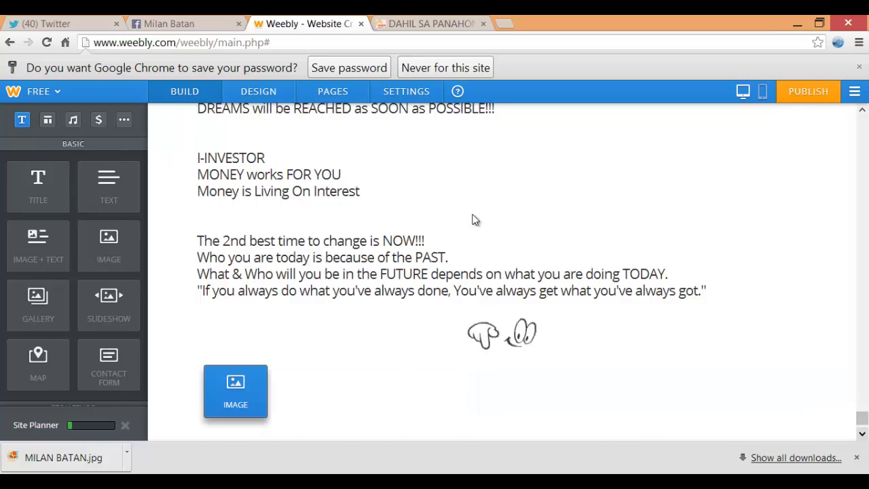
scroll(474, 219, "down", 1)
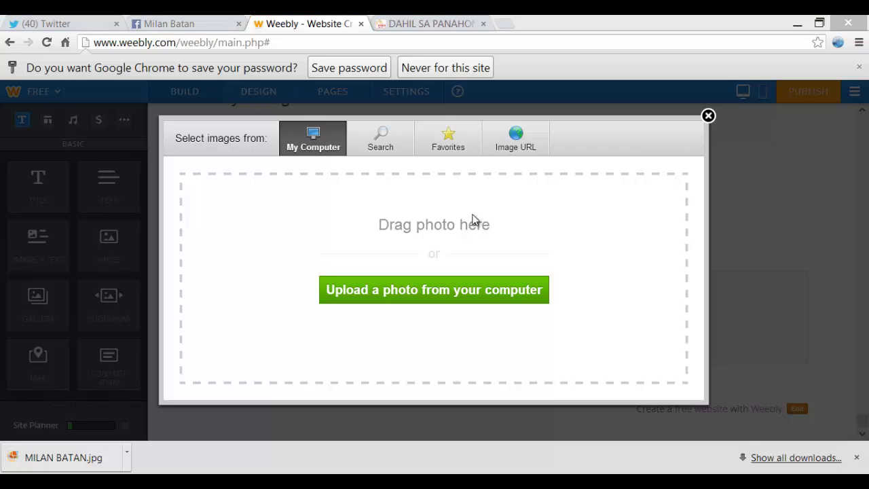
left_click(473, 221)
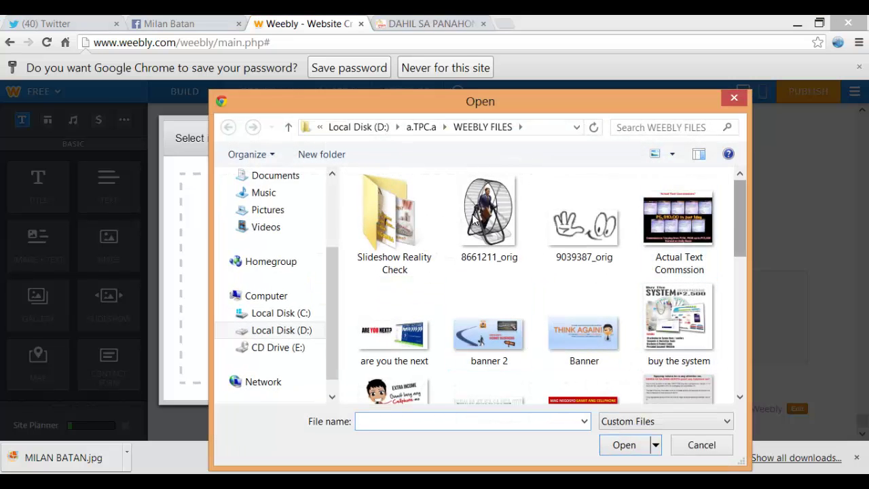
scroll(473, 221, "down", 6)
left_click(583, 283)
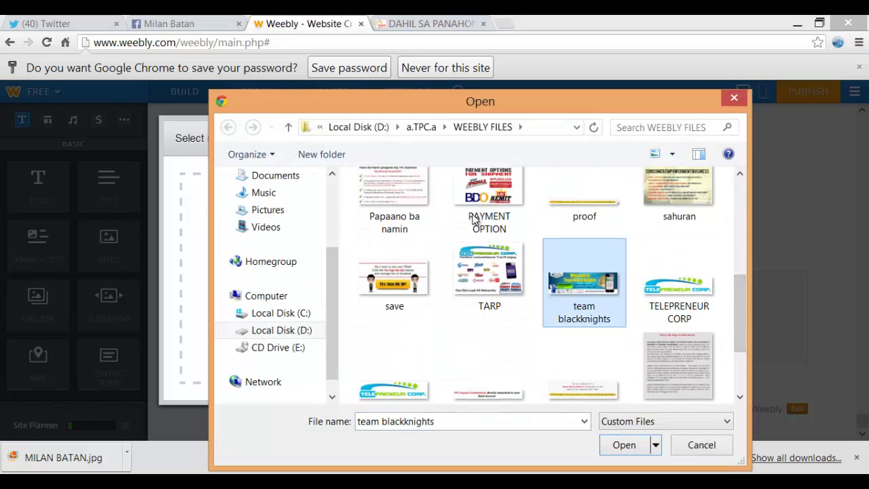
left_click(624, 445)
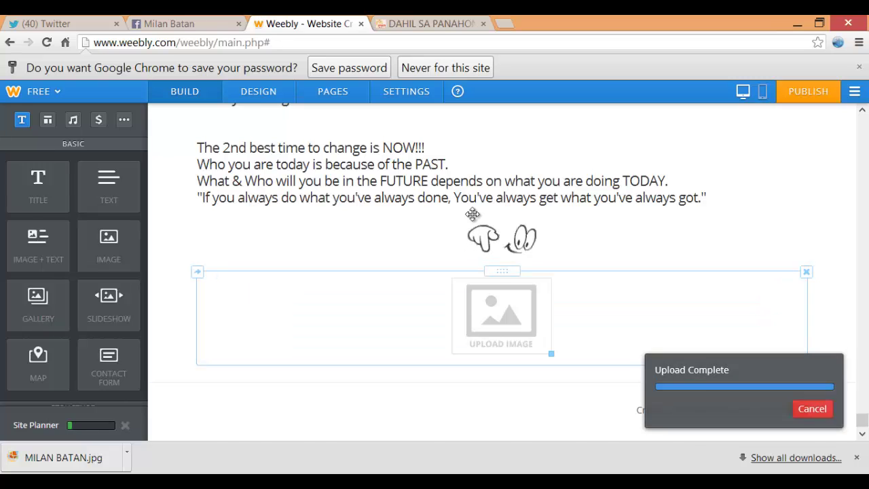
scroll(473, 219, "down", 2)
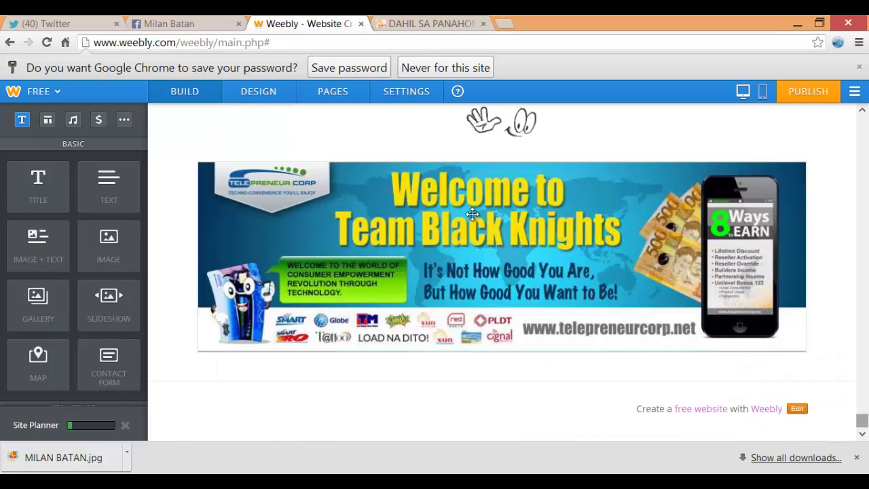
key("ctrl+Tab")
scroll(473, 220, "down", 2)
Add a title block below the Team Black Knights banner
scroll(473, 219, "down", 2)
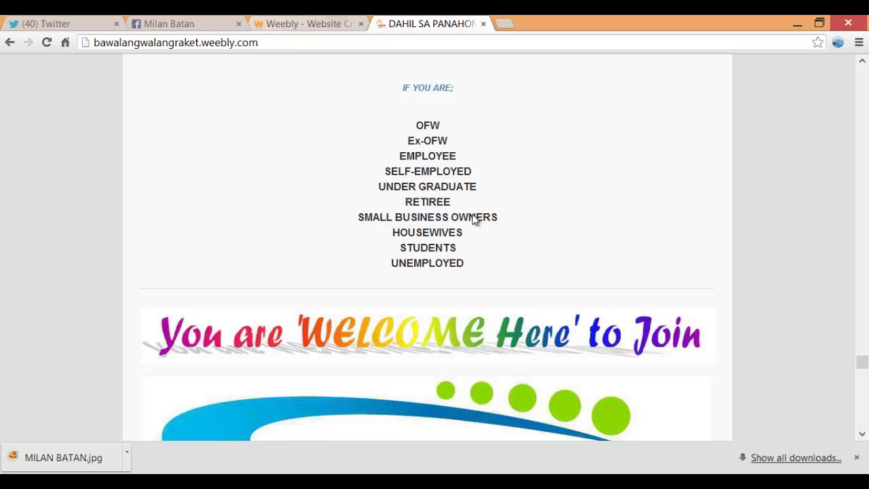
key("ctrl+shift+Tab")
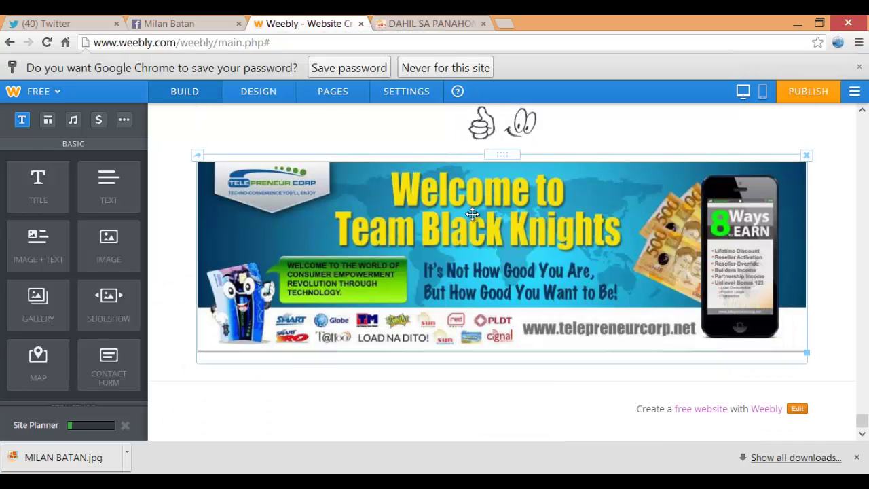
left_click_drag(38, 186, 412, 380)
left_click_drag(473, 213, 473, 216)
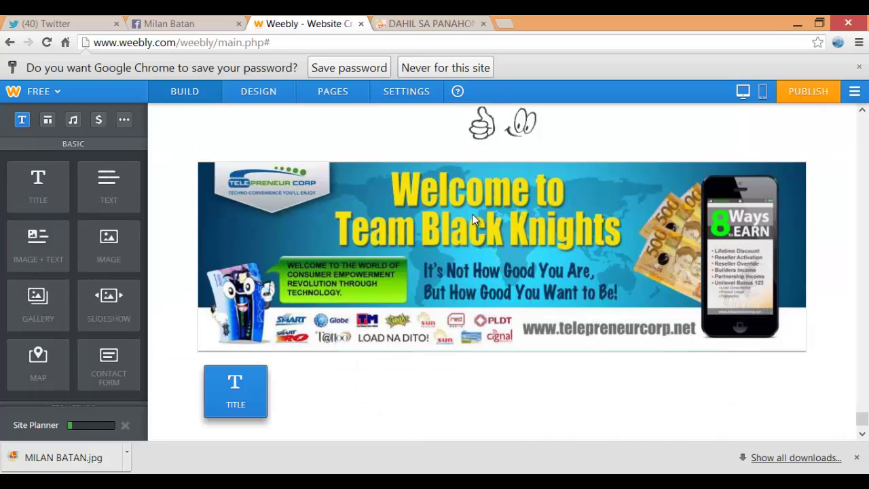
Paste the 'IF YOU ARE:' list (OFW, Ex-OFW, EMPLOYEE through UNEMPLOYED) into the text block
key("alt+Tab")
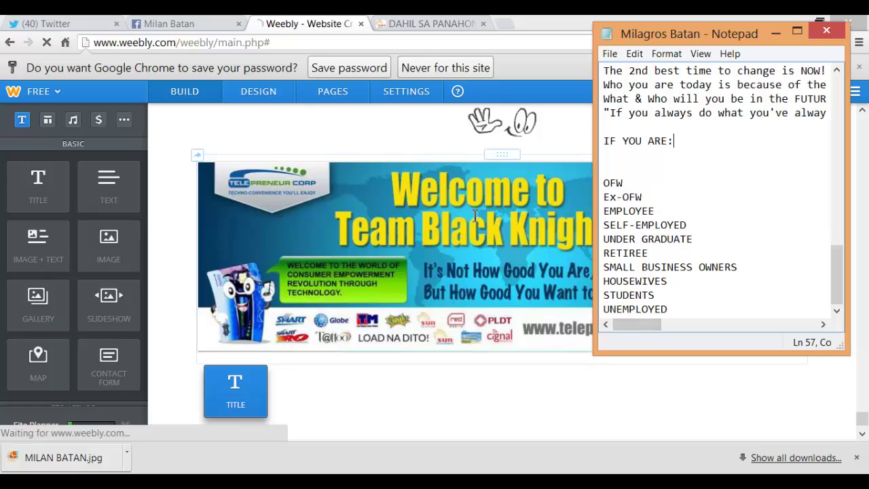
key("shift+Down")
key("shift+Down")
key("shift+Down")
key("shift+Down")
key("shift+Down")
key("shift+Down")
key("shift+Down")
key("shift+Down")
key("shift+Down")
key("shift+Down")
key("shift+Down")
key("shift+Down")
key("shift+Down")
key("ctrl+c")
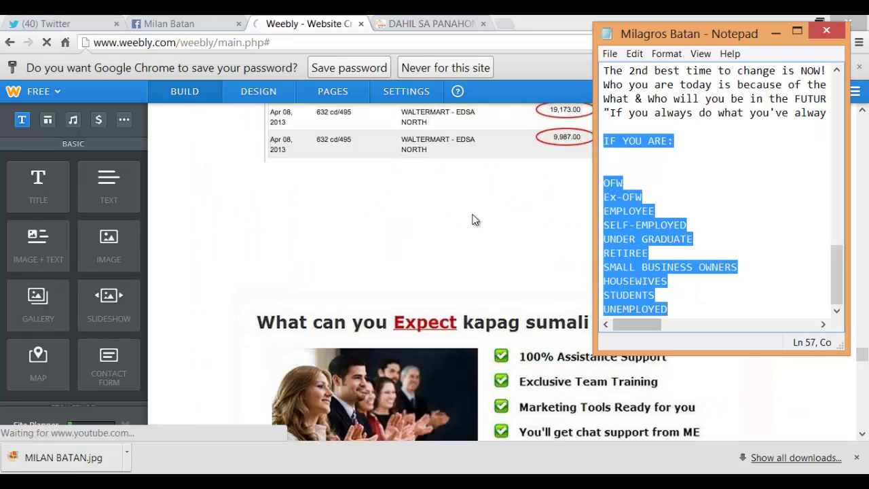
key("alt+Tab")
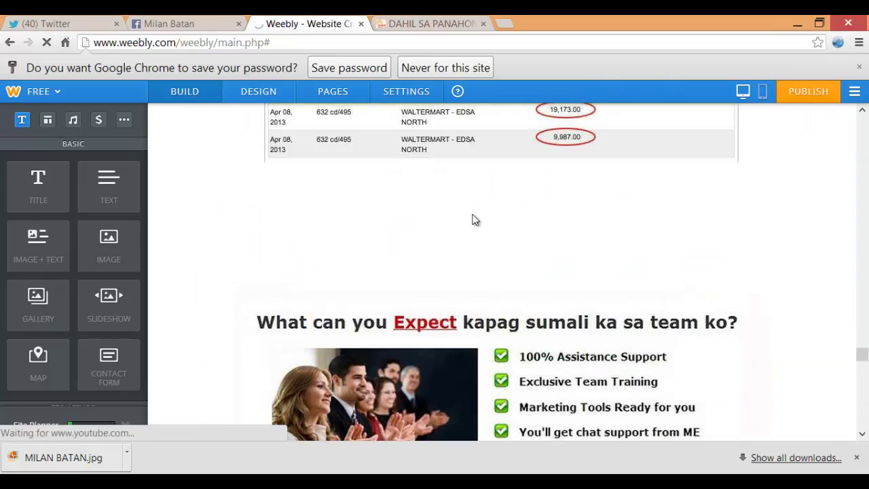
scroll(474, 220, "down", 1)
scroll(473, 219, "down", 5)
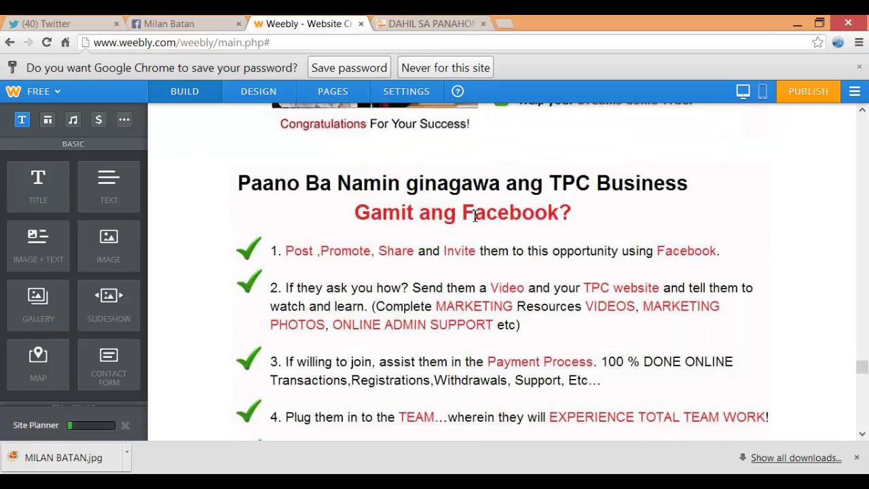
scroll(474, 219, "down", 10)
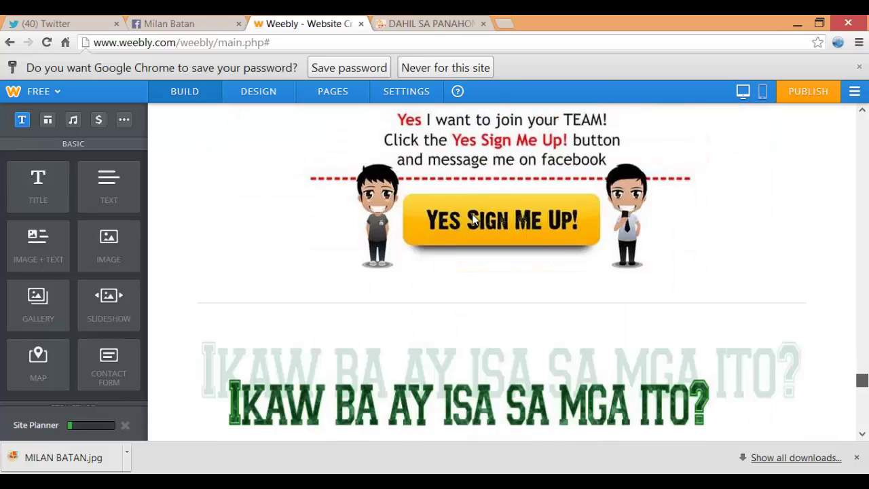
left_click(248, 347)
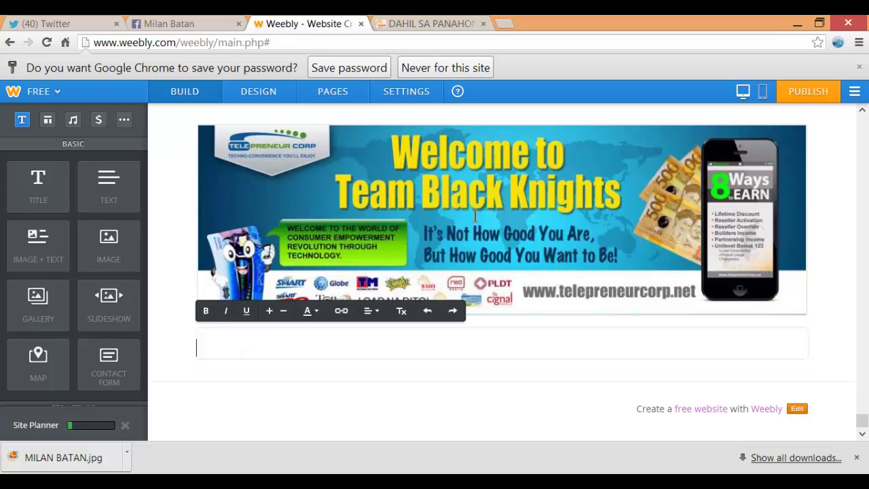
key("ctrl+v")
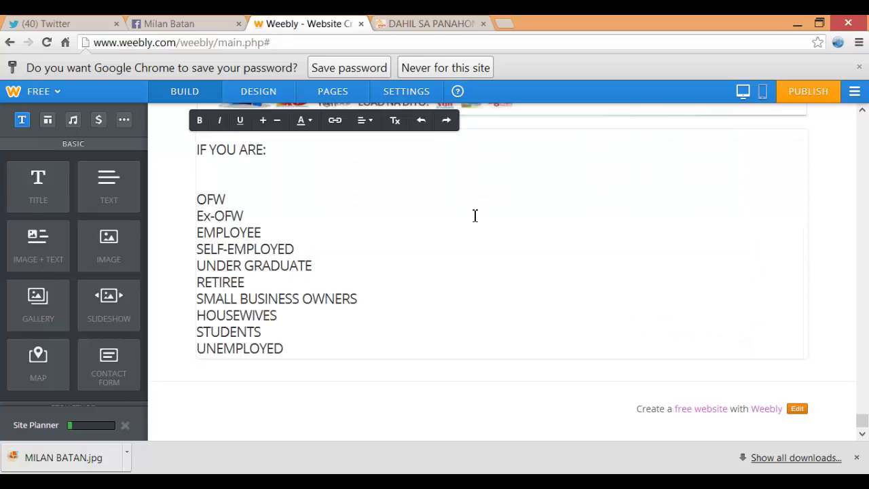
key("ctrl+Tab")
scroll(475, 218, "down", 1)
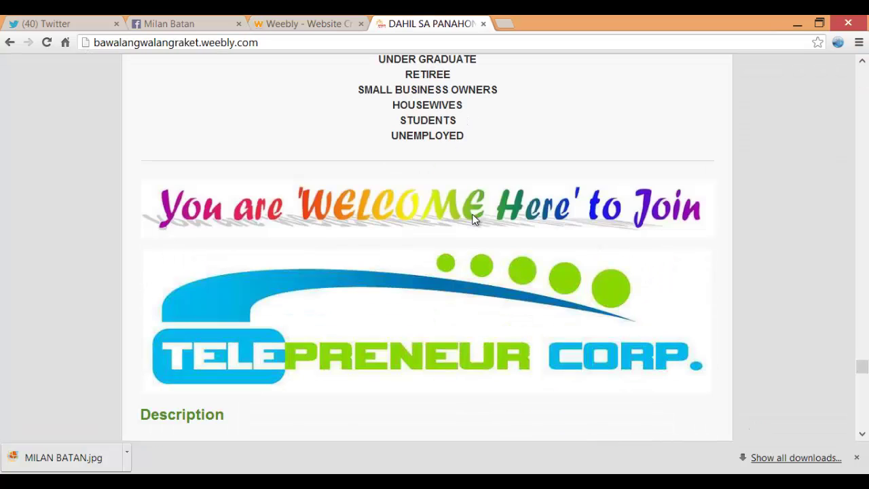
key("ctrl+shift+Tab")
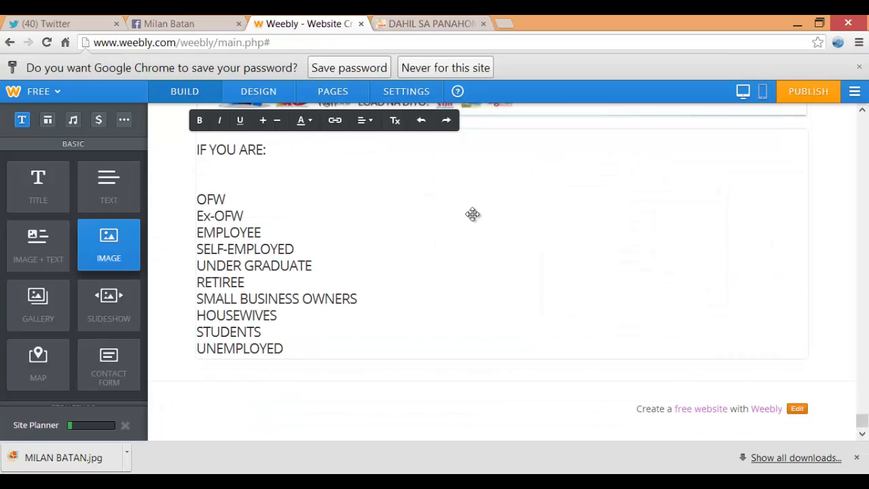
Add an image block below the audience list and upload the 'you' welcome banner
left_click_drag(109, 246, 251, 390)
left_click_drag(473, 214, 472, 214)
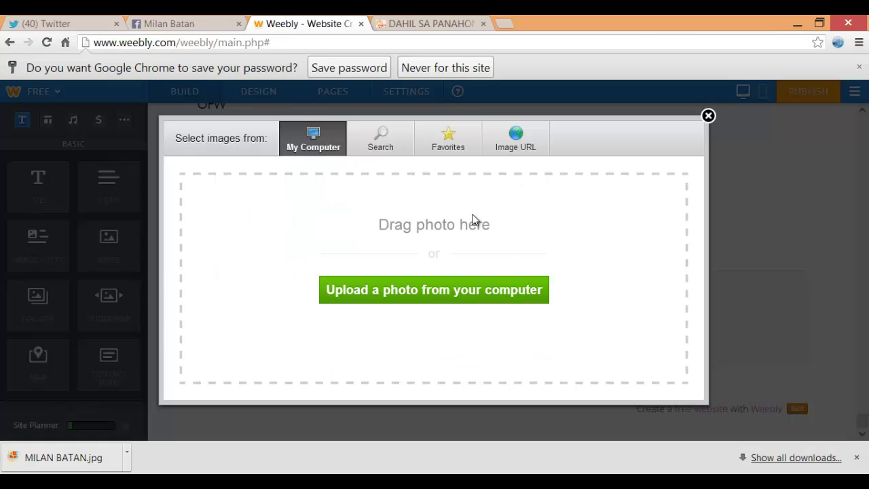
left_click(473, 220)
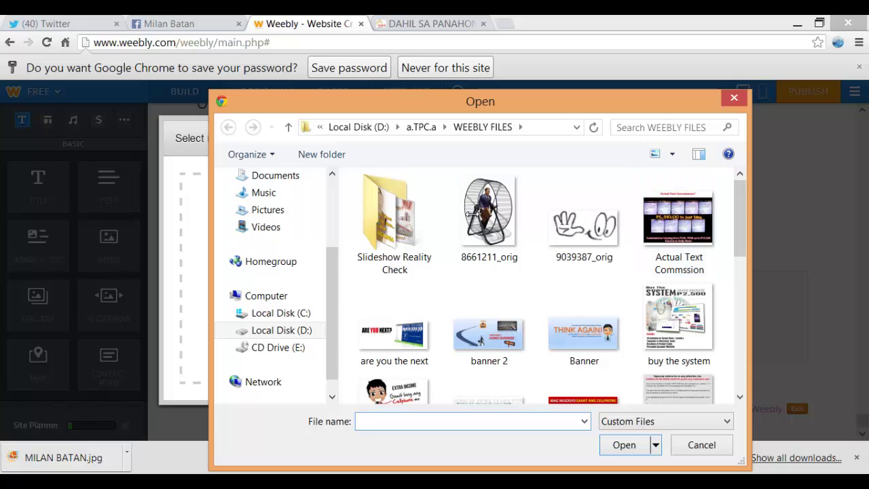
scroll(473, 219, "down", 10)
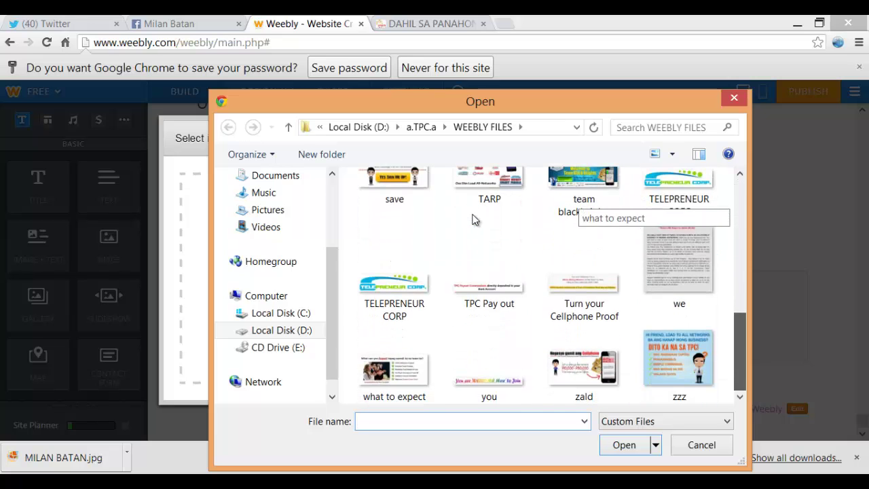
key("shift+Tab")
key("Right")
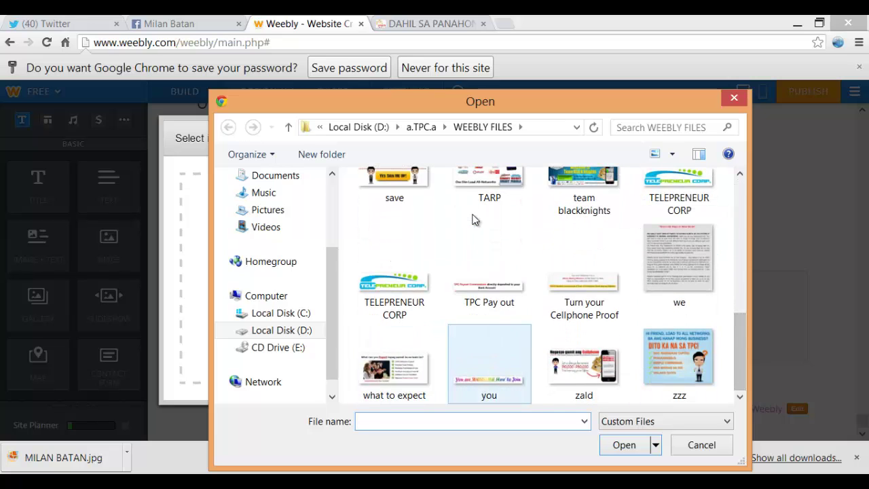
key("Return")
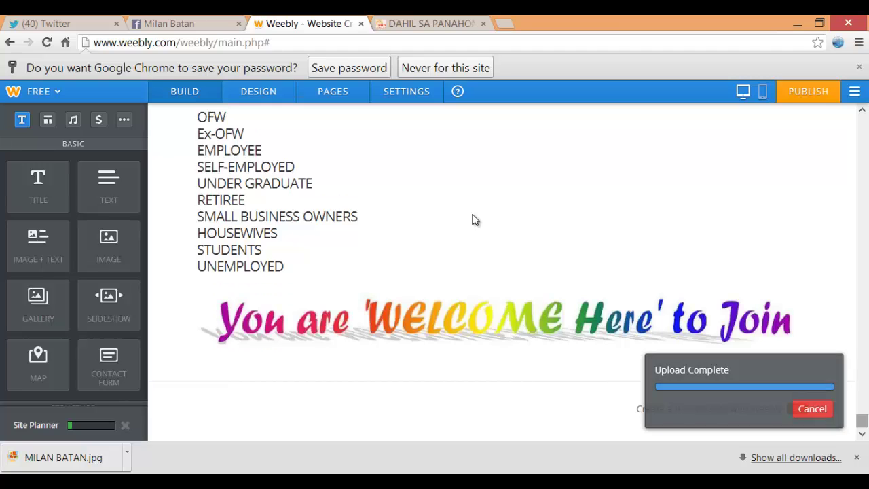
Compare with the reference site, then add another image block below the welcome banner
key("ctrl+Tab")
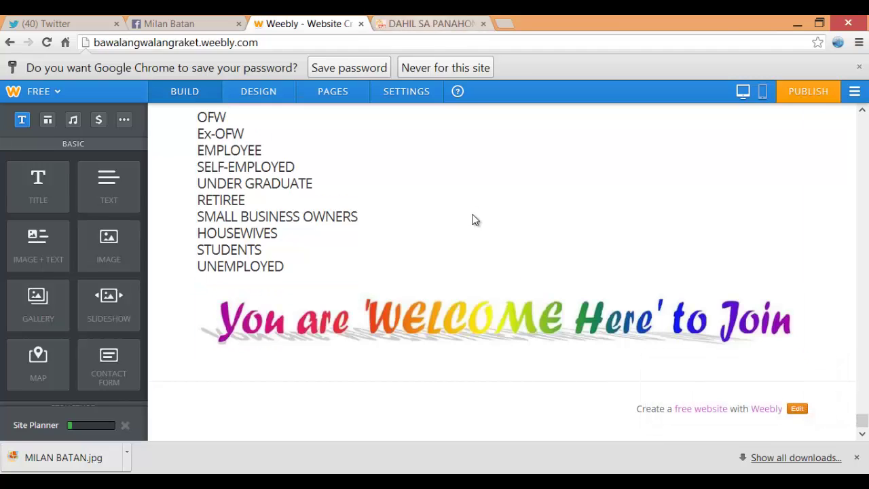
scroll(473, 219, "down", 2)
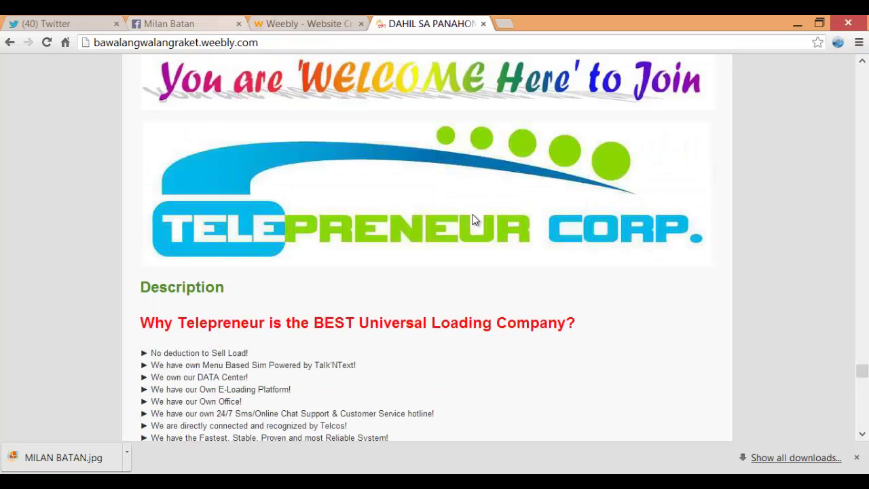
key("ctrl+shift+Tab")
left_click_drag(109, 245, 454, 361)
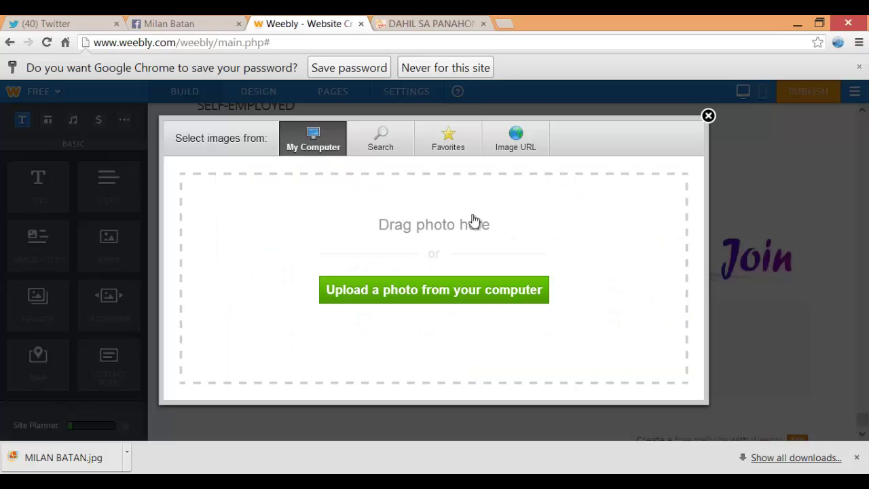
Upload the TELEPRENEUR CORP logo into the empty image block beneath the welcome banner
left_click(473, 221)
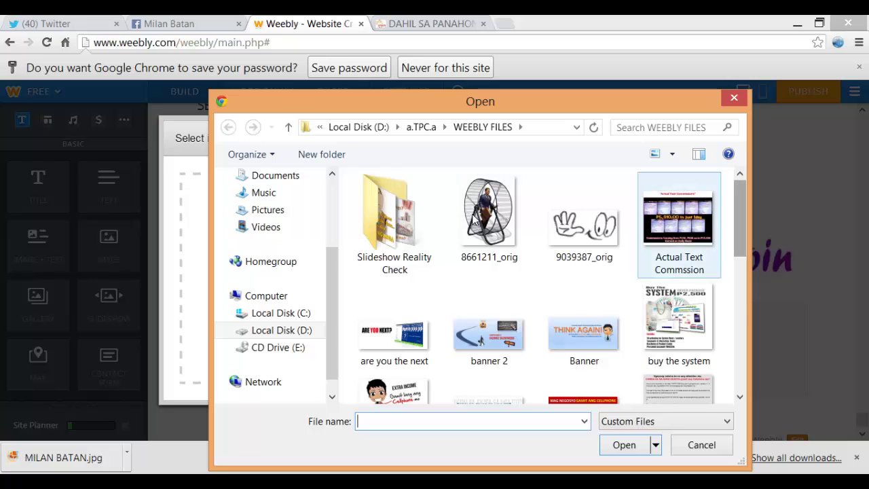
scroll(473, 221, "down", 5)
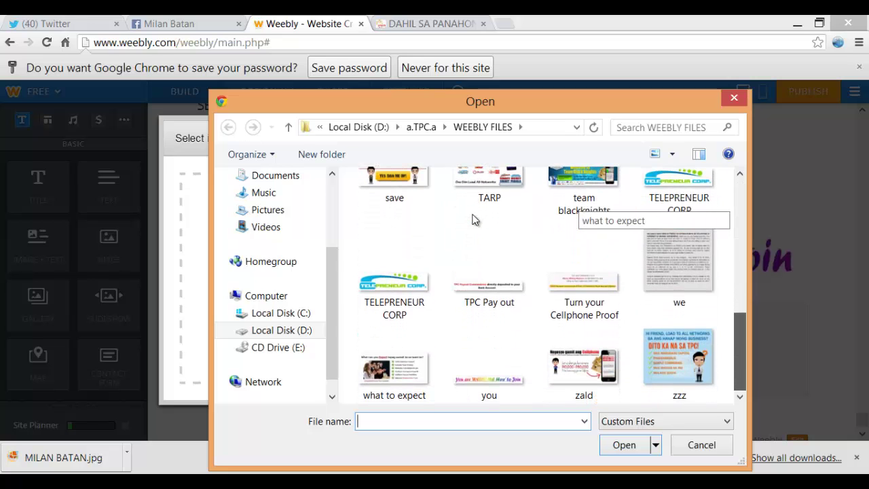
left_click(394, 271)
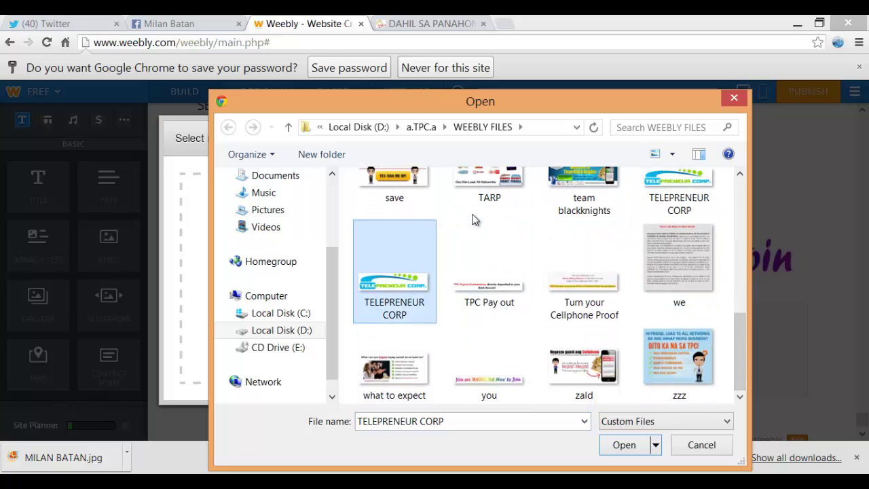
key("Return")
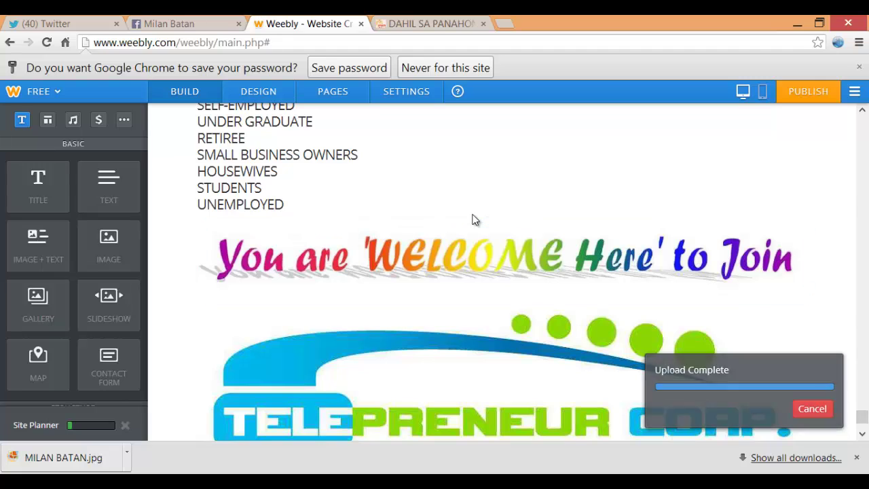
scroll(473, 219, "down", 3)
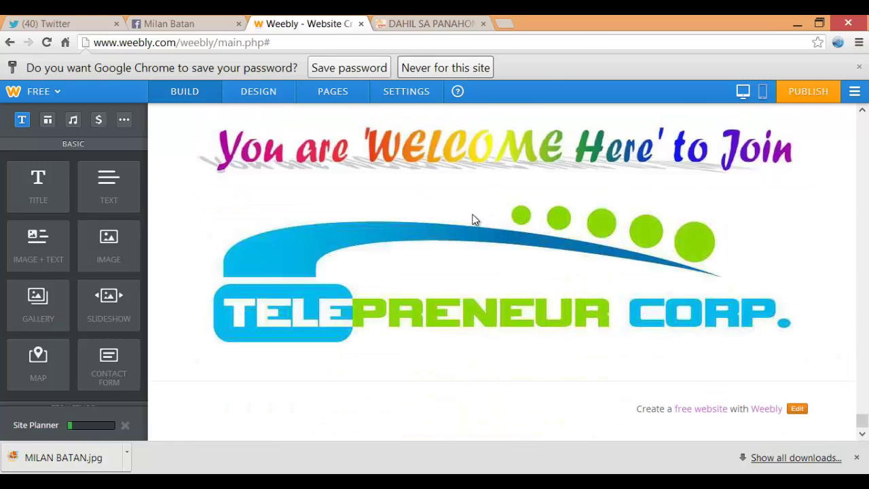
key("ctrl+Tab")
scroll(473, 219, "down", 2)
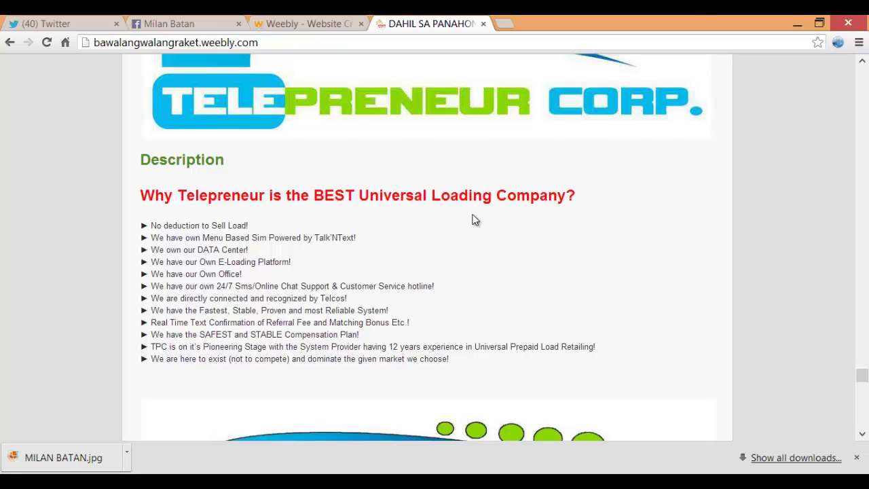
Add a title block below the Telepreneur logo
key("ctrl+shift+Tab")
left_click_drag(38, 187, 289, 374)
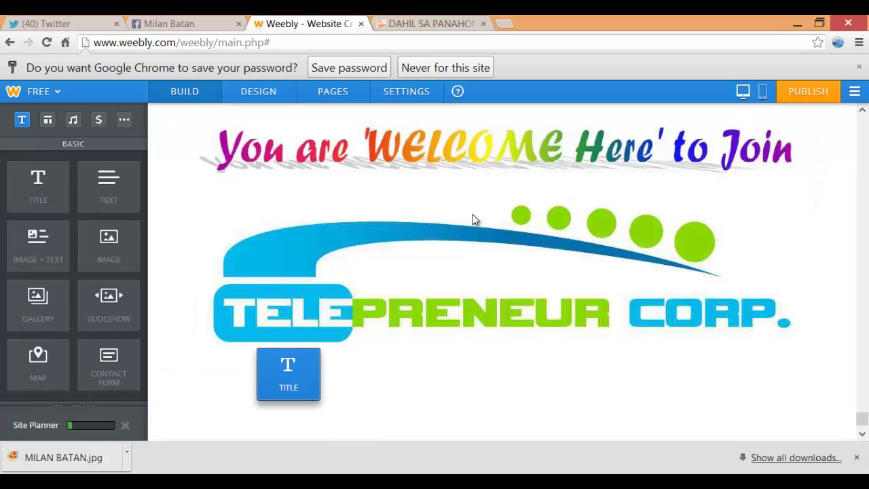
scroll(472, 215, "down", 1)
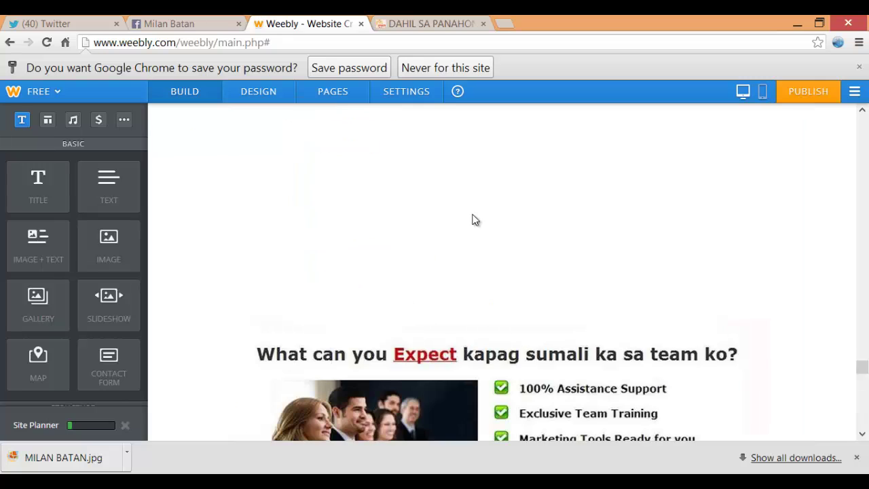
scroll(475, 220, "down", 15)
scroll(475, 219, "down", 4)
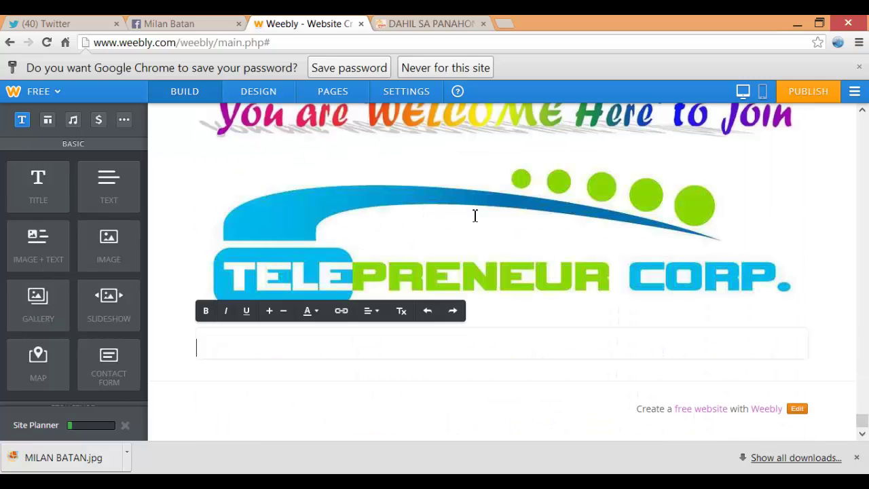
Paste the 'Why Telepreneur is the BEST Universal Loading Company?' heading and bulleted reasons from Notepad
key("alt+Tab")
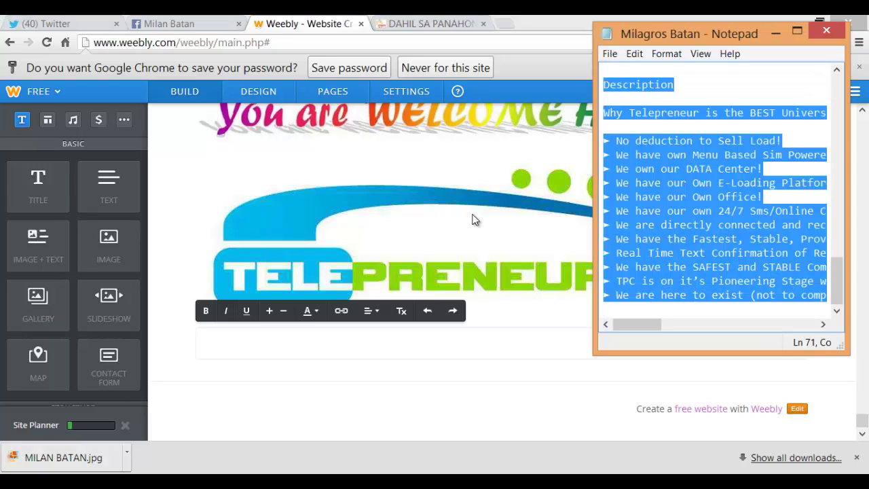
key("alt+Tab")
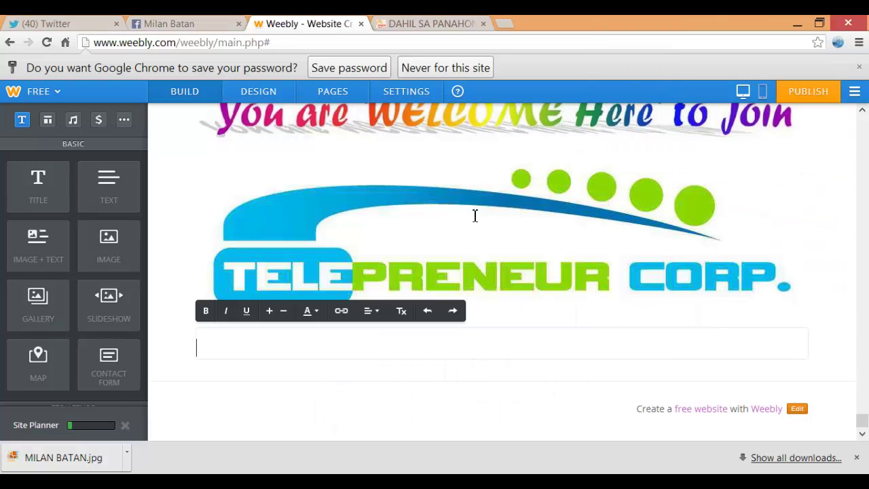
key("ctrl+v")
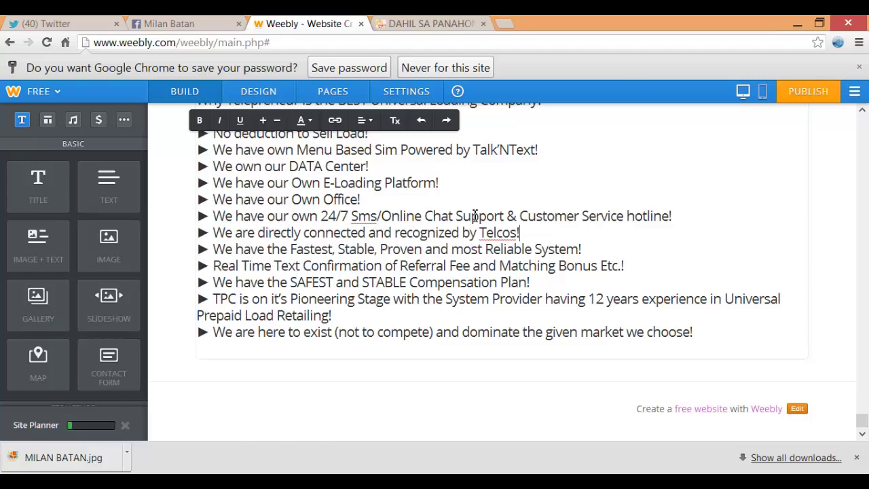
scroll(475, 216, "up", 2)
scroll(475, 216, "down", 2)
key("ctrl+Tab")
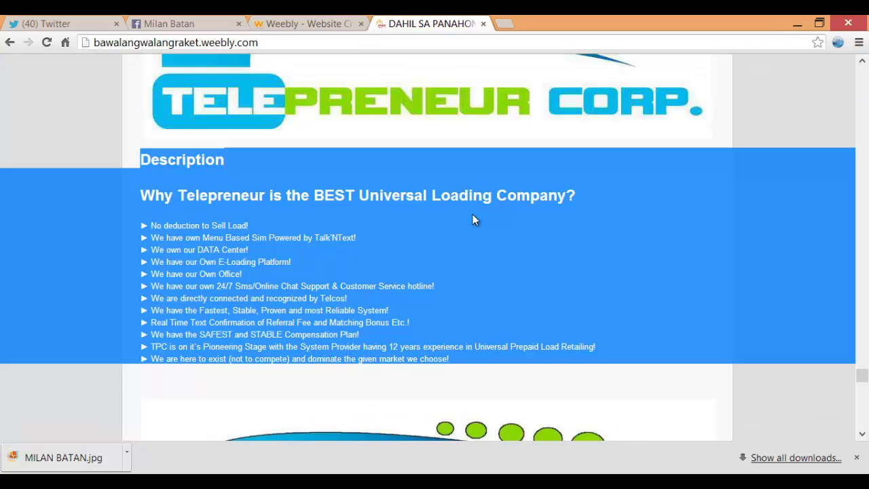
scroll(475, 219, "down", 5)
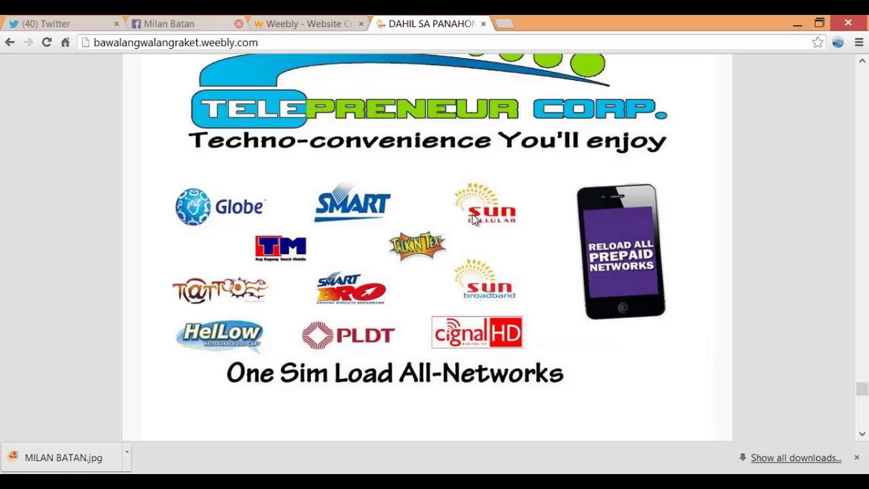
key("ctrl+shift+Tab")
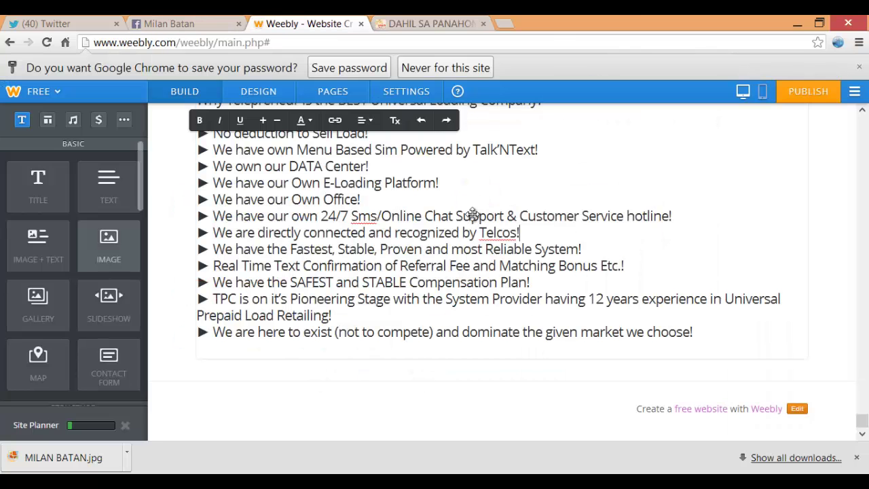
Add an image block below the description list and upload the TARP networks graphic
left_click_drag(109, 244, 312, 390)
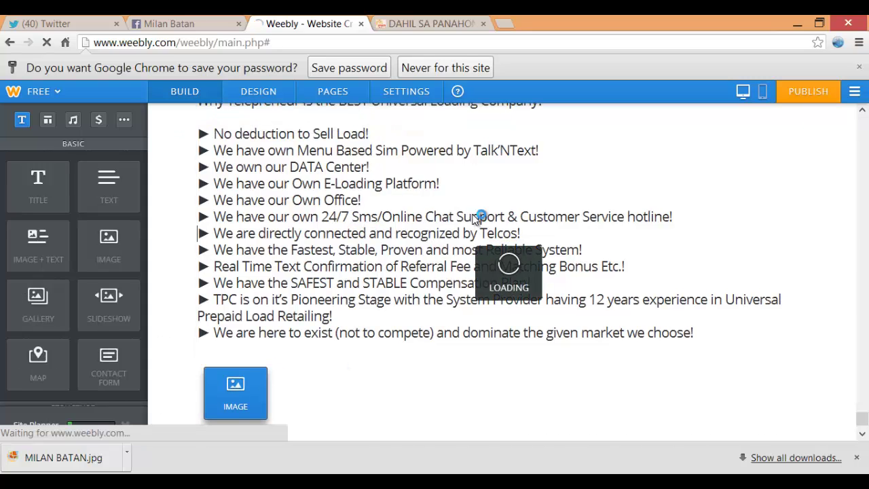
scroll(475, 218, "down", 5)
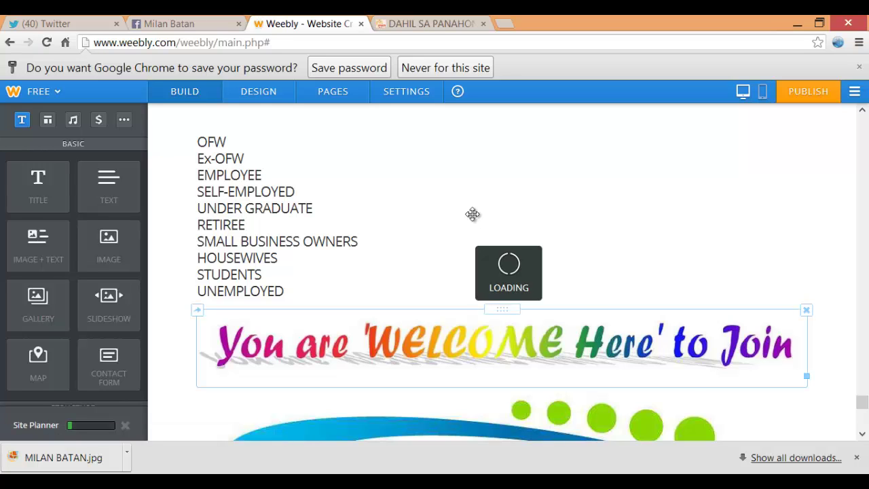
scroll(473, 214, "down", 1)
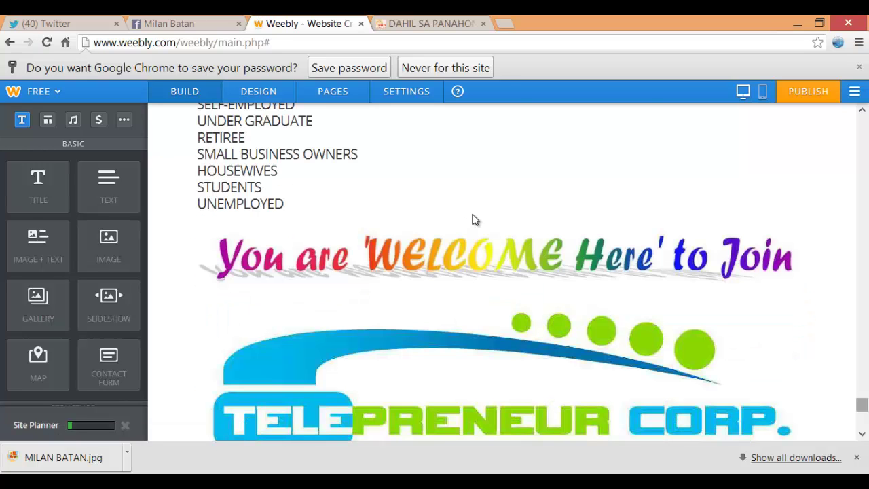
scroll(473, 219, "down", 3)
left_click(476, 290)
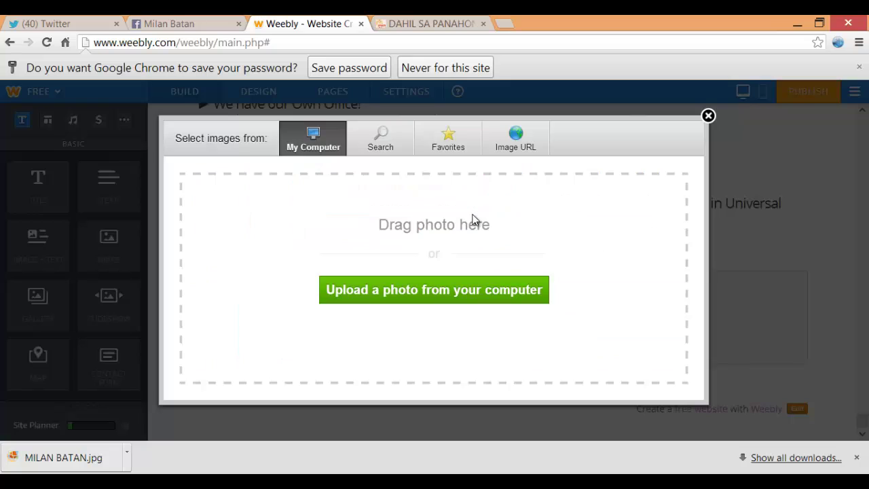
left_click(476, 290)
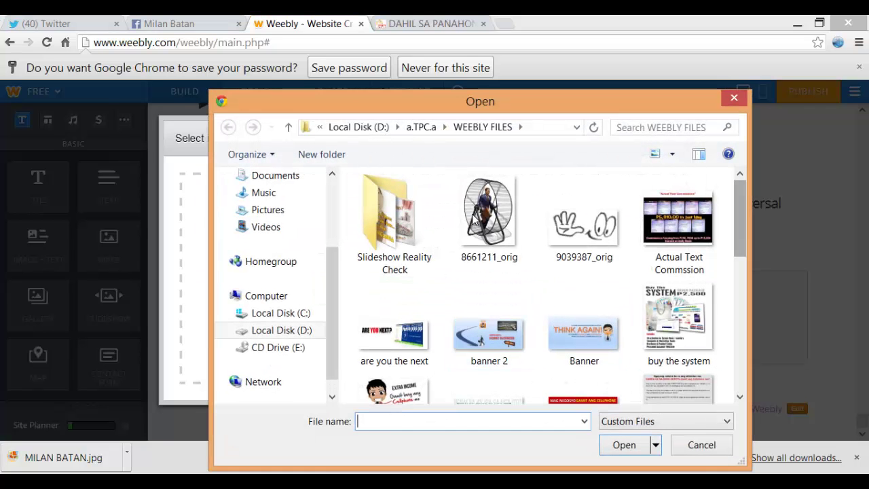
scroll(473, 220, "down", 8)
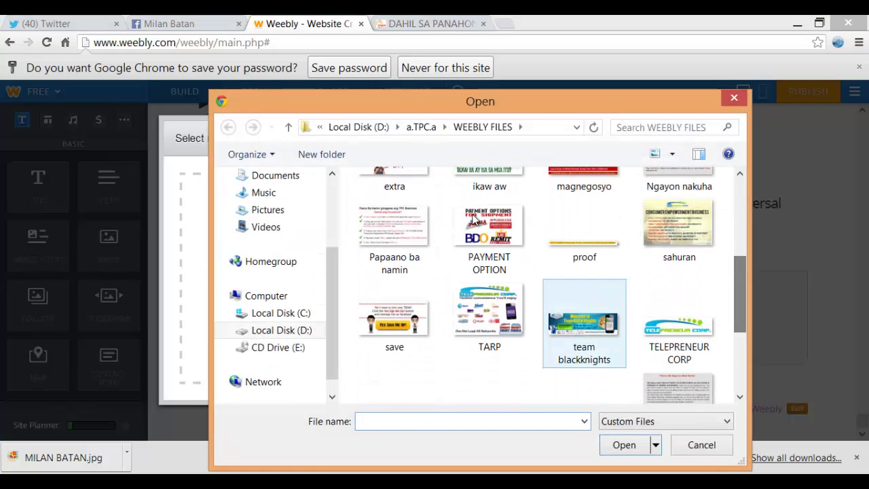
left_click(488, 315)
key("Return")
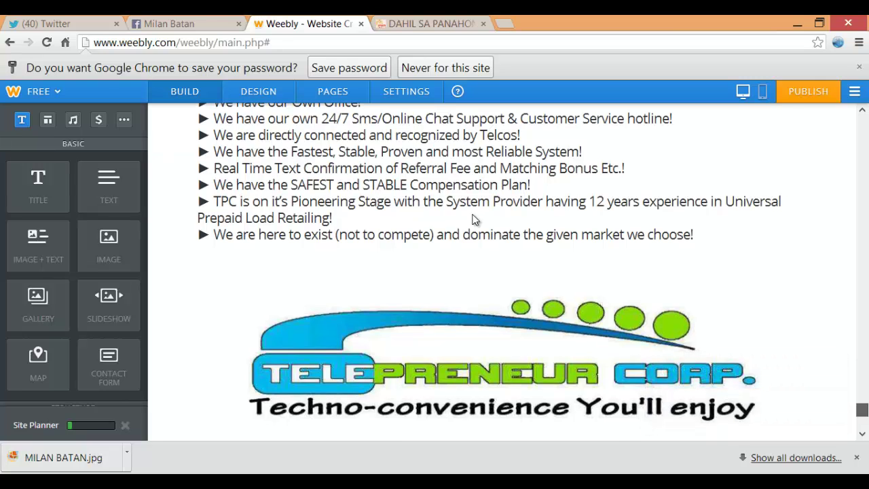
Scroll through the published reference site to compare it with the editor
scroll(475, 220, "down", 5)
key("ctrl+Tab")
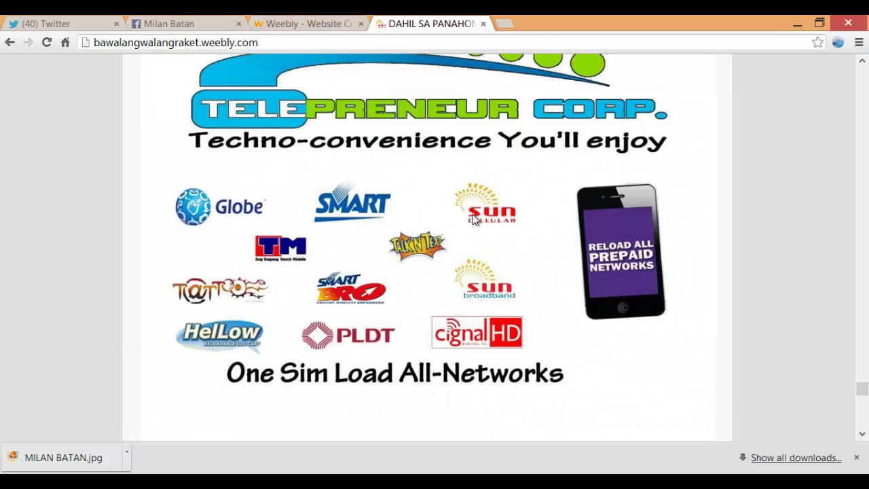
scroll(475, 219, "down", 4)
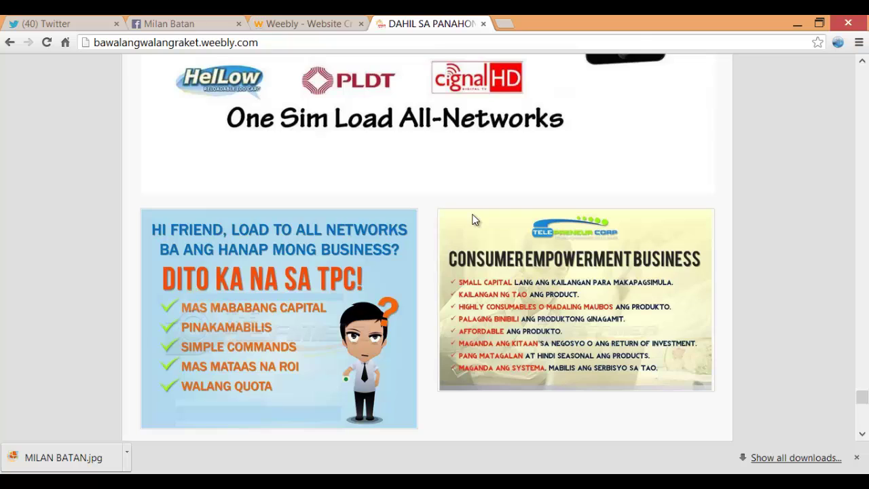
scroll(474, 219, "up", 2)
scroll(475, 219, "down", 1)
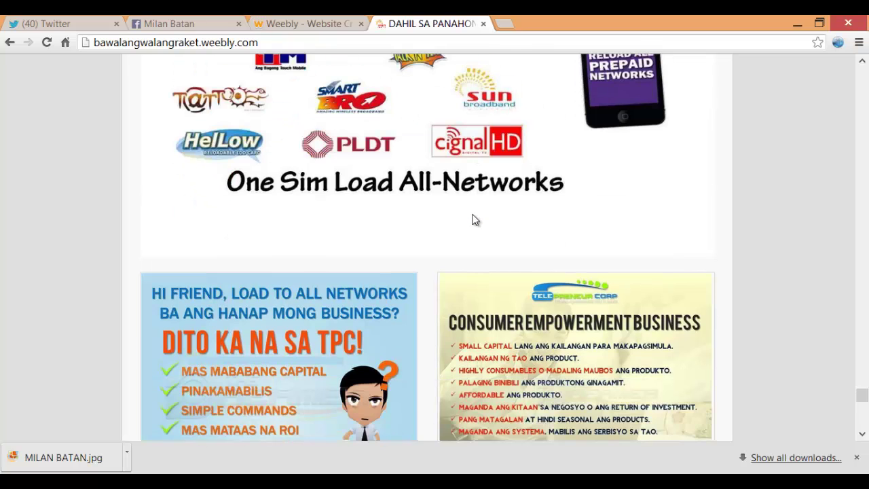
key("ctrl+shift+Tab")
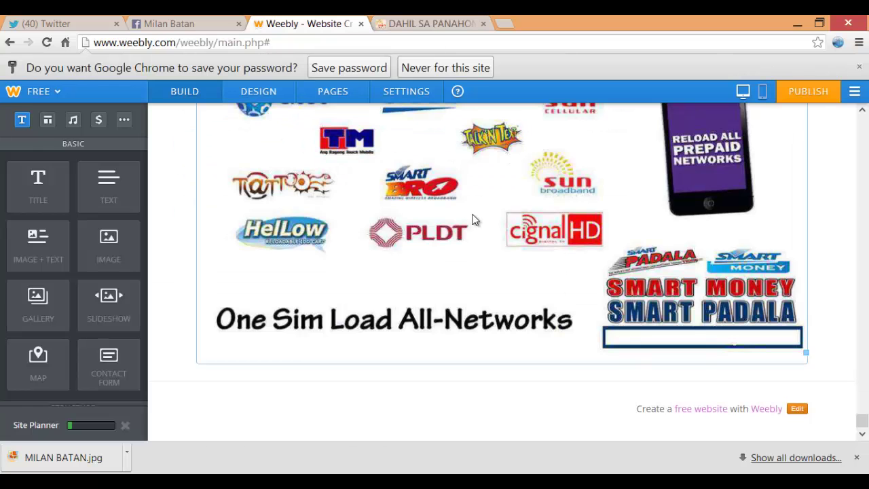
scroll(109, 244, "down", 3)
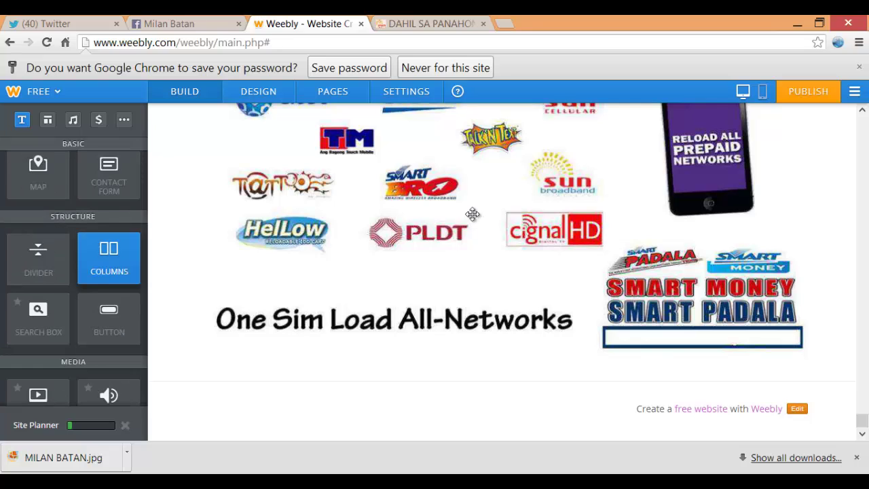
Add a two-column block below the networks graphic
left_click_drag(108, 257, 464, 394)
scroll(473, 214, "down", 1)
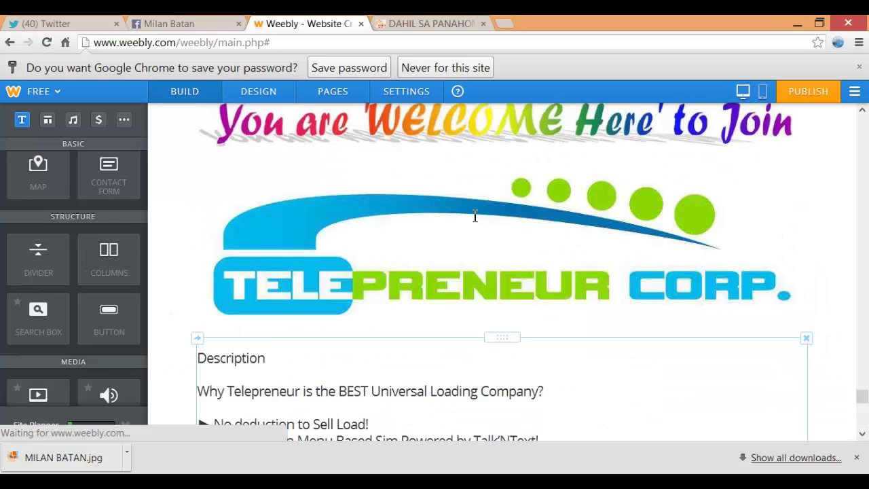
scroll(475, 216, "down", 2)
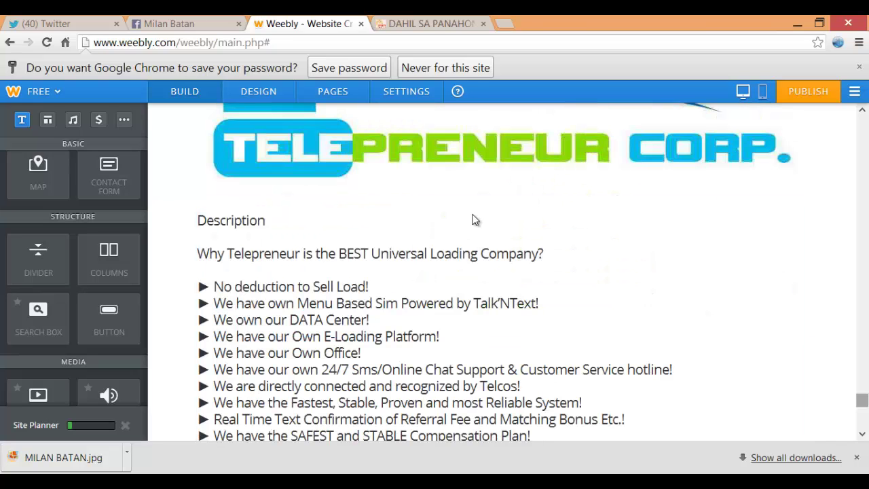
scroll(476, 220, "down", 5)
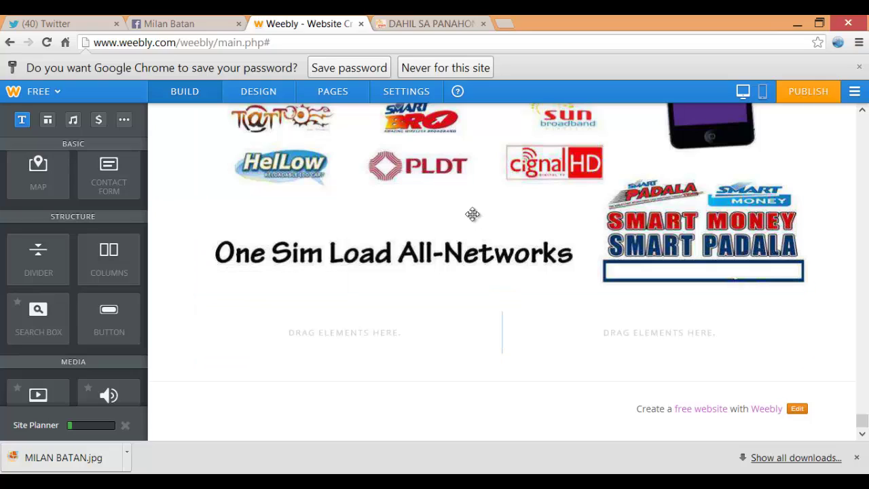
key("ctrl+Tab")
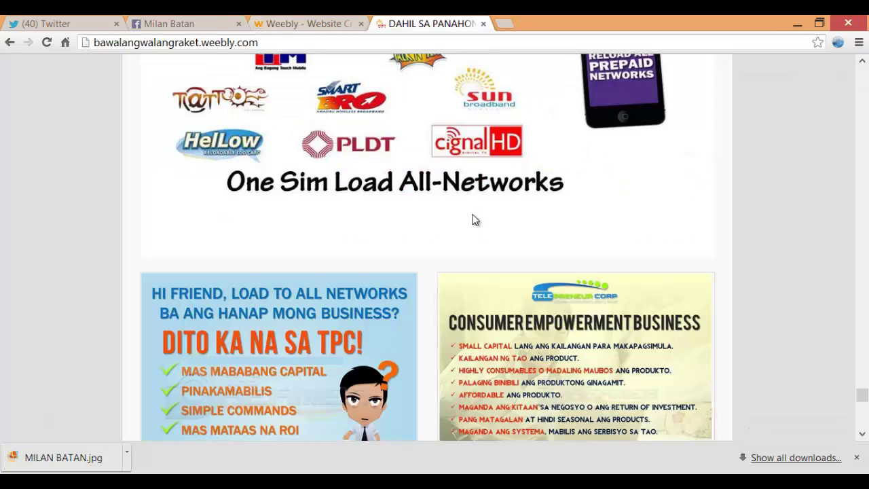
key("ctrl+shift+Tab")
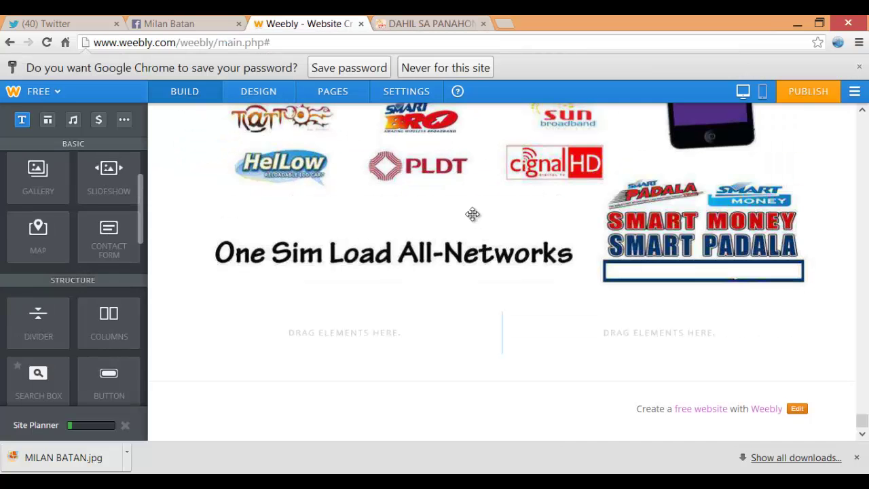
Place an image element in the left column and upload the zzz picture into it
left_click_drag(108, 180, 372, 347)
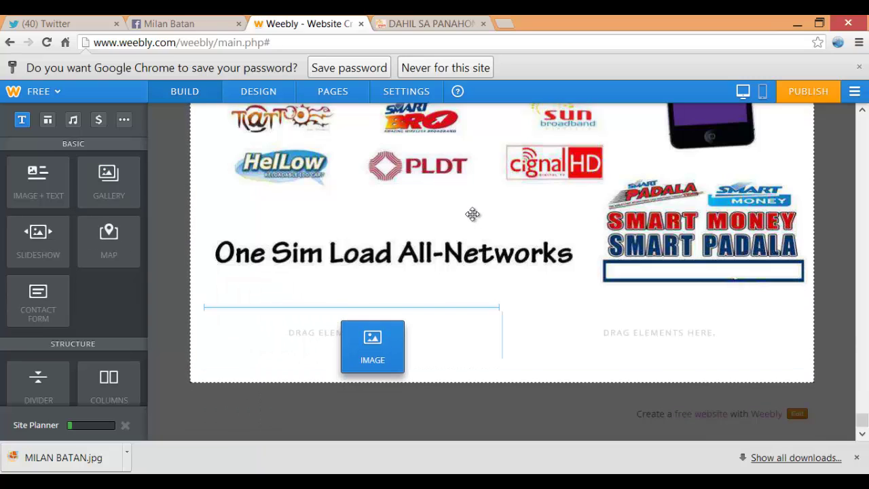
left_click_drag(473, 213, 472, 215)
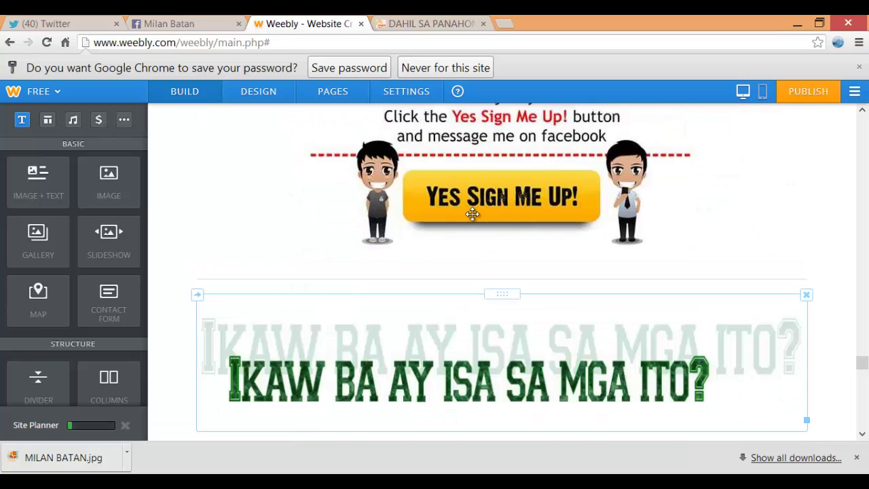
scroll(473, 216, "down", 10)
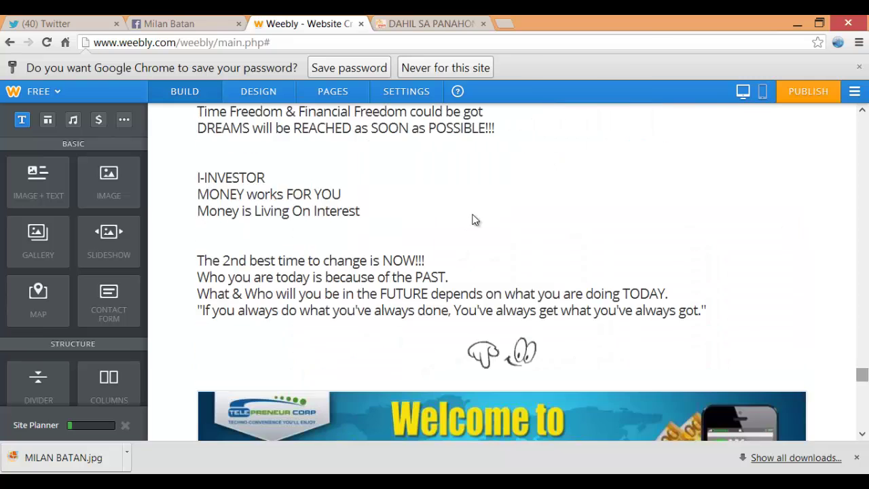
scroll(474, 220, "down", 2)
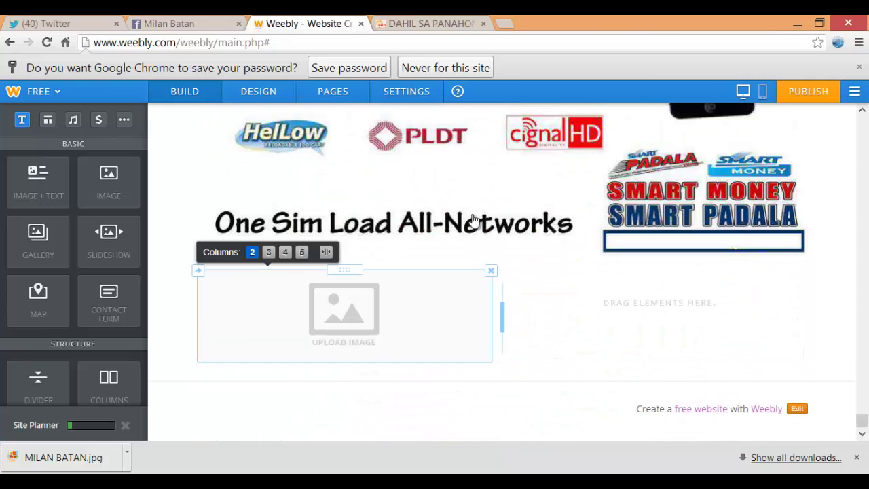
left_click(474, 220)
left_click(474, 220)
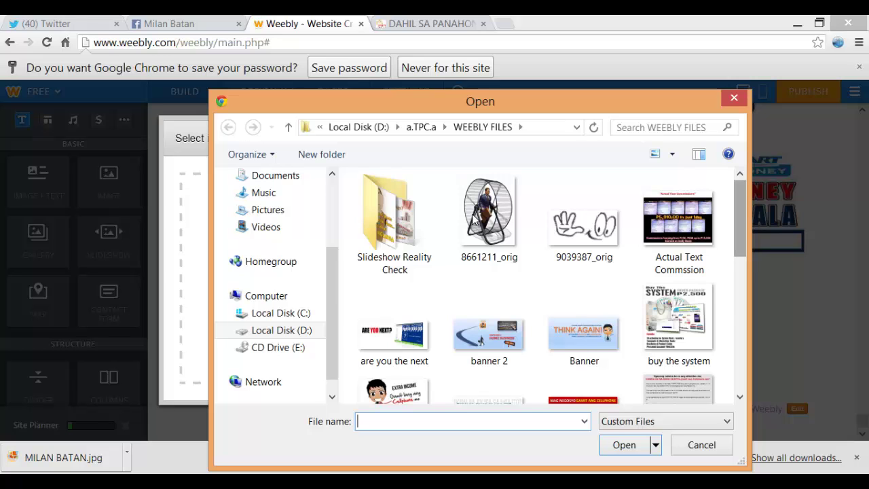
scroll(474, 220, "down", 5)
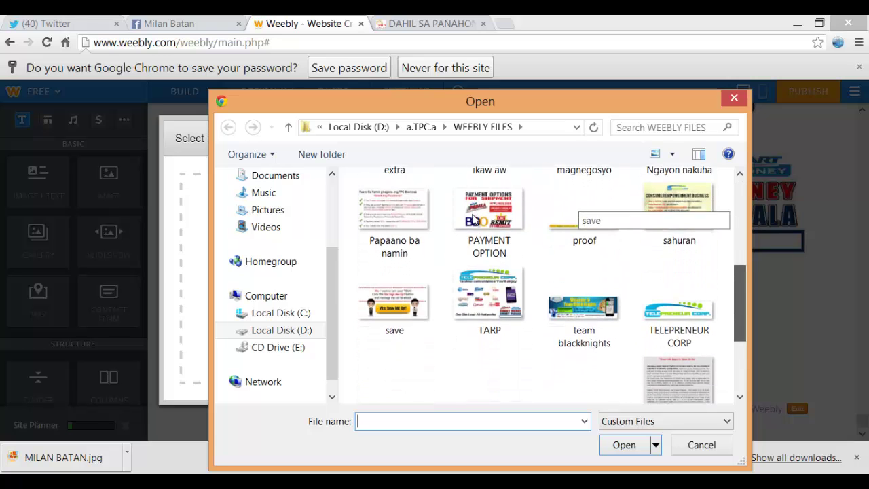
scroll(474, 219, "down", 3)
type("zzz")
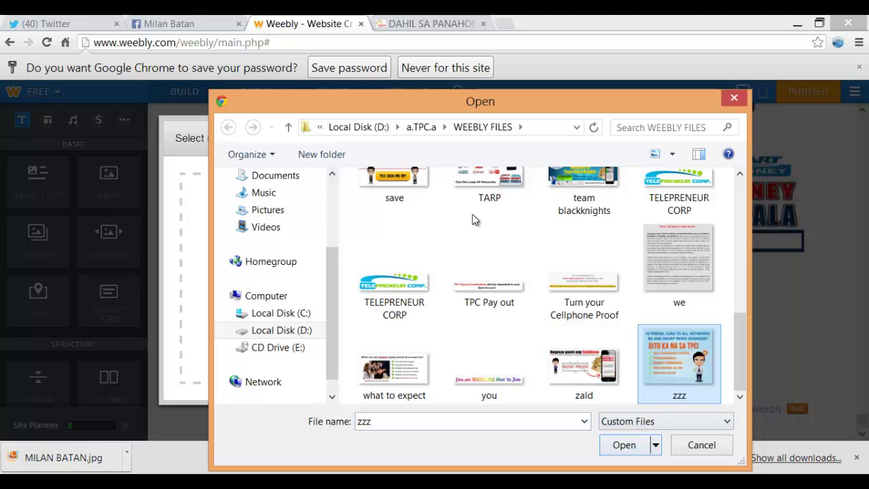
key("Return")
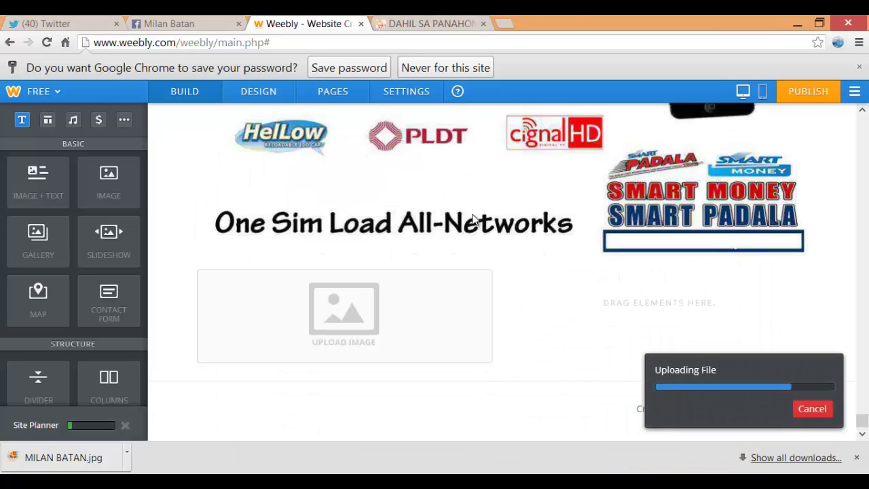
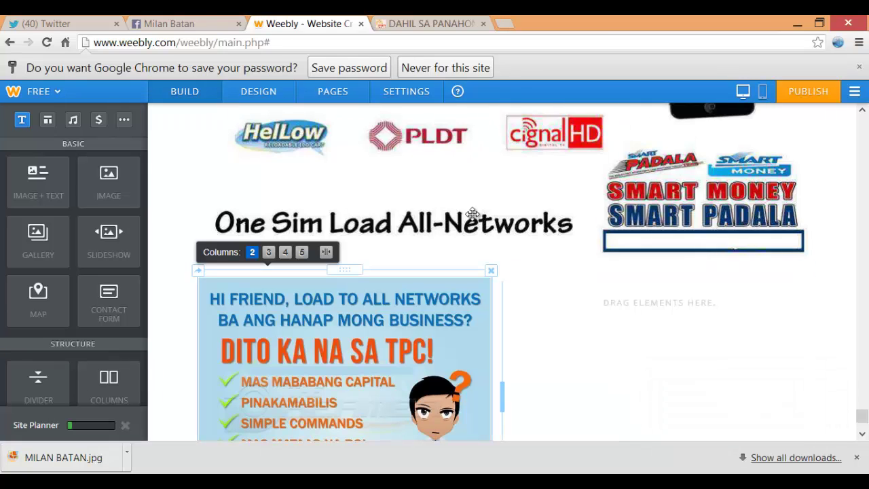
After checking the live site, drop an Image element into the empty right column beside the TPC image
key("ctrl+Tab")
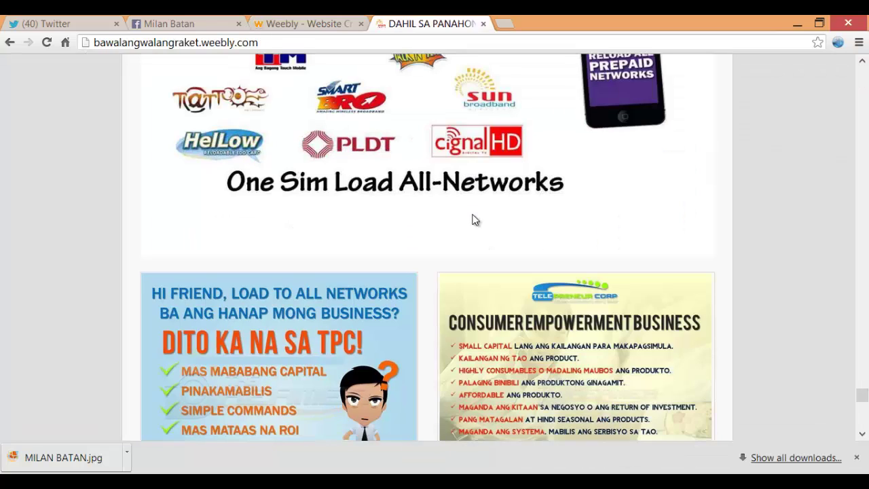
key("ctrl+shift+Tab")
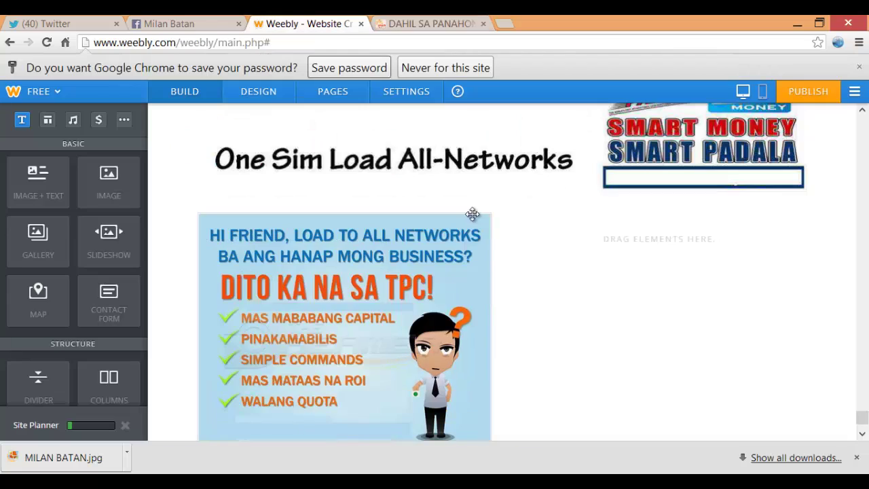
left_click_drag(109, 180, 622, 321)
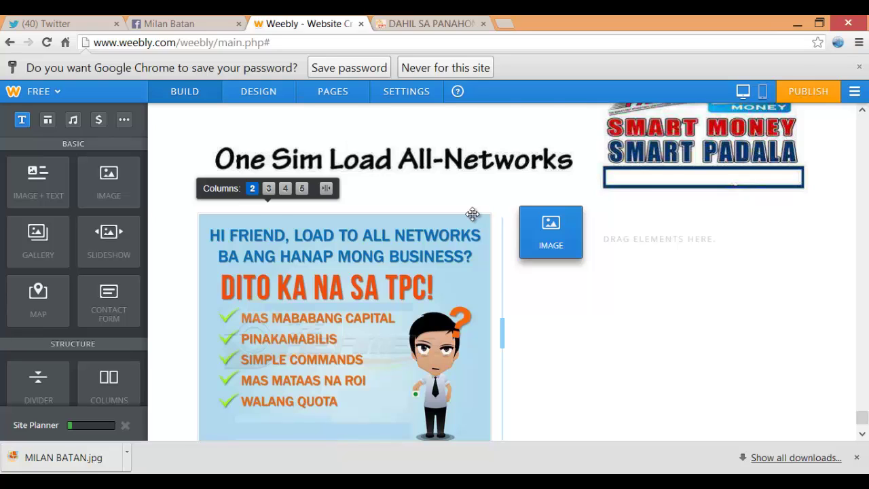
scroll(473, 216, "down", 1)
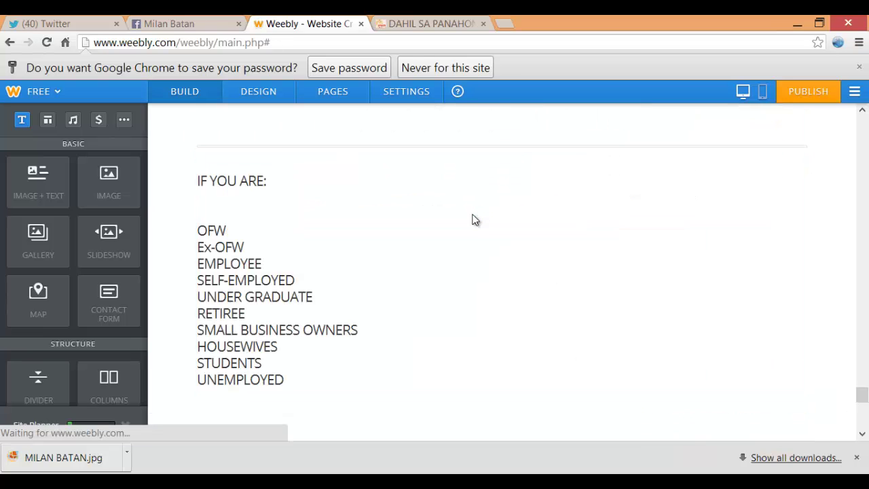
scroll(473, 219, "up", 5)
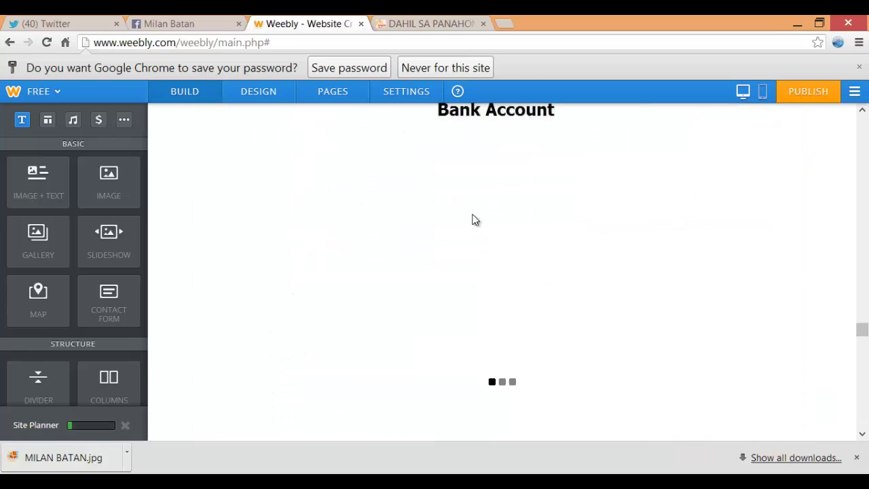
scroll(473, 219, "down", 10)
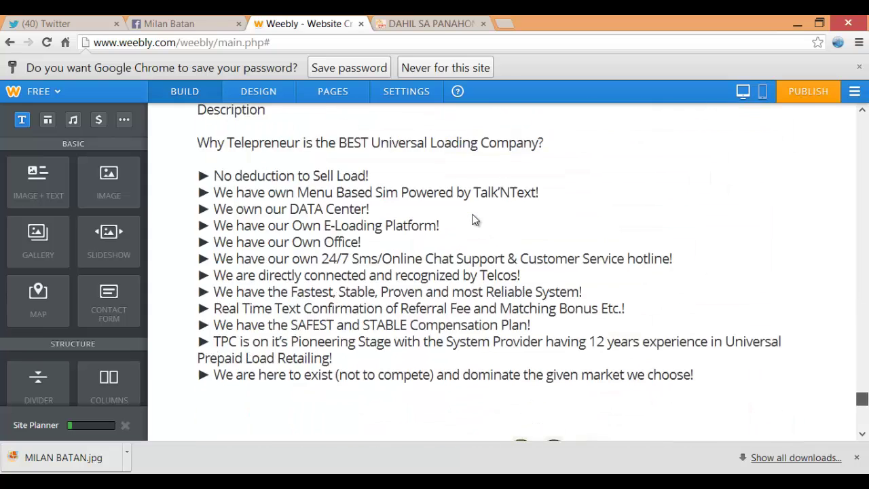
Upload the 'sahuran' picture from the computer into the right-column image placeholder
double_click(473, 219)
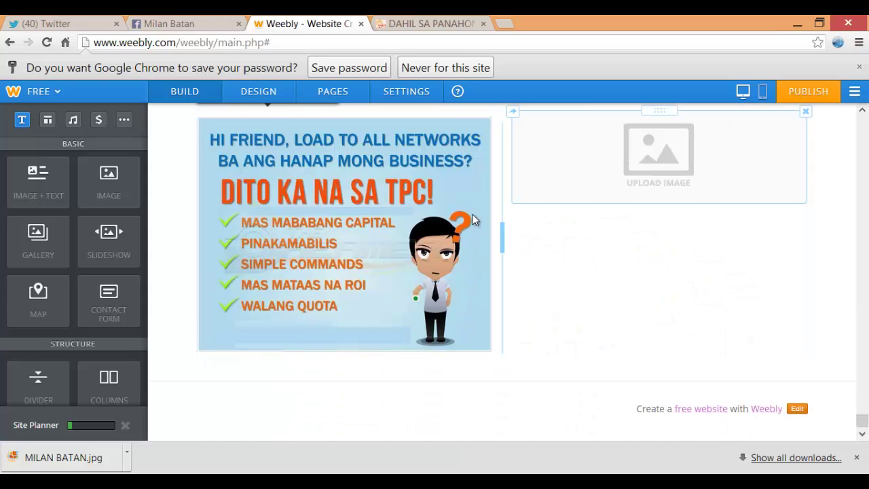
left_click(473, 219)
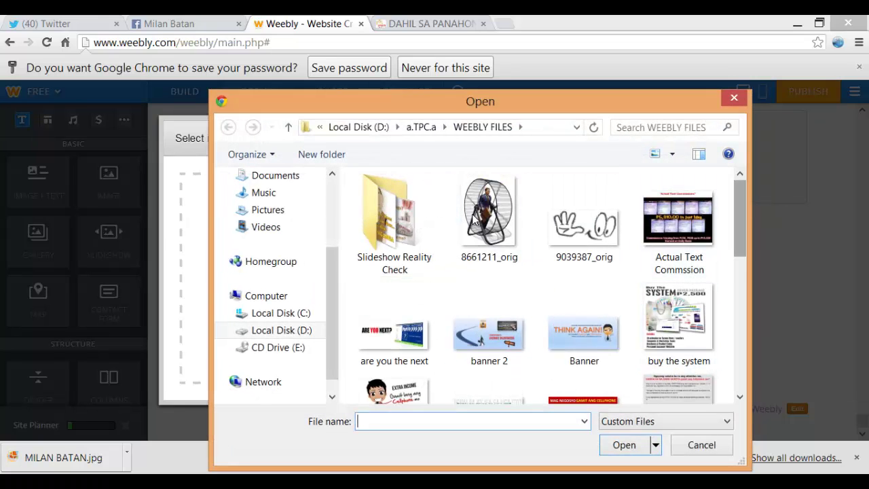
scroll(473, 219, "down", 3)
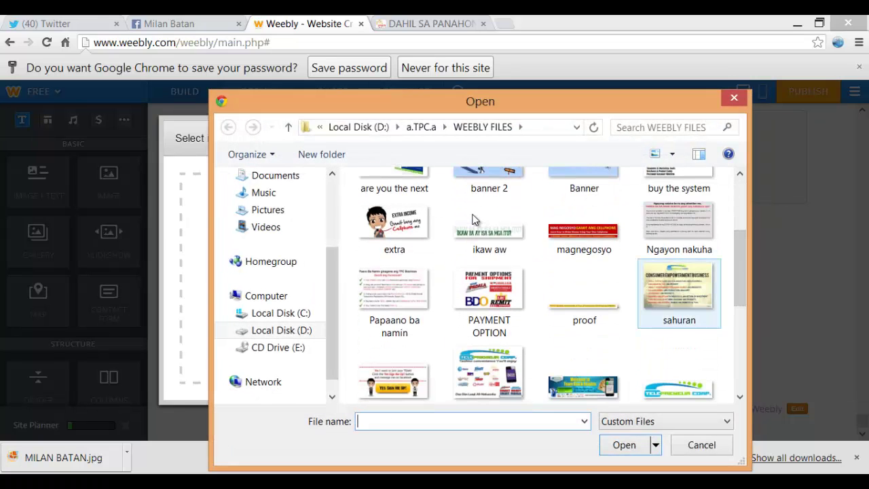
key("space")
key("Return")
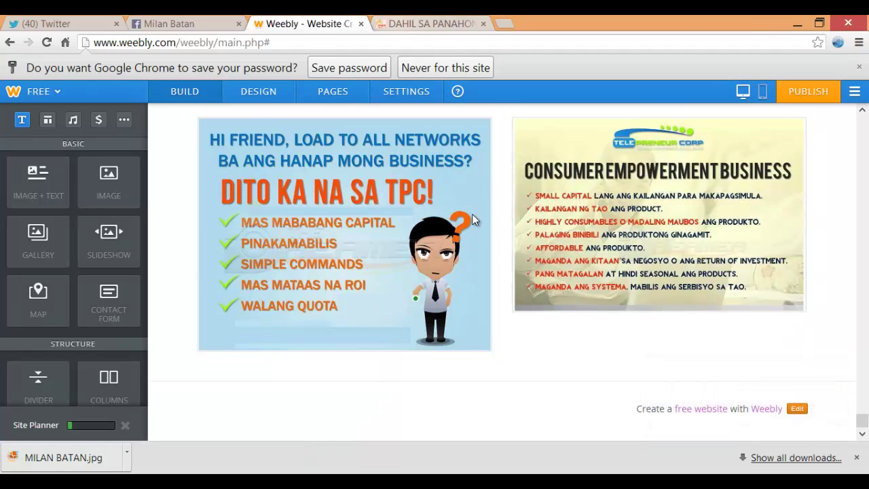
Compare the editor with the published site's layout, then return to the editor
key("ctrl+Tab")
scroll(473, 220, "down", 4)
scroll(473, 219, "down", 2)
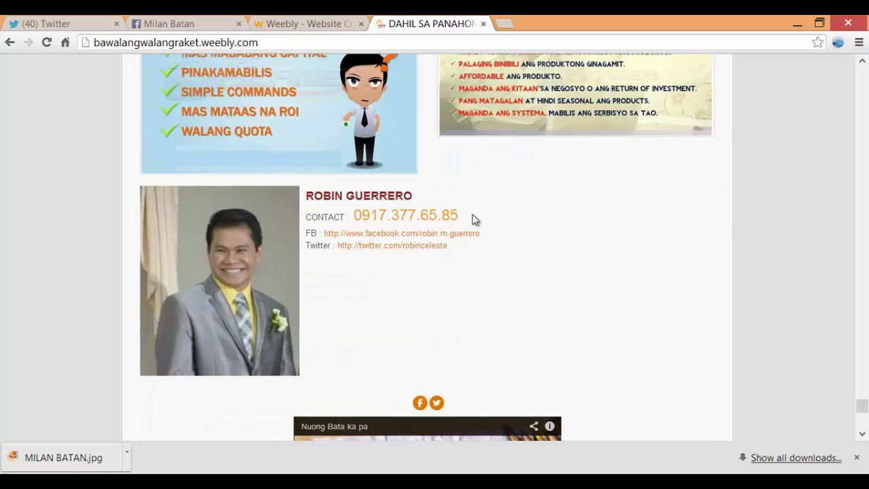
key("ctrl+shift+Tab")
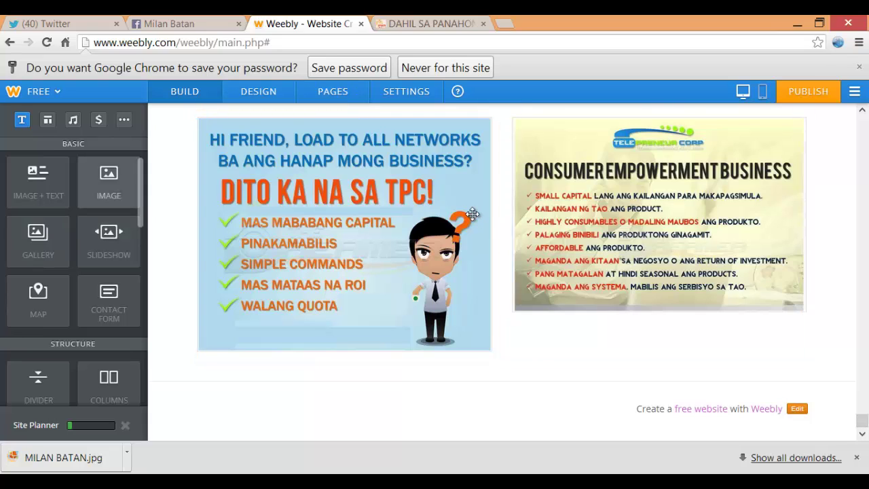
Add an Image + Text block below the two TPC images
left_click_drag(38, 180, 319, 350)
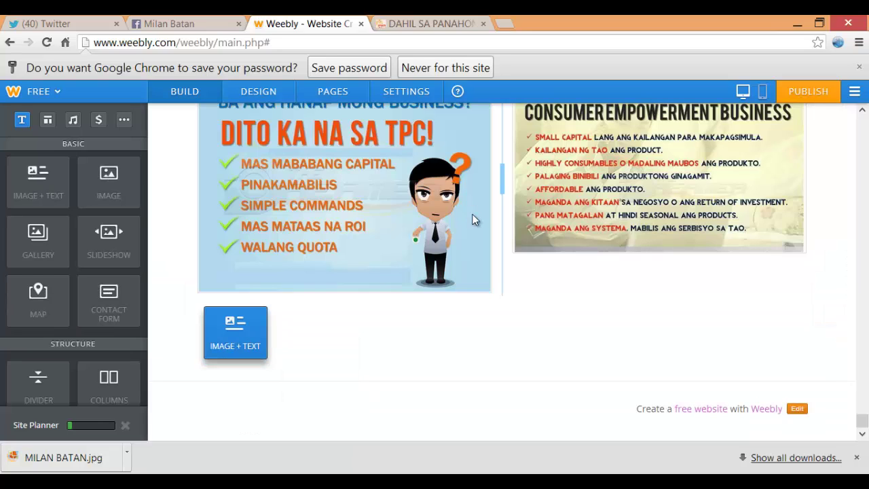
scroll(472, 214, "down", 1)
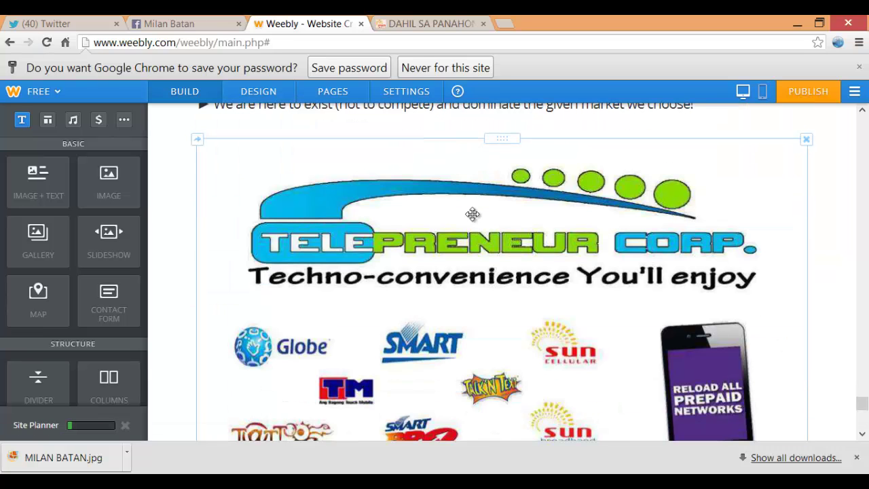
scroll(472, 215, "down", 5)
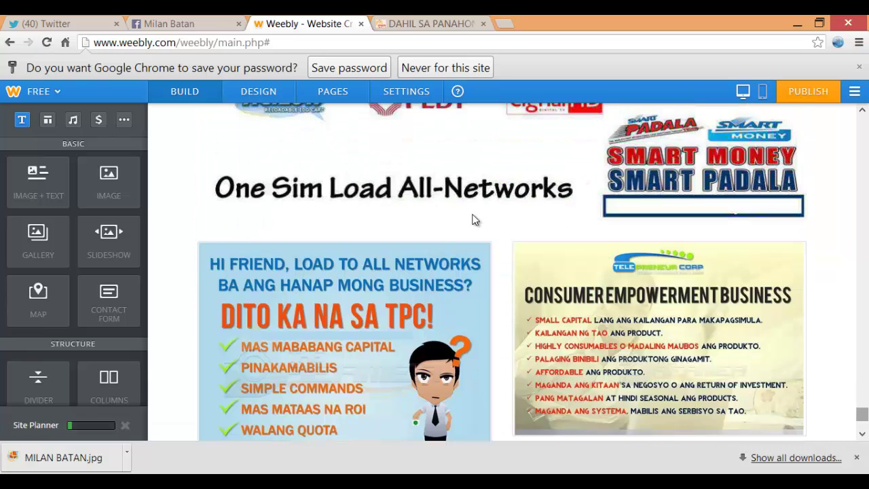
scroll(472, 217, "down", 3)
Upload the member's portrait from a.TPC.a > Files > the member's folder into the block
left_click(248, 307)
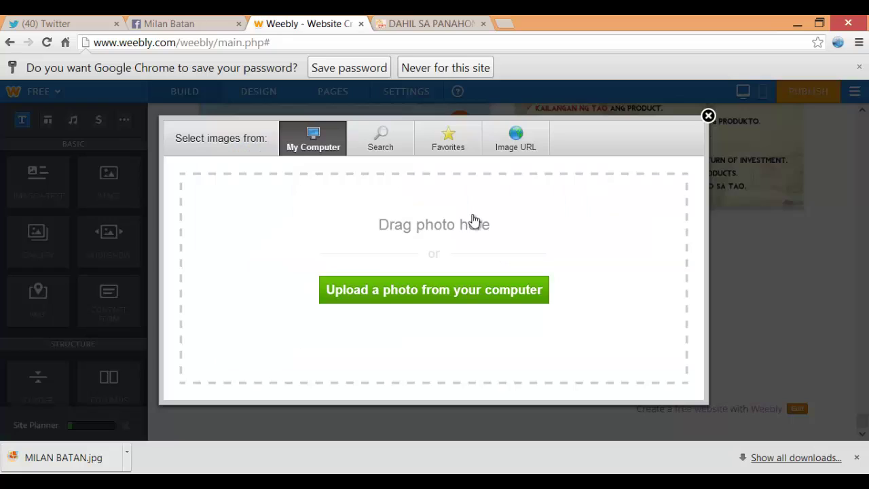
left_click(434, 289)
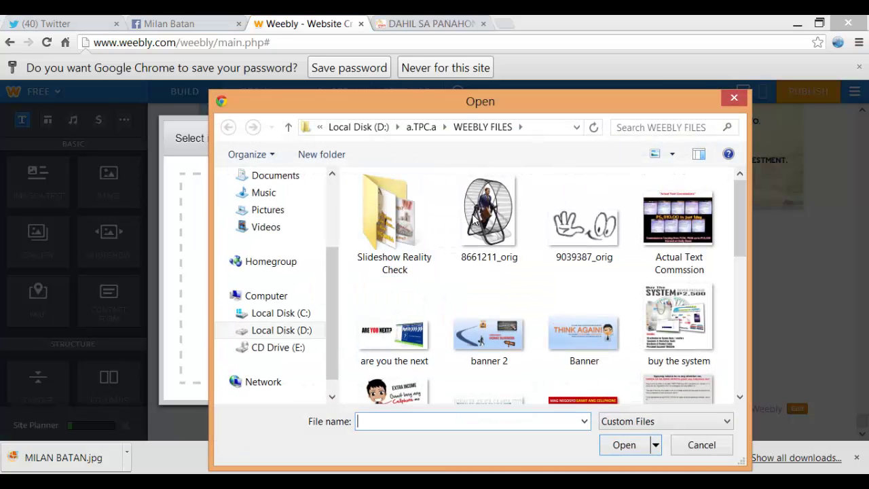
left_click(421, 127)
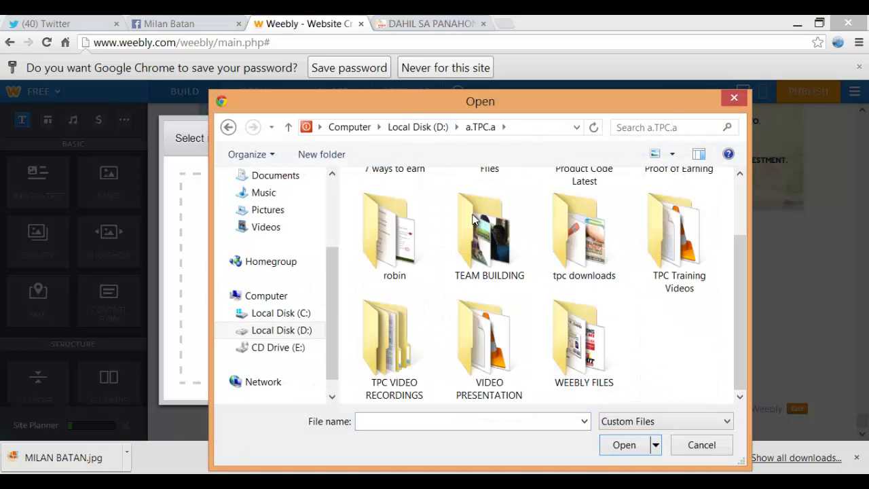
scroll(582, 313, "up", 2)
double_click(485, 210)
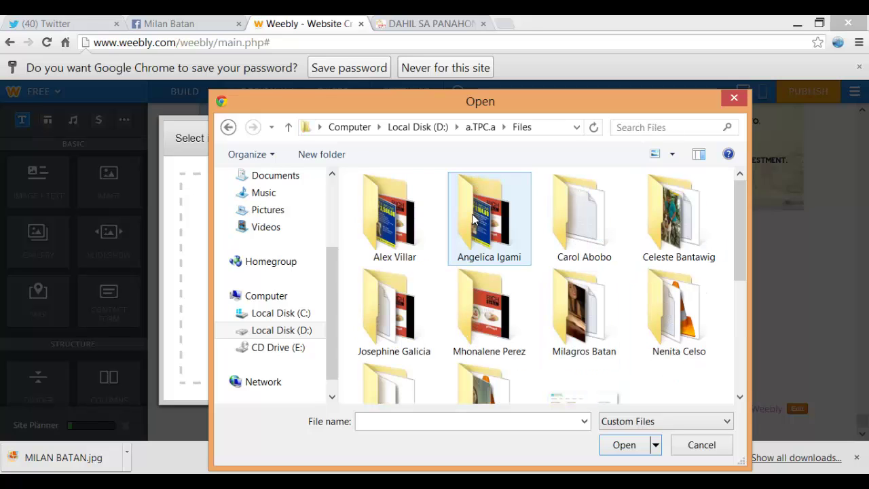
double_click(582, 309)
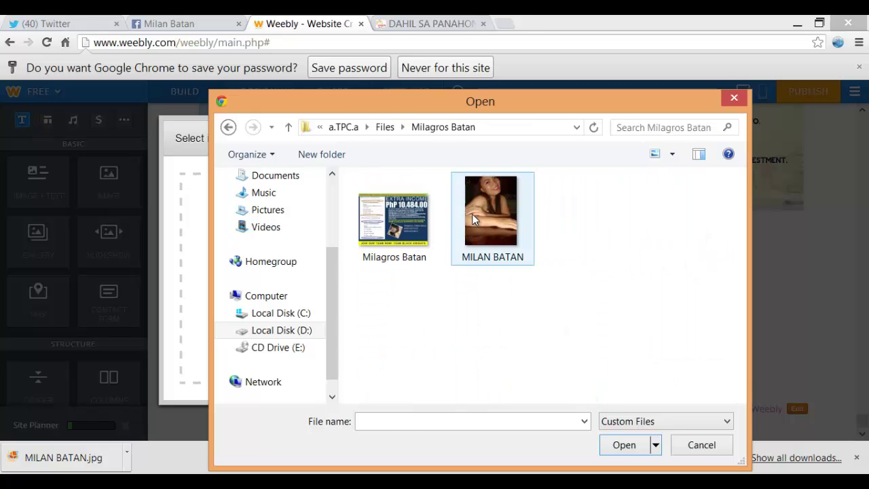
double_click(473, 219)
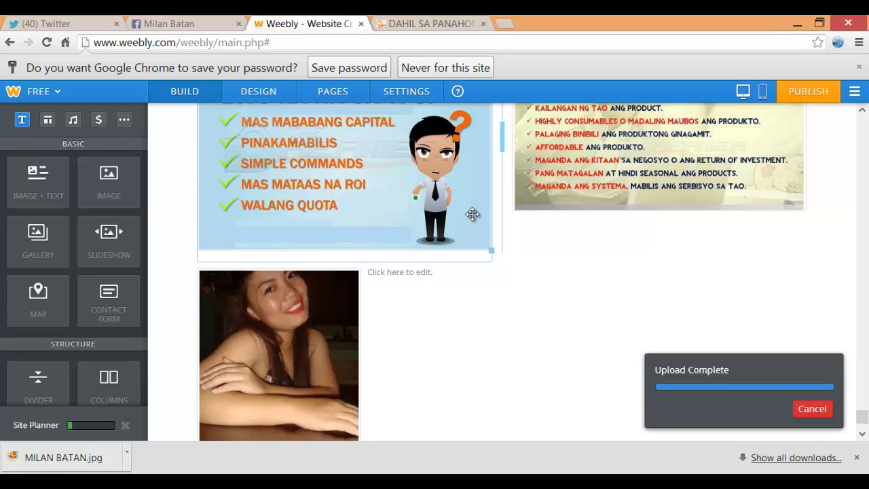
scroll(473, 215, "down", 4)
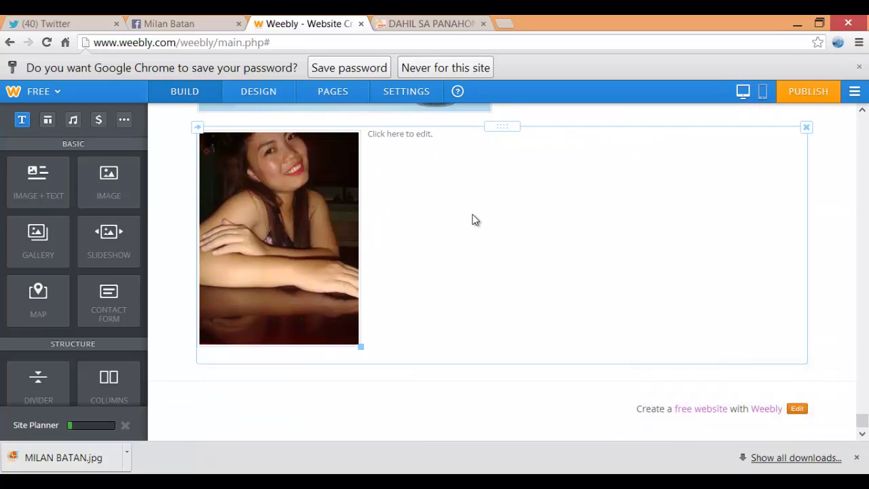
Type the member's full name beside the photo, with a CONTACT: line below it
key("ctrl+Tab")
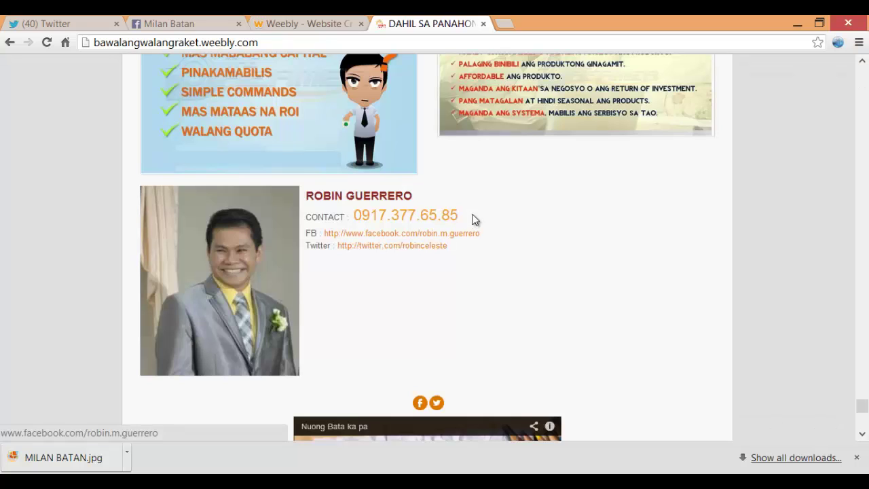
key("ctrl+shift+Tab")
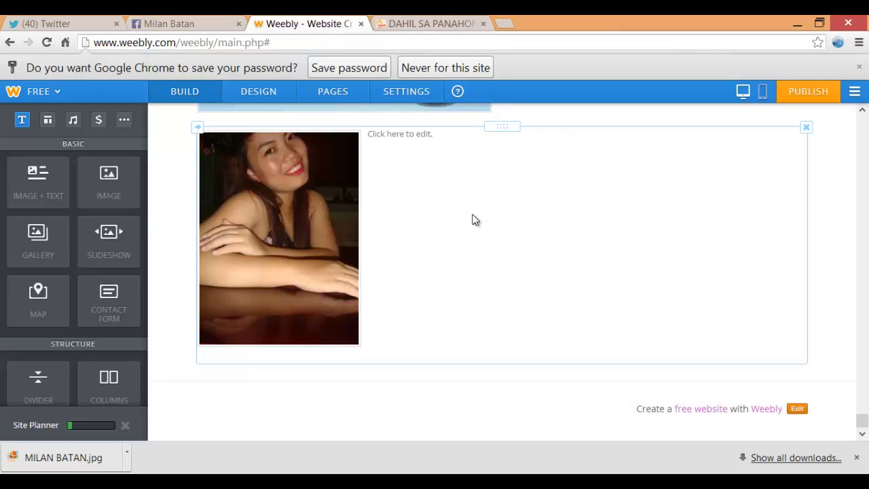
left_click(475, 215)
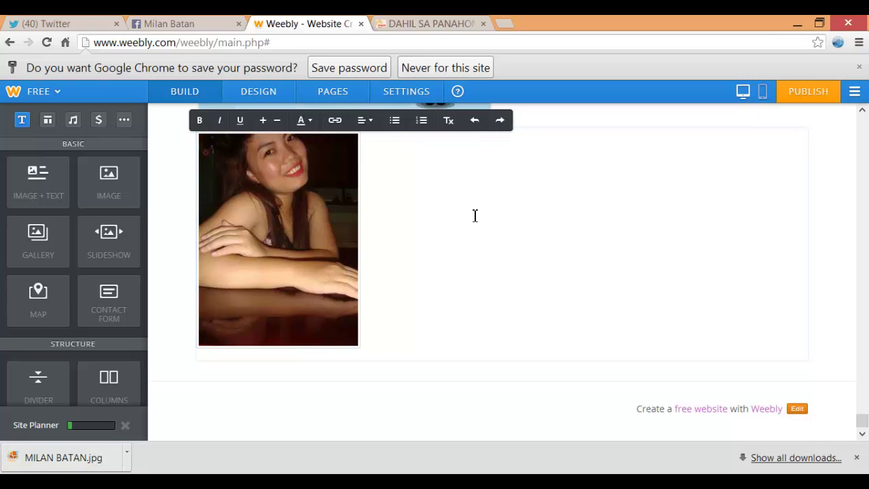
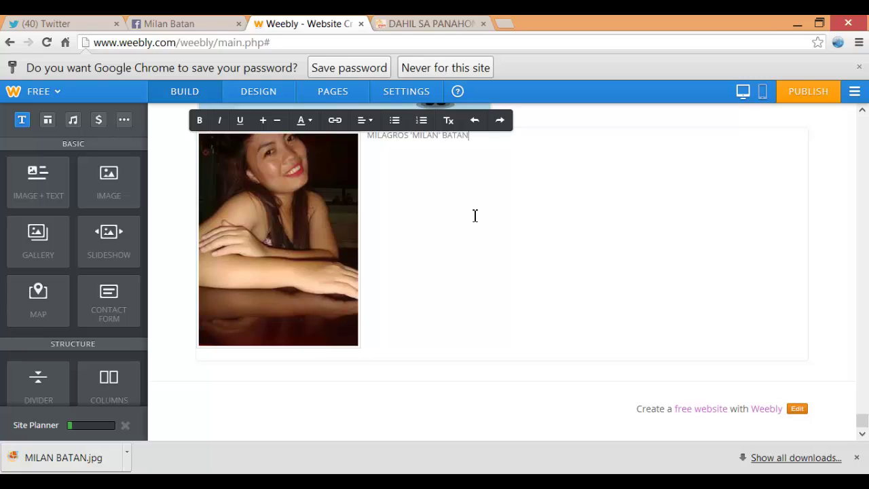
key("Return")
type("CONTACT:")
Paste the phone numbers from the notes after CONTACT: and add a FACEBOOK: line
key("alt+Tab")
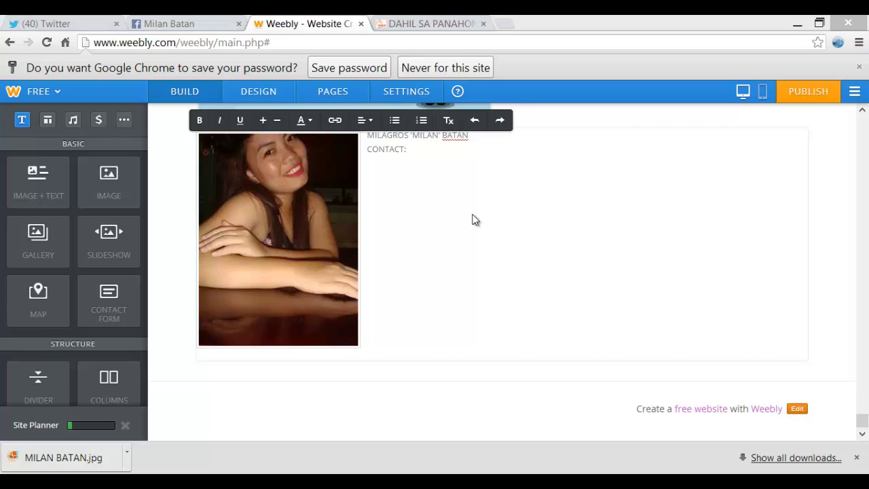
scroll(476, 218, "up", 15)
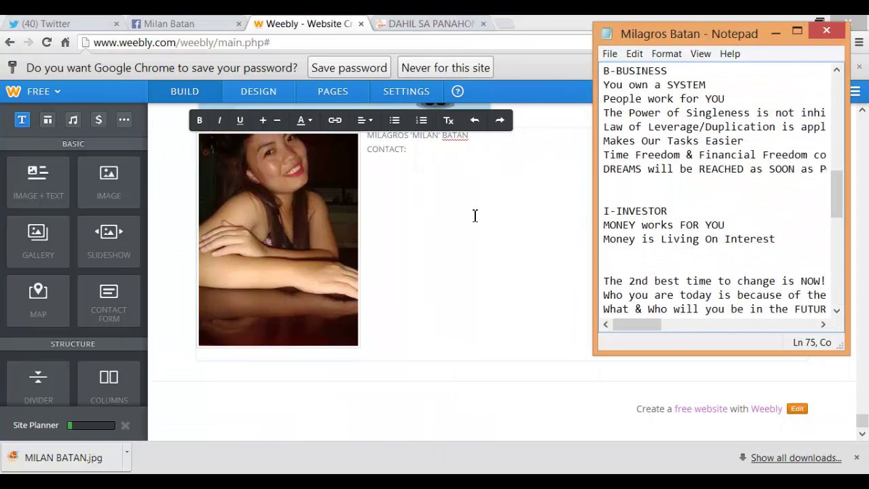
scroll(475, 215, "up", 1)
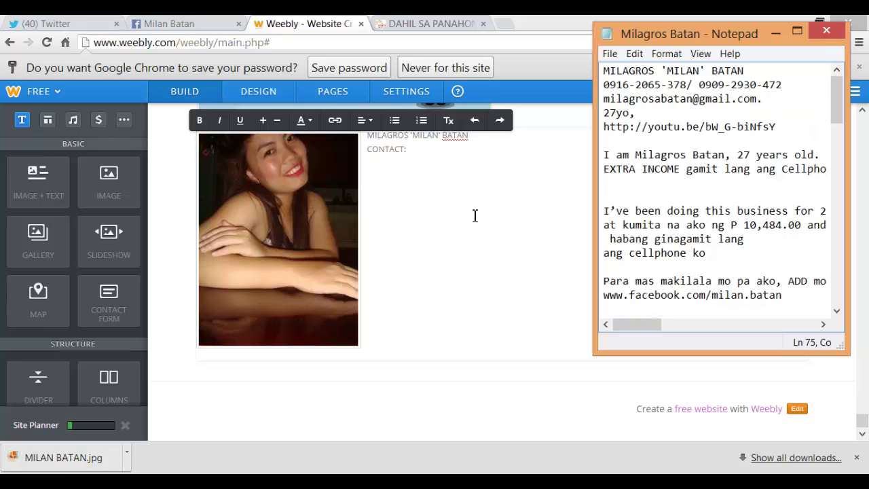
left_click_drag(603, 85, 783, 84)
key("ctrl+c")
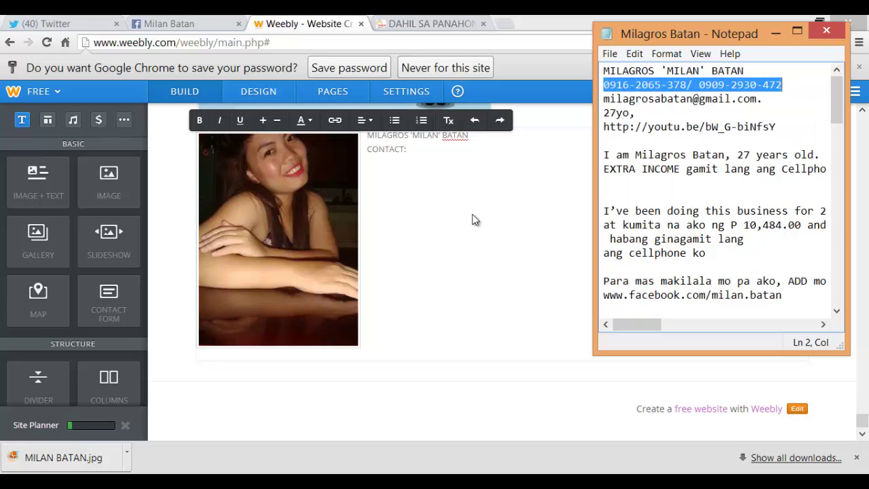
left_click(475, 216)
key("ctrl+v")
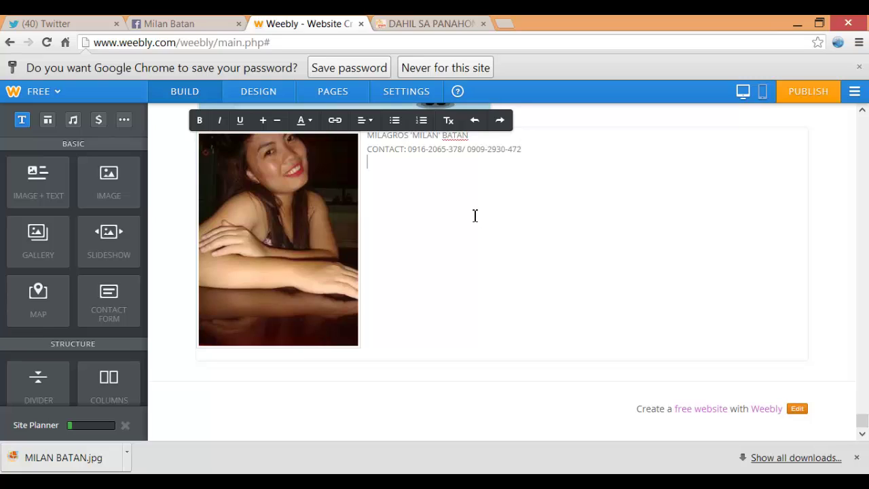
type("f")
key("BackSpace")
type("FACEBOOK:")
Copy the member's Facebook profile address from the browser's address bar
key("ctrl+shift+Tab")
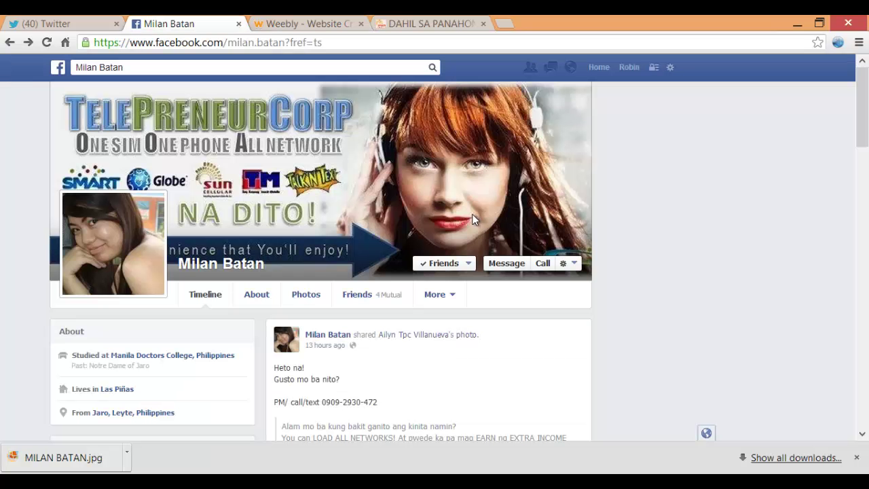
key("ctrl+l")
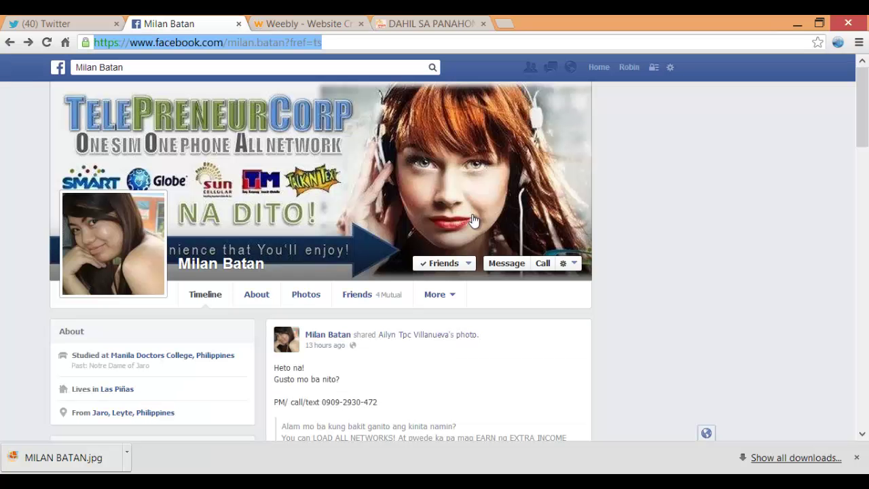
key("End")
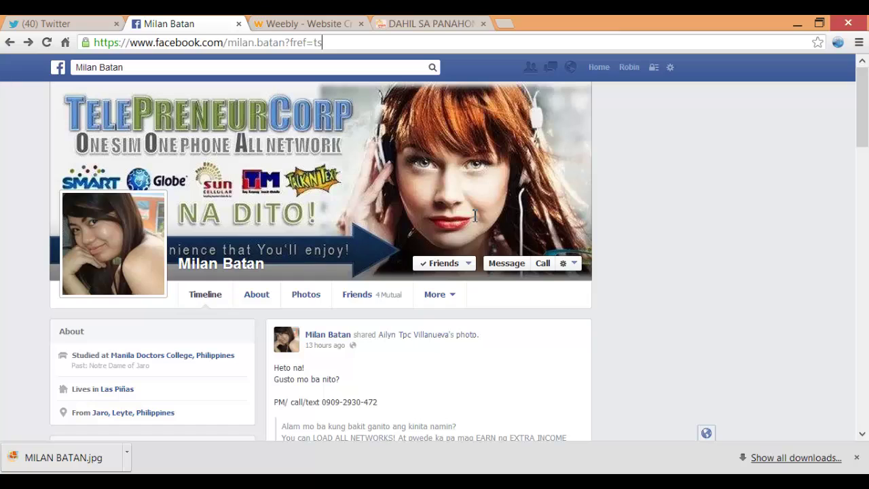
key("Home")
key("ctrl+Right")
key("shift+Right")
key("shift+Right")
key("shift+Right")
key("shift+Right")
key("shift+Right")
key("shift+Right")
key("shift+Right")
key("shift+Right")
key("shift+Right")
key("shift+Right")
key("shift+Right")
key("shift+Right")
key("shift+Right")
key("shift+Right")
key("shift+Right")
key("shift+Right")
key("shift+Right")
key("shift+Right")
key("shift+Right")
key("shift+Right")
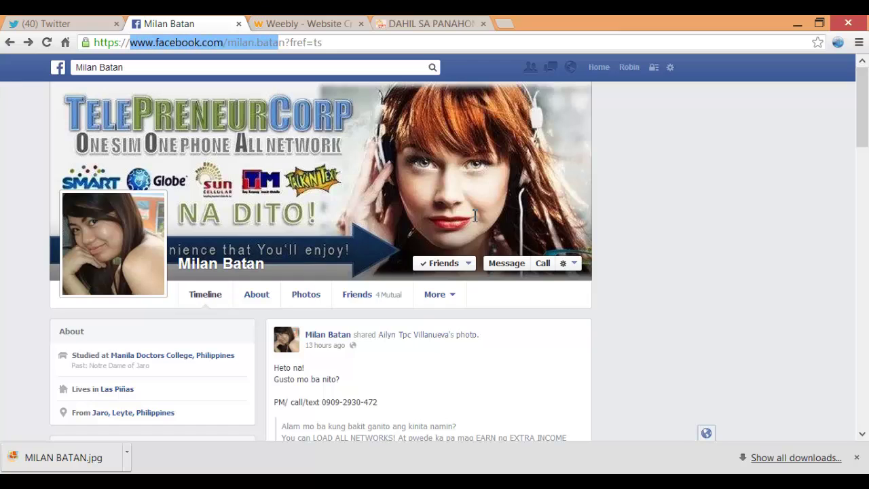
key("shift+Right")
right_click(220, 43)
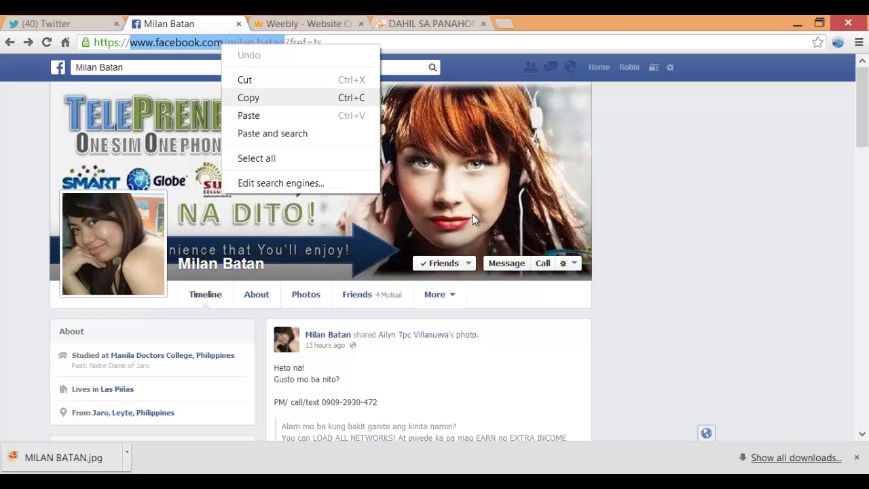
left_click(248, 97)
key("ctrl+4")
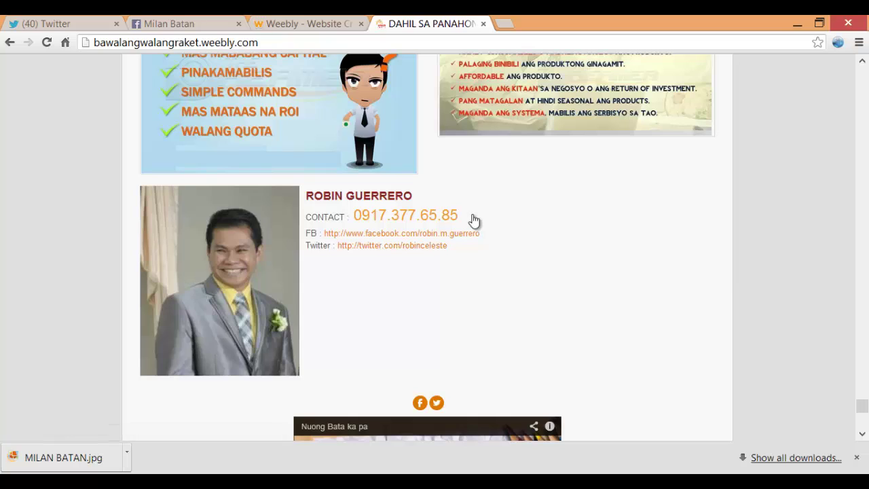
Paste the Facebook profile address after FACEBOOK: and compare with the published site
key("ctrl+shift+Tab")
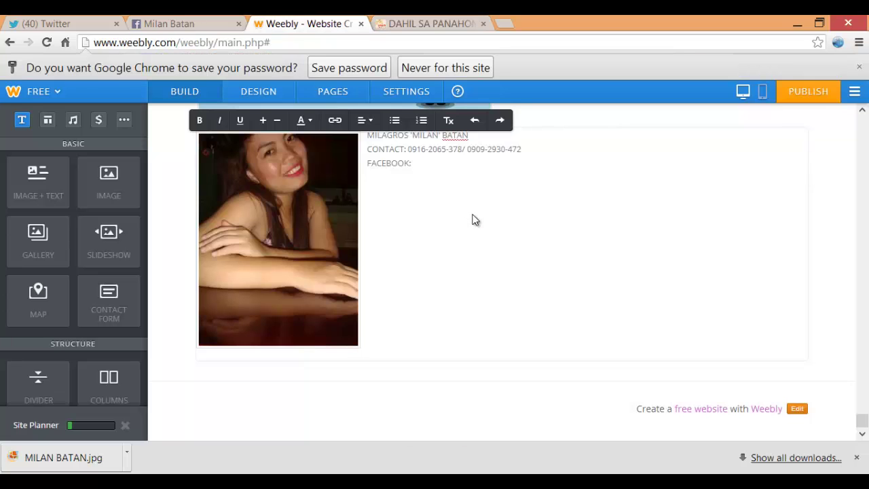
key("ctrl+v")
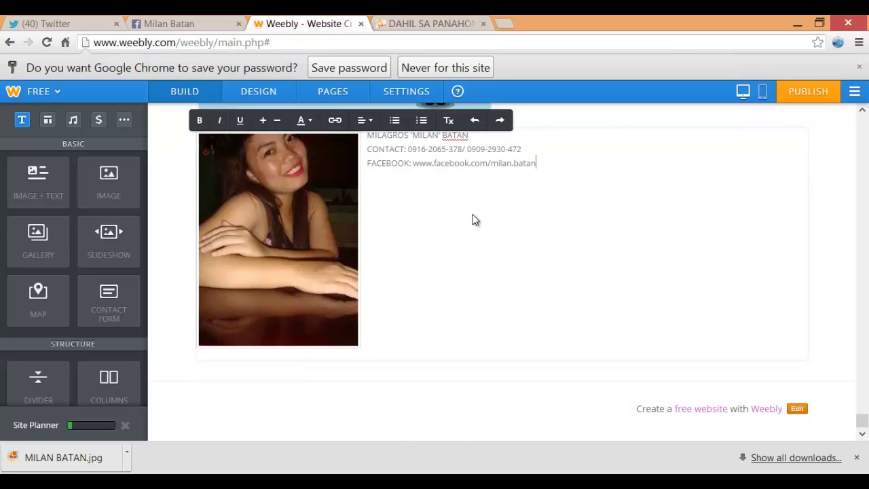
left_click(475, 220)
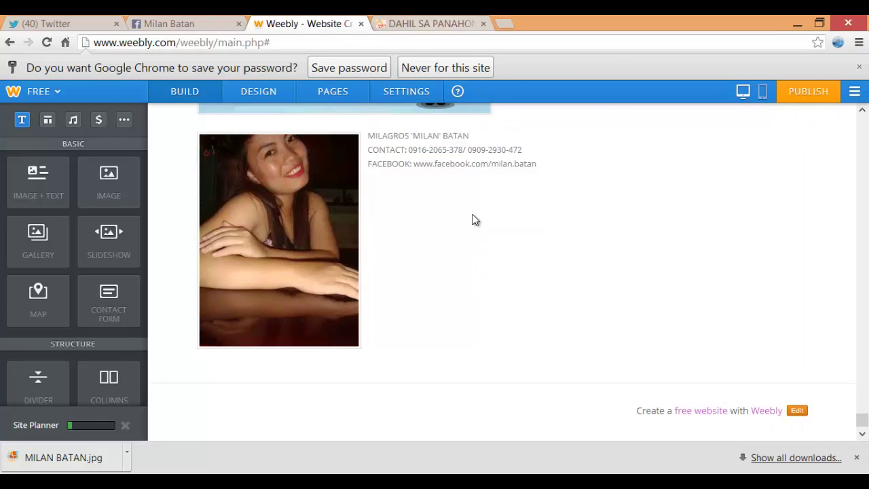
key("ctrl+Tab")
scroll(475, 220, "down", 3)
scroll(474, 219, "down", 1)
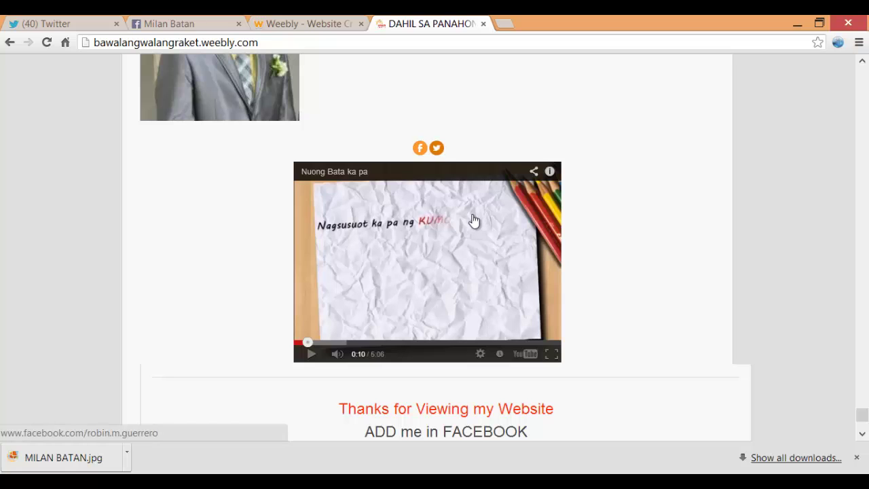
key("ctrl+shift+Tab")
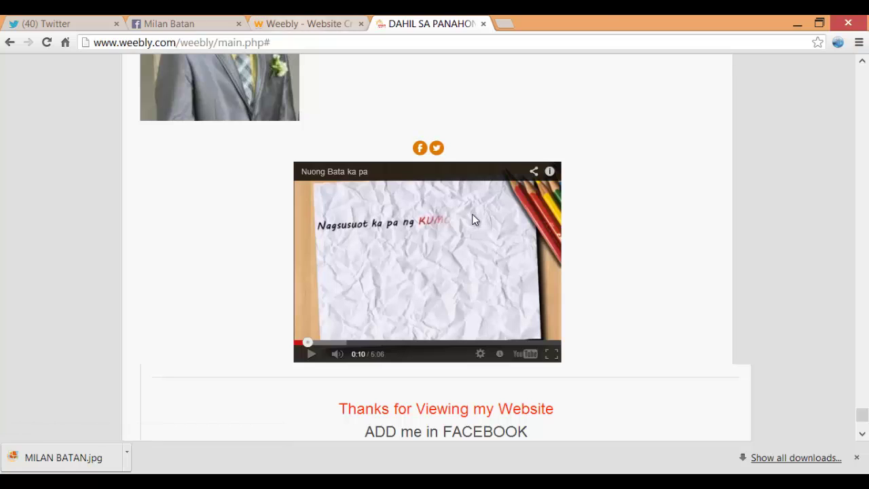
scroll(109, 269, "down", 5)
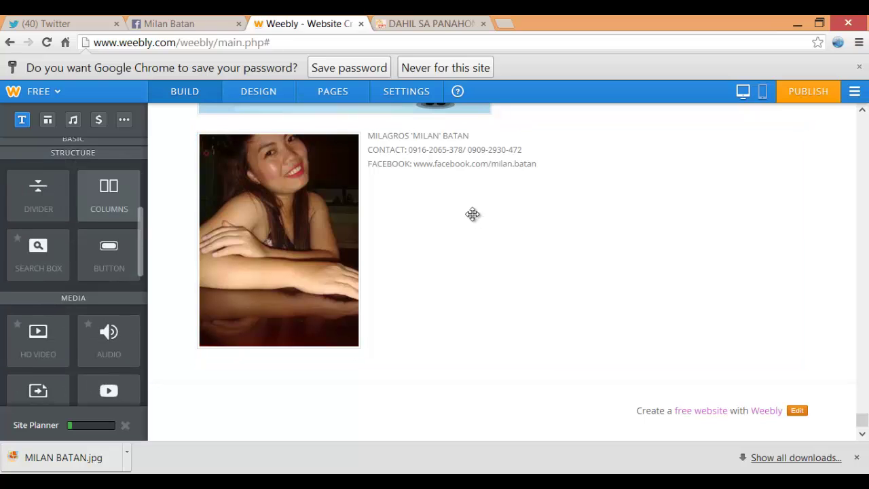
Place a Social Icons row below the portrait block, then view the published site
scroll(108, 268, "down", 4)
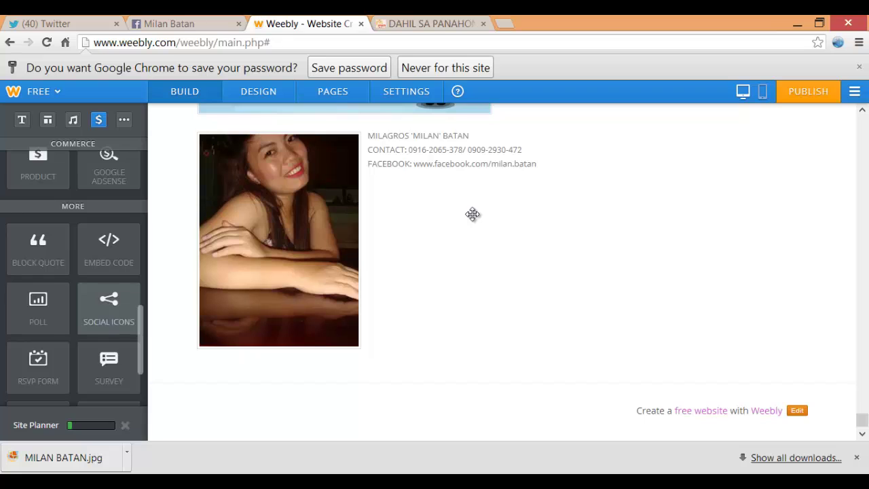
left_click_drag(109, 307, 468, 382)
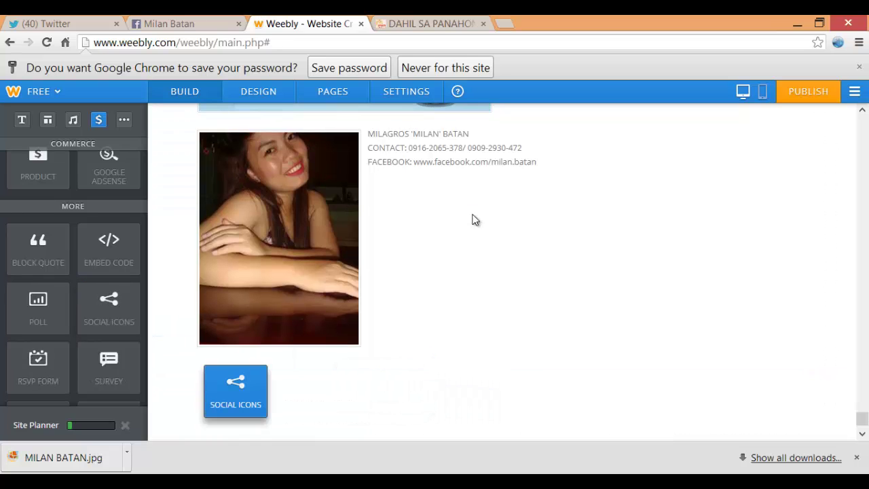
scroll(473, 219, "down", 1)
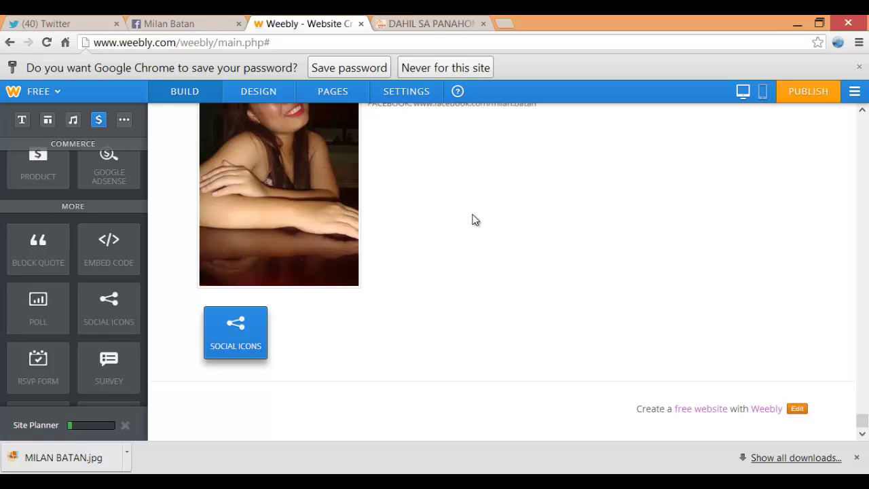
scroll(473, 219, "down", 4)
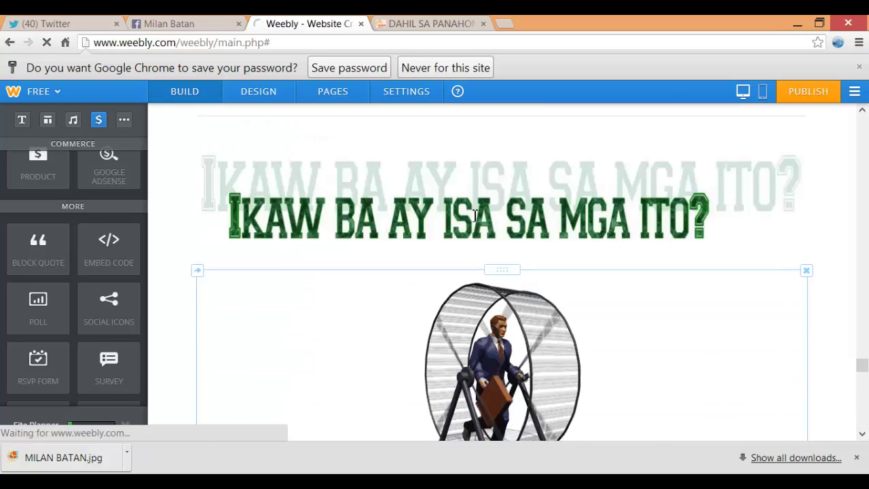
scroll(473, 219, "down", 5)
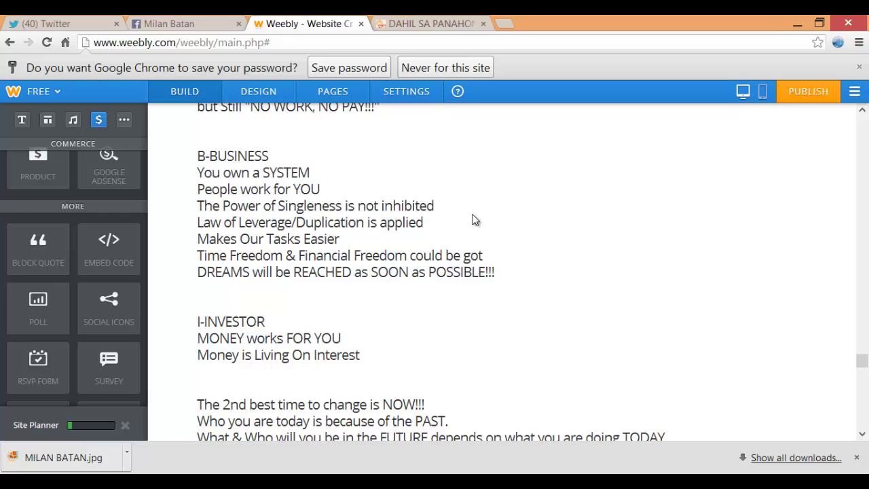
scroll(473, 219, "down", 1)
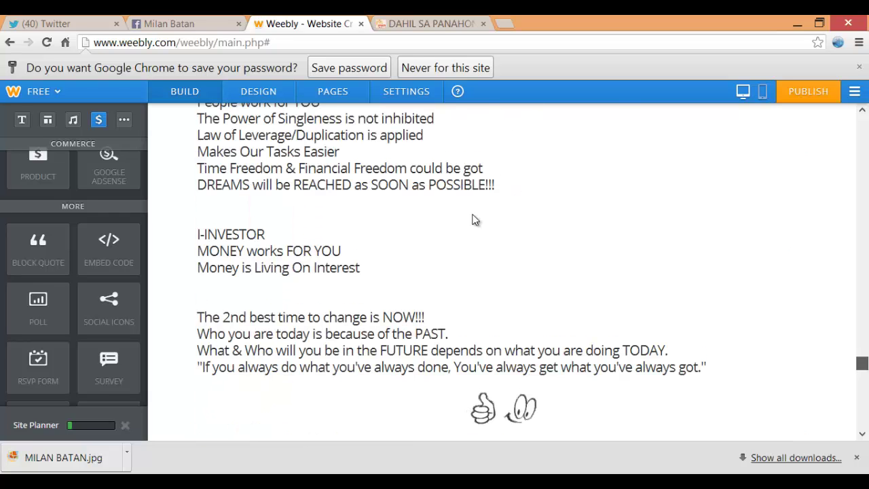
scroll(473, 219, "down", 10)
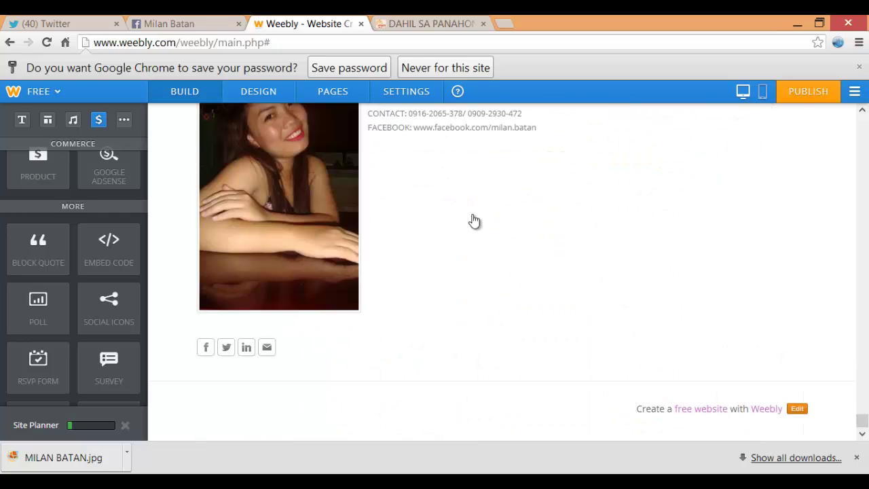
key("ctrl+Tab")
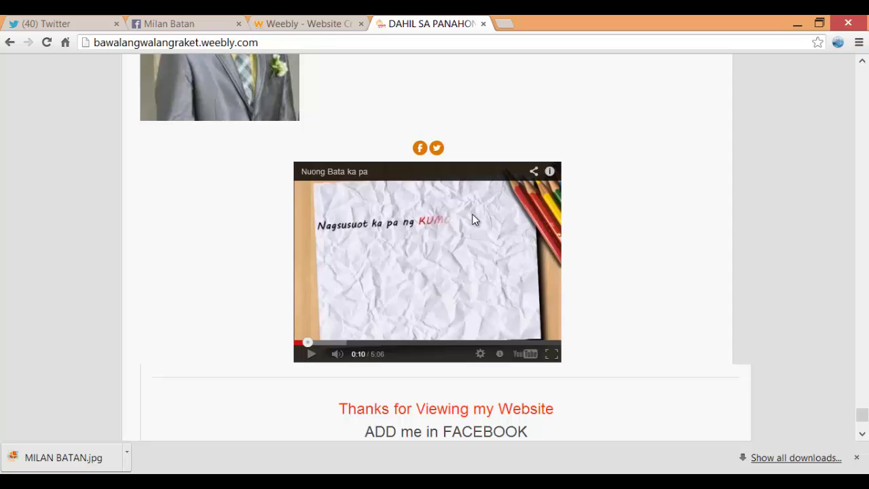
Play and pause the live site's embedded video, then go back to the Weebly editor
left_click(474, 219)
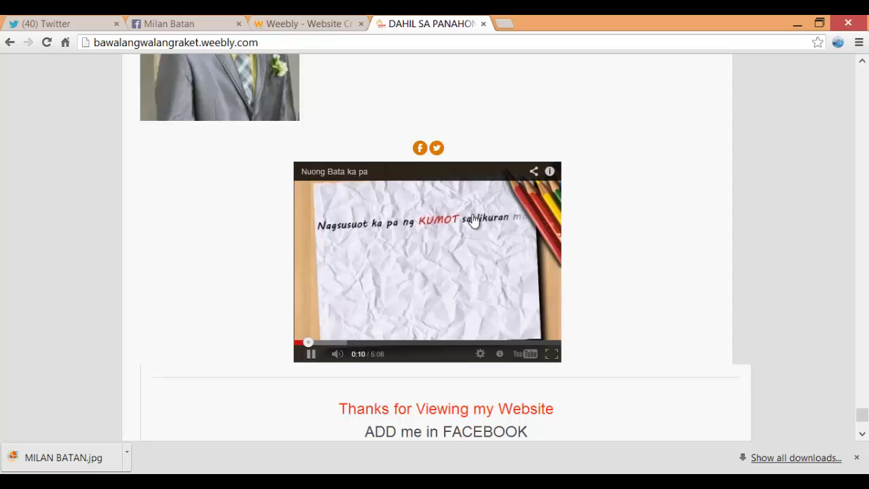
left_click(474, 219)
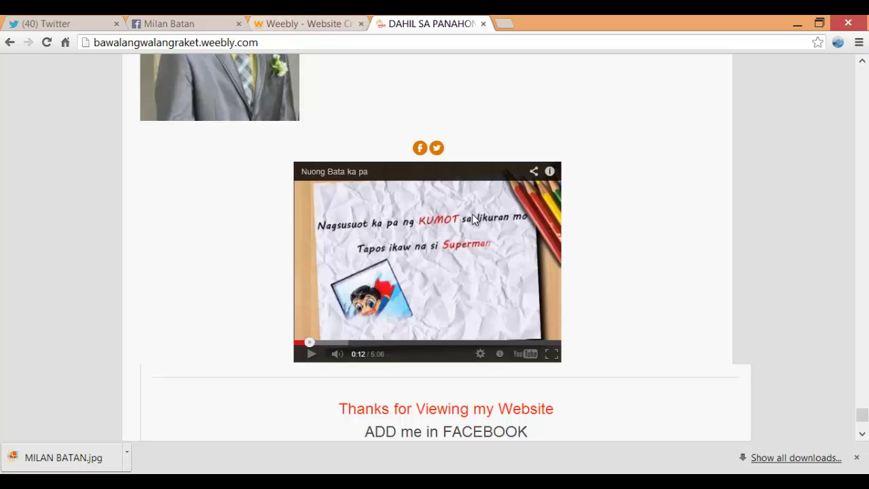
key("ctrl+2")
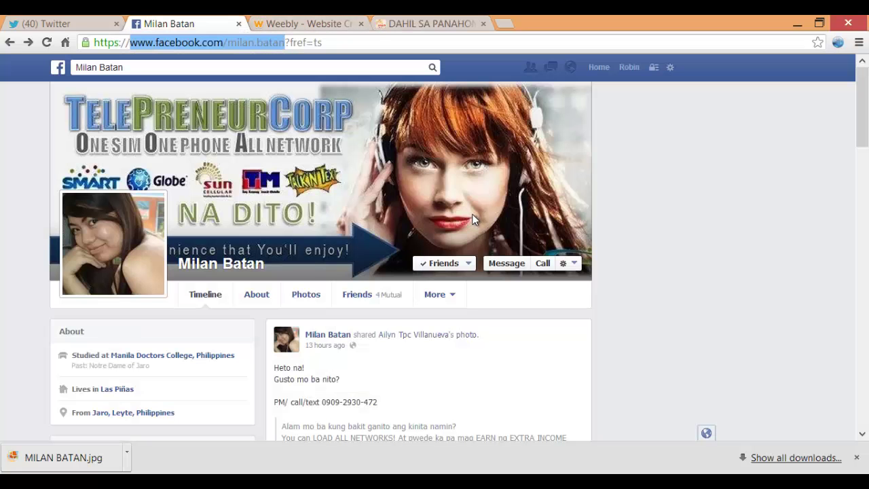
key("ctrl+3")
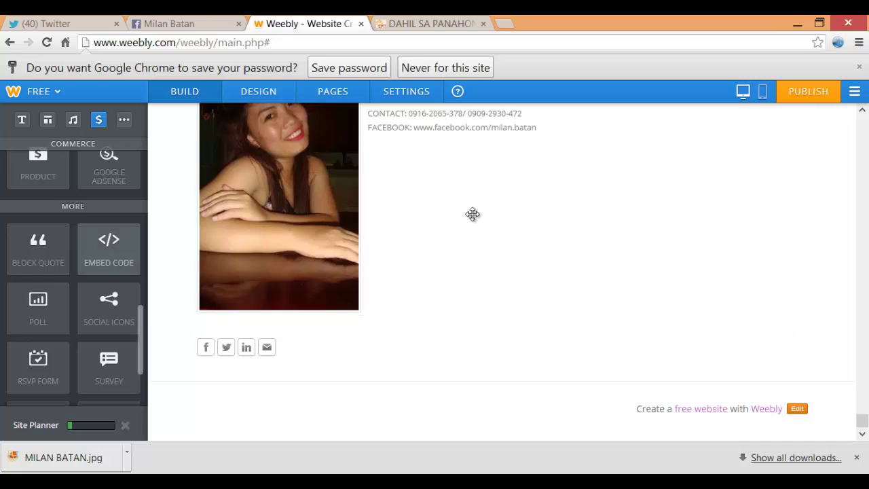
Add an empty Embed Code element below the social icons and bring up File Explorer
left_click_drag(108, 248, 310, 338)
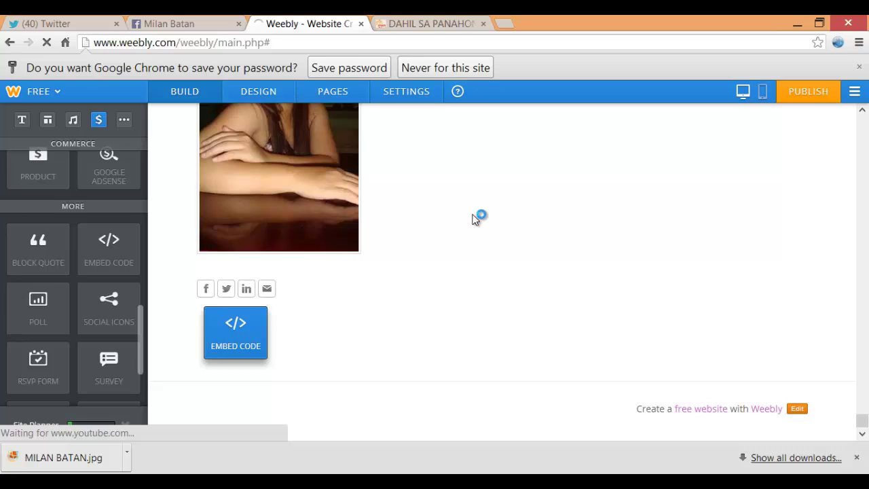
scroll(475, 217, "up", 2)
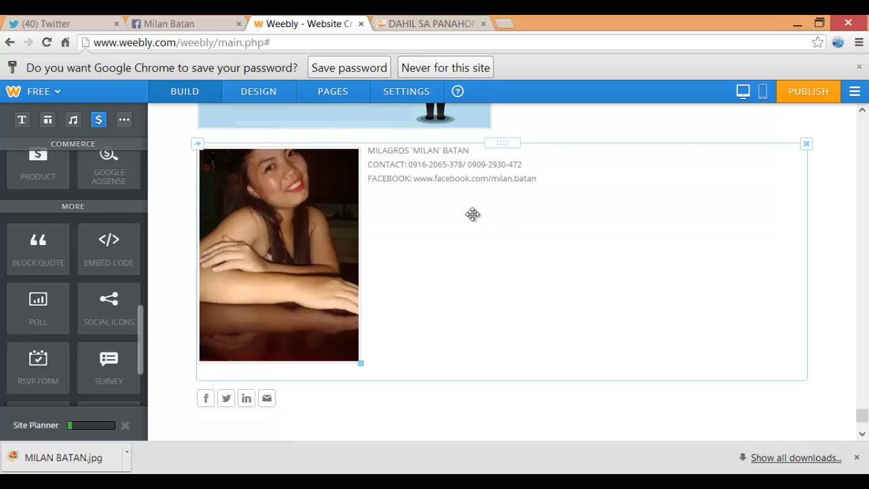
scroll(473, 215, "down", 3)
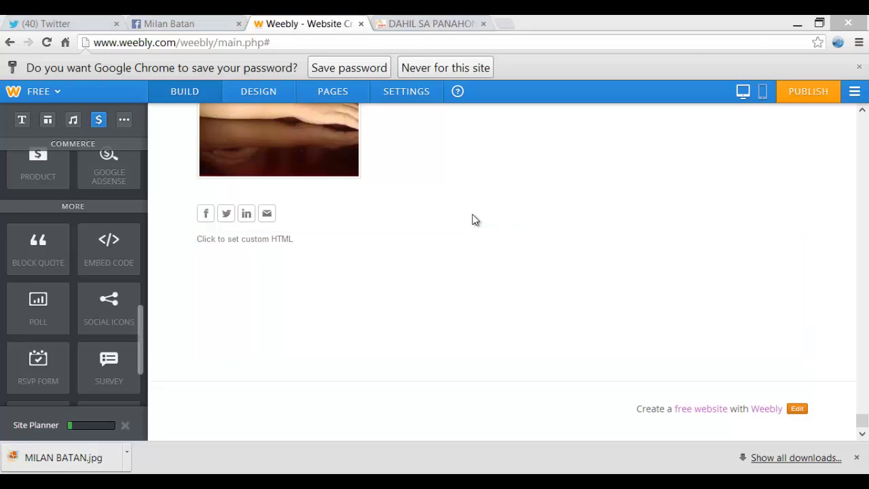
key("alt+Tab")
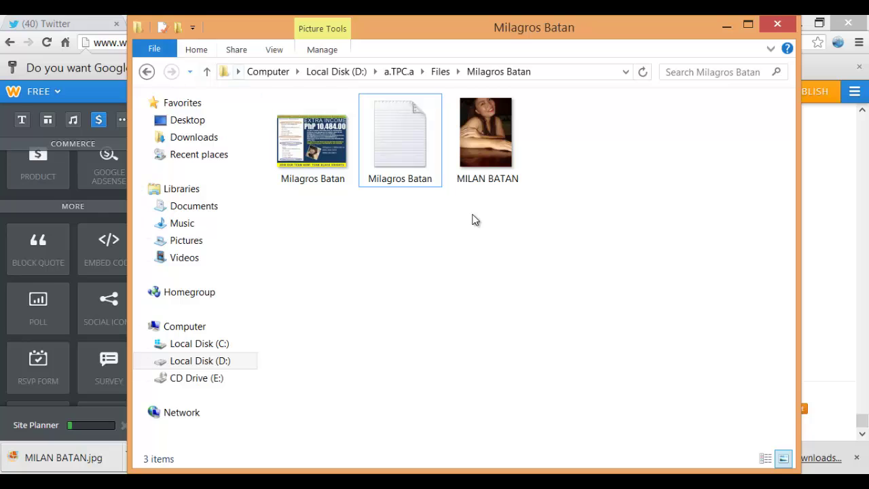
Open the 'last vid' note from the Files folder and copy its entire YouTube embed code
key("alt+Up")
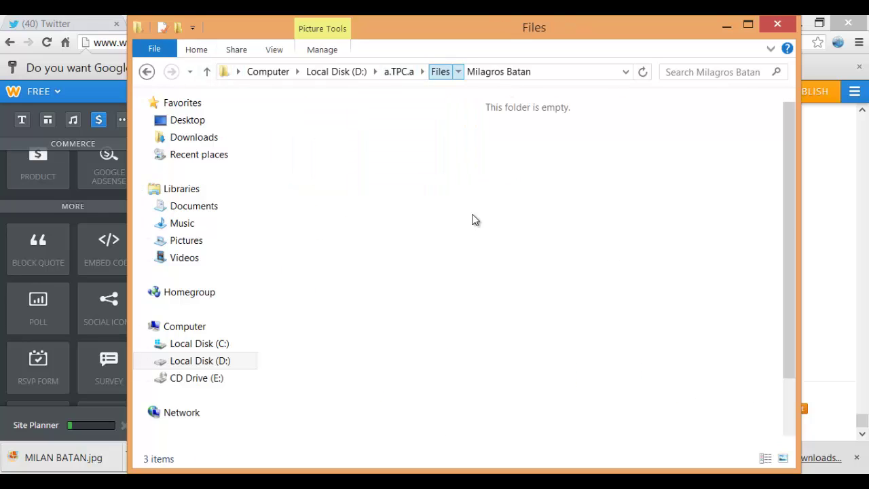
scroll(475, 219, "down", 1)
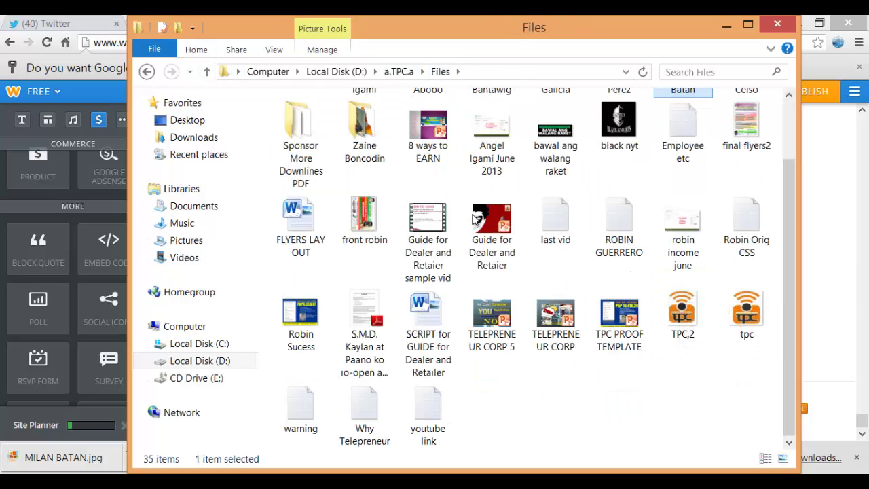
key("l")
key("Return")
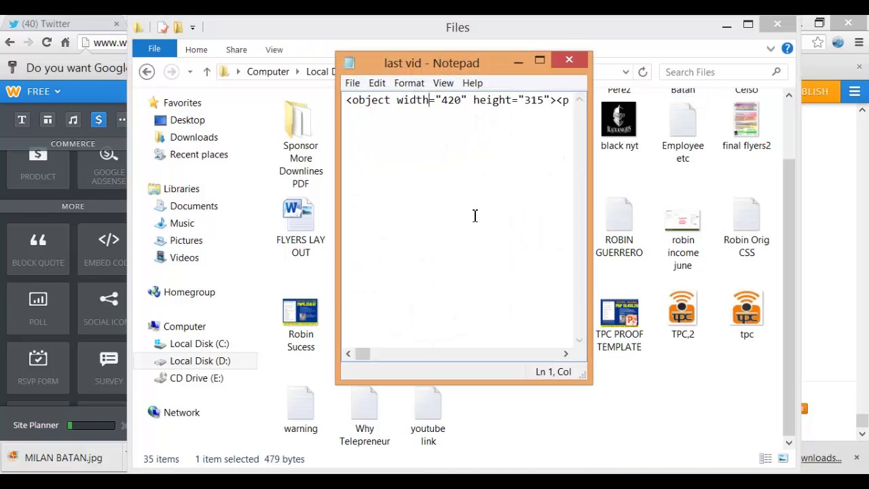
key("ctrl+a")
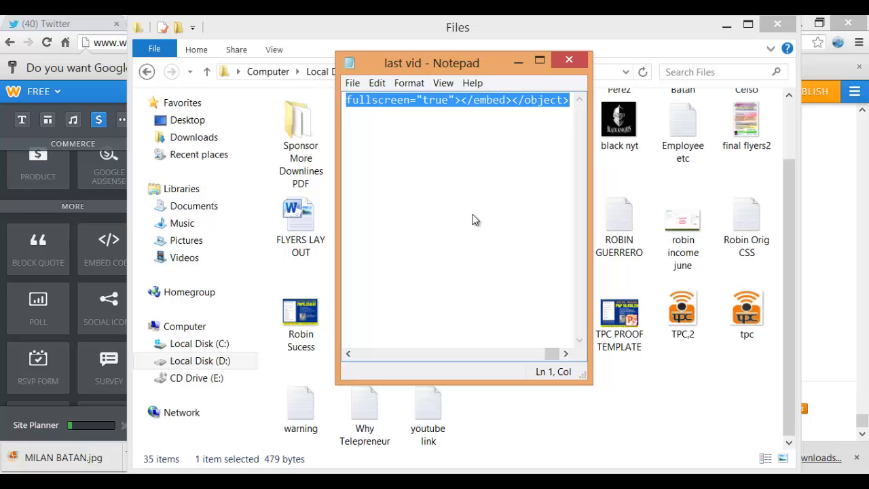
key("alt+Tab")
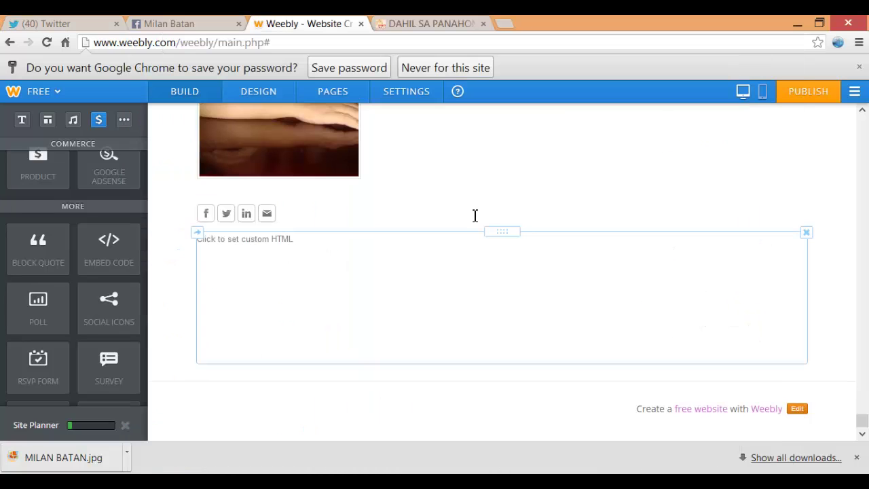
Replace the custom HTML block's placeholder with the 'Nuong Bata ka pa' YouTube embed code
left_click(475, 215)
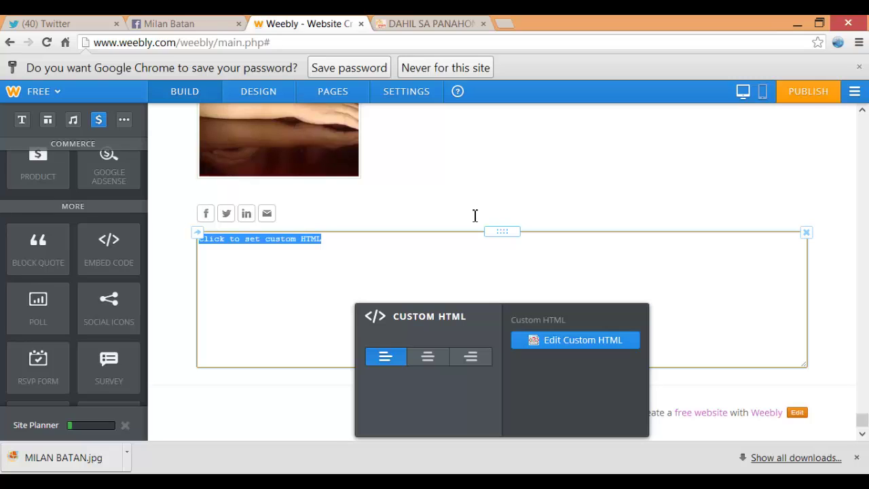
key("BackSpace")
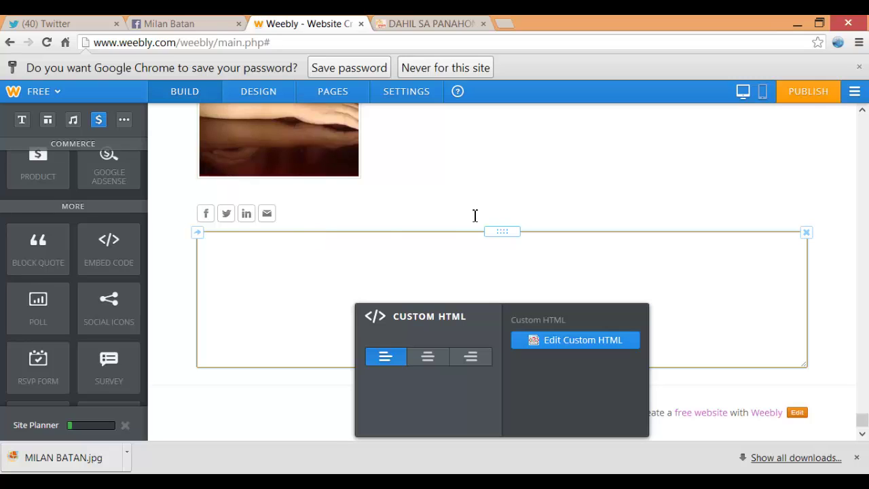
type("<object width=\"420\" height=\"315\"><param name=\"movie\" value=\"http://www.youtube.com/v/mxwDMua8dU0?hl=en_GB&amp;version=3&amp;rel=0&autoplay=1\"></param><param name=\"allowFullScreen\" value=\"true\"></param><param name=\"allowscriptaccess\" value=\"always\"></param><embed src=\"http://www.youtube.com/v/mxwDMua8dU0?hl=en_GB&amp;version=3&amp;rel=0&autoplay=1\" type=\"application/x-shockwave-flash\" width=\"420\" height=\"315\" allowscriptaccess=\"always\" allowfullscreen=\"true\"></embed></object>")
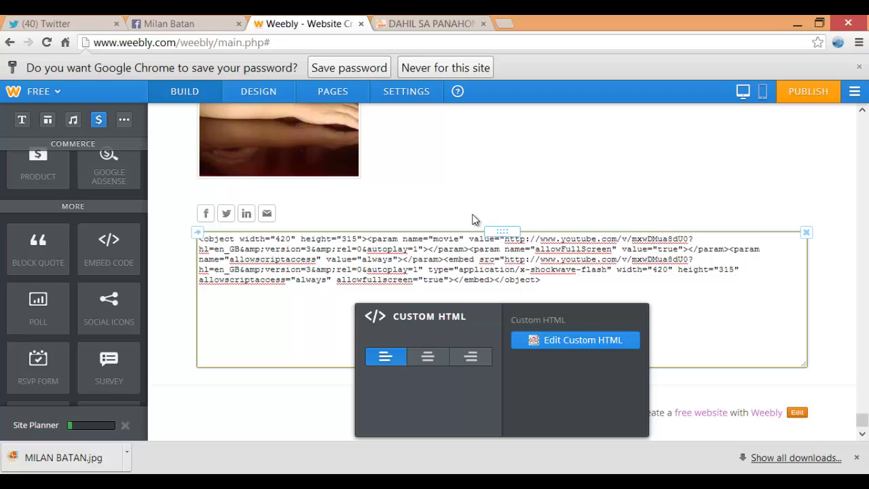
left_click(473, 219)
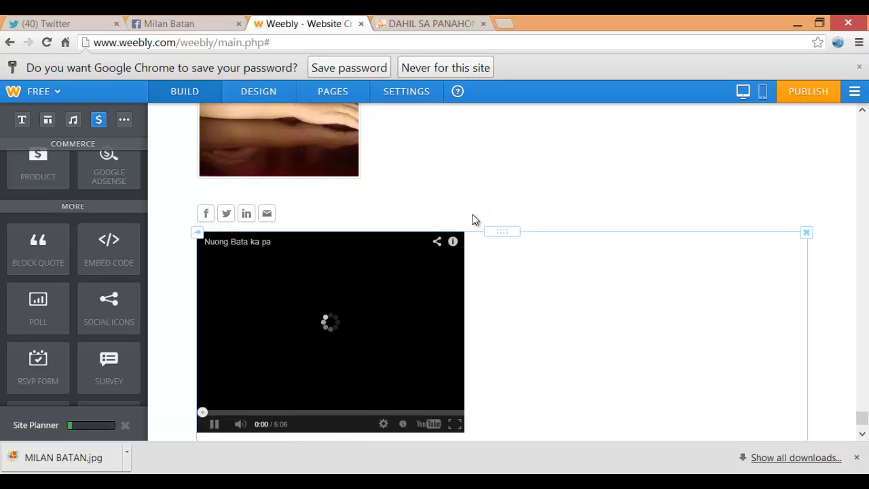
Scroll down past the video and switch to the published site to check it
scroll(474, 220, "down", 1)
scroll(474, 219, "down", 1)
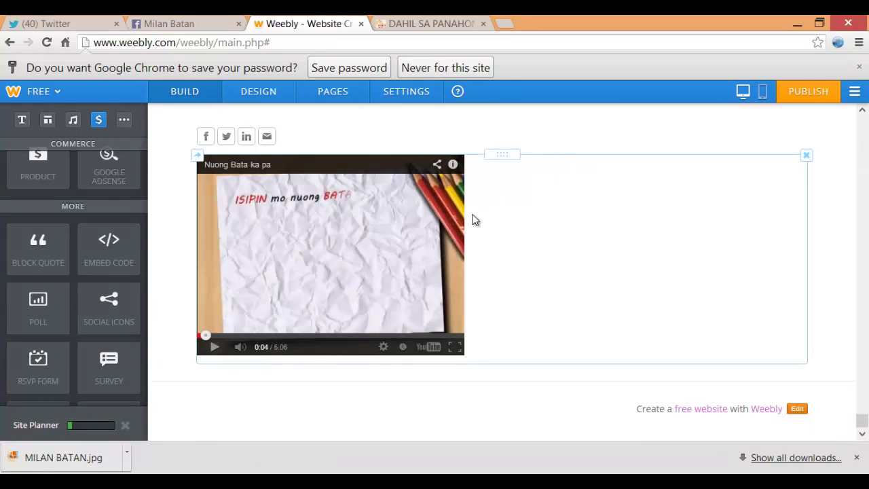
key("ctrl+Tab")
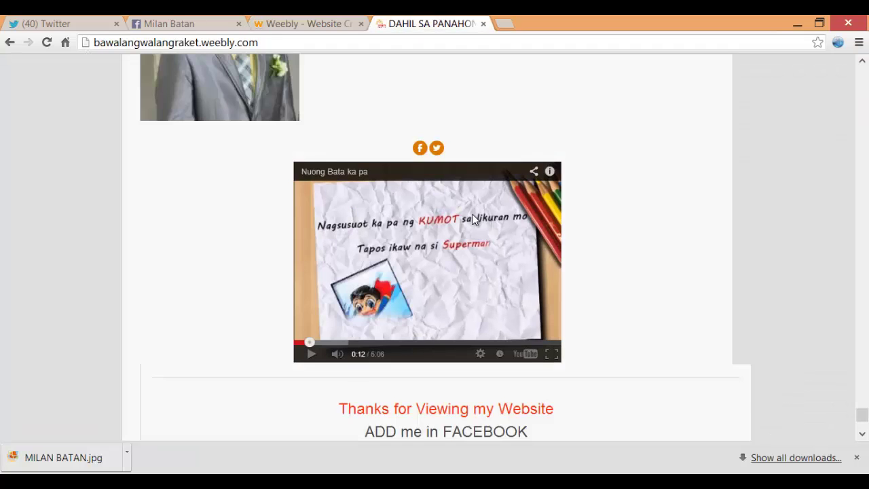
Scroll the published site to view the embedded video, then return to the Weebly editor
scroll(473, 219, "down", 3)
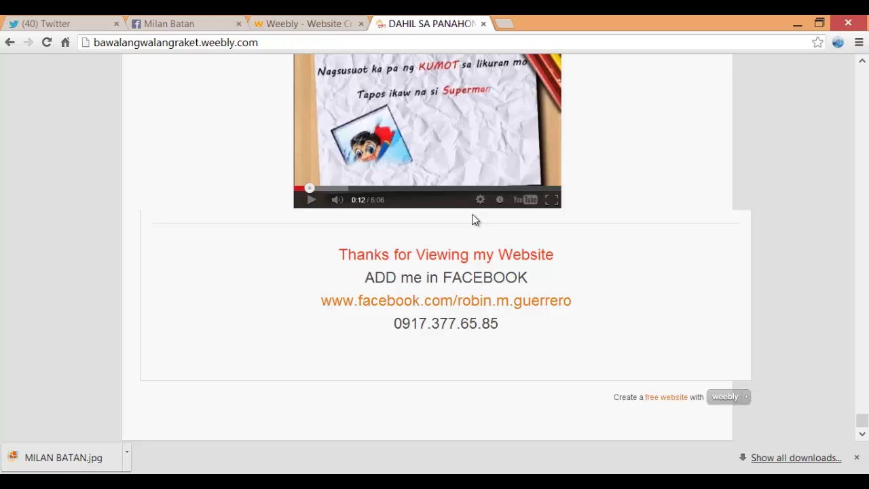
key("ctrl+shift+Tab")
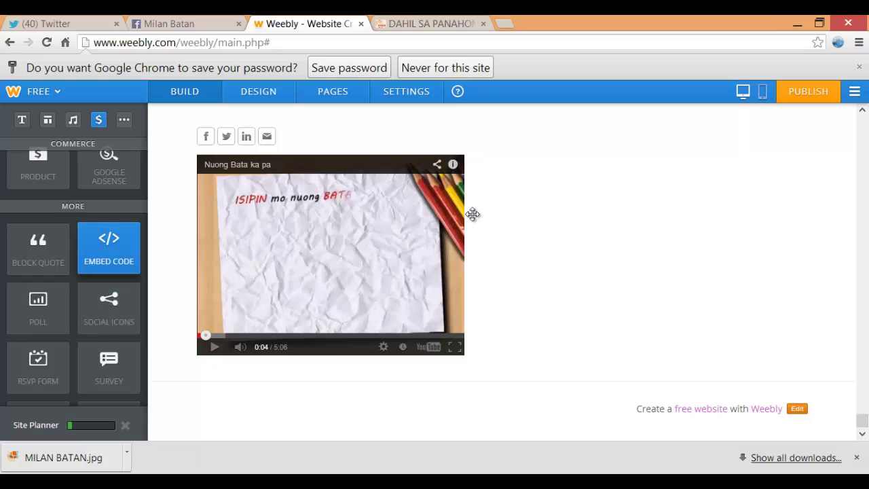
Drag a new Embed Code element onto the page below the YouTube video
left_click_drag(109, 248, 258, 358)
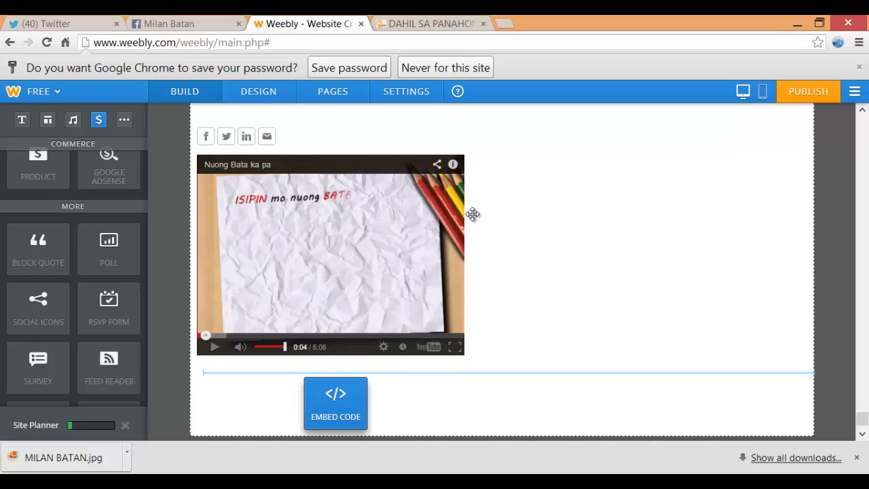
scroll(472, 214, "down", 2)
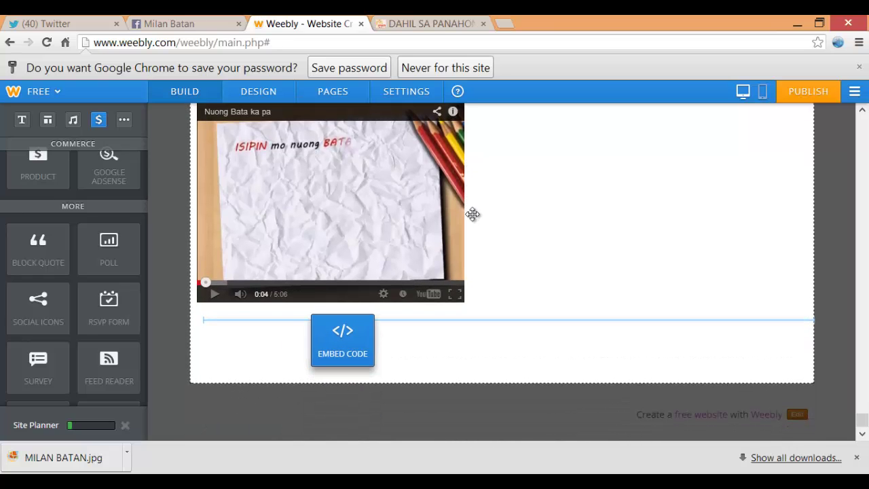
left_click_drag(472, 214, 471, 214)
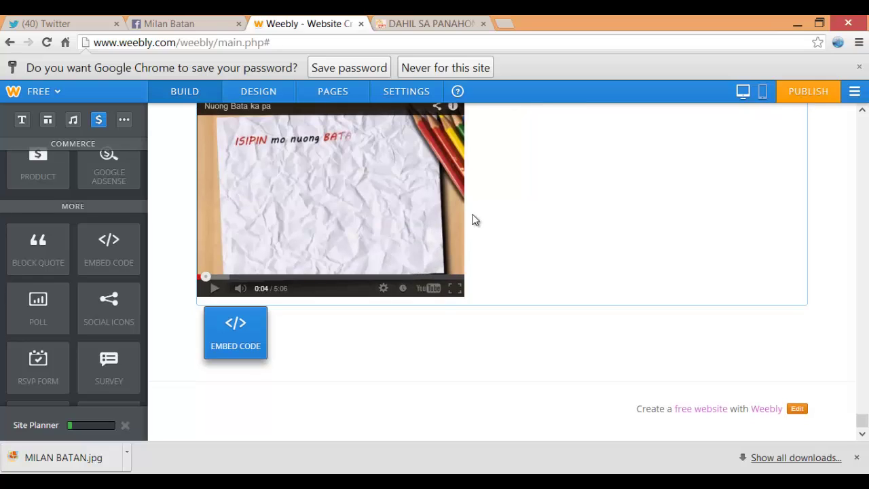
Select the new empty custom HTML block and bring up the Files folder window
key("alt+Tab")
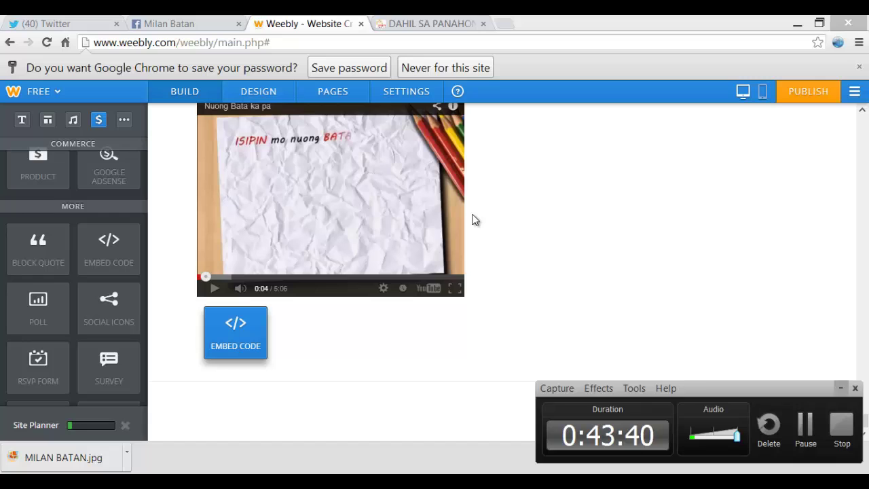
key("alt+Tab")
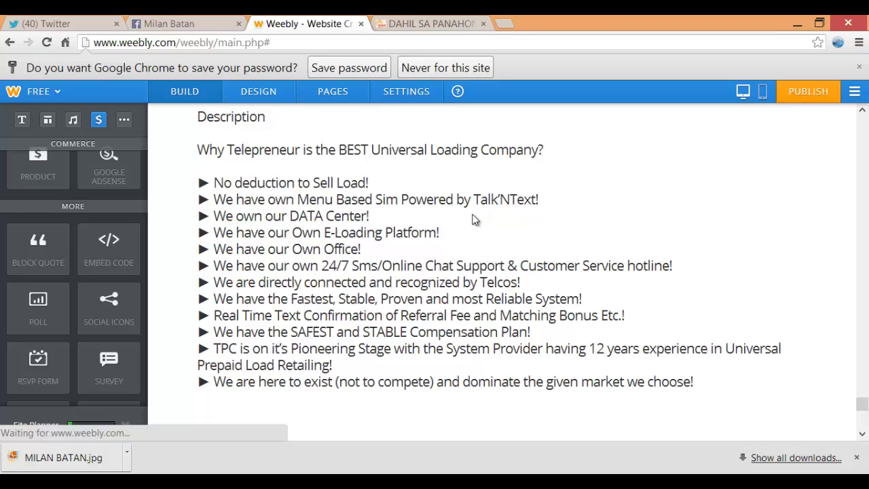
scroll(475, 220, "up", 5)
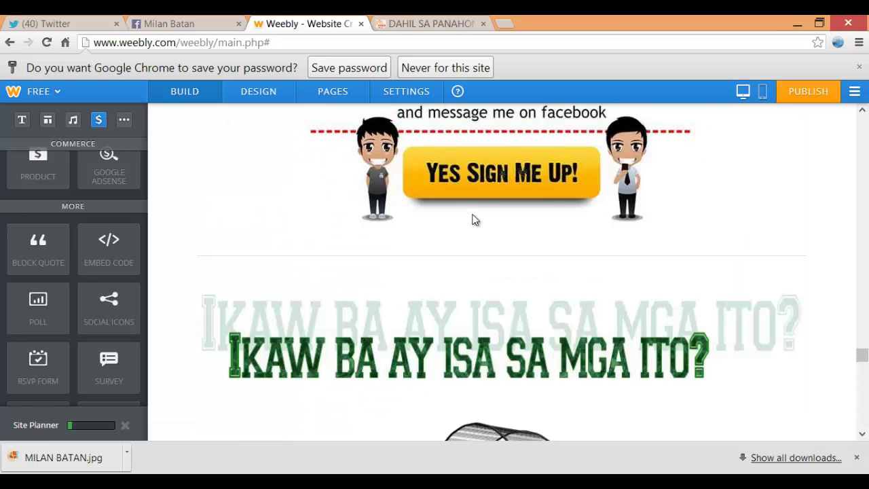
scroll(475, 219, "down", 15)
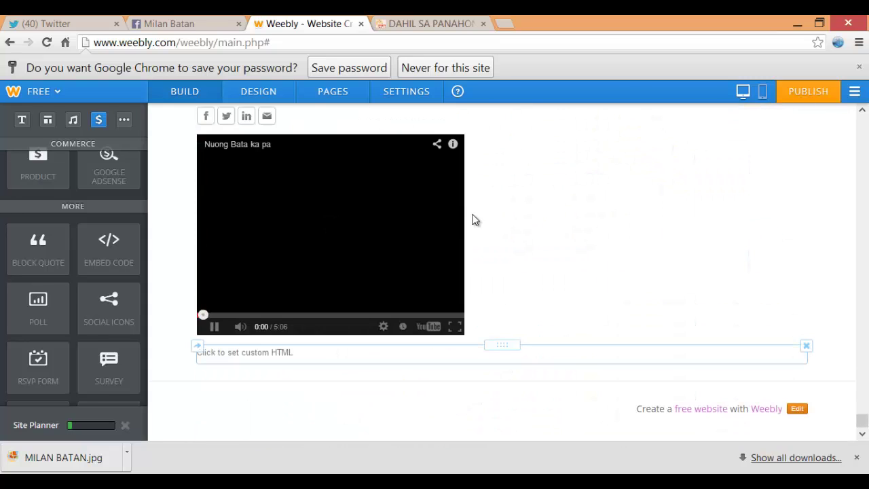
left_click(474, 219)
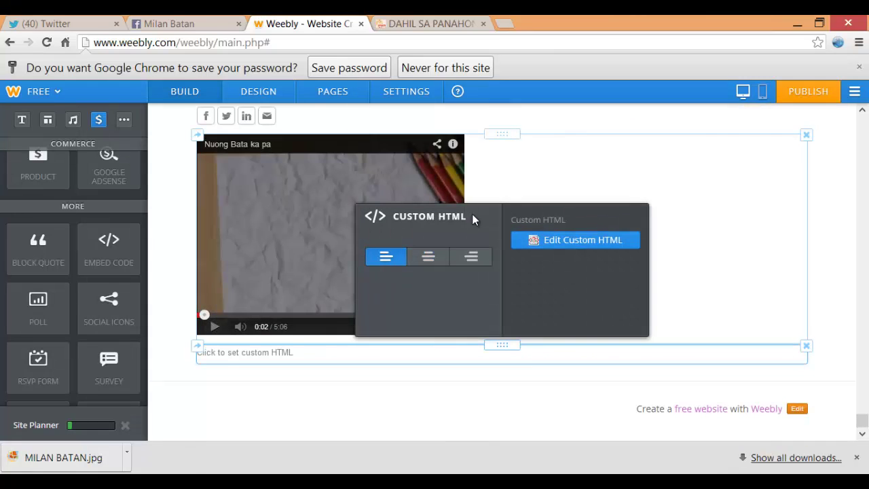
key("alt+Tab")
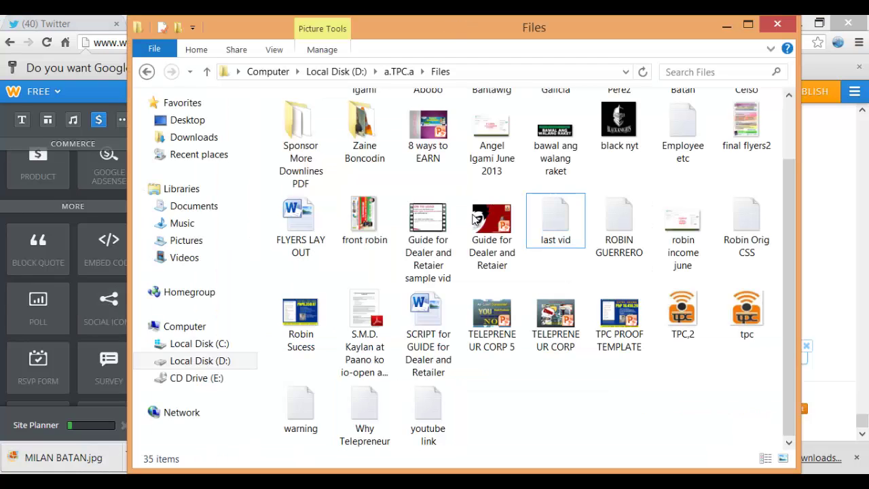
Open the 'warning' file in Notepad, select its alert script, and return to the editor
key("w")
key("Return")
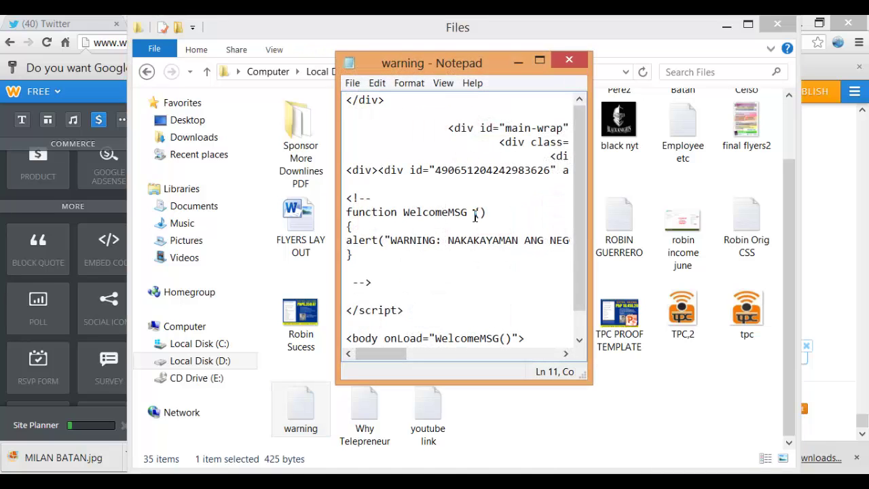
key("ctrl+a")
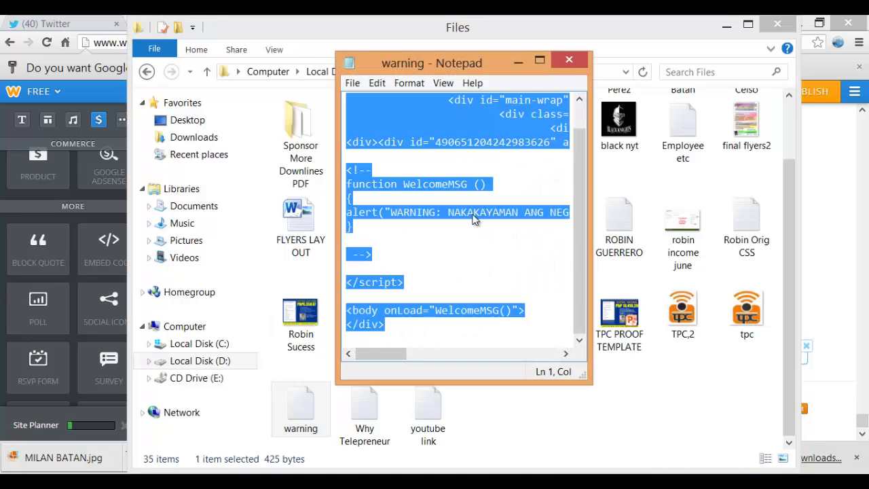
key("alt+Tab")
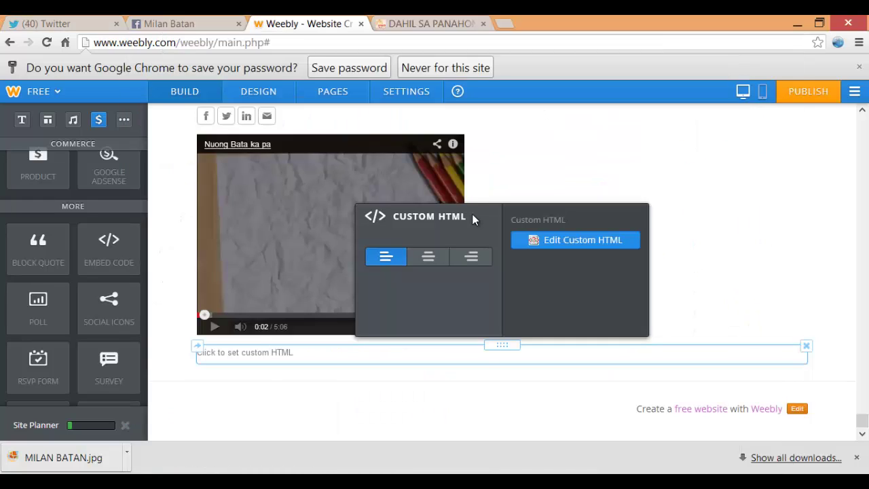
Paste the warning script into the new block and dismiss its 'WARNING: NAKAKAYAMAN ANG NEGOSYONG ITO!' alert
key("ctrl+shift+Left")
key("ctrl+shift+Left")
key("ctrl+shift+Left")
key("ctrl+shift+Left")
key("ctrl+shift+Left")
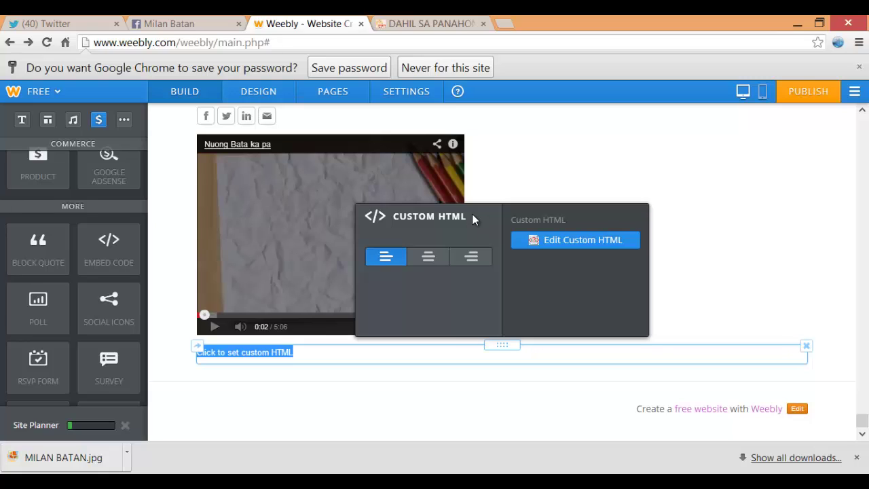
left_click(474, 219)
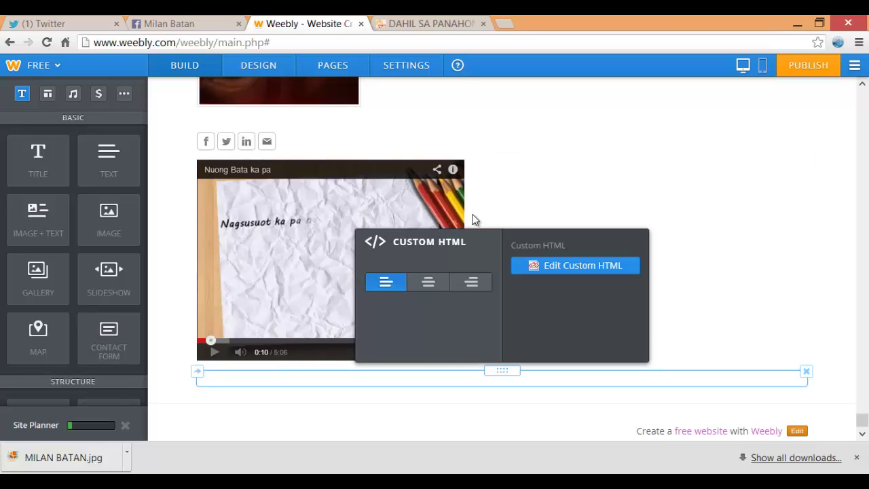
key("ctrl+v")
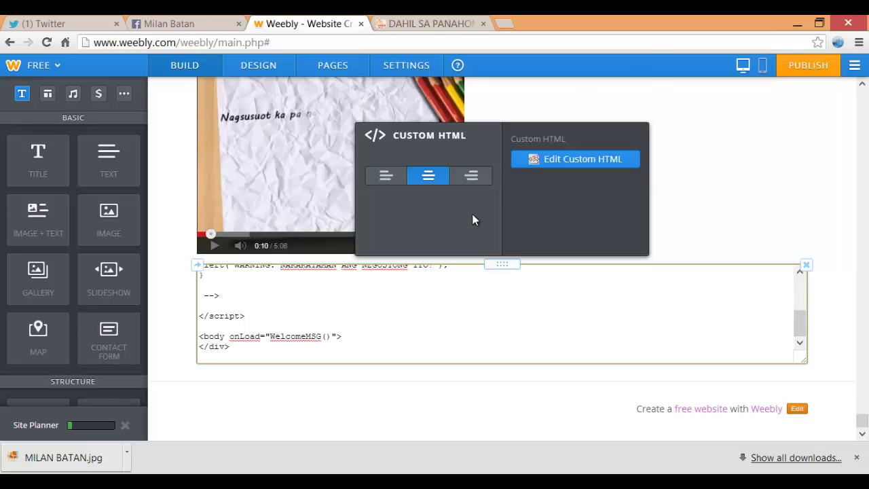
left_click(474, 219)
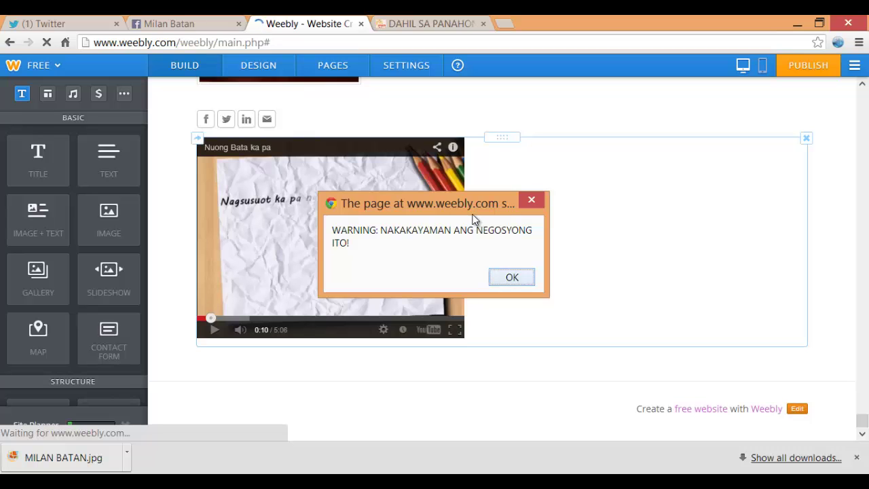
key("Return")
scroll(475, 219, "down", 4)
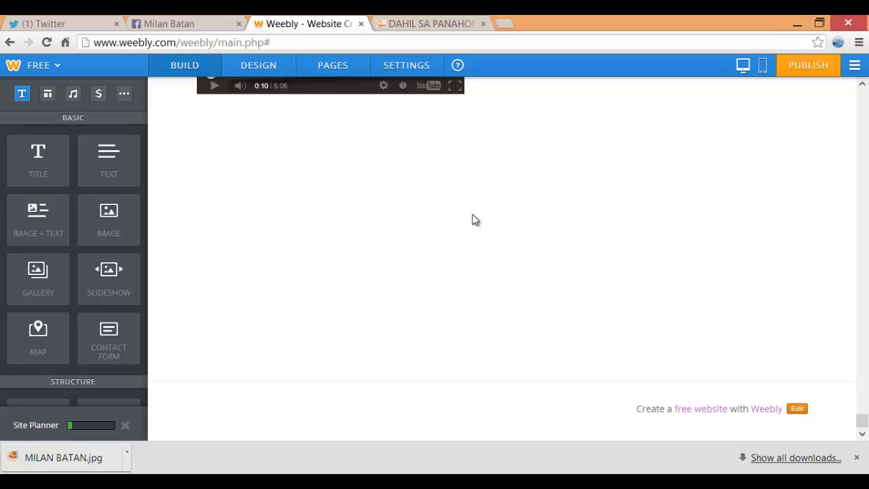
Add a title element, dismiss the warning alert again, and scroll to the empty bottom text block
key("ctrl+Tab")
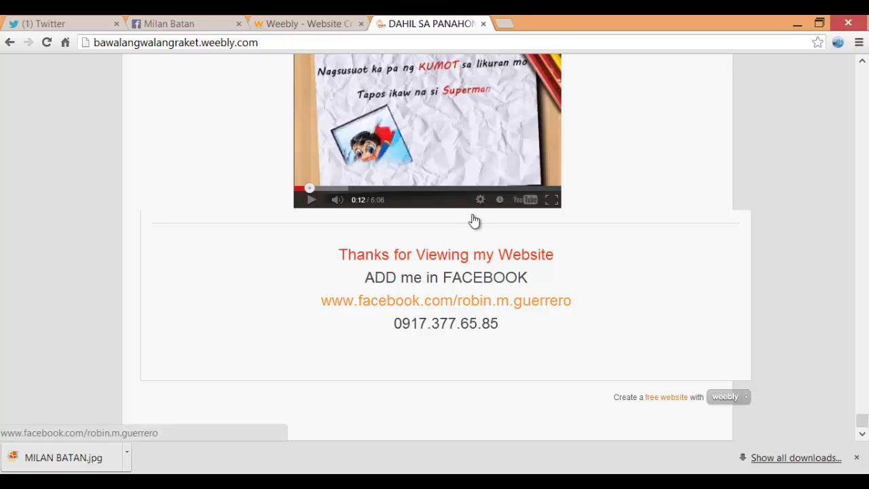
key("ctrl+shift+Tab")
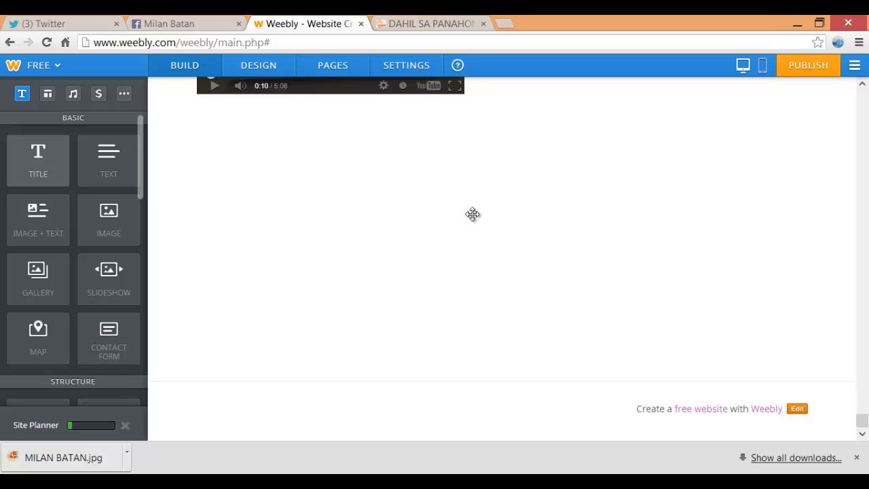
left_click_drag(38, 161, 387, 384)
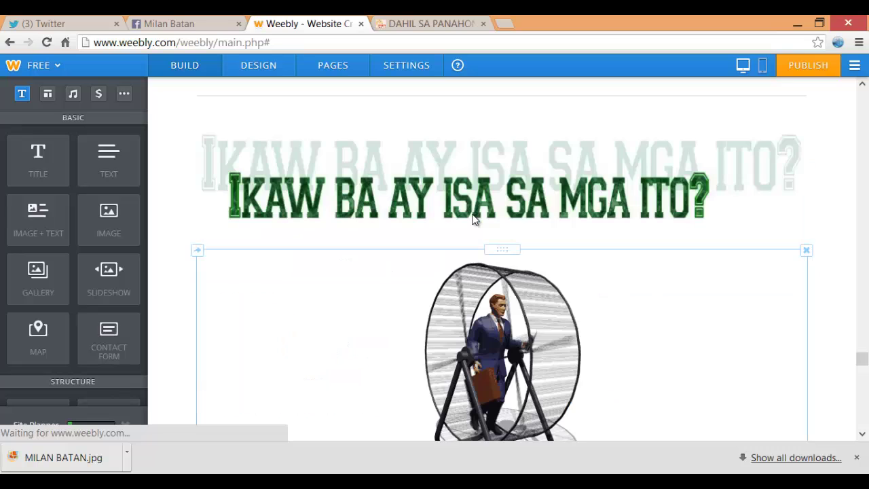
scroll(474, 218, "down", 3)
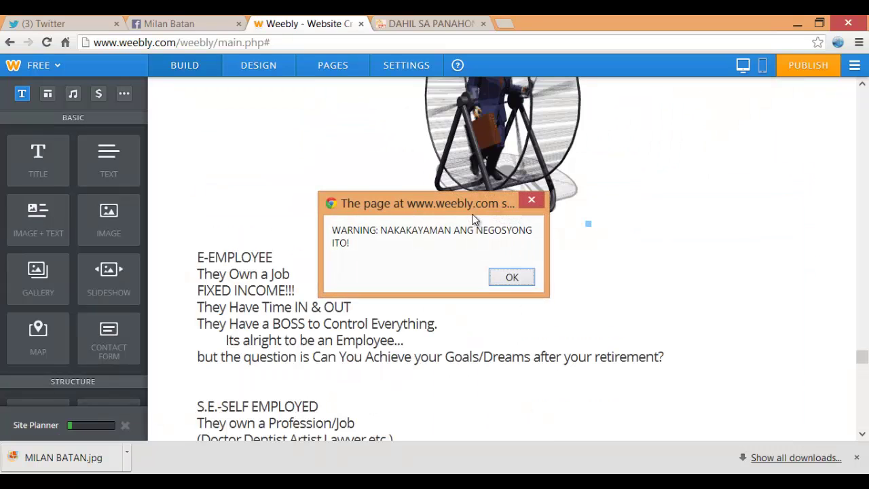
key("Return")
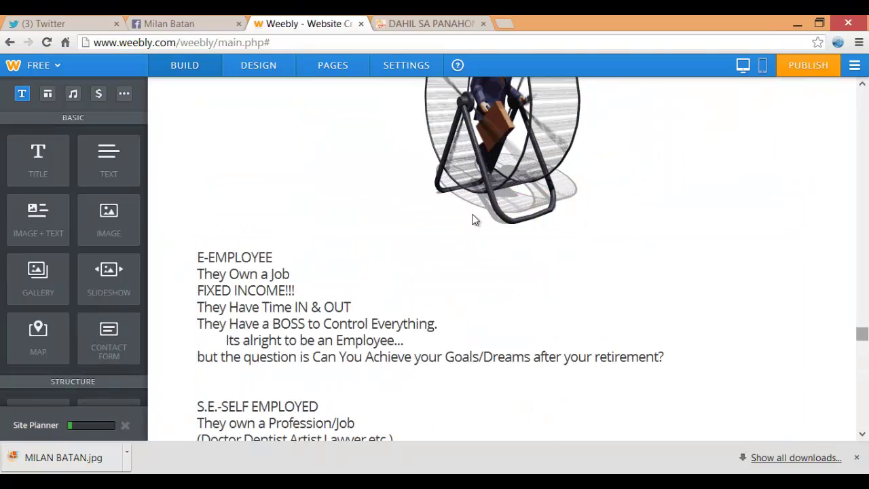
scroll(474, 217, "down", 10)
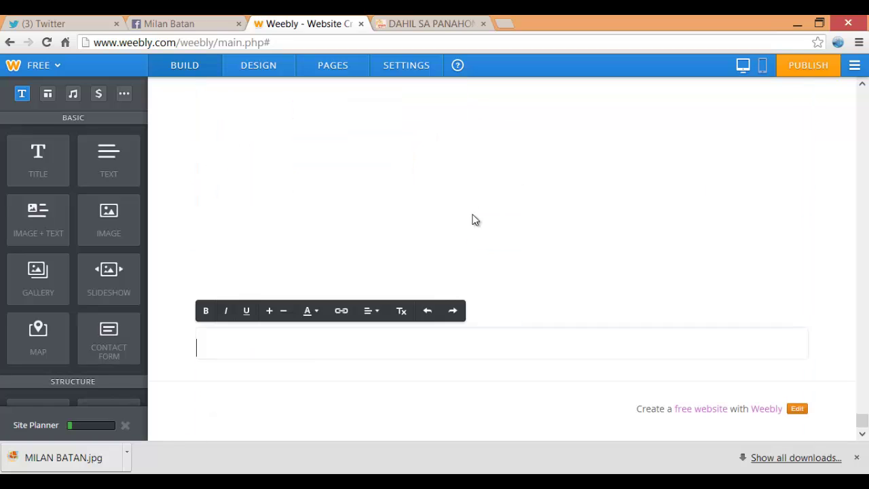
Paste the 'Thanks for Viewing my Website' and 'ADD me in FACEBOOK' contact lines into the bottom text block
key("super+t")
key("Return")
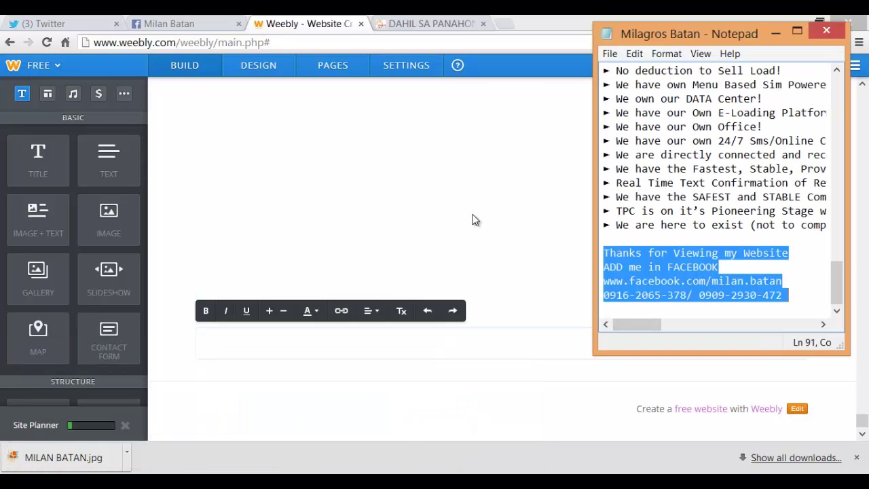
key("super+t")
key("Left")
key("Return")
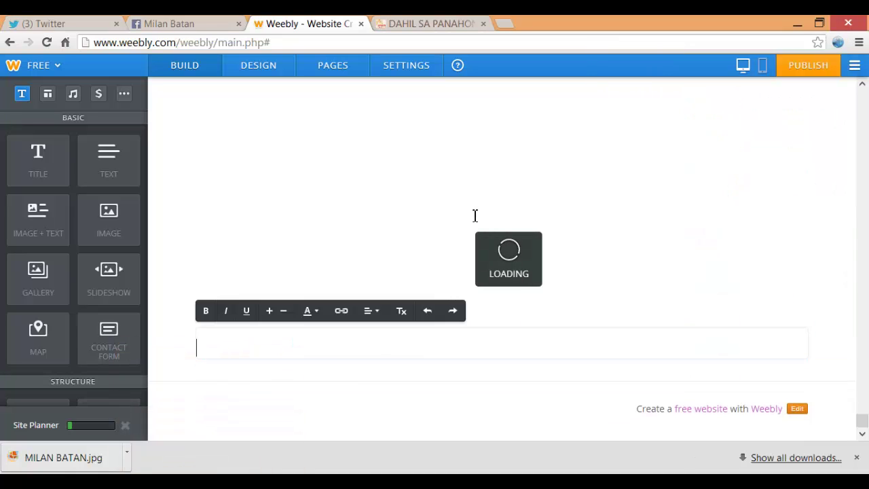
key("ctrl+v")
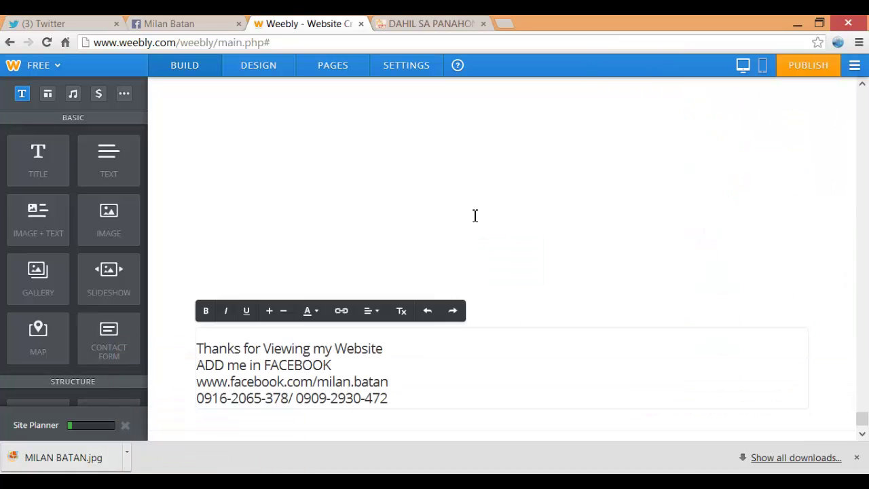
right_click(475, 216)
key("Escape")
Compare the page with the published reference site, then scroll back up the editor page
key("ctrl+Tab")
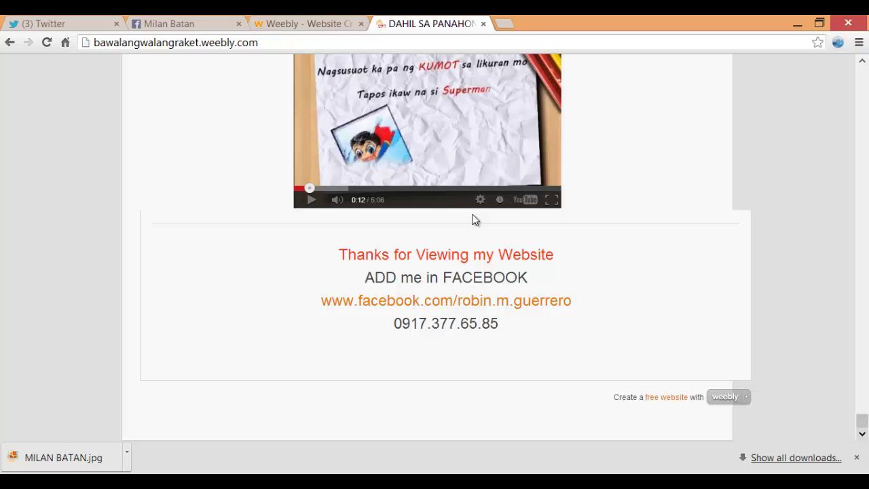
scroll(475, 219, "up", 10)
scroll(475, 219, "down", 10)
scroll(476, 219, "up", 20)
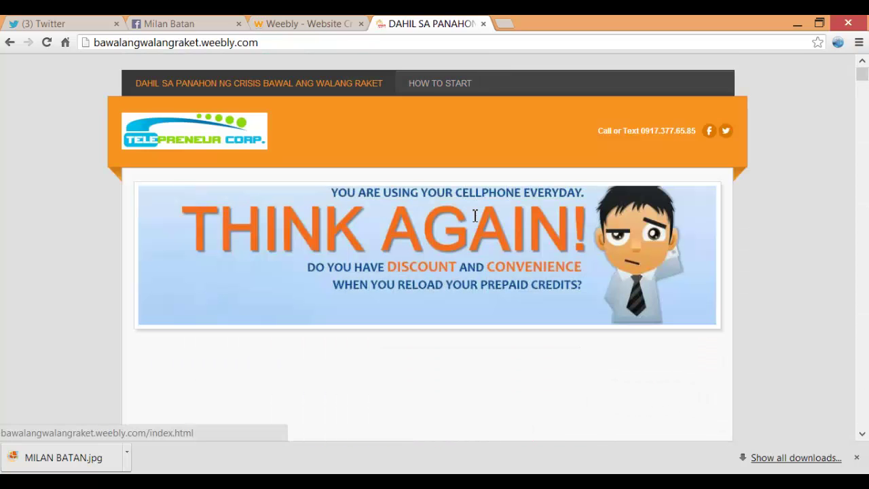
scroll(474, 219, "down", 5)
scroll(474, 219, "down", 1)
key("ctrl+shift+Tab")
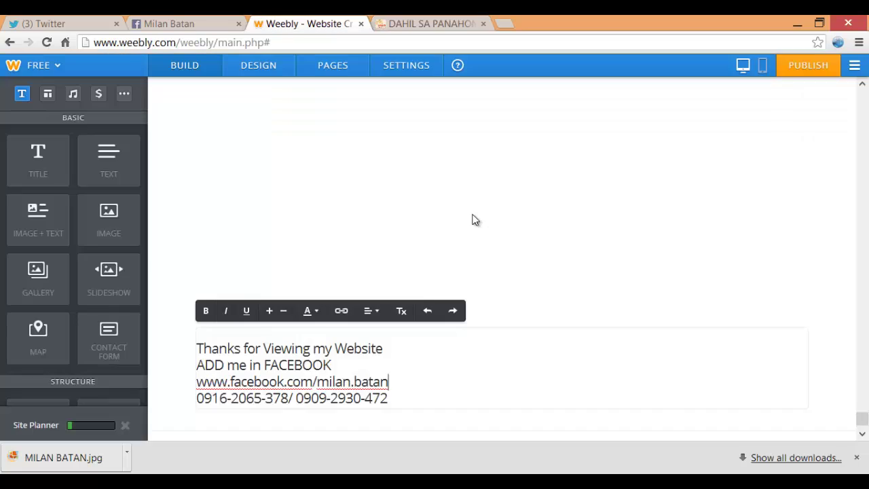
scroll(473, 219, "down", 1)
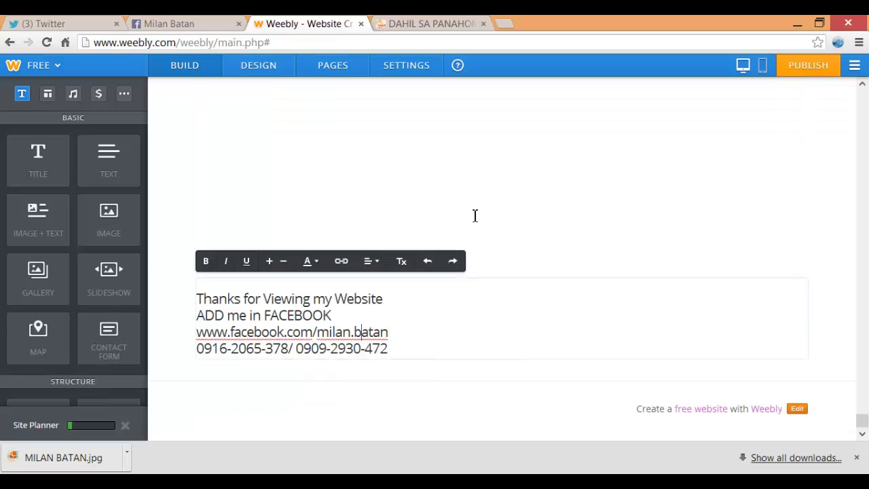
scroll(475, 217, "up", 10)
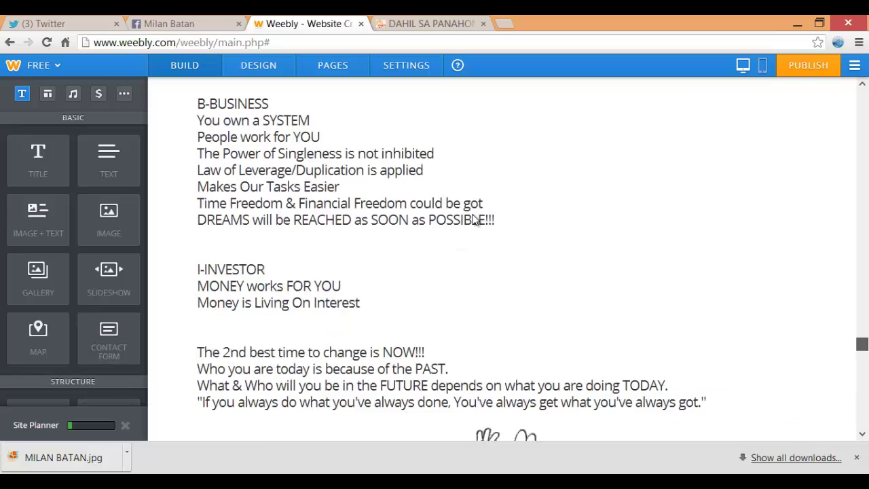
scroll(475, 218, "up", 15)
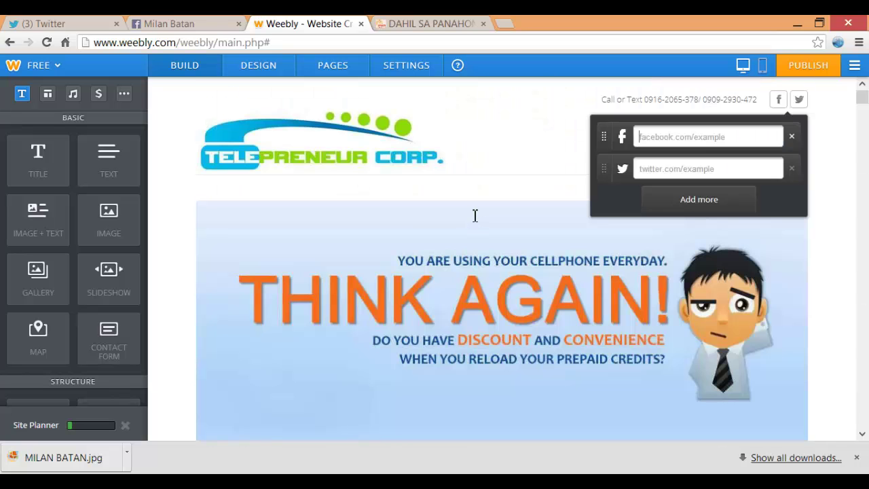
Close the social links popup and glance at the published reference site
left_click(475, 217)
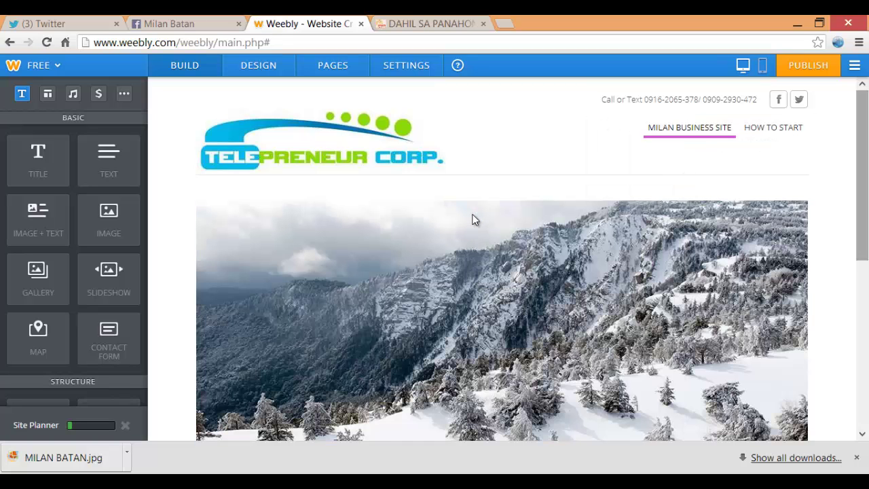
key("ctrl+Tab")
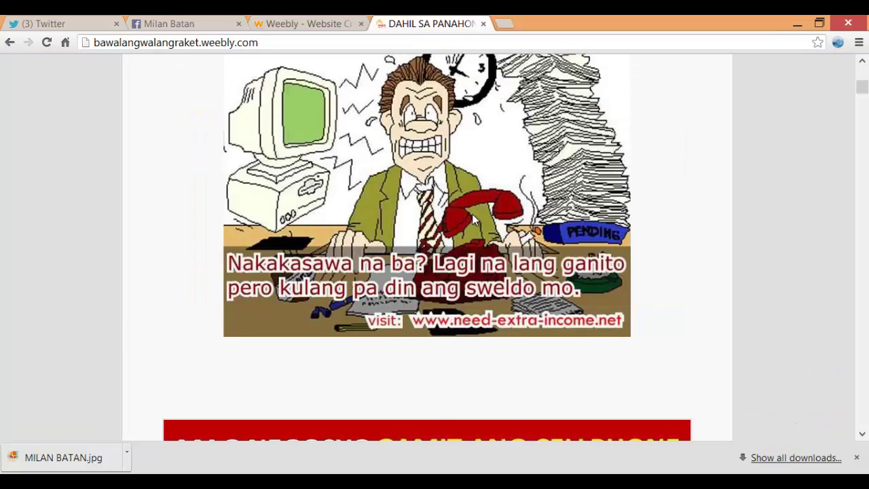
scroll(473, 219, "up", 5)
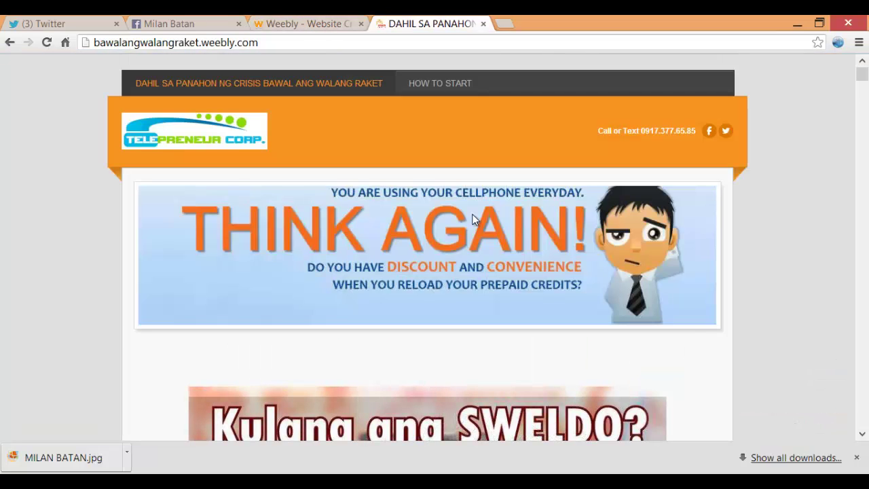
key("ctrl+shift+Tab")
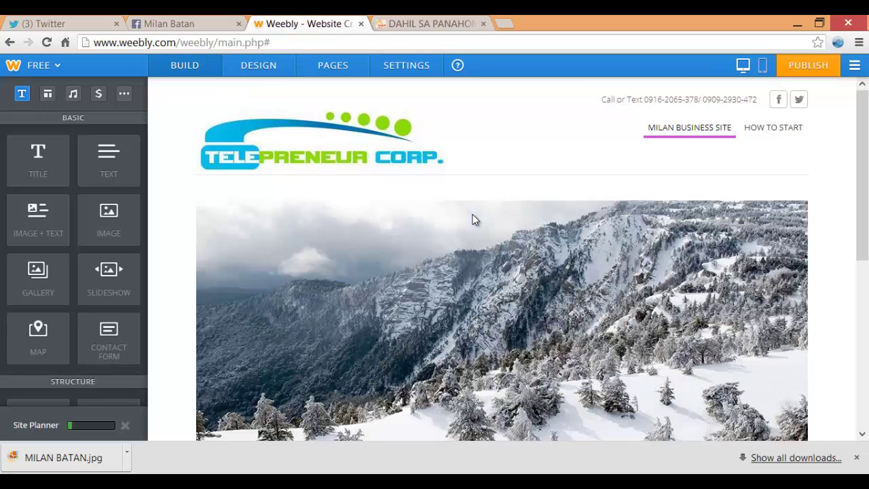
Browse the reference site's How To Start page, then return to the Weebly editor
key("ctrl+Tab")
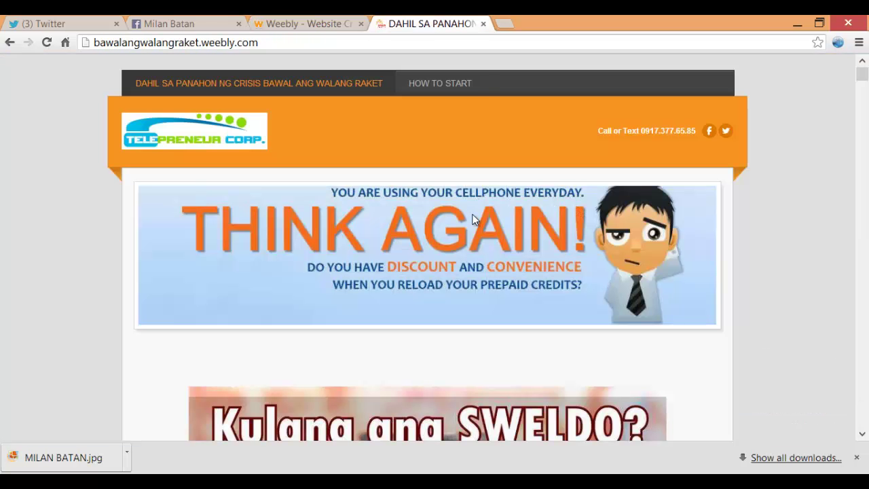
left_click(439, 83)
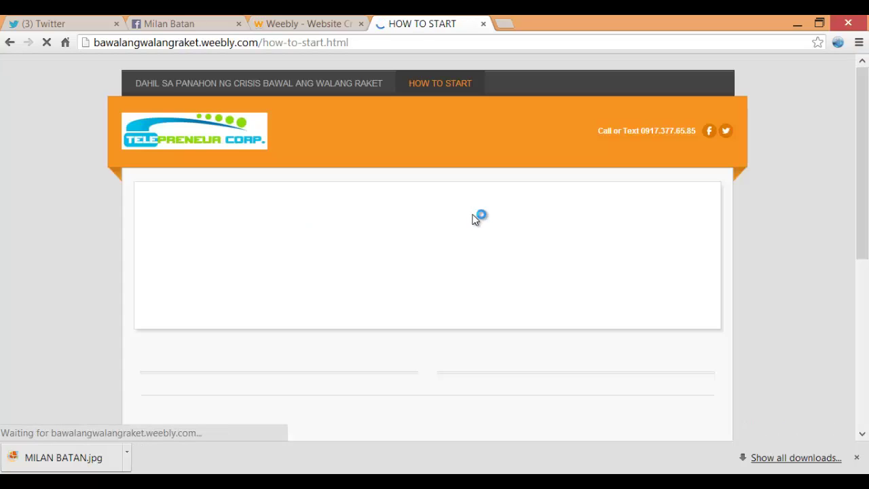
scroll(473, 219, "down", 1)
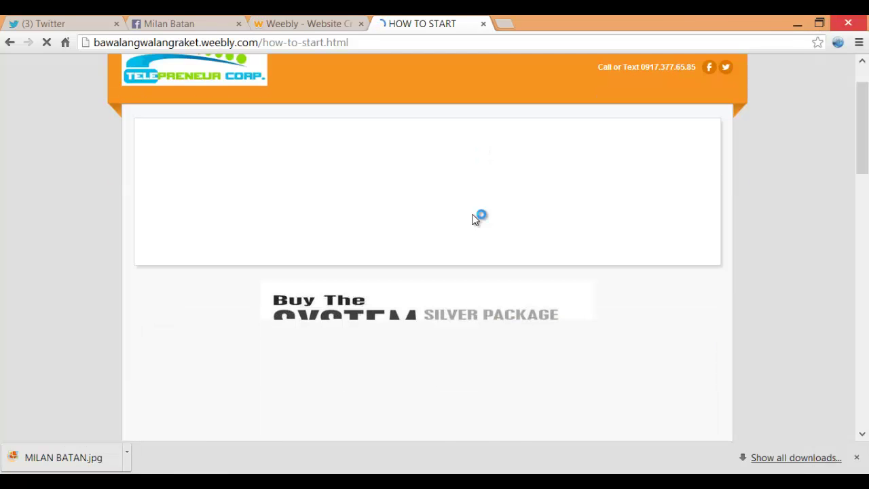
scroll(473, 220, "up", 1)
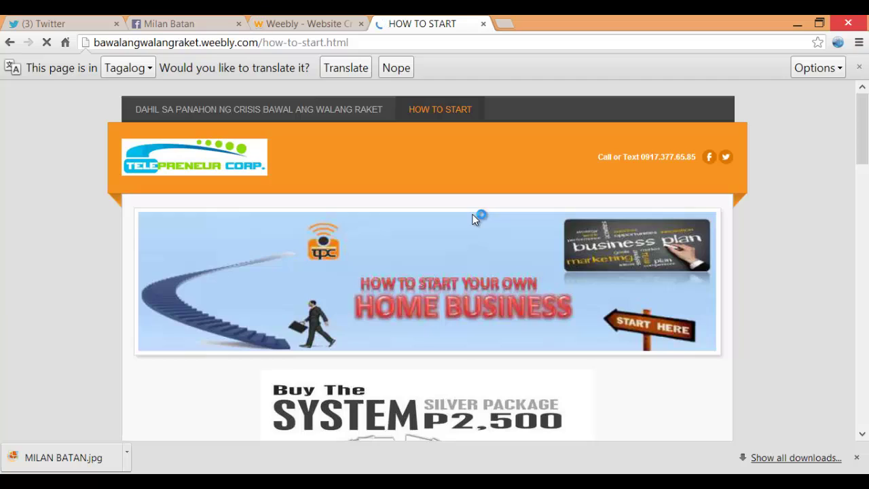
scroll(473, 220, "down", 20)
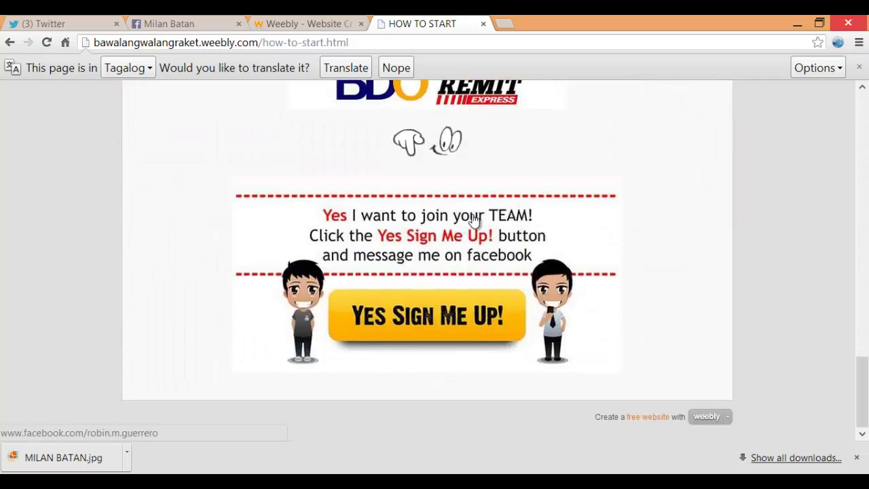
scroll(474, 219, "up", 20)
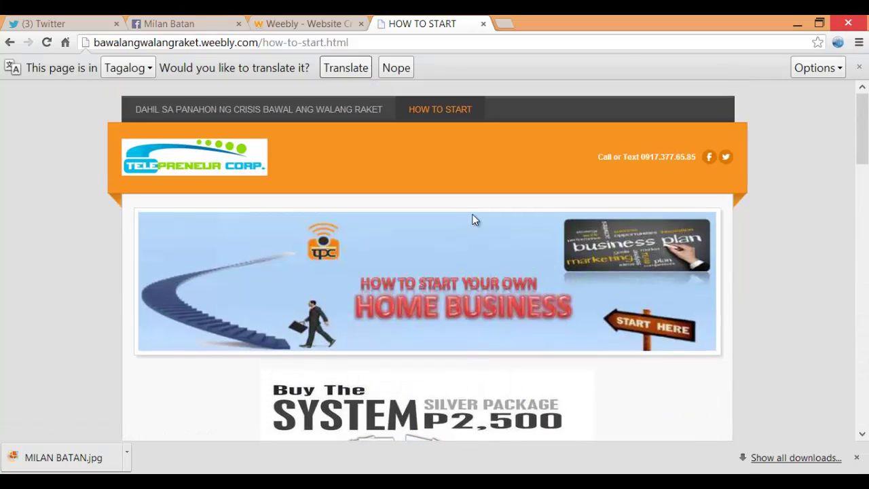
key("ctrl+shift+Tab")
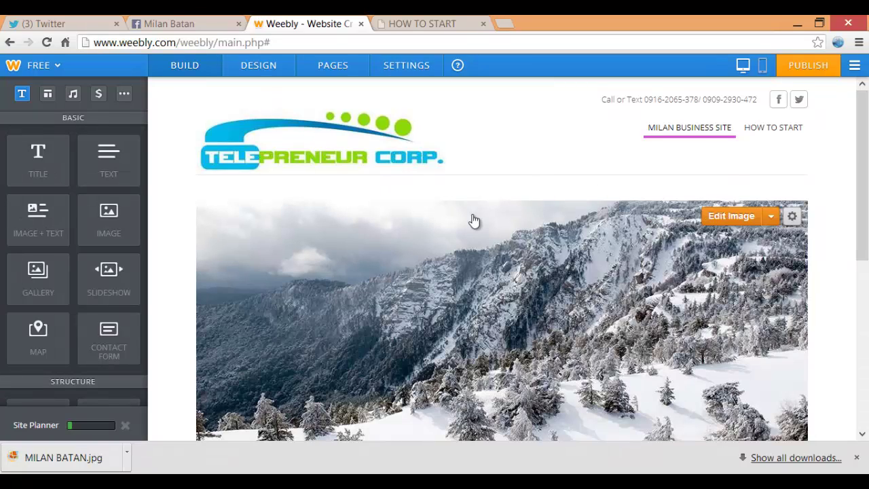
Start editing the header image and choose to upload a new photo from the computer
left_click(473, 219)
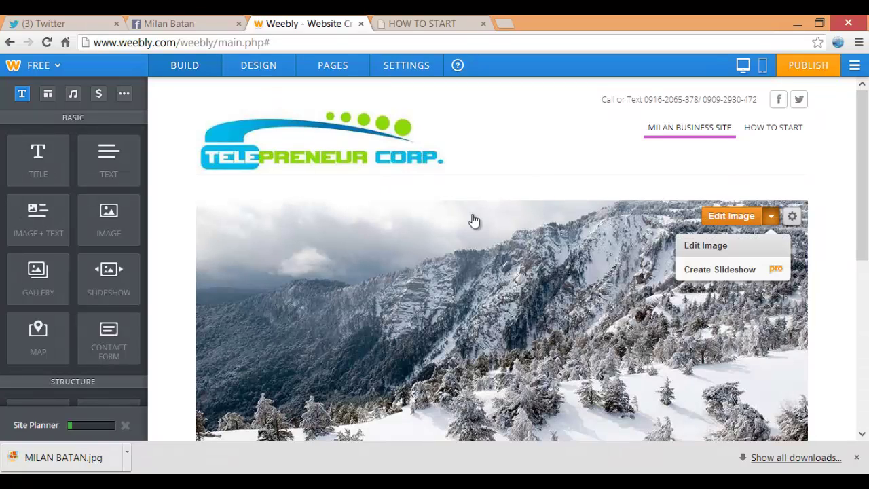
left_click(705, 246)
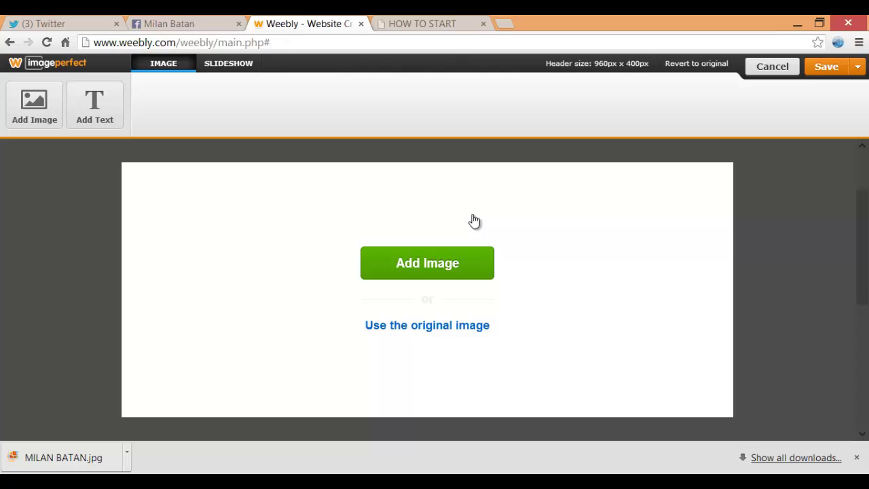
left_click(427, 263)
left_click(435, 298)
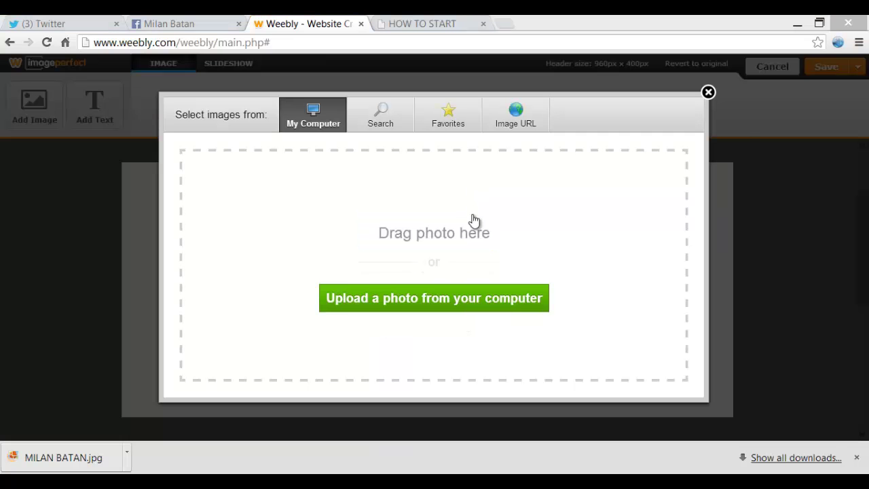
Place the 'banner 2' image from the WEEBLY FILES folder as the header banner
left_click(385, 127)
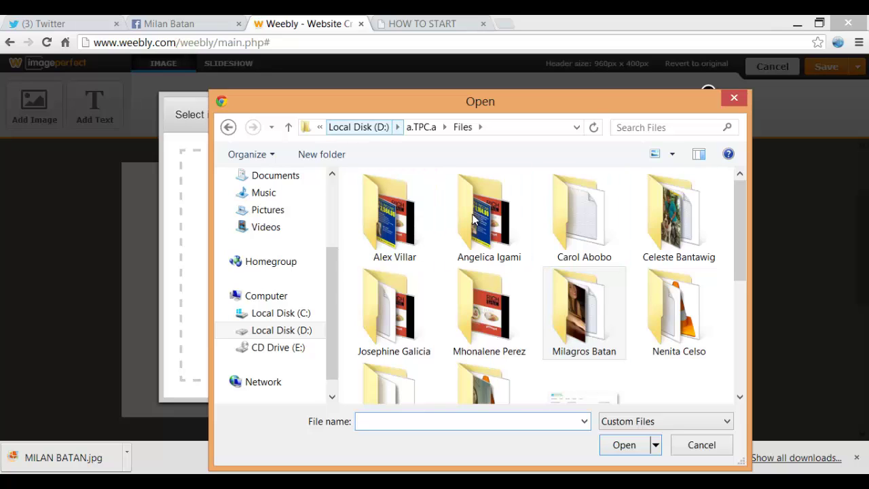
left_click(421, 127)
left_click(584, 395)
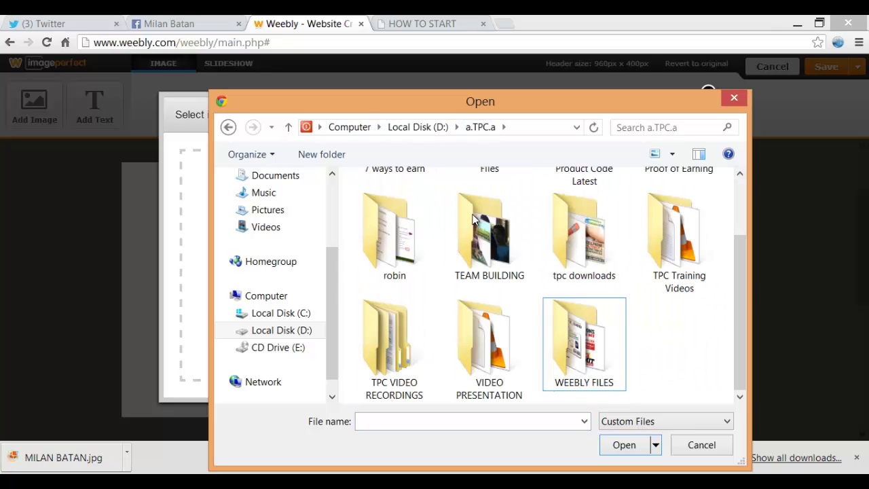
left_click(584, 382)
key("Left")
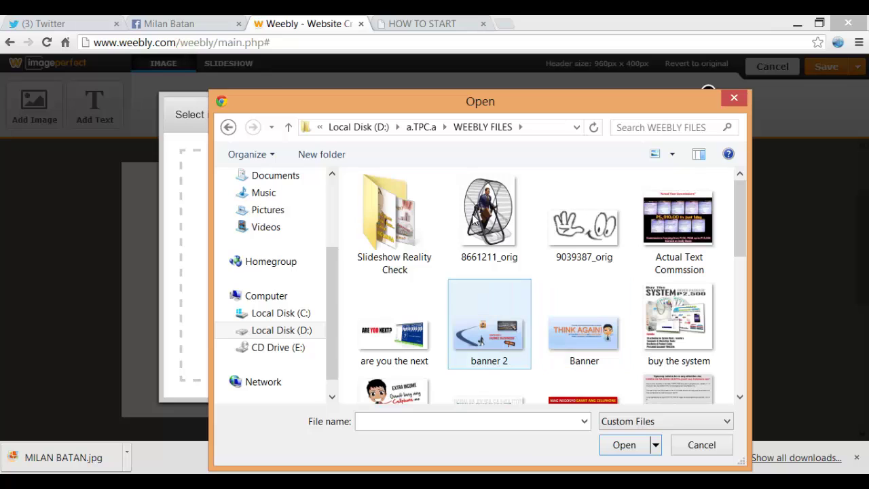
key("Return")
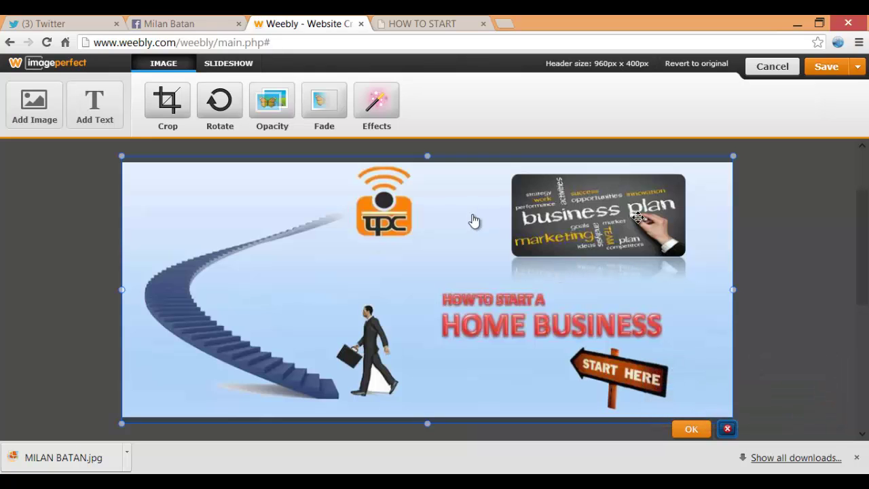
left_click(691, 428)
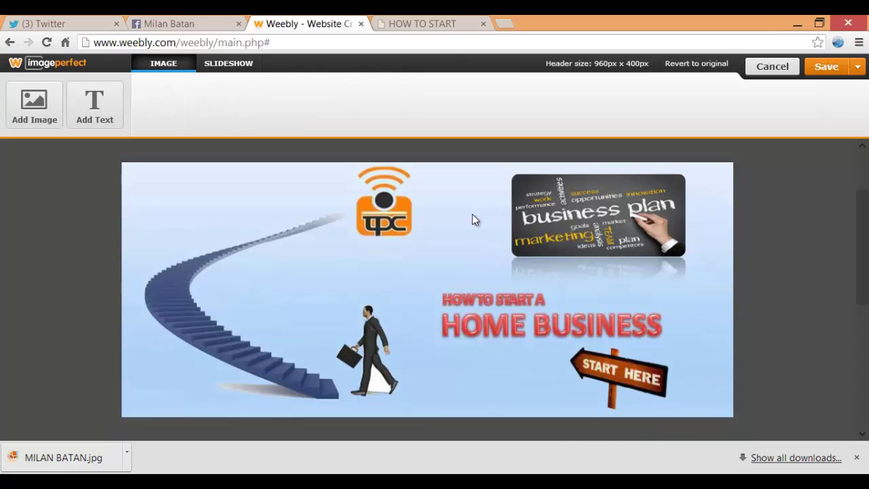
left_click(857, 67)
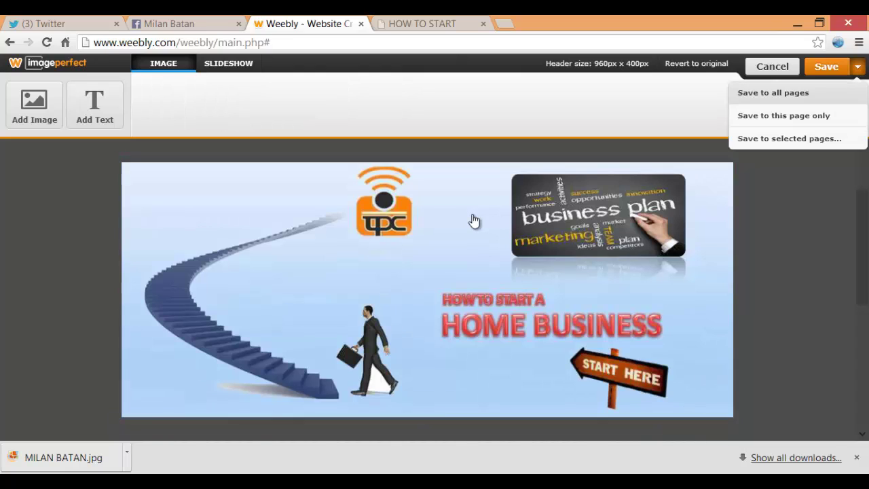
Save the header banner and check the reference How To Start page
key("Return")
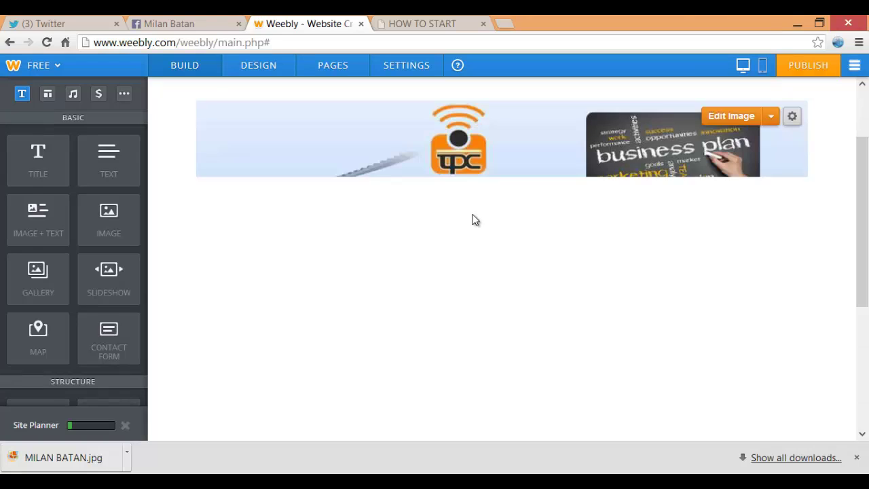
scroll(475, 220, "down", 3)
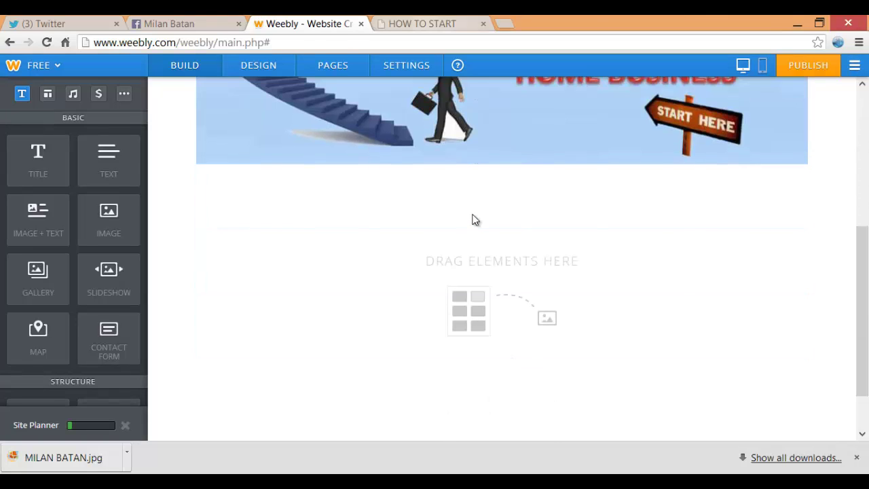
key("ctrl+Tab")
scroll(475, 219, "down", 2)
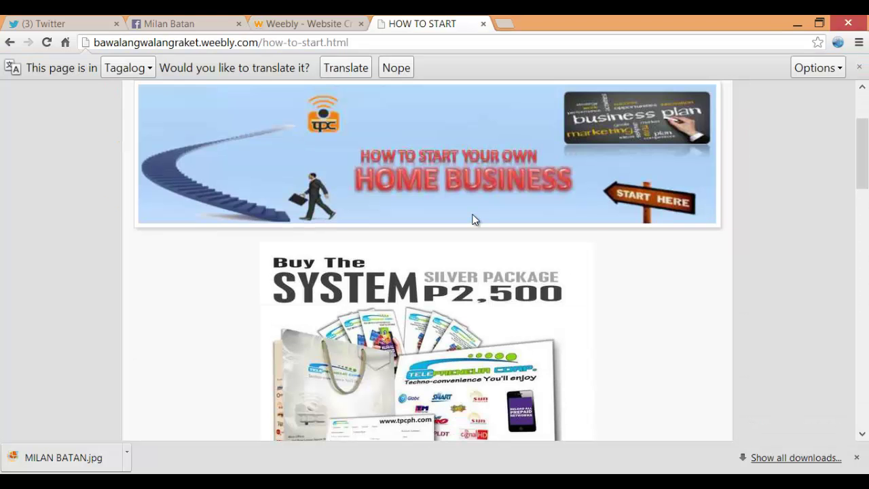
key("ctrl+shift+Tab")
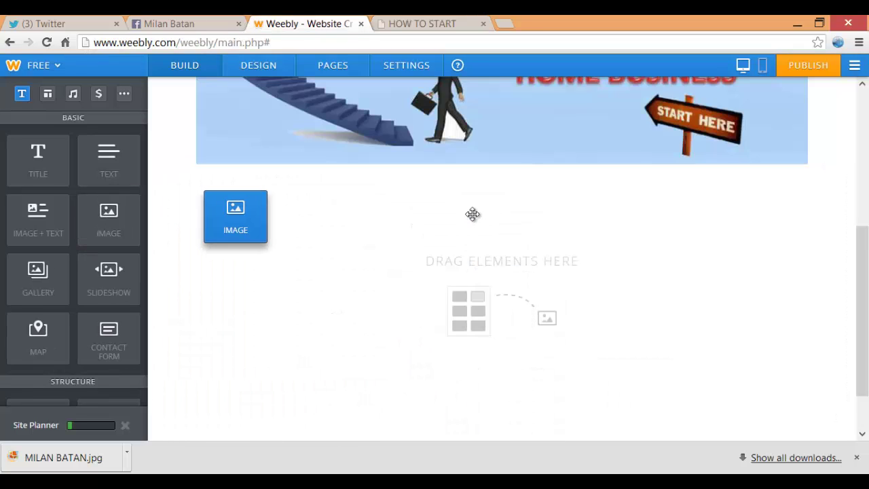
Upload the 'buy the system' picture into the new image element below the header
left_click(474, 217)
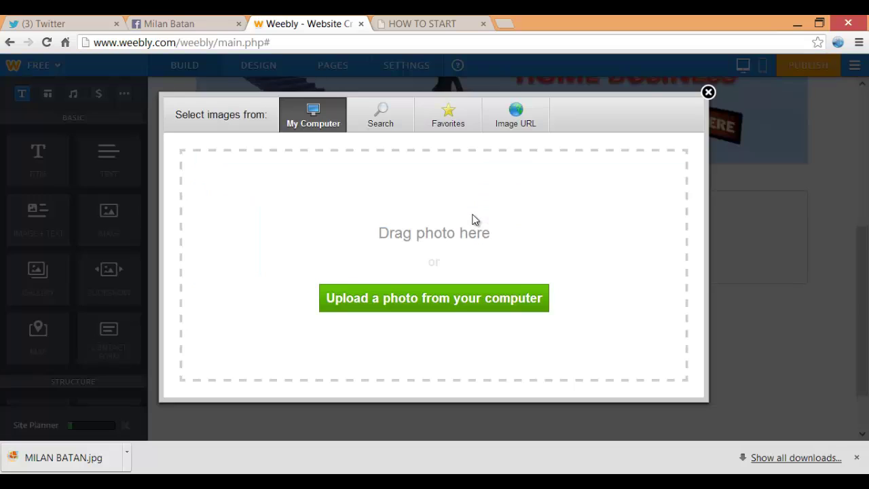
left_click(474, 219)
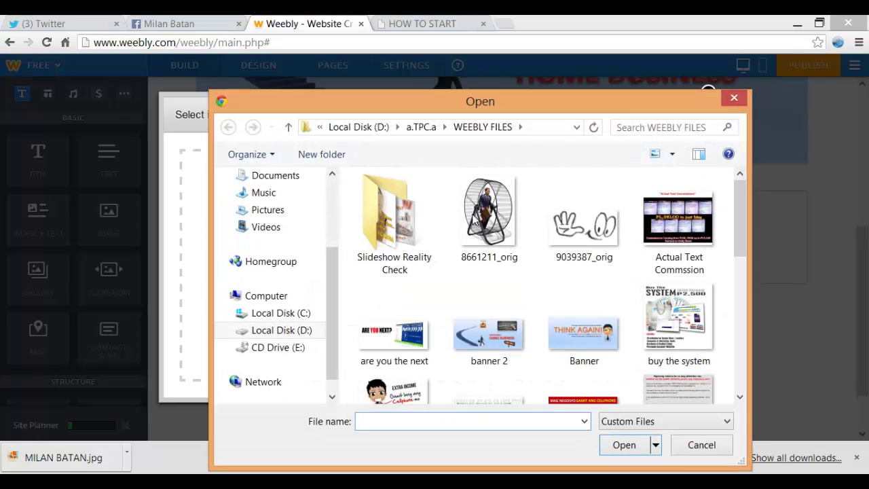
left_click(678, 319)
left_click(623, 445)
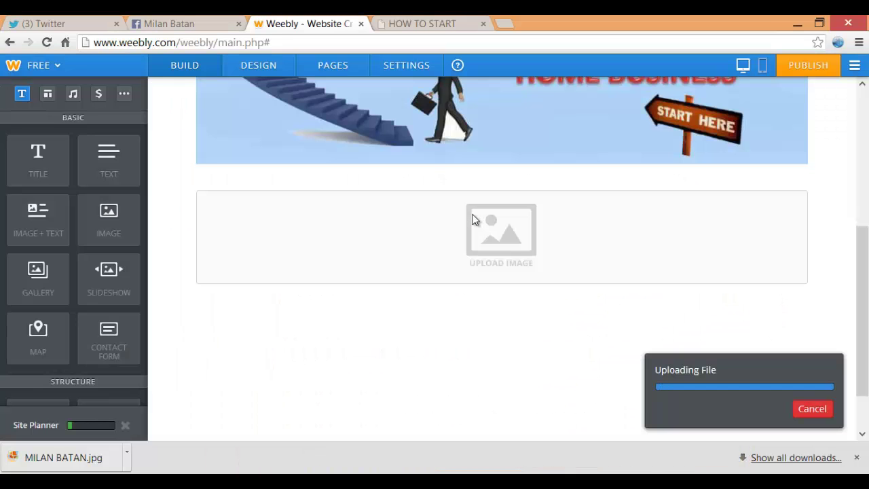
scroll(474, 219, "down", 1)
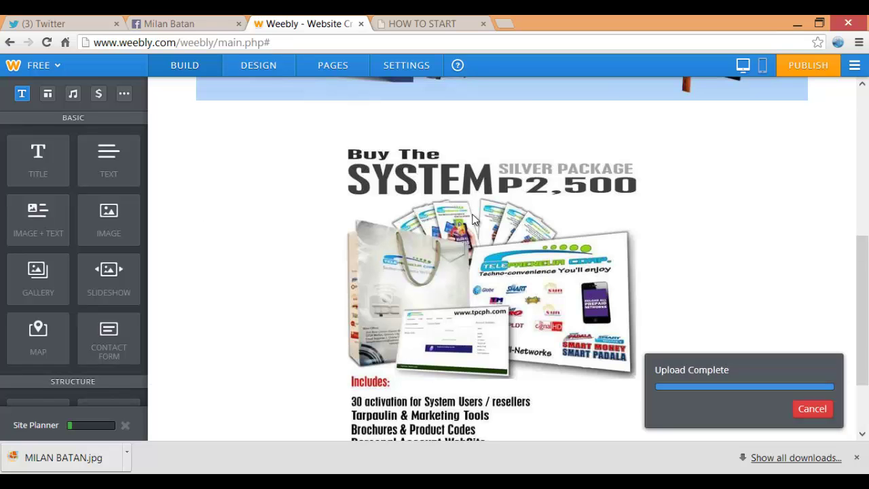
scroll(474, 219, "down", 1)
Check the live page, then add a two-column row below the Buy The System image
key("ctrl+Tab")
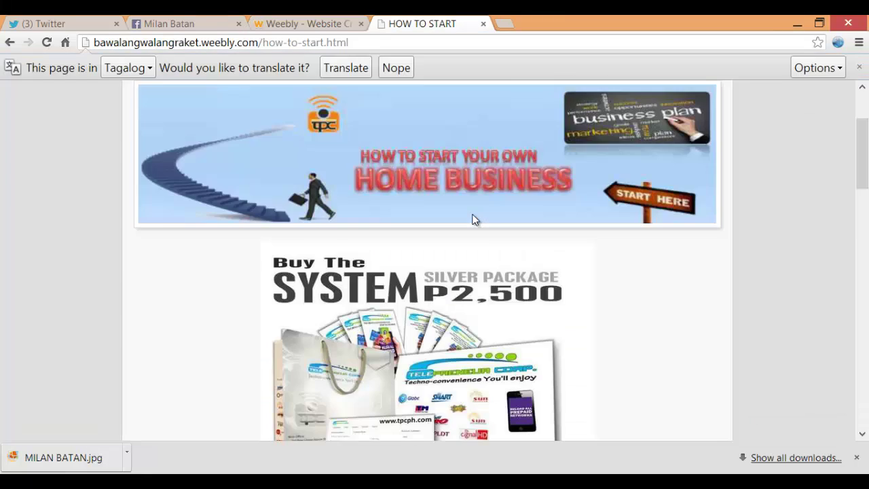
scroll(474, 220, "down", 6)
scroll(474, 219, "up", 1)
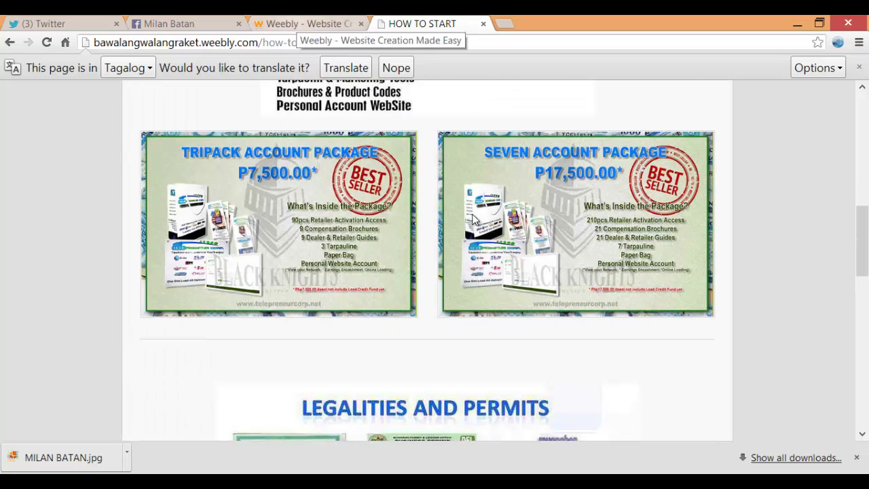
key("ctrl+shift+Tab")
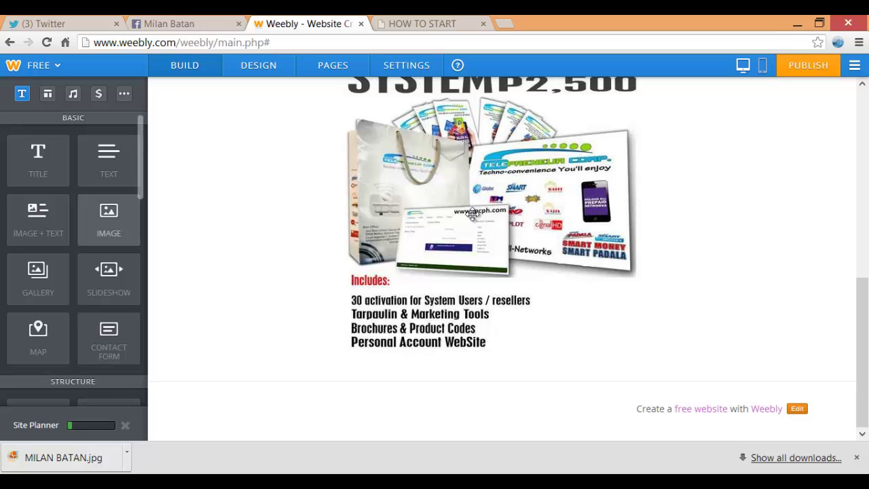
scroll(73, 285, "down", 1)
left_click_drag(109, 292, 236, 391)
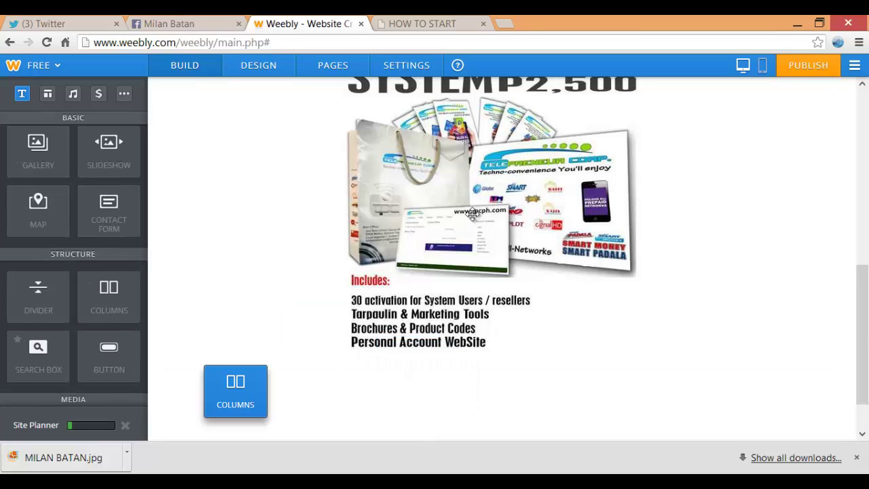
Drop an empty Image element into the new row's left column
scroll(473, 219, "up", 4)
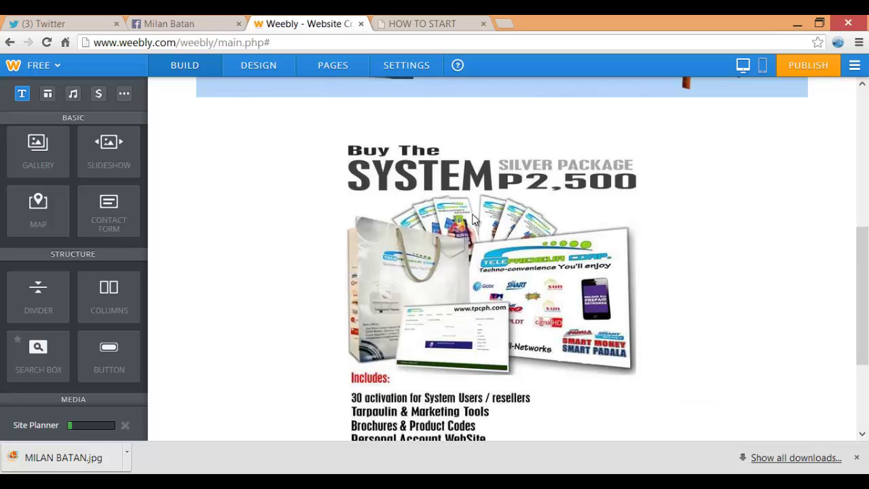
scroll(473, 219, "down", 3)
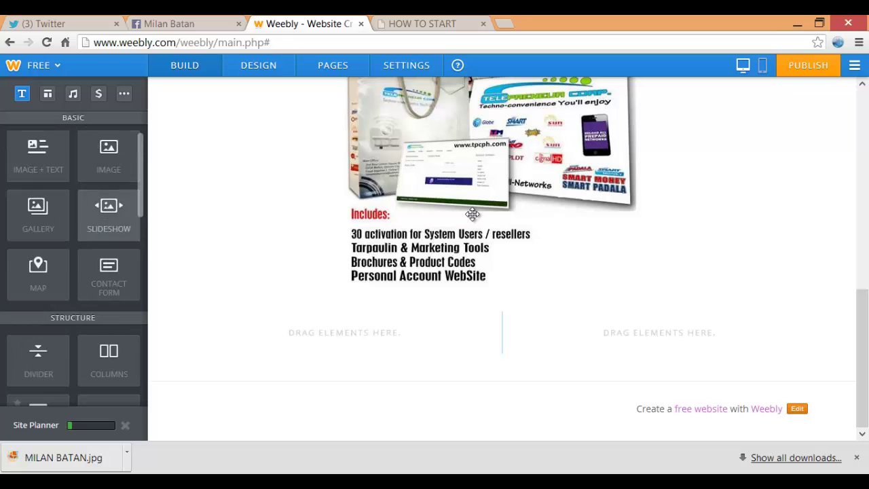
left_click_drag(473, 215, 472, 214)
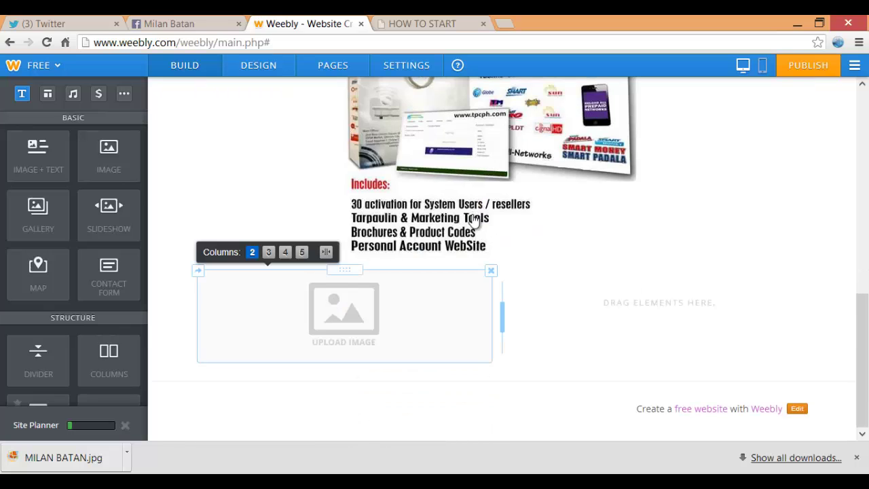
Upload 3account from the 7 ways to earn folder into the left image, then add a right-column image
left_click(473, 215)
left_click(473, 215)
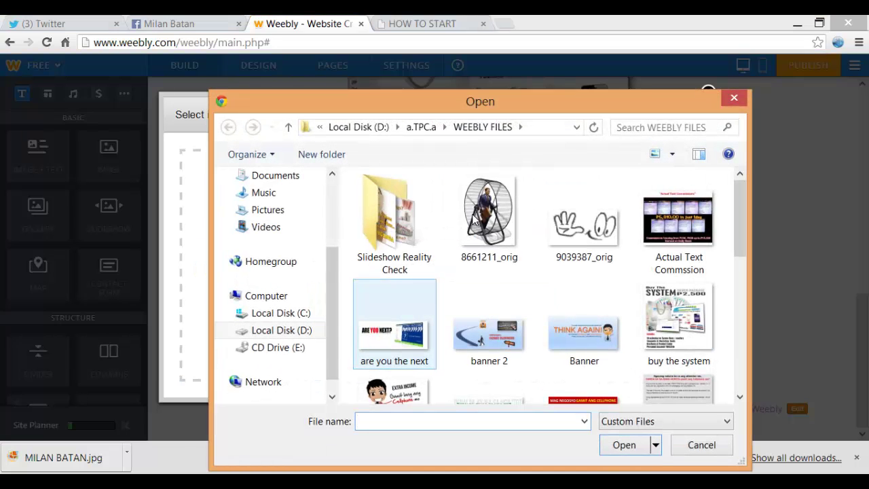
left_click(422, 127)
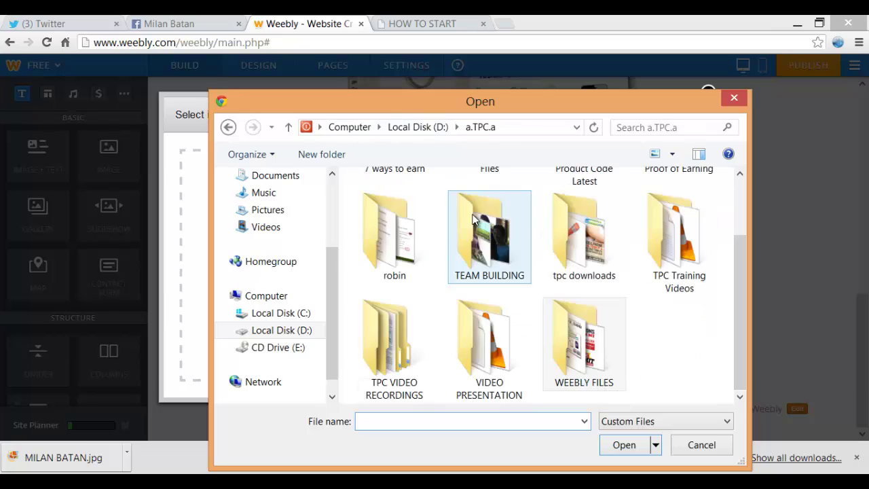
scroll(474, 219, "up", 2)
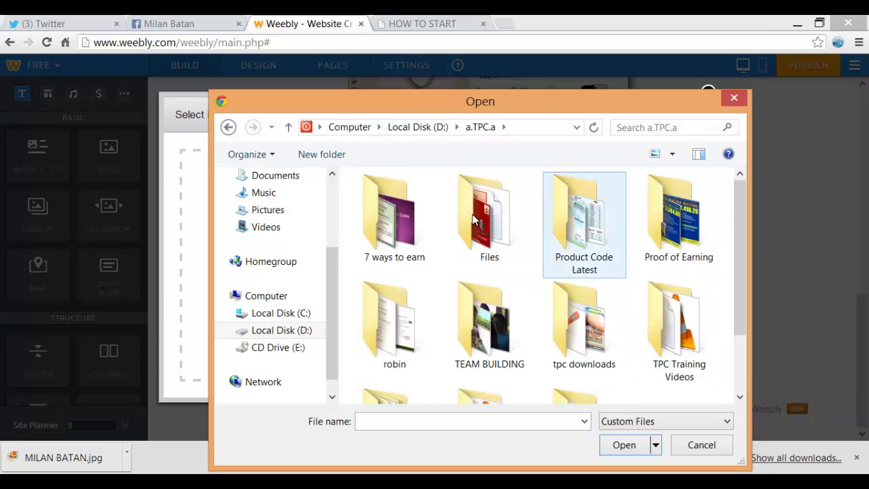
key("7")
key("Return")
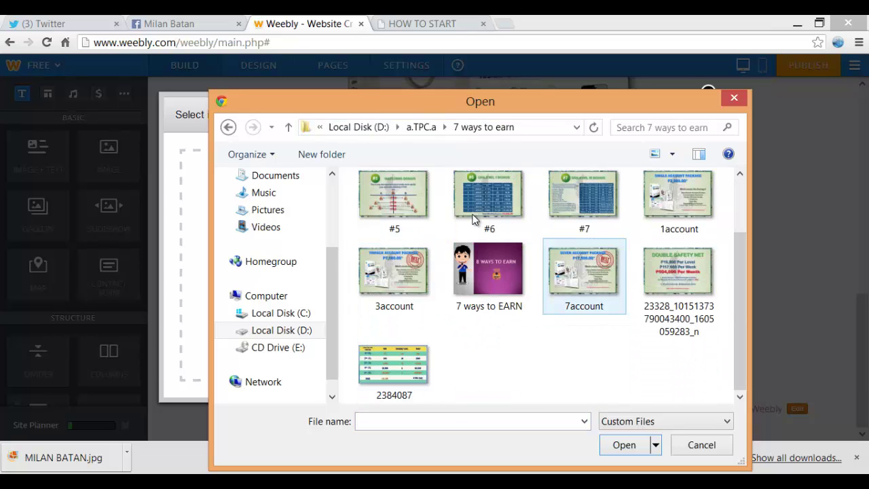
key("3")
key("Return")
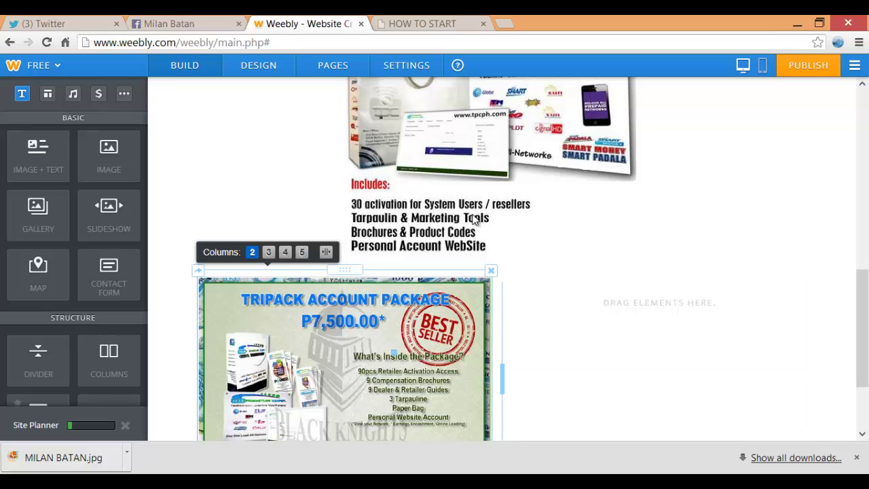
left_click_drag(109, 156, 626, 349)
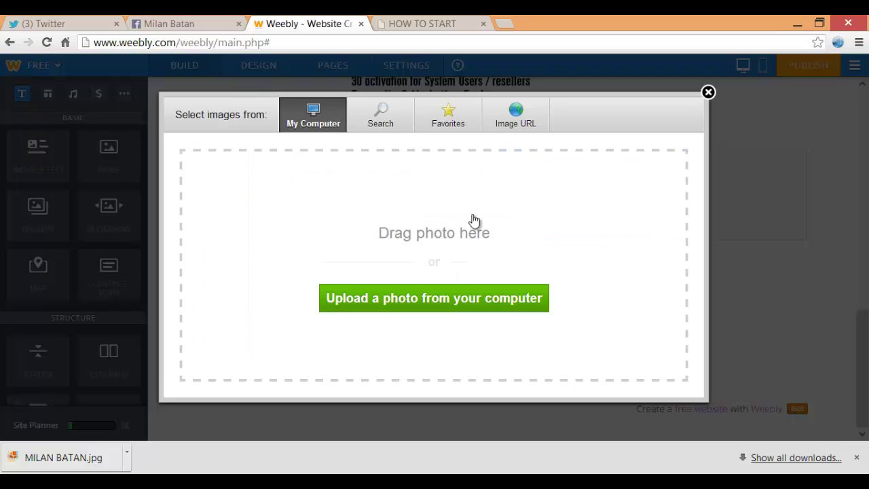
Upload the 7account picture (Seven Account Package P17,500.00) into the right column image
left_click(473, 220)
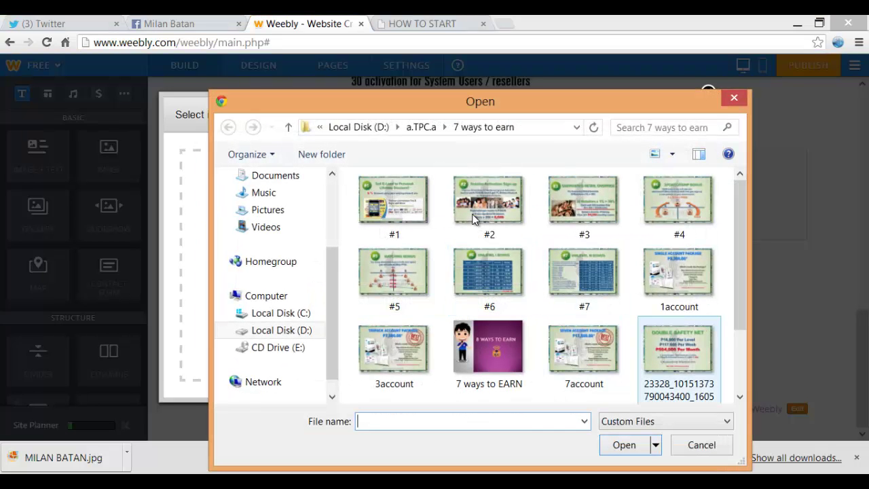
left_click(582, 346)
key("Return")
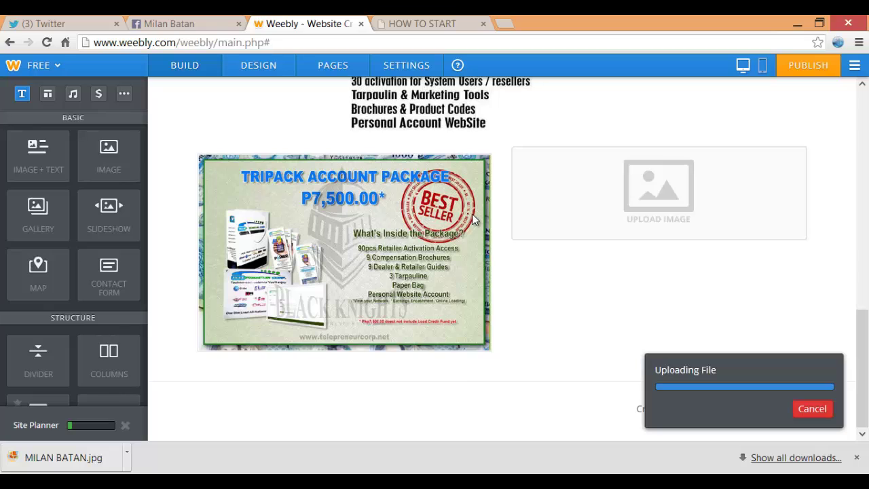
mouse_move(473, 220)
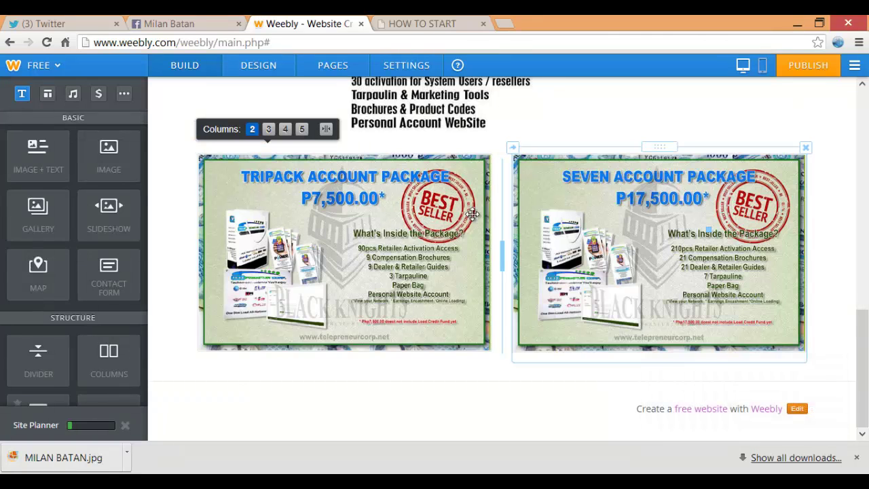
key("ctrl+Tab")
Check the live page, then add an Image element below the account package row
scroll(473, 219, "down", 4)
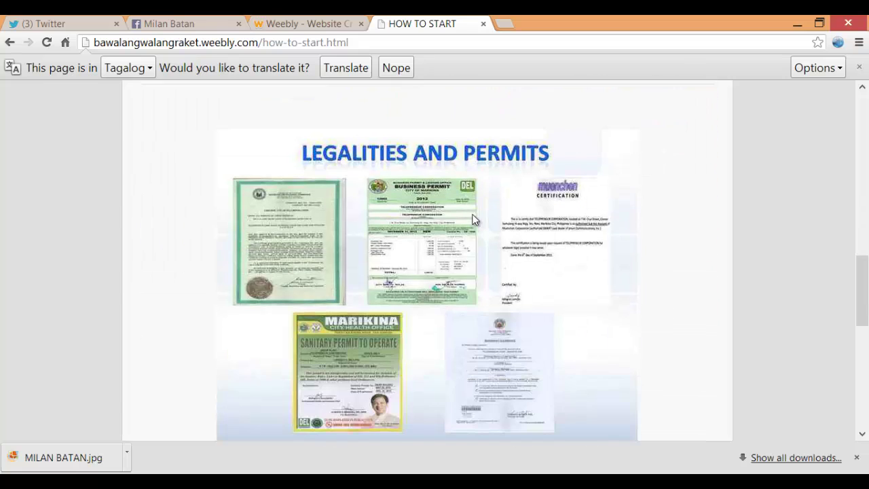
scroll(474, 220, "down", 4)
scroll(475, 218, "up", 3)
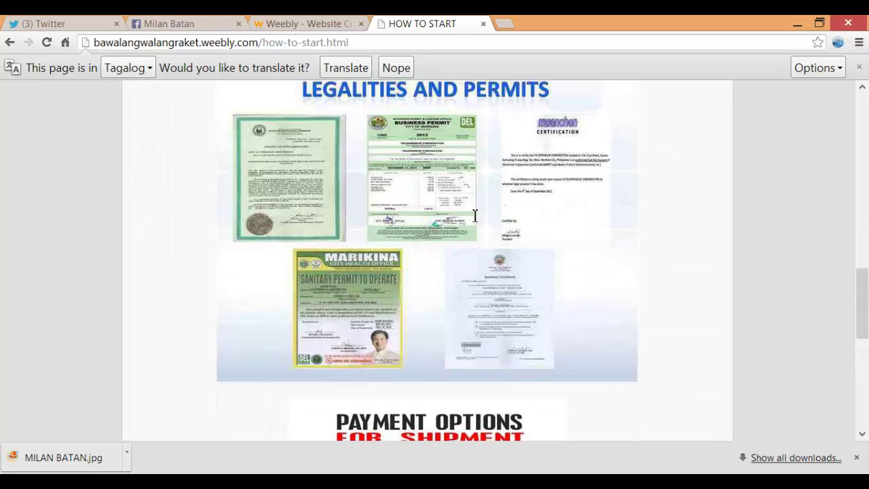
key("ctrl+shift+Tab")
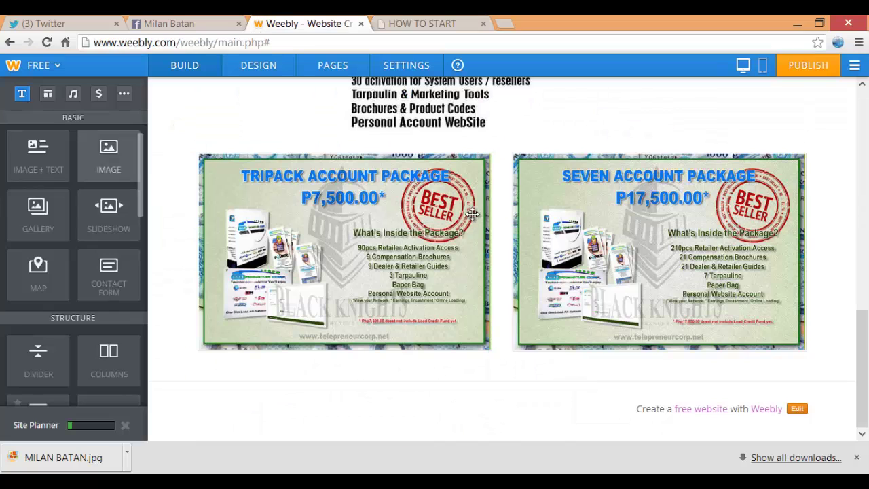
left_click_drag(109, 154, 546, 359)
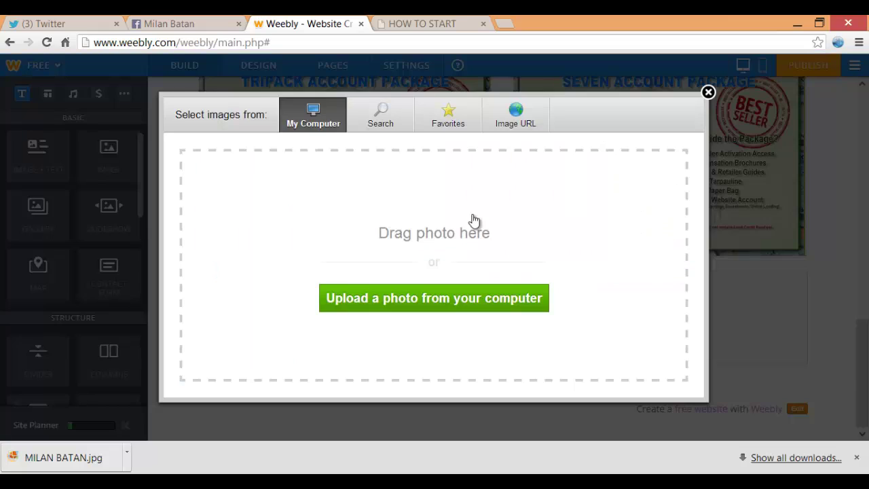
Upload the 594162 (1) permits image from the tpc downloads folder into it
left_click(474, 220)
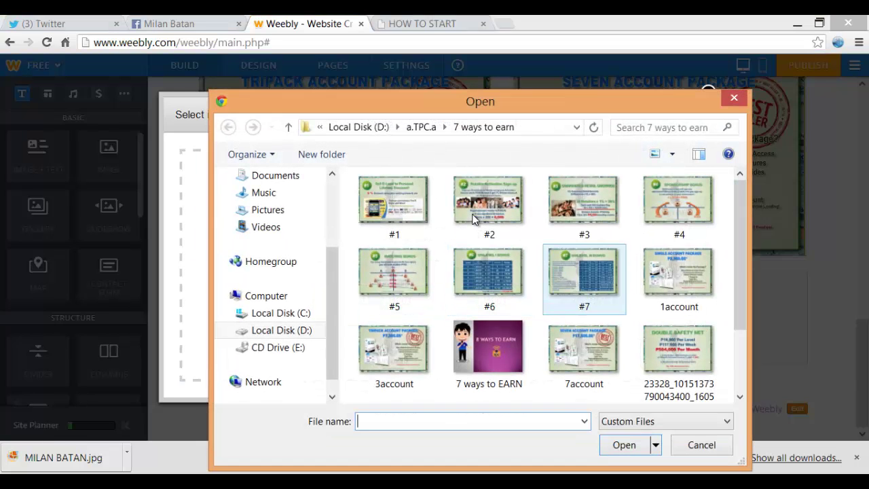
left_click(421, 127)
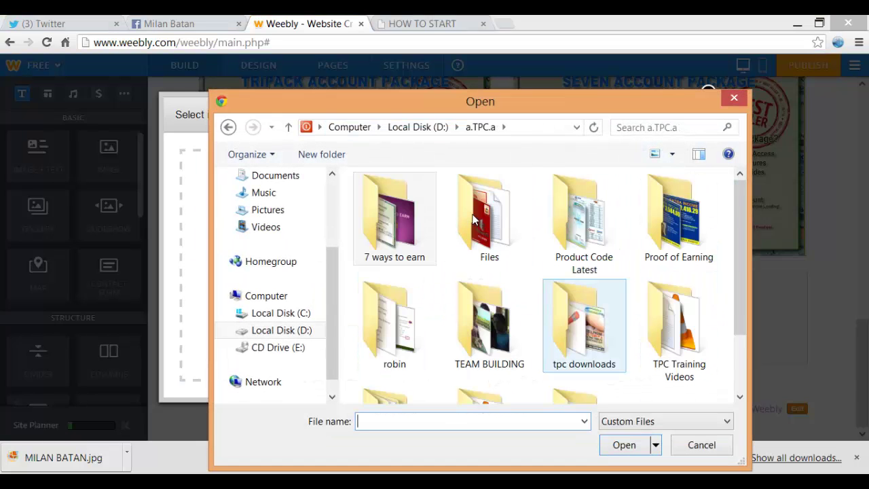
double_click(583, 396)
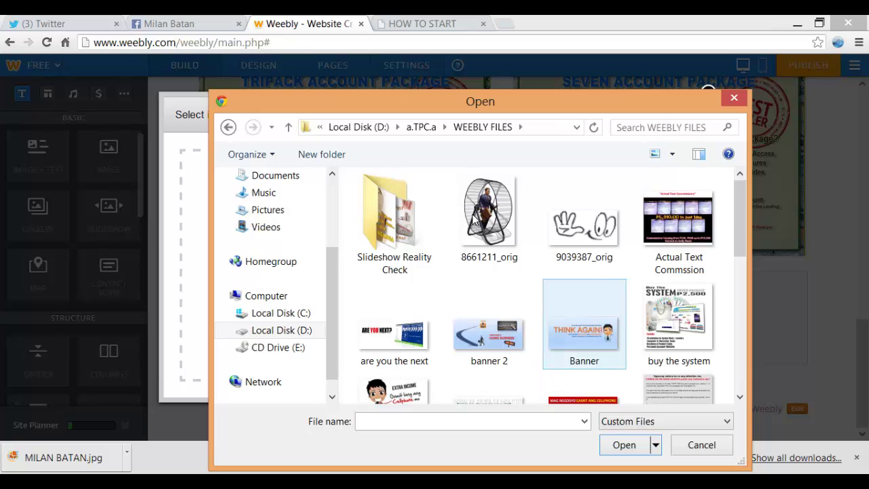
scroll(584, 325, "down", 5)
scroll(583, 271, "down", 3)
scroll(584, 272, "up", 10)
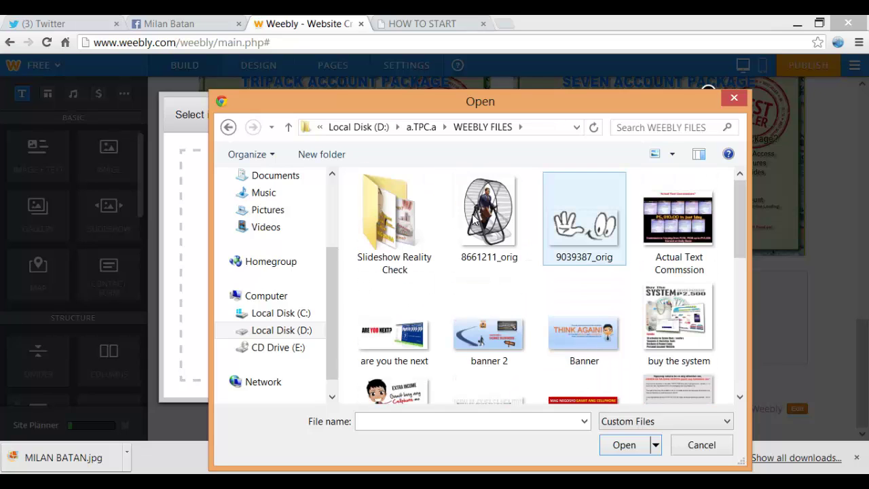
left_click(421, 127)
double_click(583, 231)
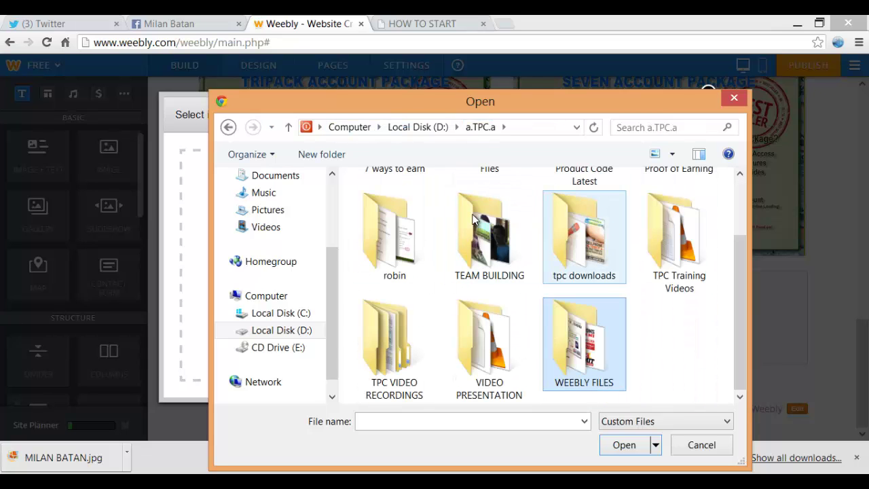
scroll(584, 231, "down", 10)
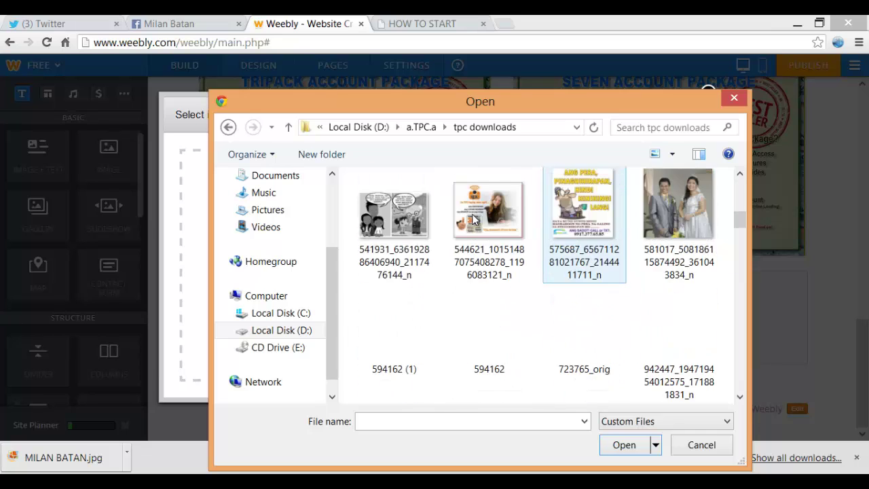
scroll(583, 231, "up", 1)
left_click(394, 333)
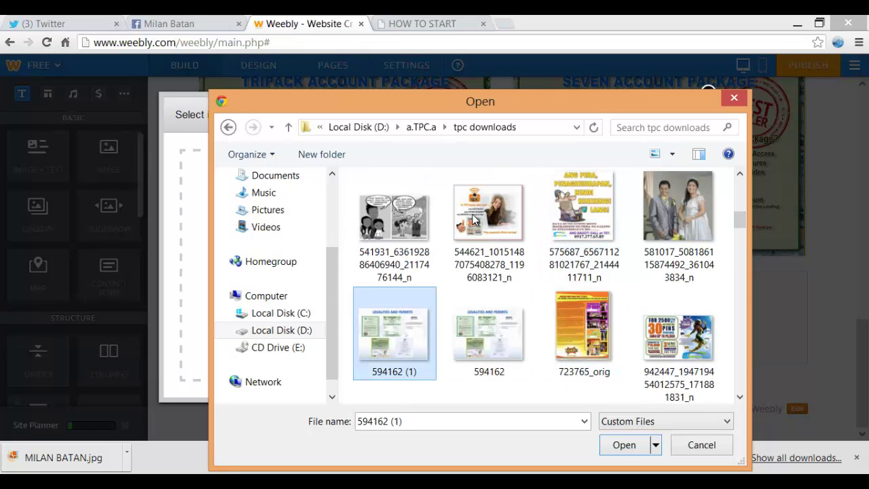
left_click(624, 446)
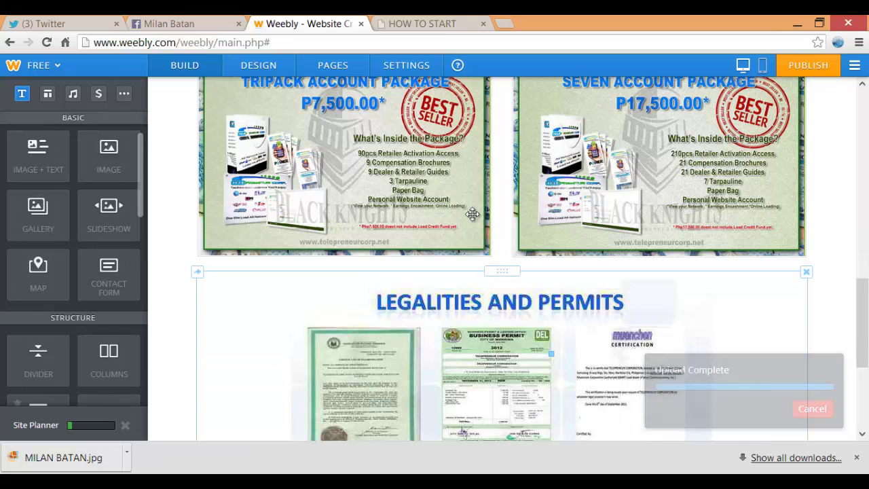
scroll(473, 220, "down", 4)
key("ctrl+Tab")
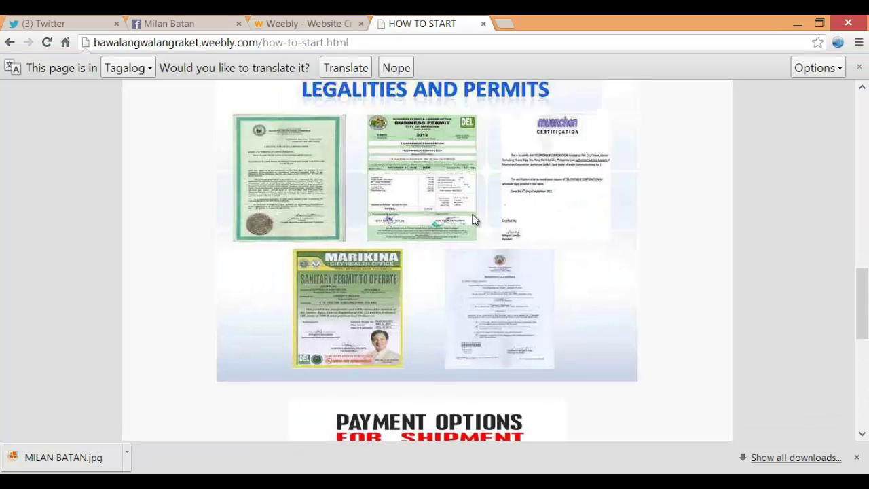
Back in the editor, add a new image block below the permits image
scroll(473, 220, "down", 5)
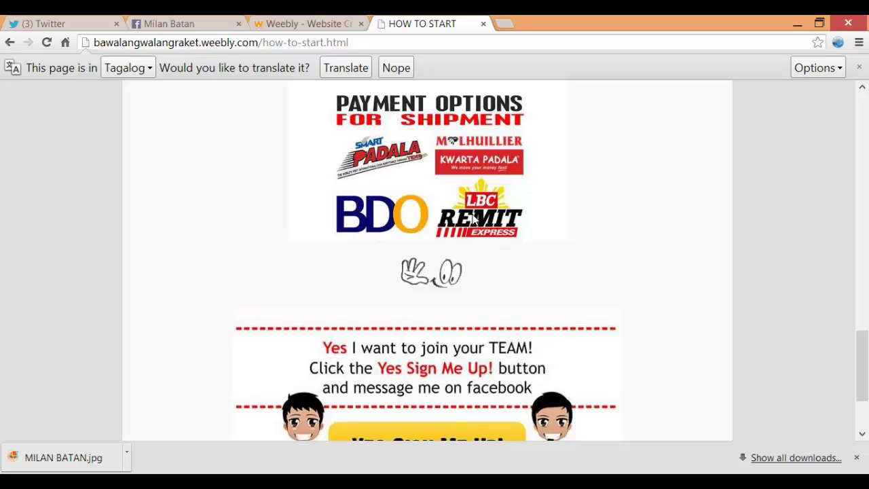
key("ctrl+shift+Tab")
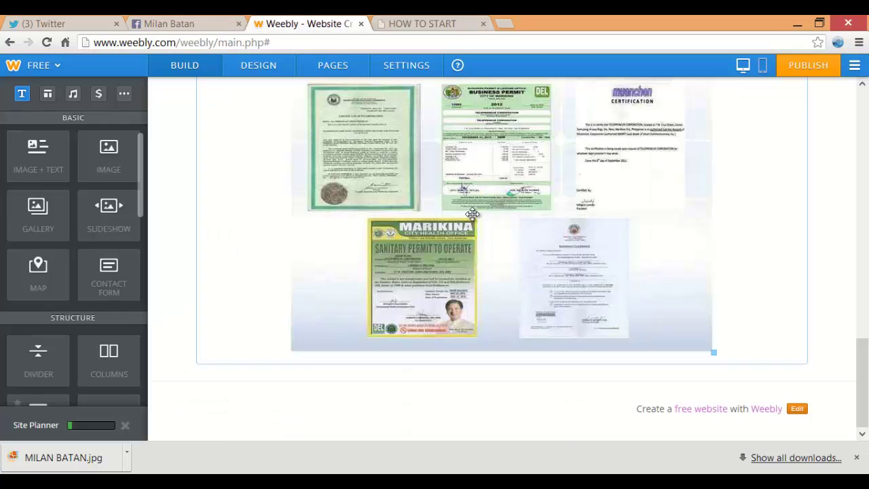
left_click_drag(108, 156, 462, 392)
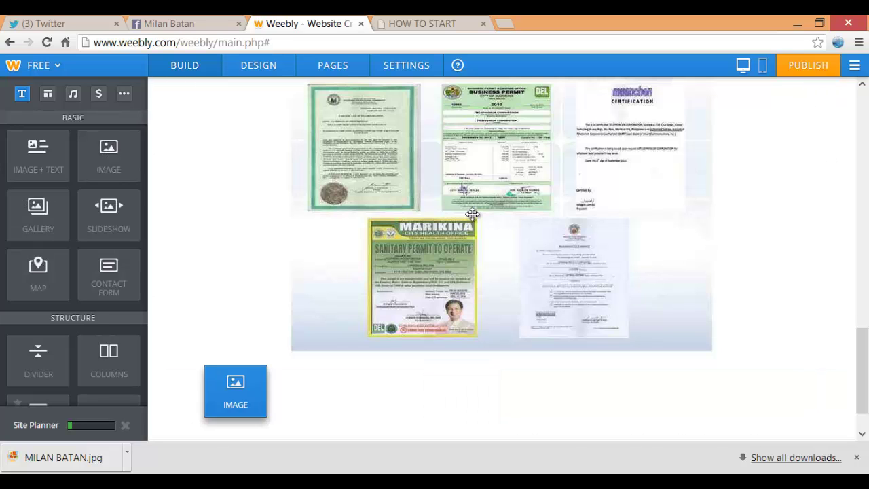
scroll(473, 217, "up", 10)
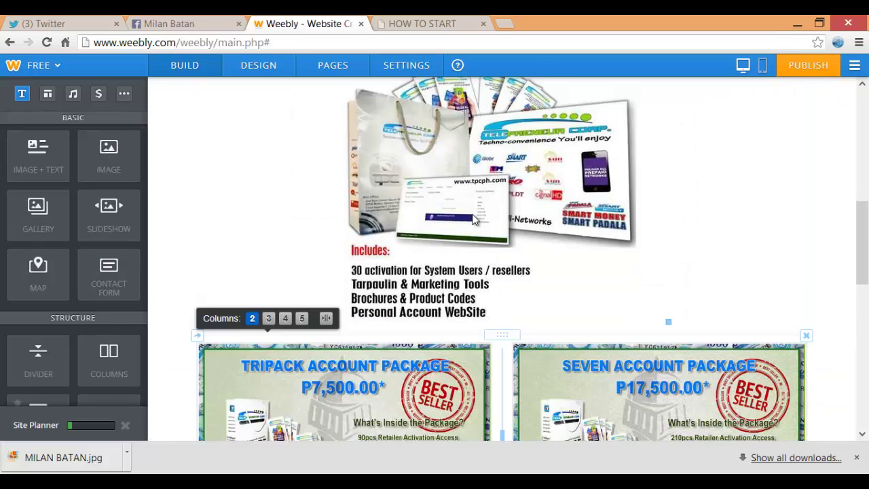
scroll(473, 219, "down", 10)
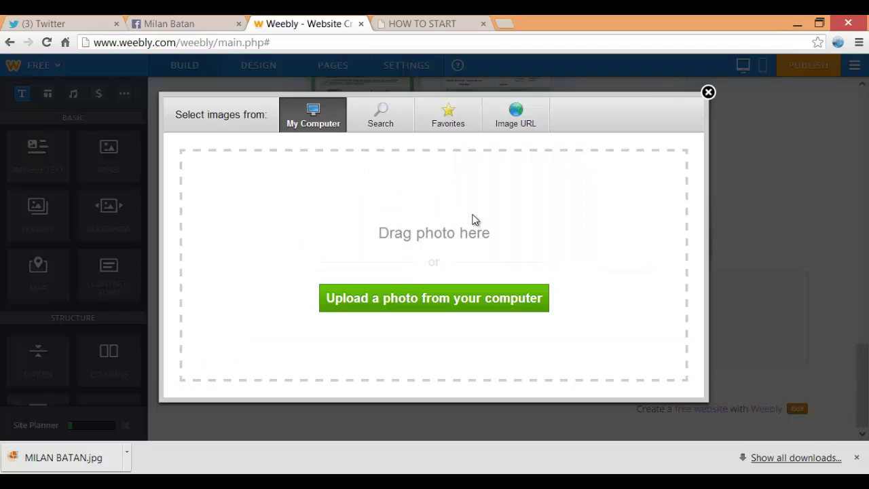
Upload the PAYMENT OPTION picture from WEEBLY FILES, then view the published How To Start page
key("alt+Up")
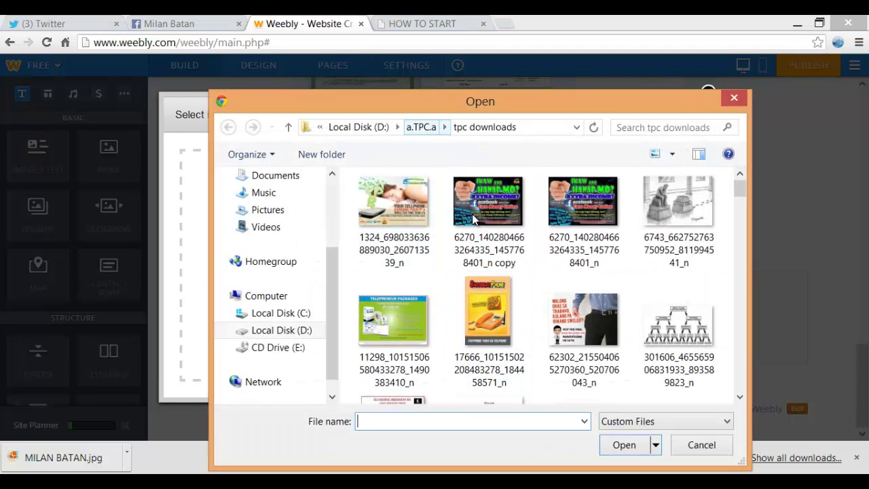
key("Down")
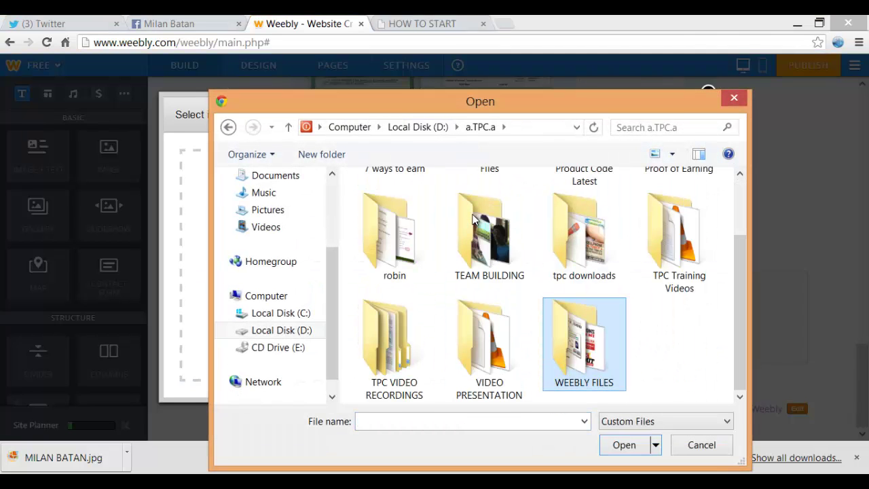
key("Return")
scroll(473, 219, "down", 4)
left_click(488, 271)
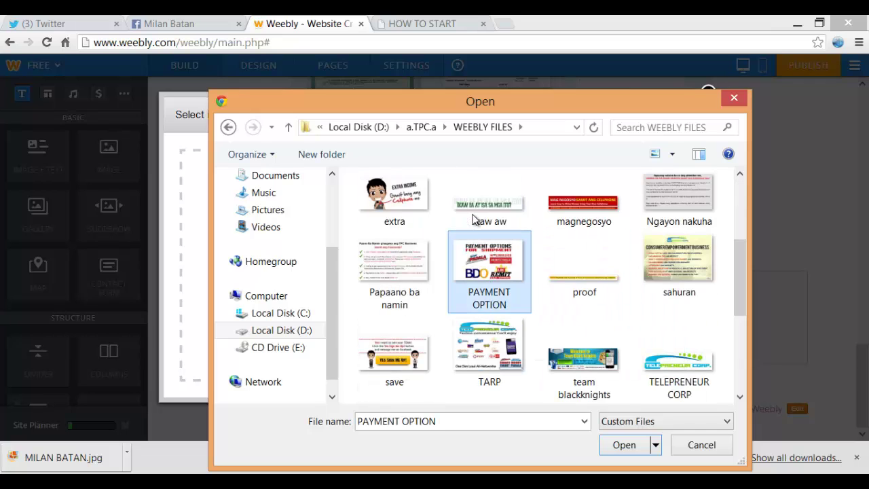
key("Return")
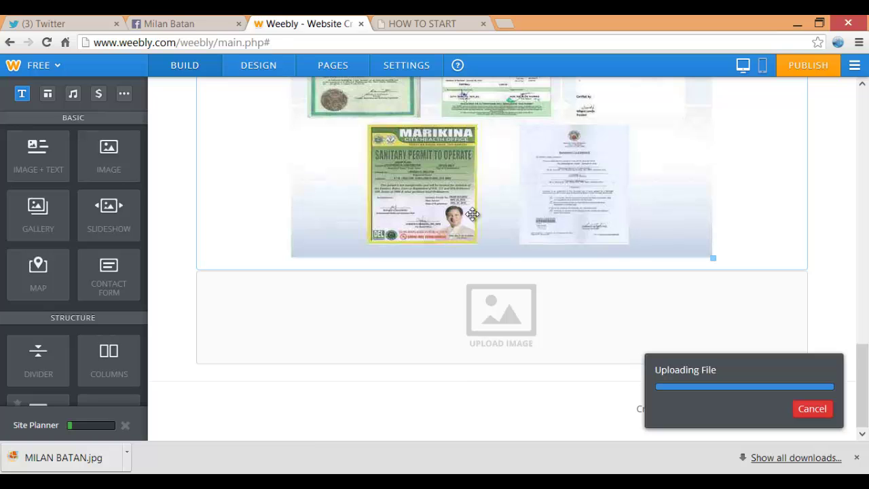
key("ctrl+Tab")
scroll(473, 218, "up", 2)
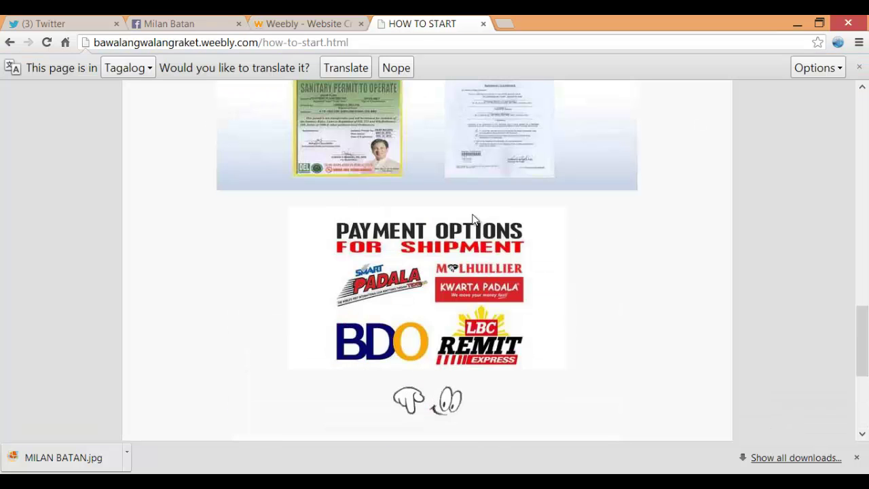
scroll(474, 218, "down", 4)
scroll(474, 219, "up", 7)
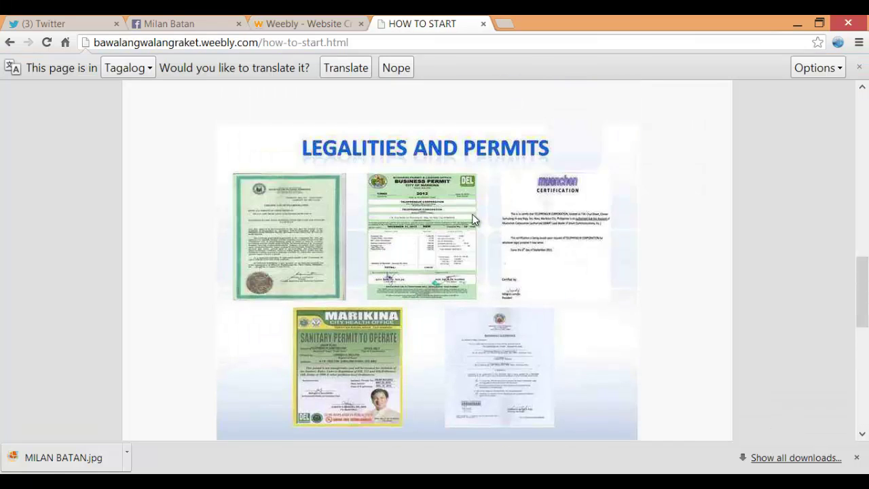
Scroll the live page, then return to the editor at the Tripack and Seven Account images
scroll(473, 219, "up", 8)
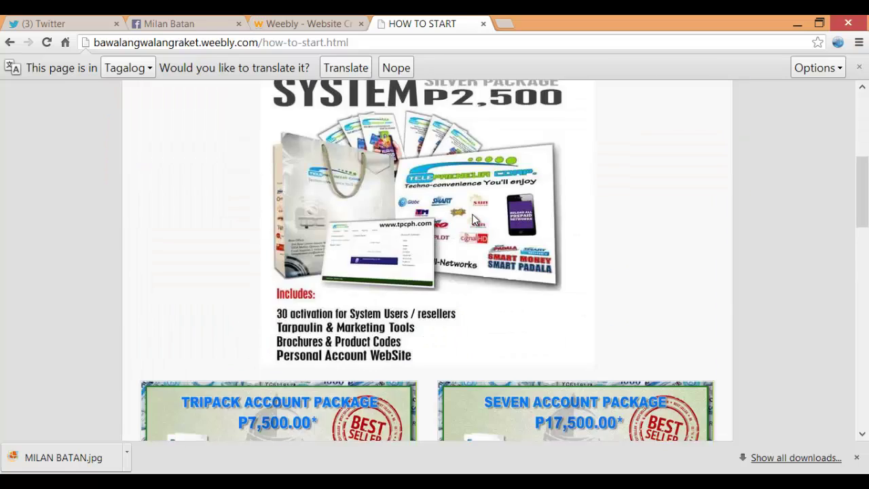
scroll(473, 219, "down", 10)
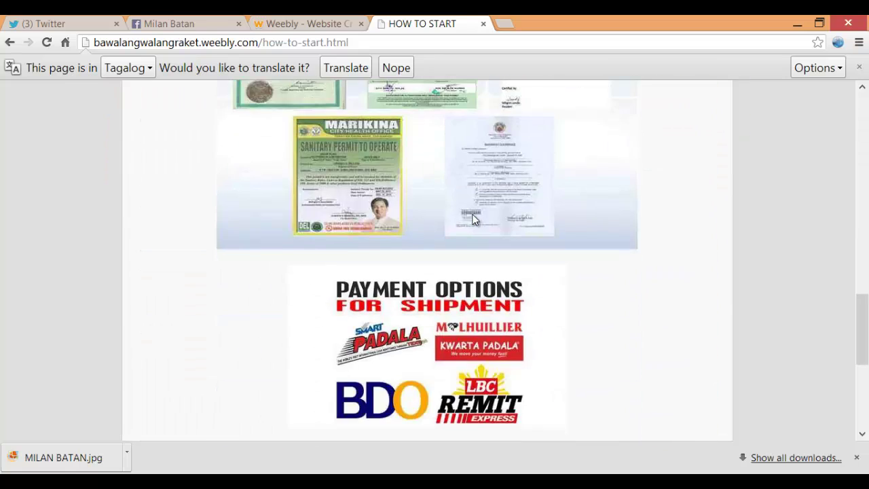
scroll(473, 218, "down", 5)
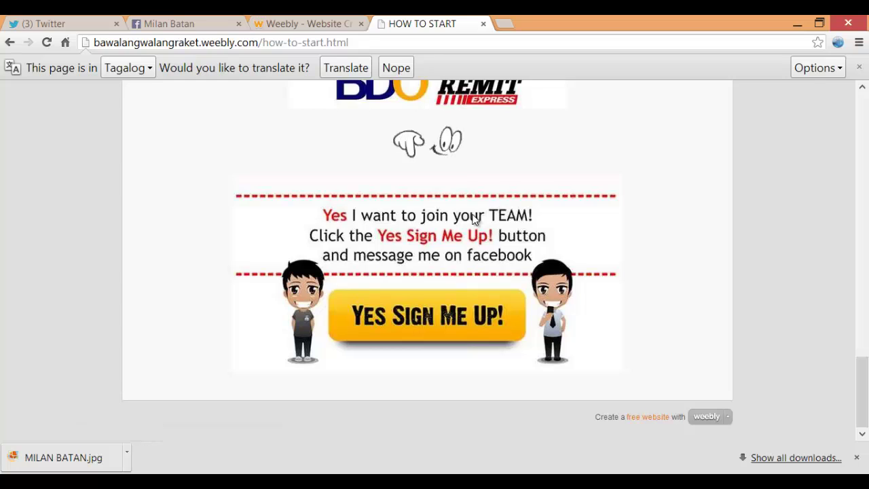
key("ctrl+shift+Tab")
scroll(473, 218, "down", 2)
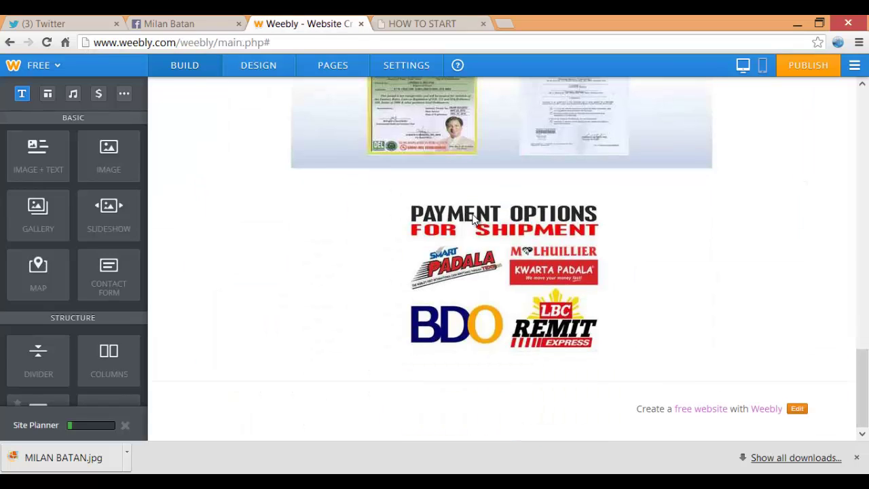
scroll(473, 218, "up", 6)
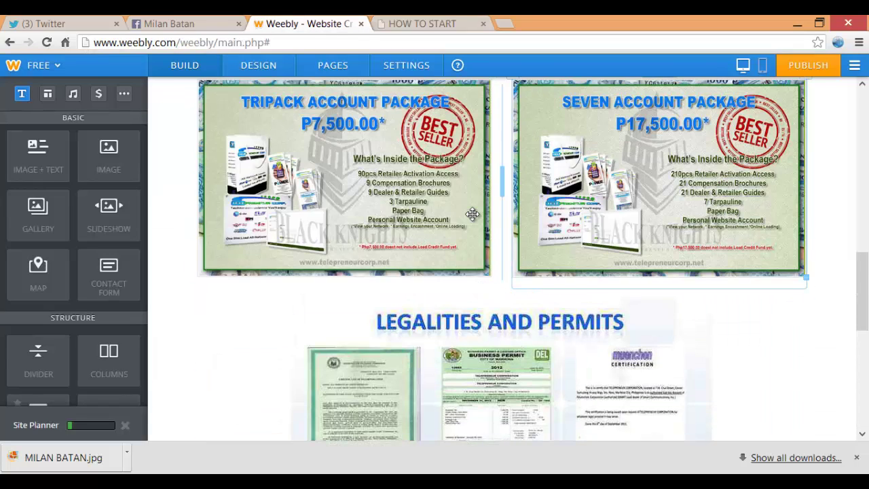
scroll(473, 215, "up", 1)
scroll(473, 214, "down", 1)
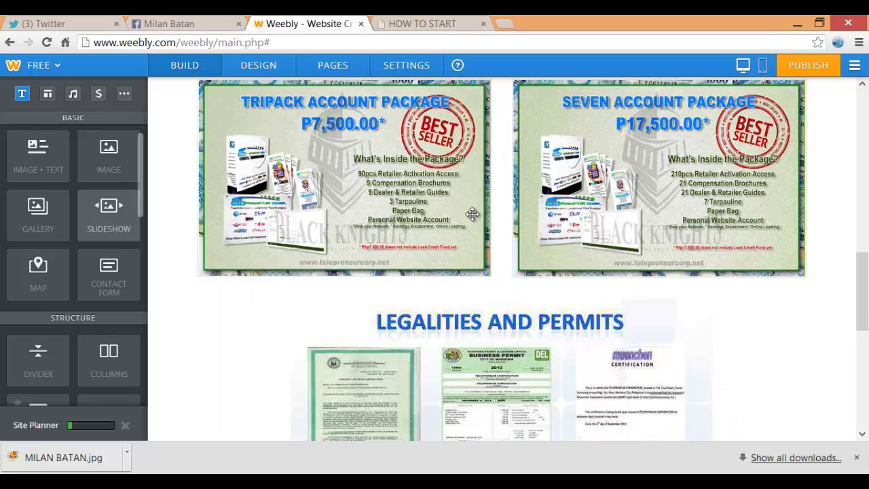
Place a new Slideshow element on the page
left_click_drag(108, 213, 310, 423)
left_click_drag(472, 214, 472, 214)
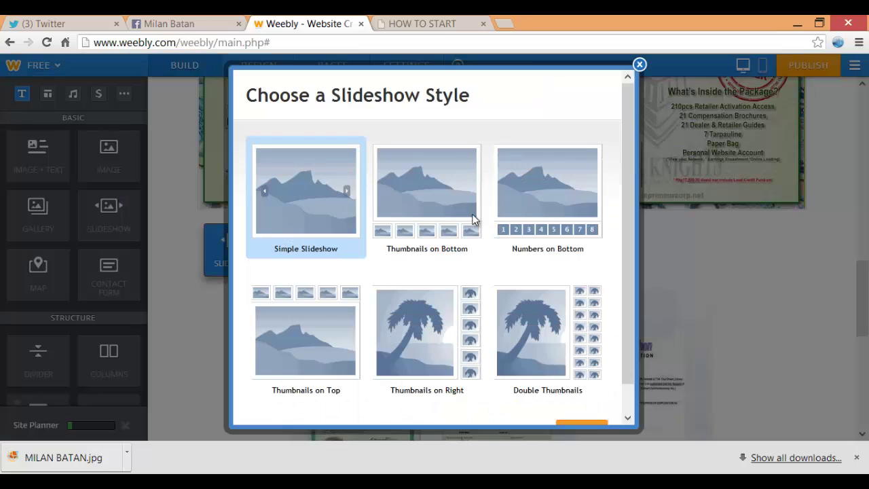
scroll(473, 219, "down", 1)
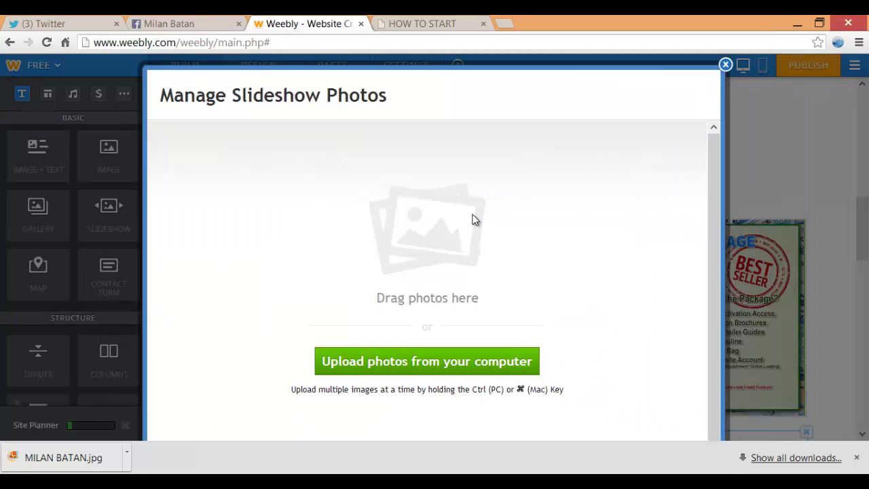
Upload the 7 ways to EARN cover and slides #1 to #7 into the slideshow
left_click(474, 220)
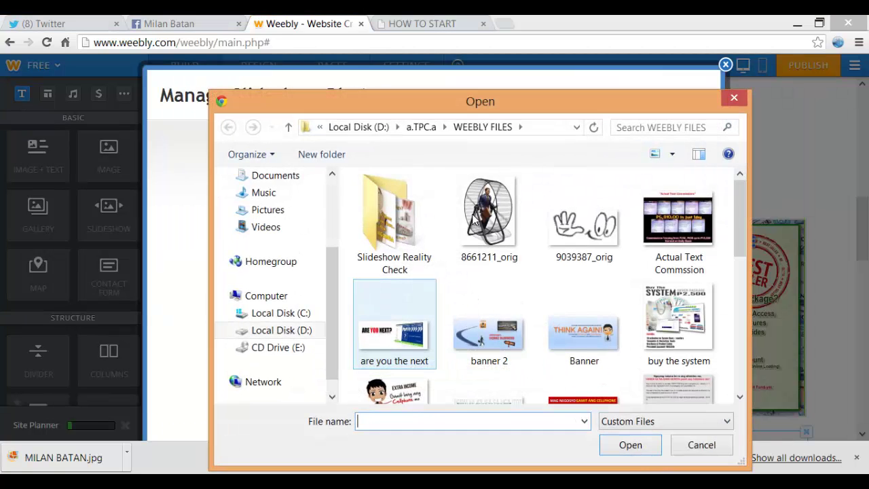
left_click(422, 127)
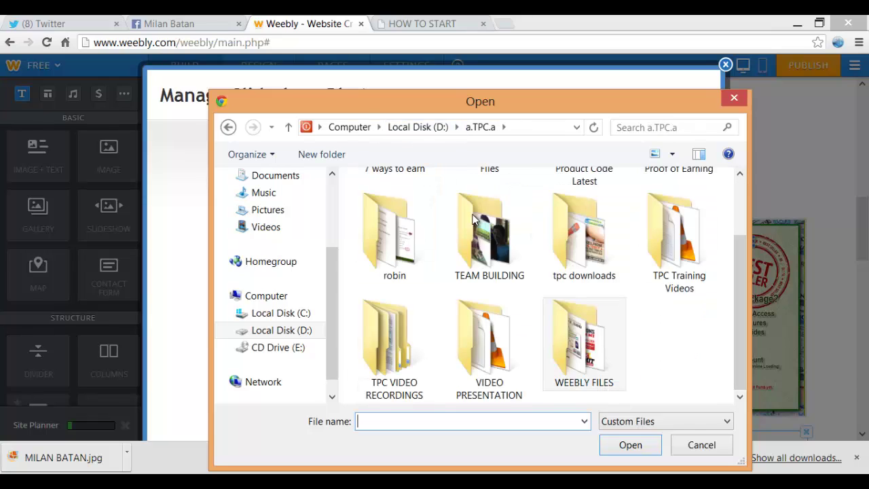
left_click_drag(740, 325, 739, 269)
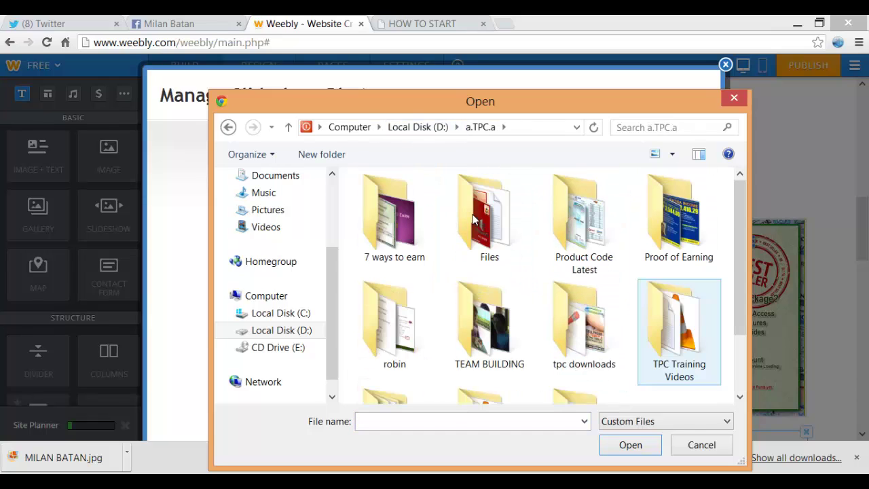
double_click(394, 220)
left_click(489, 349)
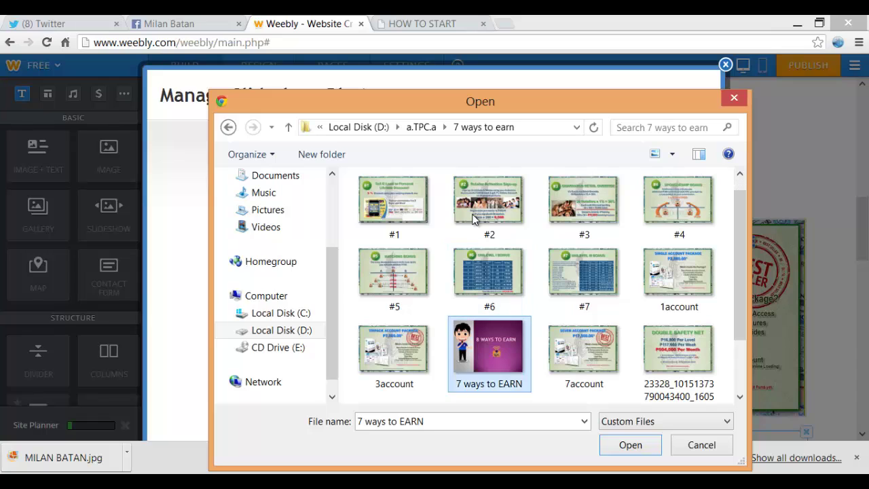
left_click(394, 203, "ctrl")
left_click(489, 203, "ctrl")
left_click(584, 202, "ctrl")
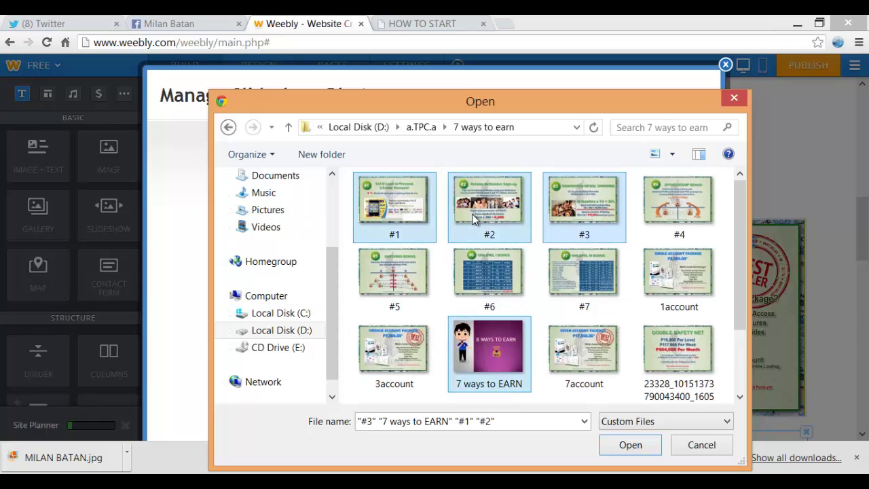
left_click(679, 202, "ctrl")
left_click(394, 275, "ctrl")
left_click(489, 275, "ctrl")
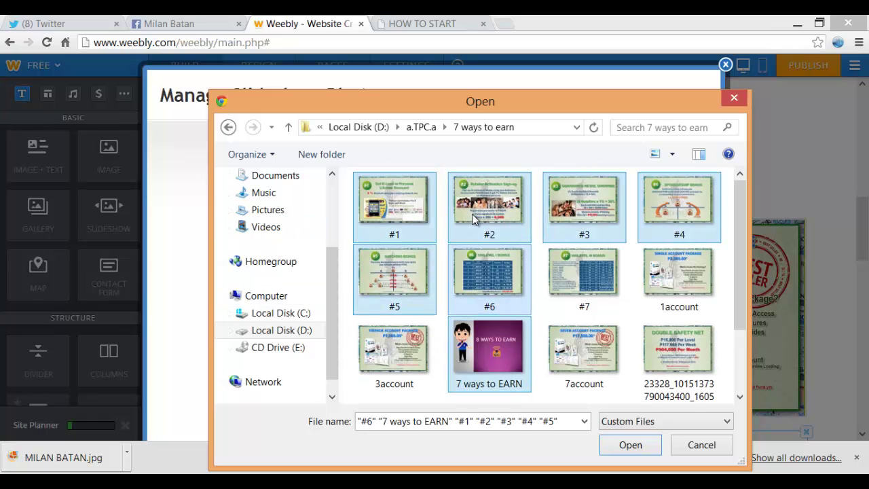
left_click(584, 275, "ctrl")
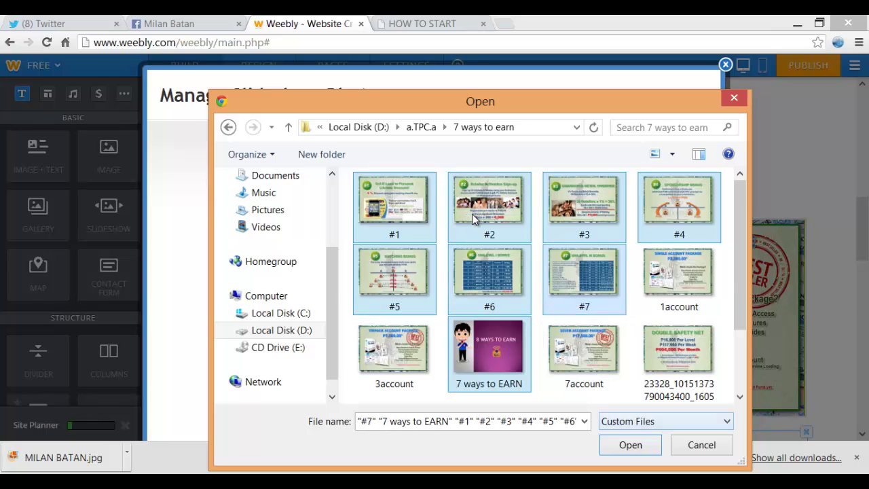
left_click(630, 445)
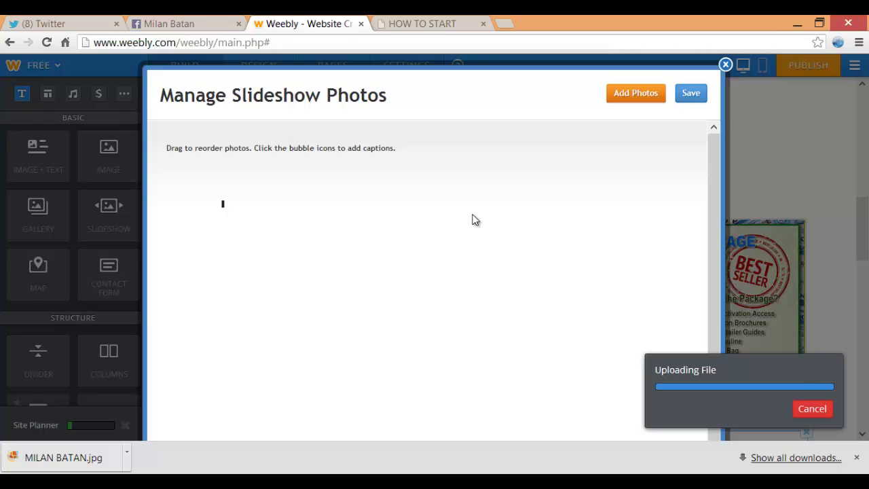
Compare with the live page, then save and close the slideshow photo list
key("ctrl+Tab")
scroll(474, 219, "up", 15)
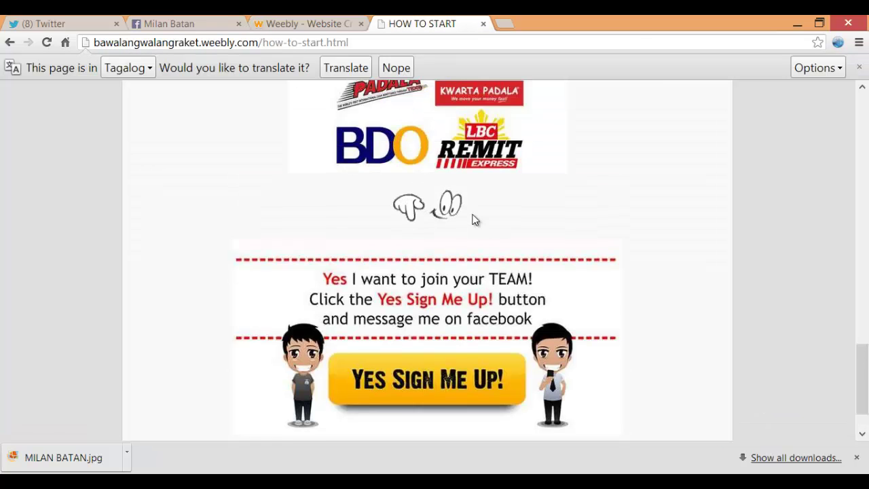
scroll(474, 218, "up", 8)
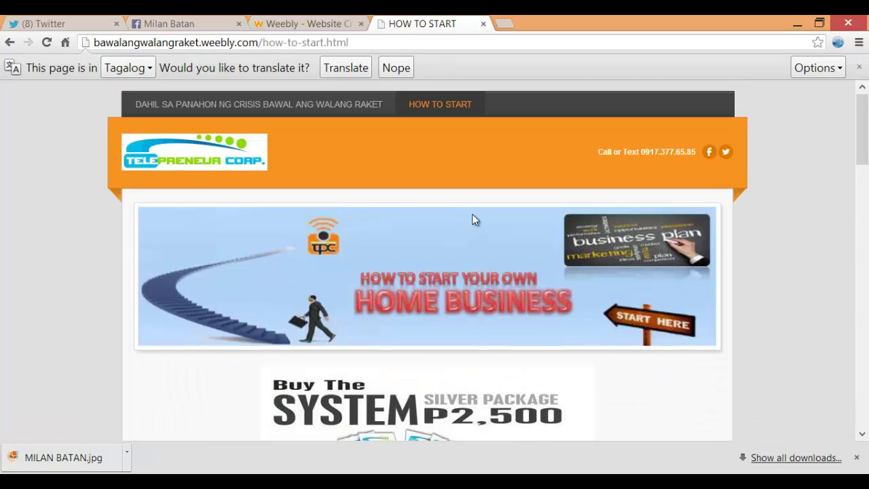
scroll(474, 218, "down", 15)
key("ctrl+shift+Tab")
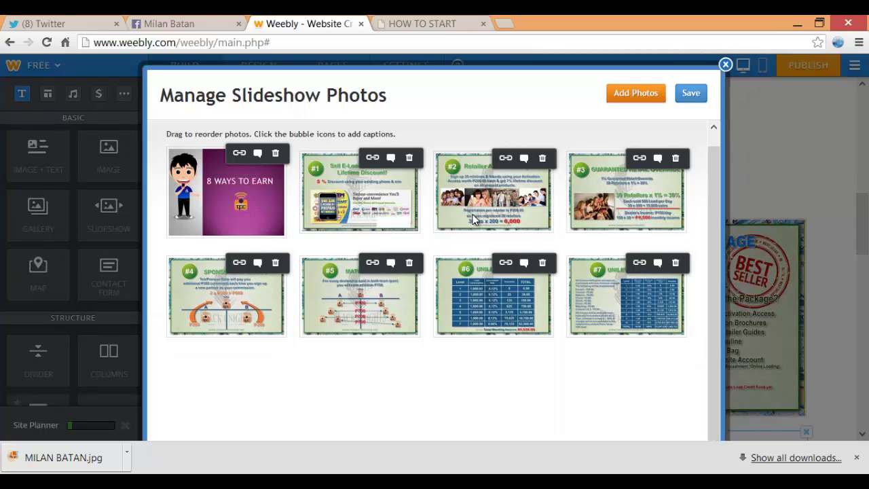
key("Escape")
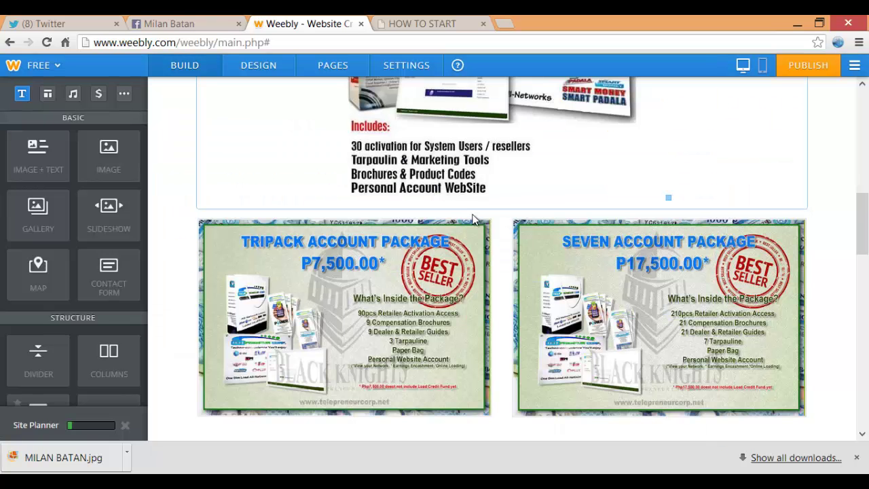
scroll(473, 220, "up", 3)
scroll(473, 220, "down", 4)
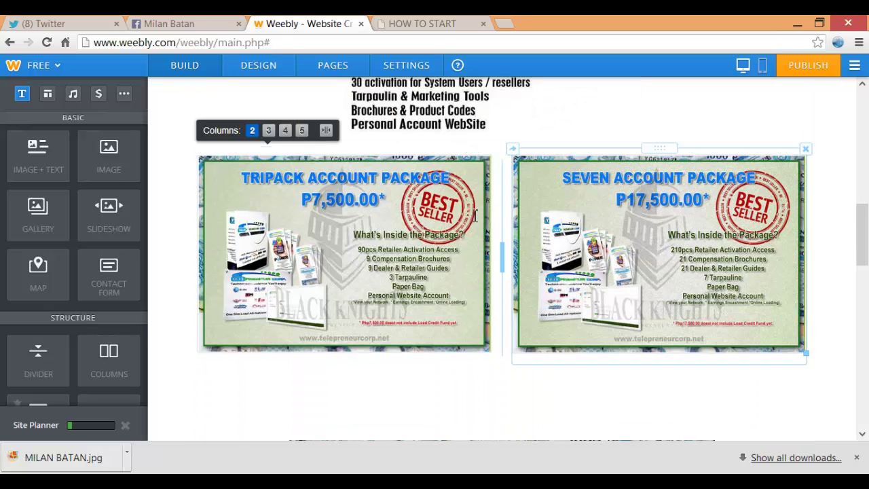
key("ctrl+Tab")
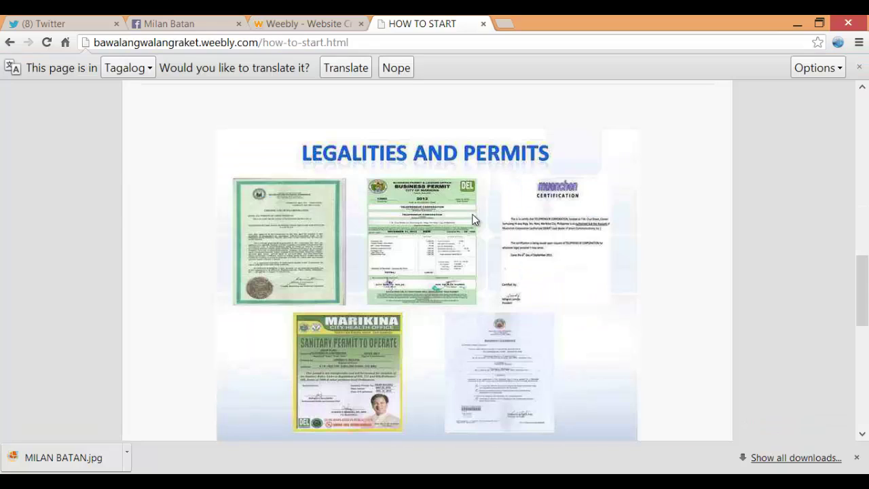
scroll(473, 219, "down", 7)
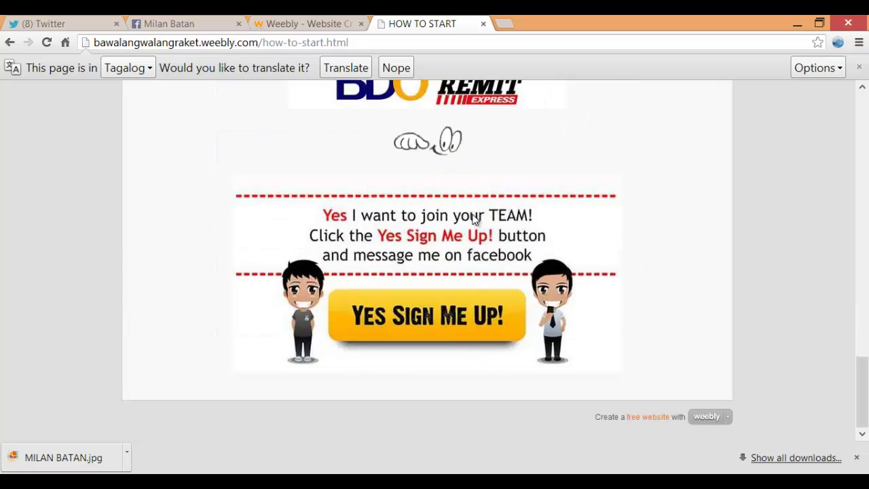
scroll(473, 220, "up", 1)
scroll(473, 219, "up", 3)
key("ctrl+shift+Tab")
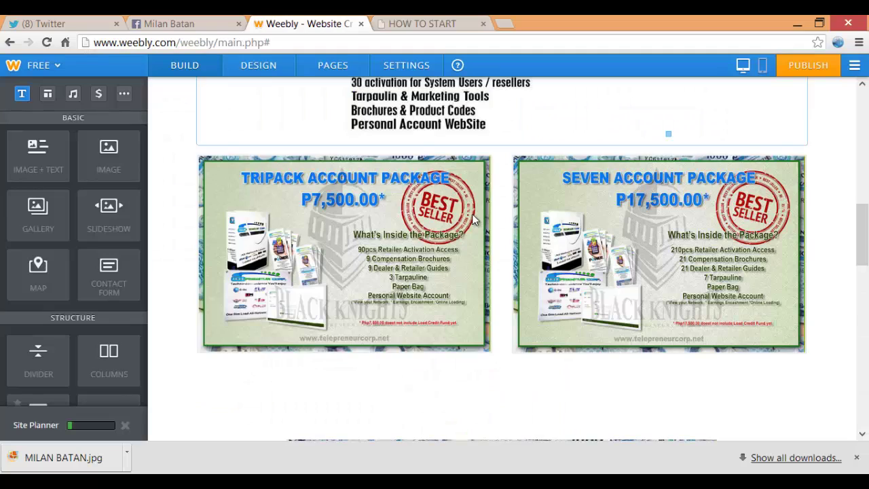
scroll(473, 219, "up", 5)
scroll(473, 220, "down", 3)
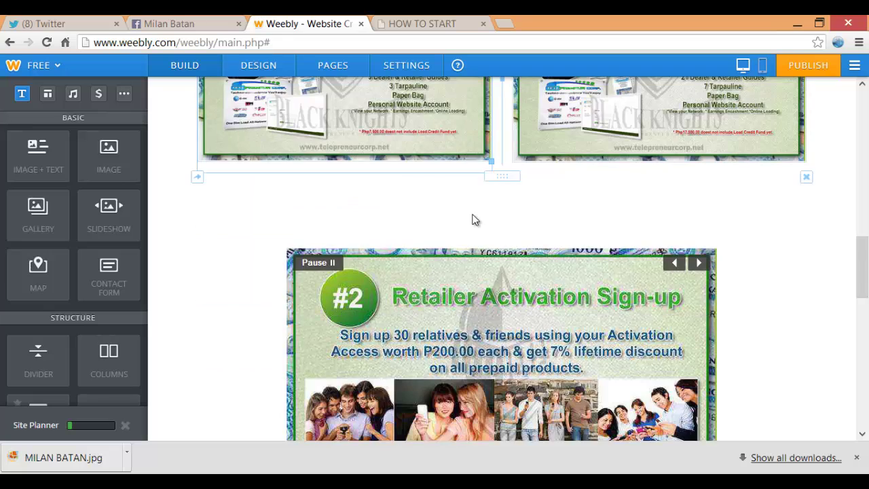
scroll(473, 219, "down", 1)
scroll(473, 219, "down", 1)
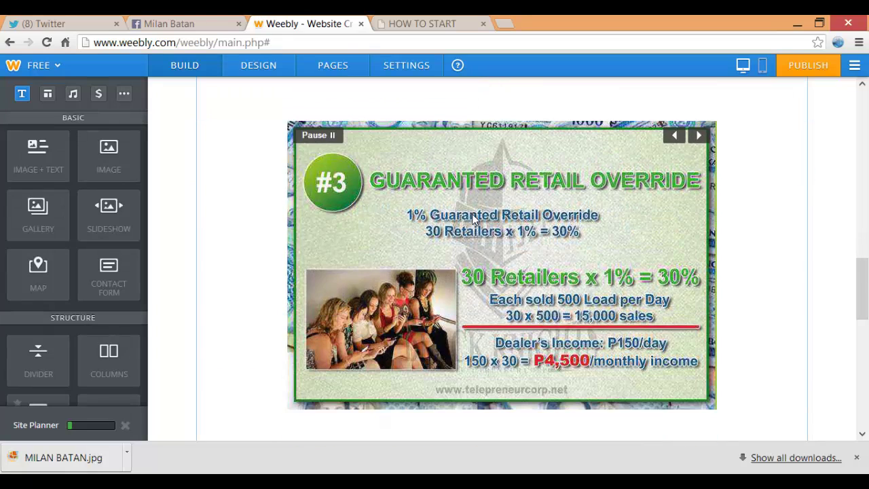
scroll(473, 219, "down", 10)
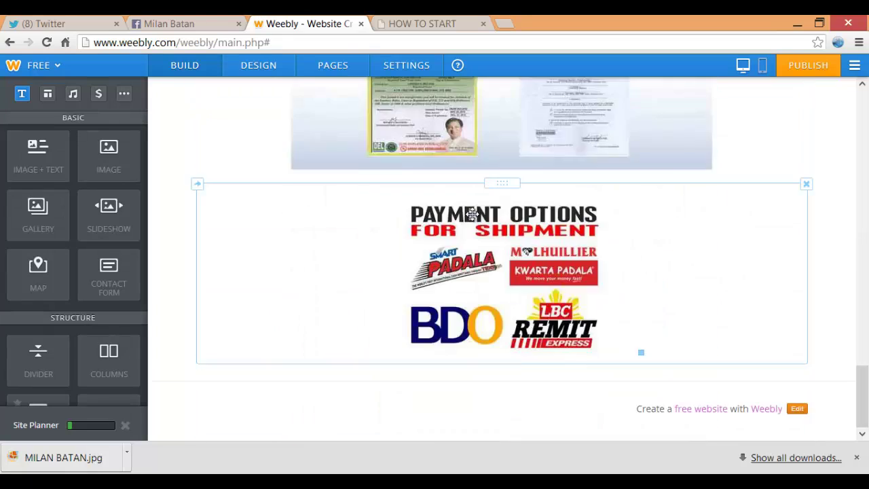
key("ctrl+Tab")
scroll(473, 219, "down", 5)
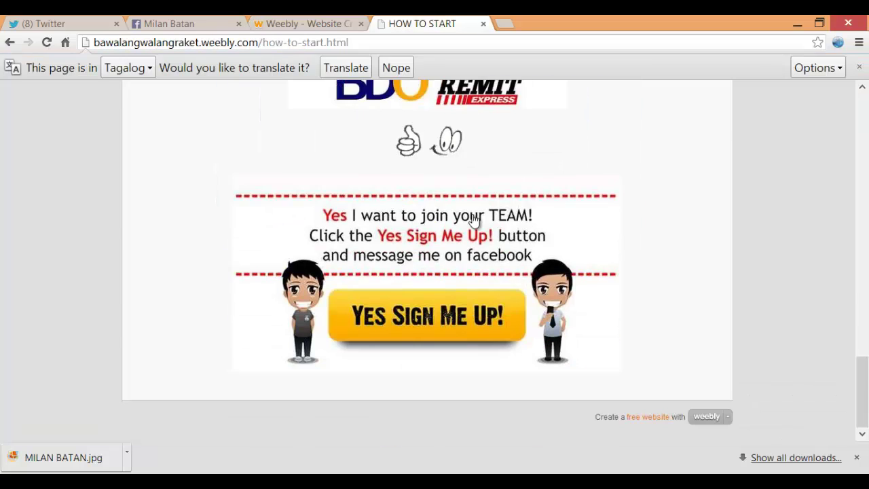
key("ctrl+shift+Tab")
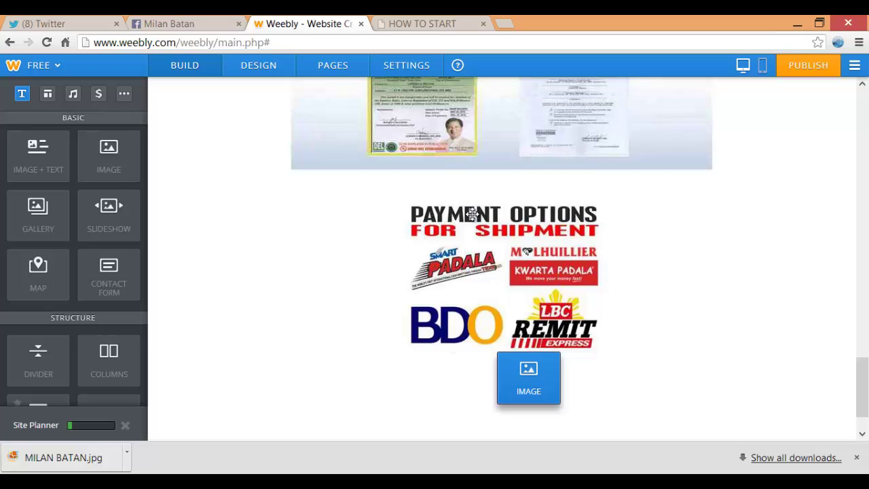
Add an image below the payment logos holding 9039387_orig from WEEBLY FILES
left_click_drag(528, 377, 235, 391)
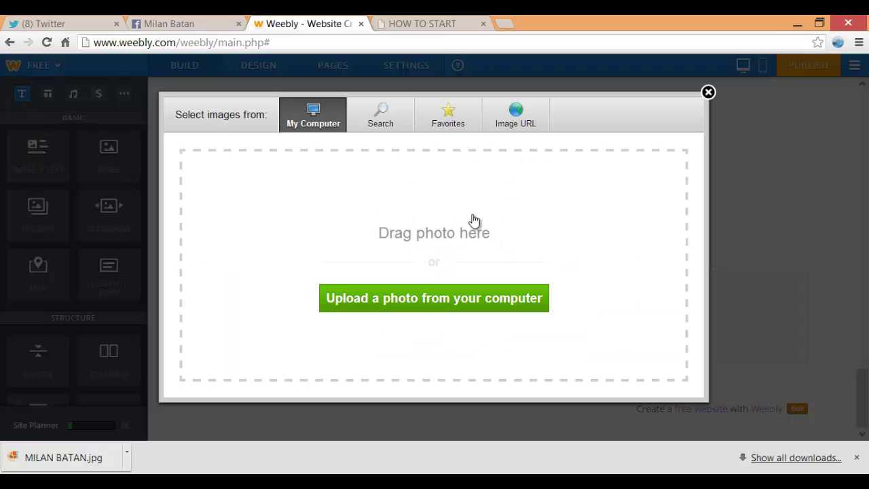
left_click(473, 219)
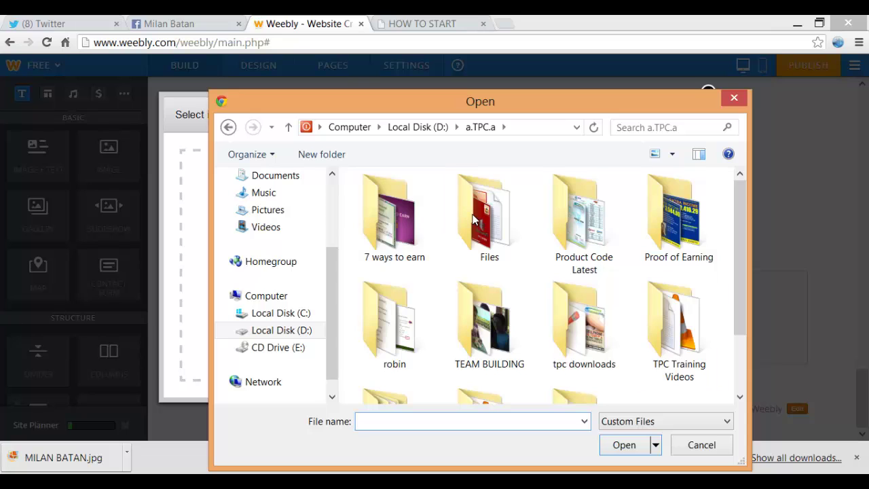
scroll(474, 219, "down", 2)
double_click(584, 339)
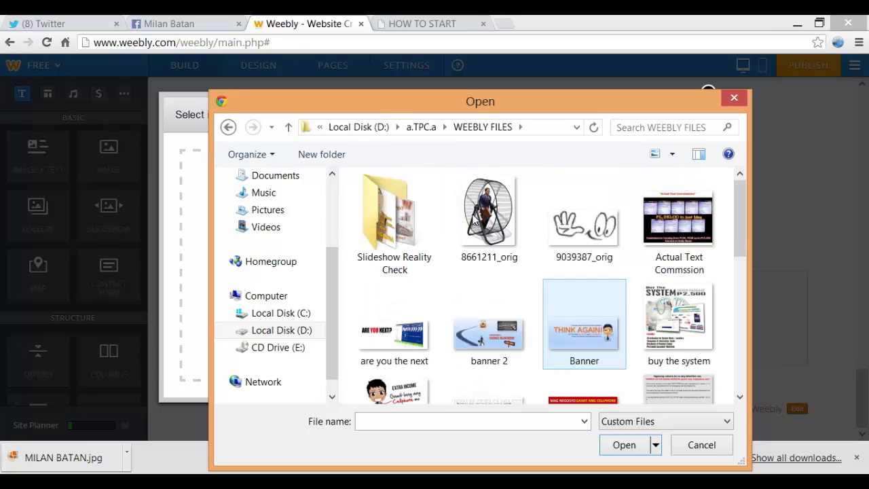
left_click(583, 224)
double_click(584, 219)
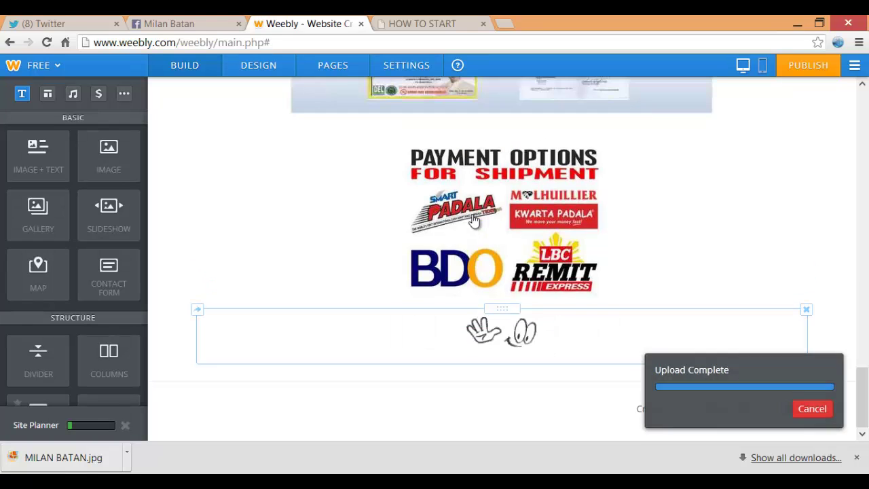
key("ctrl+Tab")
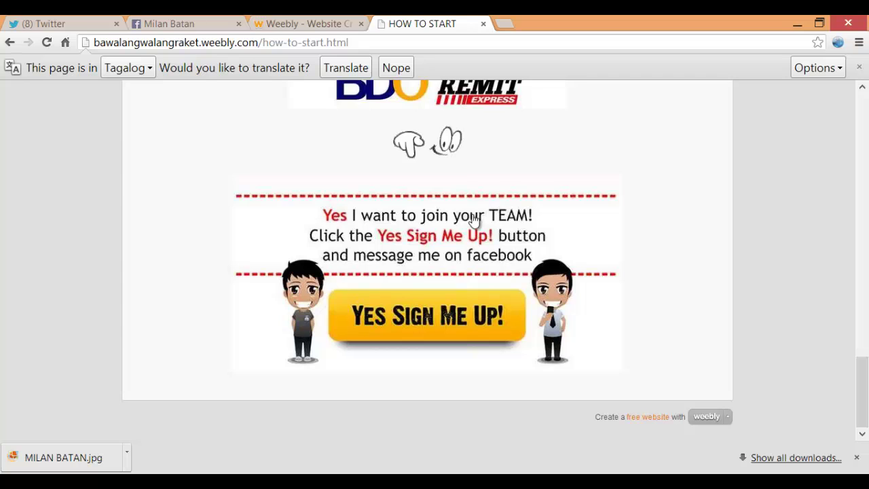
key("ctrl+shift+Tab")
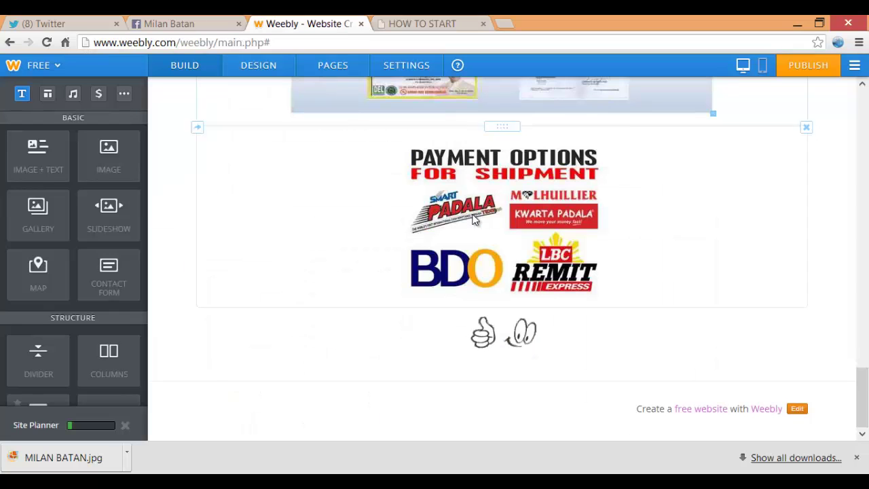
Add another image below the hand graphic with the 'save' Sign Me Up picture
left_click_drag(109, 153, 236, 362)
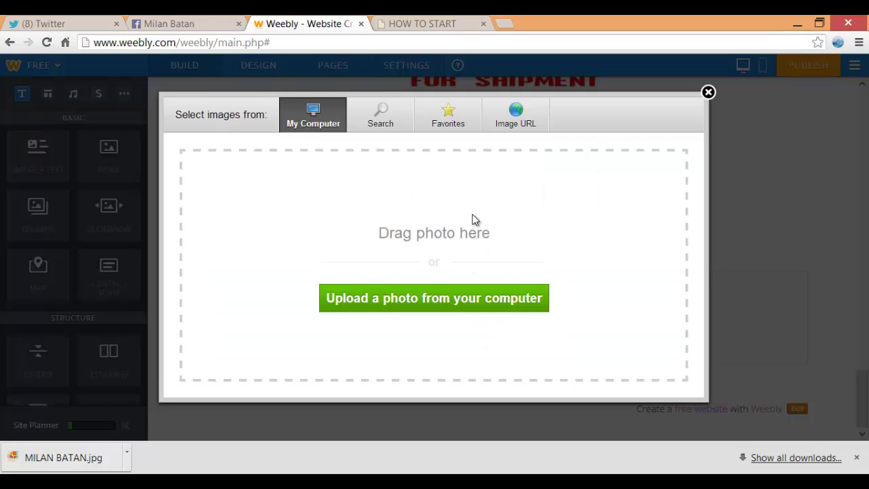
left_click(475, 220)
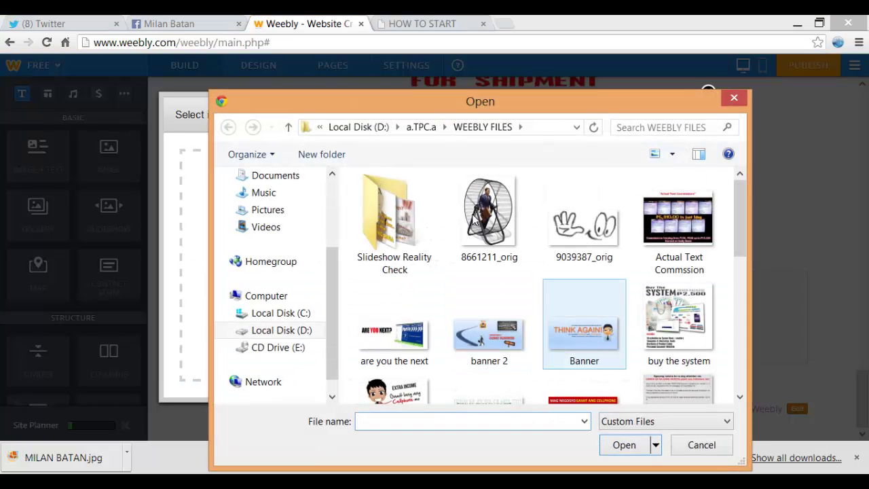
key("Down")
key("Down")
key("Down")
key("Down")
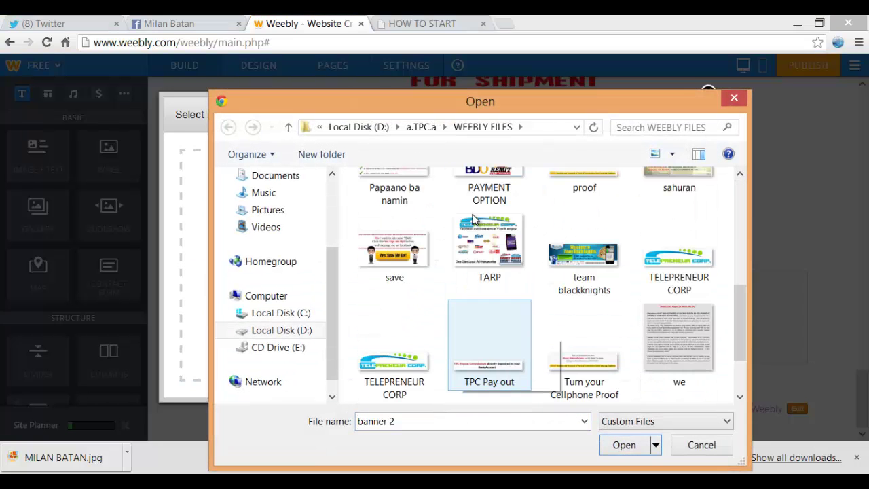
key("Up")
key("Left")
key("Return")
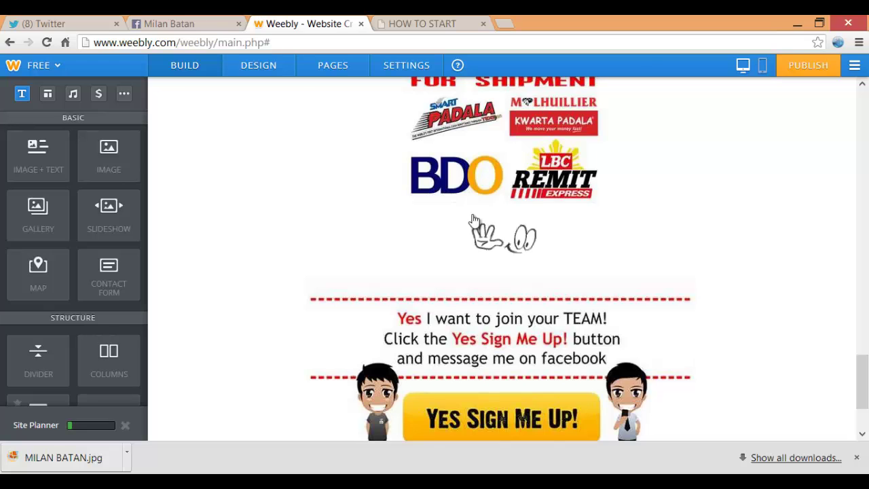
Publish the site and bring up the weebly.com subdomain choice in Choose Your Website Domain
left_click(474, 219)
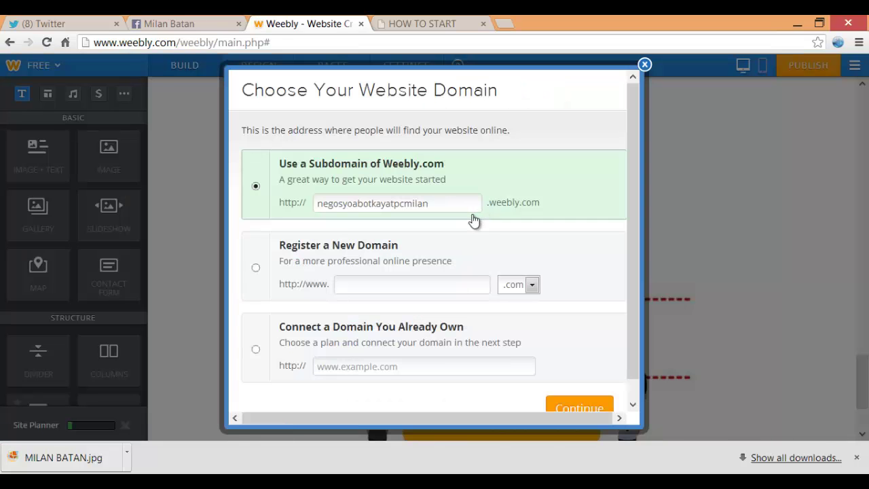
scroll(474, 219, "down", 1)
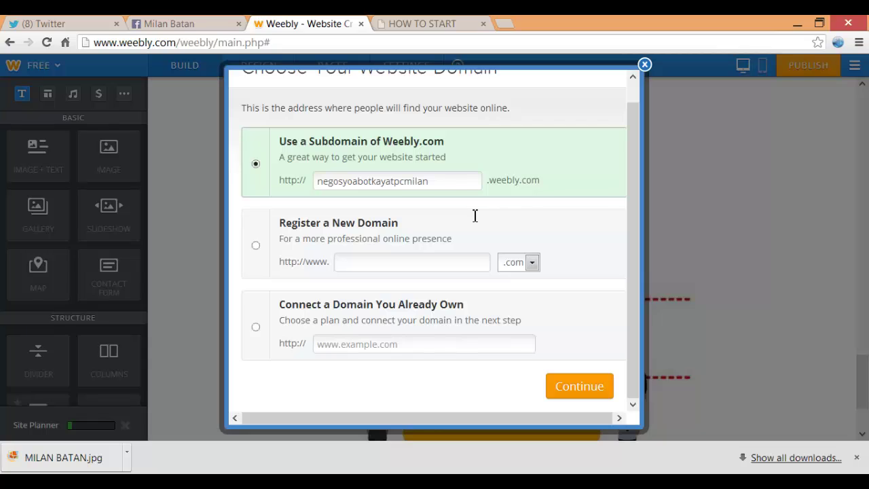
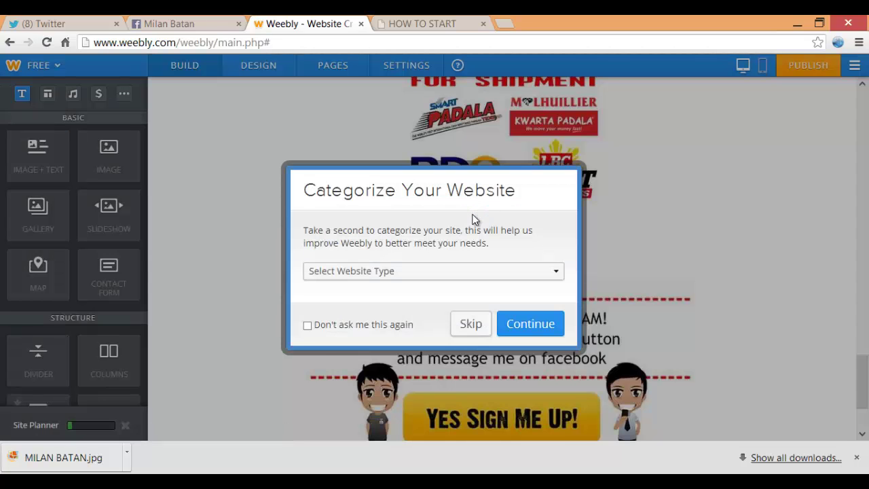
Choose Business as the website type, pass the CAPTCHA check and publish the site
left_click(433, 270)
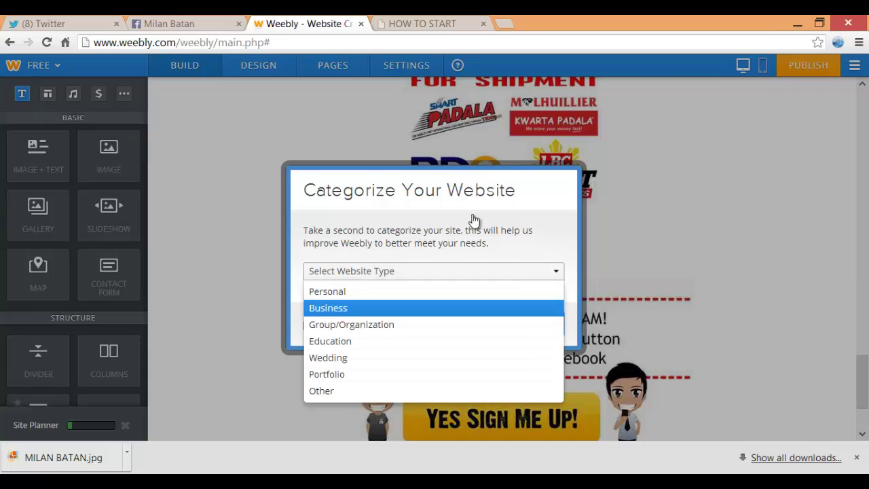
key("Return")
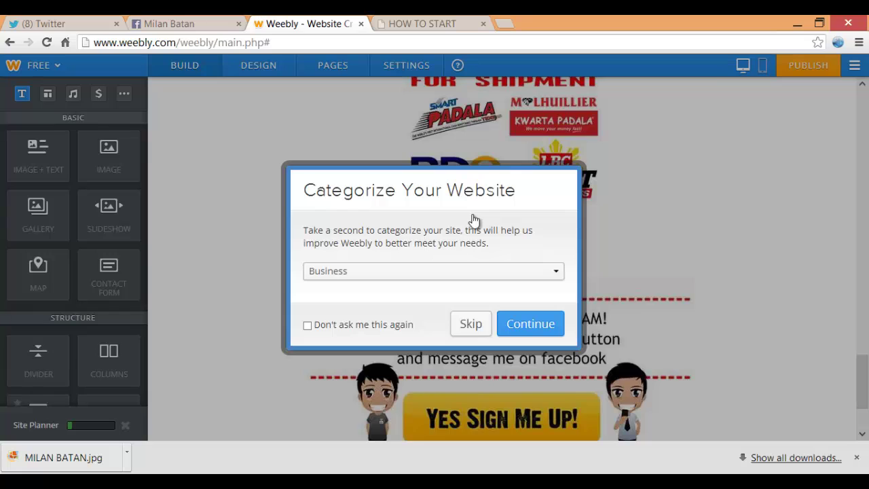
key("Return")
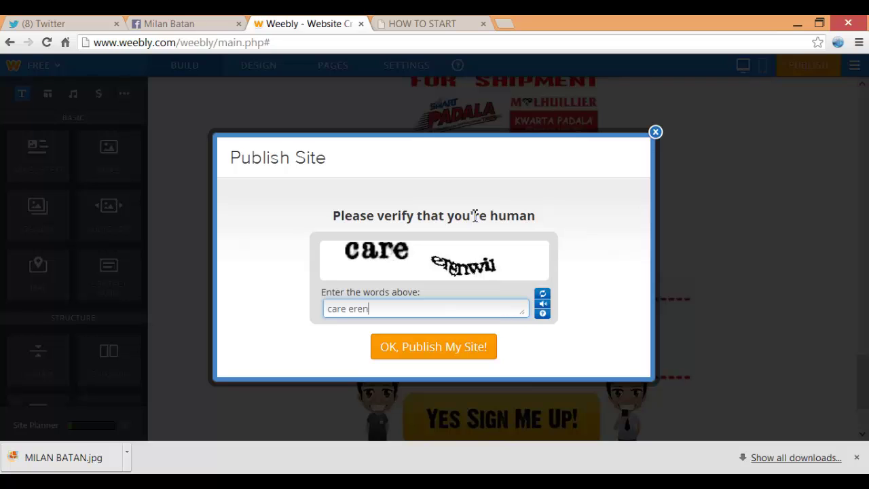
key("Tab")
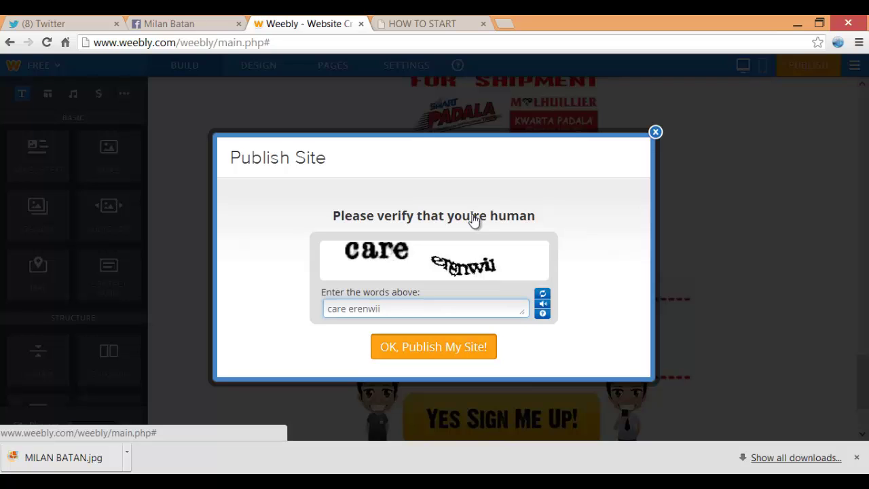
key("Return")
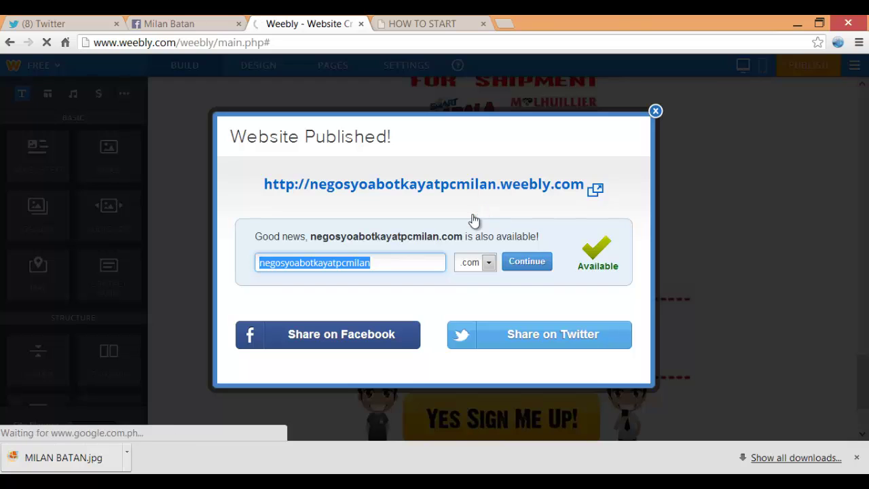
View the published site's live HOW TO START page, scroll through it, then close its tab
left_click(474, 220)
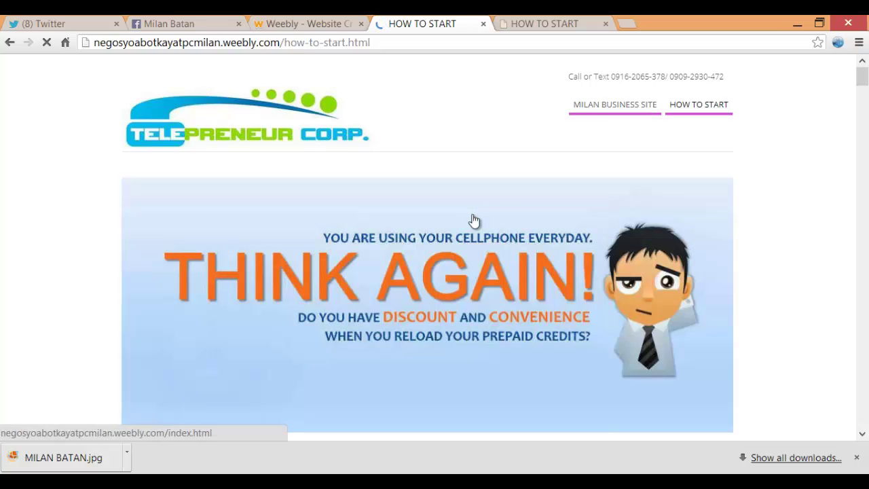
scroll(474, 221, "down", 15)
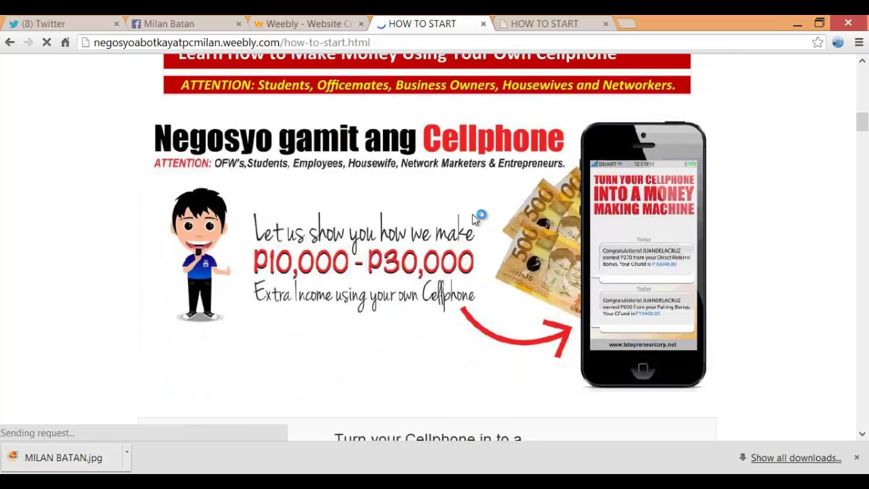
scroll(474, 221, "down", 20)
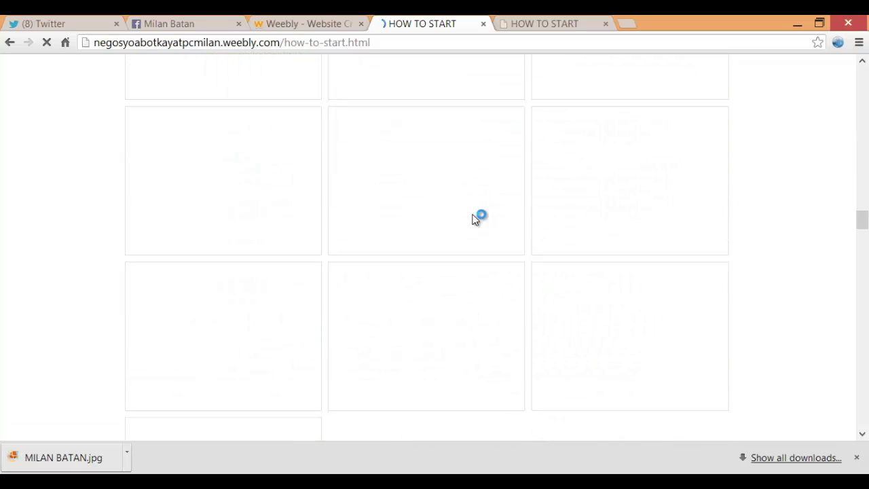
scroll(475, 219, "up", 5)
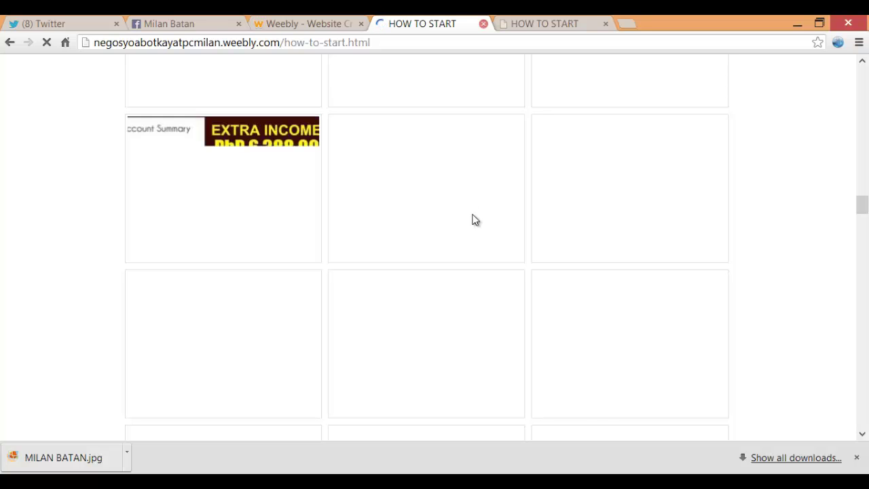
key("ctrl+w")
key("Escape")
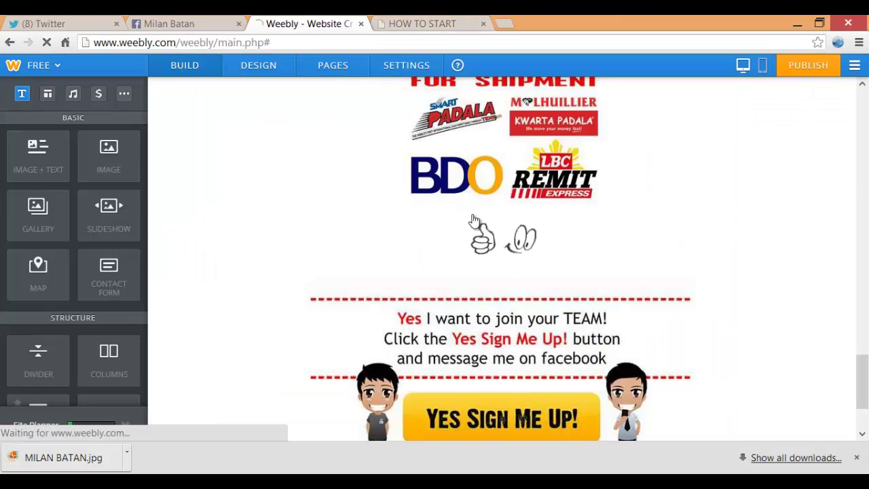
scroll(474, 219, "up", 5)
scroll(474, 219, "up", 15)
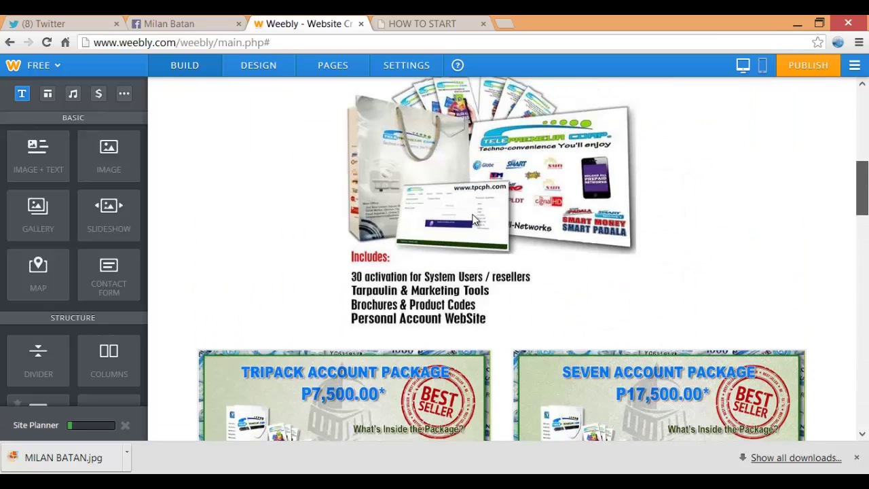
scroll(474, 218, "down", 3)
scroll(474, 219, "up", 3)
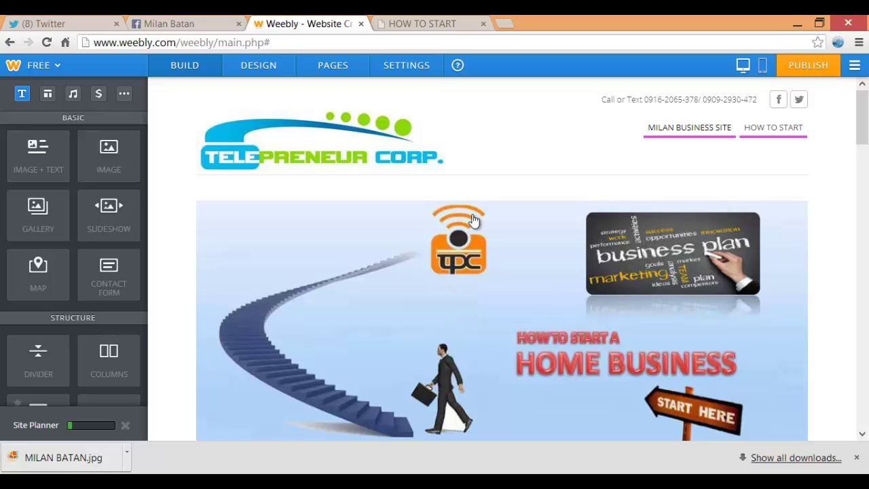
mouse_move(473, 221)
scroll(473, 221, "down", 6)
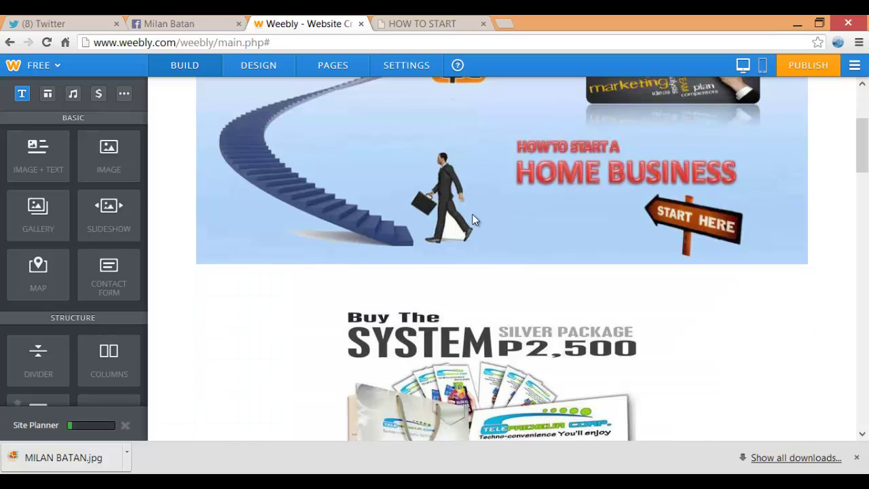
scroll(474, 219, "down", 5)
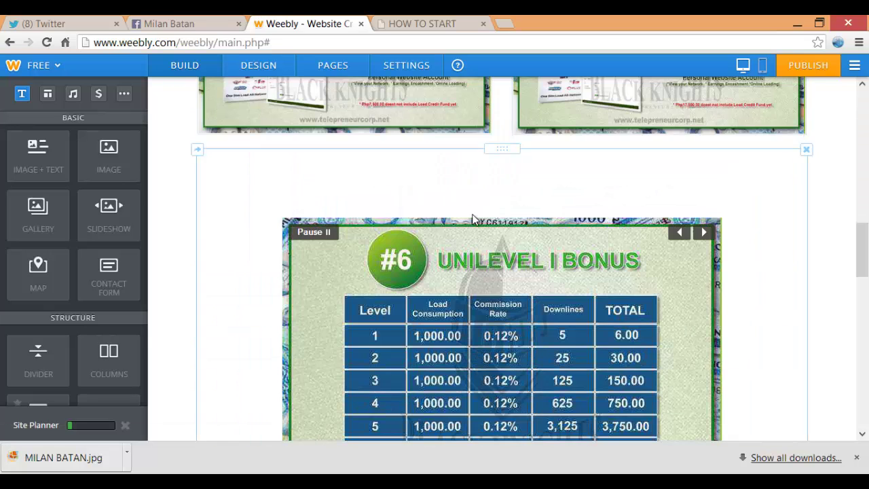
scroll(472, 216, "up", 5)
scroll(473, 215, "down", 12)
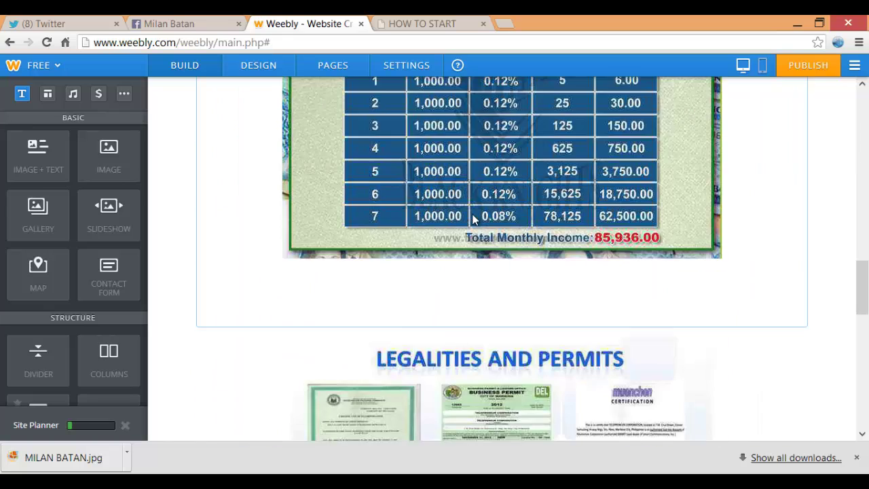
scroll(472, 215, "down", 1)
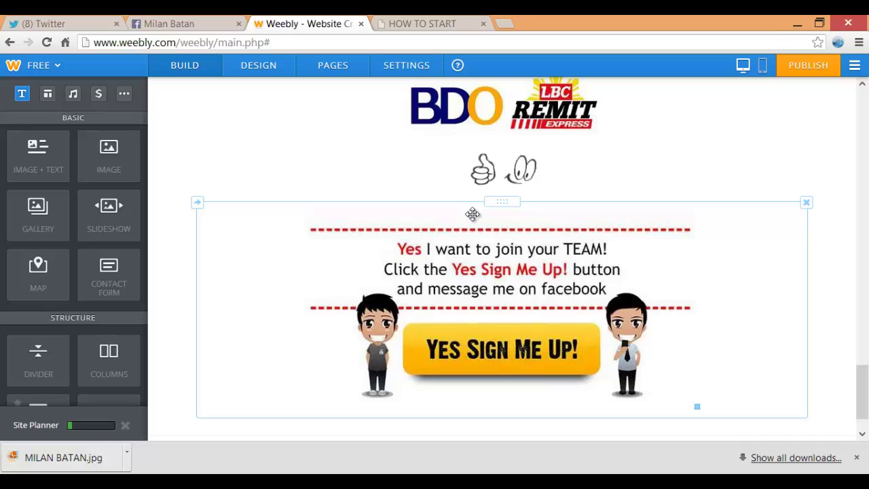
Link the Yes Sign Me Up image to the copied Facebook profile URL, opening in a new window
left_click(473, 214)
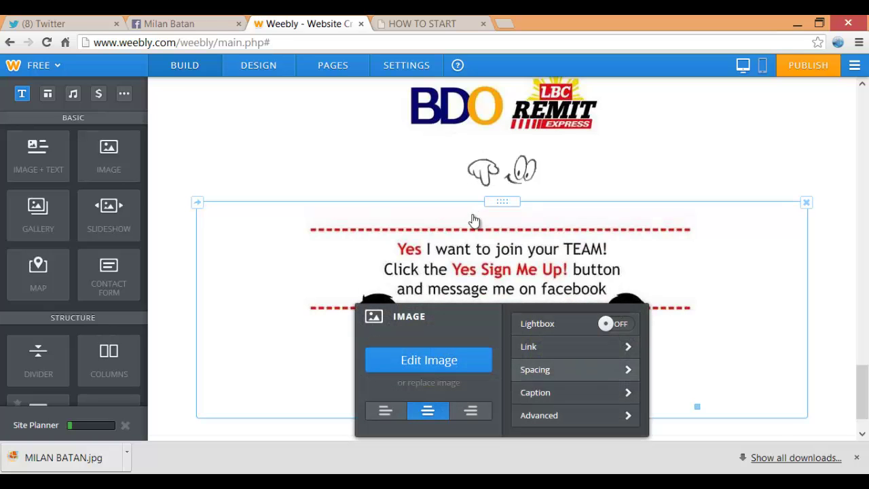
left_click(537, 347)
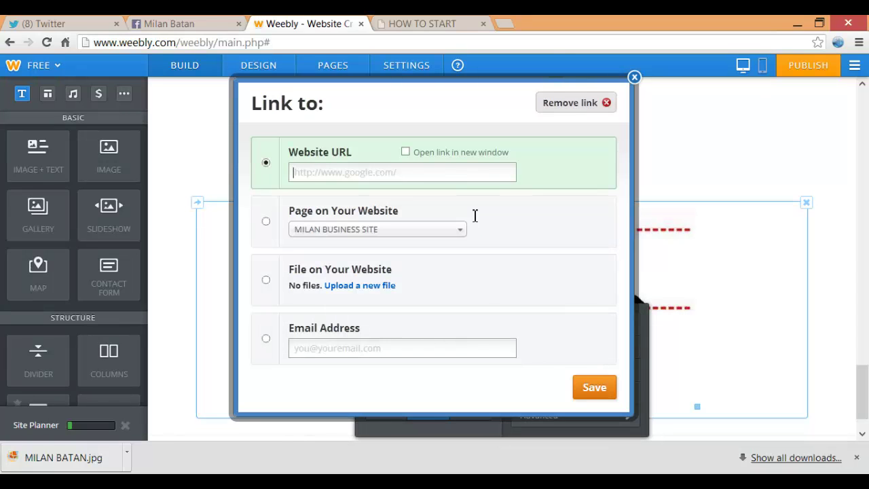
key("ctrl+shift+Tab")
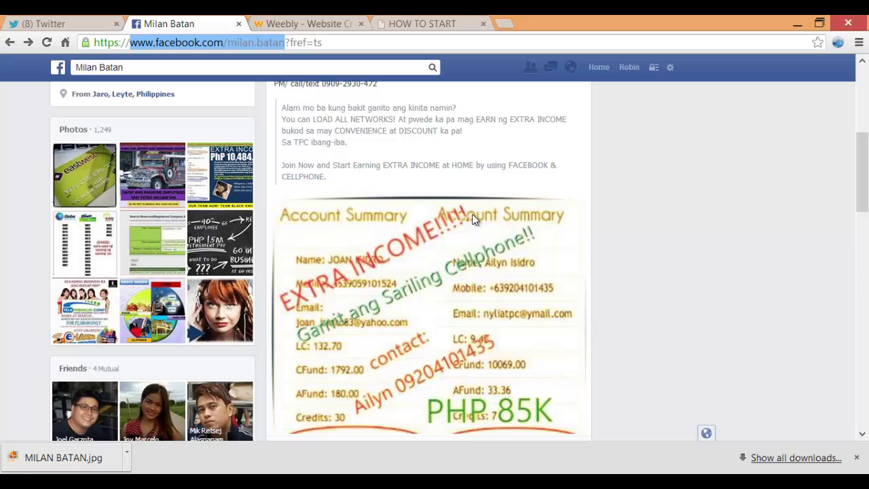
right_click(245, 42)
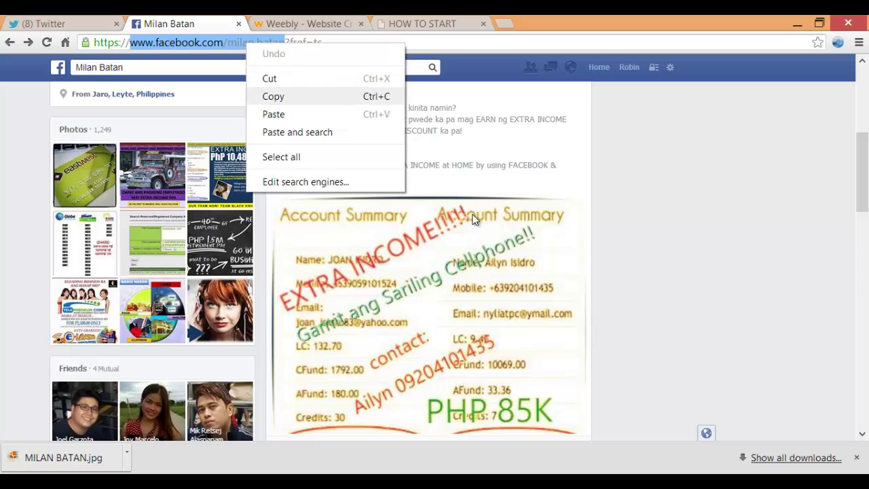
left_click(273, 95)
key("ctrl+Tab")
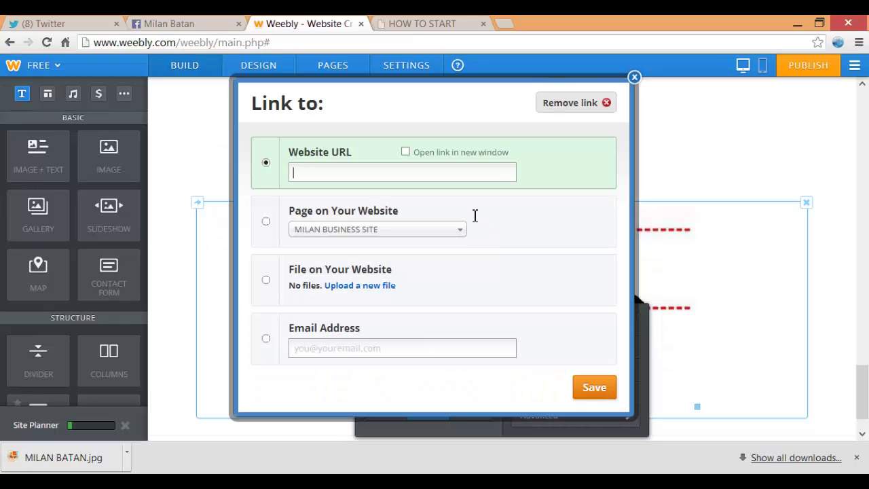
key("Menu")
key("Down")
key("Return")
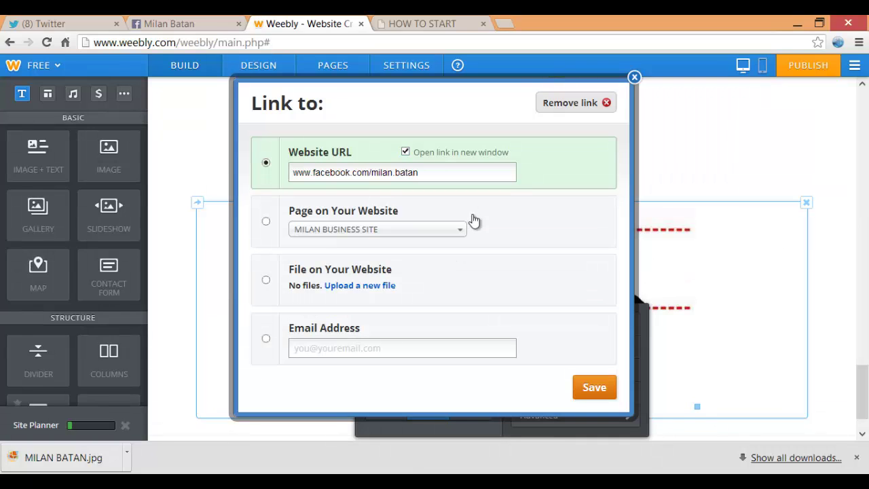
left_click(595, 389)
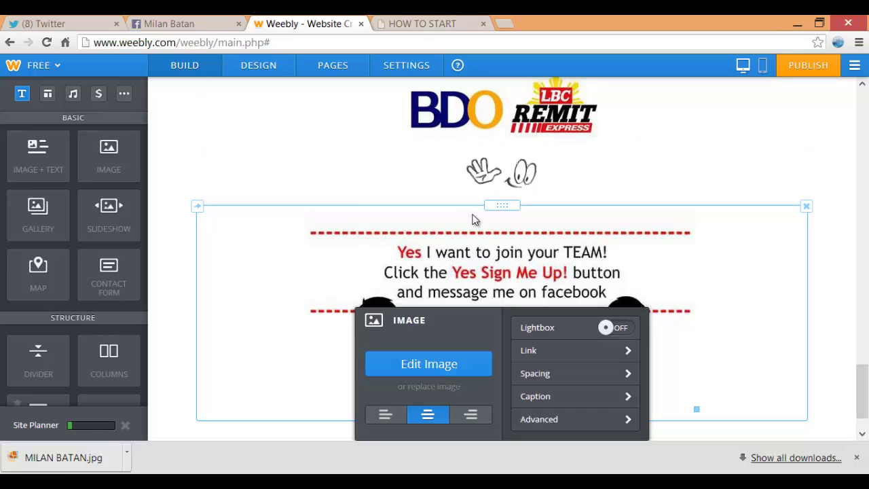
Deselect the image, reopen the HOW TO START page and dismiss the warning alert
left_click(474, 219)
scroll(473, 219, "up", 8)
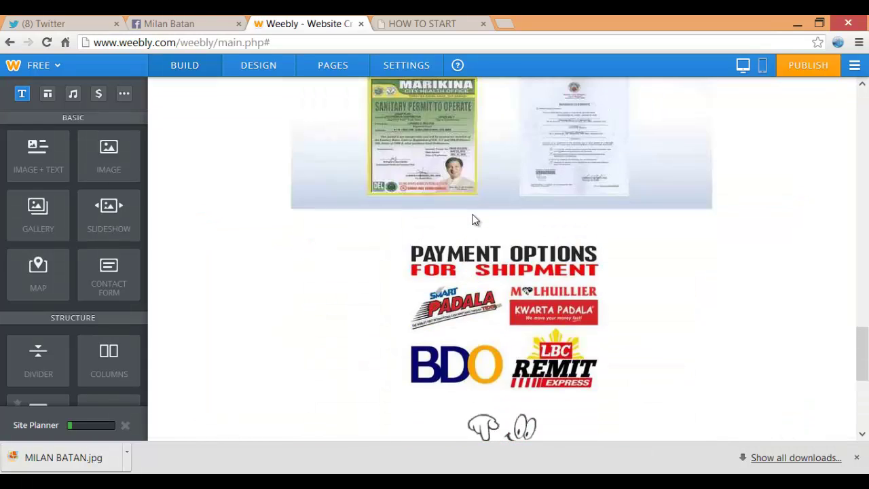
scroll(473, 219, "up", 10)
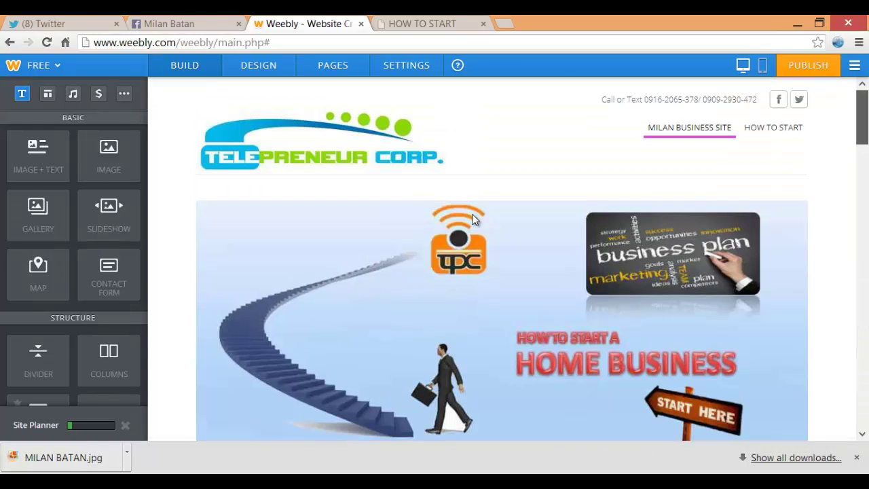
left_click(474, 220)
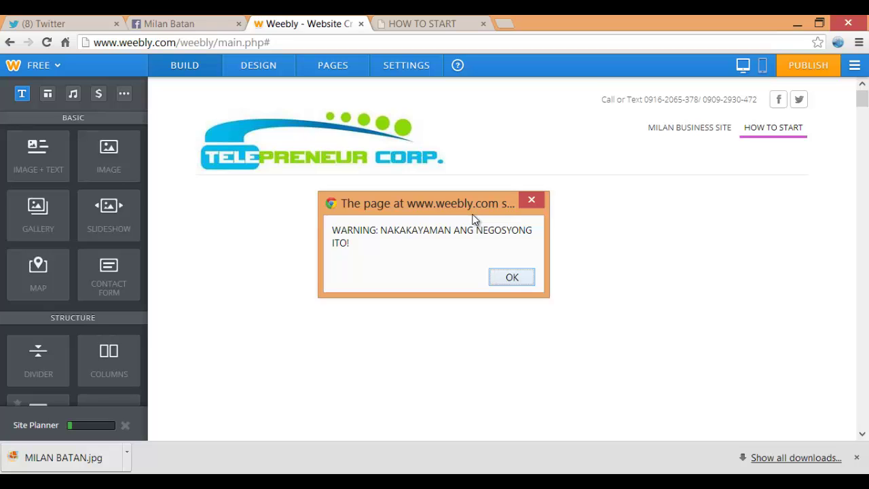
key("Return")
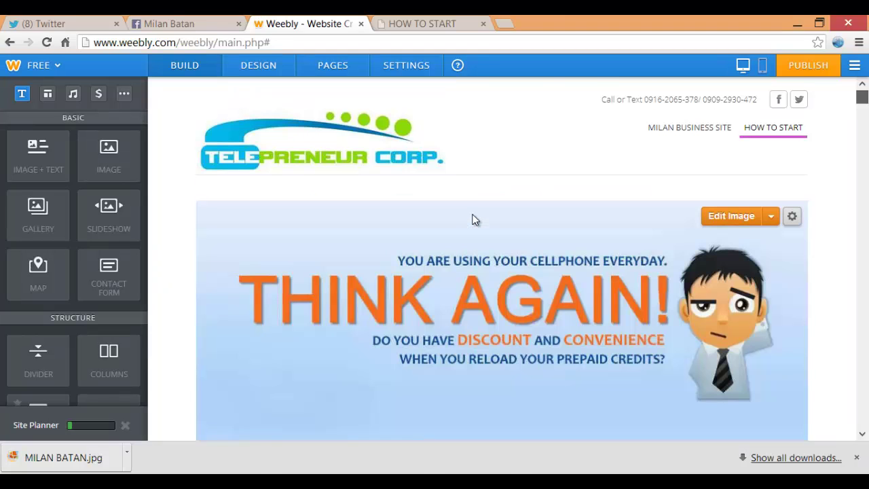
Review the page and header phone number, then switch to the Design settings
scroll(475, 220, "down", 7)
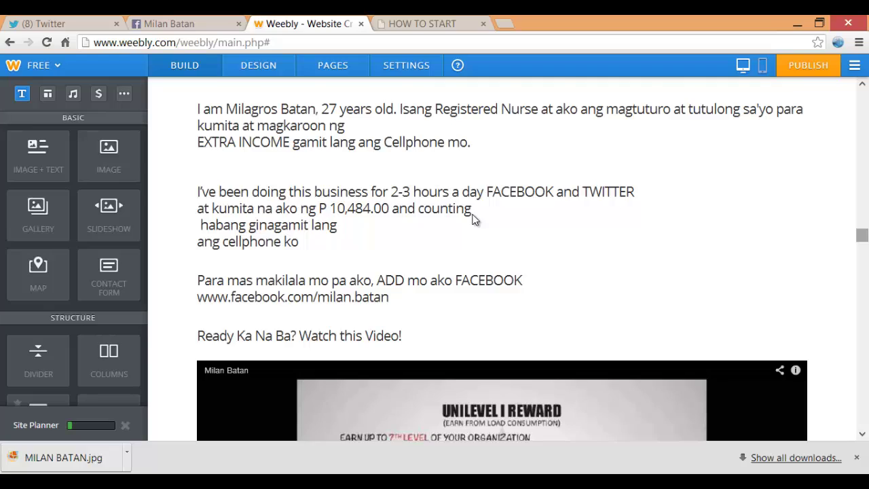
scroll(475, 219, "down", 15)
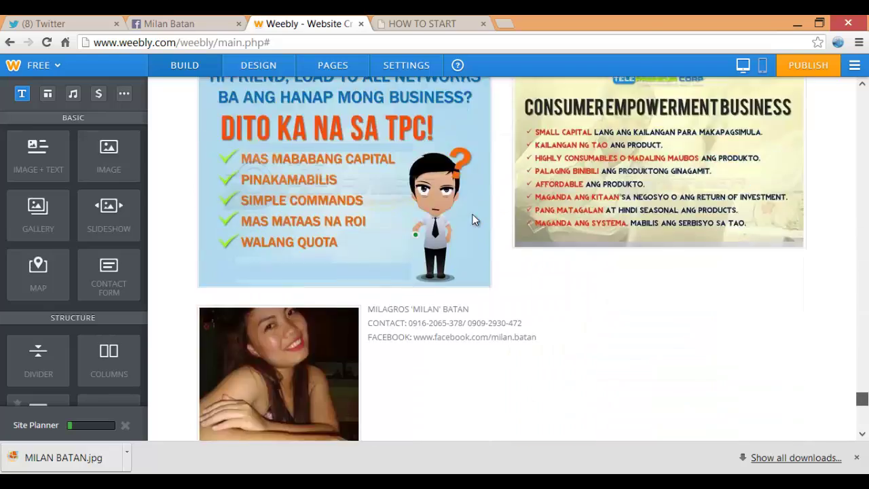
scroll(475, 219, "down", 5)
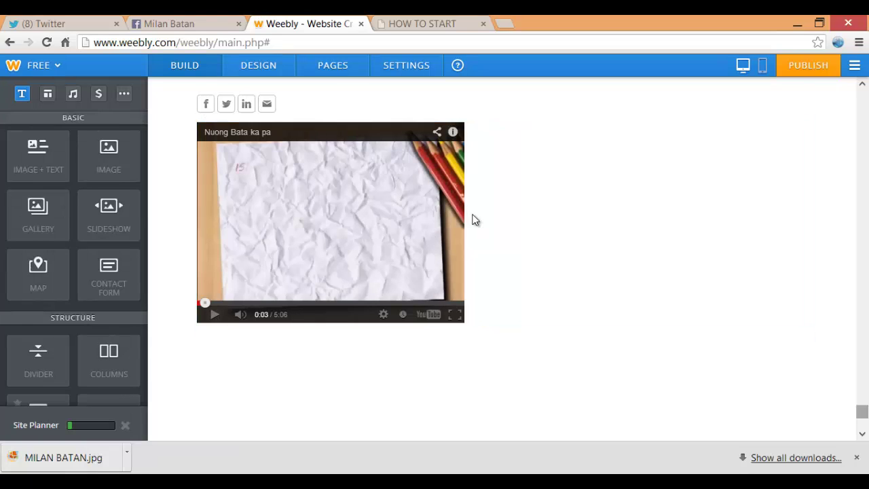
scroll(476, 220, "up", 20)
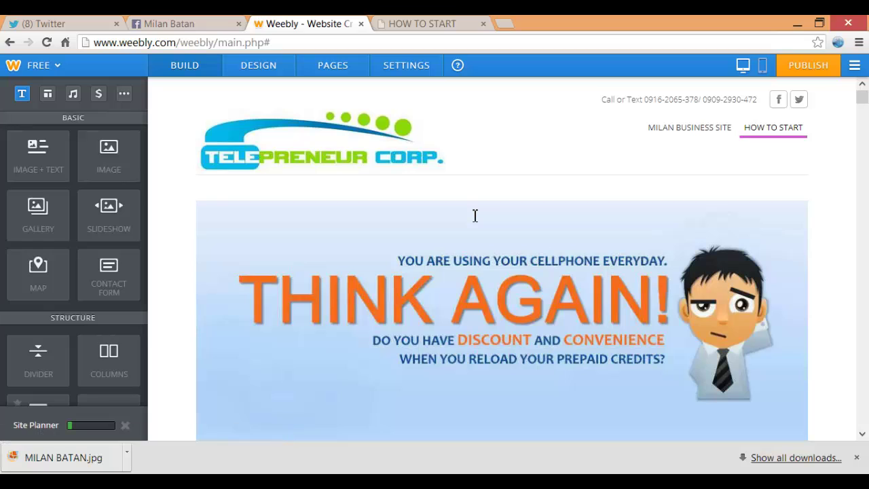
double_click(732, 99)
left_click(732, 99)
left_click(258, 65)
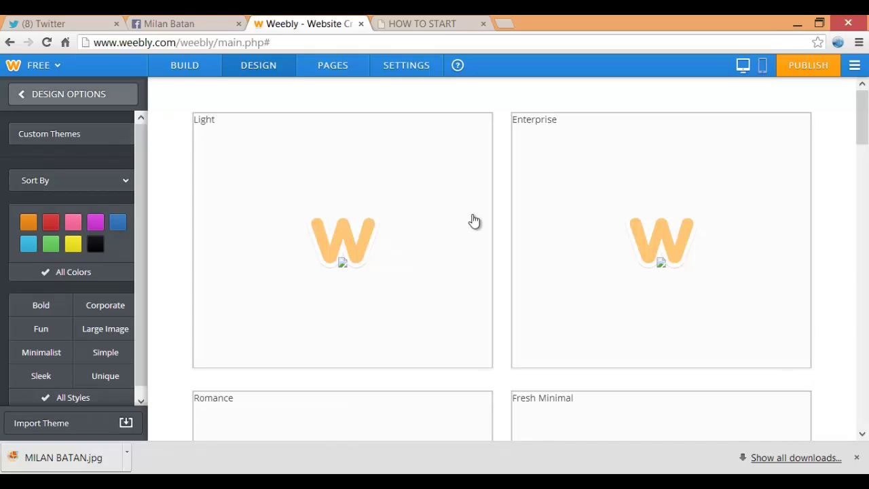
Apply the Light theme and look through the paragraph title and text font settings
left_click(474, 221)
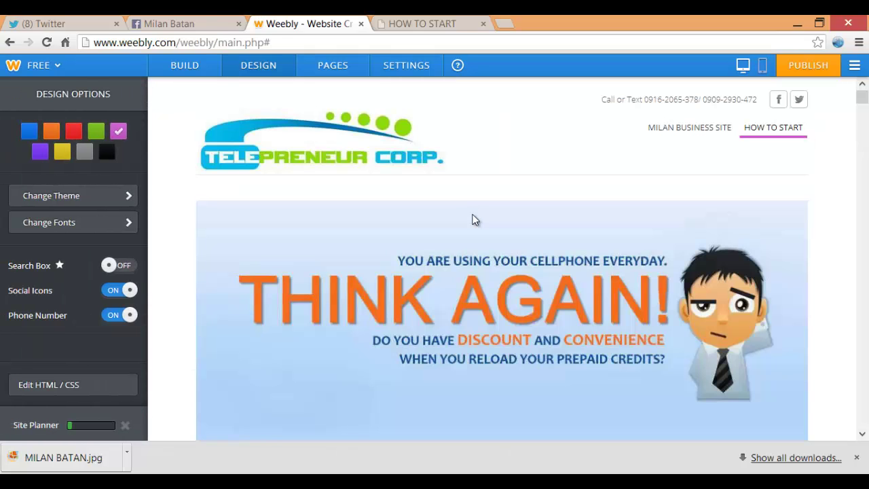
left_click(73, 222)
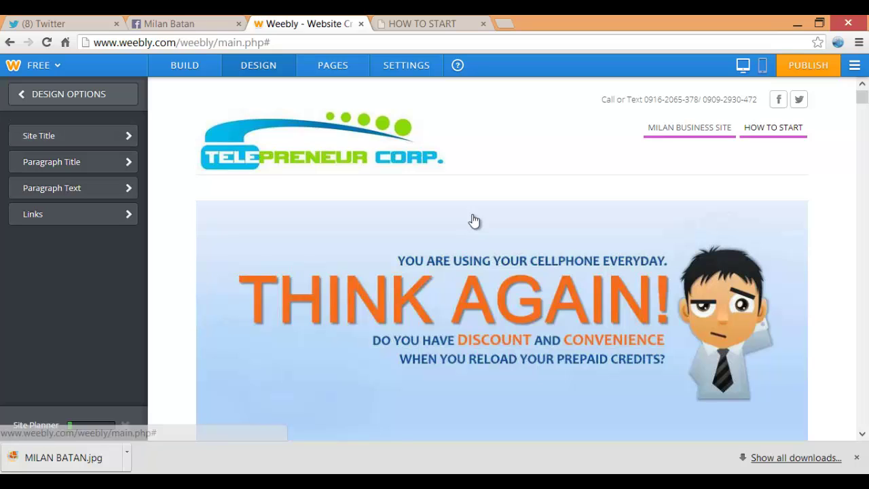
left_click(72, 162)
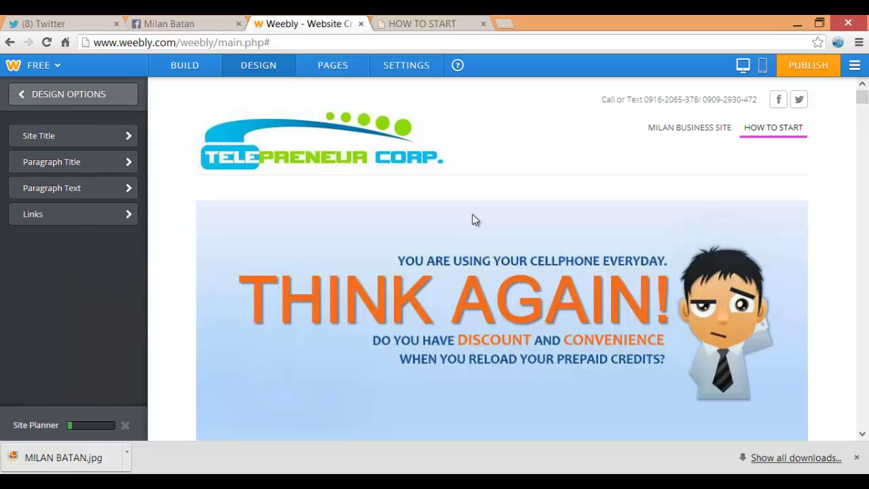
left_click(68, 188)
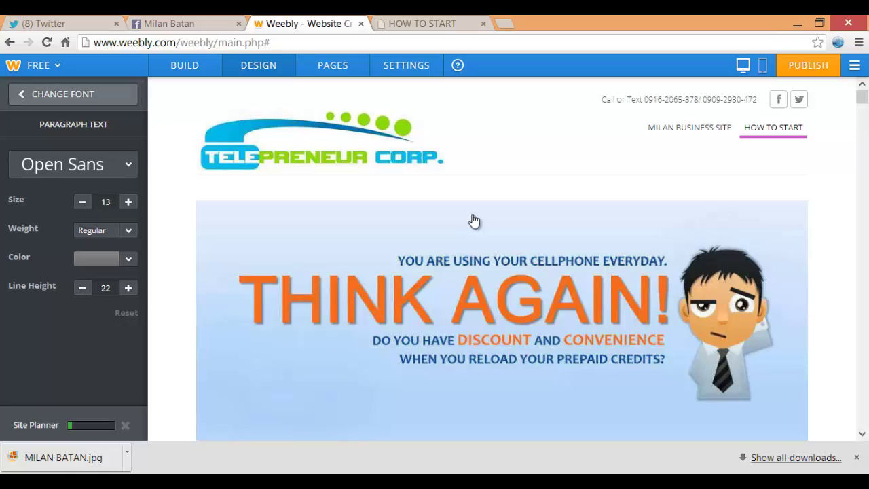
left_click(66, 94)
Set the link colour to violet and the visited and hover link colours to dark purple
left_click(68, 214)
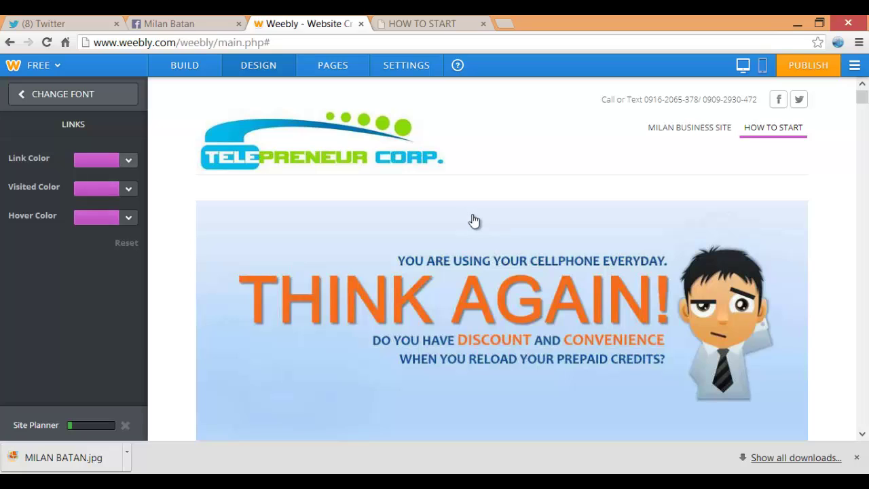
left_click(129, 159)
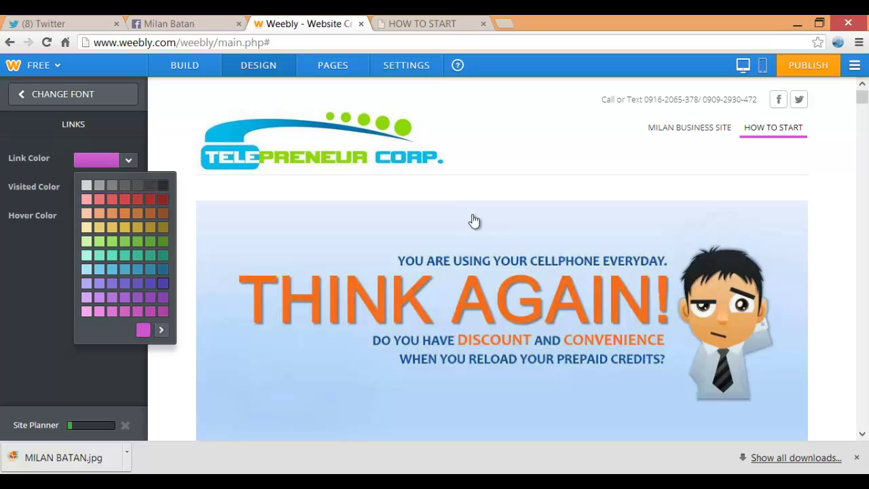
left_click(163, 283)
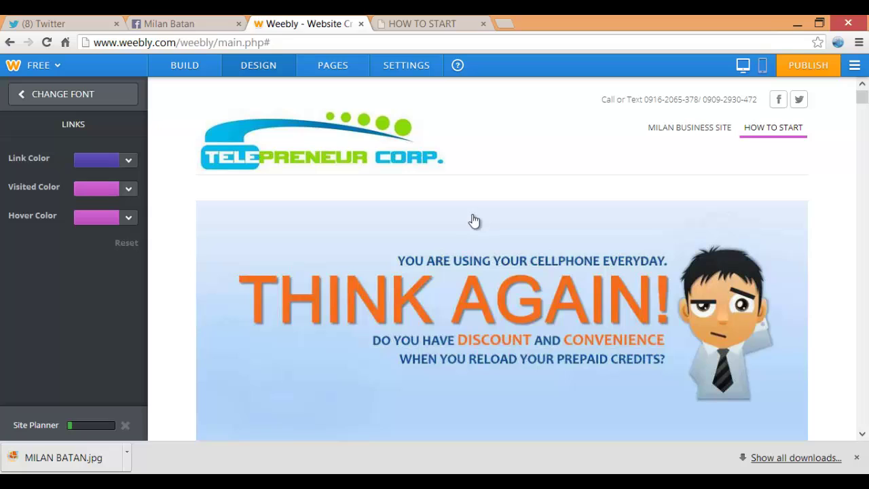
left_click(127, 188)
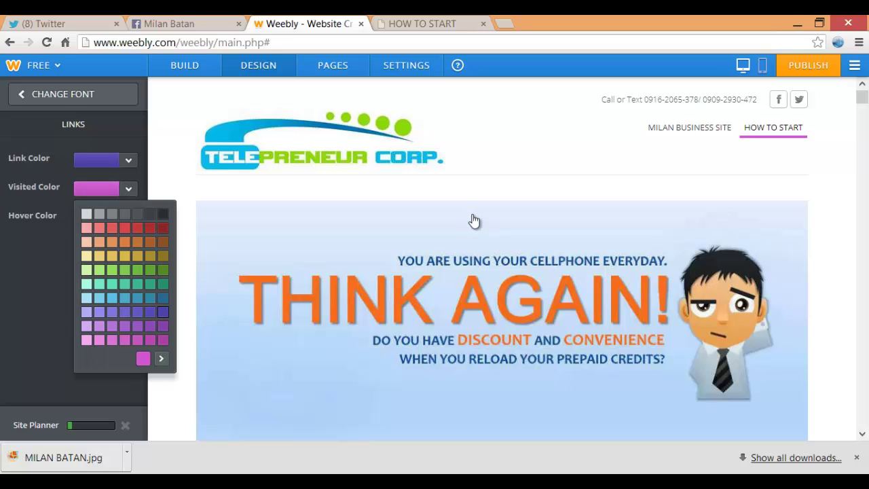
left_click(163, 311)
left_click(474, 221)
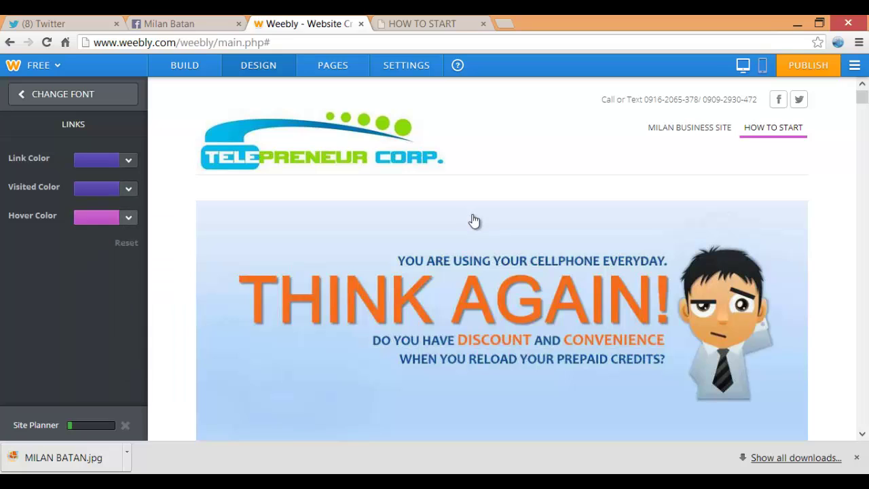
left_click(127, 217)
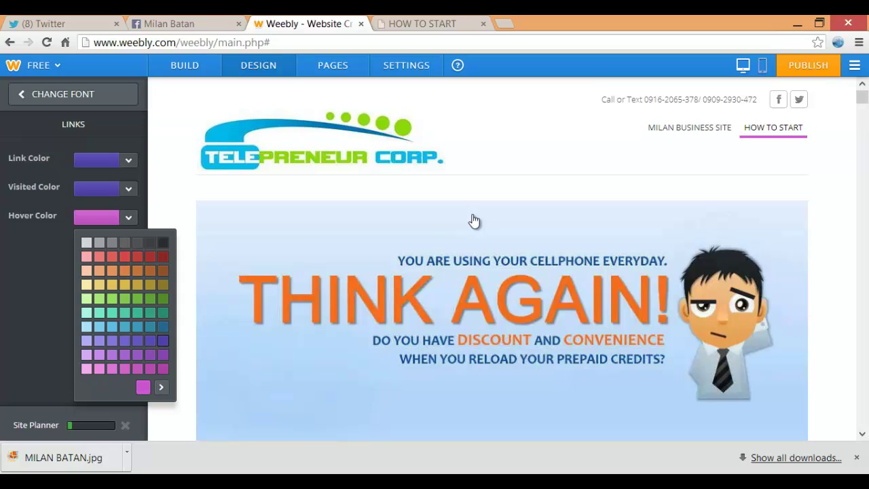
left_click(163, 340)
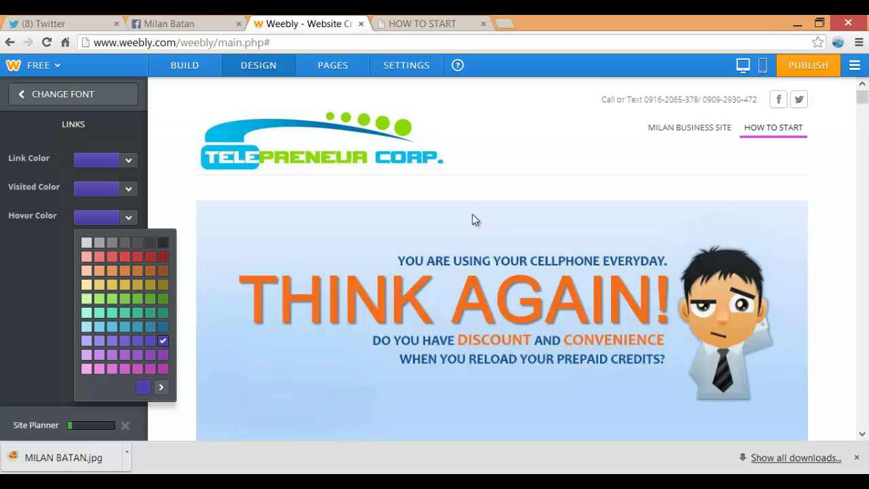
left_click(474, 220)
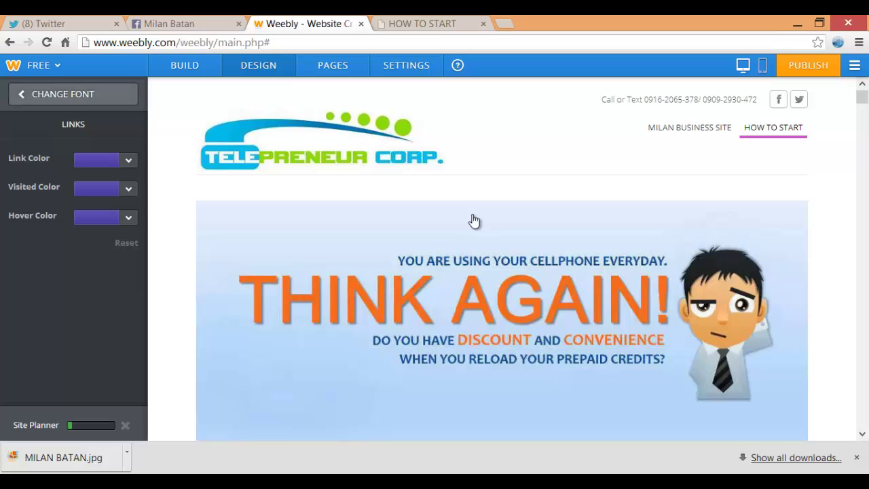
Leave the font settings and return to building page content
left_click(72, 95)
left_click(73, 94)
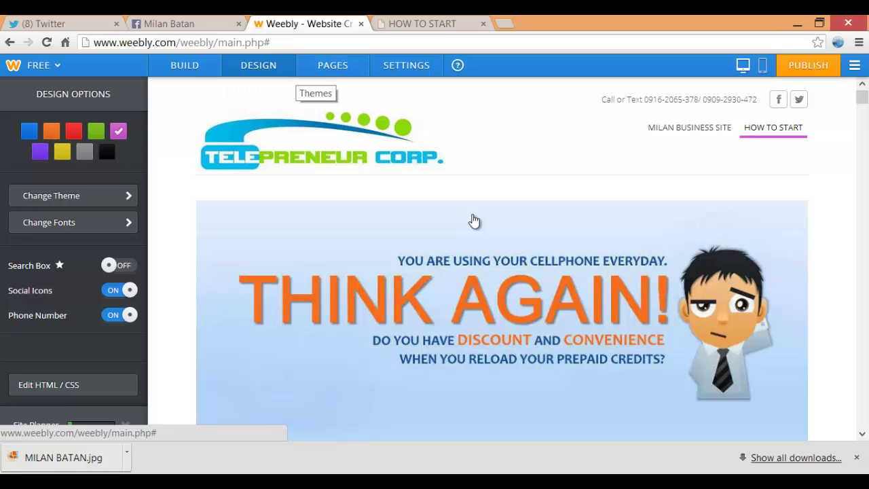
left_click(203, 65)
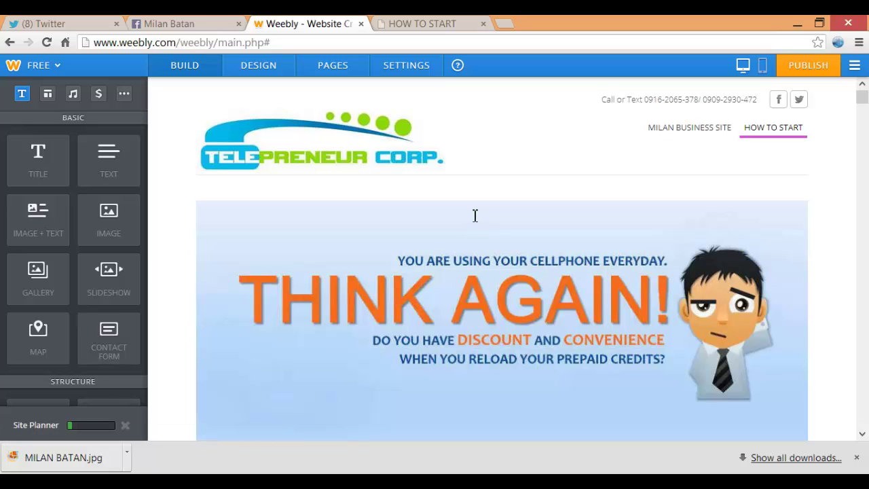
Copy the Facebook profile URL and paste it as both the Facebook and Twitter icon links
left_click(778, 100)
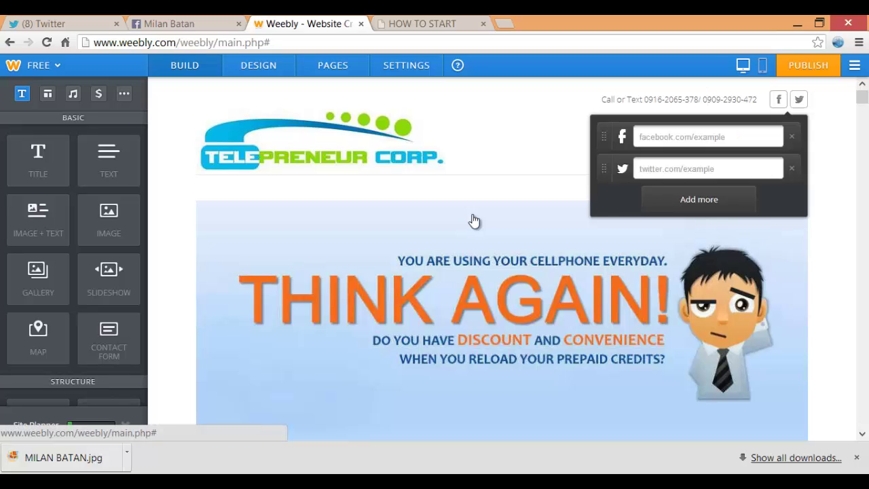
key("ctrl+shift+Tab")
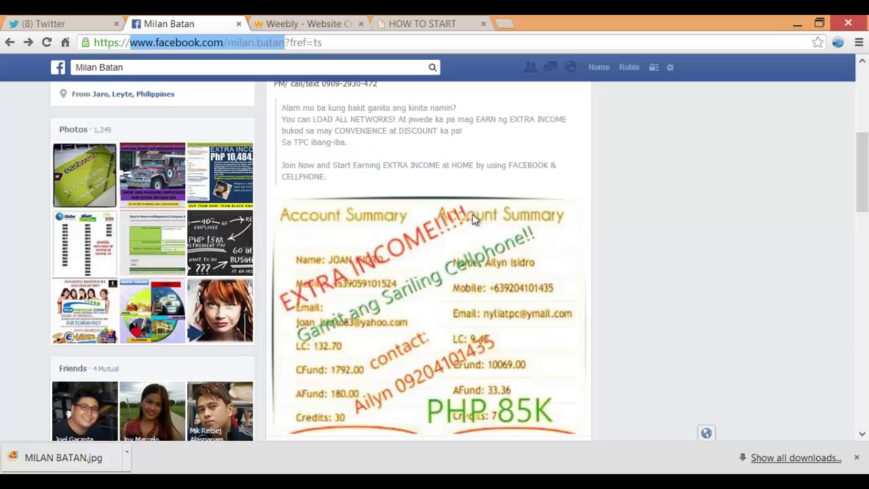
right_click(197, 43)
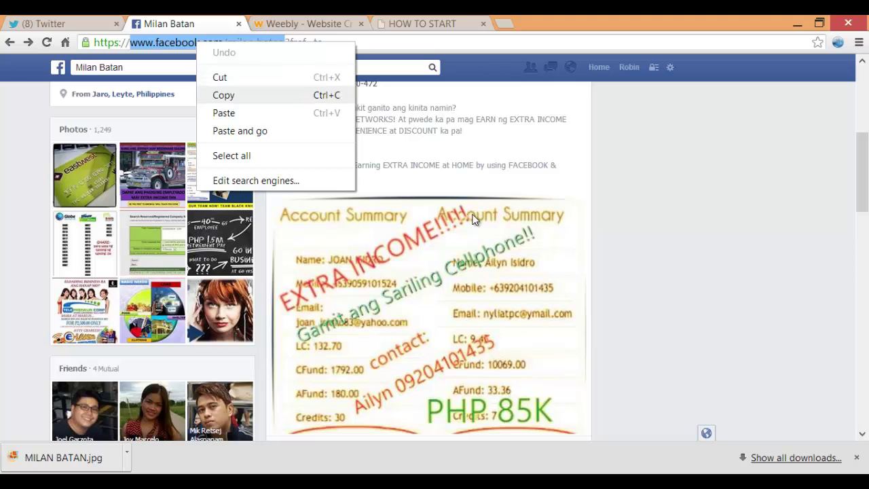
left_click(222, 95)
key("ctrl+Tab")
key("ctrl+Tab")
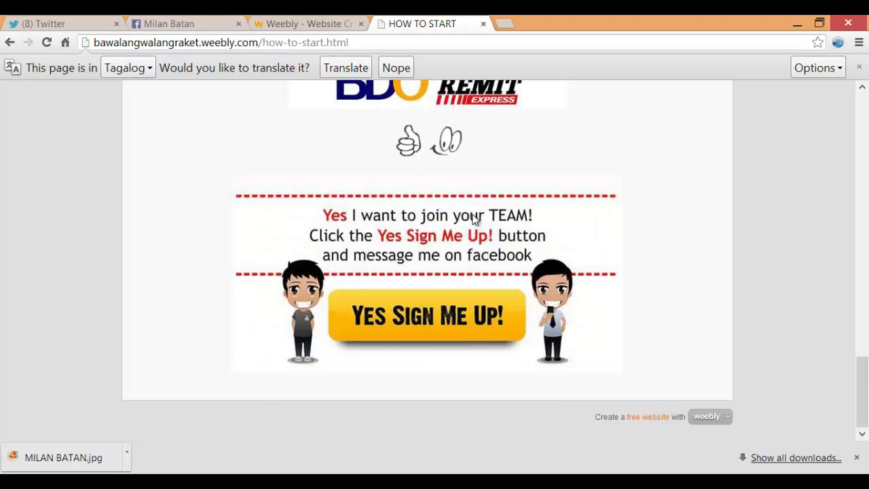
key("ctrl+shift+Tab")
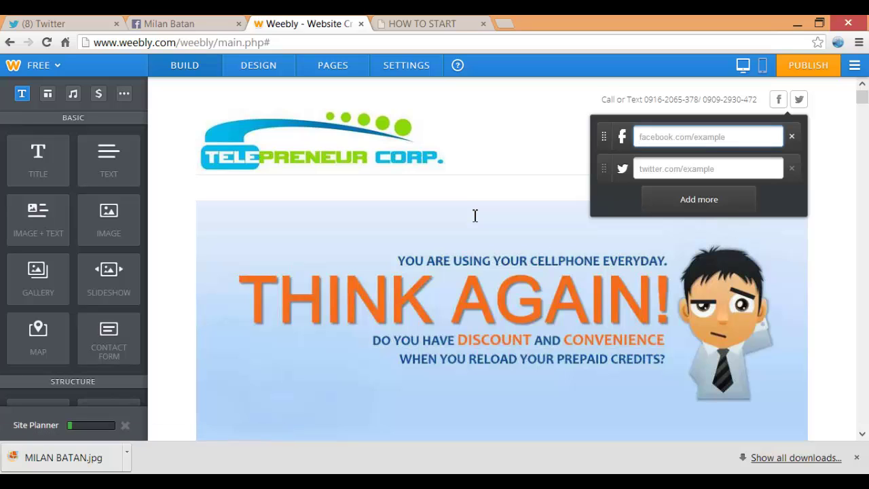
key("ctrl+v")
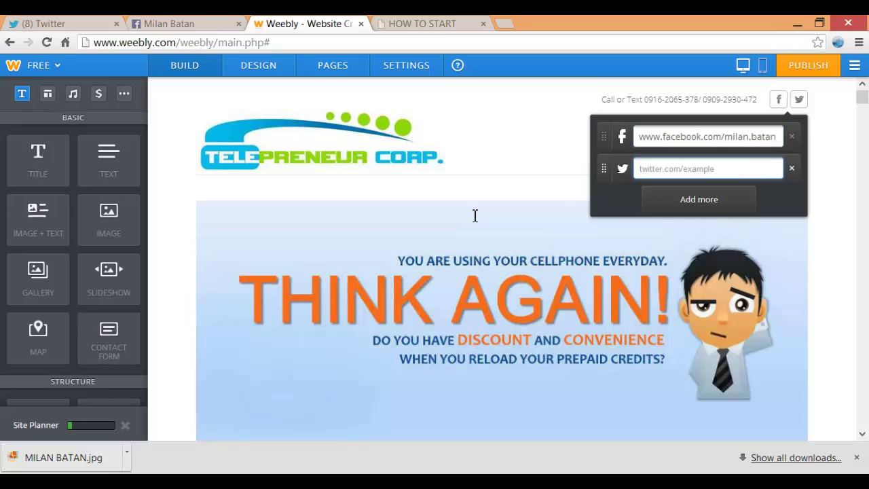
key("ctrl+v")
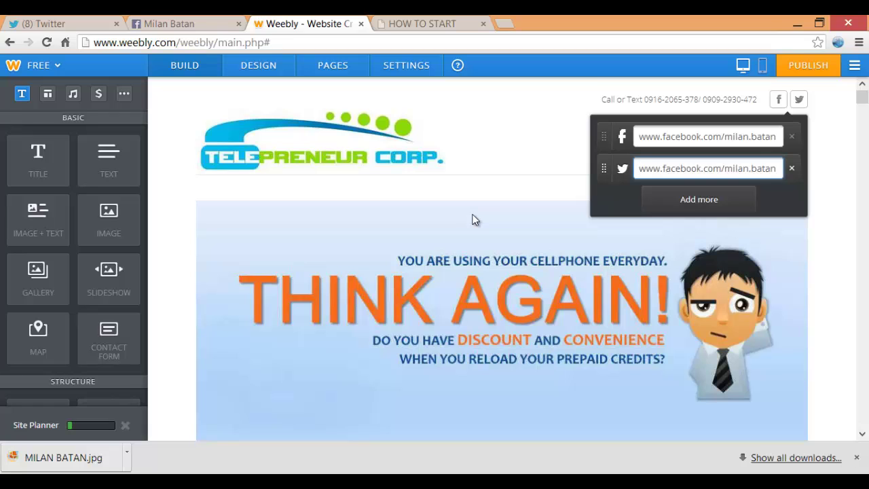
left_click(475, 219)
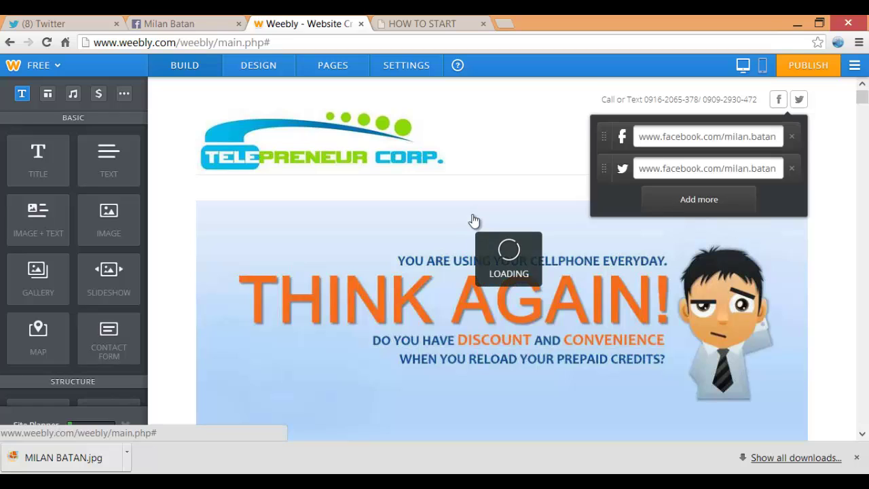
scroll(475, 219, "down", 1)
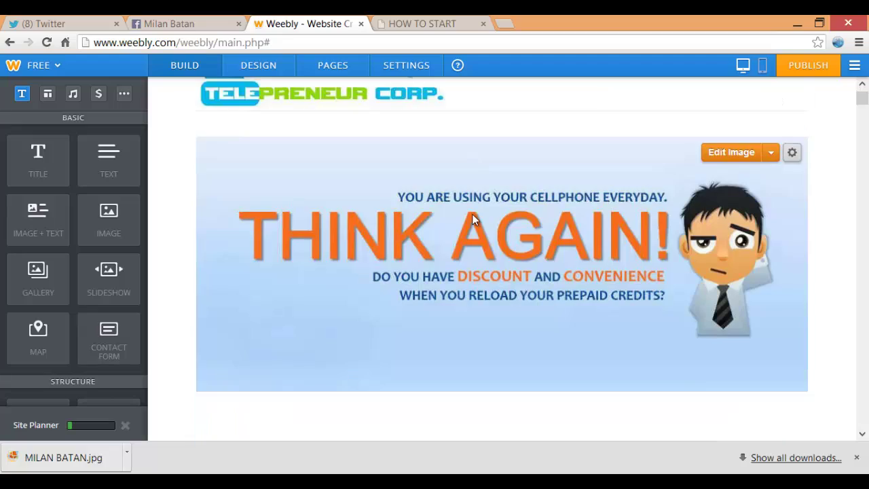
scroll(475, 219, "down", 10)
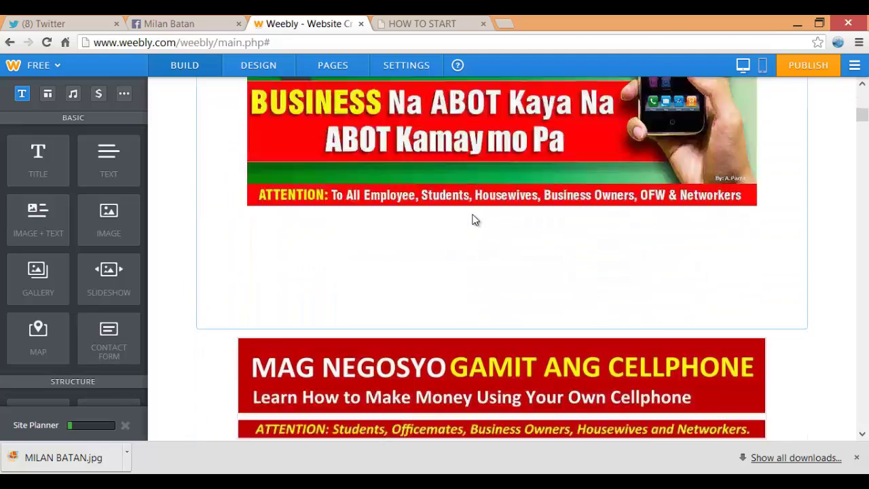
scroll(475, 219, "down", 15)
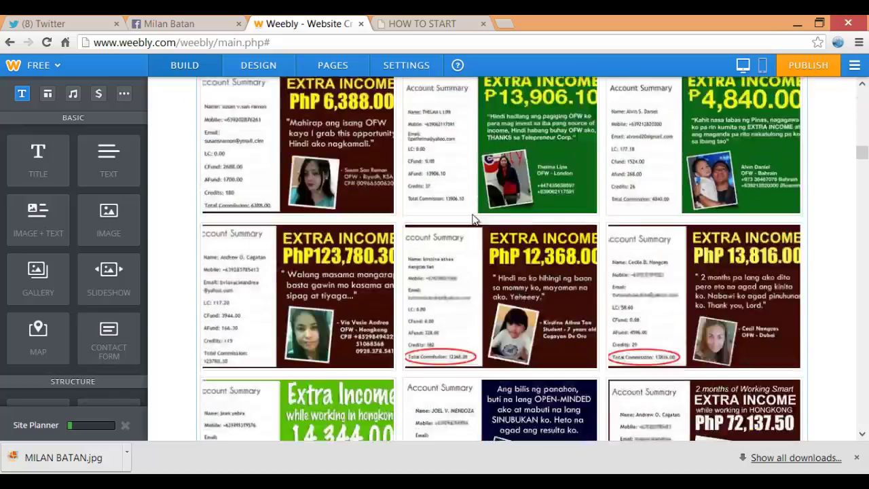
scroll(475, 219, "down", 12)
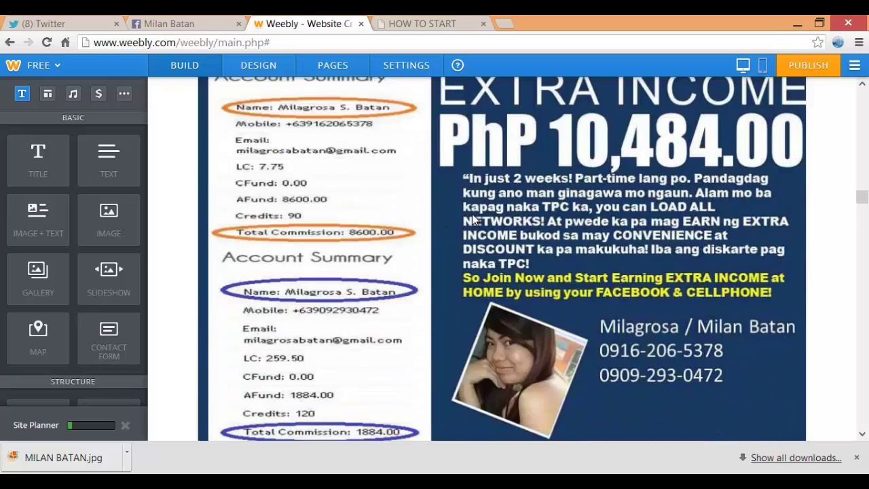
scroll(475, 219, "up", 3)
scroll(475, 219, "up", 1)
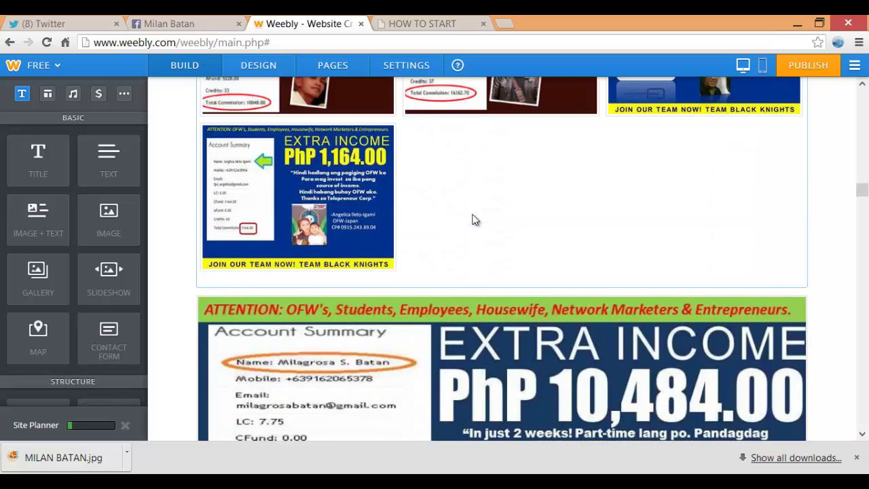
scroll(475, 219, "up", 2)
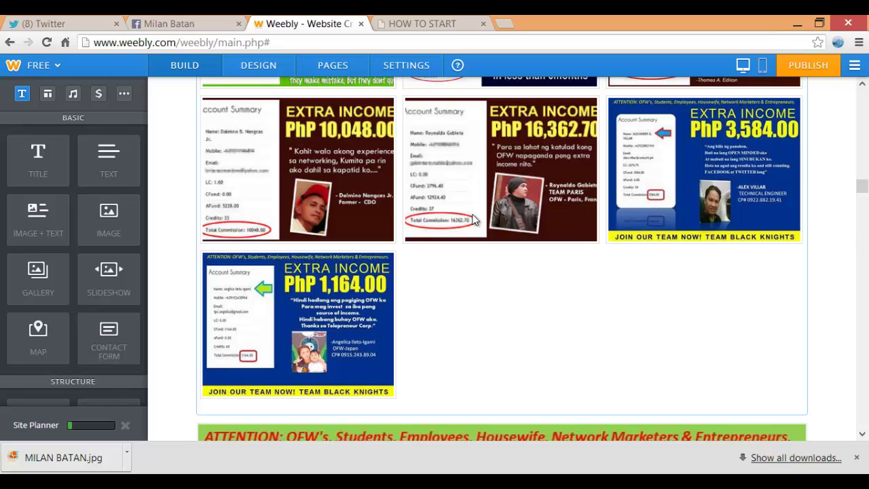
scroll(475, 219, "up", 5)
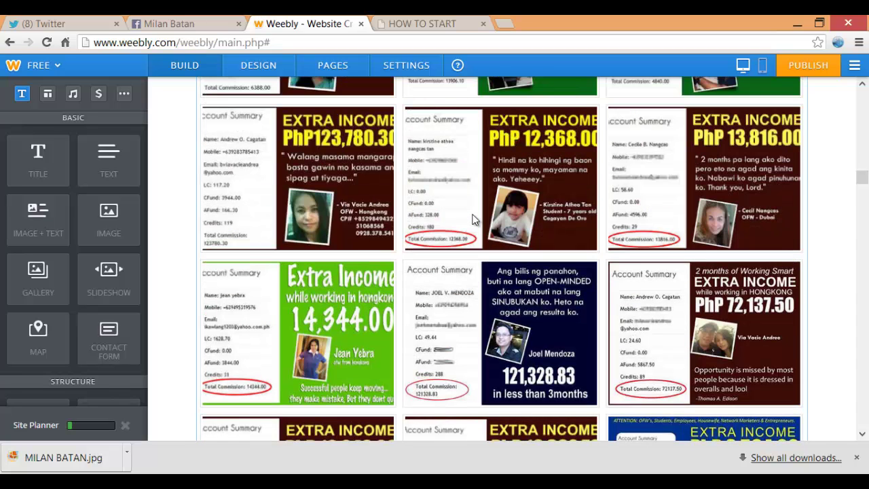
scroll(476, 219, "up", 3)
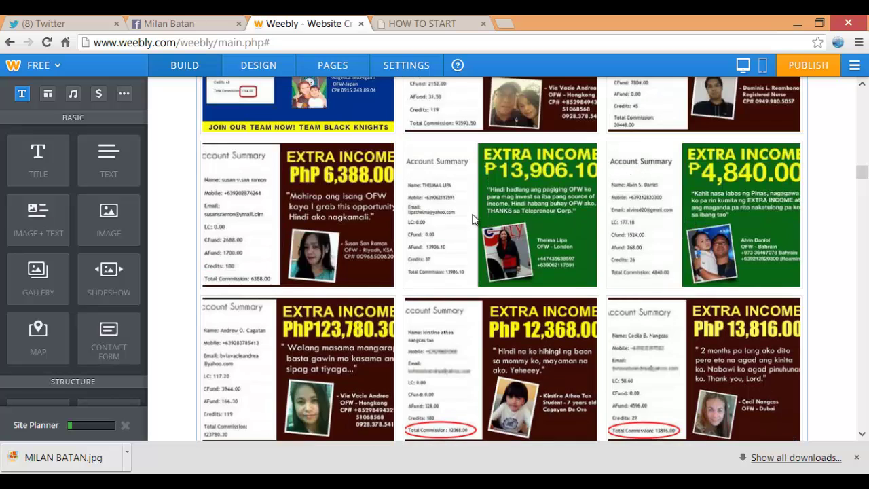
left_click(474, 219)
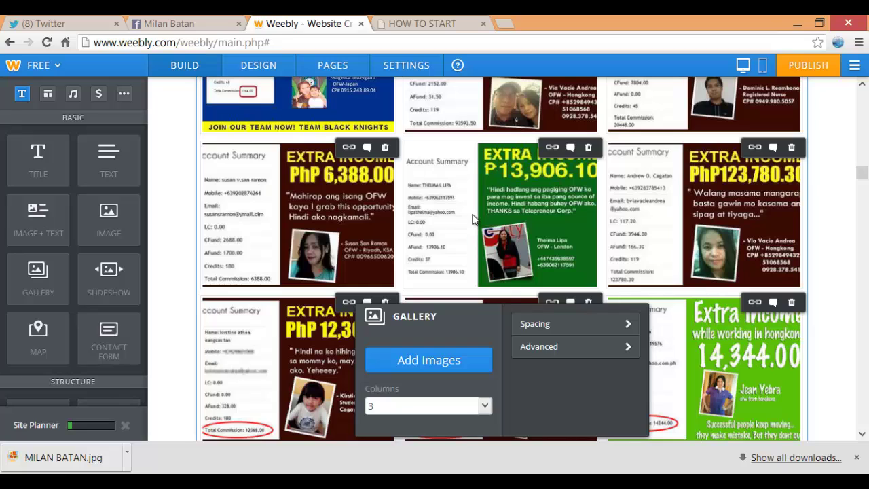
scroll(473, 219, "down", 9)
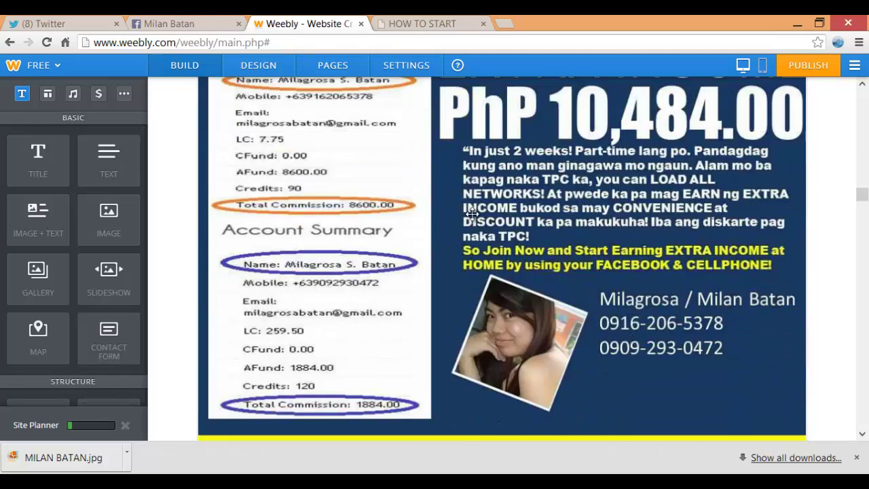
scroll(472, 213, "down", 15)
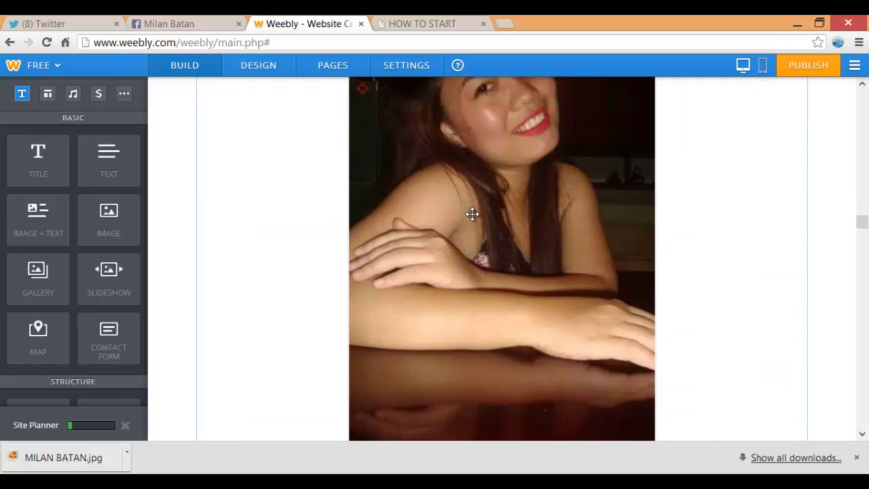
left_click(472, 214)
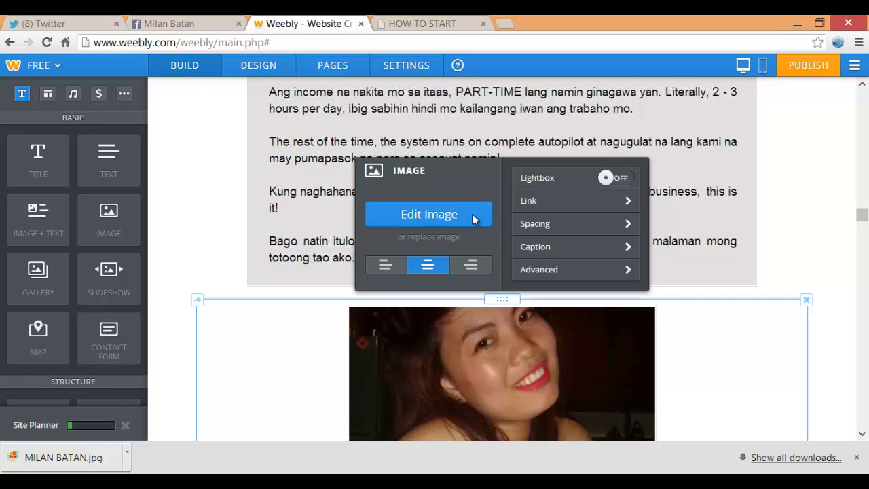
left_click(474, 217)
scroll(474, 217, "down", 10)
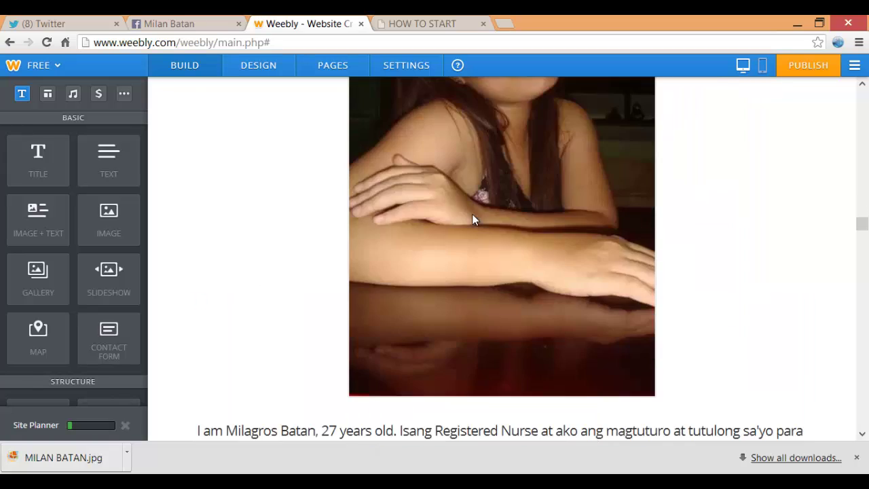
Select the introduction paragraph, centre-align it and make it bold
left_click(474, 216)
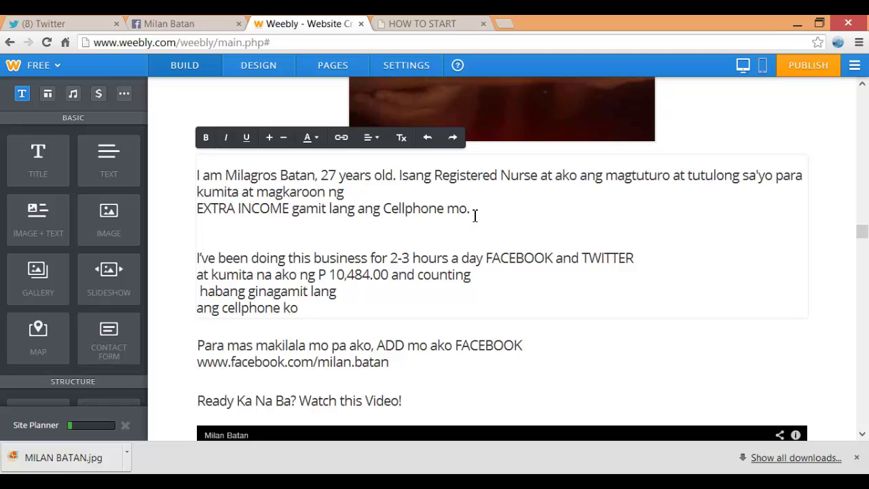
key("Up")
key("Up")
key("Up")
key("Up")
key("Up")
key("Up")
key("shift+Down")
key("shift+Down")
key("shift+Down")
key("shift+Down")
key("shift+Down")
key("shift+Down")
key("shift+Down")
key("shift+Down")
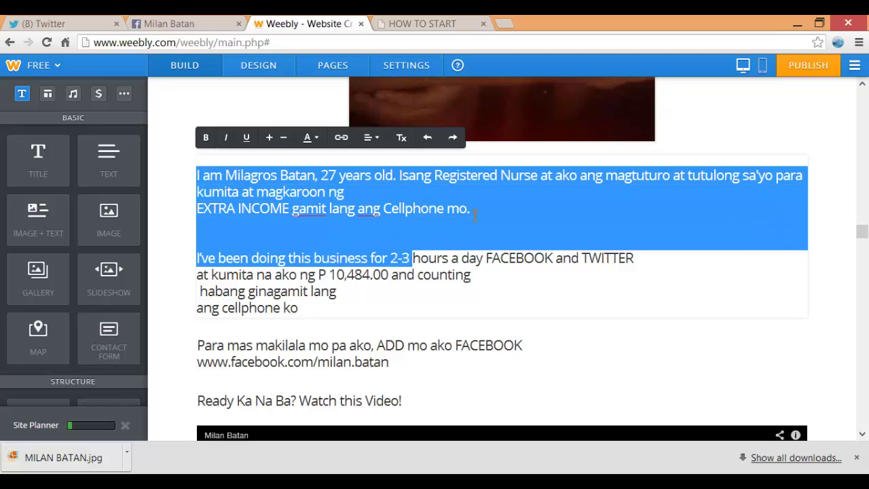
key("shift+Up")
key("shift+Up")
key("shift+Down")
key("shift+Down")
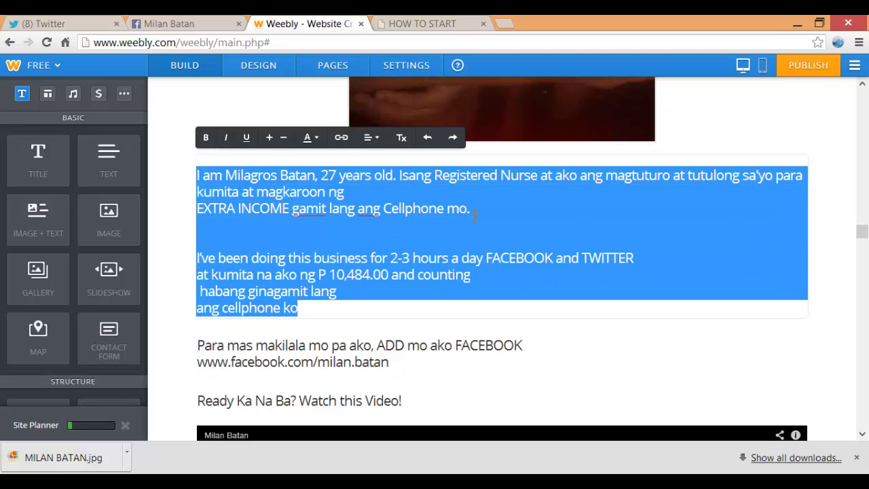
left_click(371, 138)
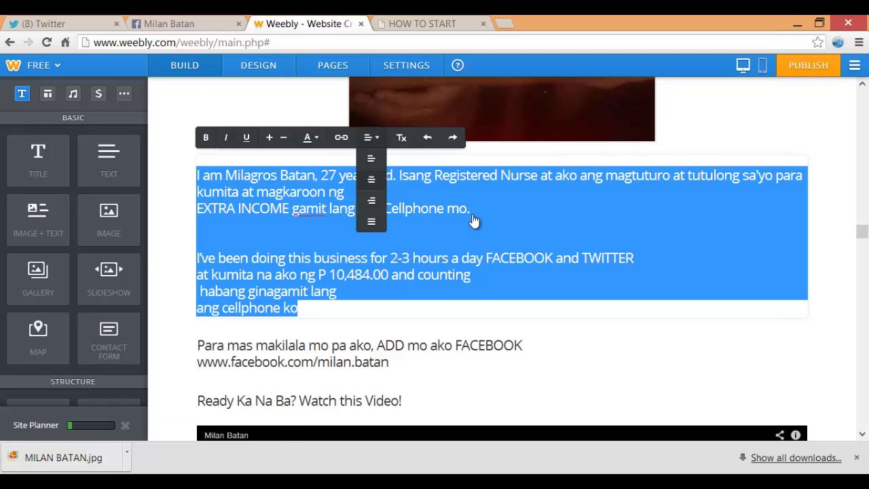
left_click(371, 179)
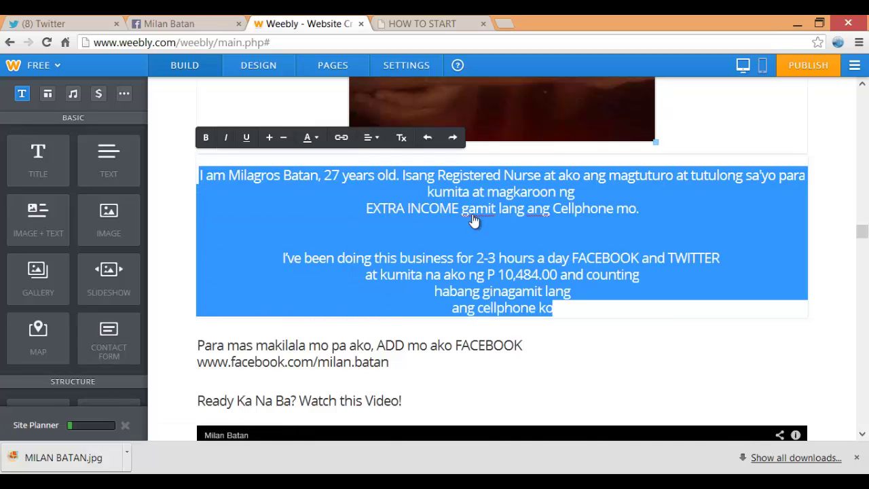
key("ctrl+b")
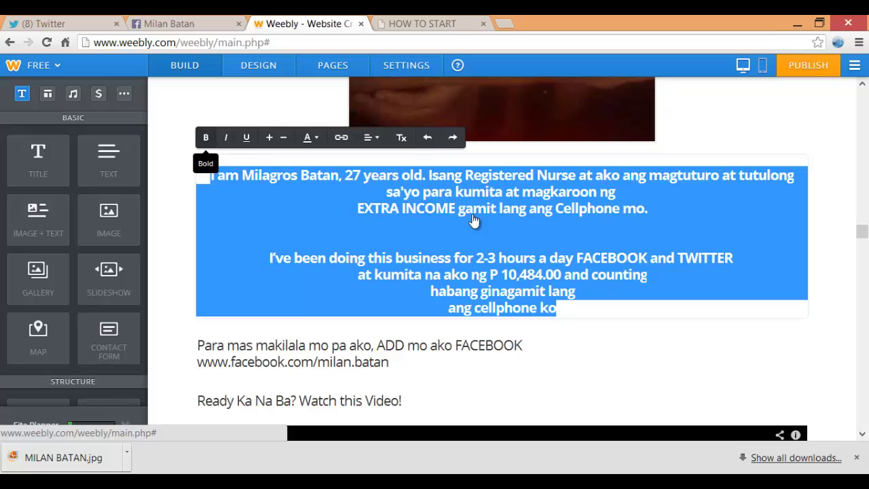
left_click(475, 217)
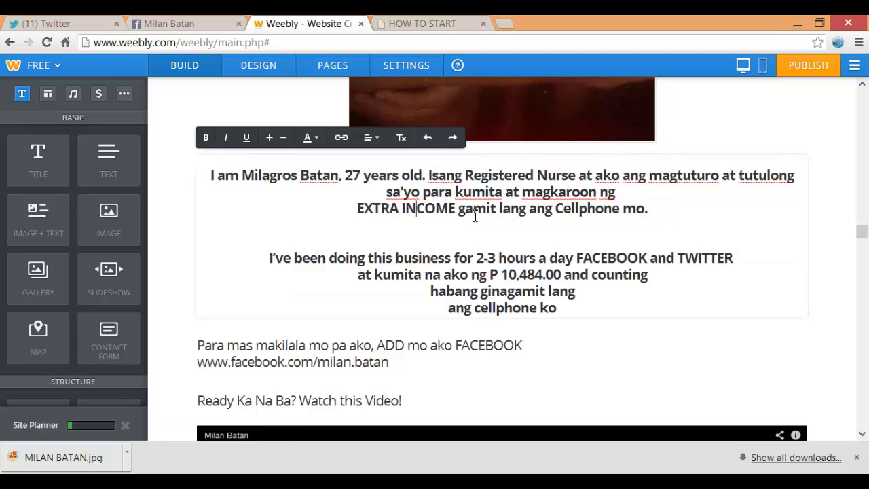
Select just the full name on the paragraph's first line
key("shift+Down")
key("shift+Down")
key("shift+Down")
key("shift+Down")
key("shift+Down")
key("shift+Down")
key("shift+Down")
key("shift+Down")
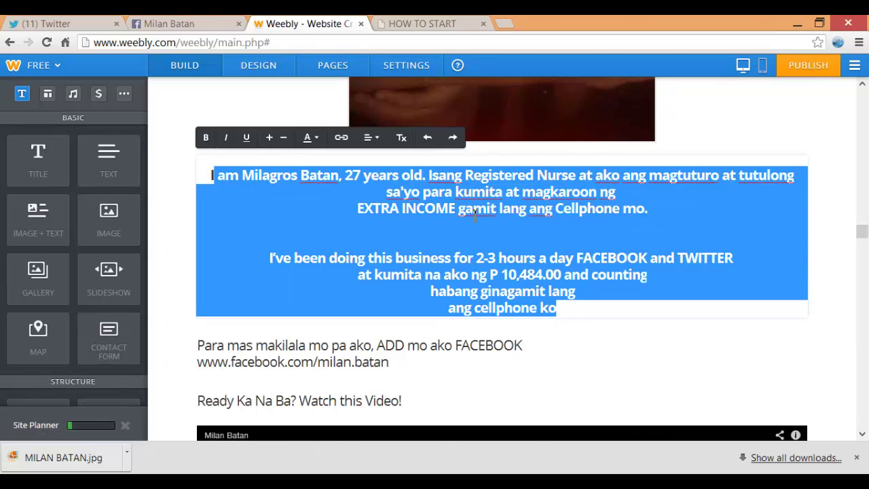
left_click(475, 215)
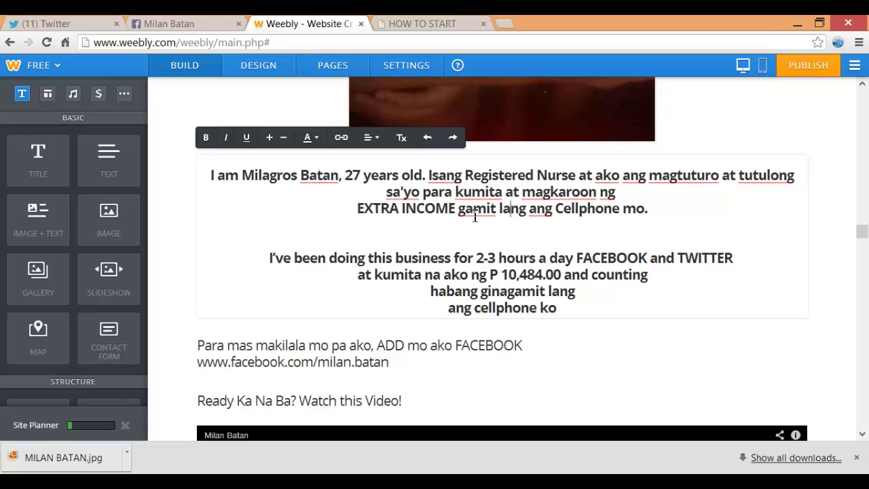
key("ctrl+Home")
key("ctrl+Right")
key("ctrl+Right")
key("shift+End")
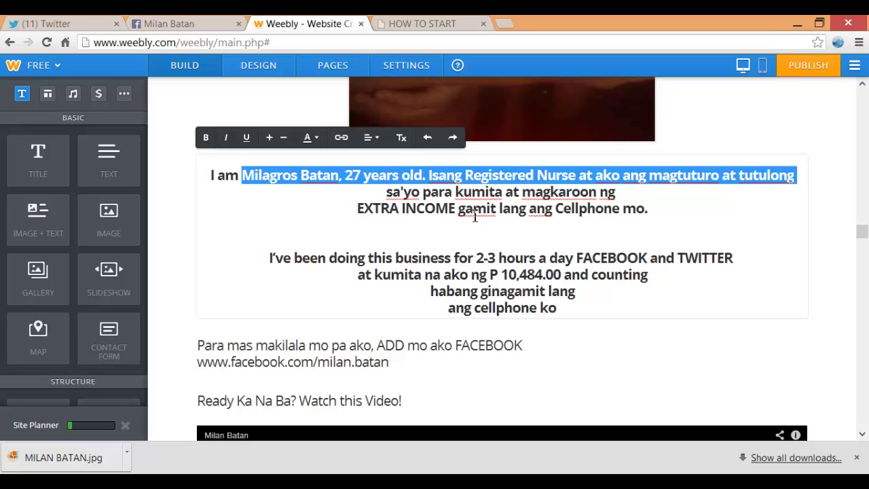
key("ctrl+shift+Left")
key("ctrl+shift+Left")
key("ctrl+shift+Left")
key("ctrl+shift+Left")
key("ctrl+shift+Left")
key("ctrl+shift+Left")
key("ctrl+shift+Left")
key("ctrl+shift+Left")
key("ctrl+shift+Left")
key("ctrl+shift+Left")
key("ctrl+shift+Left")
key("ctrl+shift+Left")
key("ctrl+shift+Left")
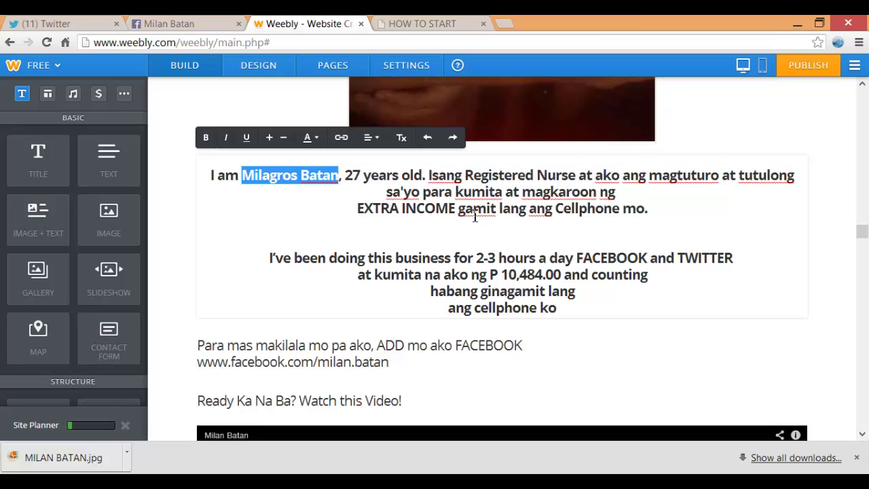
Colour the name blue and the words EXTRA INCOME and 2-3 hours red
left_click(312, 138)
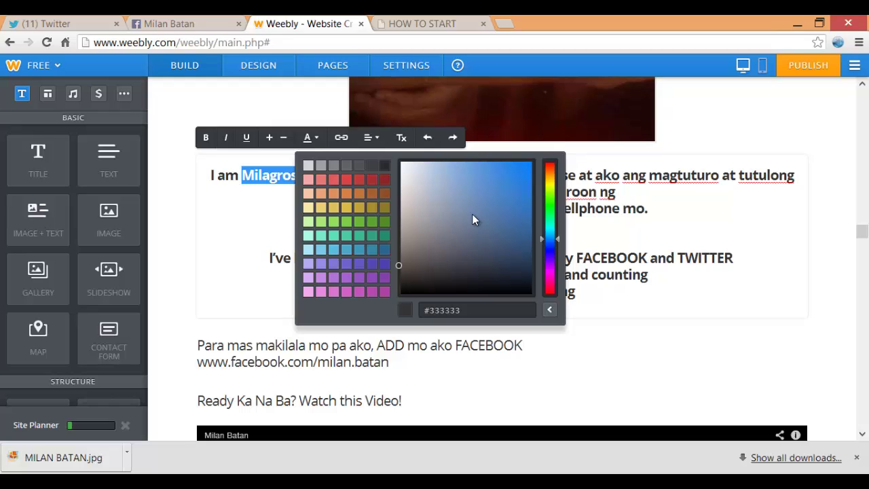
left_click(474, 219)
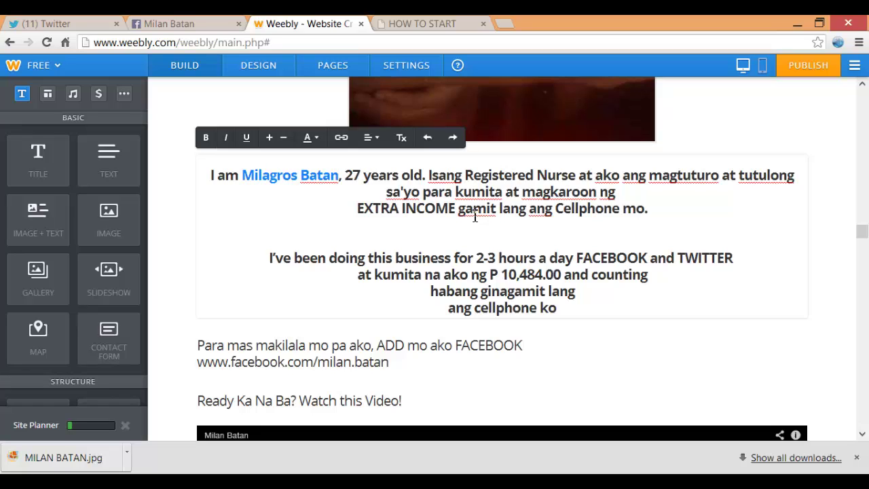
key("shift+Right")
key("shift+Right")
key("shift+Right")
key("shift+Right")
key("shift+Right")
key("shift+Right")
key("shift+Right")
key("shift+Right")
key("shift+Right")
key("shift+Right")
key("shift+Right")
key("shift+Right")
key("shift+End")
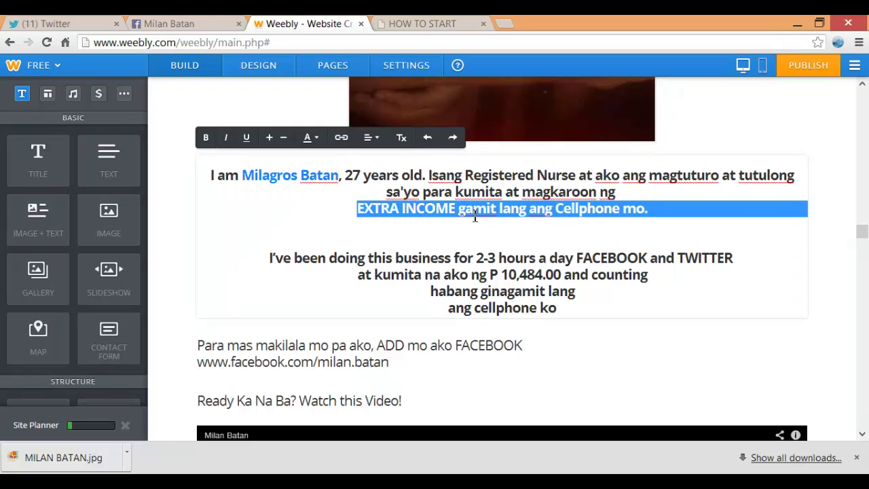
key("ctrl+shift+Left")
key("ctrl+shift+Left")
key("ctrl+shift+Left")
key("ctrl+shift+Left")
key("ctrl+shift+Left")
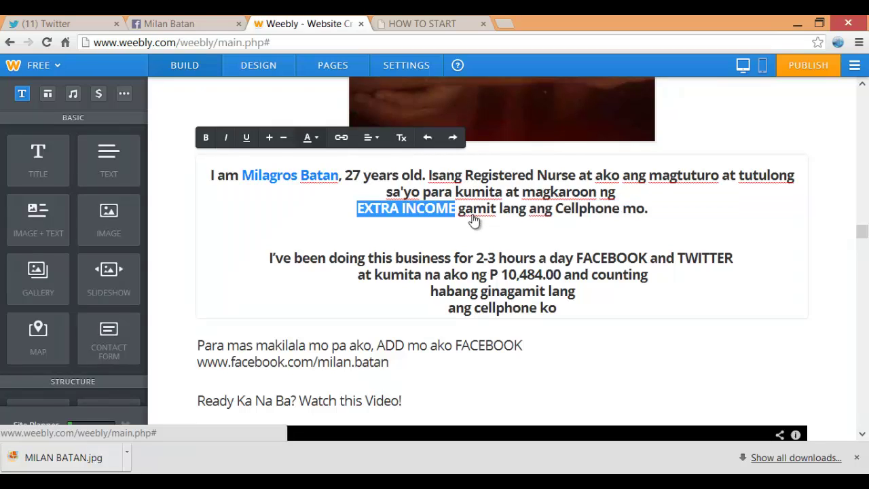
left_click(311, 137)
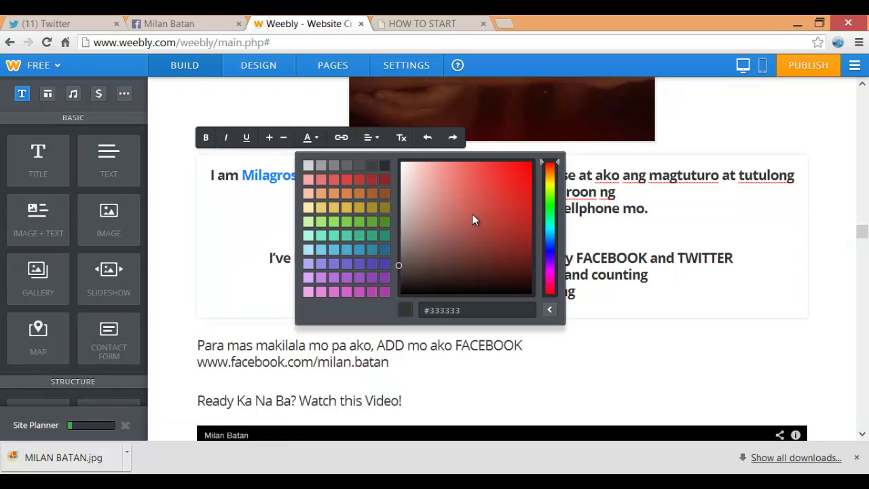
left_click(474, 220)
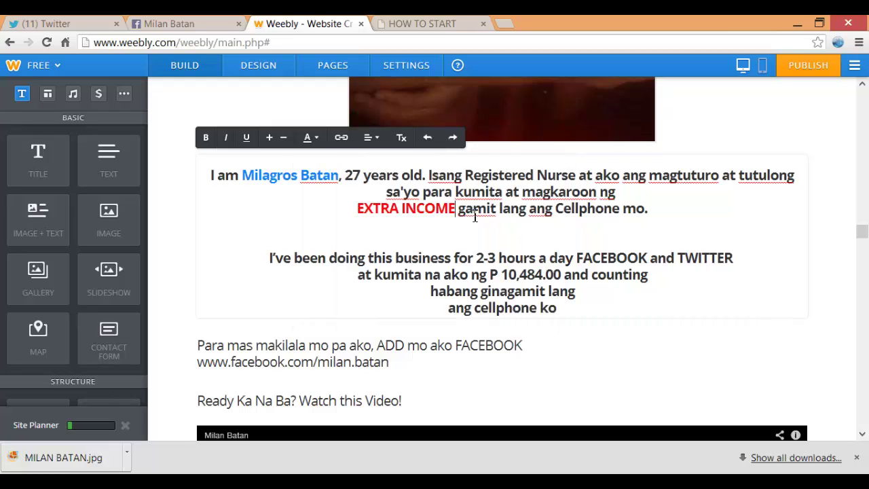
key("Down")
key("Down")
key("Down")
key("Down")
key("shift+Right")
key("shift+Right")
key("shift+Right")
key("shift+Right")
key("shift+Right")
key("shift+Right")
key("shift+Right")
key("shift+Right")
key("shift+Right")
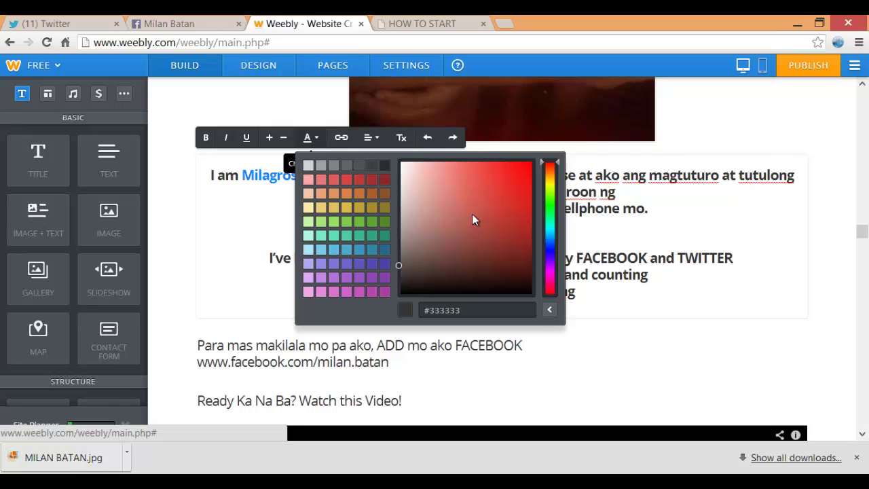
left_click(474, 220)
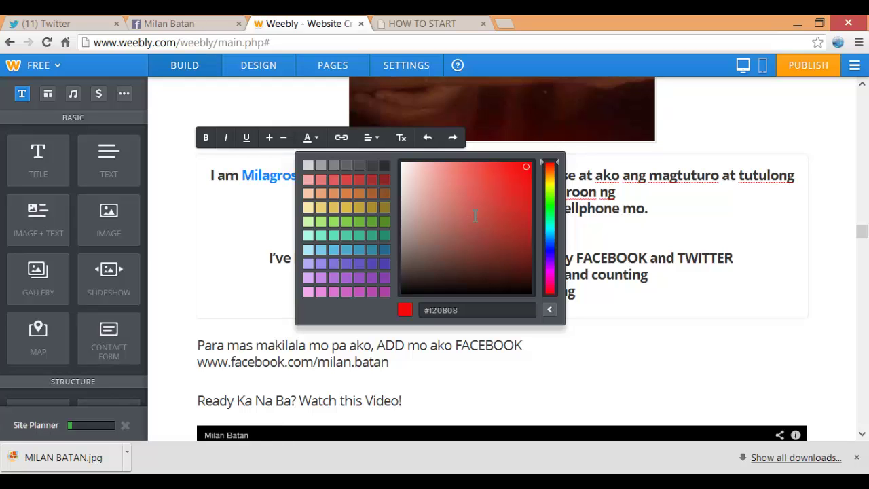
Colour the words FACEBOOK and TWITTER bright blue
key("Right")
key("Right")
key("Right")
key("Right")
key("Right")
key("Right")
key("Right")
key("shift+Right")
key("shift+Right")
key("shift+Right")
key("shift+Right")
key("shift+Right")
key("shift+Right")
key("shift+Right")
key("shift+Right")
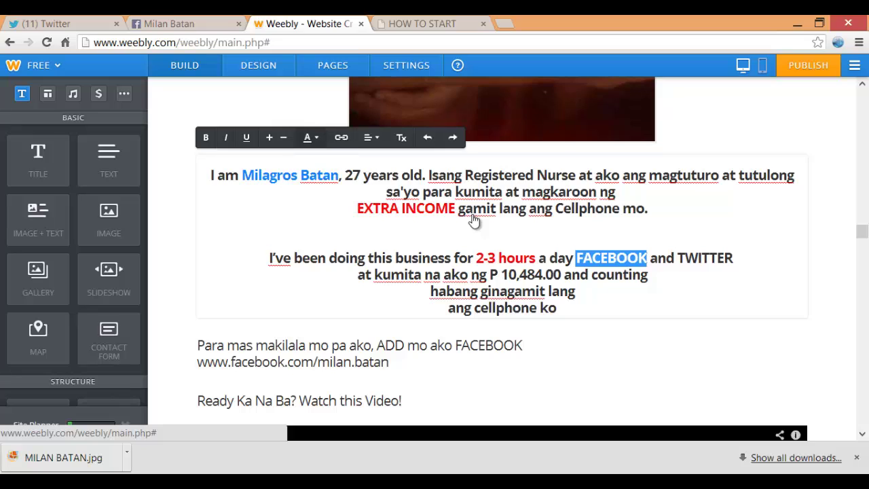
left_click(307, 137)
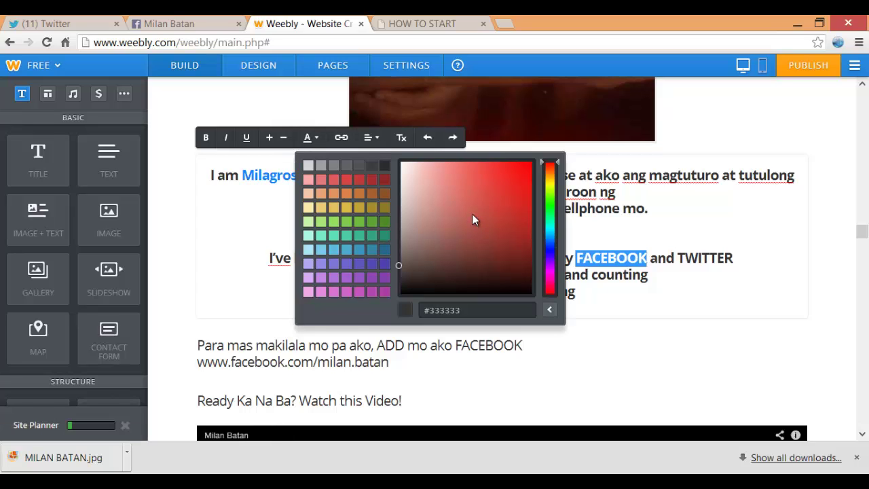
left_click(550, 239)
left_click(526, 162)
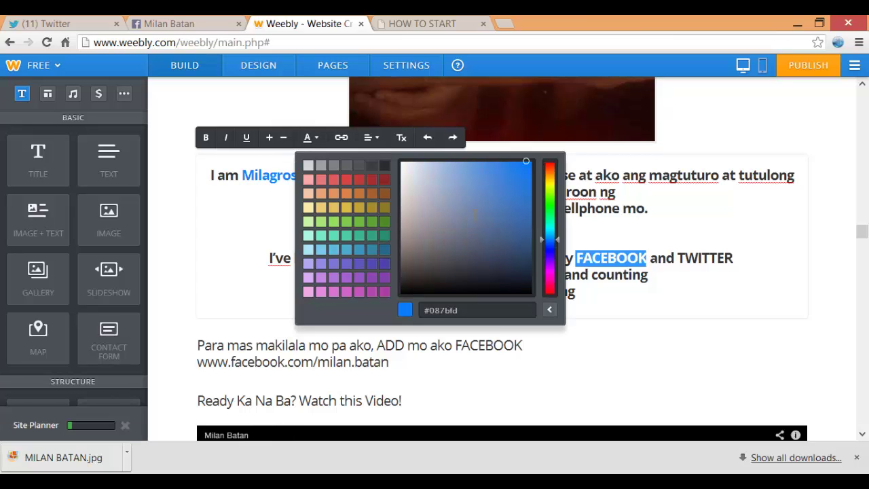
key("Escape")
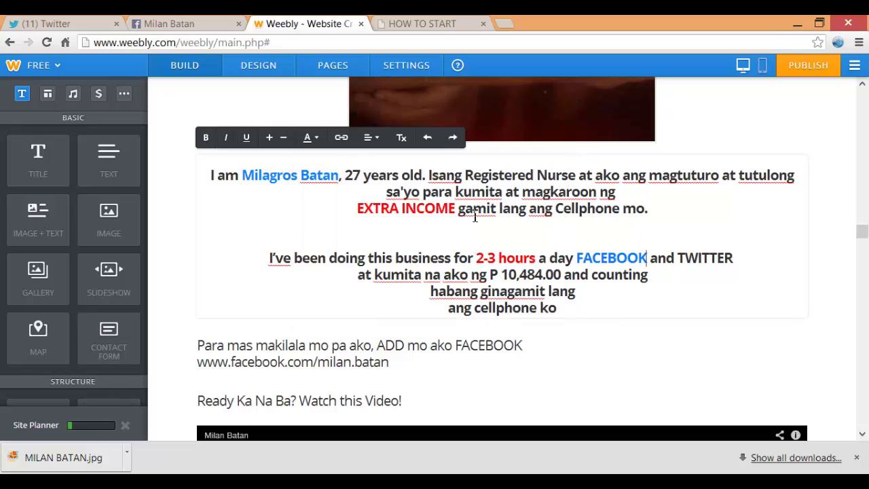
key("ctrl+Right")
key("ctrl+Right")
key("shift+Right")
key("shift+Right")
key("shift+Right")
key("shift+Right")
key("shift+Right")
key("shift+Right")
key("shift+Right")
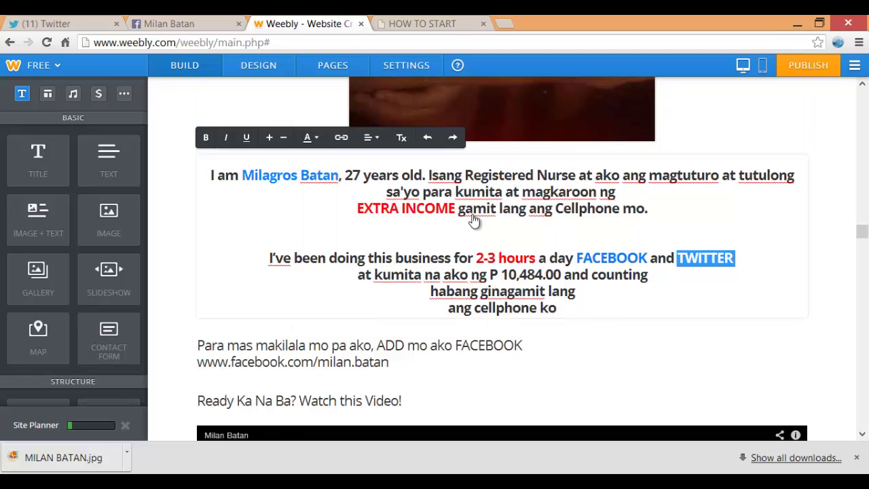
left_click(310, 138)
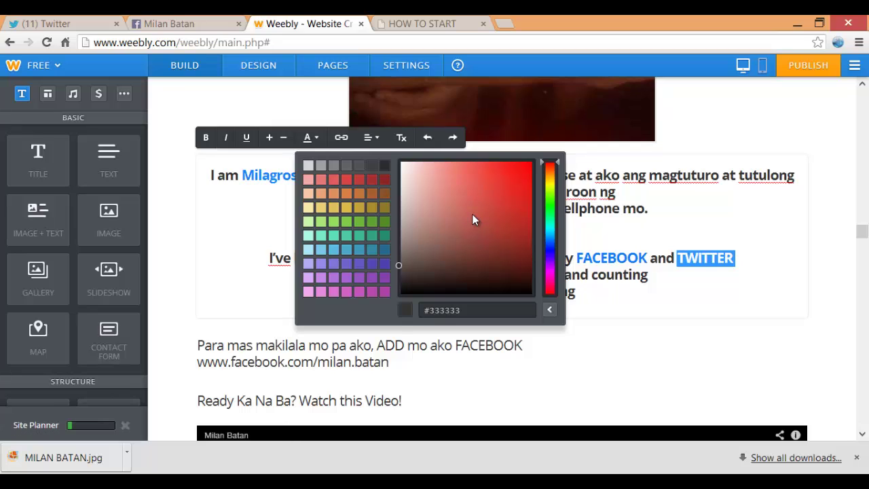
left_click(550, 247)
left_click(522, 163)
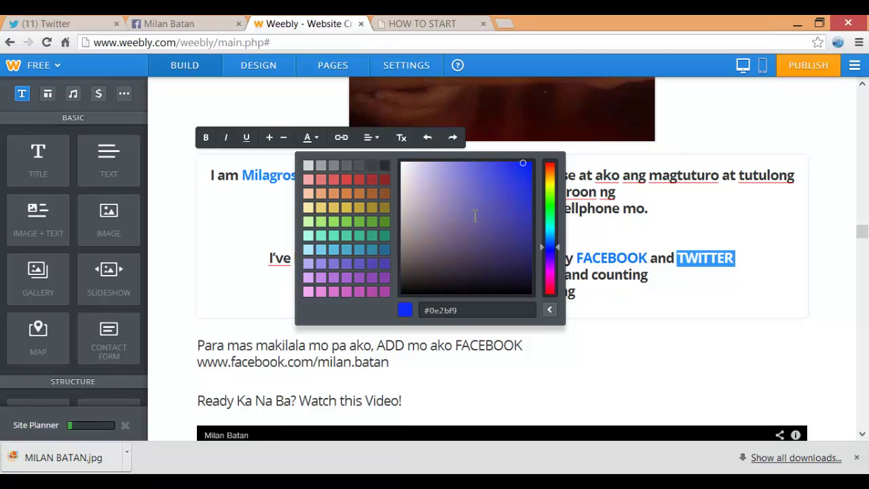
key("Right")
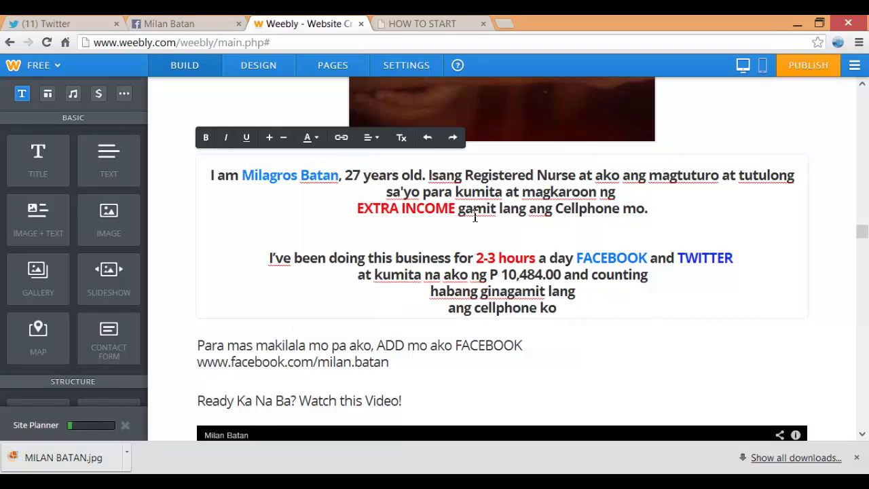
scroll(475, 216, "down", 1)
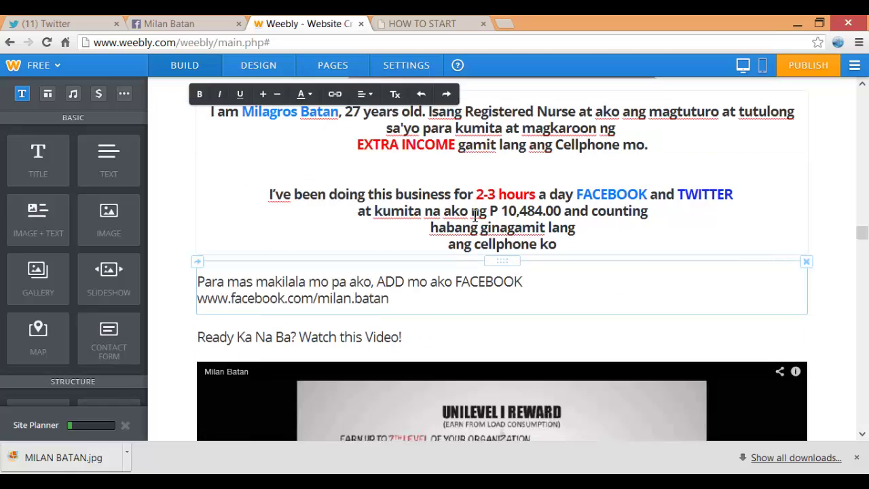
Select the whole Para mas makilala block, centre it and make it bold
left_click_drag(197, 281, 211, 283)
key("ctrl+a")
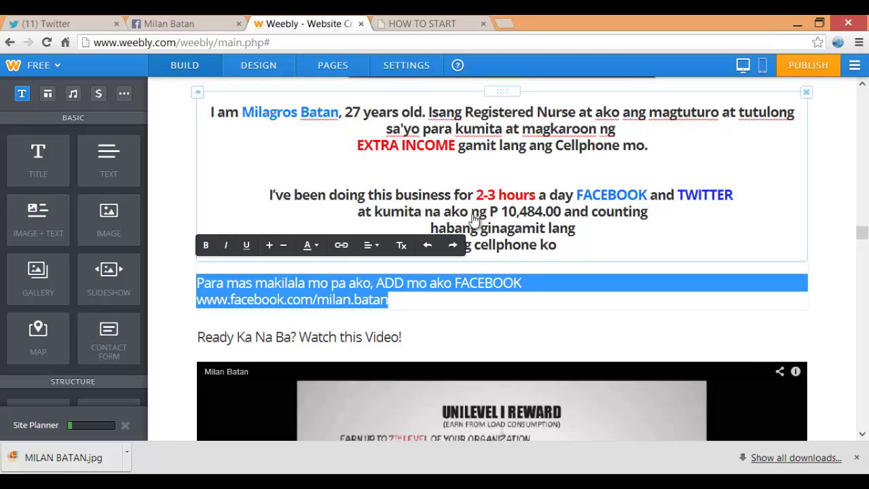
left_click(371, 245)
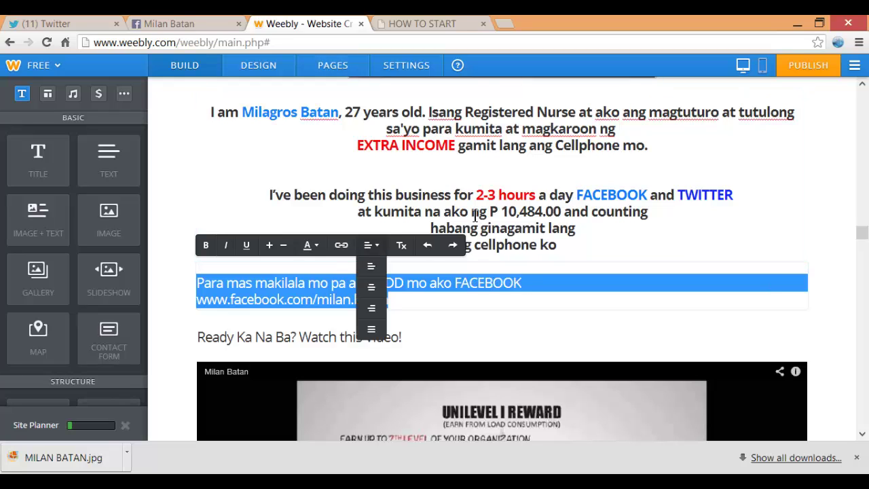
left_click(370, 287)
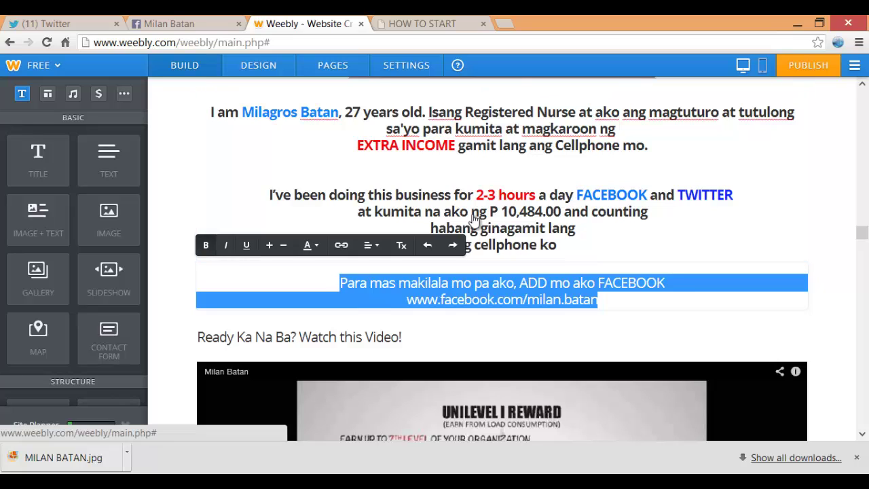
left_click(205, 245)
left_click(497, 299)
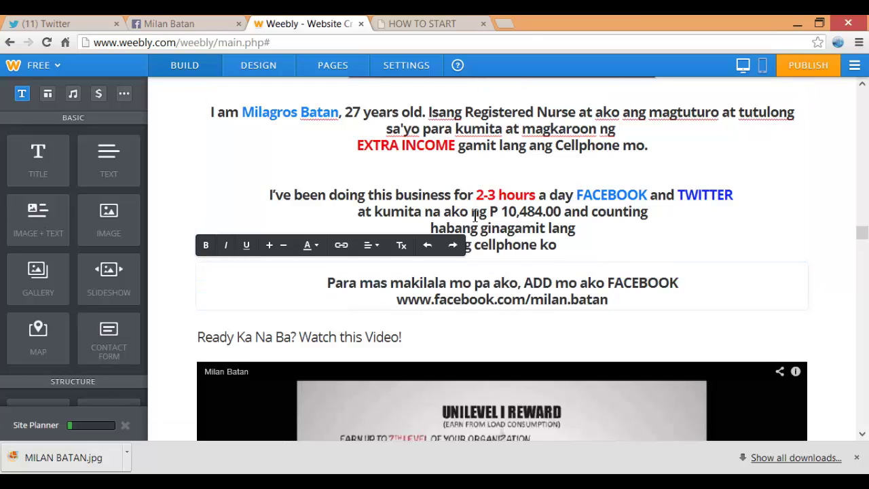
Colour FACEBOOK blue, then select the Facebook profile address line
key("End")
key("Up")
key("shift+End")
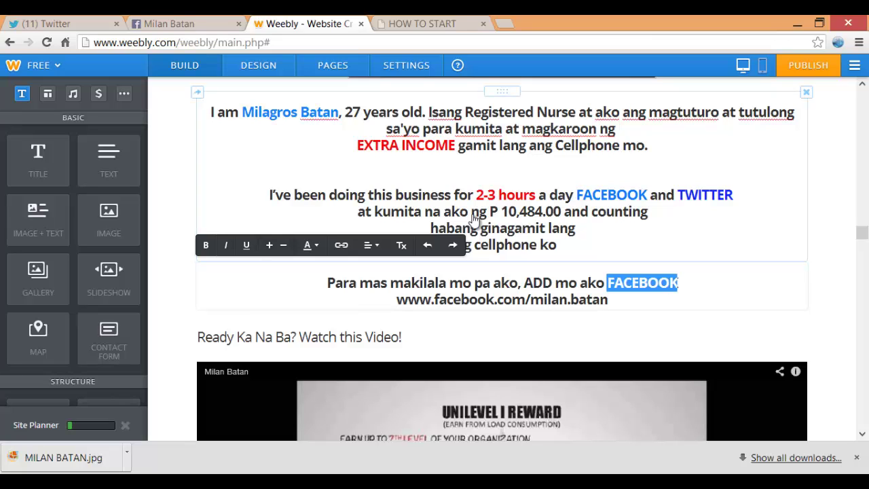
left_click(310, 245)
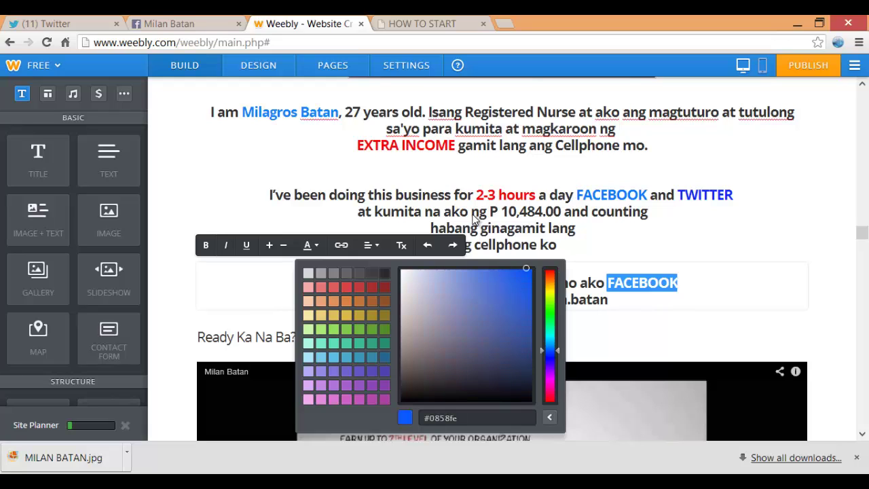
left_click_drag(526, 268, 525, 271)
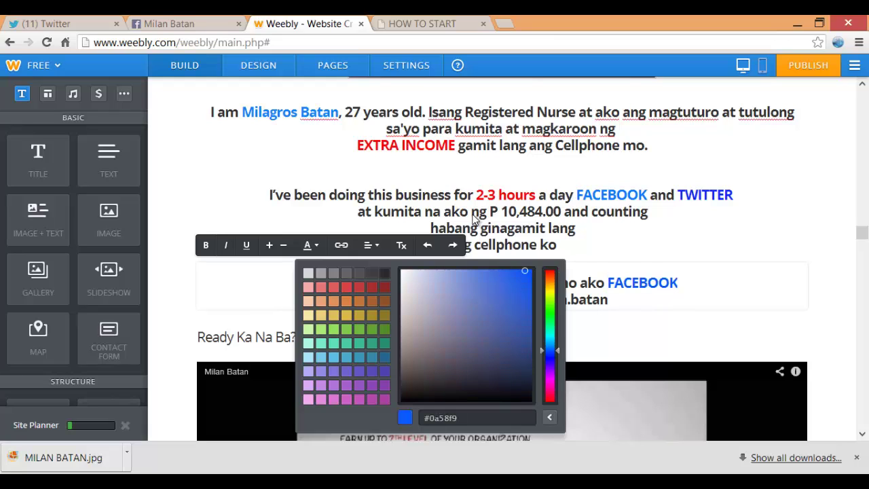
left_click(474, 217)
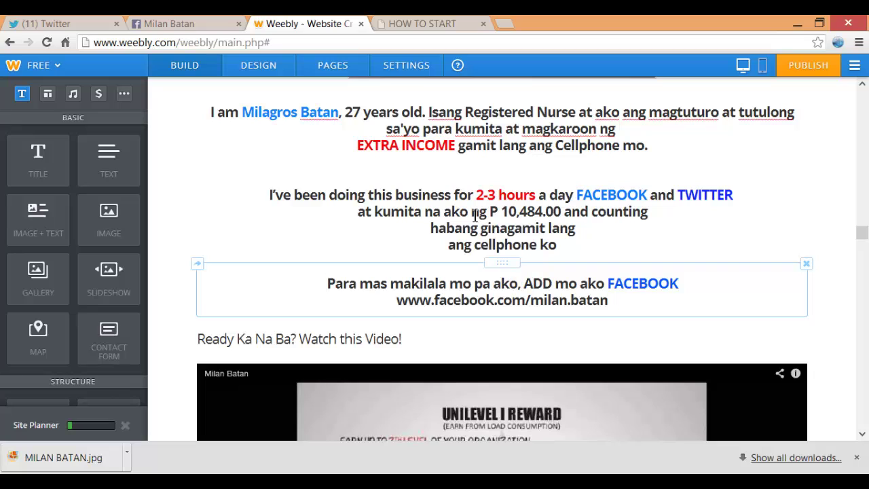
left_click_drag(396, 300, 609, 301)
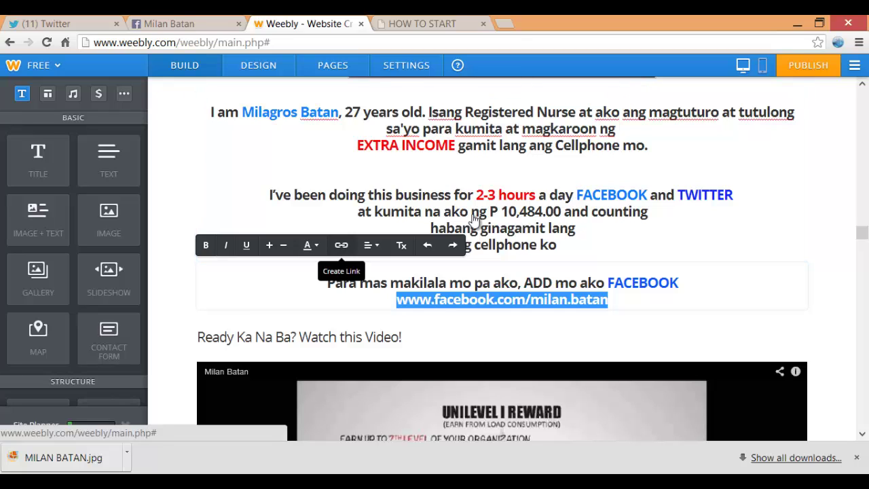
Turn the selected address into a Website URL link that opens in a new window
left_click(341, 245)
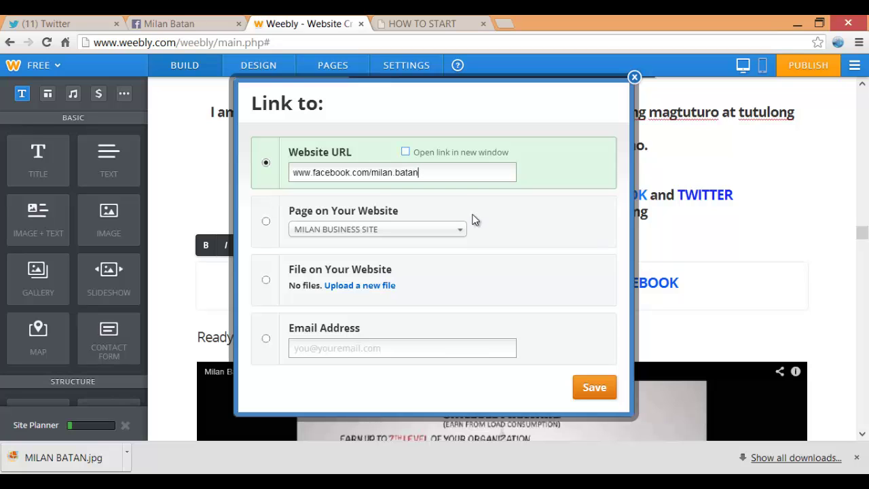
key("Tab")
key("space")
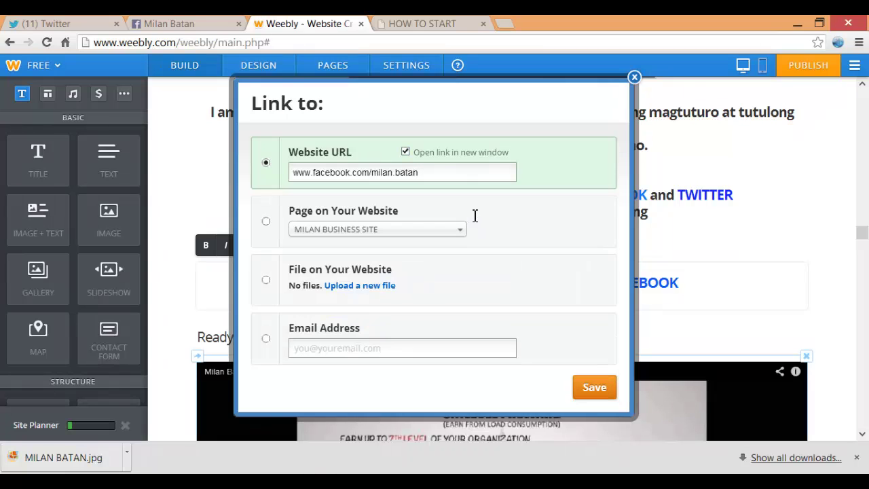
key("Return")
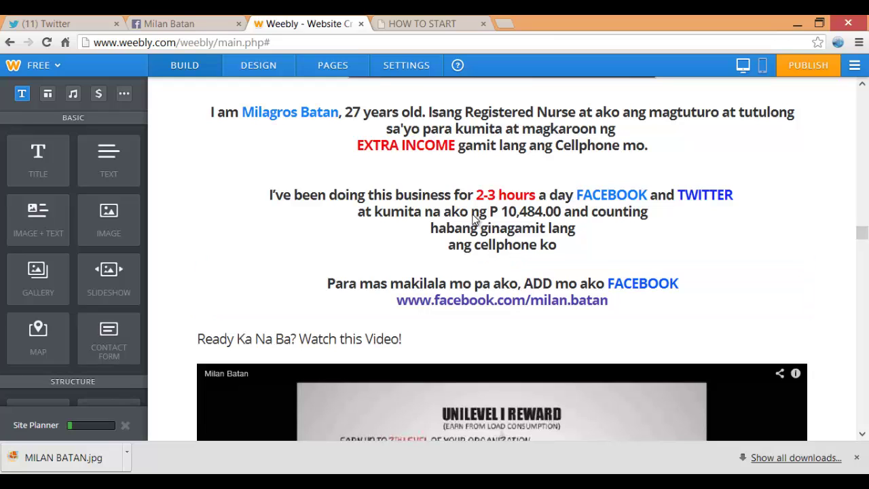
Make the 'Ready Ka Na Ba? Watch this Video!' line bold, centred and two sizes larger
scroll(473, 218, "down", 2)
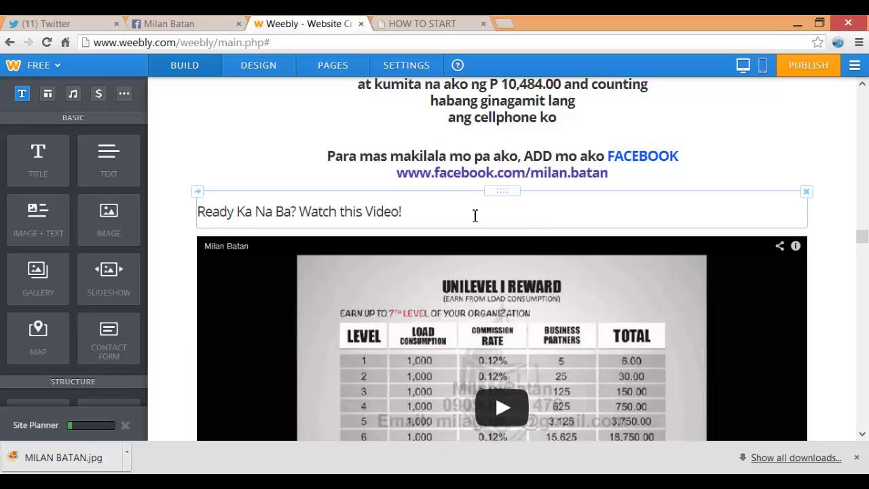
left_click(475, 216)
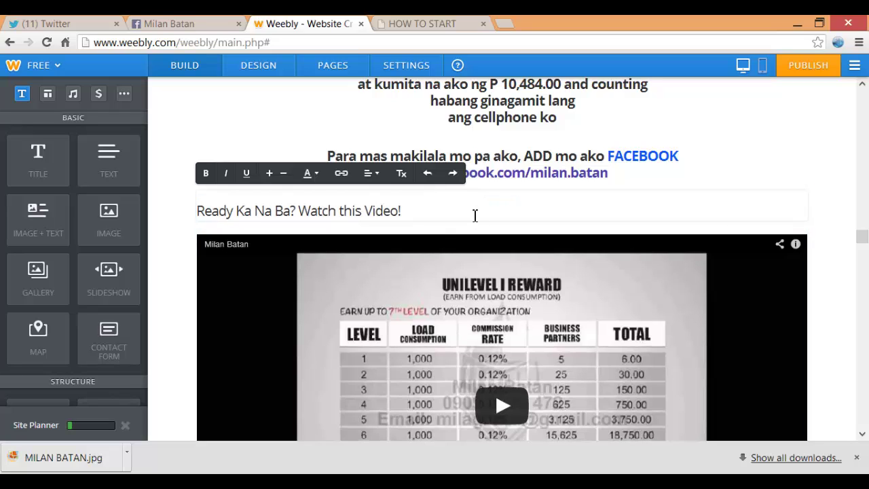
triple_click(475, 215)
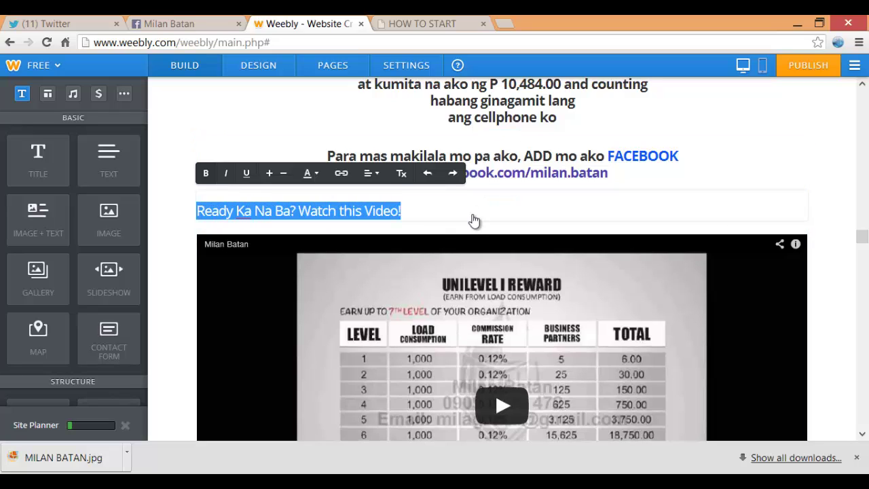
key("ctrl+b")
left_click(370, 173)
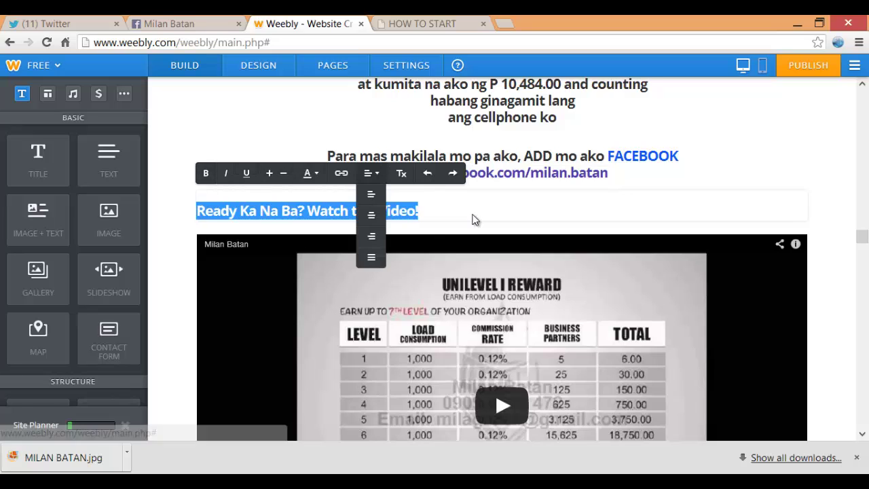
key("ctrl+e")
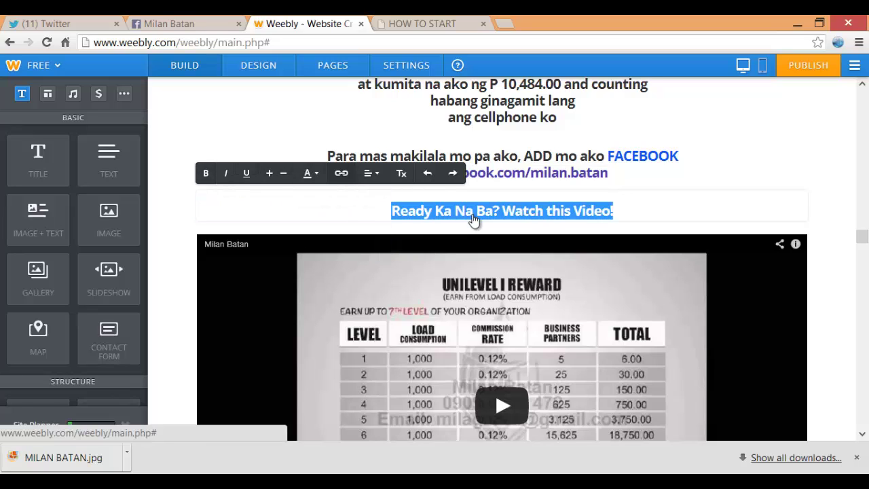
left_click(270, 174)
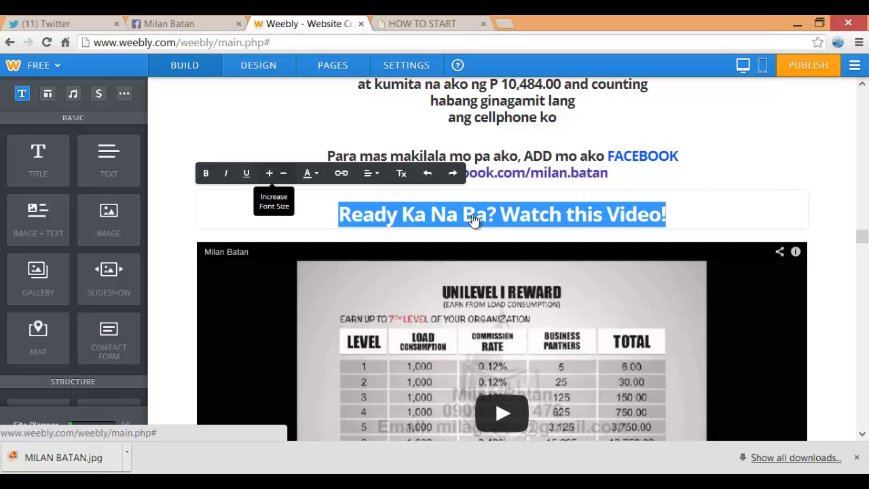
left_click(269, 173)
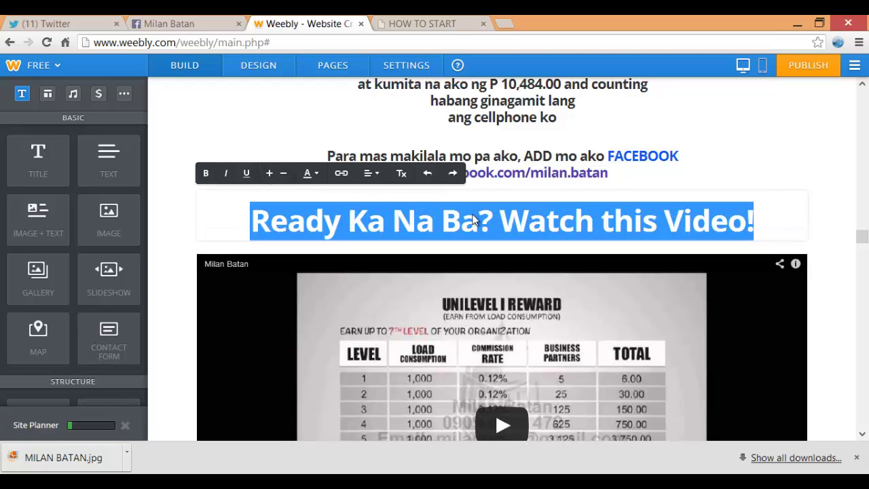
Colour 'Ready Ka Na Ba?' red, then select 'Watch this Video!' for its own colour
left_click(691, 221)
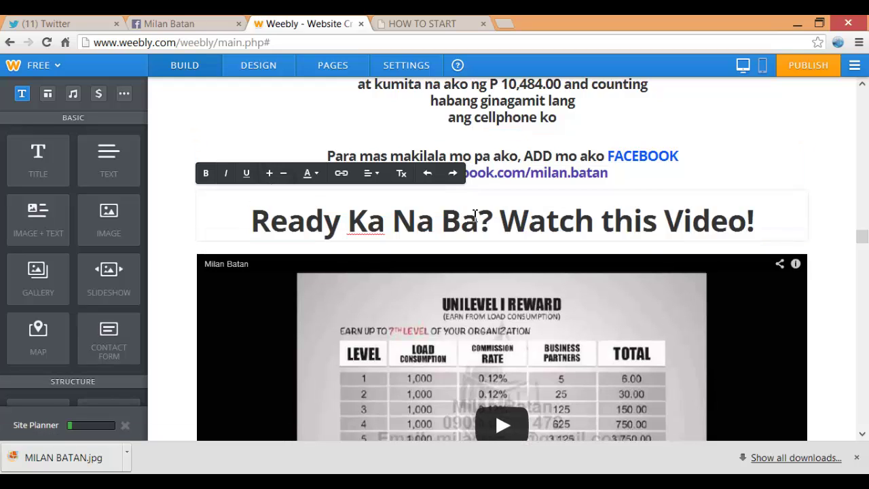
left_click_drag(251, 221, 492, 221)
left_click(309, 173)
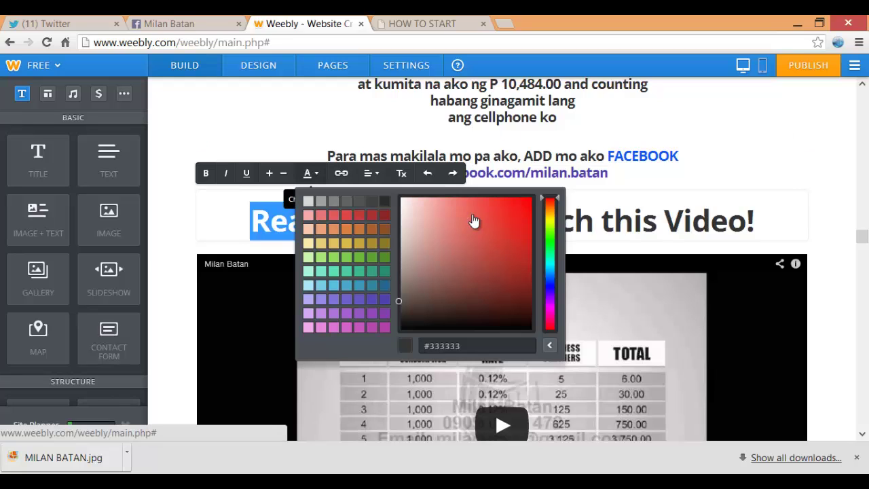
left_click(473, 220)
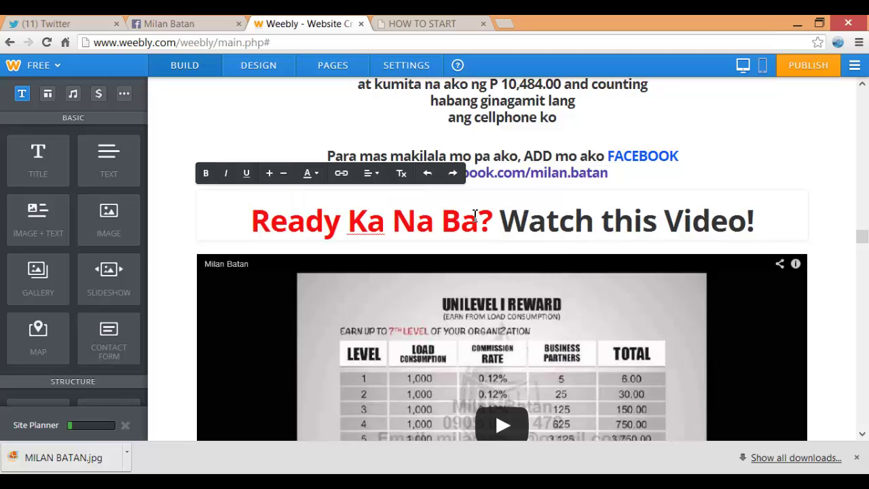
key("shift+End")
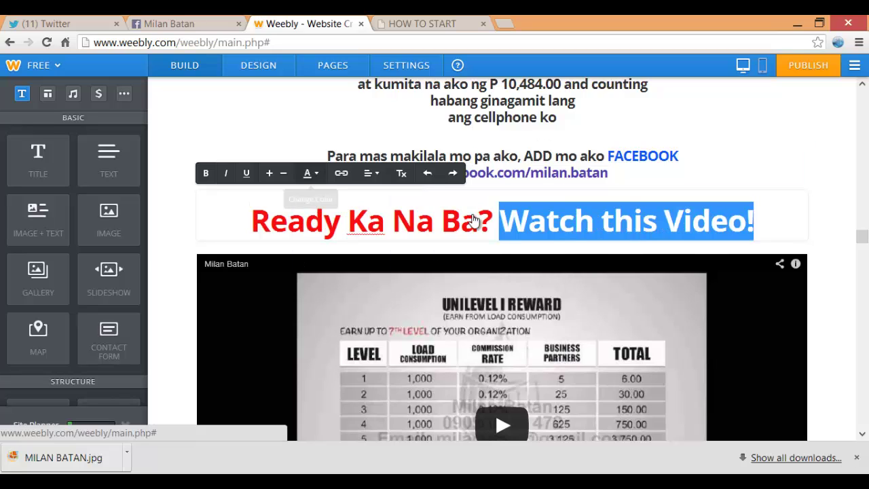
left_click(310, 173)
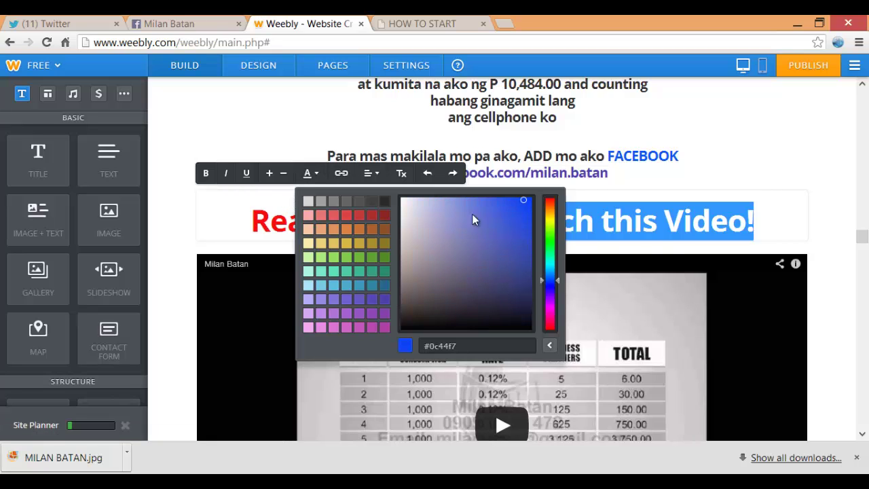
Centre the entire E-EMPLOYEE text block down to its final quote
scroll(473, 220, "down", 10)
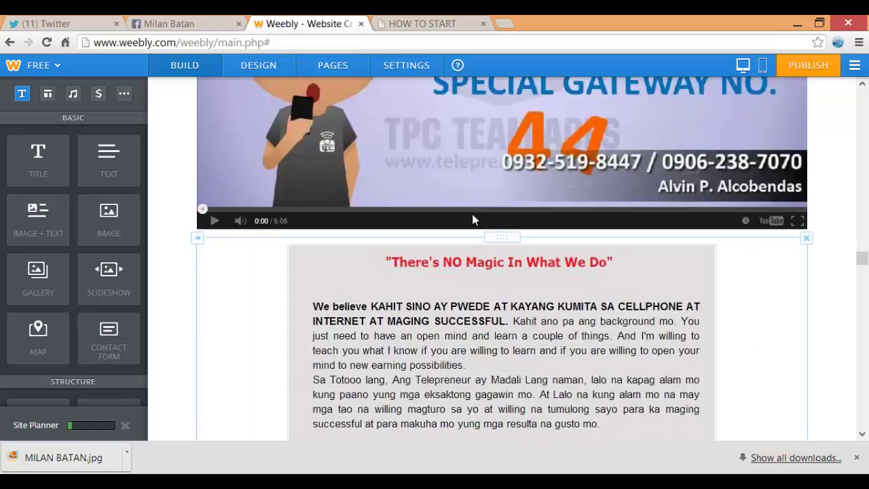
scroll(473, 219, "down", 15)
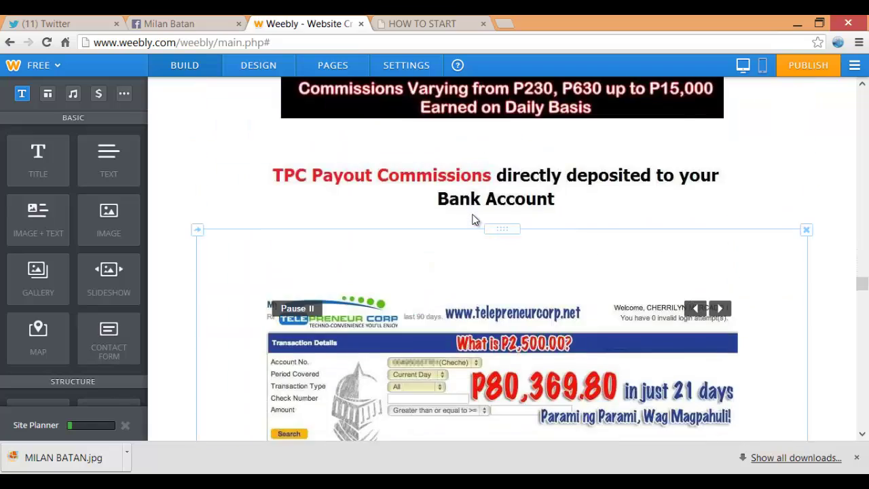
scroll(473, 219, "down", 15)
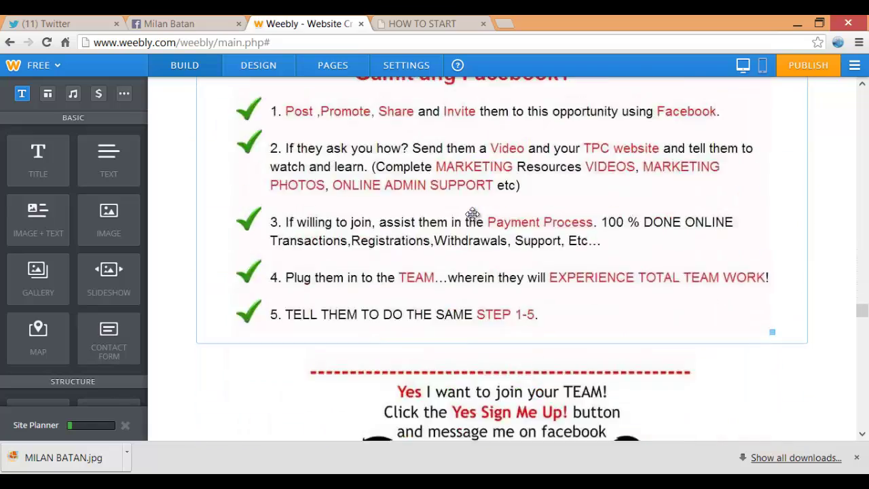
scroll(473, 219, "down", 8)
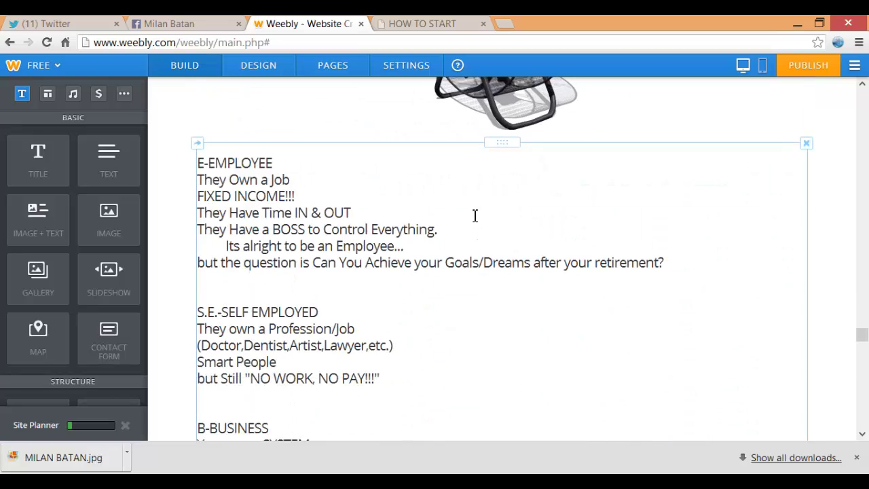
left_click(475, 215)
key("shift+Down")
key("shift+Down")
key("shift+Down")
key("shift+Down")
key("shift+Down")
key("shift+Down")
key("shift+Down")
key("shift+Down")
key("shift+Down")
key("shift+Down")
key("shift+Down")
key("shift+Down")
key("shift+Down")
key("shift+Down")
key("shift+Down")
key("shift+Down")
key("shift+Down")
key("shift+Down")
key("shift+Down")
key("shift+Down")
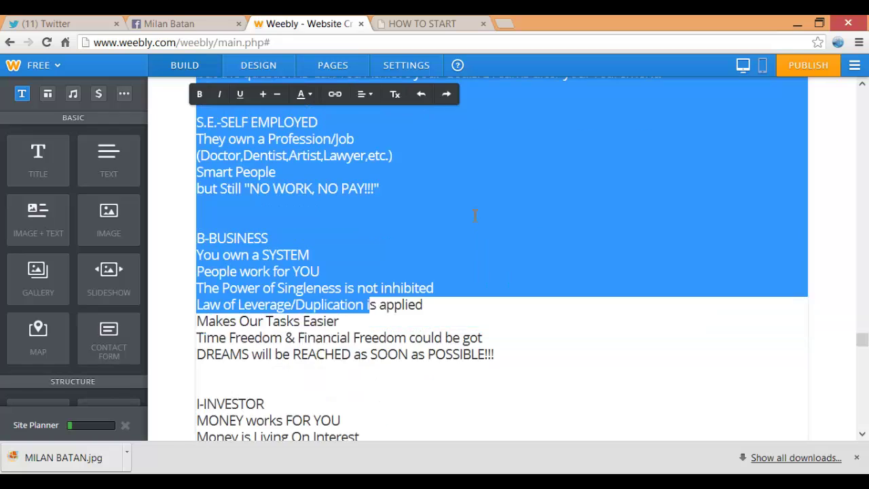
key("shift+Down")
key("shift+Up")
key("shift+Up")
key("shift+Up")
key("shift+Down")
key("shift+Down")
key("shift+Down")
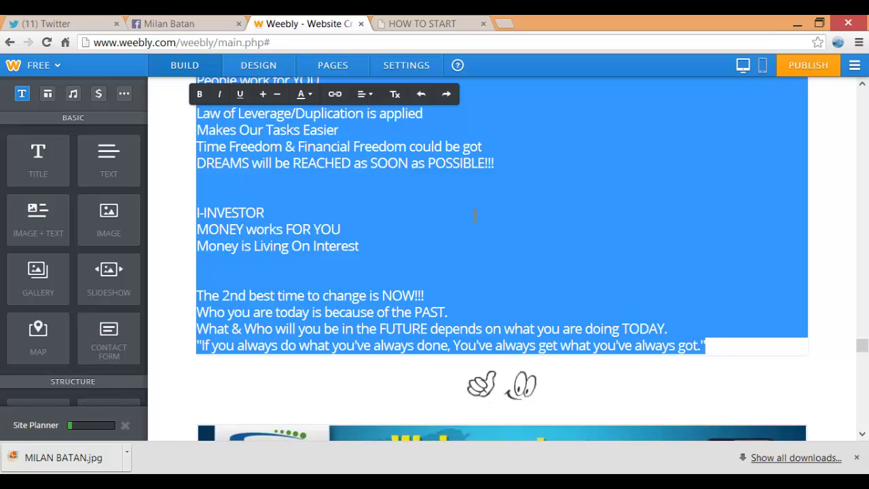
left_click(365, 95)
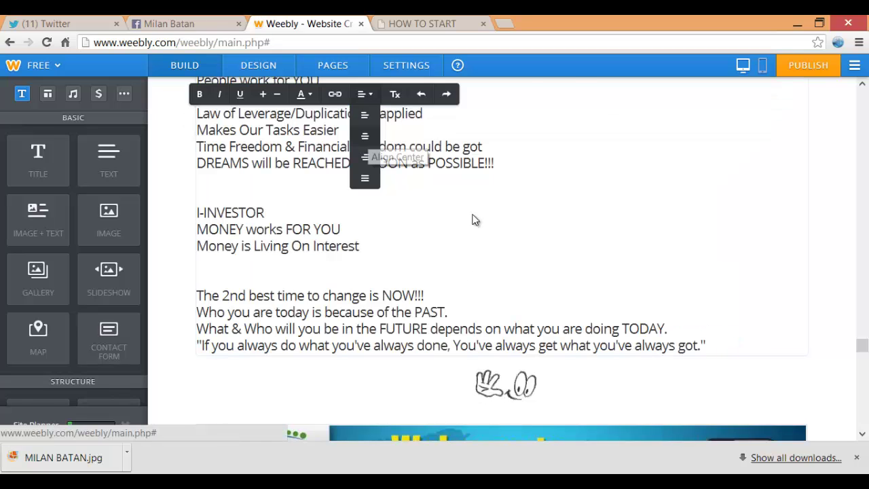
left_click(365, 136)
Make the E-EMPLOYEE heading bold and bright blue
key("Right")
key("Right")
key("Right")
key("Right")
key("Right")
key("Right")
key("Right")
key("Right")
key("Right")
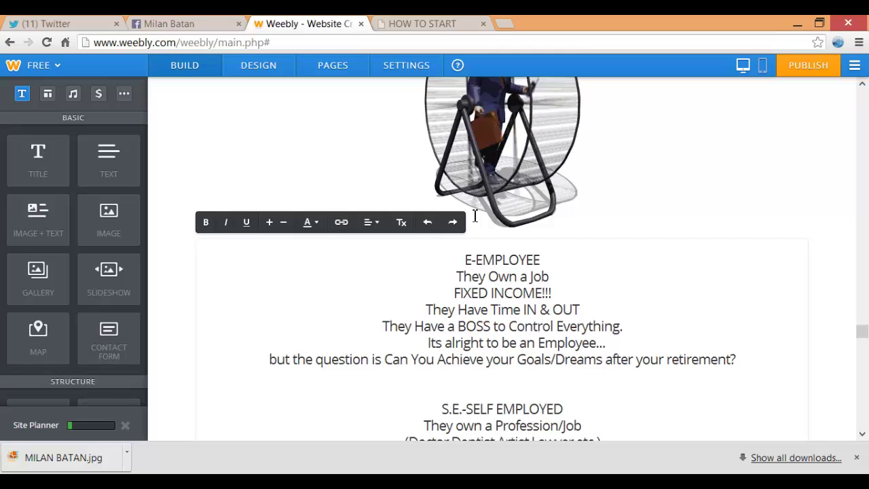
left_click_drag(465, 260, 541, 260)
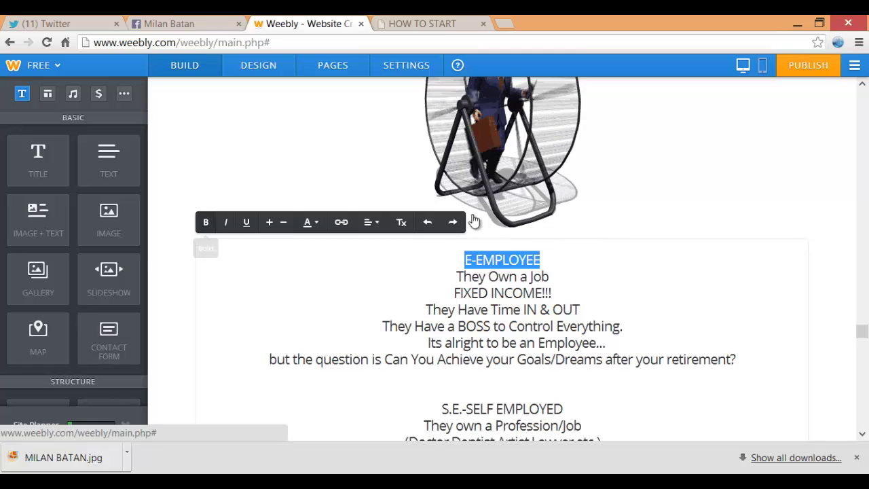
left_click(206, 222)
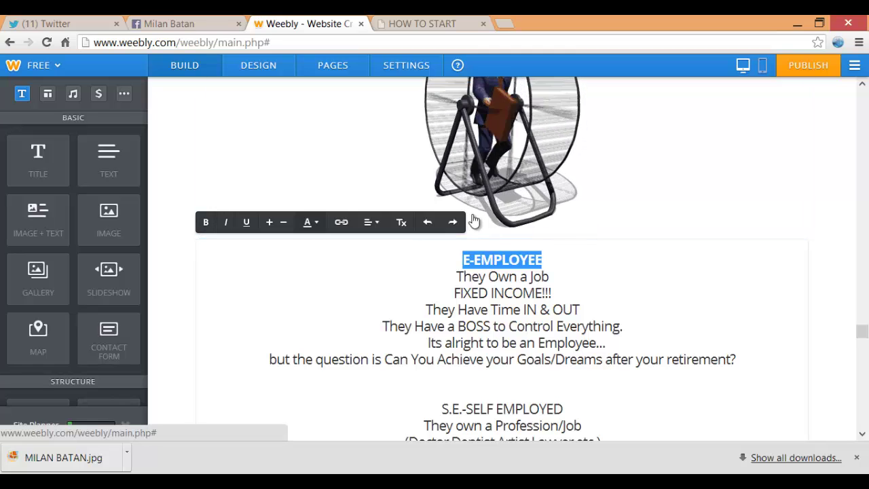
left_click(310, 222)
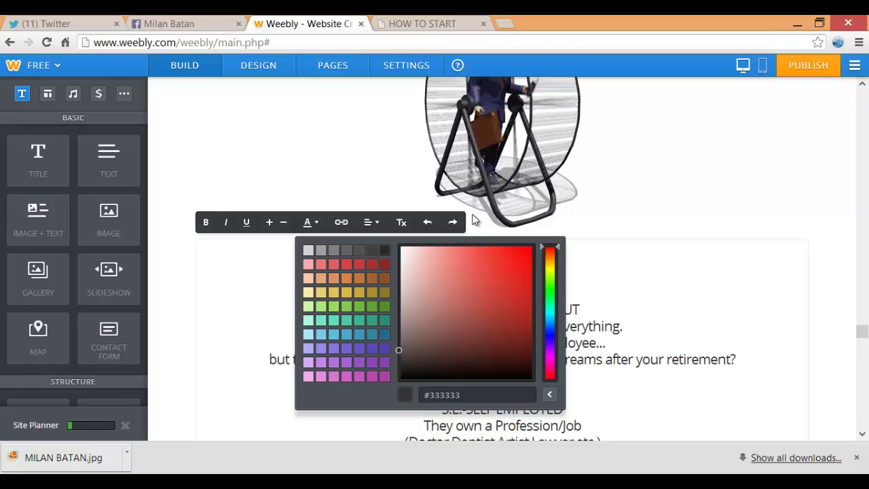
left_click(550, 332)
left_click(520, 249)
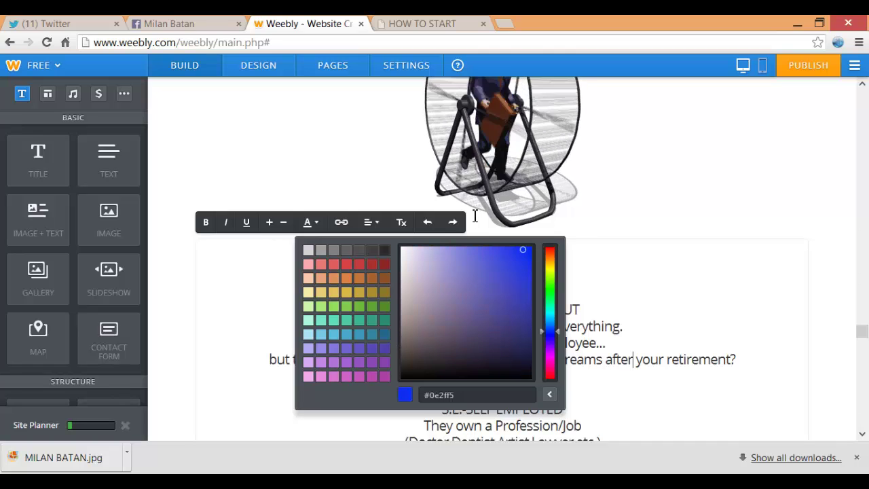
left_click(475, 219)
Make the S.E.-SELF EMPLOYED heading bold and bright blue
scroll(476, 217, "down", 2)
left_click_drag(442, 281, 563, 281)
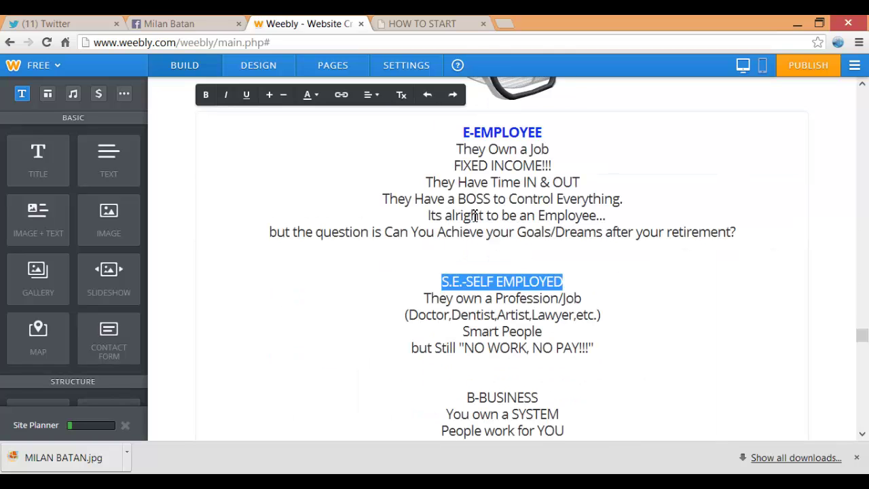
key("ctrl+b")
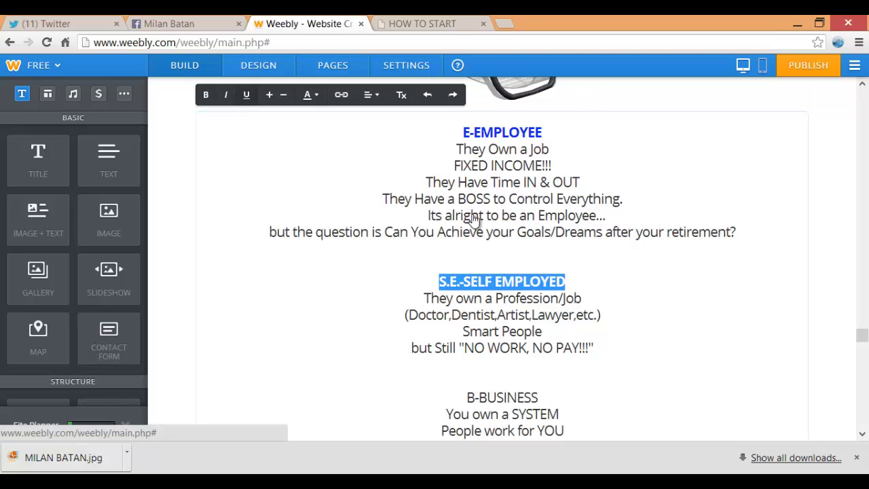
left_click(307, 94)
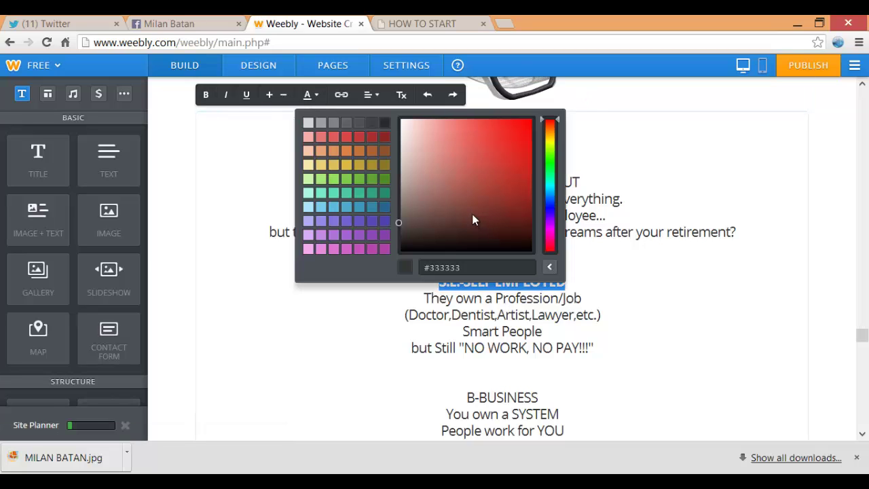
left_click(550, 203)
left_click(524, 123)
left_click(597, 283)
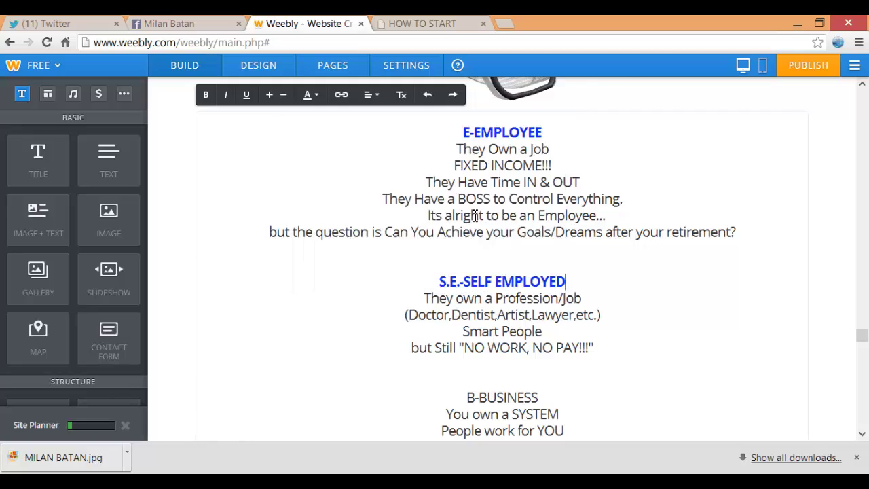
Make the B-BUSINESS heading bold blue and colour the I-INVESTOR heading bright blue
scroll(475, 216, "down", 2)
left_click_drag(466, 270, 538, 270)
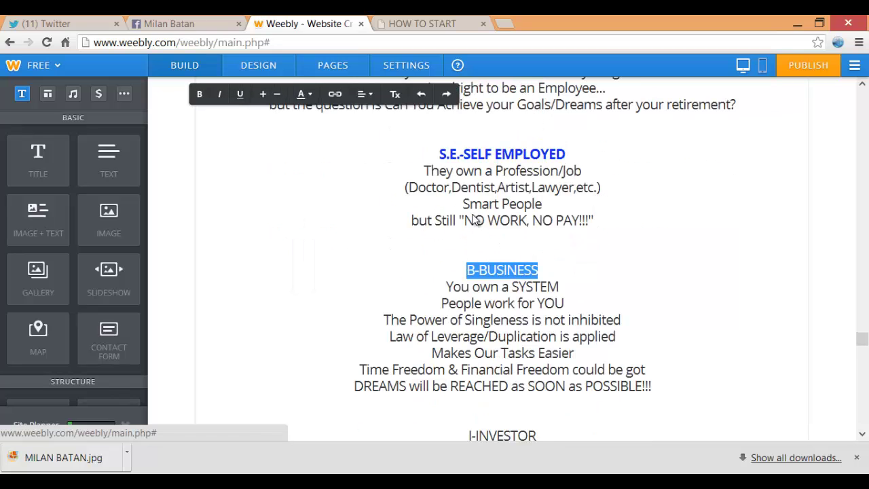
left_click(200, 93)
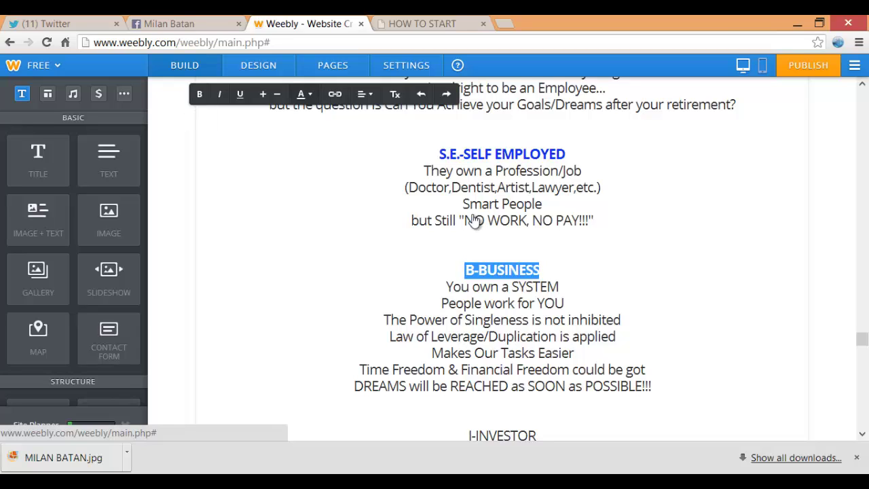
left_click(301, 93)
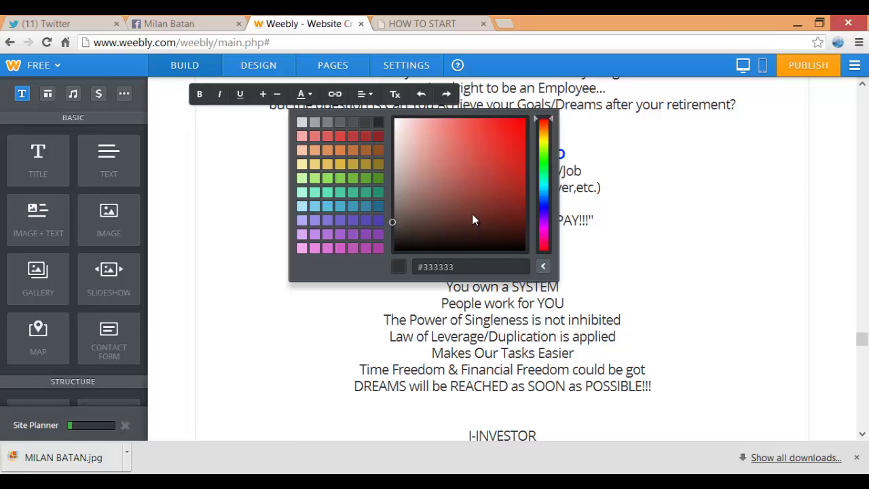
left_click(543, 204)
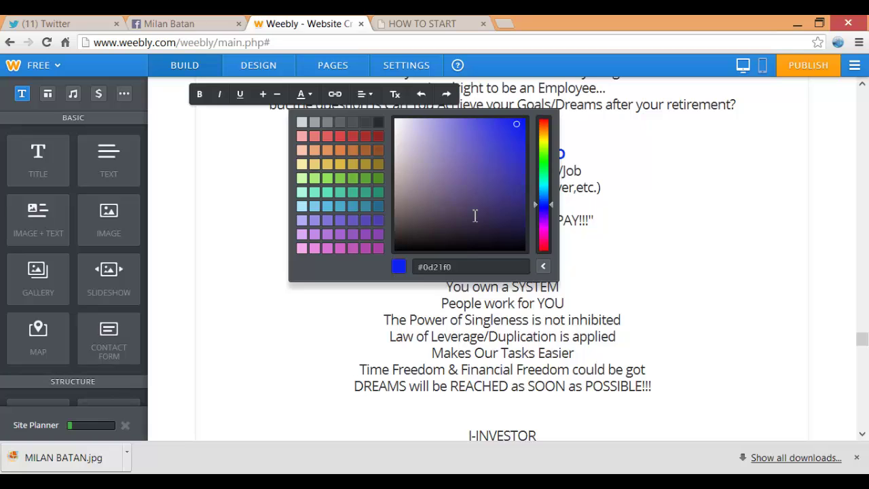
scroll(475, 216, "down", 3)
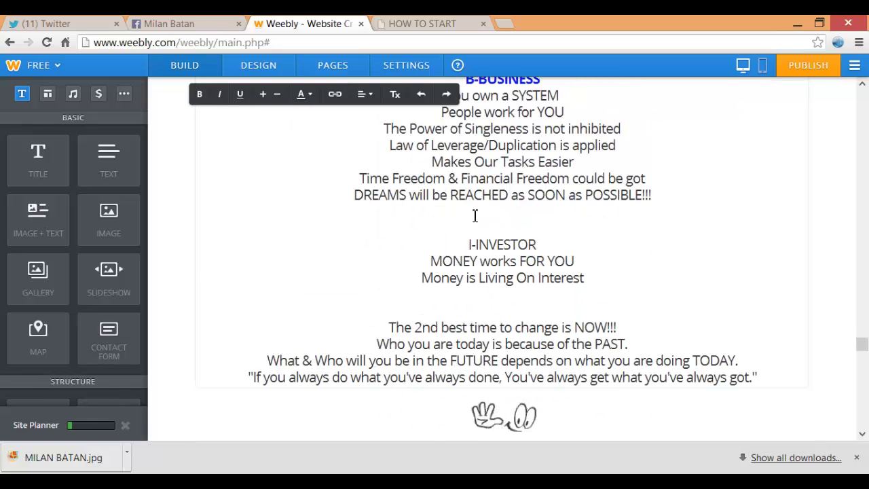
mouse_move(468, 244)
left_mouse_down()
mouse_move(575, 261)
mouse_move(536, 245)
left_mouse_up()
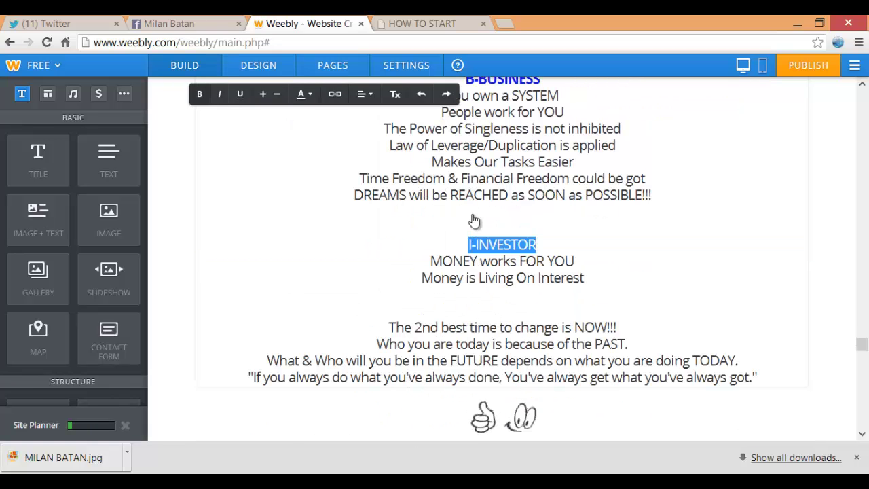
left_click(301, 94)
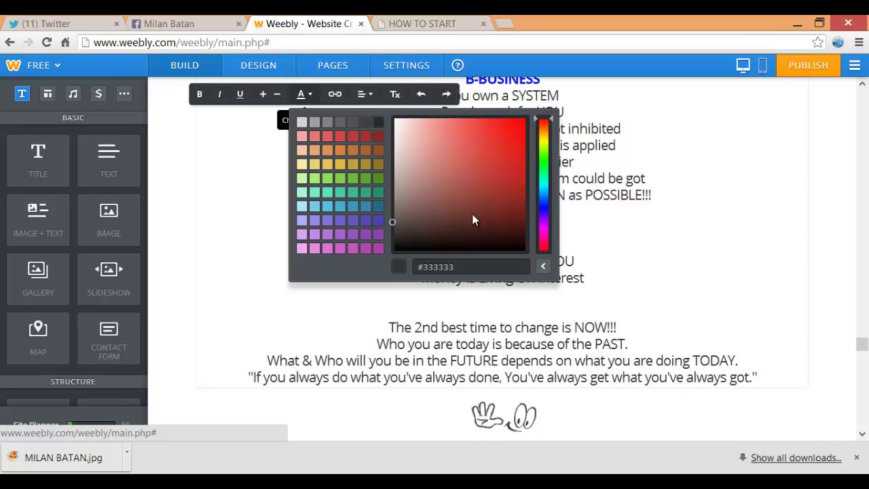
left_click(543, 201)
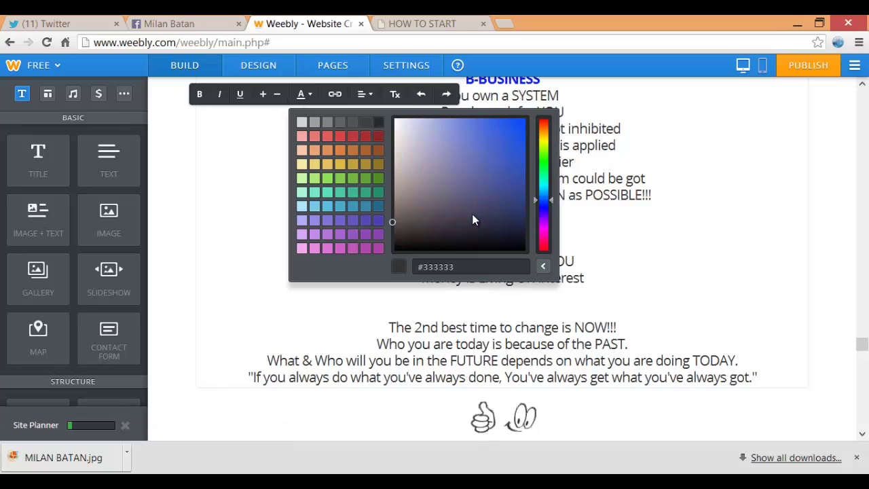
left_click(514, 120)
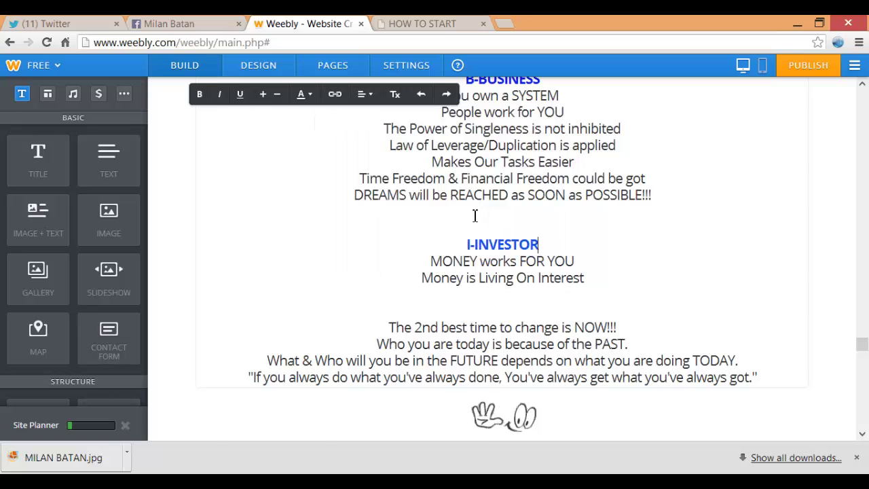
scroll(476, 215, "down", 1)
Set the four 'The 2nd best time to change is NOW!!!' lines to #f81010, one size smaller, bold
left_click_drag(388, 263, 755, 314)
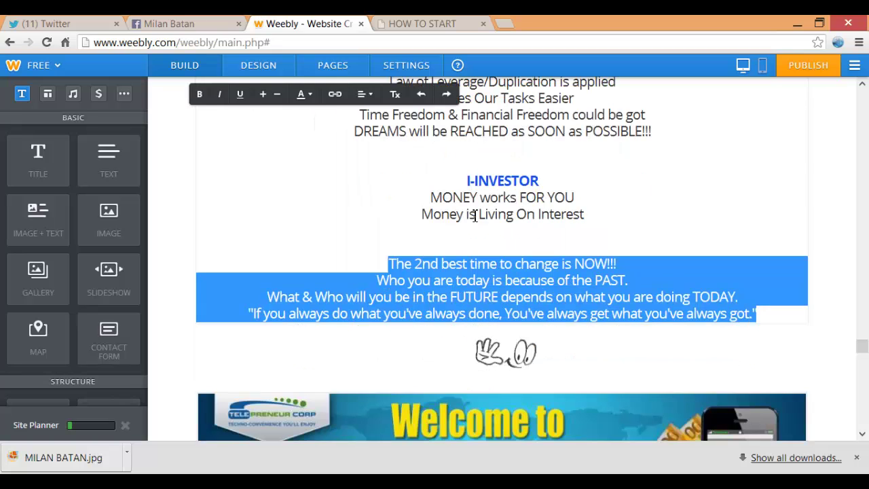
left_click(304, 94)
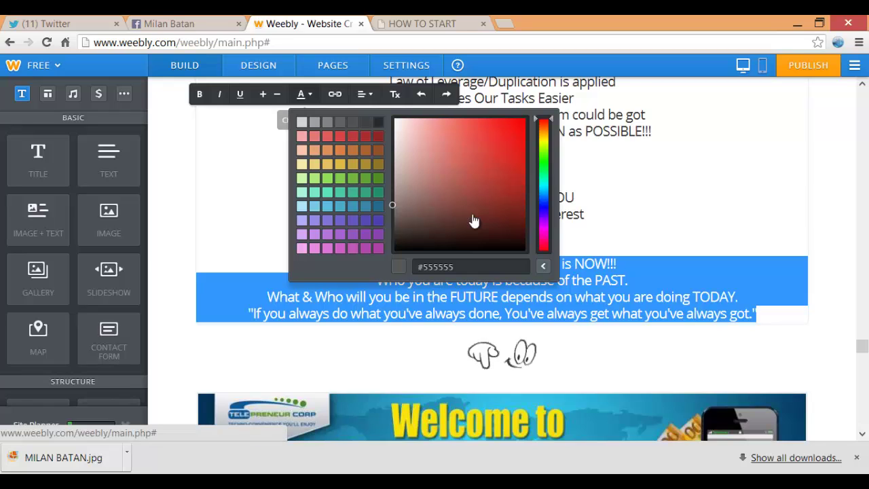
left_click(515, 120)
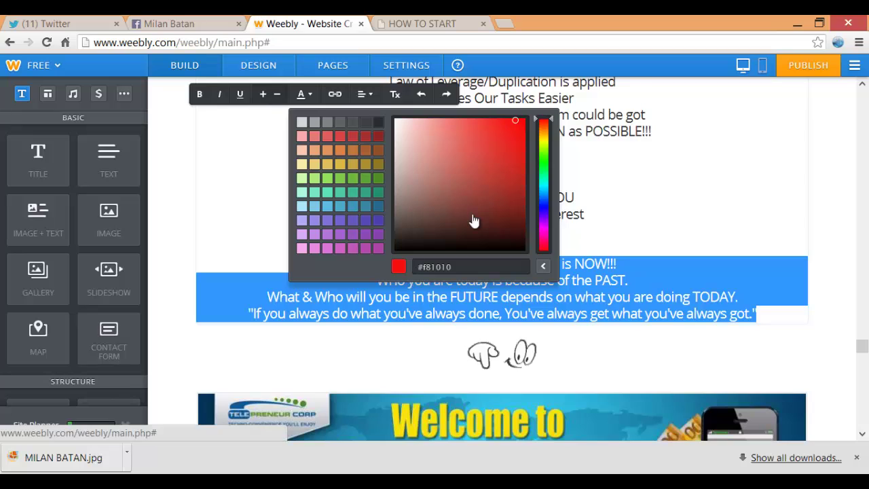
left_click(277, 93)
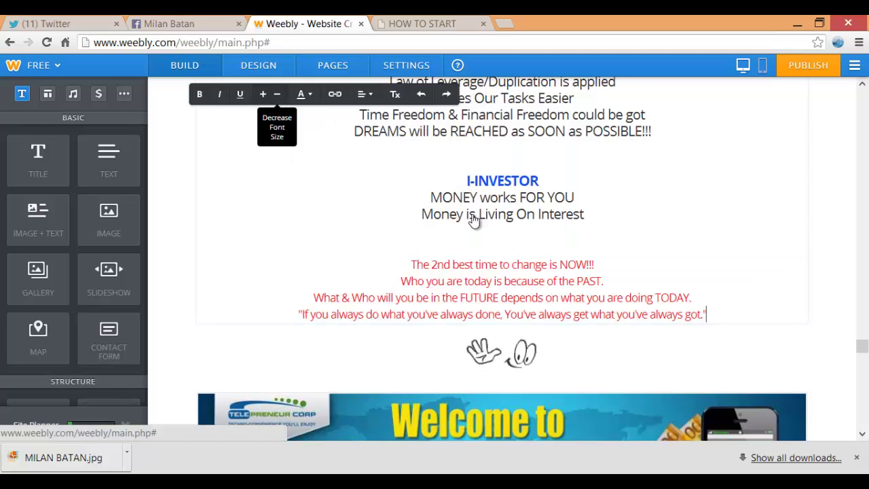
mouse_move(410, 264)
left_mouse_down()
mouse_move(691, 298)
mouse_move(706, 314)
left_mouse_up()
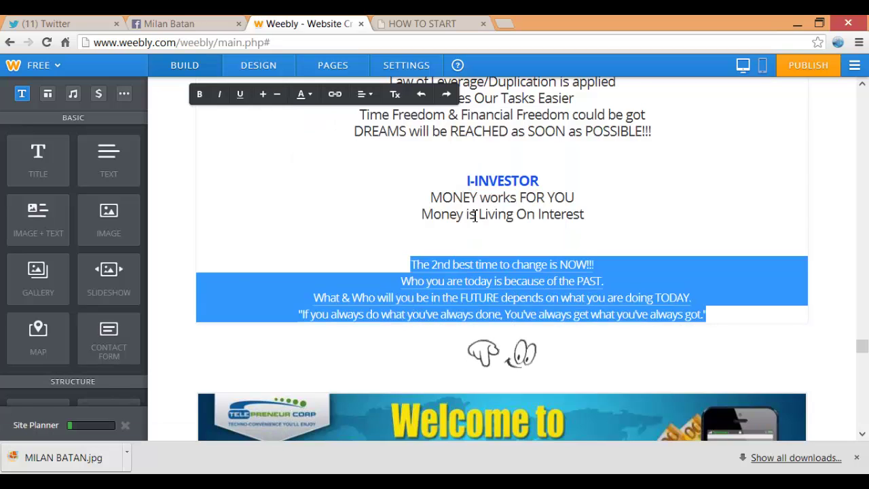
left_click(199, 94)
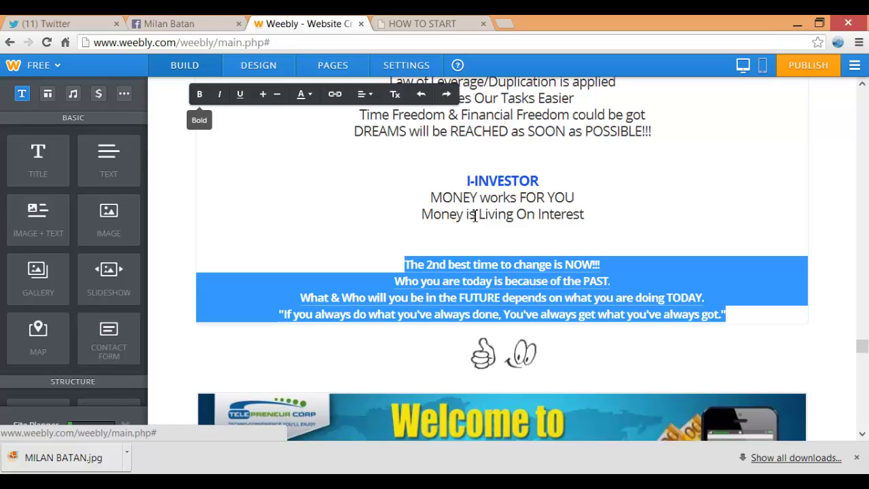
left_click(431, 214)
scroll(474, 214, "up", 15)
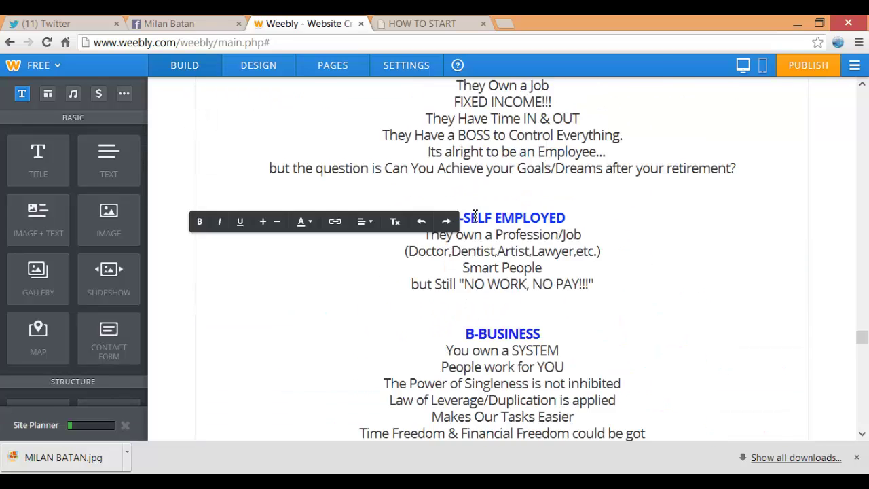
Link the 'Yes Sign Me Up!' image to the pasted Facebook profile address
scroll(473, 215, "up", 2)
scroll(472, 214, "down", 3)
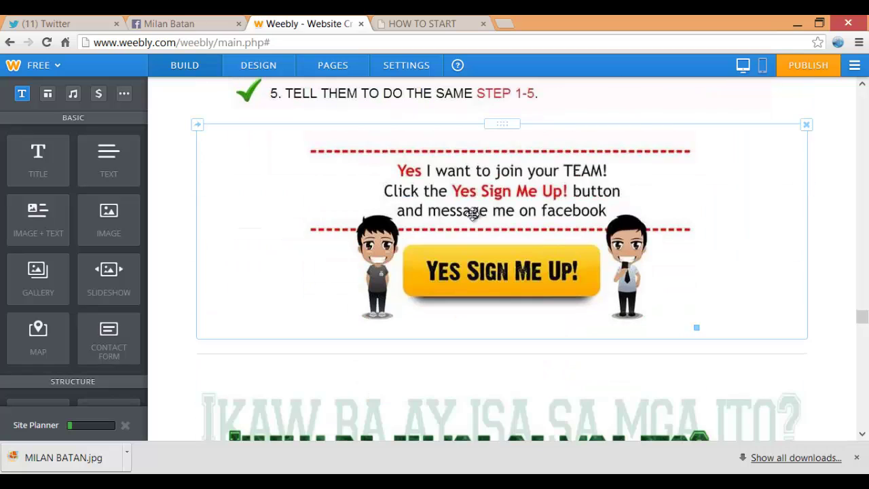
left_click(472, 214)
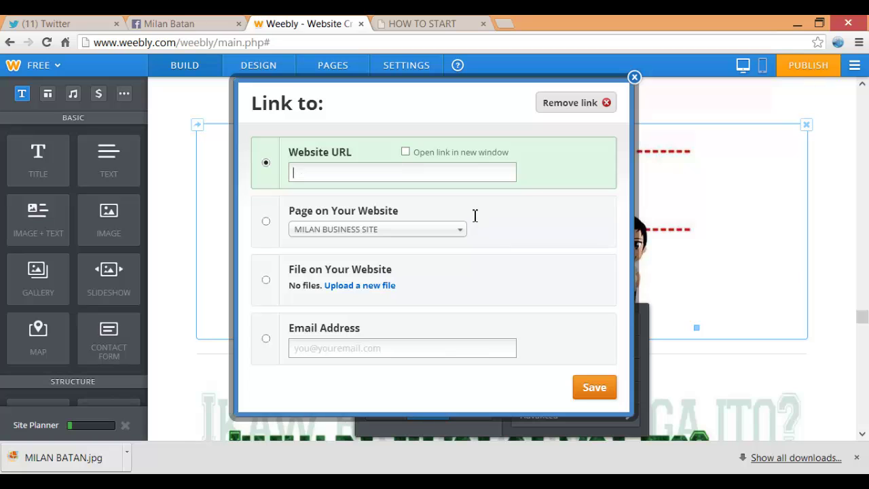
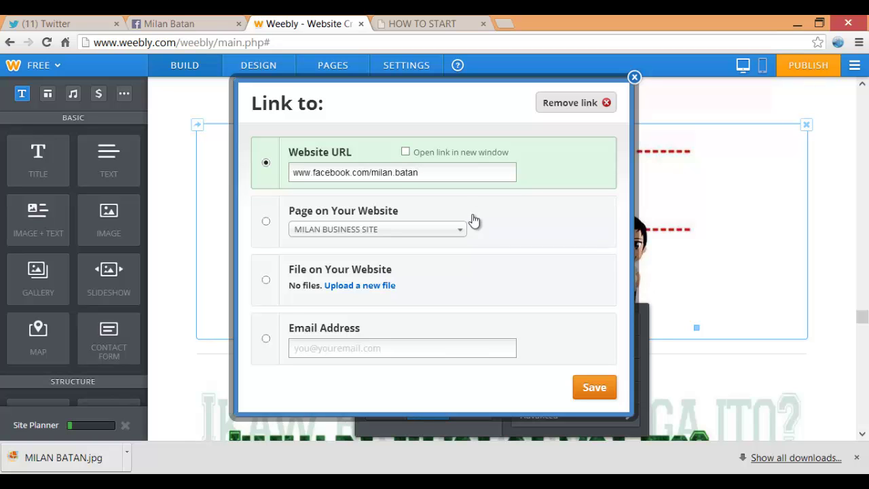
key("Return")
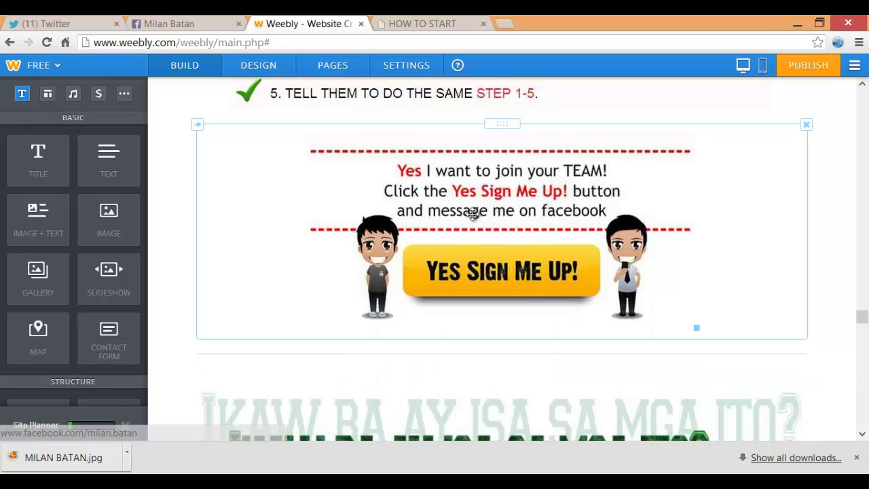
Centre the whole IF YOU ARE: list and make all of it bold
scroll(473, 214, "down", 15)
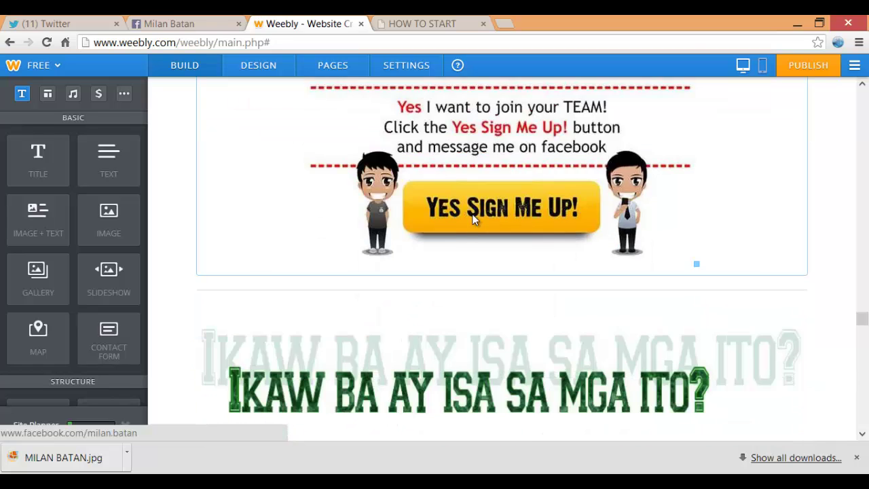
scroll(474, 215, "down", 7)
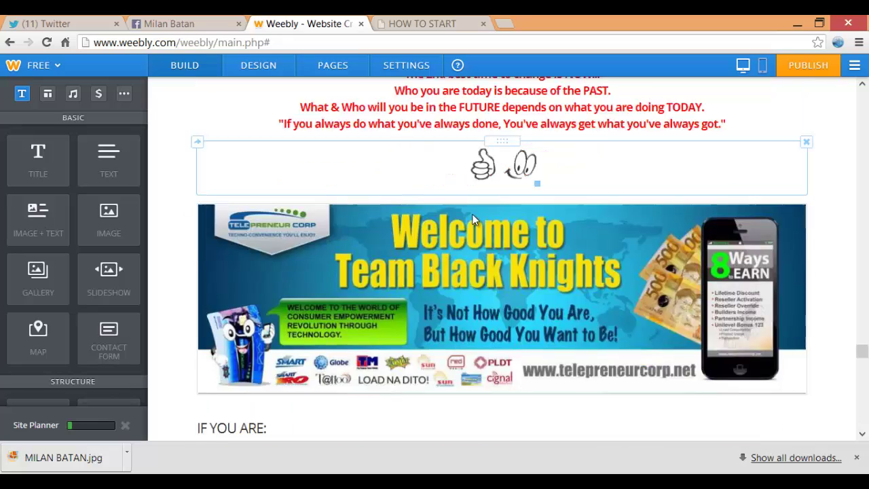
left_click(475, 216)
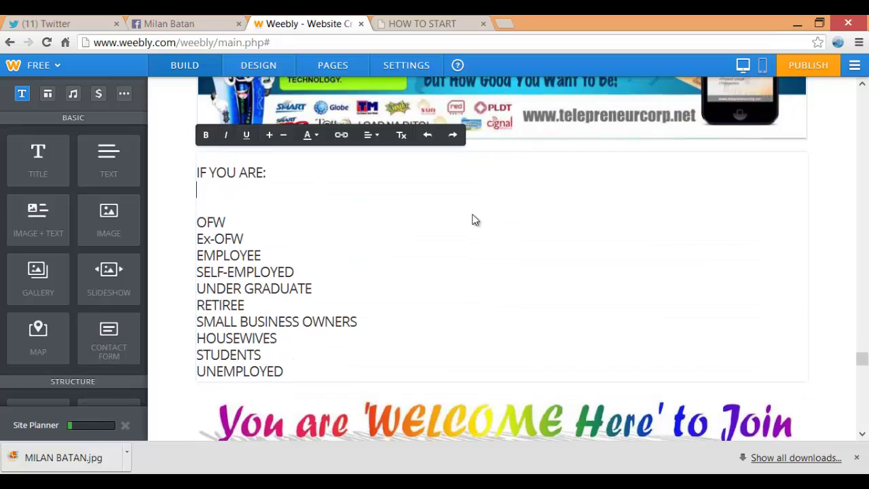
key("ctrl+a")
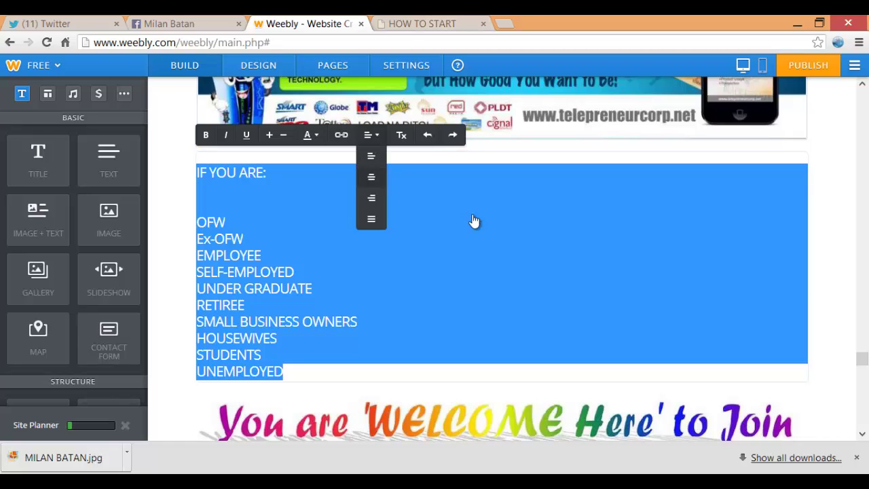
left_click(372, 177)
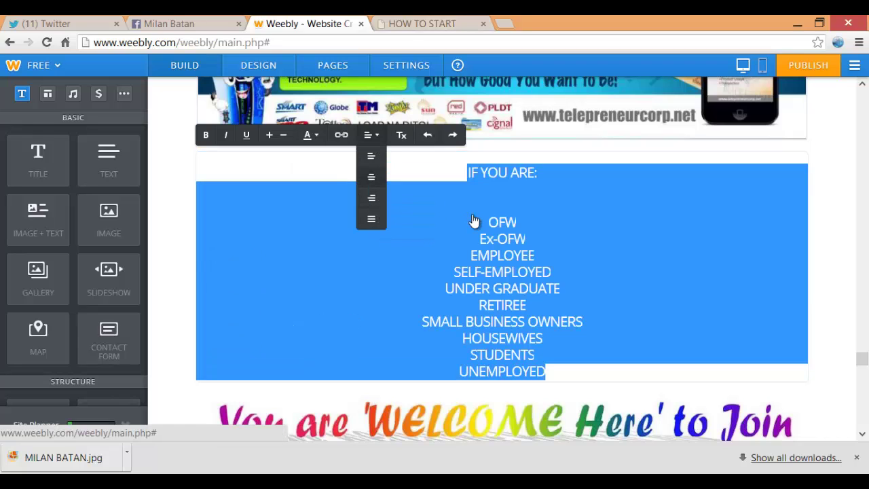
left_click(503, 189)
left_click_drag(467, 173, 507, 173)
key("shift+End")
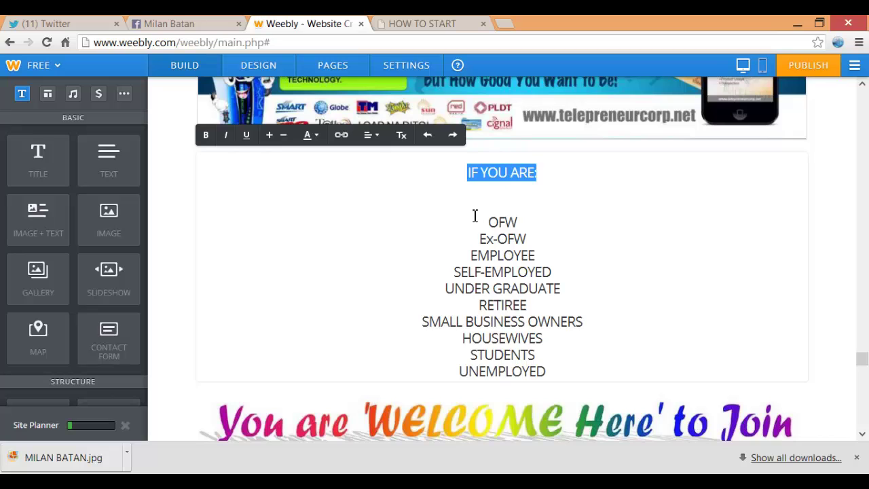
key("ctrl+a")
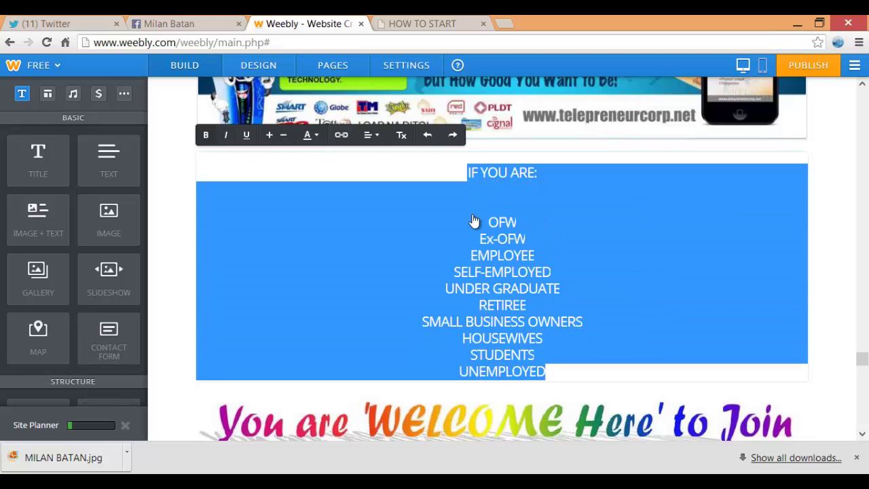
key("ctrl+b")
left_click(475, 216)
Colour the IF YOU ARE: heading line blue
key("shift+Up")
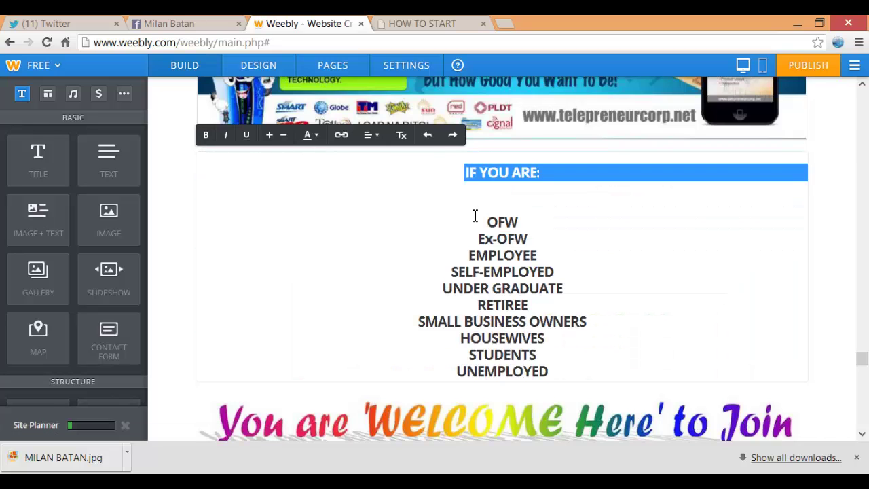
left_click(310, 135)
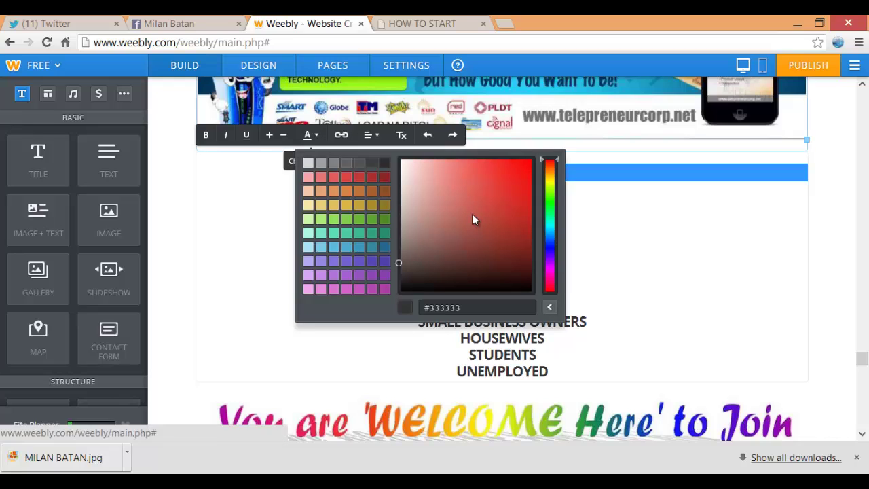
left_click(550, 243)
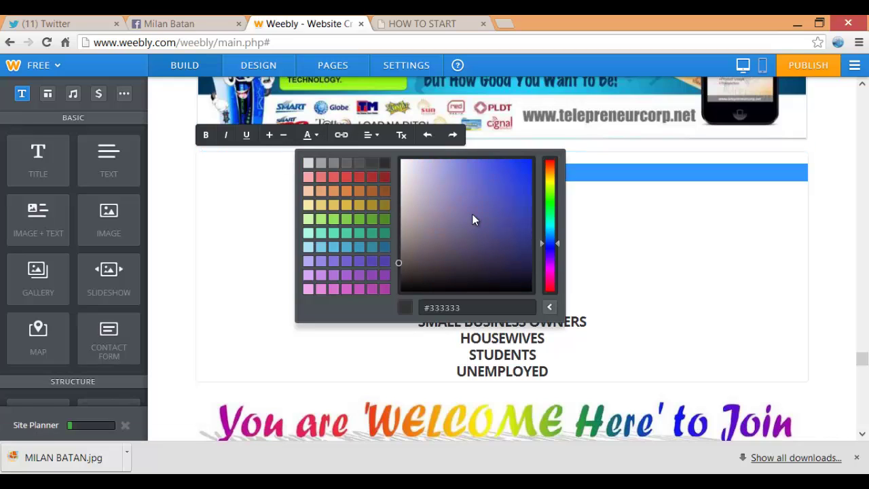
left_click(474, 220)
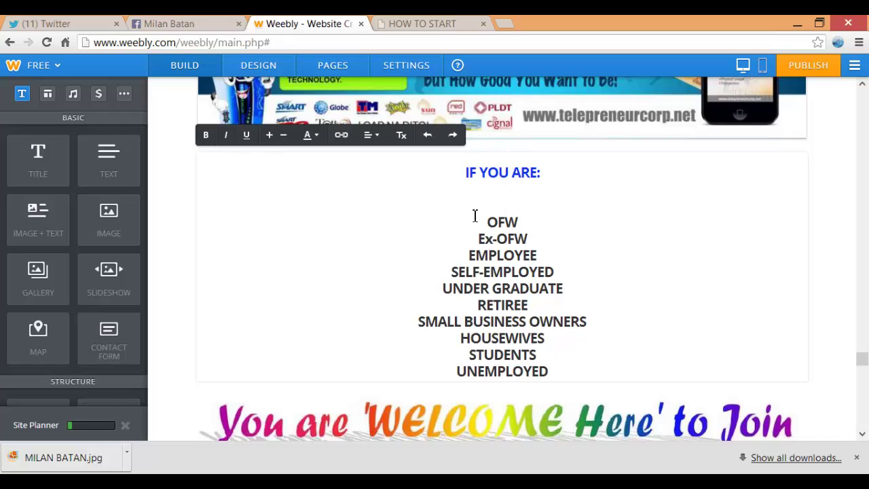
scroll(475, 216, "down", 7)
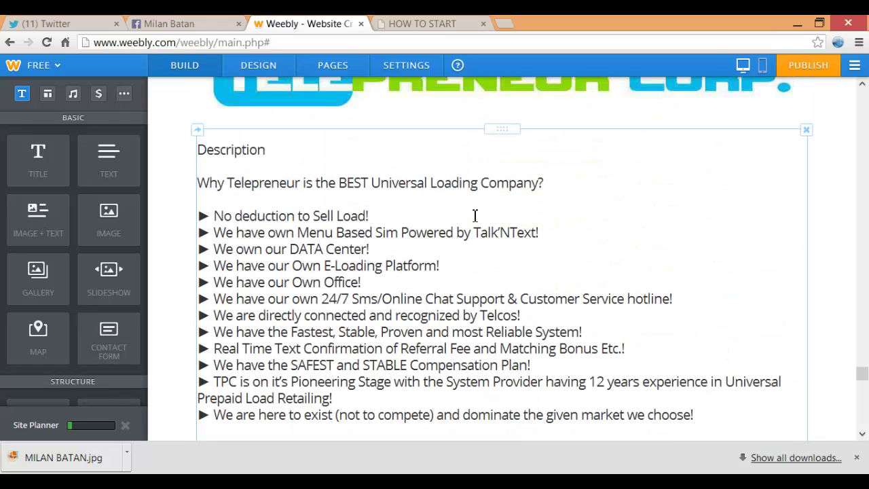
Make all the Description block text bold
left_click_drag(197, 151, 692, 415)
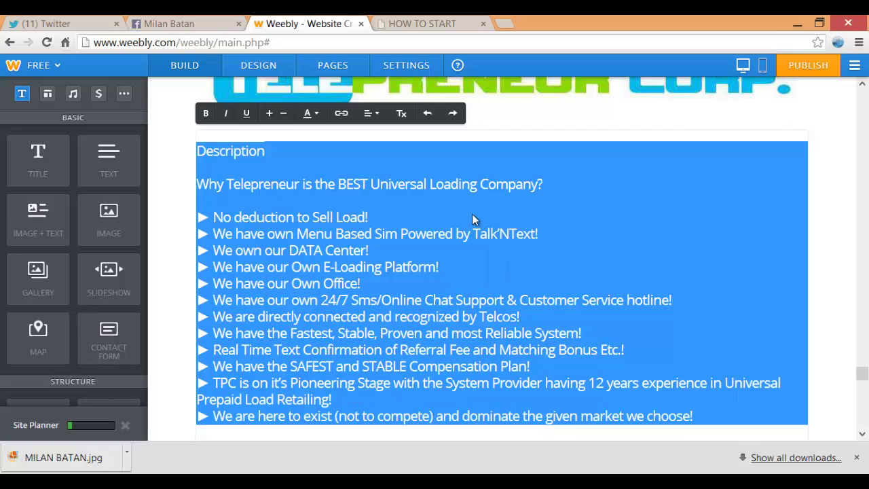
key("ctrl+b")
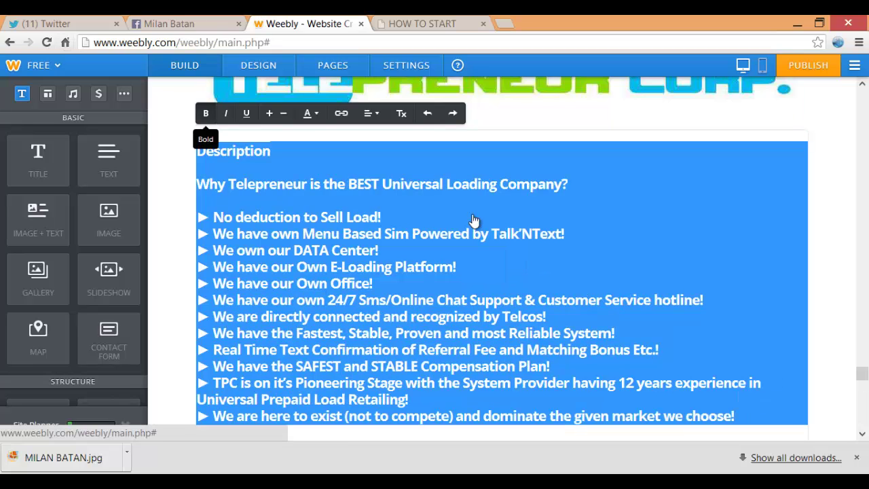
left_click(474, 215)
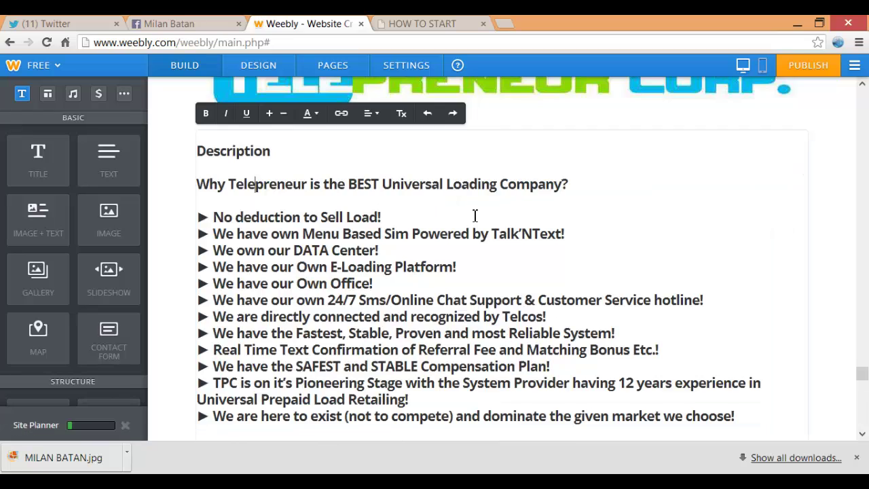
Colour the 'Why Telepreneur is the BEST Universal Loading Company?' line blue and 'Description' red
left_click_drag(196, 184, 568, 184)
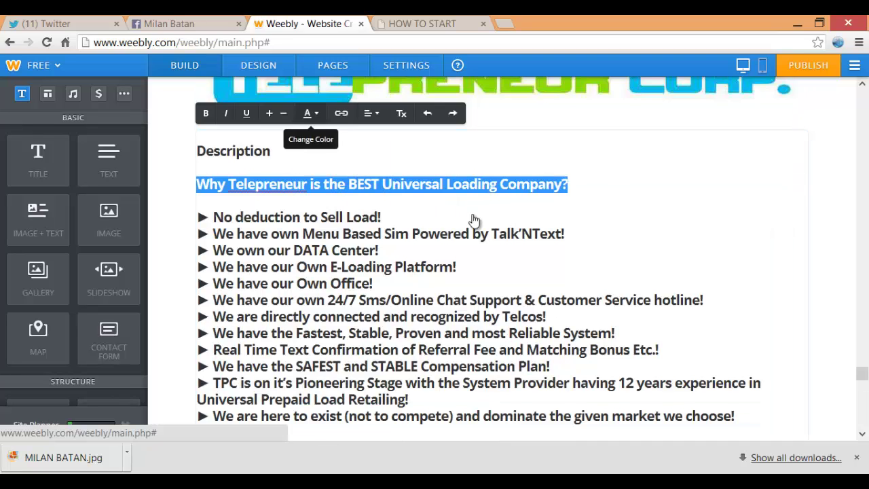
left_click(309, 113)
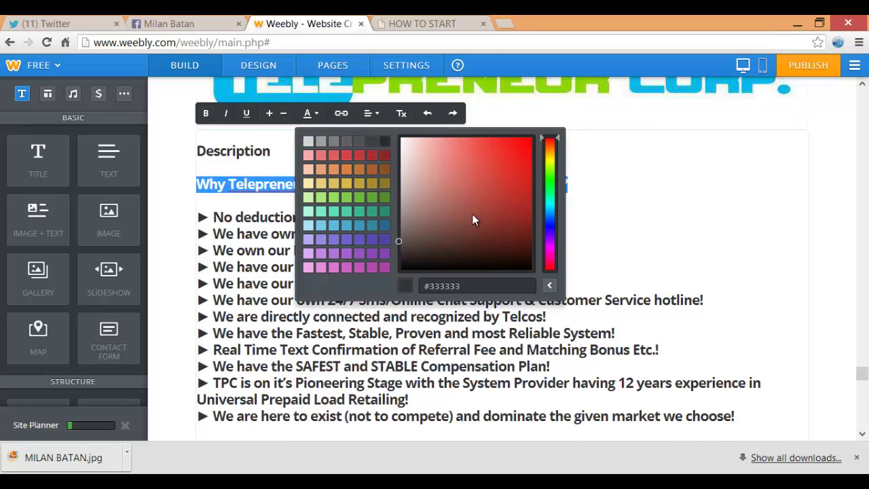
left_click_drag(549, 139, 550, 219)
left_click(473, 219)
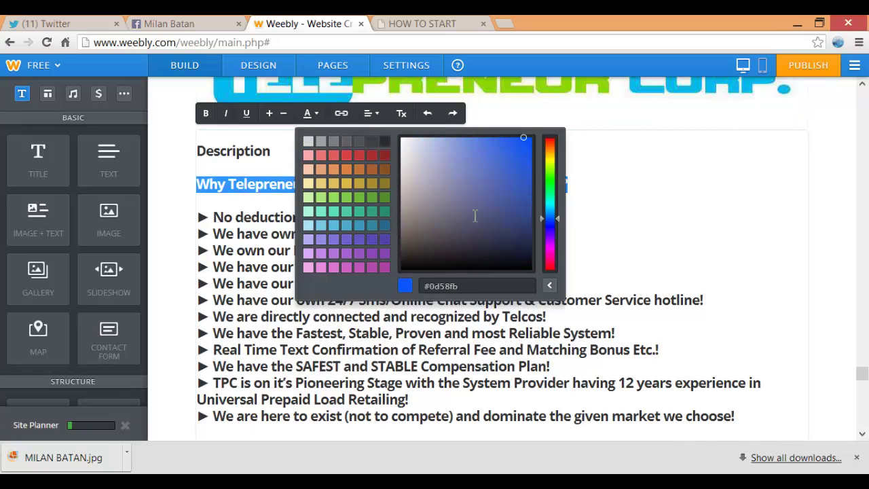
left_click(530, 216)
double_click(233, 151)
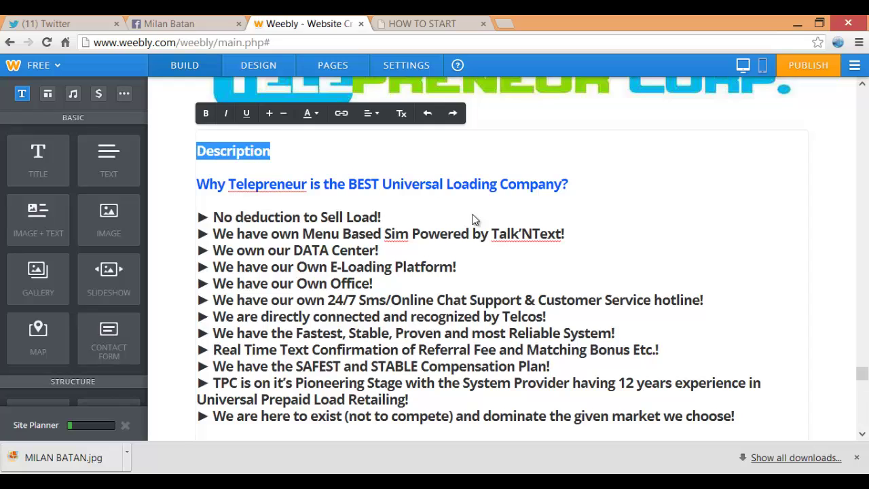
left_click(311, 114)
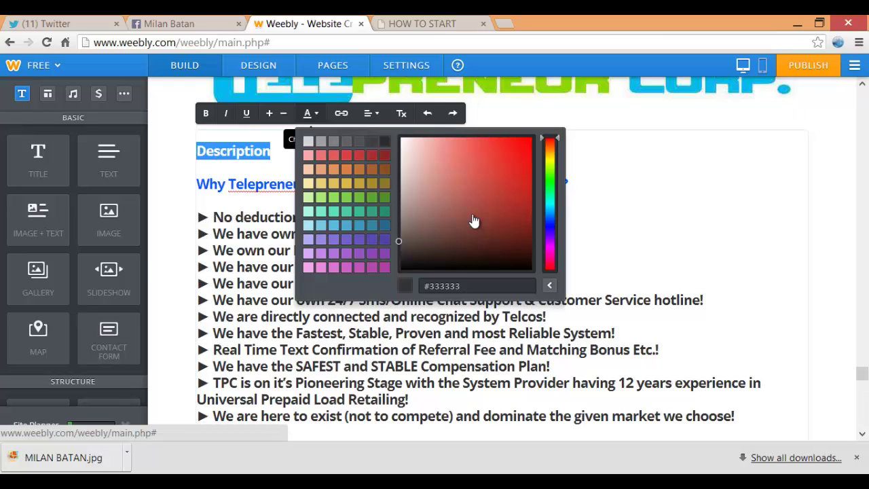
left_click(473, 219)
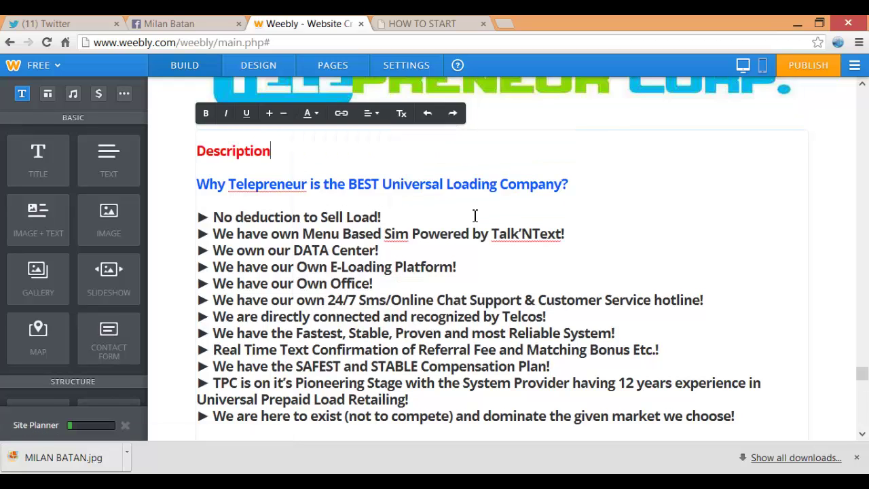
Bold the three contact lines and enlarge them one size, still fitting beside the photo
scroll(475, 216, "down", 13)
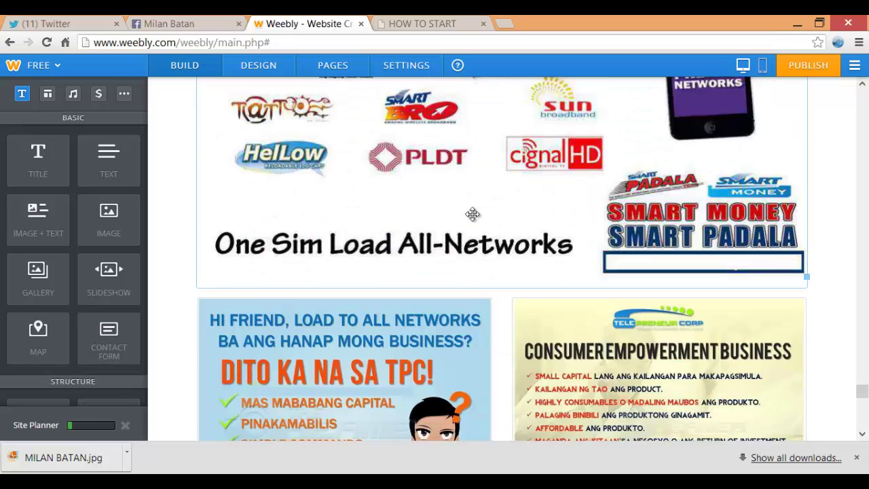
scroll(476, 220, "down", 2)
scroll(475, 217, "up", 1)
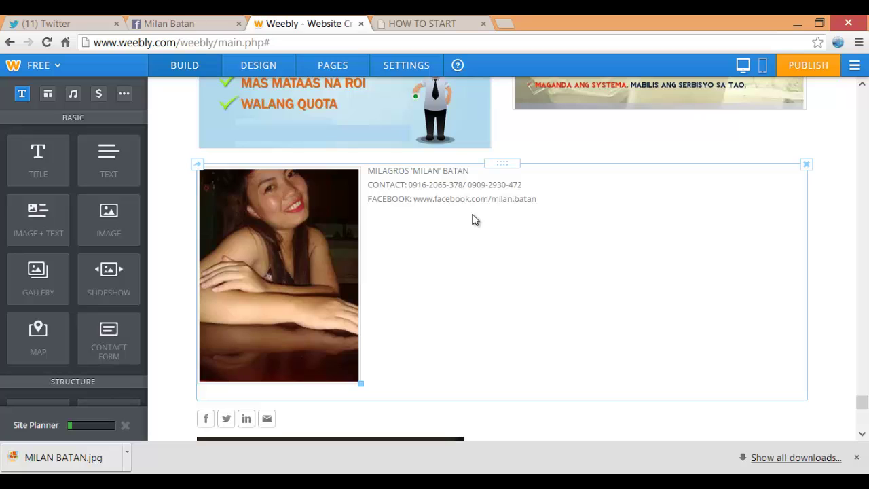
left_click(475, 216)
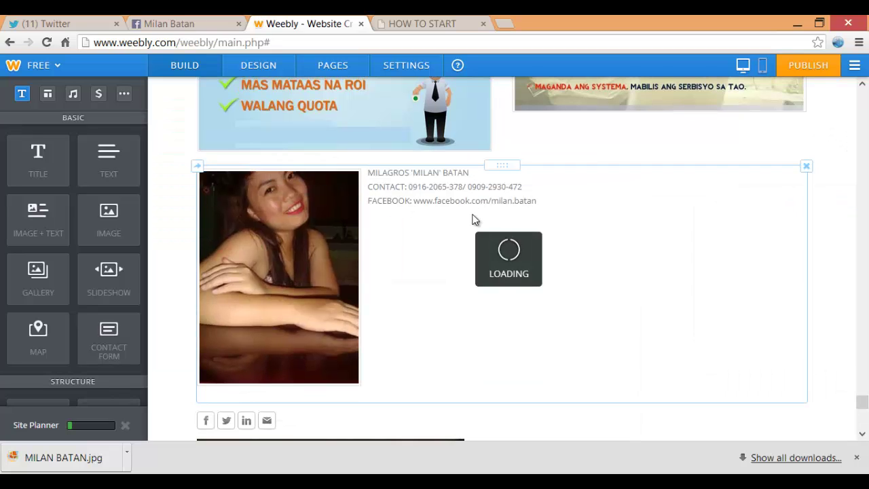
triple_click(475, 216)
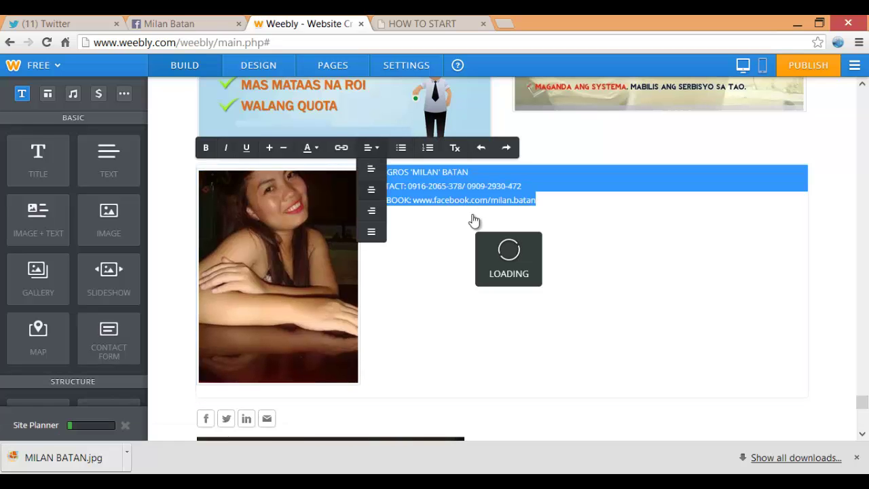
key("ctrl+b")
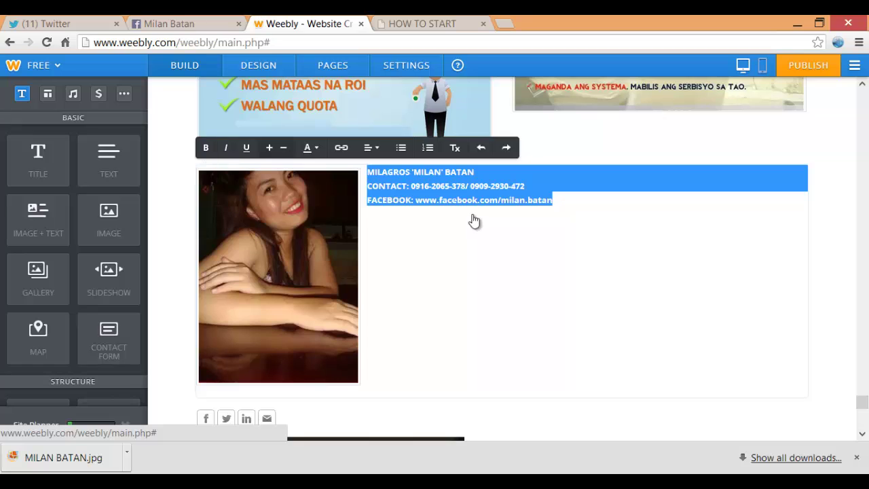
key("ctrl+shift+period")
key("ctrl+shift+period")
key("ctrl+shift+period")
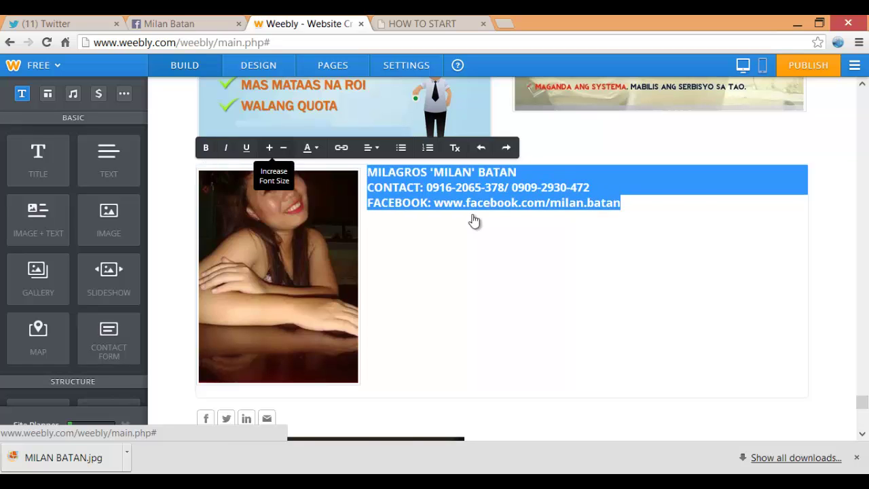
key("ctrl+shift+period")
key("ctrl+shift+period")
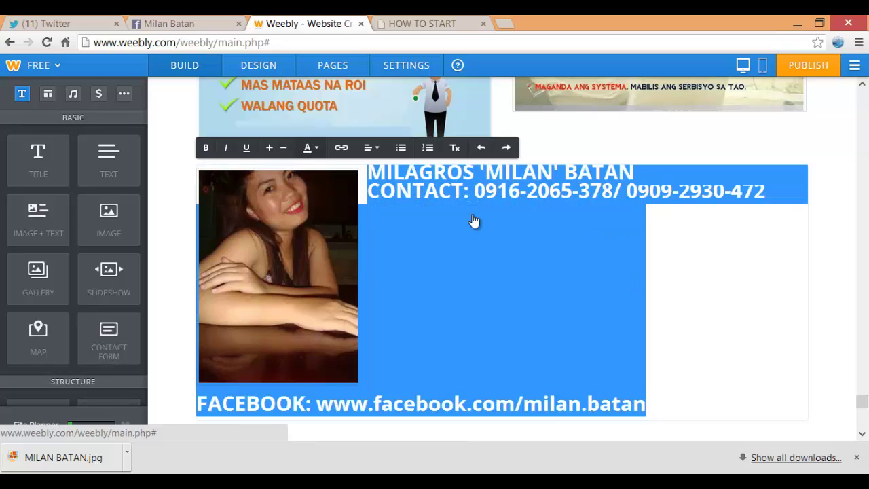
key("ctrl+shift+comma")
key("ctrl+shift+comma")
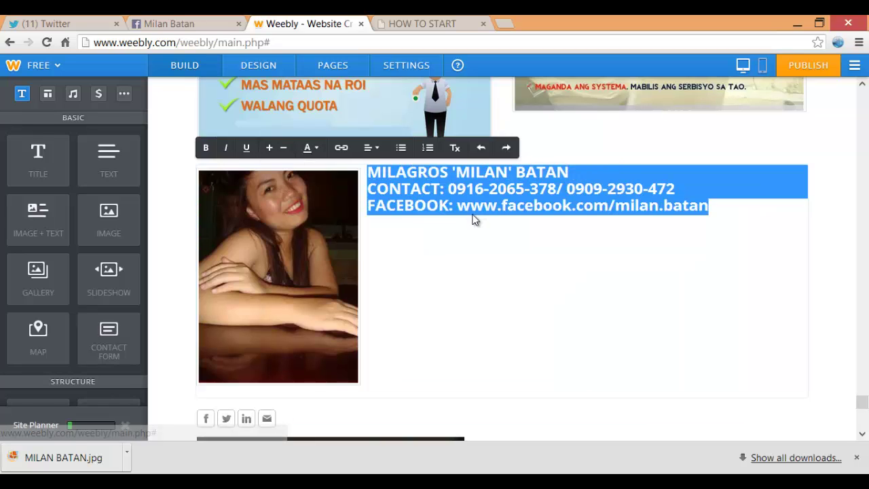
left_click(475, 219)
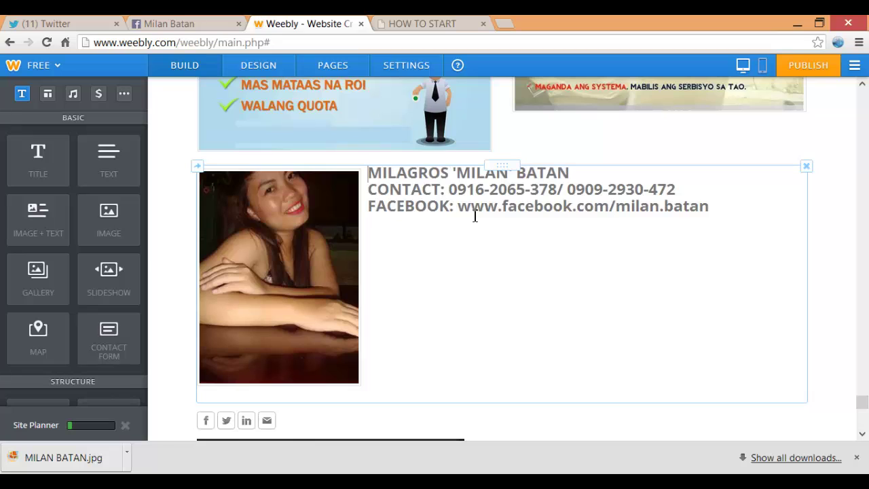
Colour the name heading on the contact block's first line blue
mouse_move(368, 172)
left_mouse_down()
mouse_move(557, 189)
mouse_move(577, 175)
left_mouse_up()
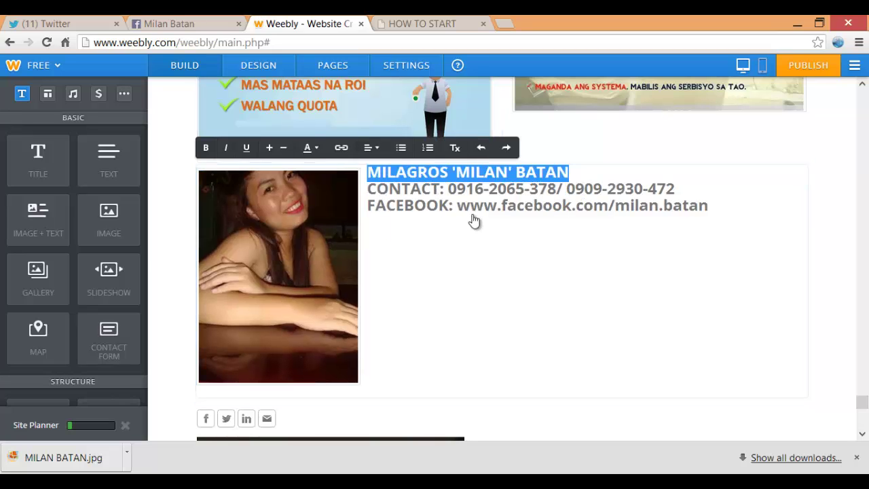
left_click(307, 147)
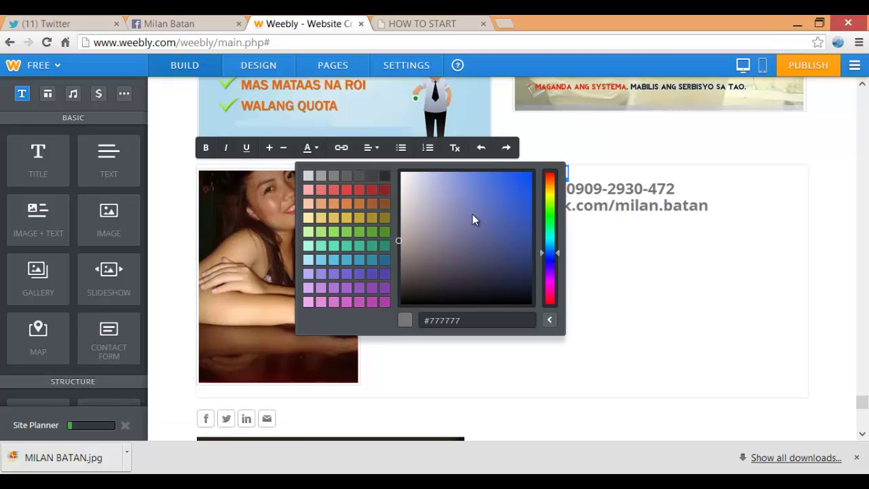
left_click(523, 173)
left_click(473, 220)
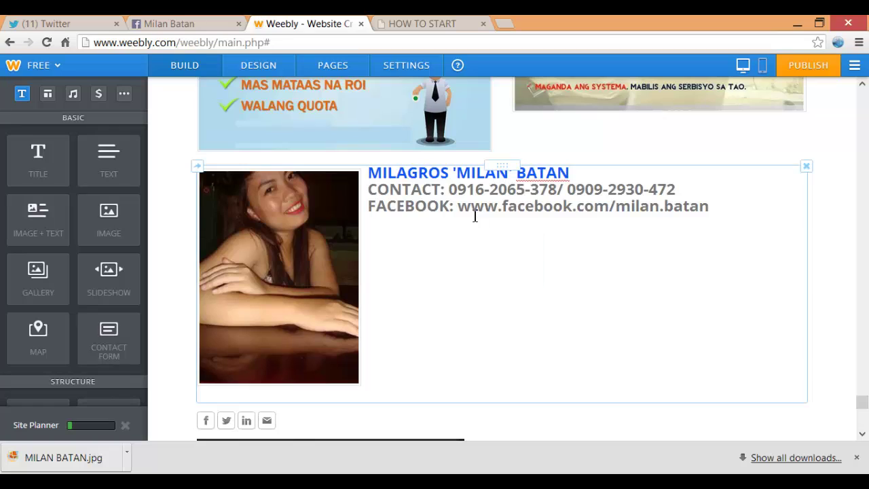
Colour the CONTACT: and FACEBOOK: labels bright red
left_click_drag(448, 189, 367, 189)
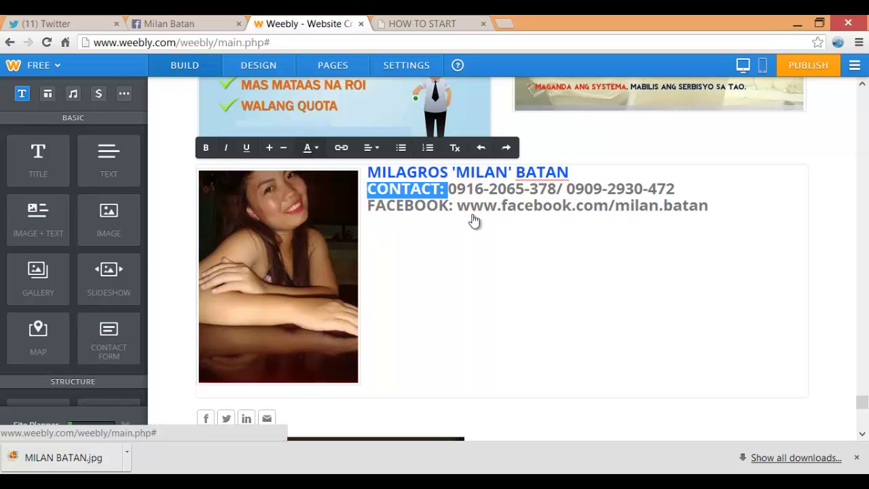
left_click(310, 148)
left_click(525, 176)
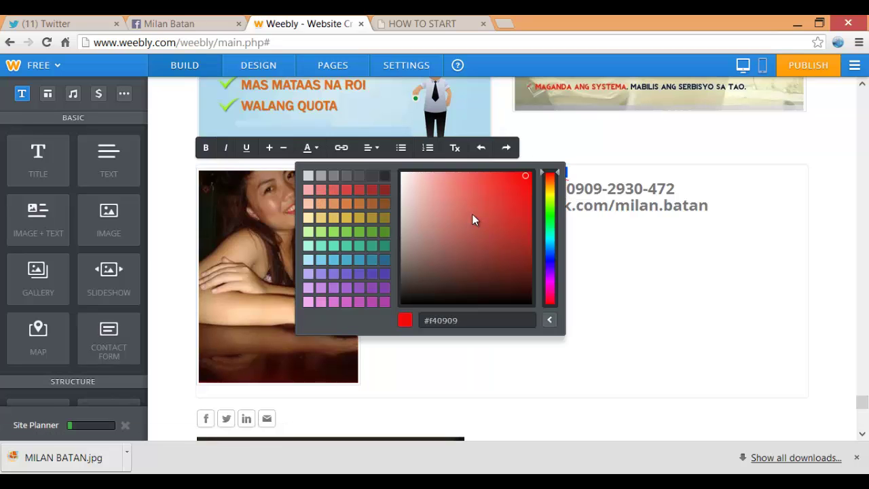
left_click(474, 220)
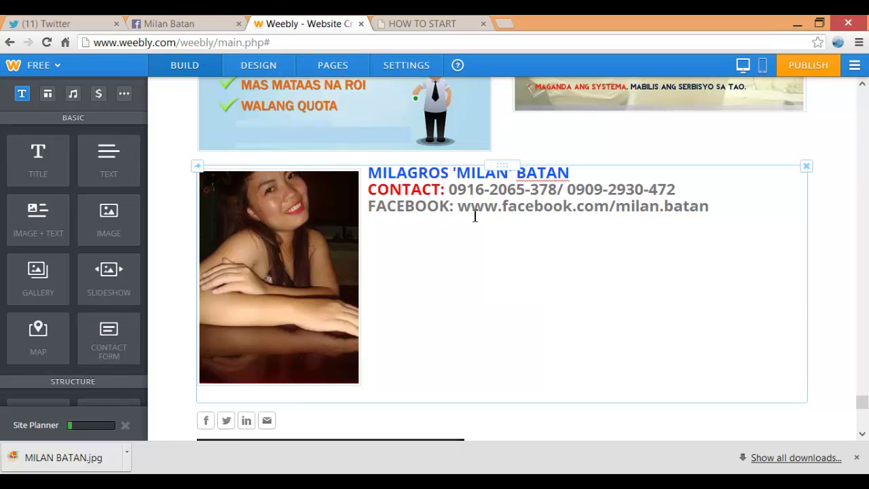
left_click_drag(368, 206, 453, 206)
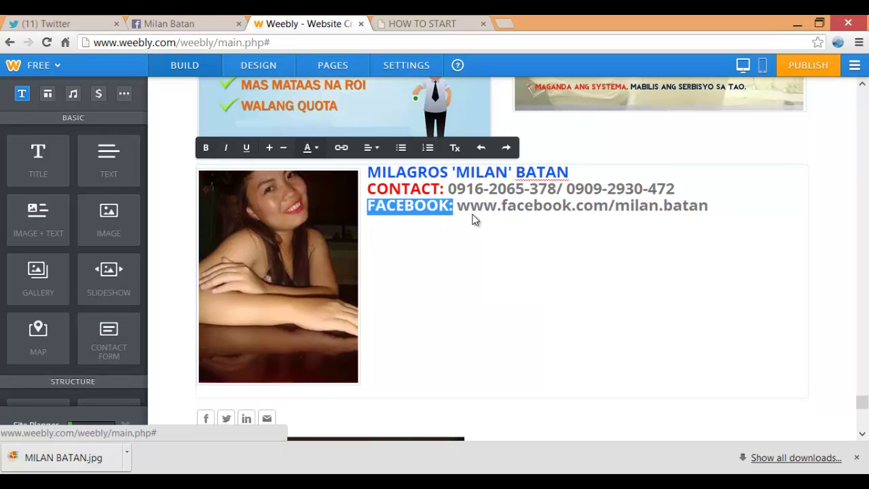
left_click(310, 148)
left_click(521, 174)
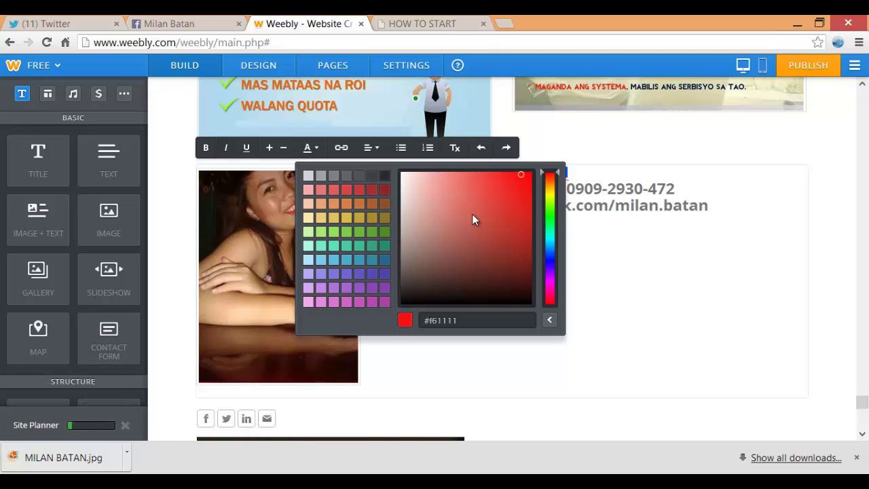
left_click(473, 220)
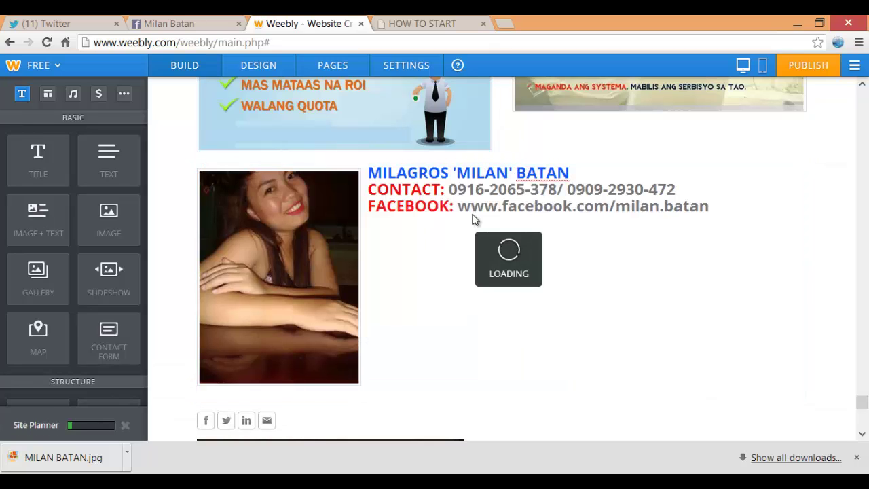
Turn the Facebook address text into a link to the pasted Facebook profile URL
double_click(475, 216)
key("shift+Right")
key("shift+Right")
key("shift+Right")
key("shift+Right")
key("shift+Right")
key("shift+Right")
key("shift+Right")
key("shift+Right")
key("shift+Right")
key("shift+Right")
key("shift+Right")
key("shift+Right")
key("shift+Right")
key("shift+Right")
key("shift+Right")
key("shift+Right")
key("shift+Right")
key("shift+Right")
key("shift+Right")
key("shift+Right")
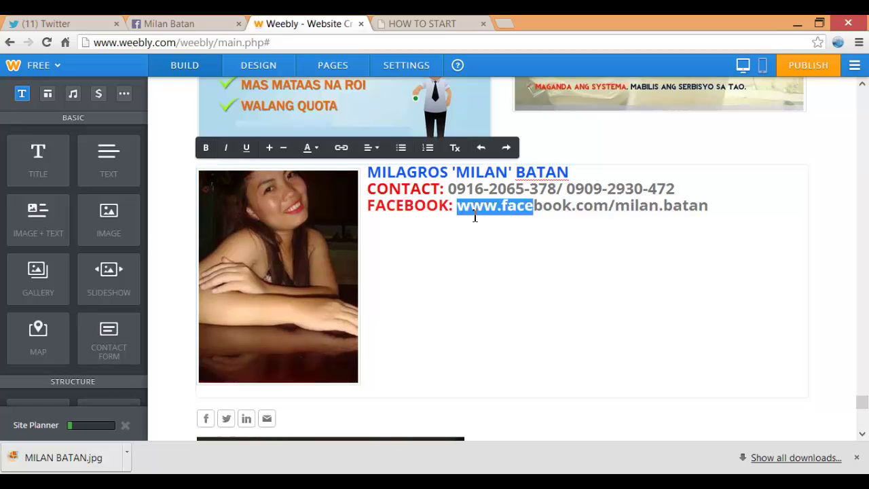
key("shift+Right")
key("shift+Right")
key("shift+Right")
key("shift+Right")
key("ctrl+c")
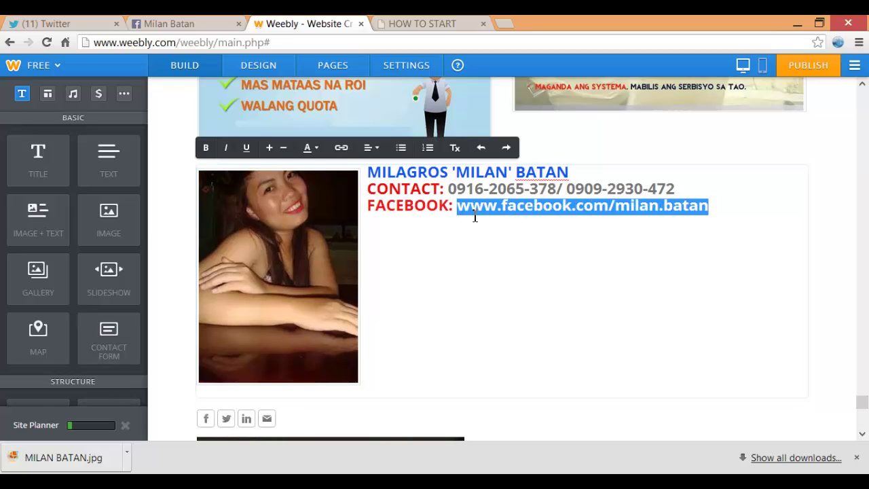
key("ctrl+k")
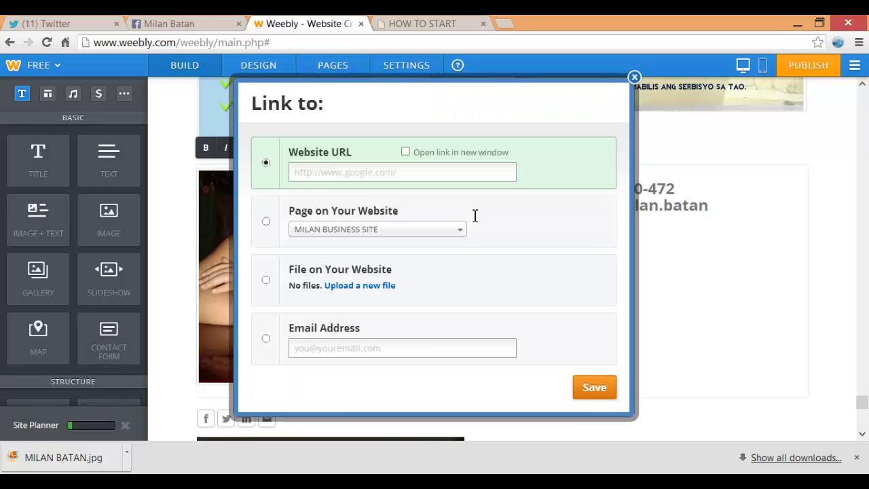
key("ctrl+v")
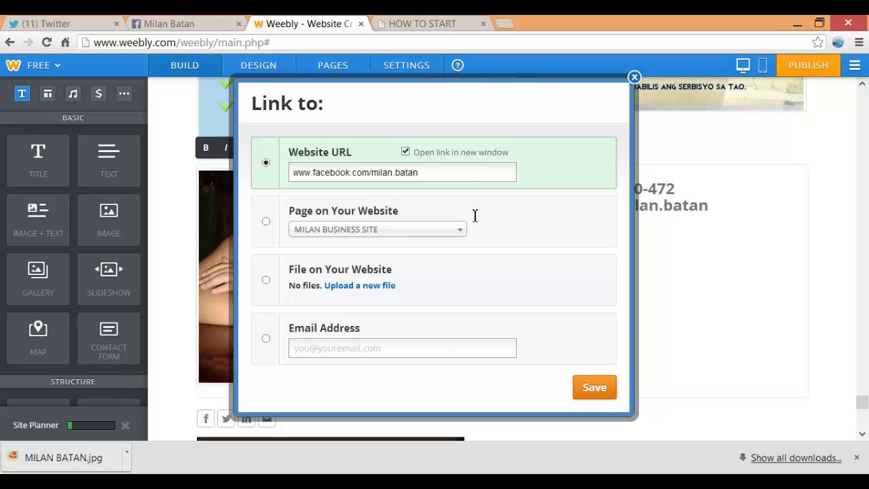
key("Return")
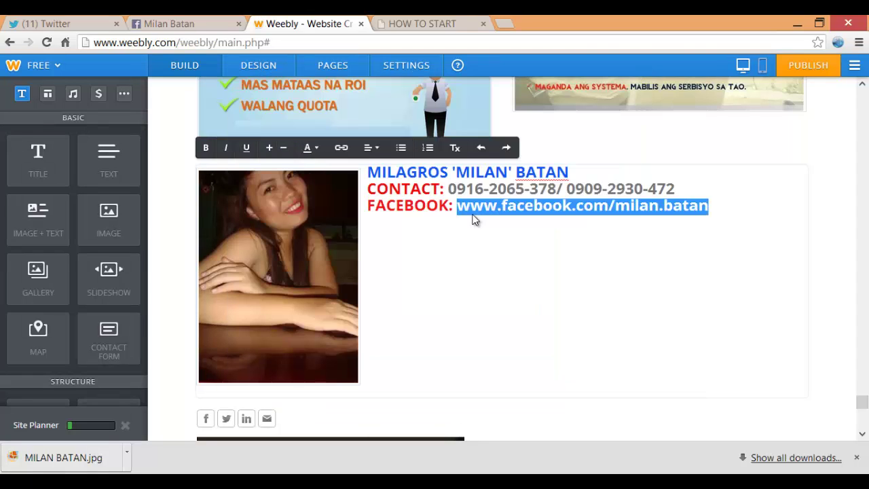
left_click(473, 219)
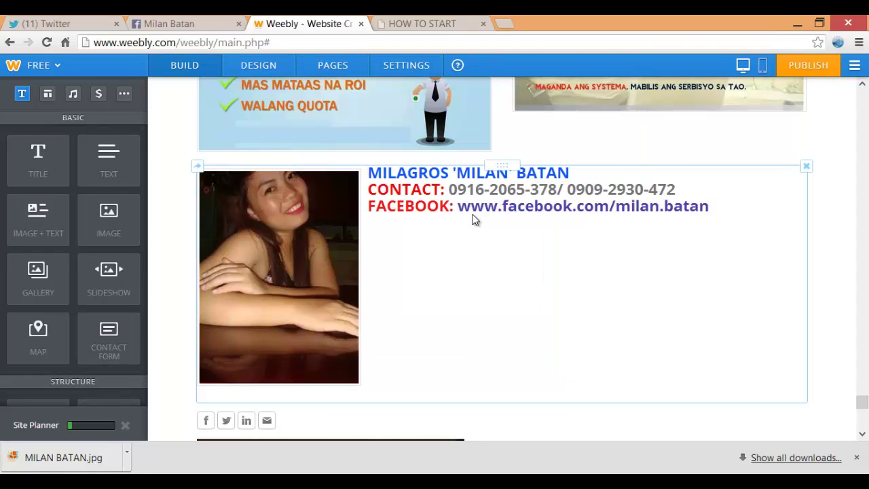
scroll(473, 219, "down", 2)
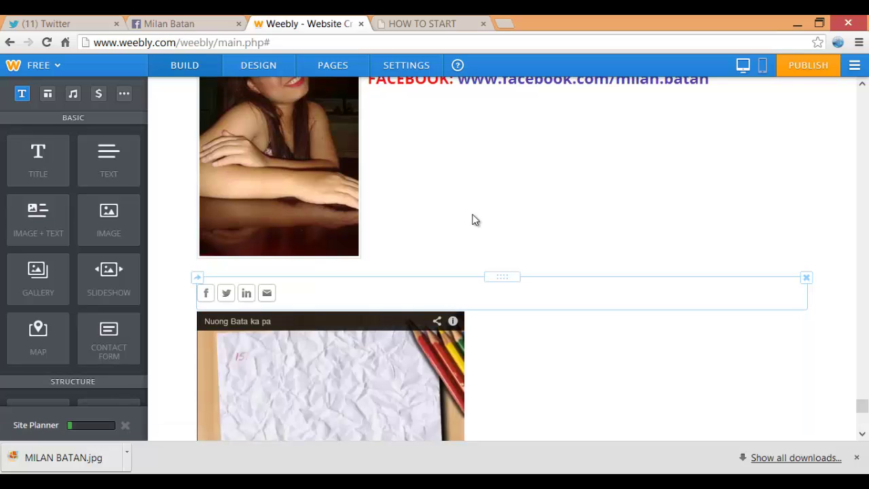
Remove the email and LinkedIn icons from the social icons block
left_click(473, 219)
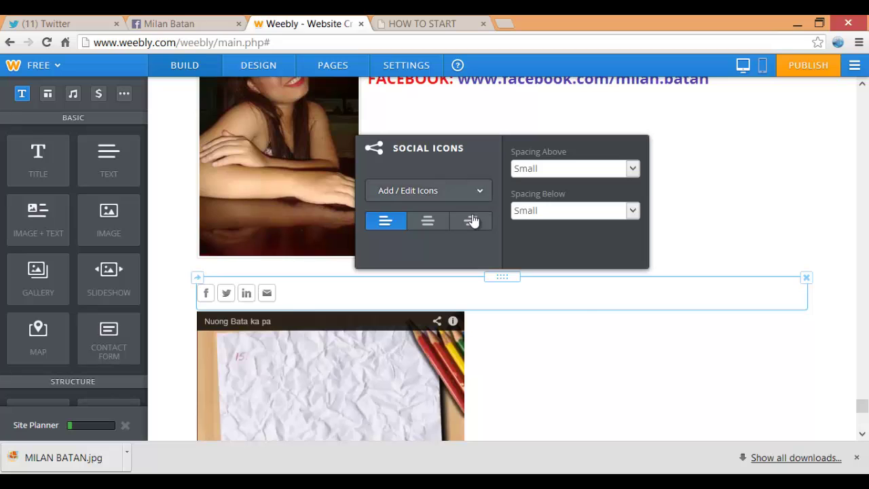
left_click(476, 190)
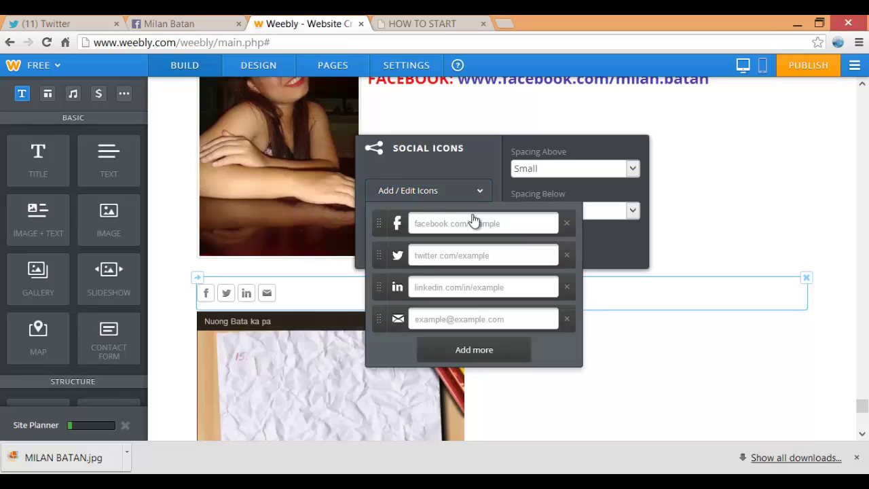
left_click(567, 318)
left_click(567, 287)
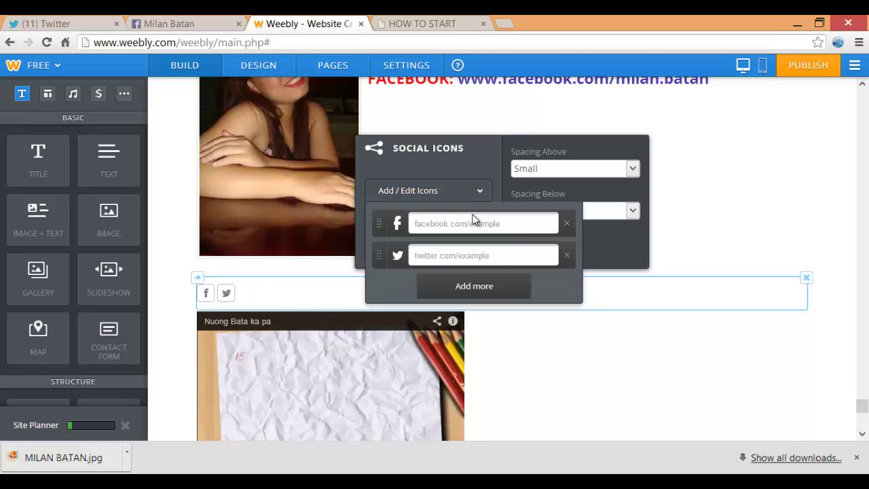
Point the Facebook and Twitter icons at the Facebook profile and centre them
left_click(474, 219)
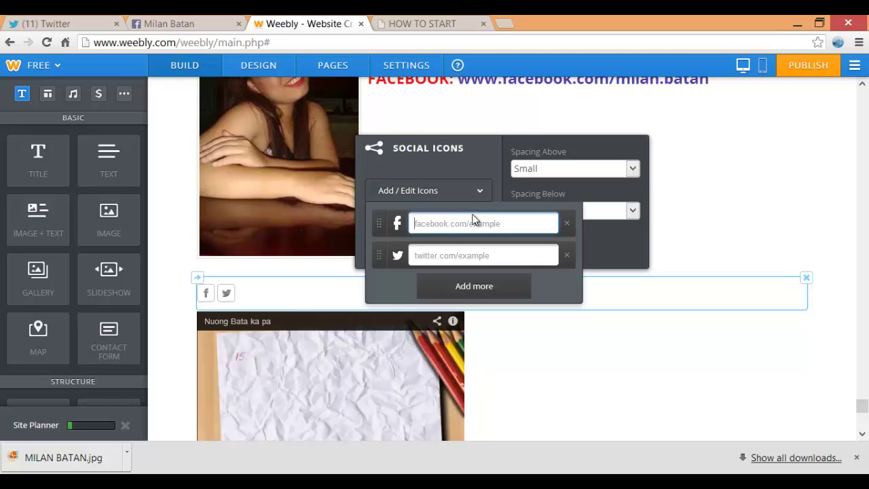
key("ctrl+v")
key("Tab")
key("ctrl+v")
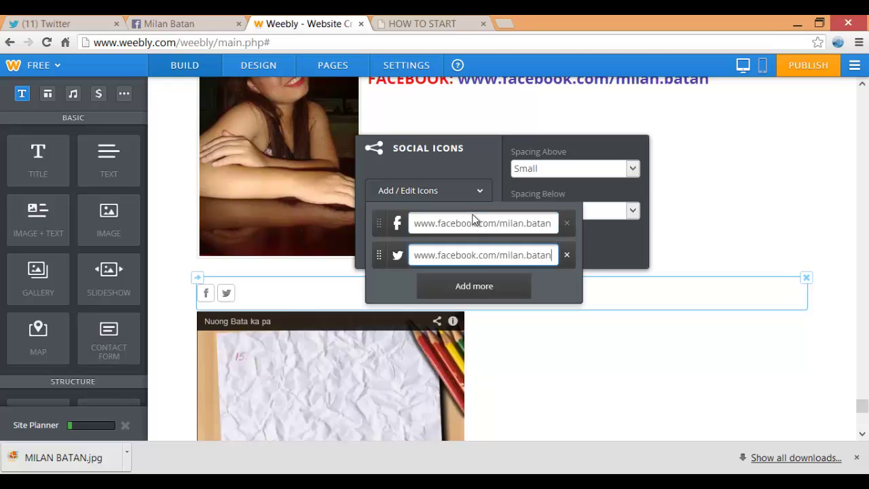
key("Return")
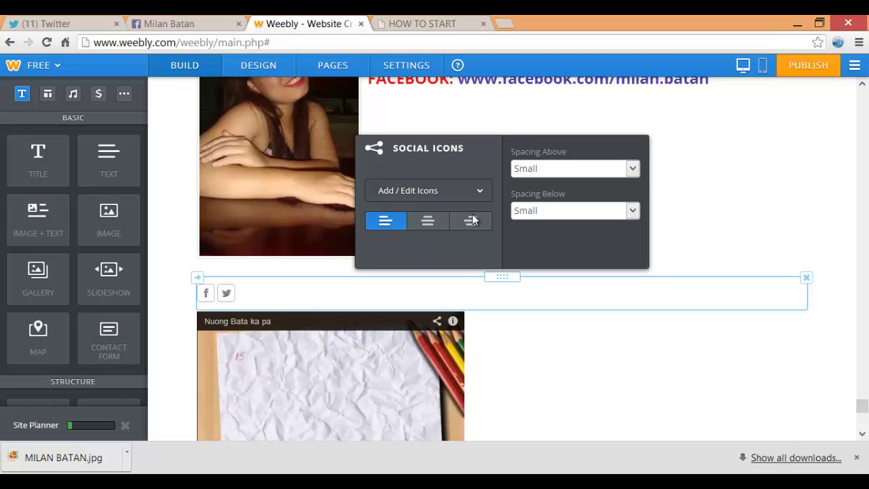
left_click(473, 220)
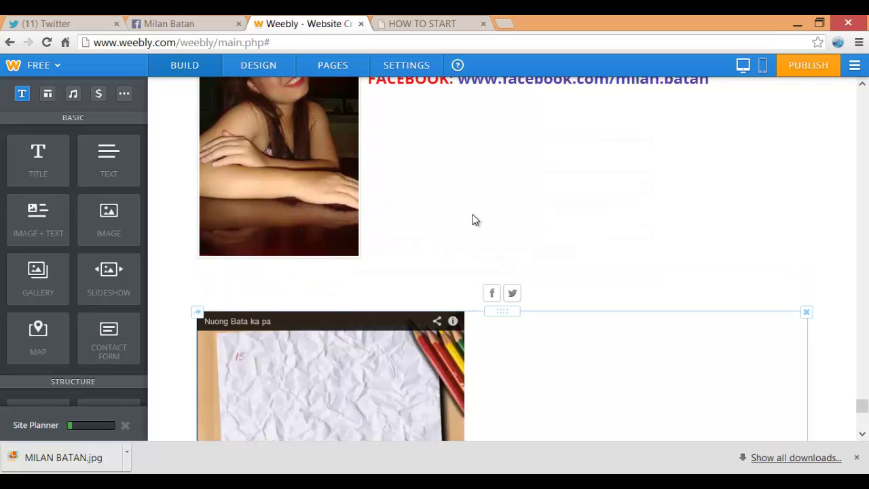
scroll(473, 220, "down", 1)
scroll(473, 220, "down", 7)
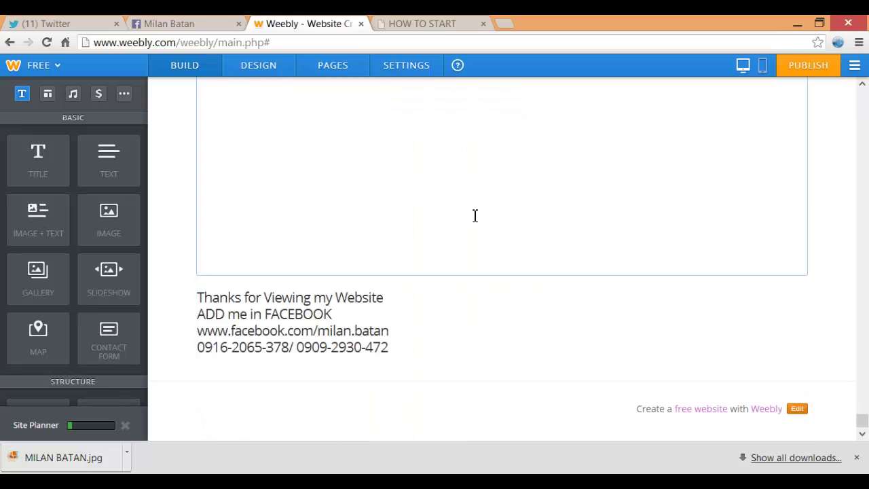
Select the four 'Thanks for Viewing my Website' footer lines and apply Align Center
scroll(474, 220, "up", 1)
scroll(473, 219, "down", 1)
left_click(317, 331)
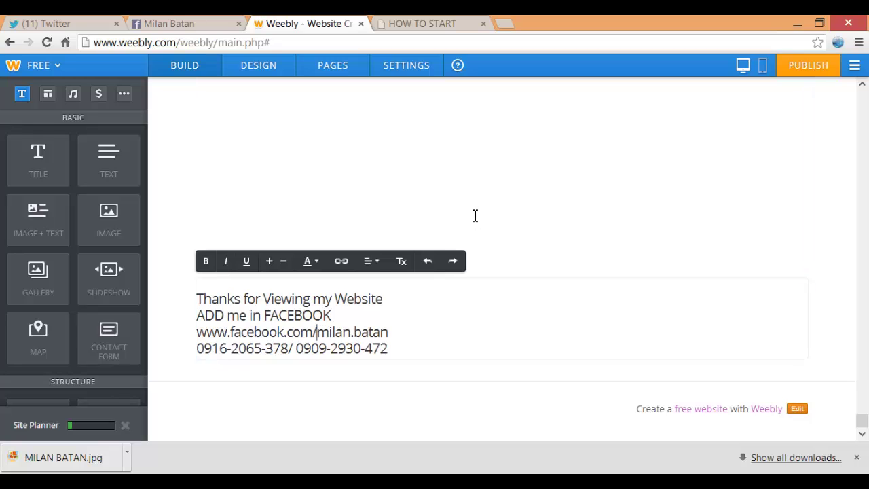
mouse_move(196, 299)
left_mouse_down()
mouse_move(389, 332)
mouse_move(391, 349)
left_mouse_up()
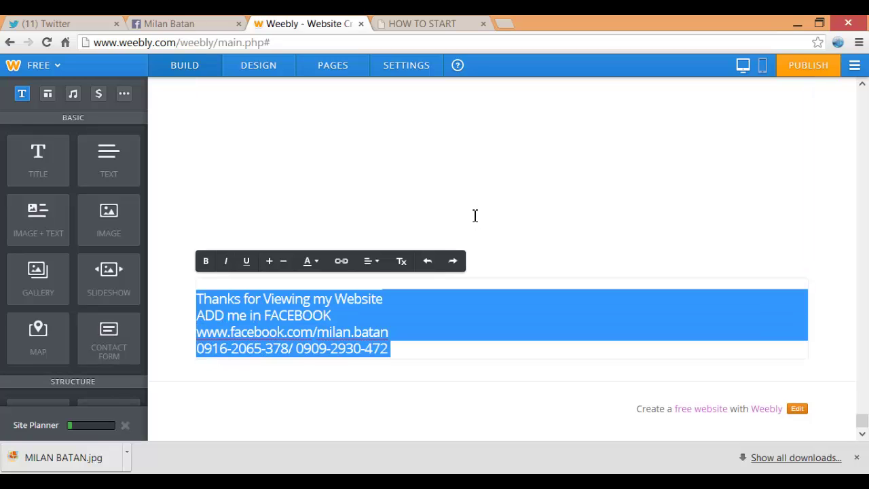
left_click(371, 261)
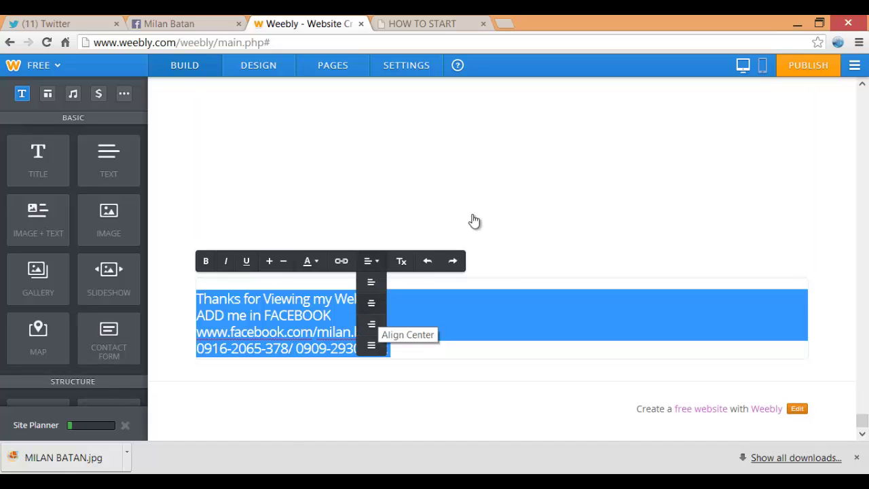
left_click(372, 323)
left_click(570, 315)
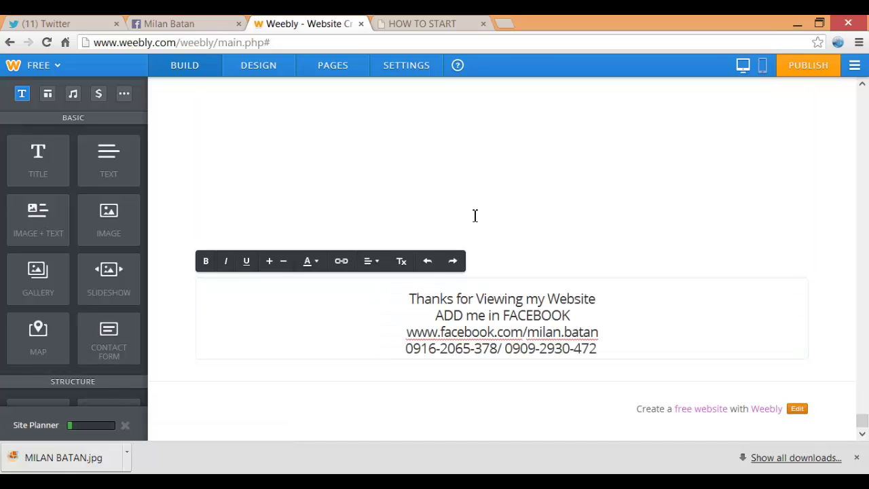
mouse_move(409, 299)
left_mouse_down()
mouse_move(571, 315)
mouse_move(597, 349)
left_mouse_up()
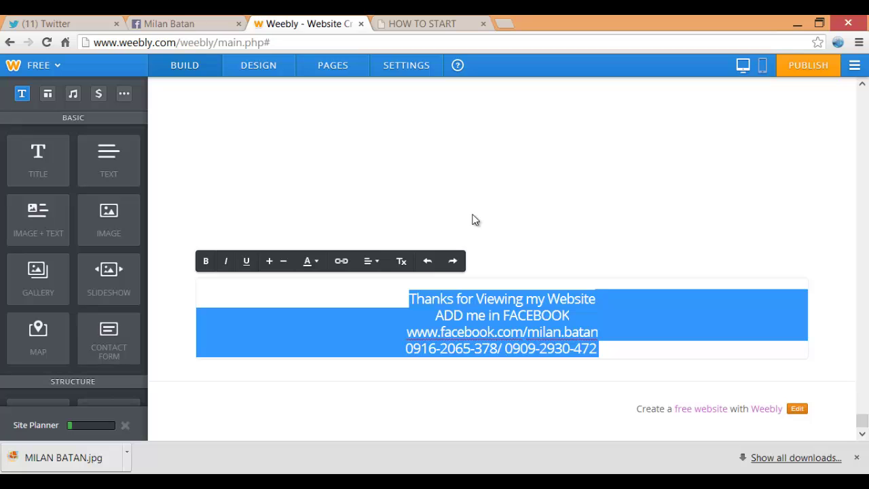